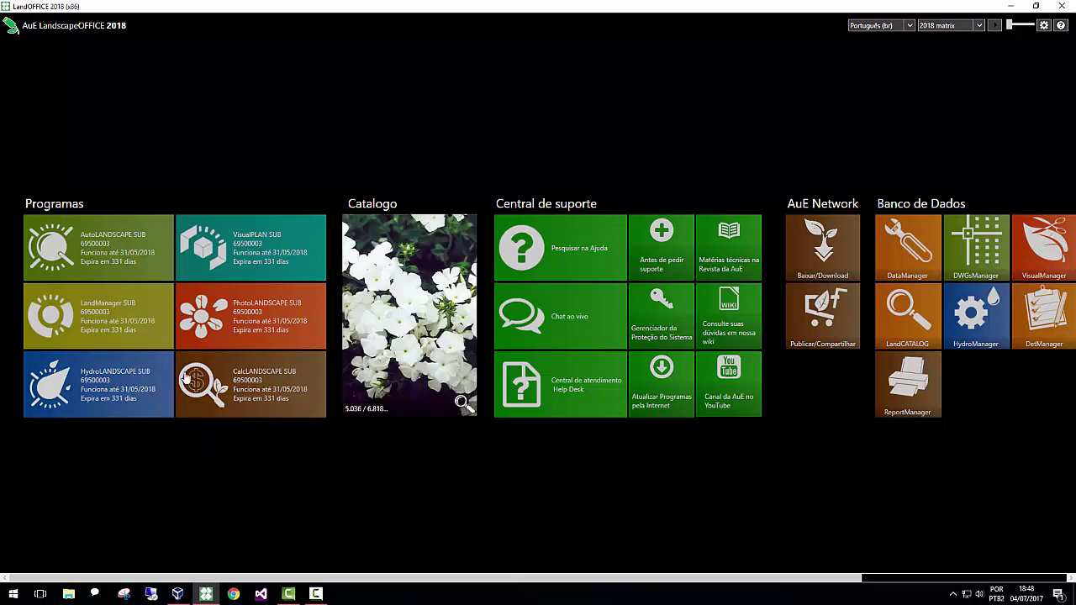
Launch AutoLANDSCAPE, start AutoCAD 2014 through the single-item insertion command and allow aue2018.lsp to load.
{"action": "left_click", "coordinate": [116, 246]}
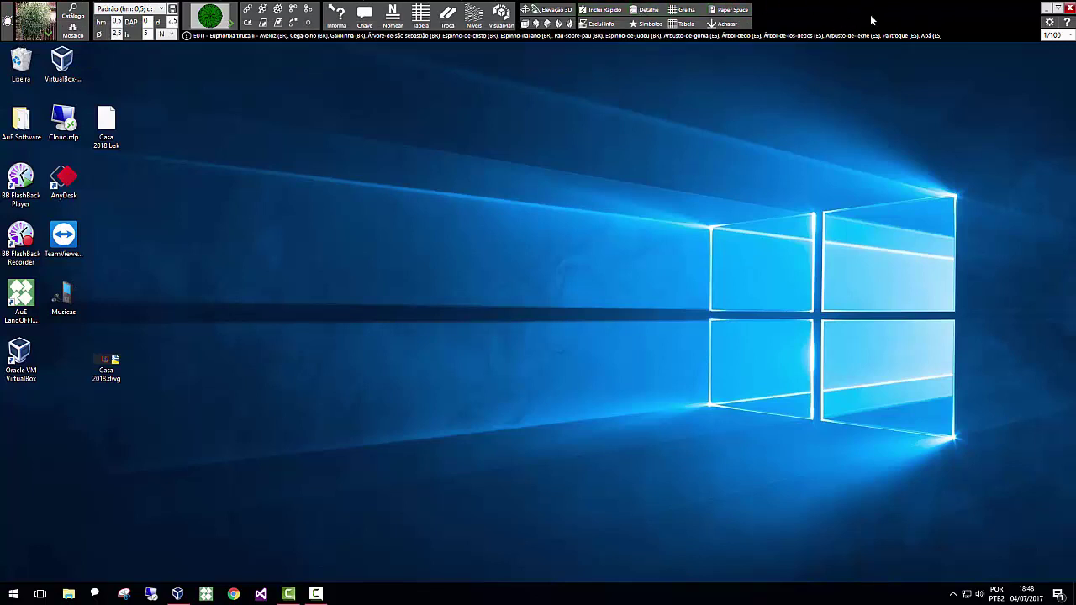
{"action": "left_click", "coordinate": [309, 25]}
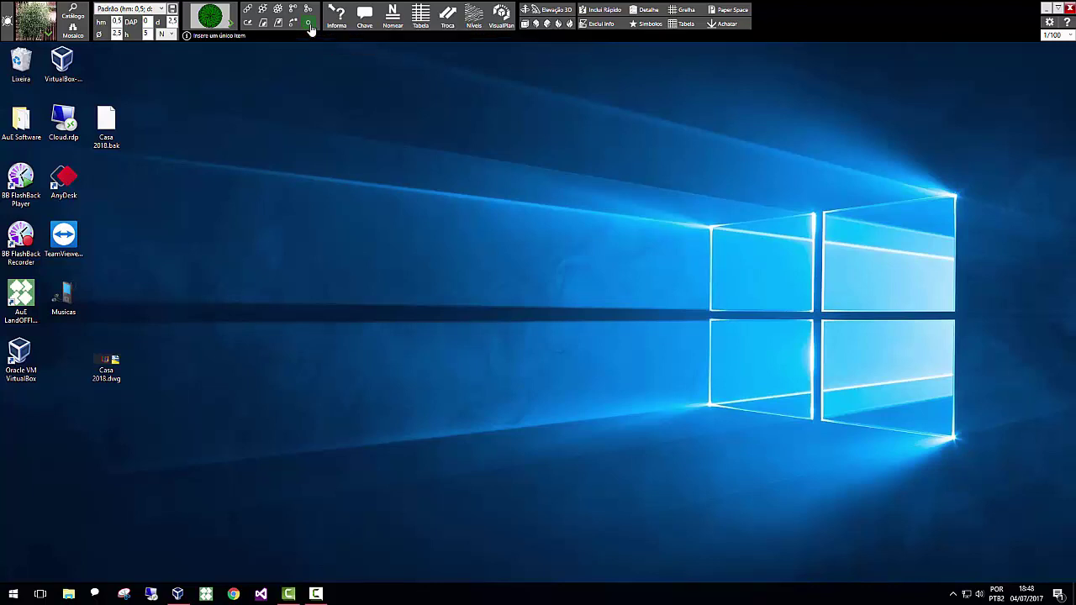
{"action": "left_click", "coordinate": [529, 362]}
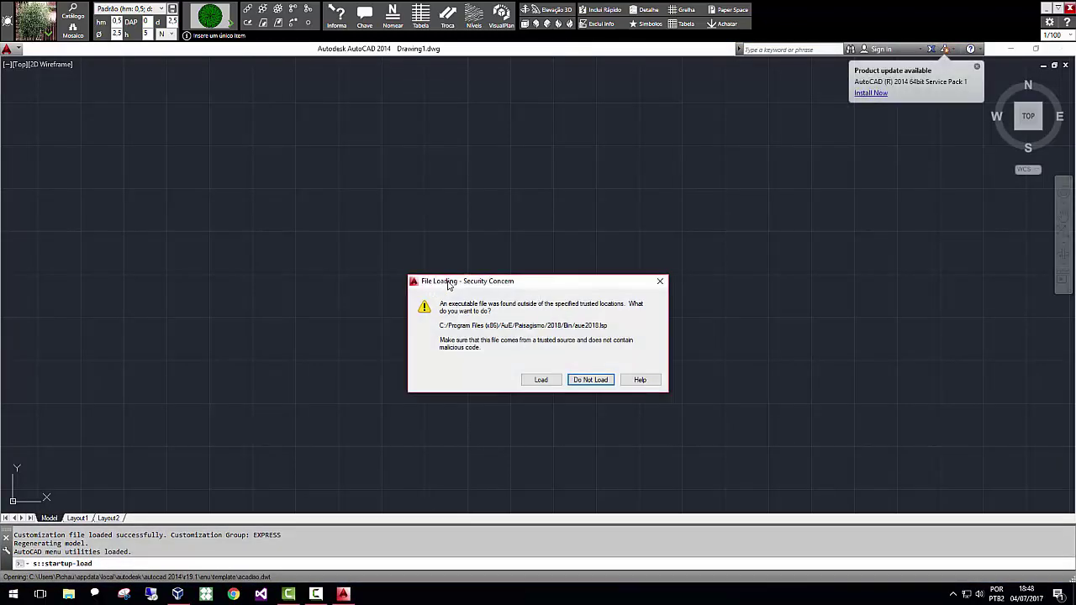
{"action": "left_click", "coordinate": [542, 381]}
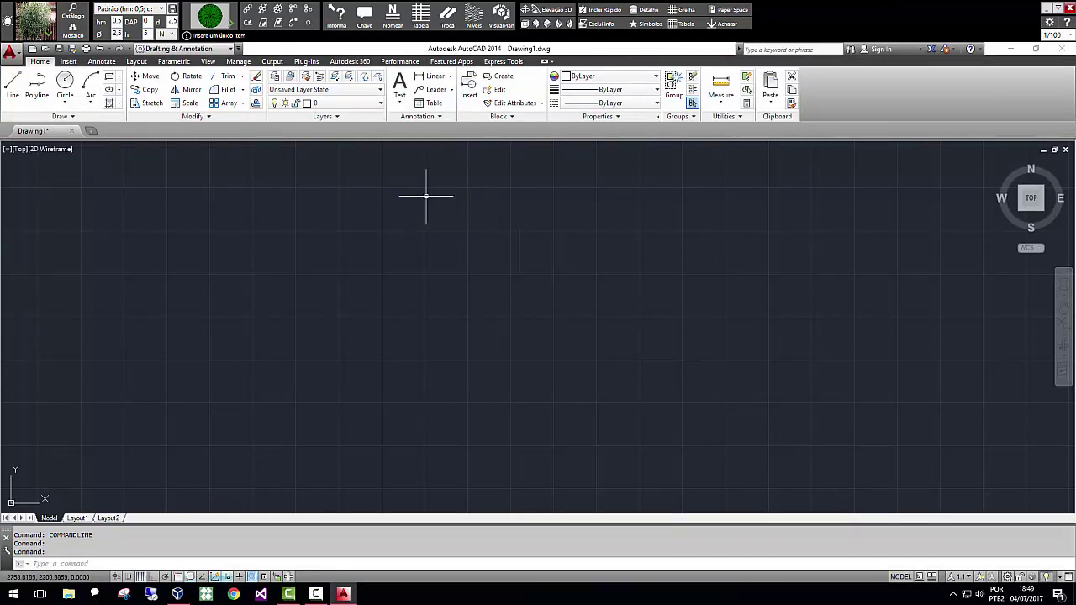
Open the Casa 2018.dwg drawing from the desktop, continuing past the foreign DWG notice.
{"action": "left_click", "coordinate": [45, 49]}
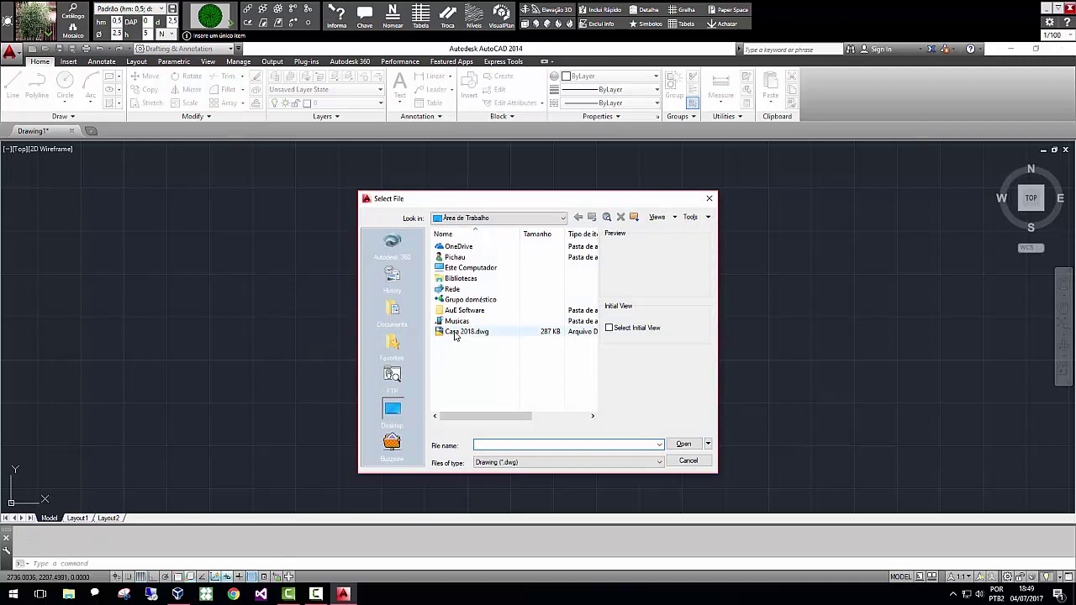
{"action": "double_click", "coordinate": [468, 333]}
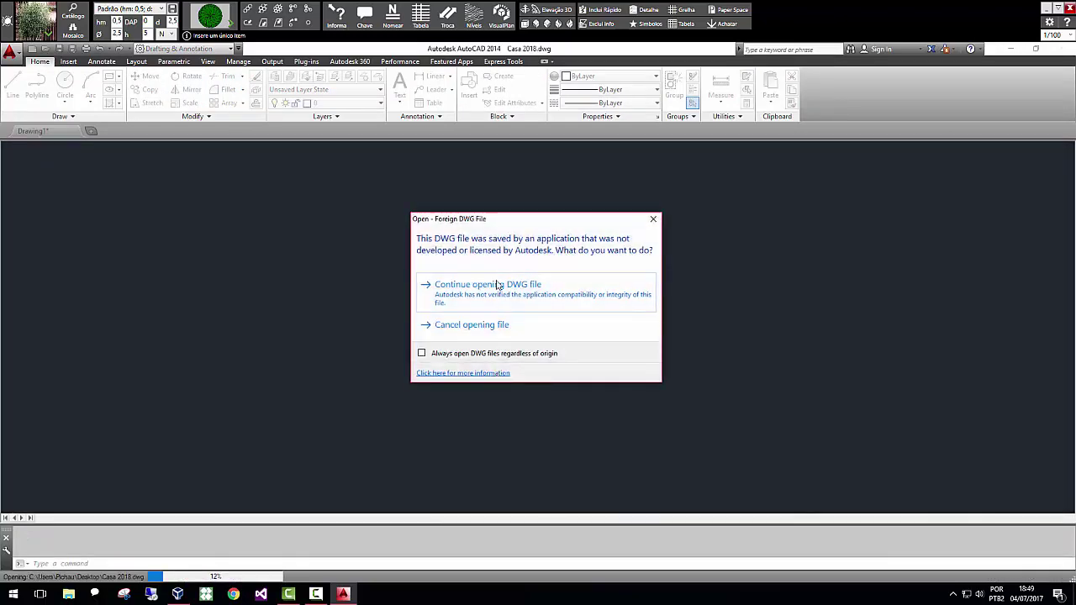
{"action": "left_click", "coordinate": [478, 290]}
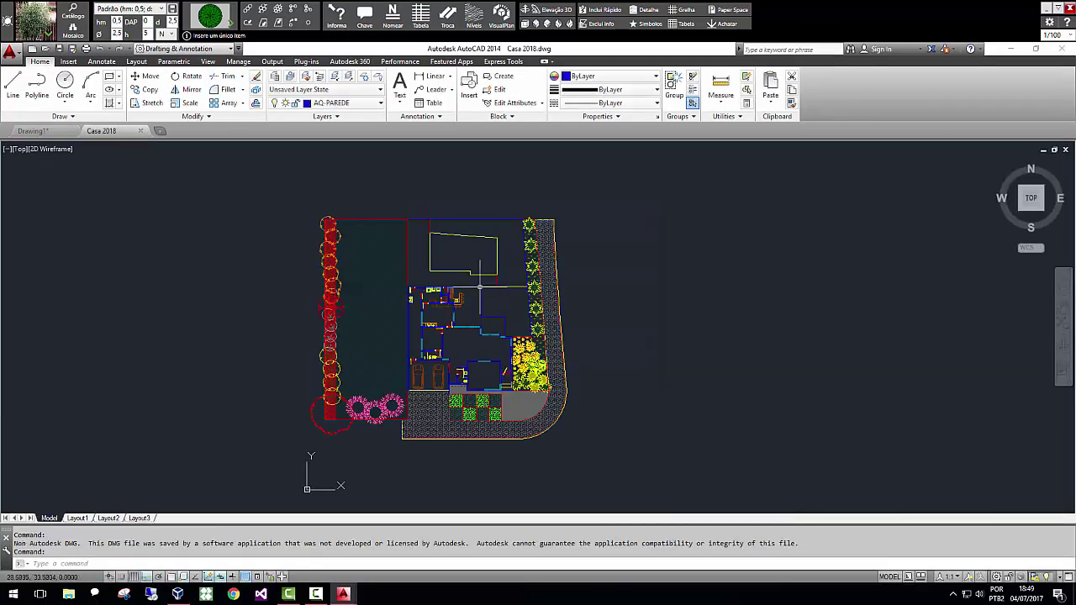
{"action": "scroll", "coordinate": [480, 288], "scroll_direction": "up", "scroll_amount": 2}
{"action": "scroll", "coordinate": [480, 288], "scroll_direction": "up", "scroll_amount": 3}
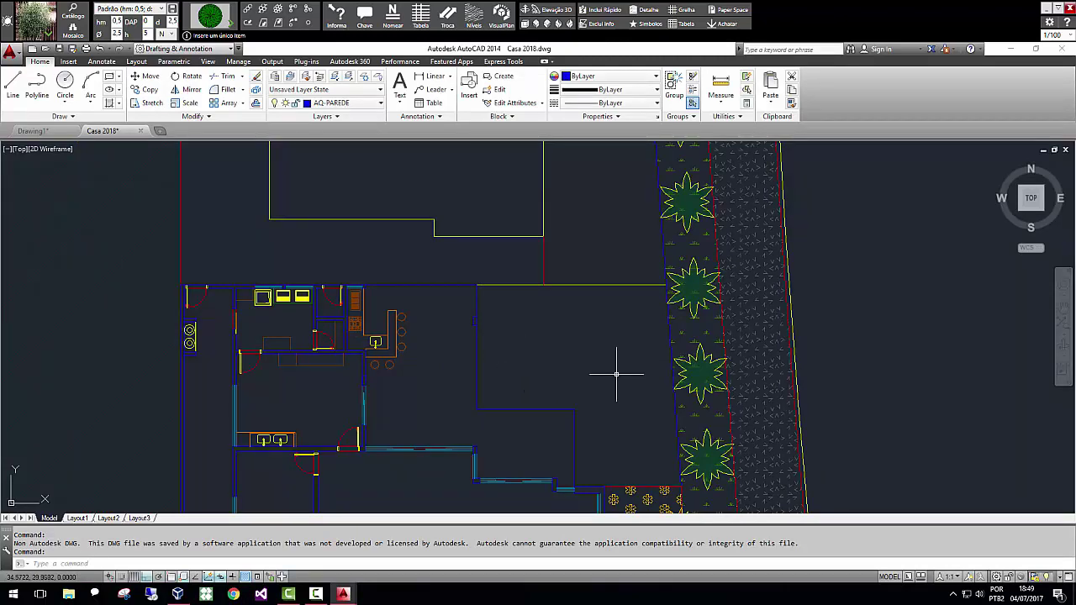
{"action": "mouse_move", "coordinate": [619, 373]}
{"action": "middle_mouse_down"}
{"action": "mouse_move", "coordinate": [593, 362]}
{"action": "mouse_move", "coordinate": [591, 315]}
{"action": "mouse_move", "coordinate": [614, 291]}
{"action": "middle_mouse_up"}
{"action": "scroll", "coordinate": [589, 340], "scroll_direction": "up", "scroll_amount": 2}
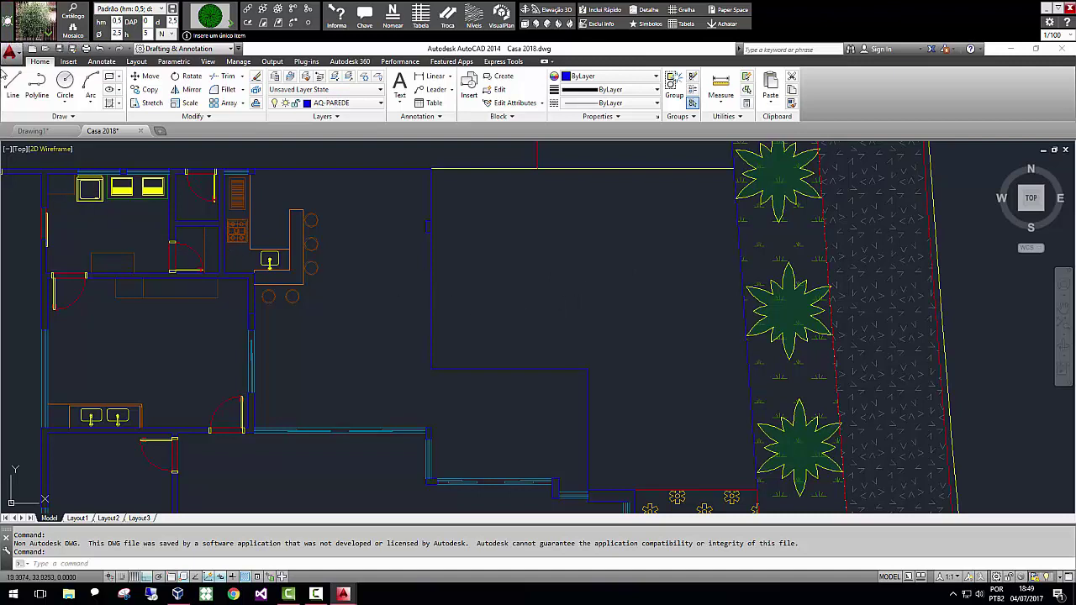
Open and enlarge the quick item catalogue, and examine the plant filter options for Tipo, Ambiente, Uso, Origem, Exibir and Favoritos.
{"action": "left_click", "coordinate": [34, 18]}
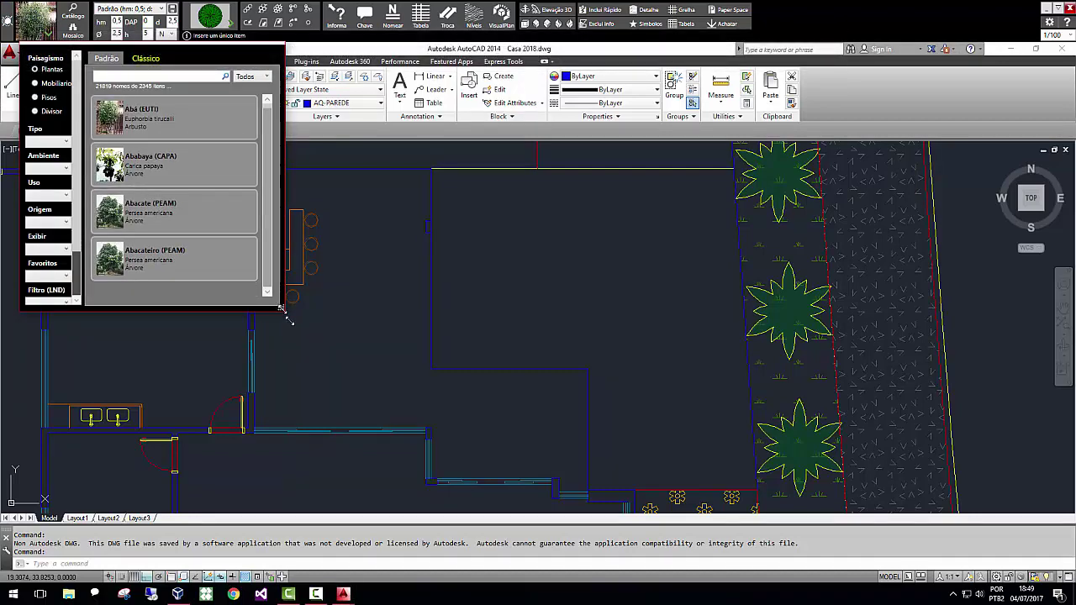
{"action": "left_click_drag", "start_coordinate": [283, 310], "coordinate": [392, 446]}
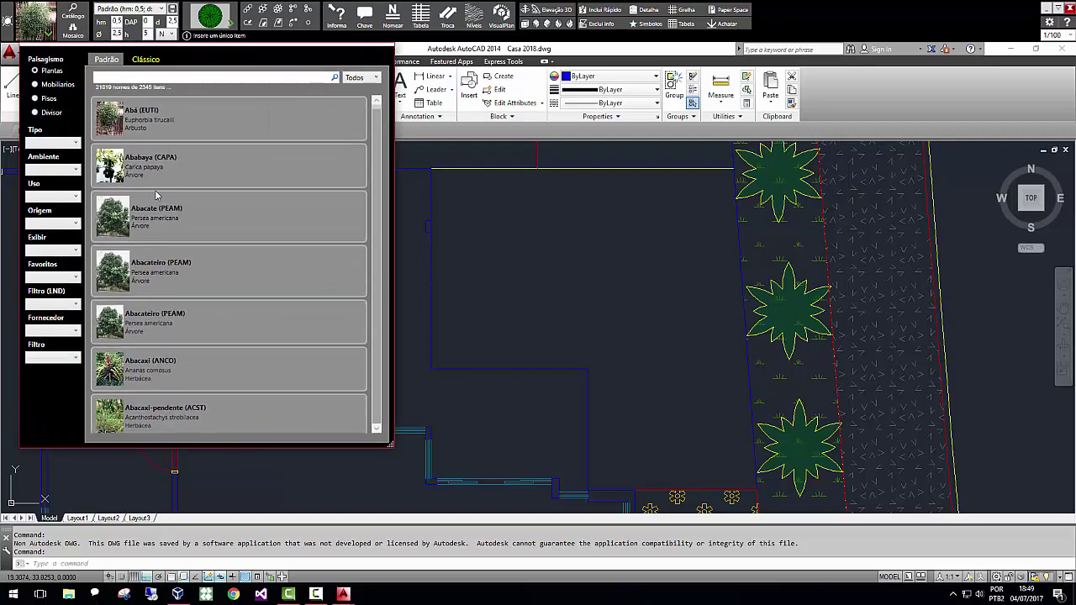
{"action": "left_click", "coordinate": [38, 145]}
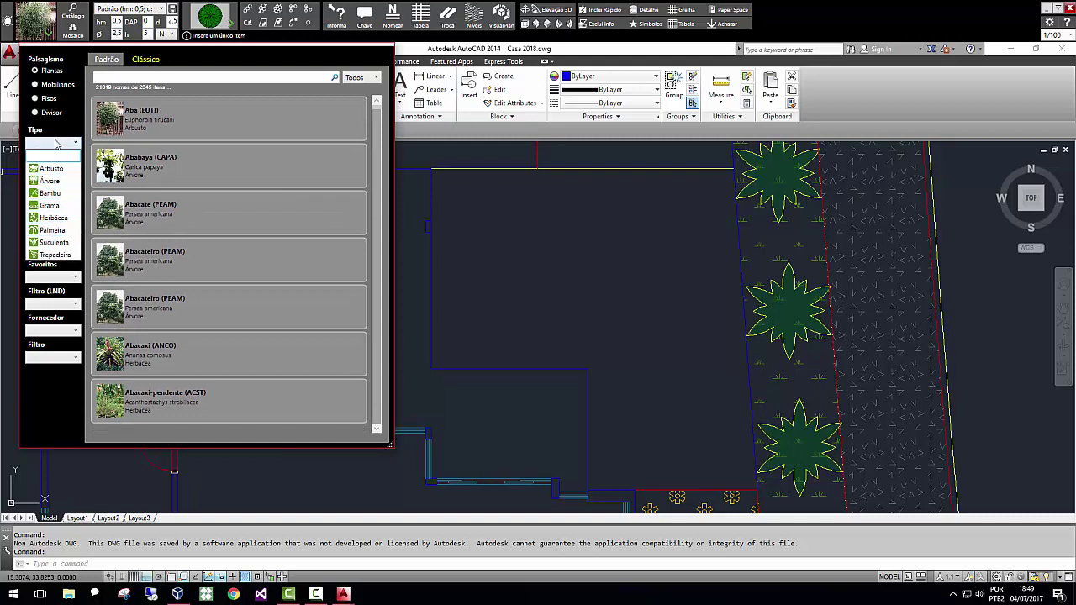
{"action": "left_click", "coordinate": [56, 145]}
{"action": "left_click", "coordinate": [57, 173]}
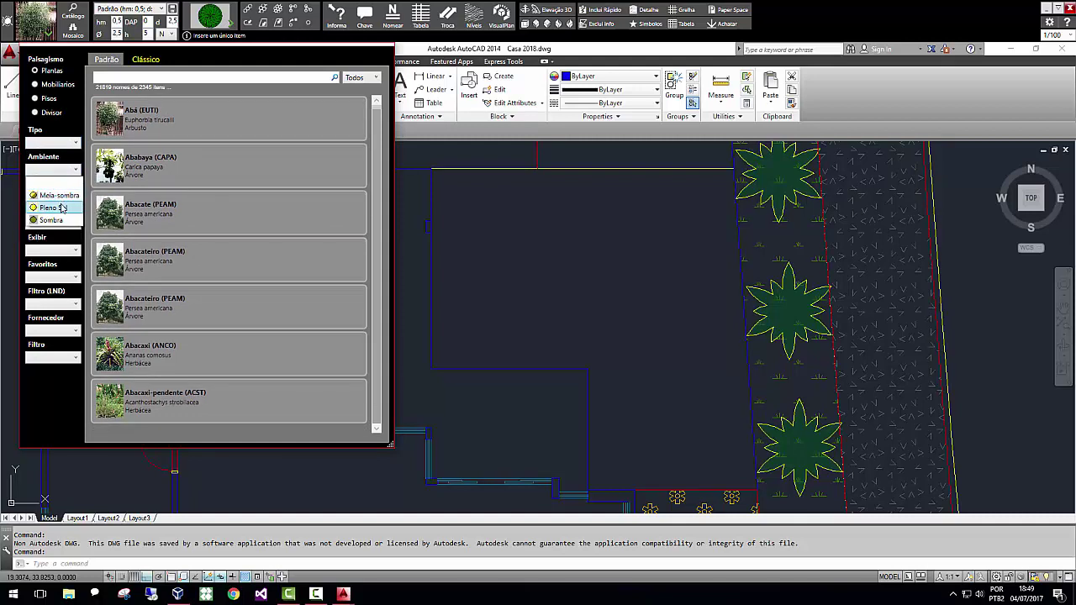
{"action": "left_click", "coordinate": [68, 165]}
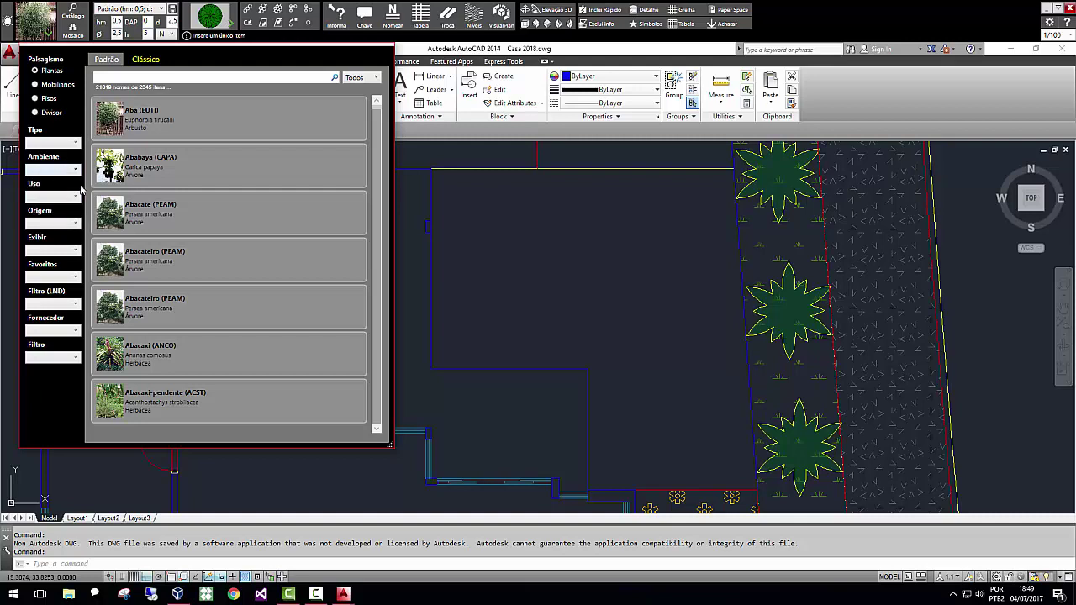
{"action": "left_click", "coordinate": [78, 199]}
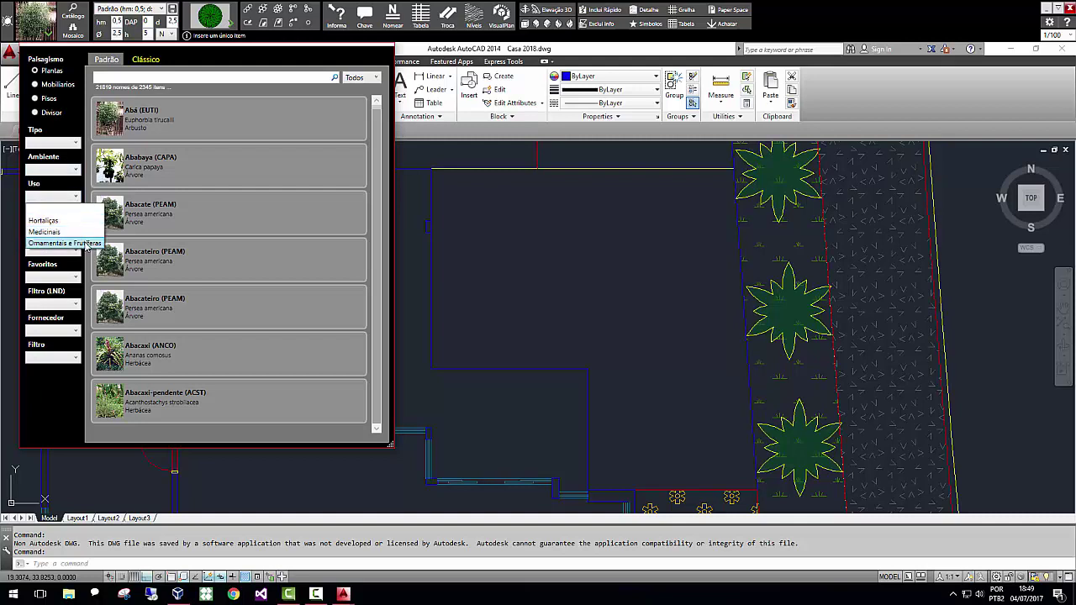
{"action": "left_click", "coordinate": [73, 190]}
{"action": "left_click", "coordinate": [74, 225]}
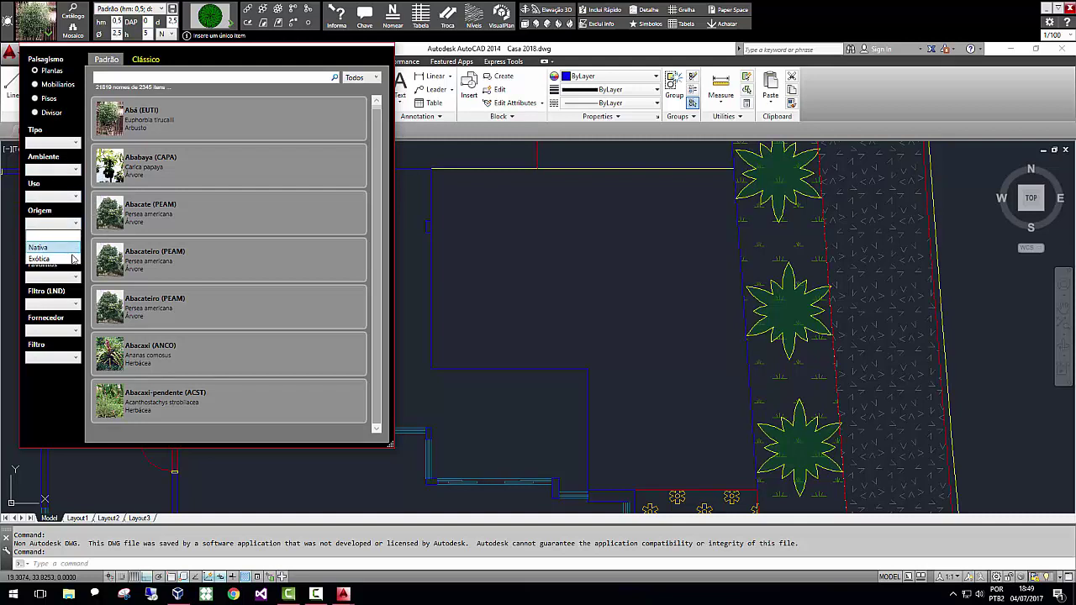
{"action": "left_click", "coordinate": [71, 217]}
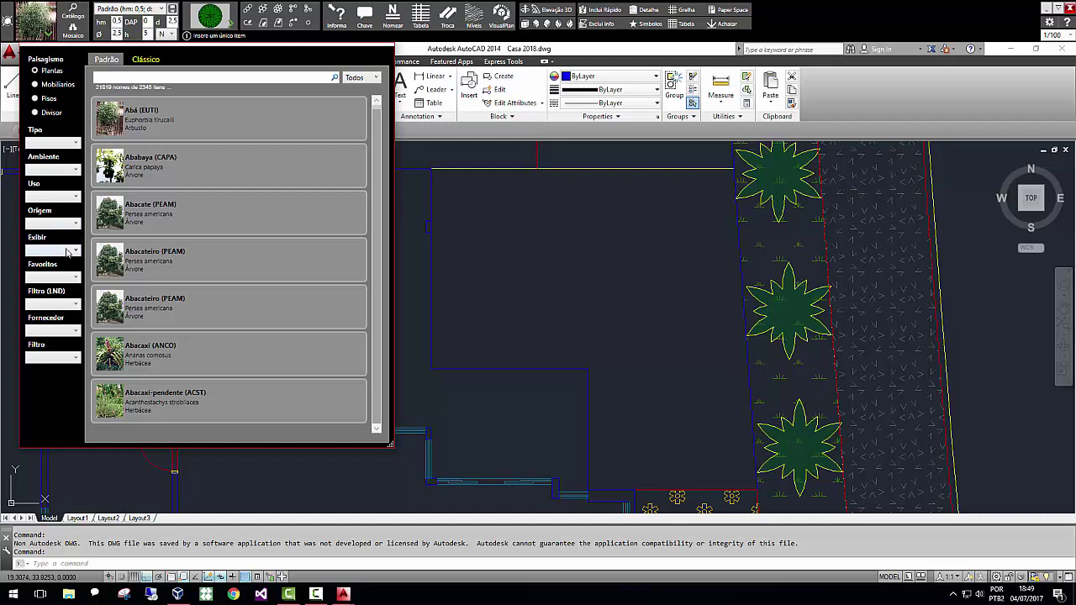
{"action": "left_click", "coordinate": [69, 251]}
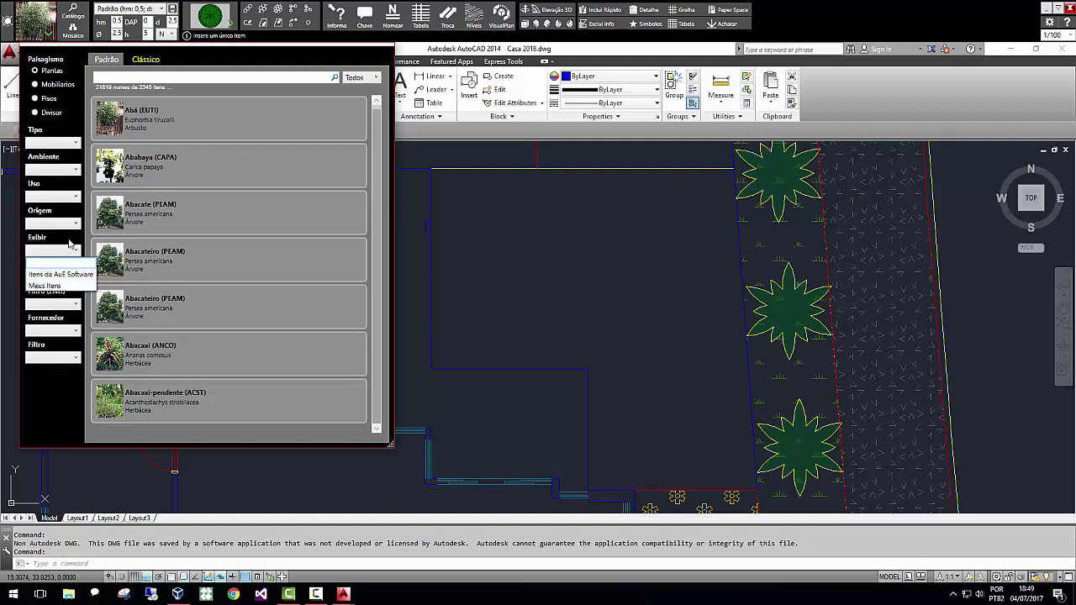
{"action": "left_click", "coordinate": [71, 245]}
{"action": "left_click", "coordinate": [78, 277]}
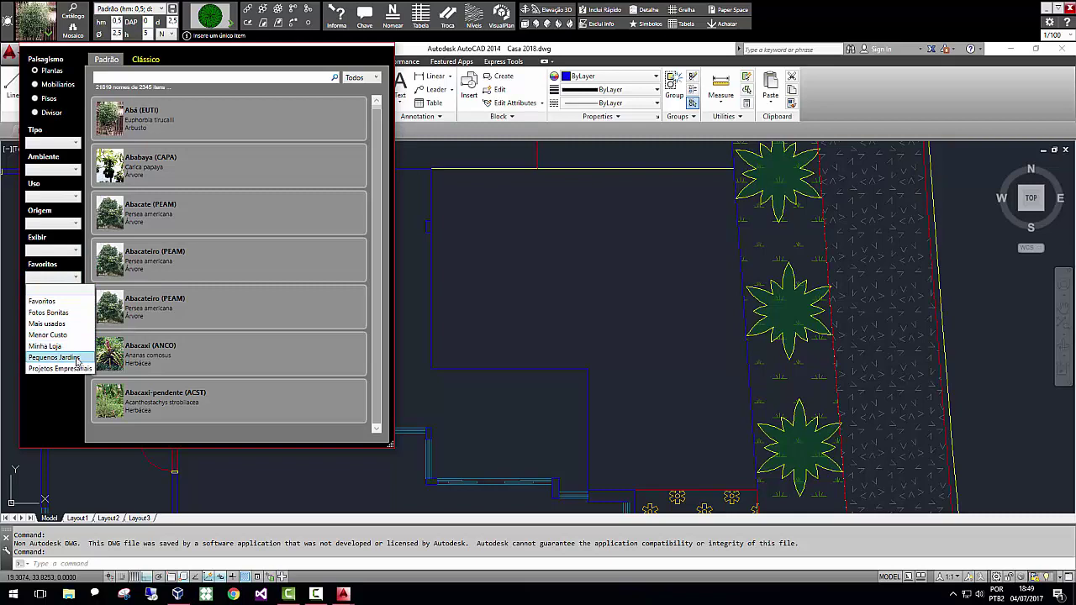
{"action": "left_click", "coordinate": [76, 277]}
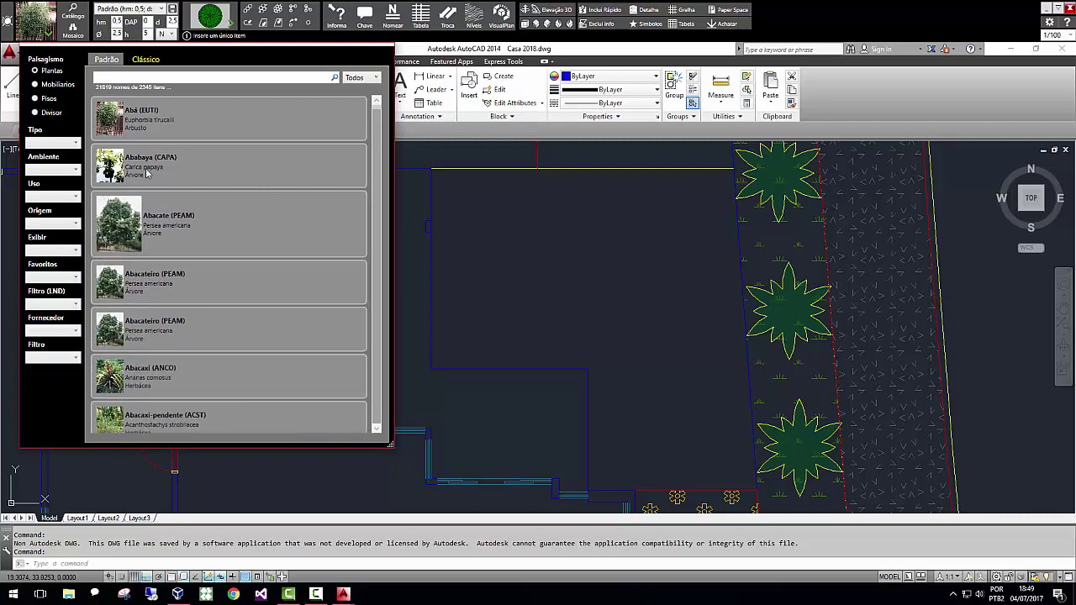
Browse the Mobiliarios, Pisos and Divisor categories in the quick catalogue, return to Plantas and close it.
{"action": "left_click", "coordinate": [35, 85]}
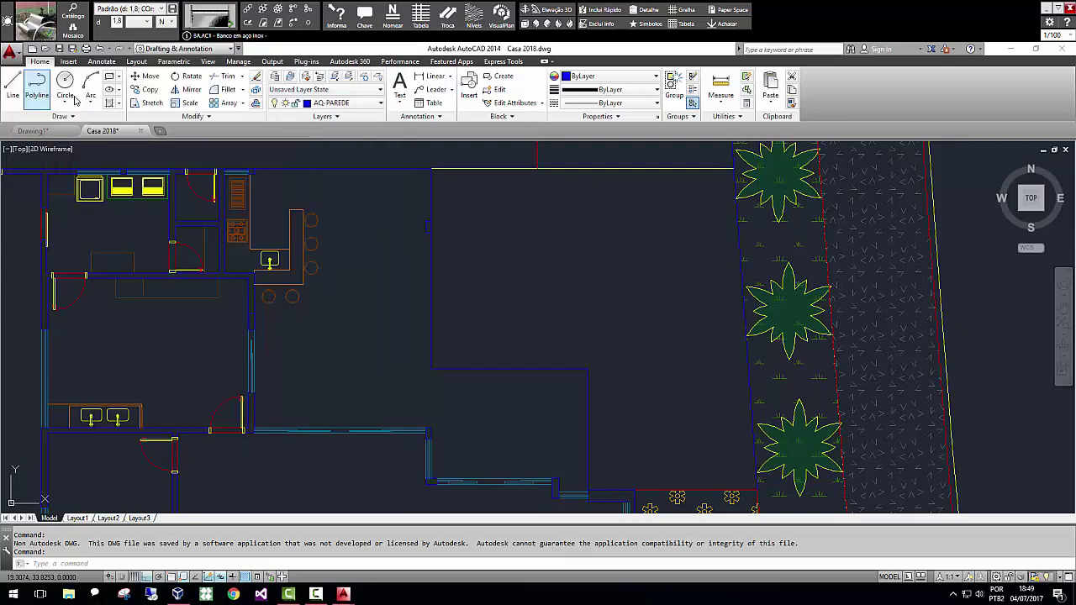
{"action": "left_click", "coordinate": [44, 34]}
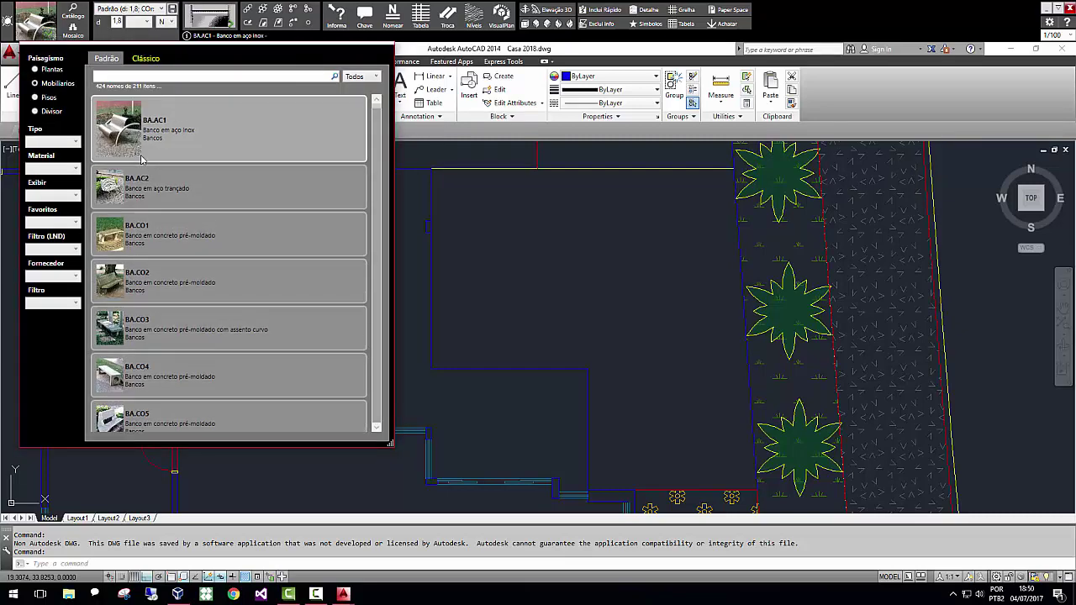
{"action": "left_click", "coordinate": [35, 99]}
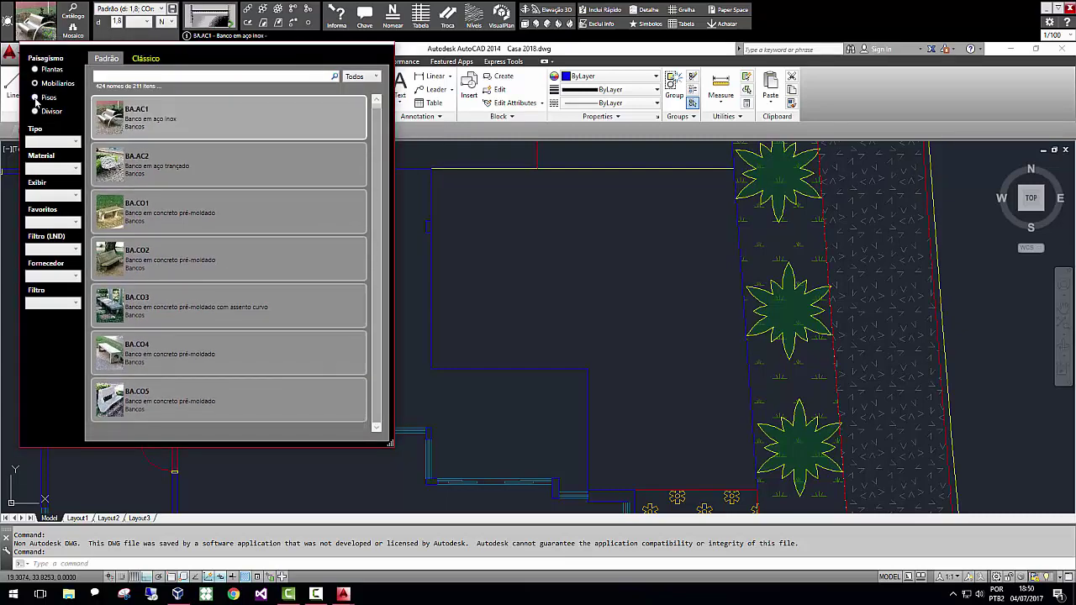
{"action": "left_click", "coordinate": [42, 22]}
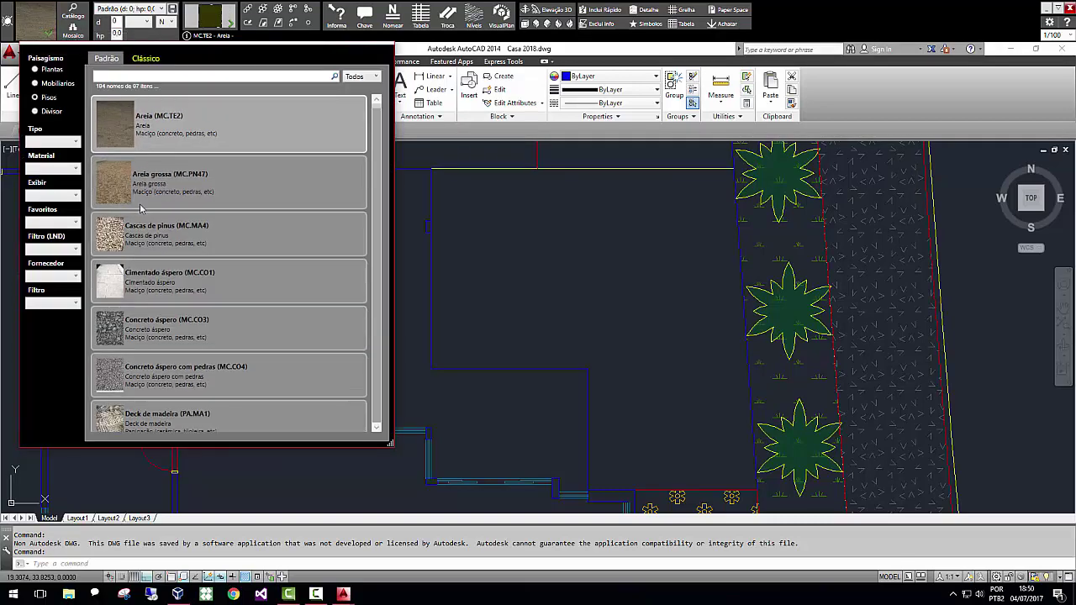
{"action": "left_click", "coordinate": [39, 113]}
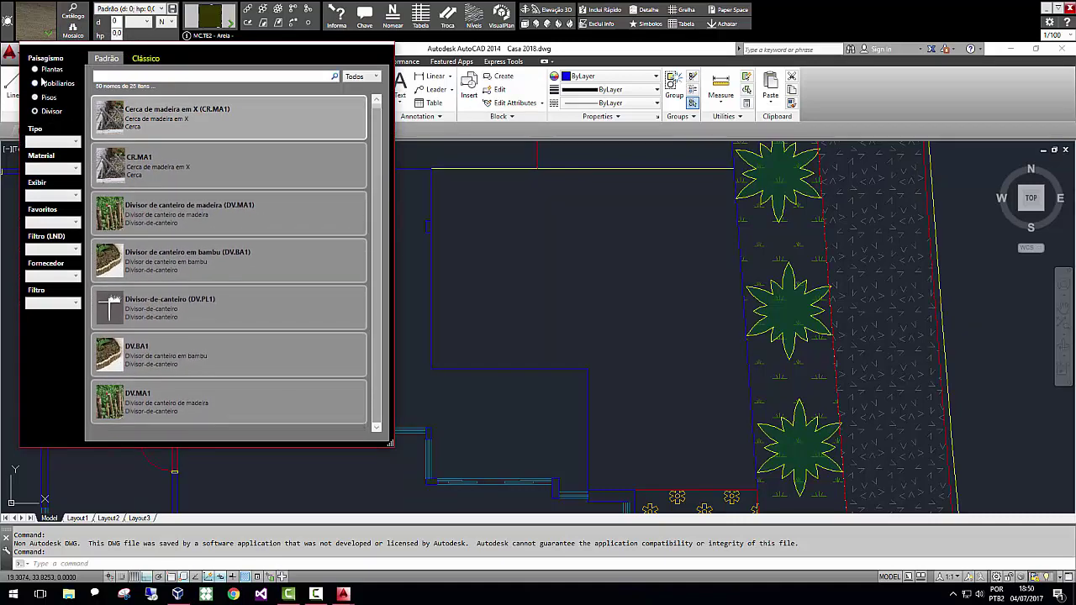
{"action": "left_click", "coordinate": [36, 72]}
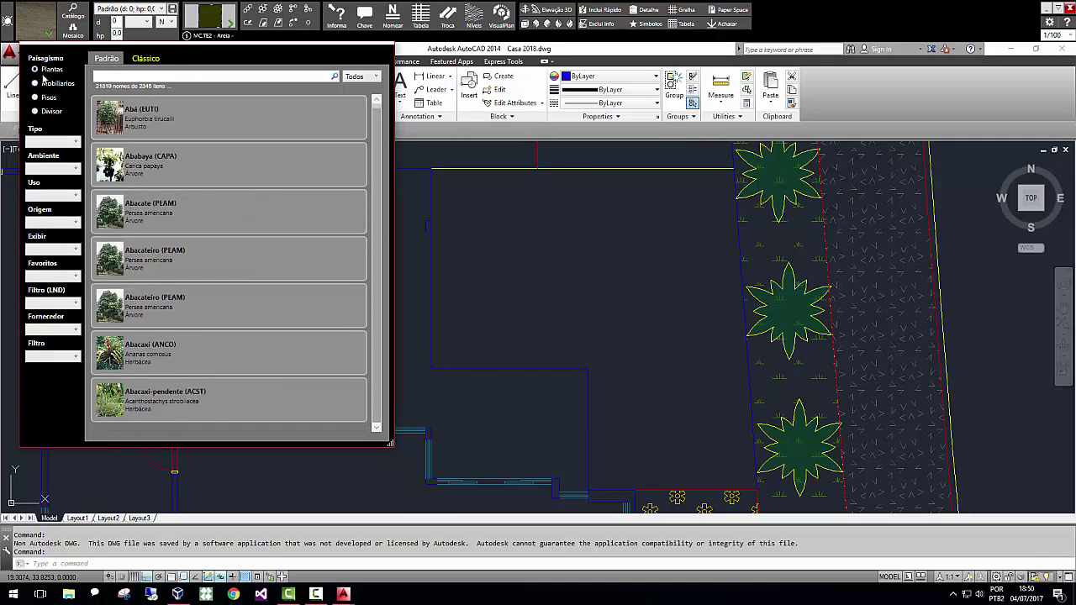
{"action": "left_click", "coordinate": [424, 153]}
Open the full item catalogue and maximize its window.
{"action": "left_click", "coordinate": [74, 13]}
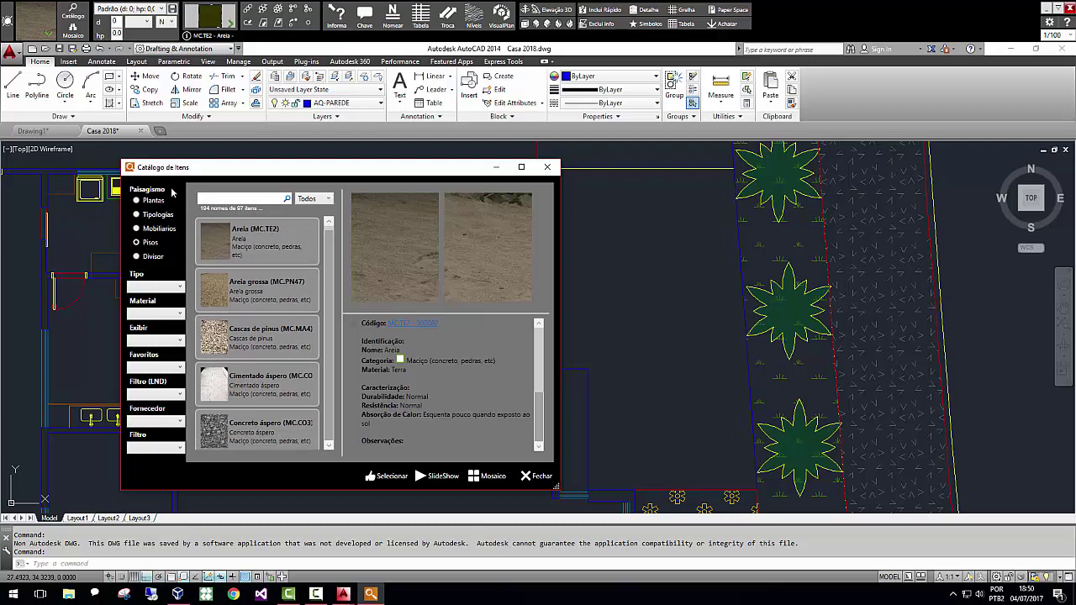
{"action": "left_click_drag", "start_coordinate": [555, 487], "coordinate": [644, 530]}
{"action": "left_click_drag", "start_coordinate": [526, 174], "coordinate": [566, 95]}
{"action": "double_click", "coordinate": [566, 92]}
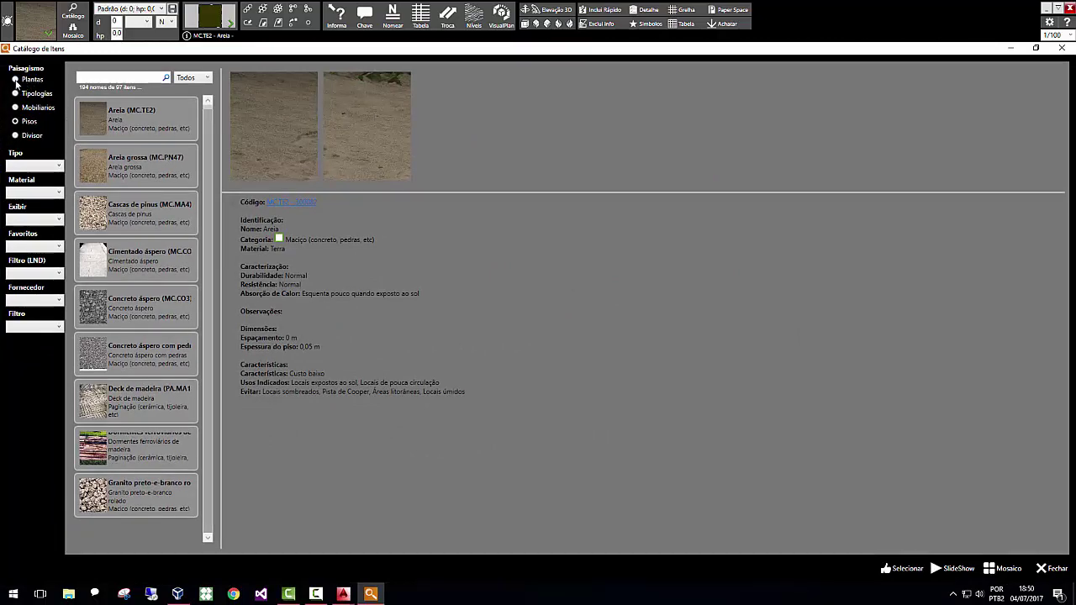
Show the Plantas category, check its Tipo filter options and examine the data sheet of Ababaya (CAPA).
{"action": "left_click", "coordinate": [15, 80]}
{"action": "left_click", "coordinate": [34, 165]}
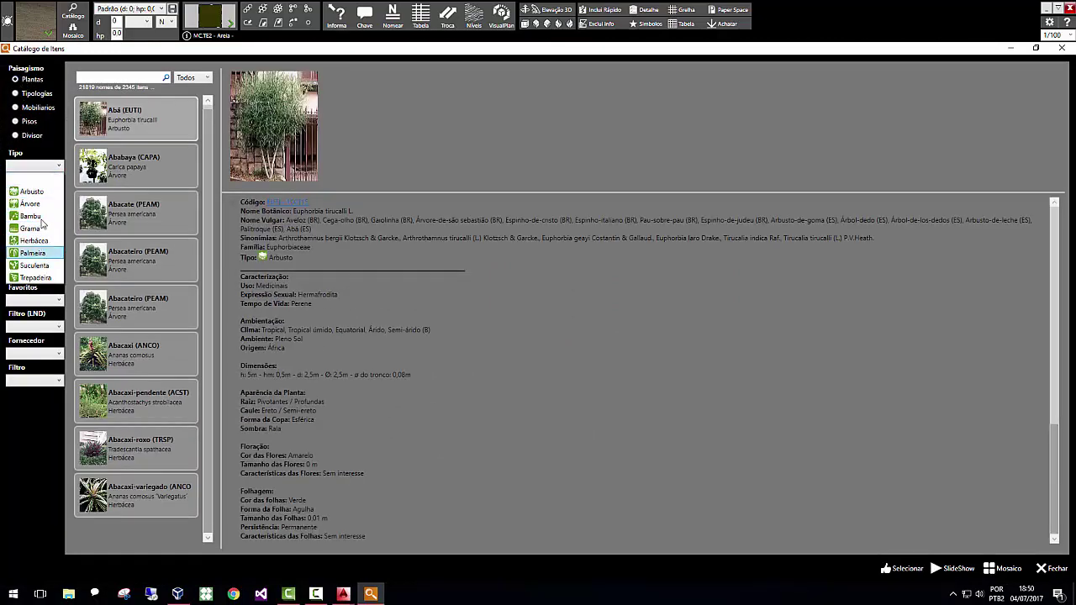
{"action": "left_click", "coordinate": [45, 148]}
{"action": "scroll", "coordinate": [307, 218], "scroll_direction": "down", "scroll_amount": 1}
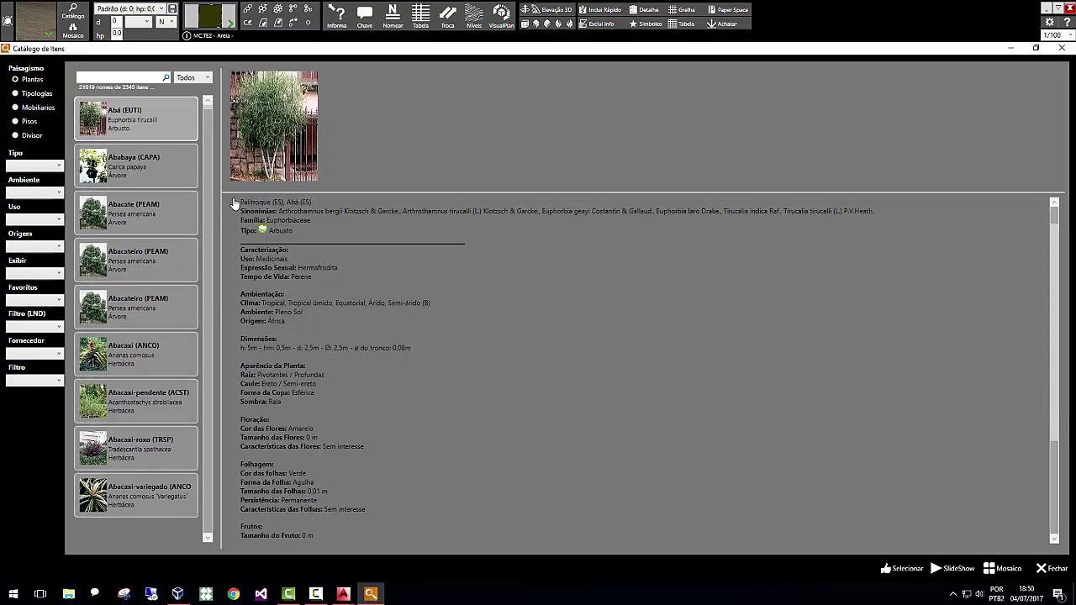
{"action": "left_click", "coordinate": [157, 178]}
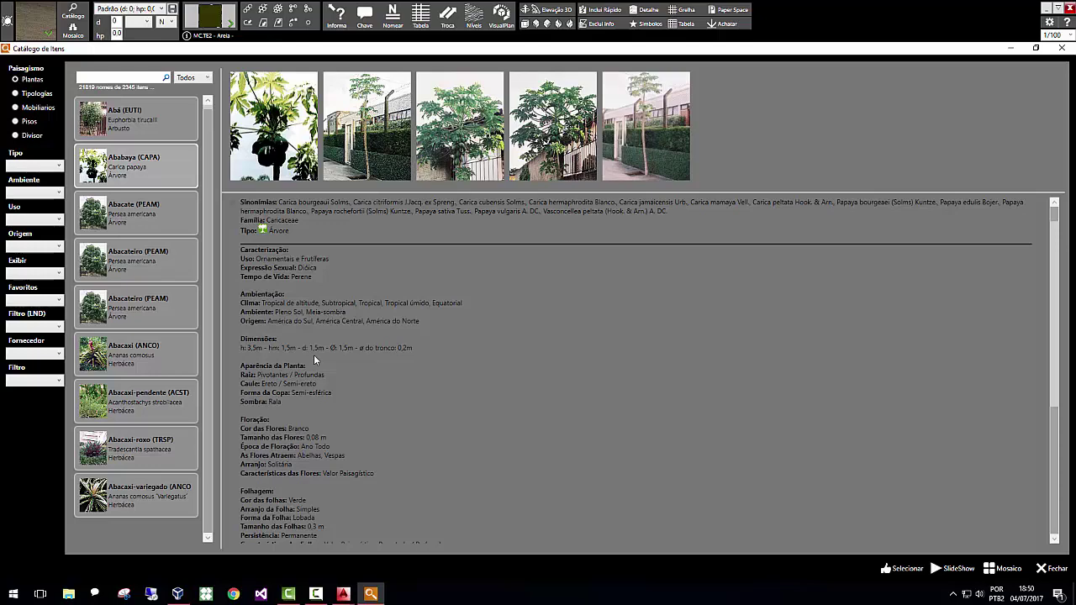
{"action": "scroll", "coordinate": [306, 275], "scroll_direction": "up", "scroll_amount": 1}
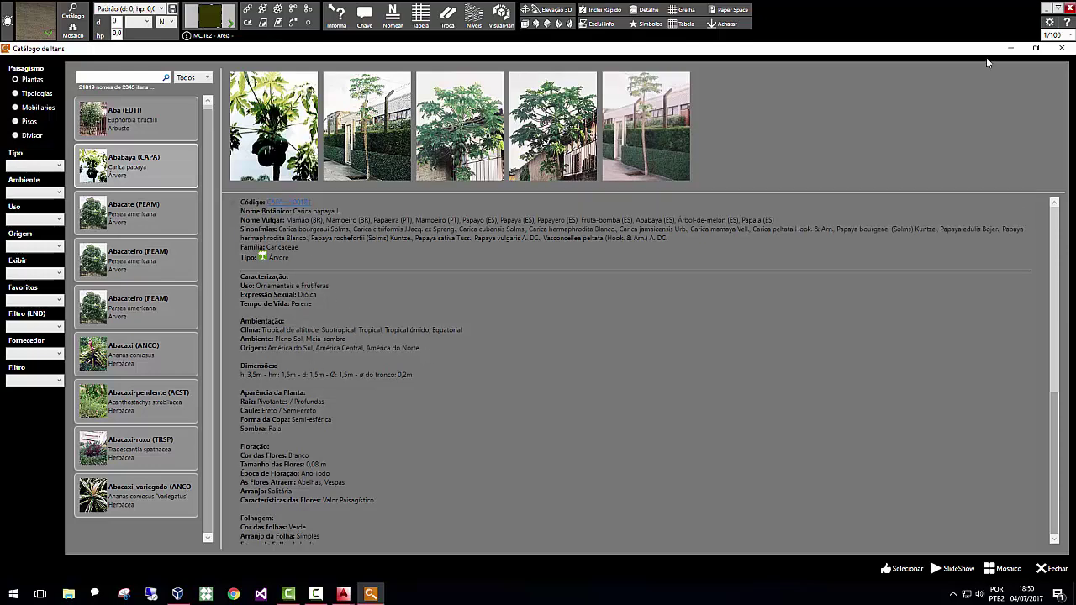
Restore the catalogue window to its smaller size and view the Ababaya plant's item page on paisagismodigital.com through its code link.
{"action": "left_click", "coordinate": [1036, 48]}
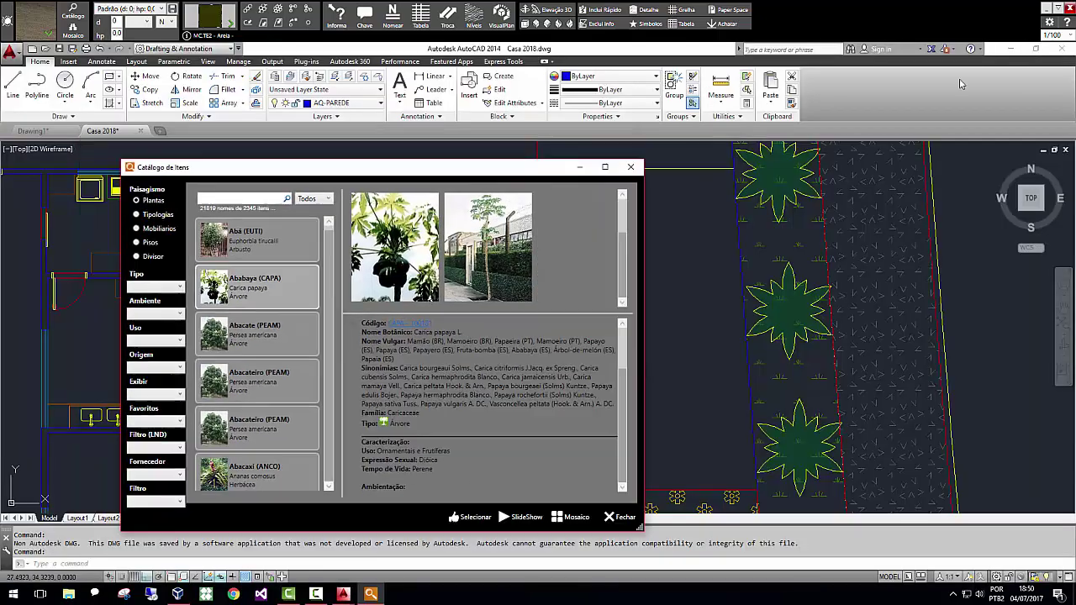
{"action": "left_click", "coordinate": [410, 326]}
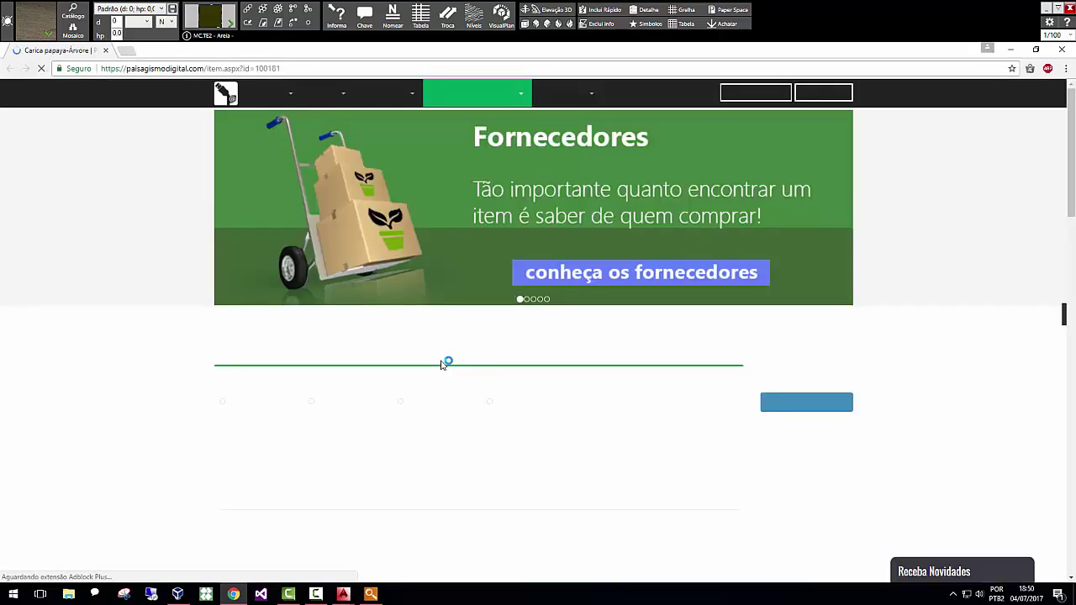
{"action": "scroll", "coordinate": [441, 363], "scroll_direction": "down", "scroll_amount": 3}
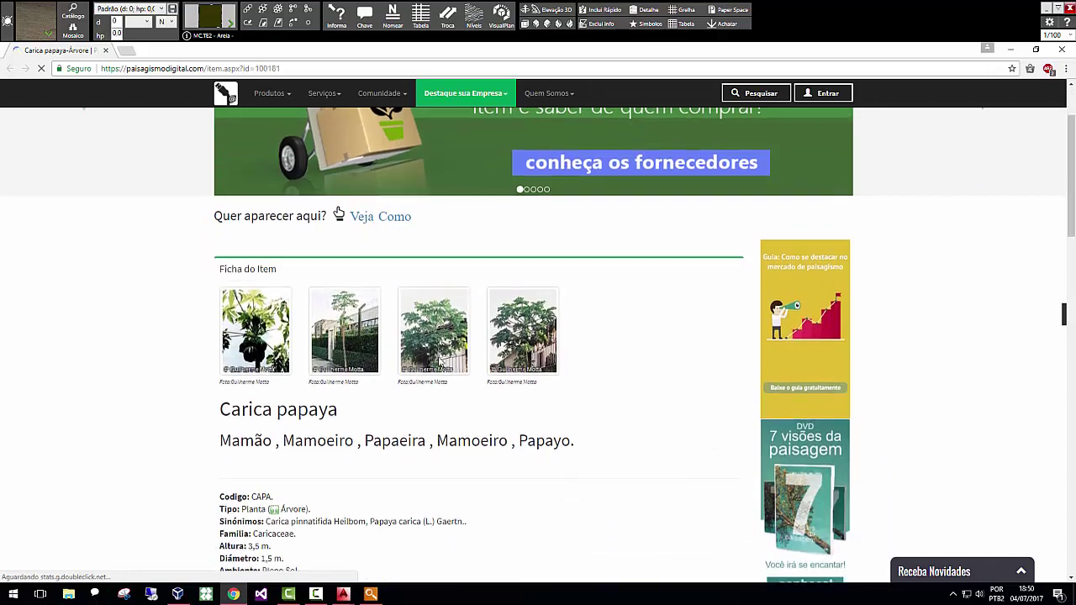
Examine the Carica papaya item page's plant data and supplier list, and close both the web page and the item catalogue.
{"action": "scroll", "coordinate": [439, 362], "scroll_direction": "down", "scroll_amount": 2}
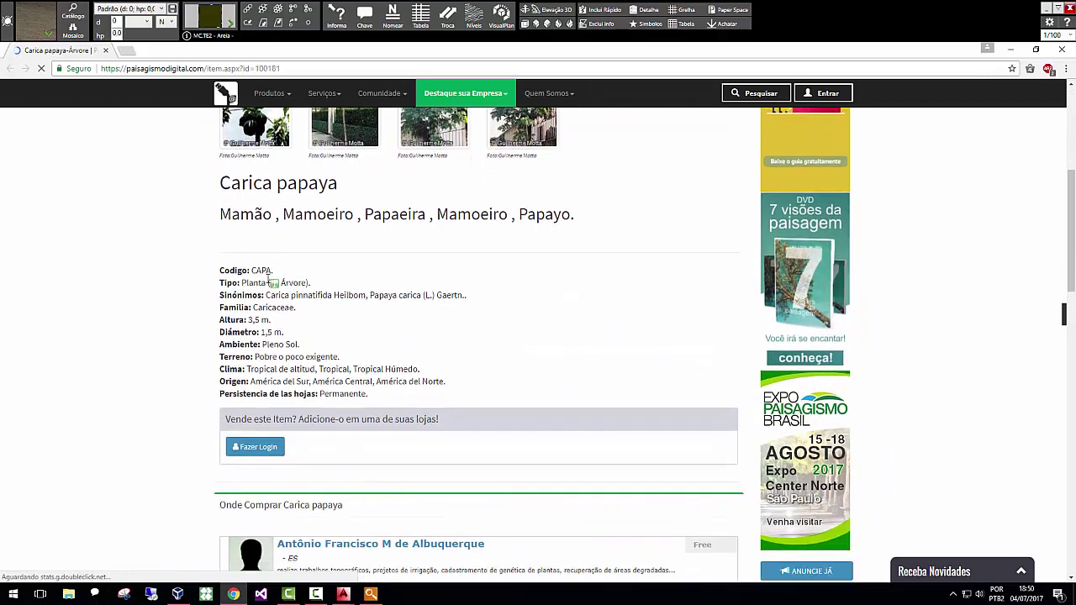
{"action": "scroll", "coordinate": [286, 217], "scroll_direction": "up", "scroll_amount": 1}
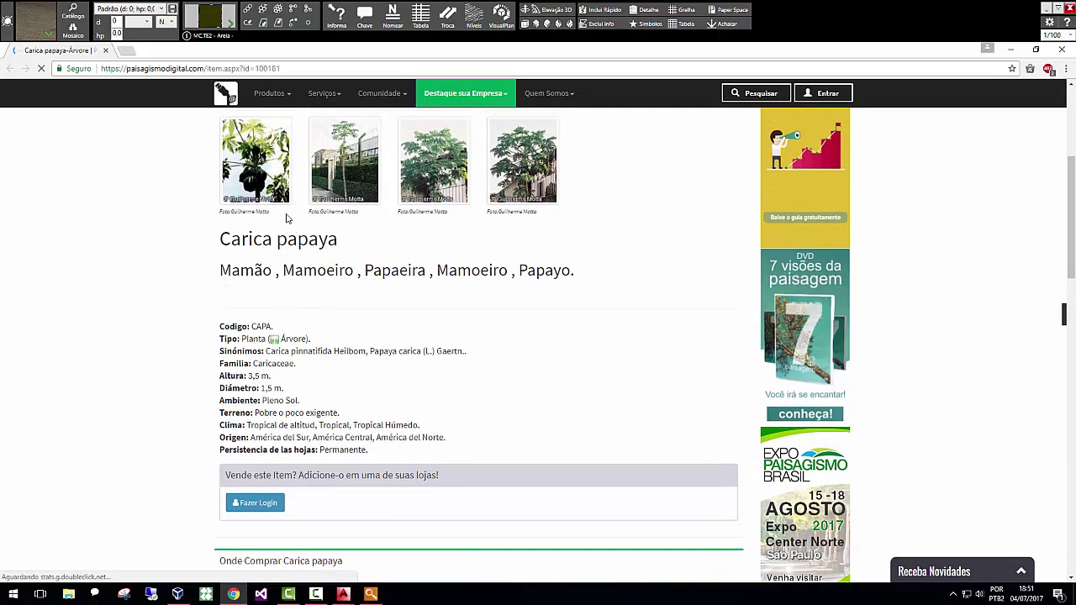
{"action": "scroll", "coordinate": [521, 228], "scroll_direction": "down", "scroll_amount": 5}
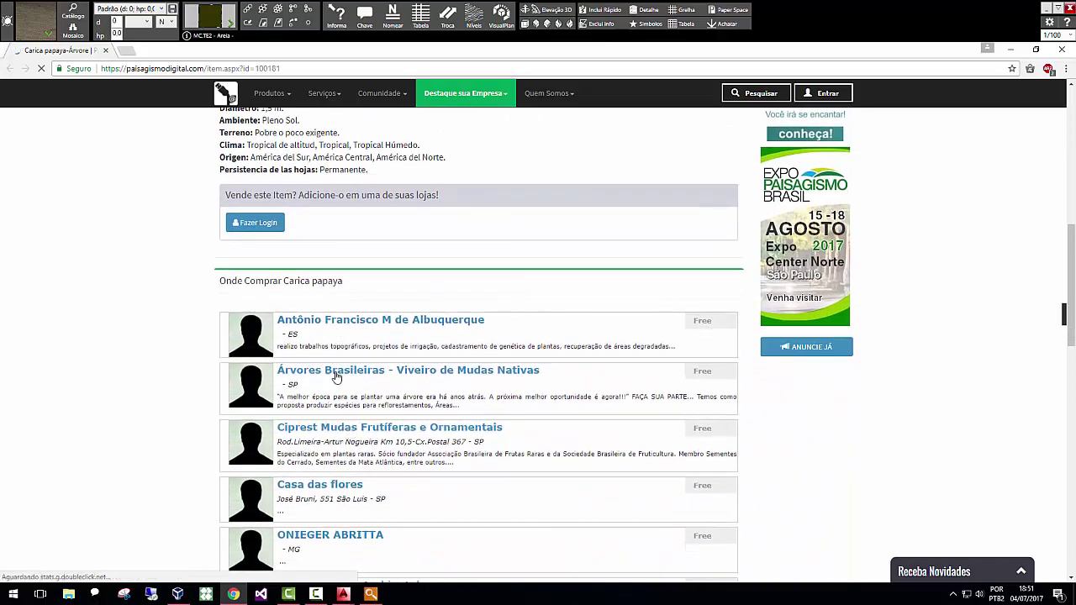
{"action": "scroll", "coordinate": [541, 337], "scroll_direction": "up", "scroll_amount": 7}
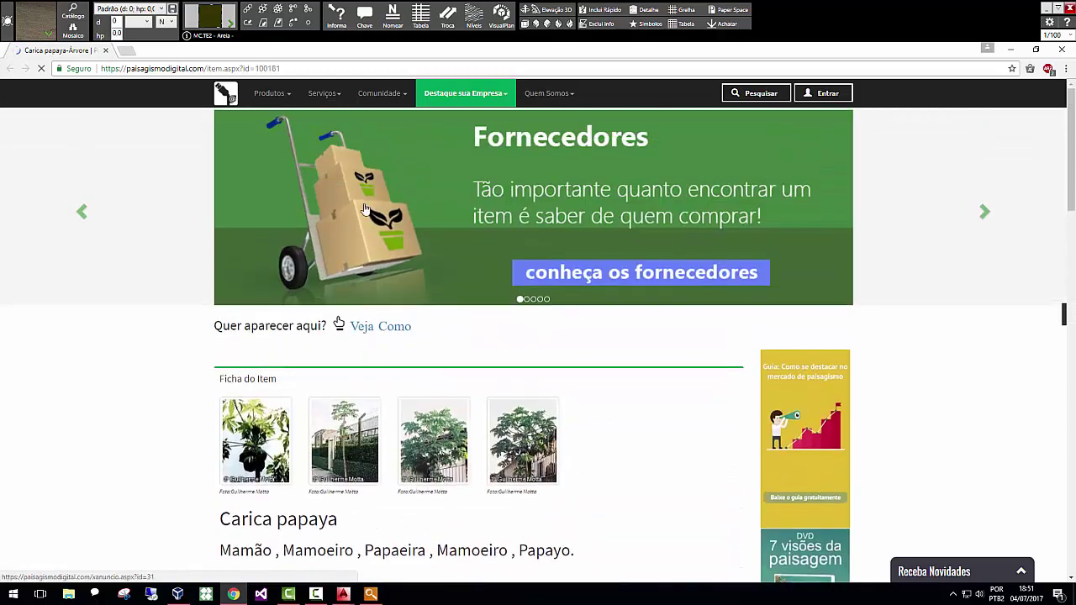
{"action": "left_click", "coordinate": [1071, 55]}
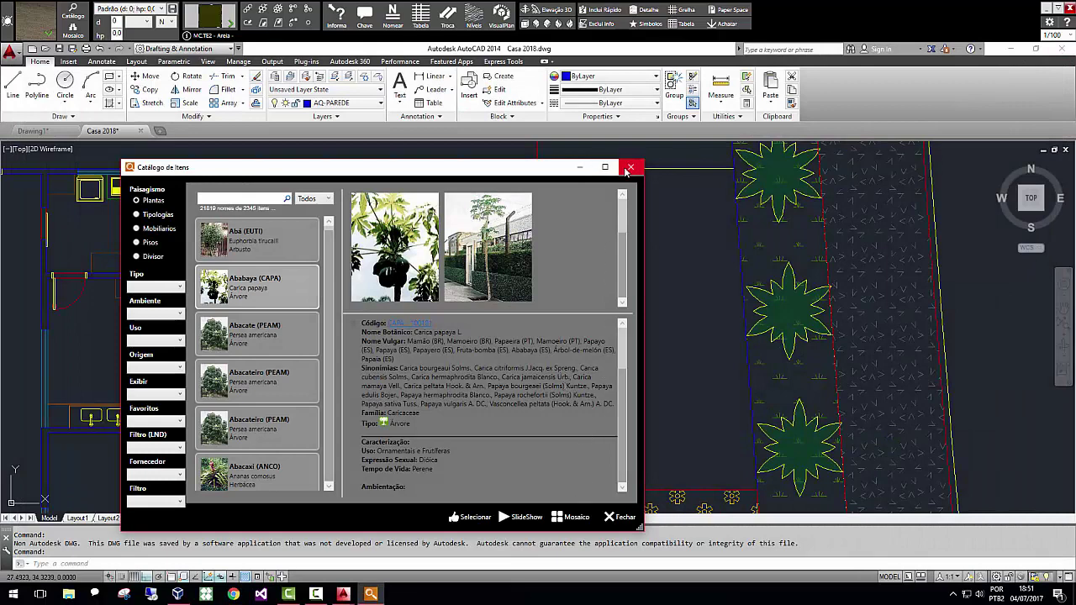
{"action": "left_click", "coordinate": [626, 171]}
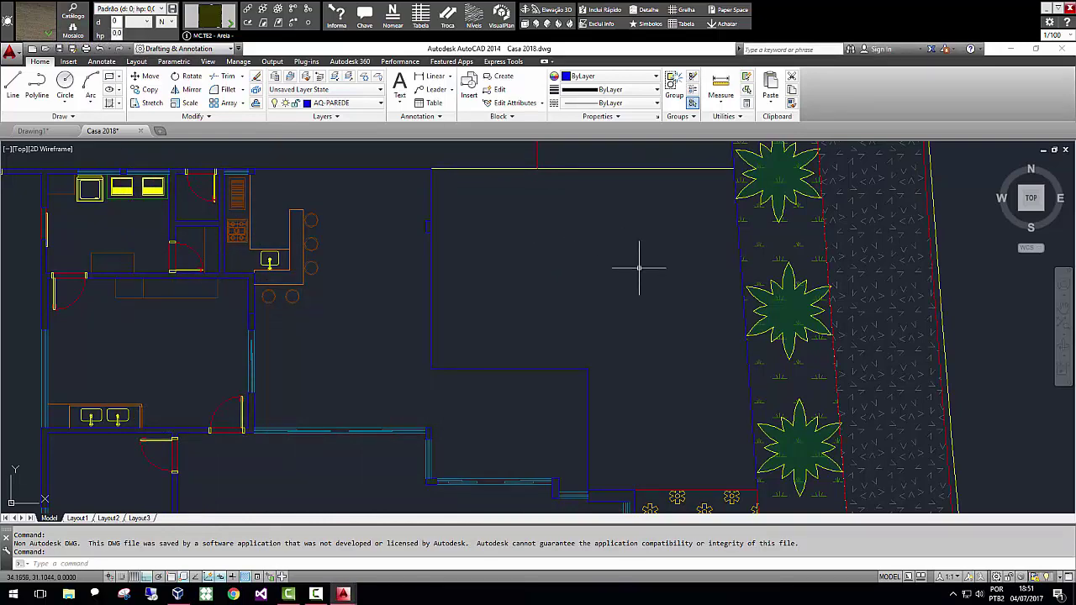
With object snap on and ortho off, start a polyline at the planting strip's upper inner corner and draw its first arc downward with a chosen tangent direction.
{"action": "middle_click_drag", "start_coordinate": [638, 269], "coordinate": [583, 260]}
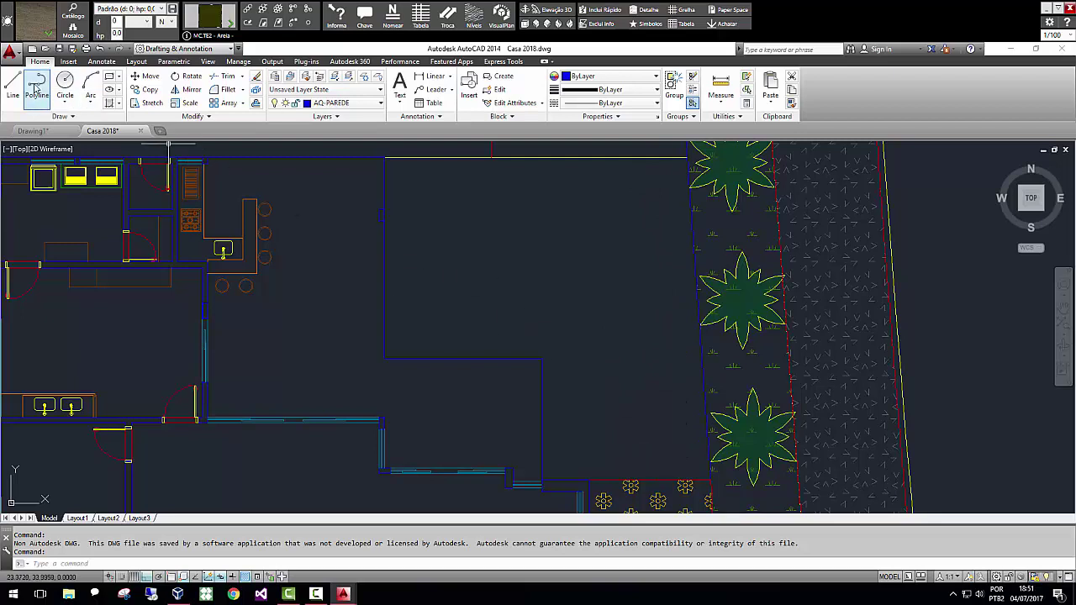
{"action": "left_click", "coordinate": [38, 85]}
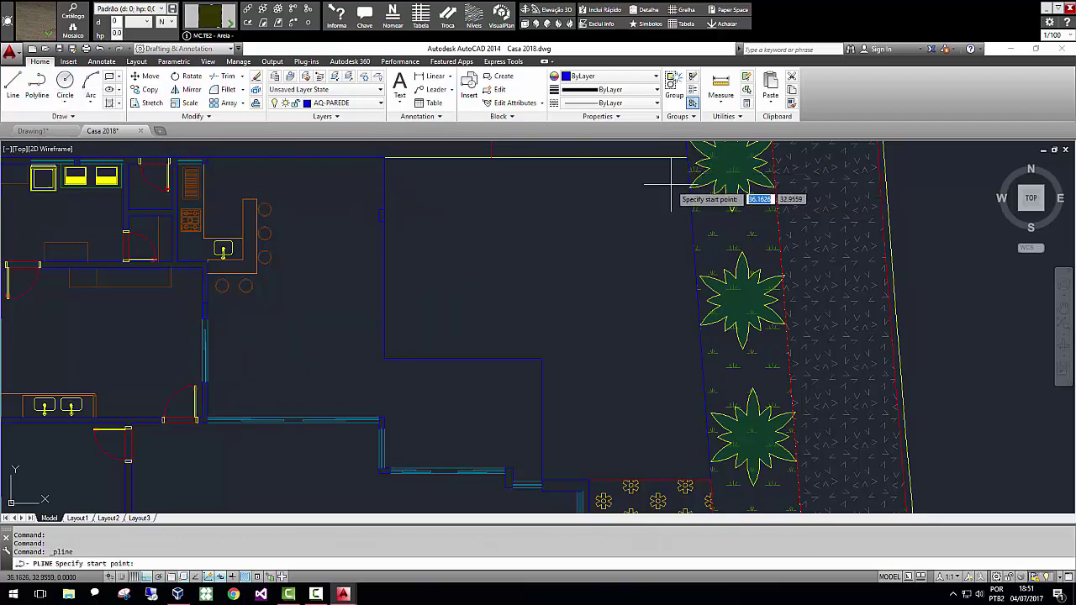
{"action": "key", "text": "F3"}
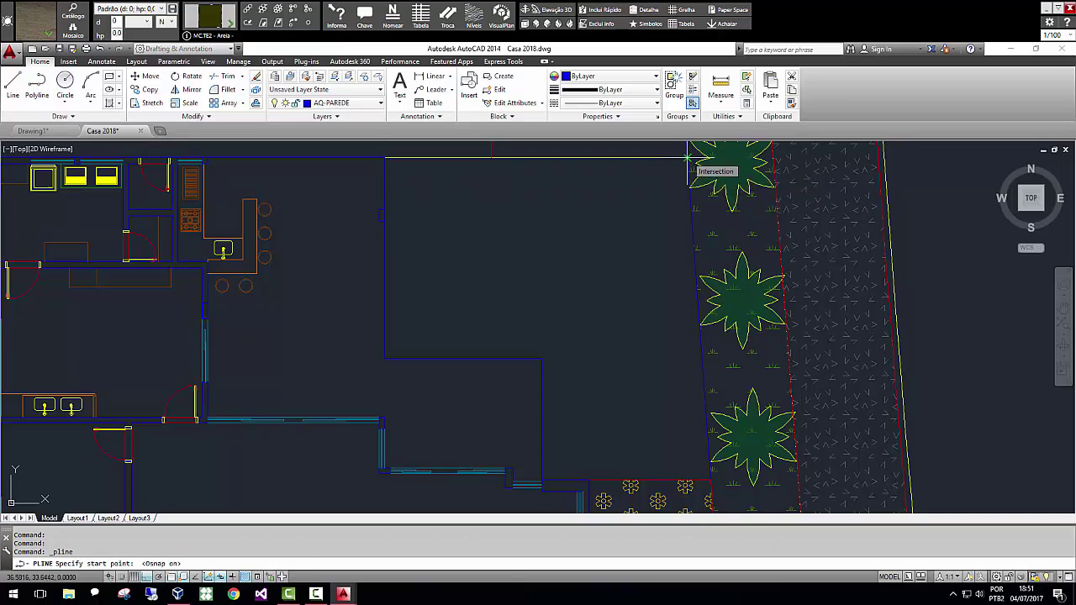
{"action": "left_click", "coordinate": [687, 157]}
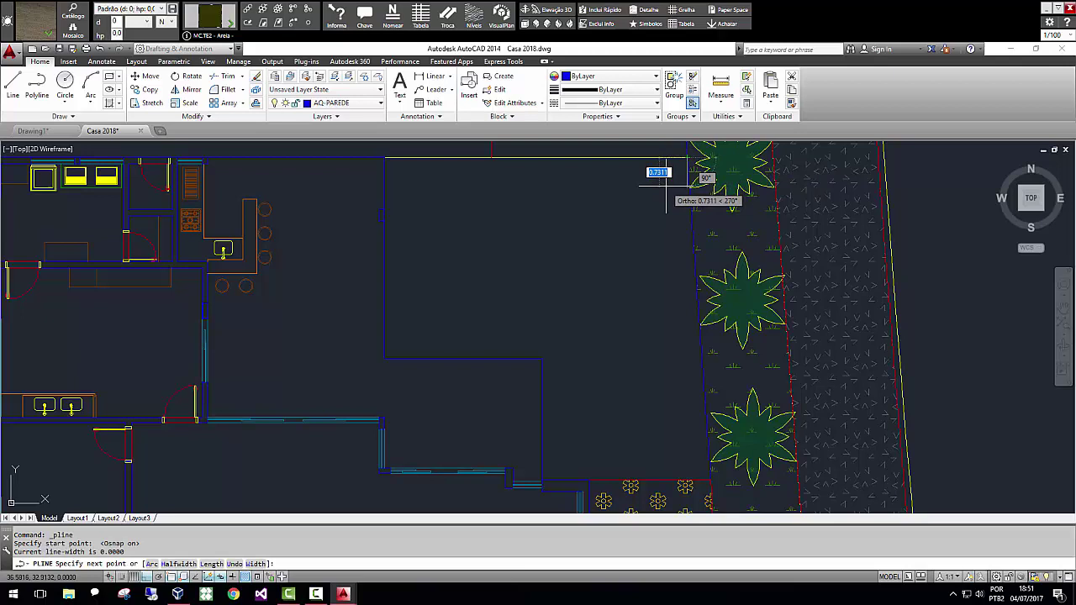
{"action": "key", "text": "F8"}
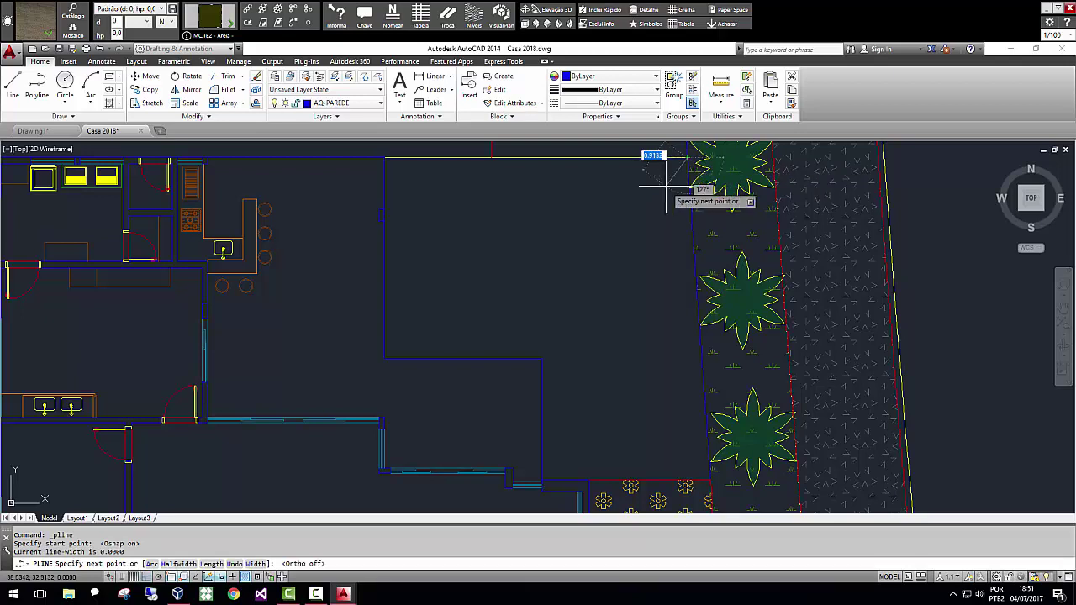
{"action": "type", "text": "a"}
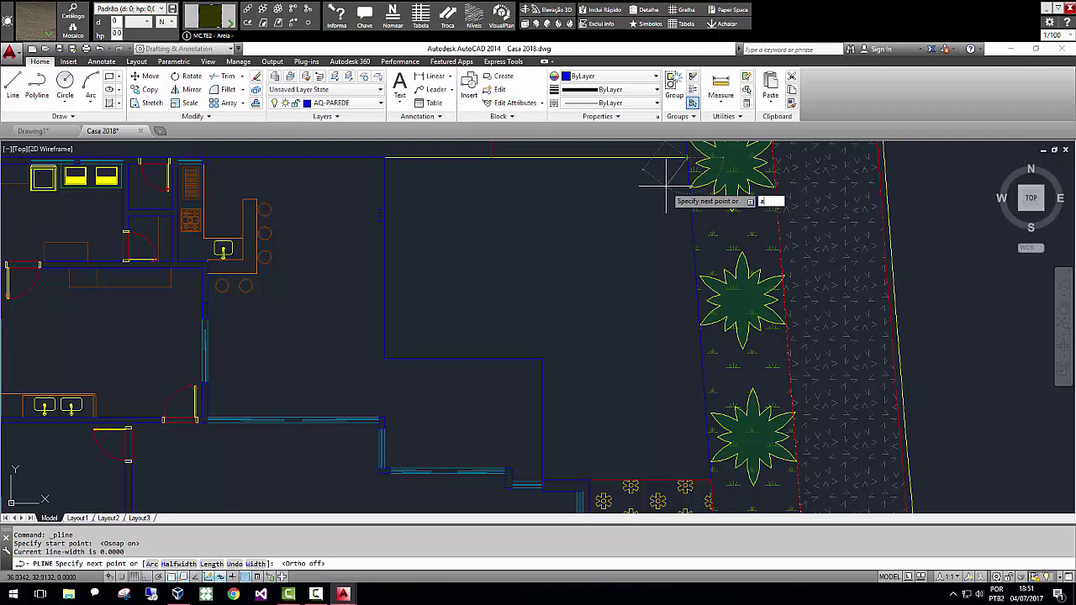
{"action": "key", "text": "Return"}
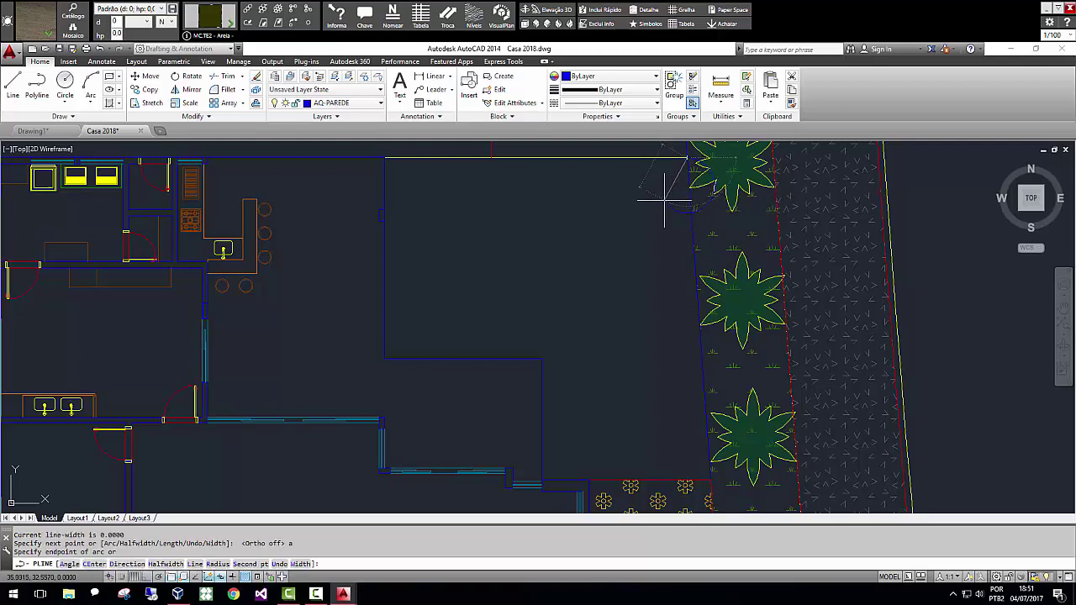
{"action": "type", "text": "d"}
{"action": "key", "text": "Return"}
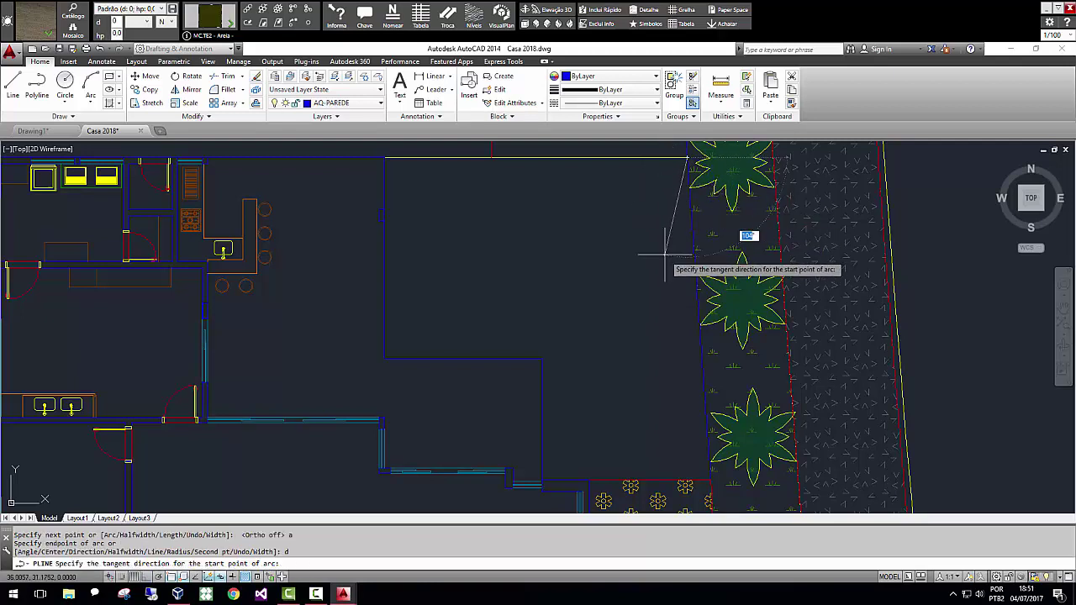
{"action": "left_click", "coordinate": [668, 226]}
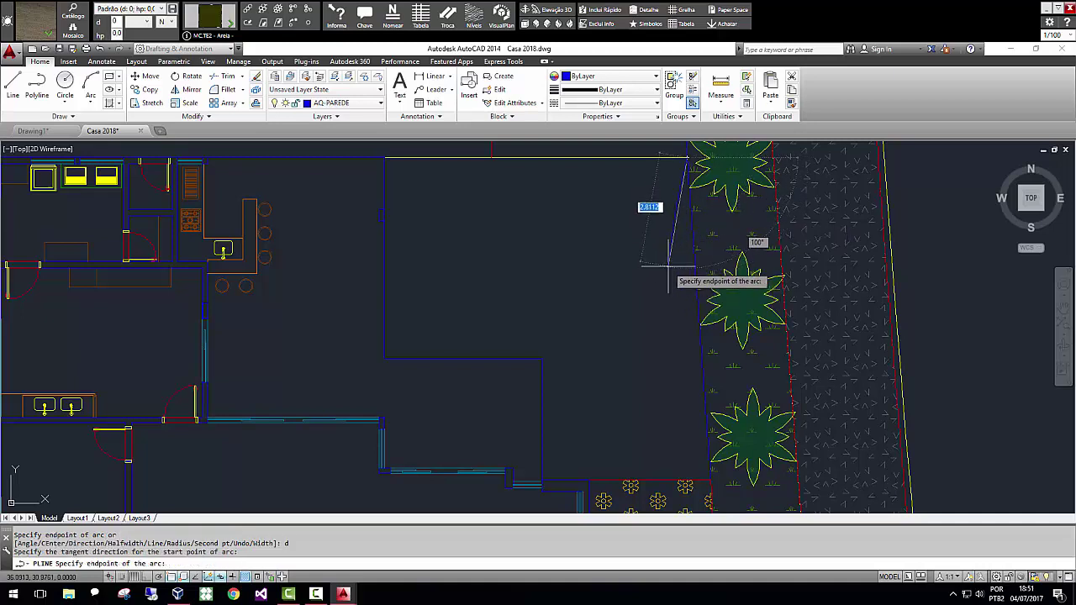
{"action": "left_click", "coordinate": [682, 301]}
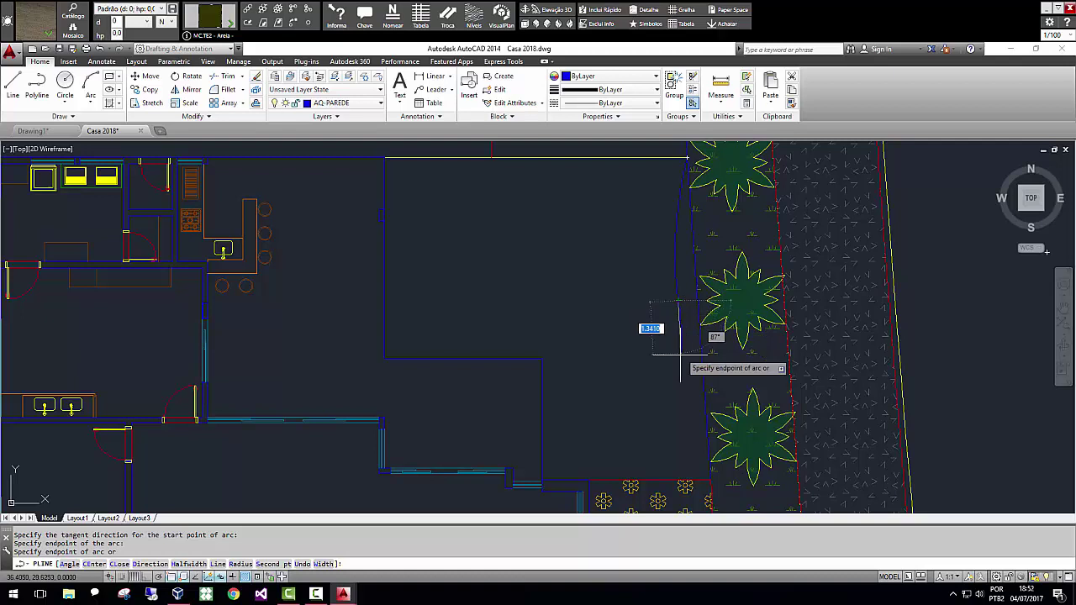
Continue the polyline with two more arcs down to the strip's lower inner corner beside the flower bed and finish it.
{"action": "left_click", "coordinate": [676, 423]}
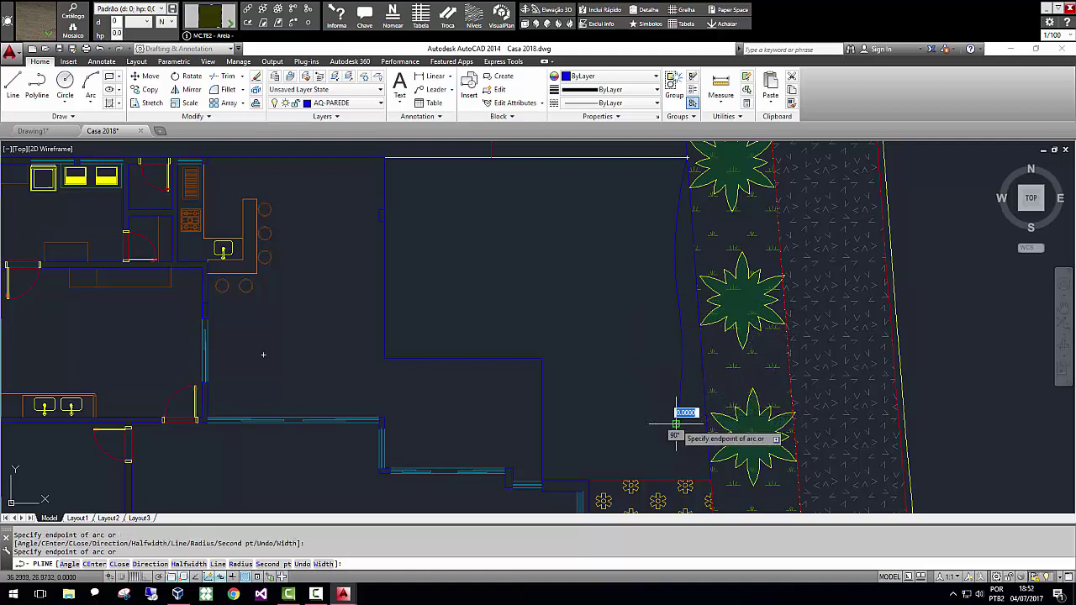
{"action": "left_click", "coordinate": [712, 479]}
{"action": "key", "text": "Escape"}
Reshape the wavy polyline by stretching the upper arc's midpoint away from the planting strip and the middle arc's midpoint toward it.
{"action": "left_click", "coordinate": [677, 219]}
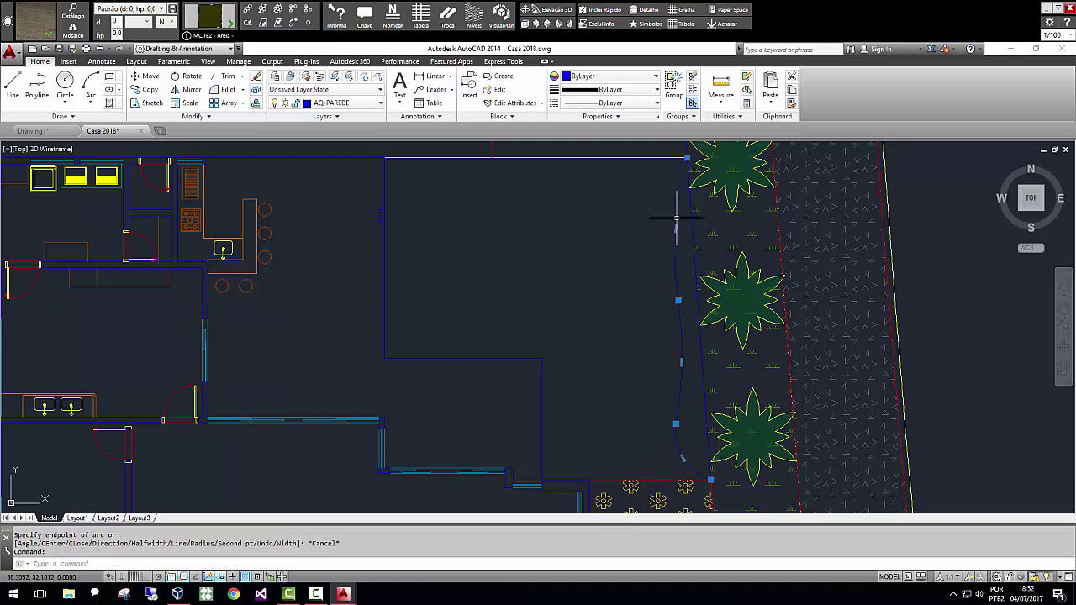
{"action": "left_click", "coordinate": [678, 228]}
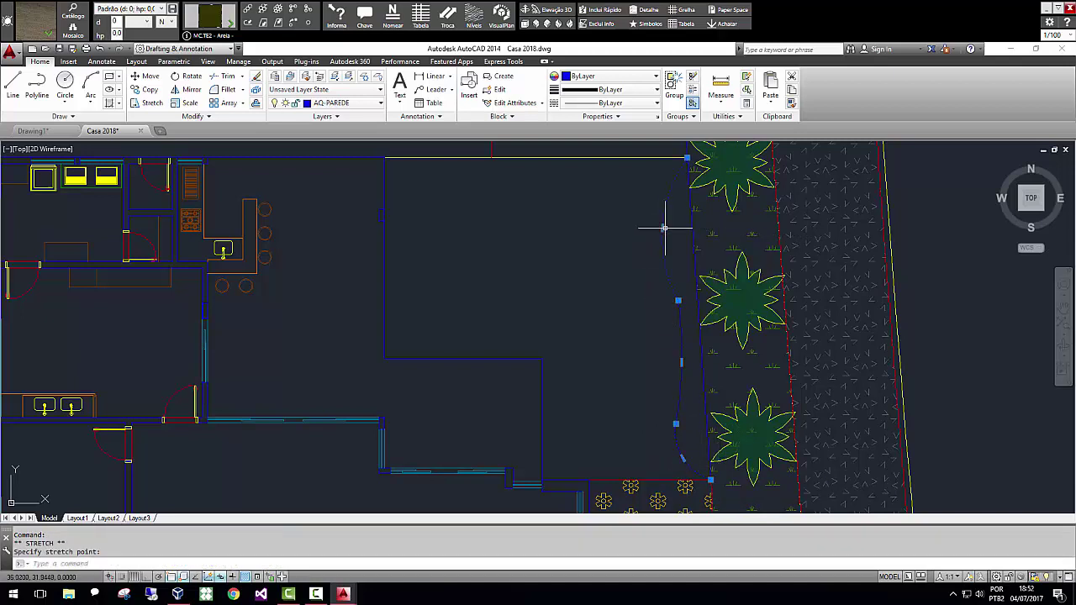
{"action": "left_click", "coordinate": [687, 361]}
{"action": "left_click", "coordinate": [688, 361]}
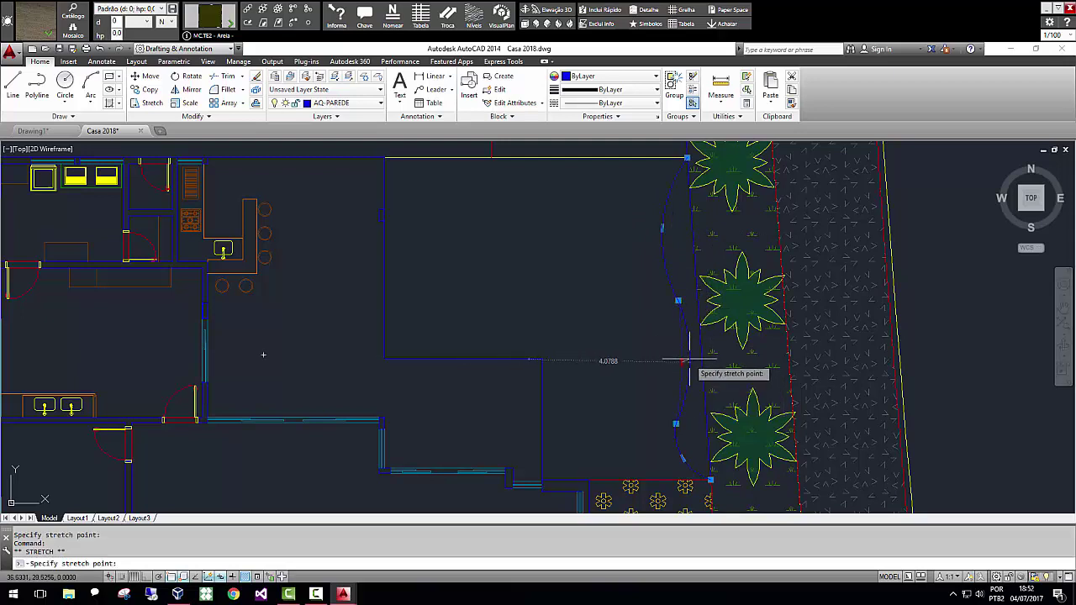
{"action": "left_click", "coordinate": [689, 360]}
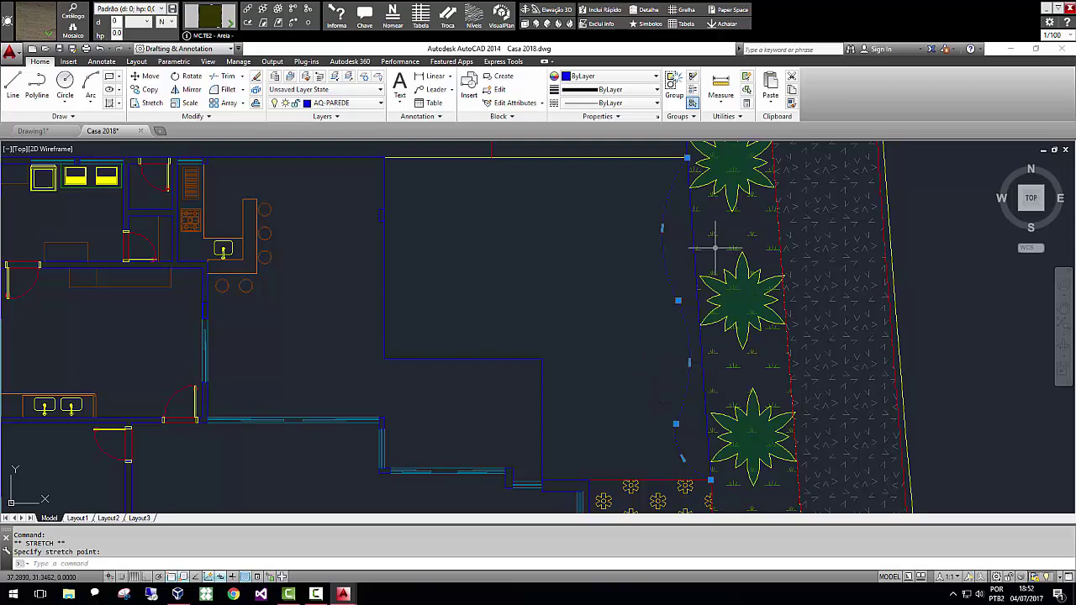
{"action": "key", "text": "Escape"}
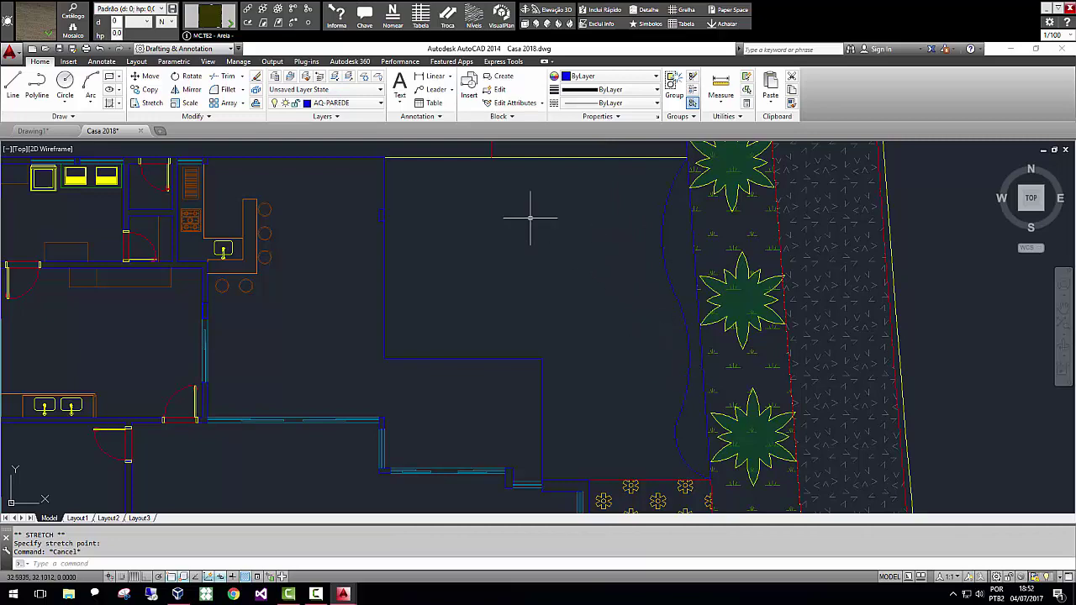
In the quick catalogue, filter the plants by type Grama, list them by Código and select ZOMA (Zoysia matrella).
{"action": "left_click", "coordinate": [39, 18]}
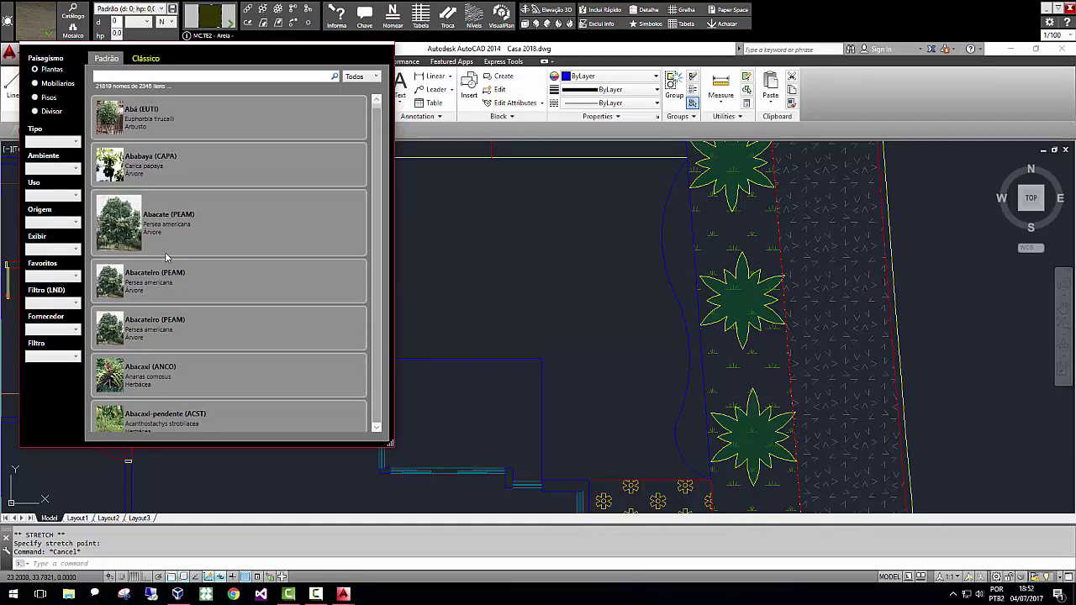
{"action": "left_click", "coordinate": [50, 143]}
{"action": "left_click", "coordinate": [47, 211]}
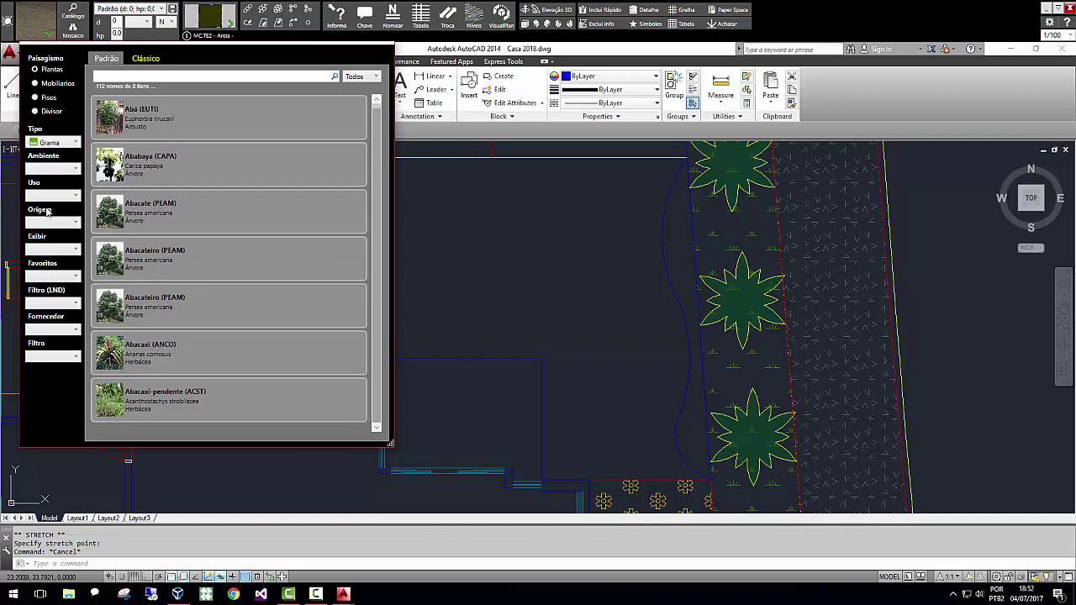
{"action": "left_click", "coordinate": [362, 78]}
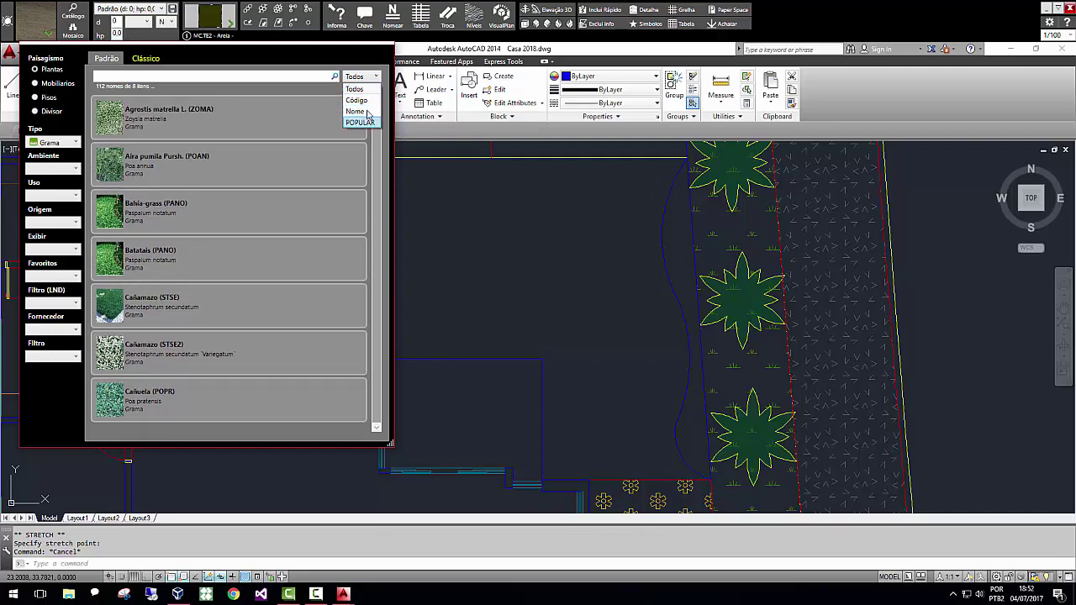
{"action": "left_click", "coordinate": [367, 101]}
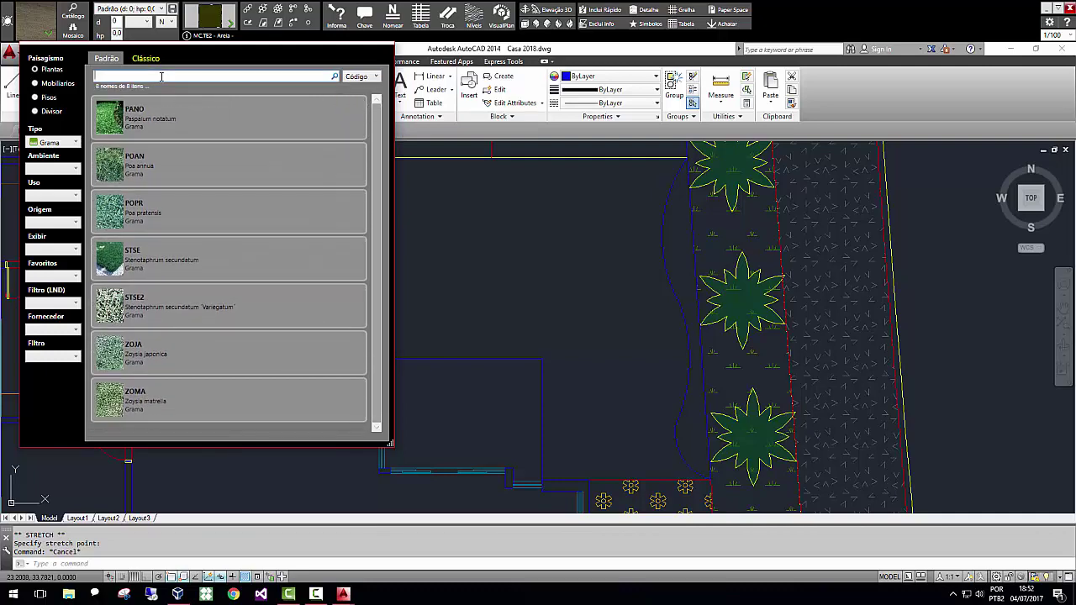
{"action": "left_click", "coordinate": [181, 411]}
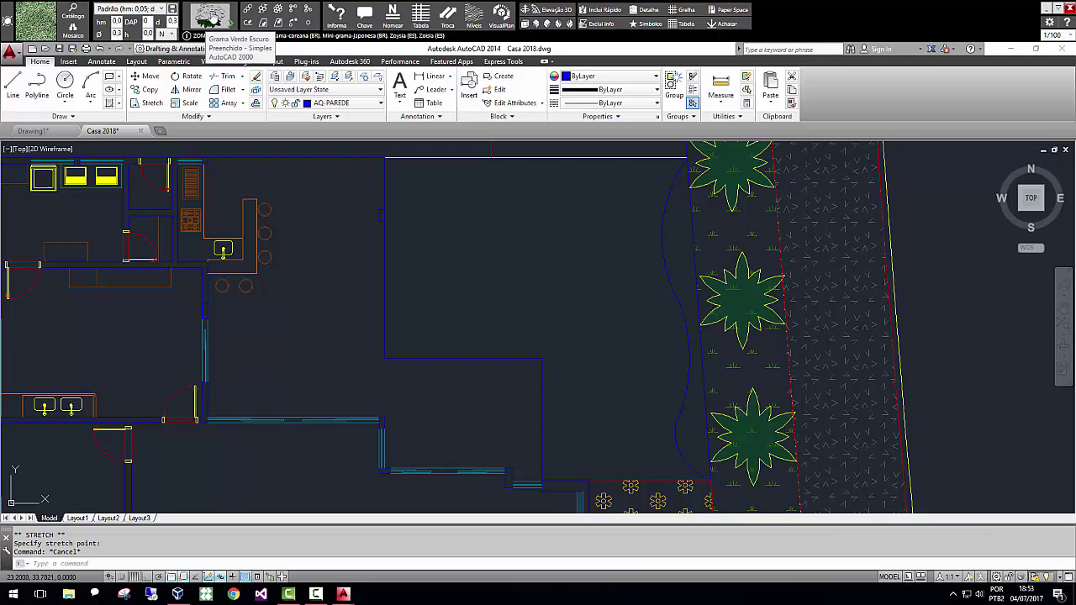
Preview the area representations for the ZOMA grass and choose Hachura Colorida.
{"action": "left_click", "coordinate": [213, 16]}
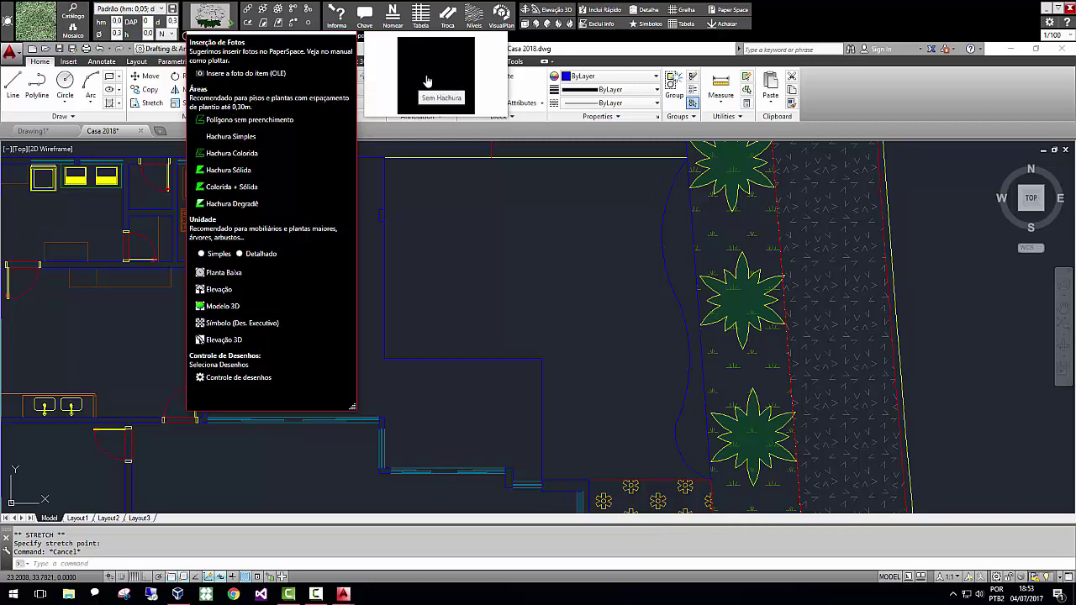
{"action": "left_click", "coordinate": [273, 120]}
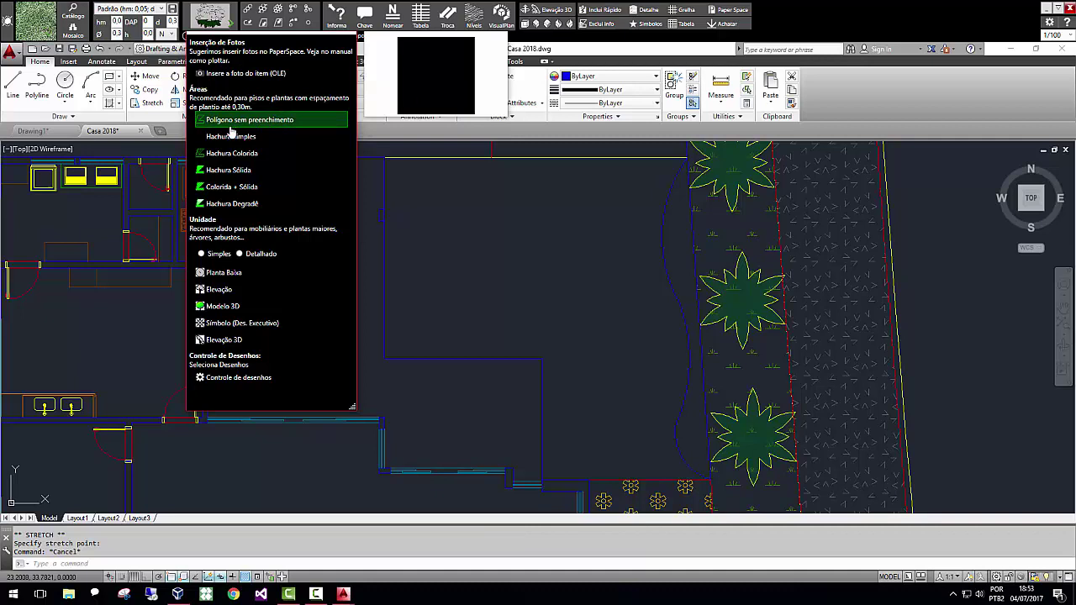
{"action": "left_click", "coordinate": [237, 138]}
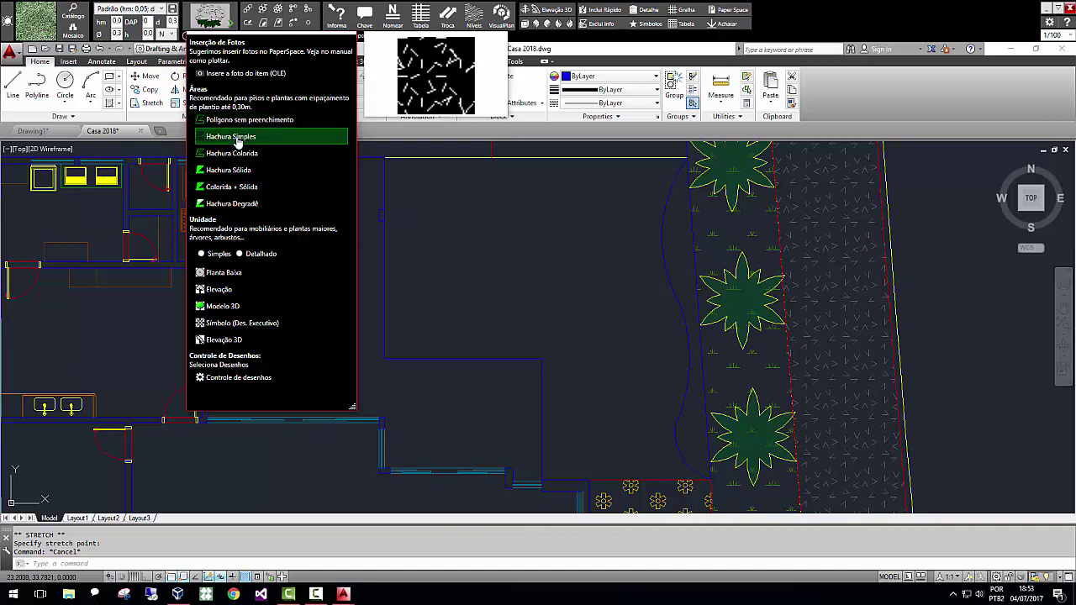
{"action": "left_click", "coordinate": [257, 154]}
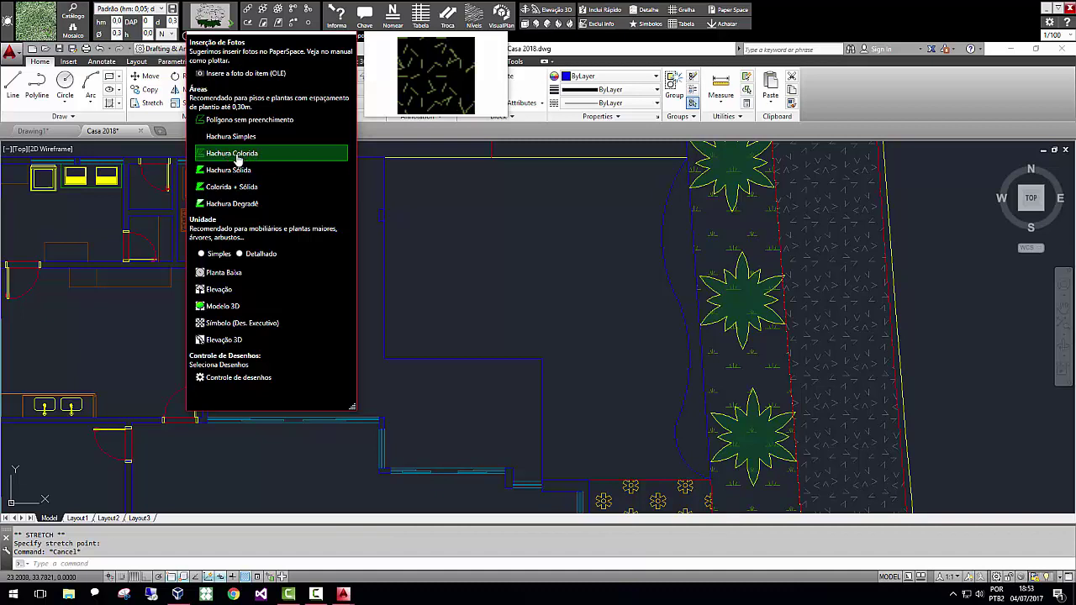
{"action": "left_click", "coordinate": [243, 171]}
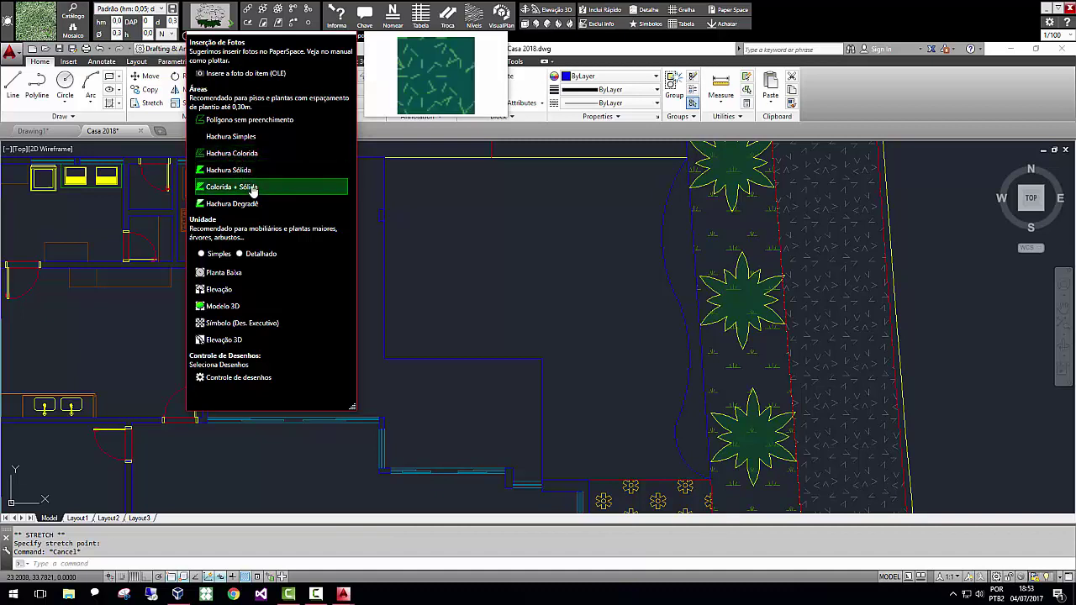
{"action": "left_click", "coordinate": [234, 160]}
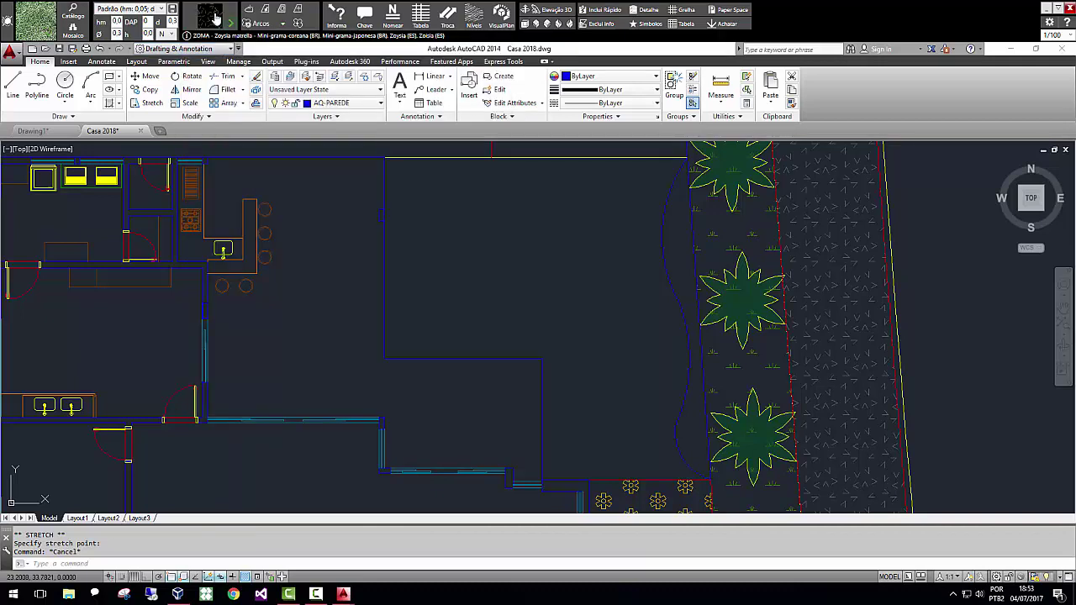
Open the hatch selection for the ZOMA grass and choose the AL-GEOL3 pattern from the hatch library.
{"action": "left_click", "coordinate": [232, 27]}
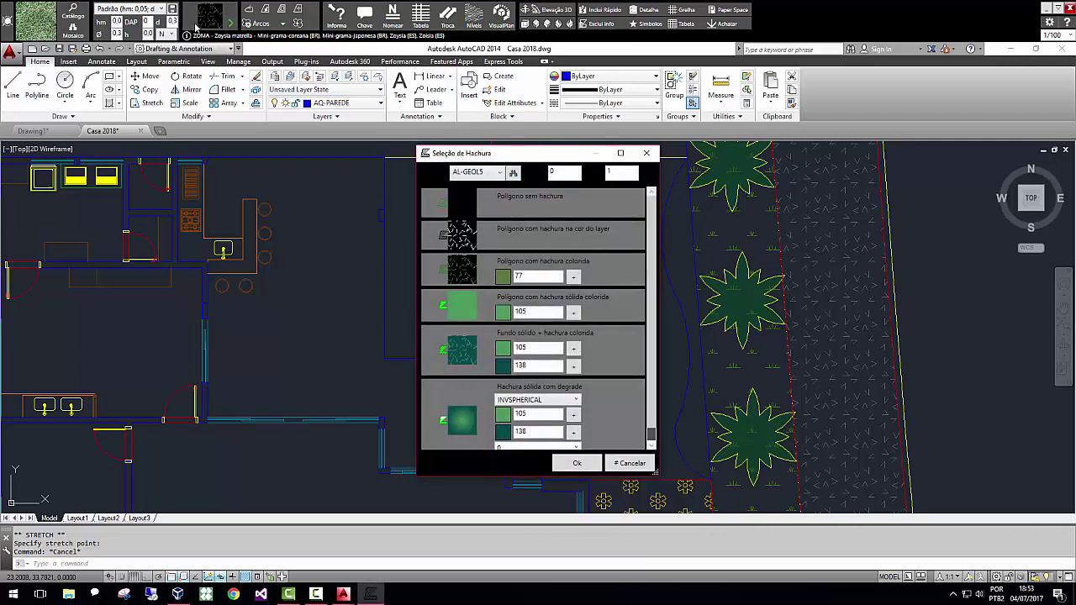
{"action": "left_click", "coordinate": [515, 174]}
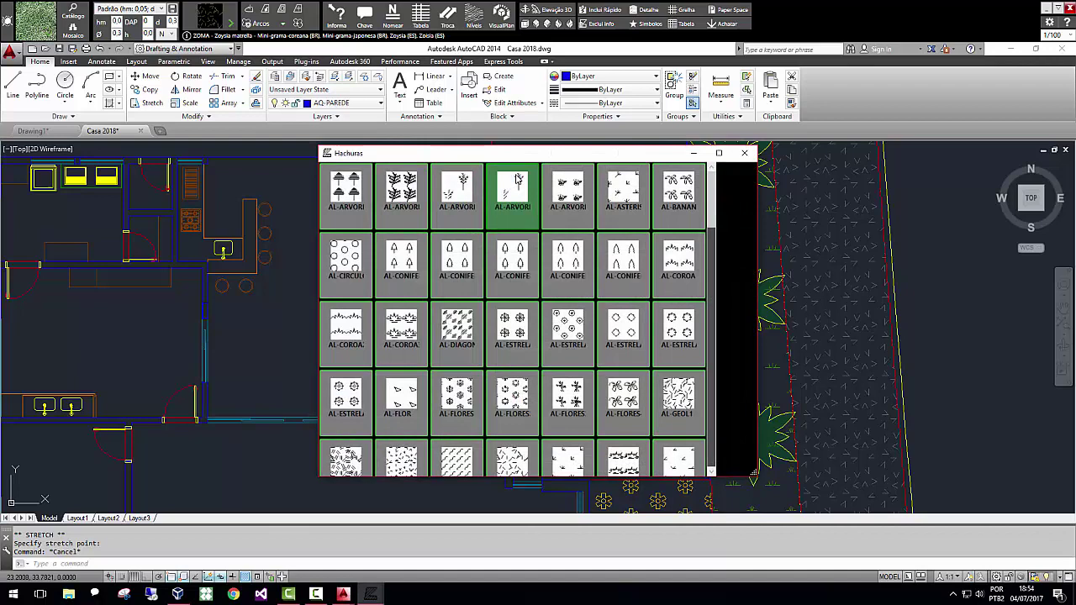
{"action": "scroll", "coordinate": [618, 202], "scroll_direction": "down", "scroll_amount": 2}
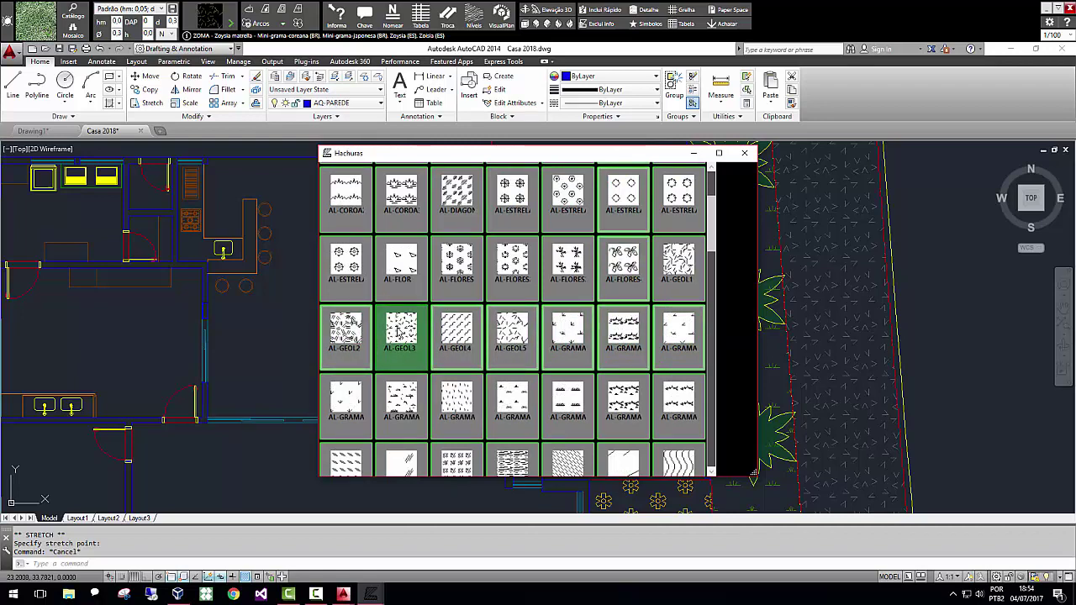
{"action": "left_click", "coordinate": [398, 333]}
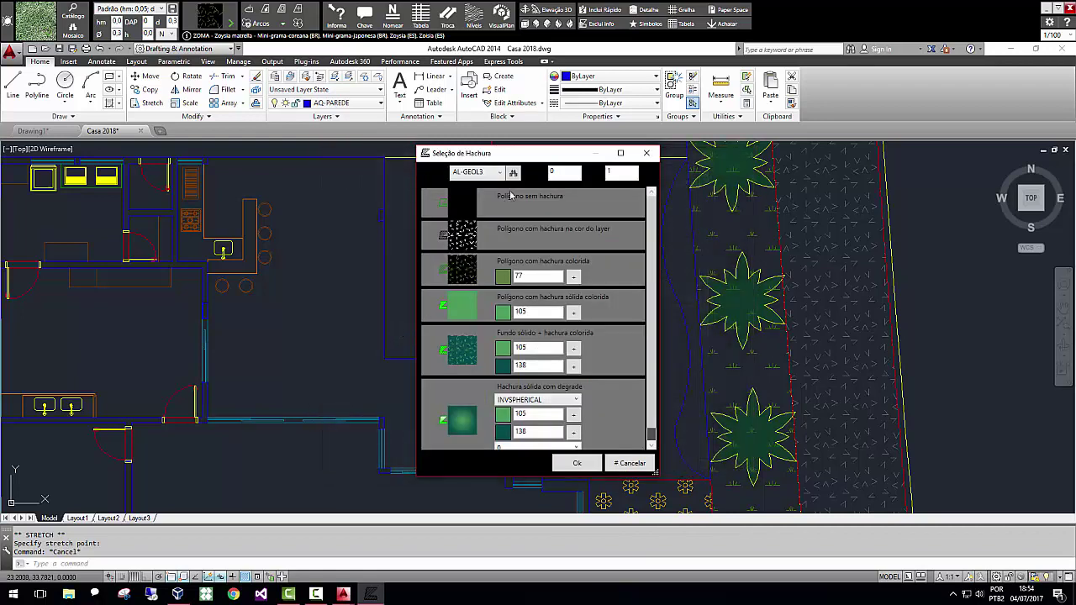
Set the coloured hatch polygon's colour to 62.
{"action": "left_click", "coordinate": [575, 278]}
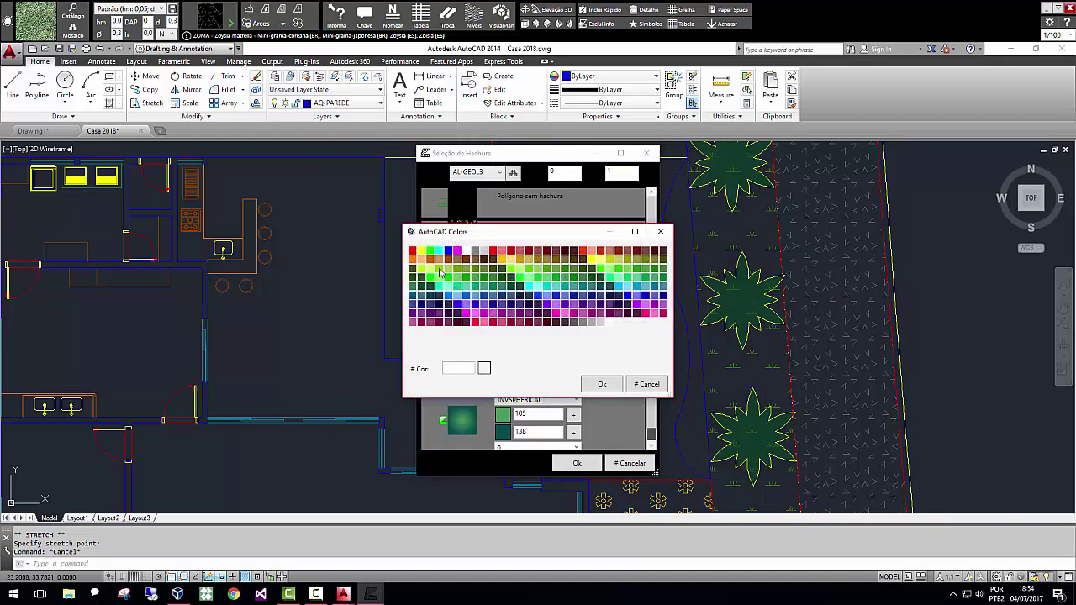
{"action": "left_click", "coordinate": [439, 271]}
{"action": "left_click", "coordinate": [617, 384]}
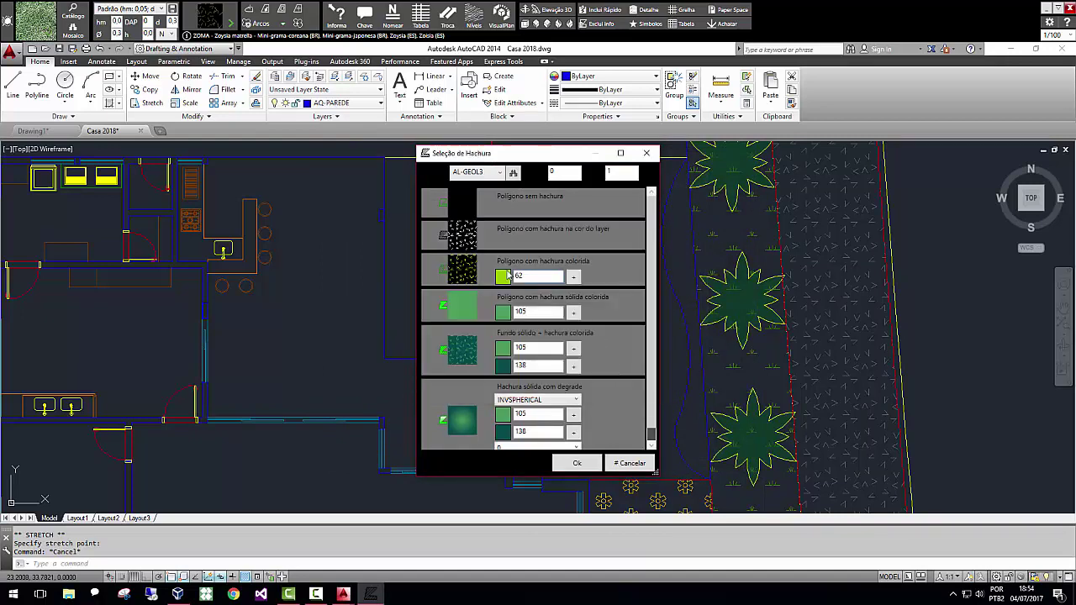
Set the coloured hatch to colour 67 and fill the lawn area beside the wavy polyline with ZOMA, using Preenche com BOUNDARY.
{"action": "left_click", "coordinate": [573, 278]}
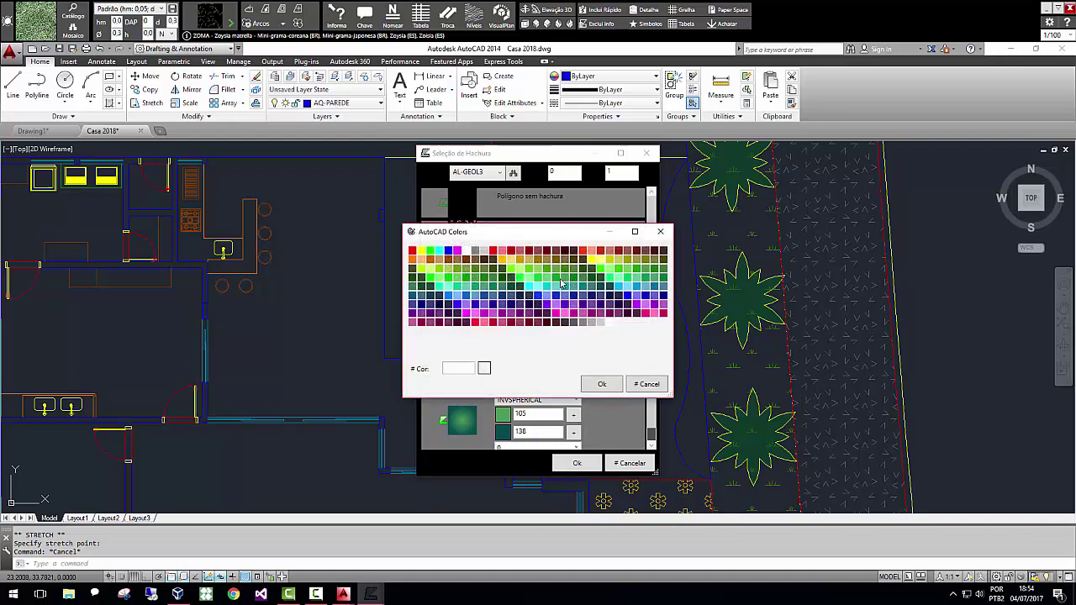
{"action": "left_click", "coordinate": [486, 270]}
{"action": "left_click", "coordinate": [601, 384]}
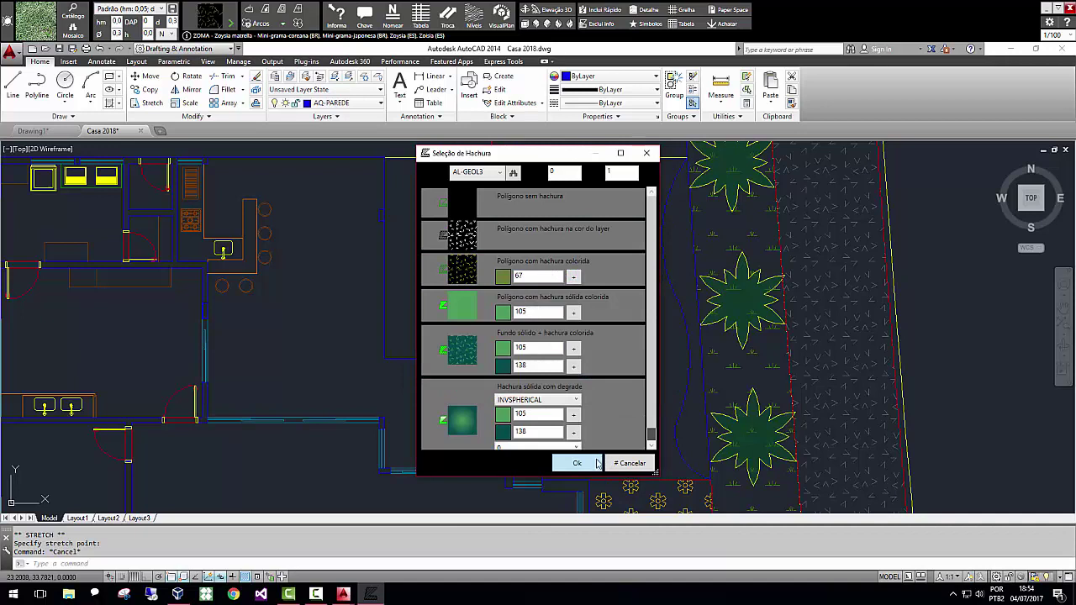
{"action": "left_click", "coordinate": [577, 463]}
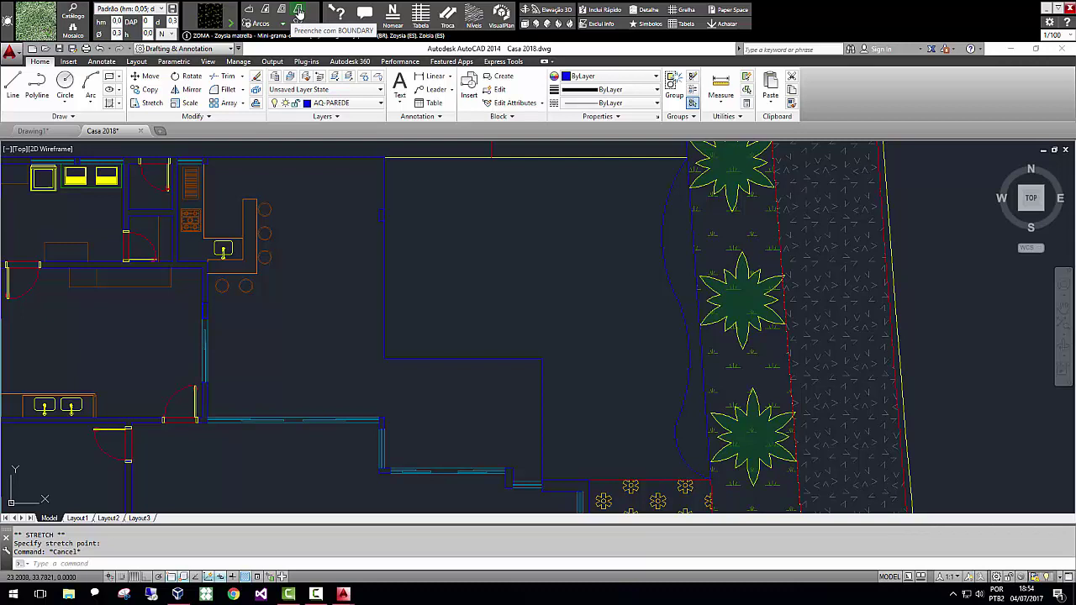
{"action": "left_click", "coordinate": [298, 12]}
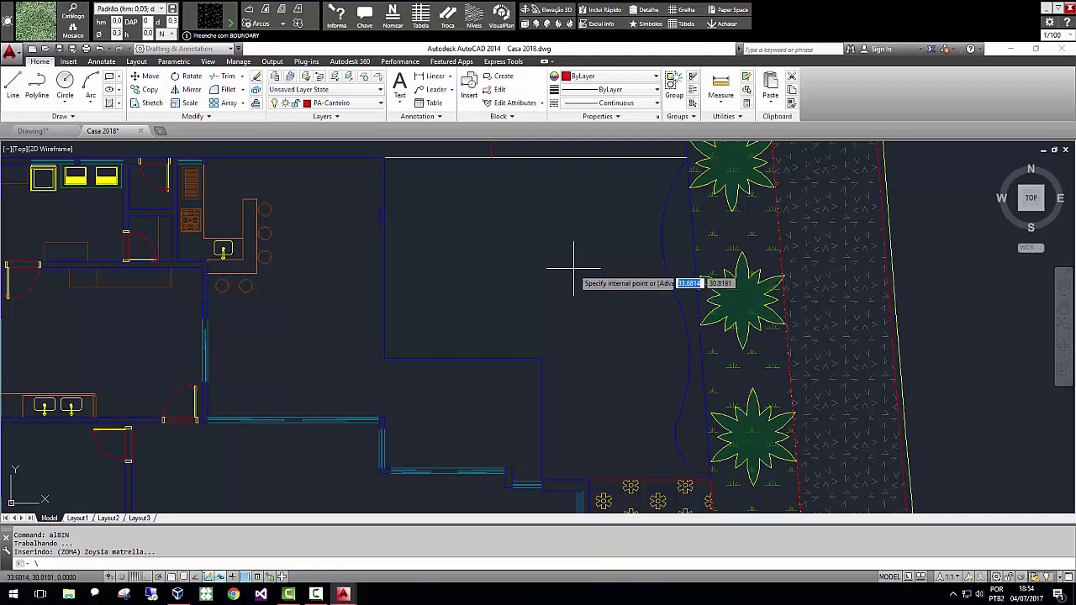
{"action": "left_click", "coordinate": [572, 271]}
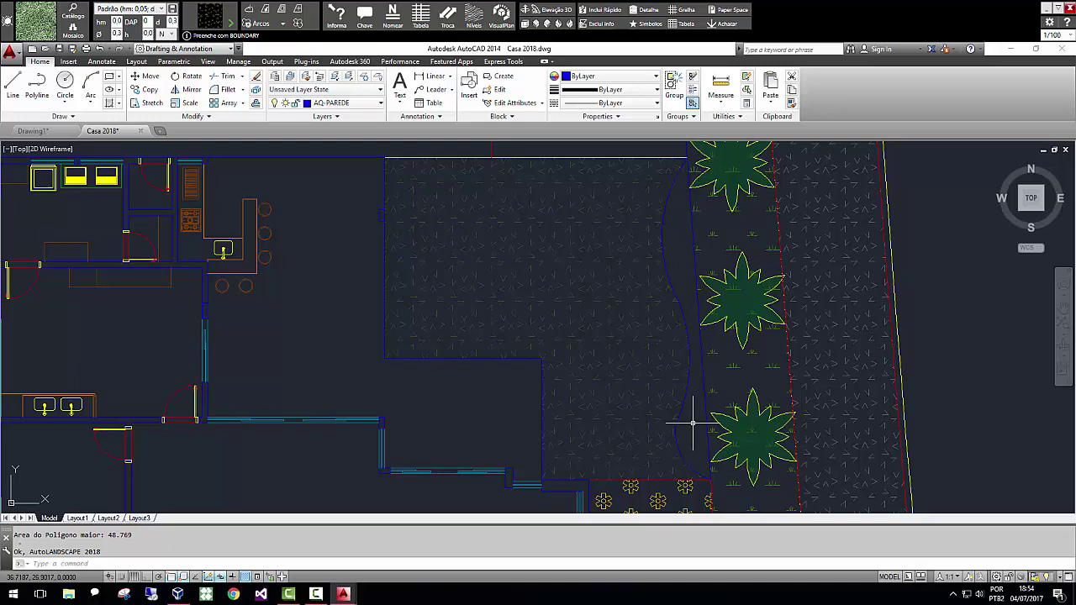
In the quick catalogue, clear the Tipo filter, search Todos names for "taget" and select Tagete (TAER).
{"action": "left_click", "coordinate": [31, 21]}
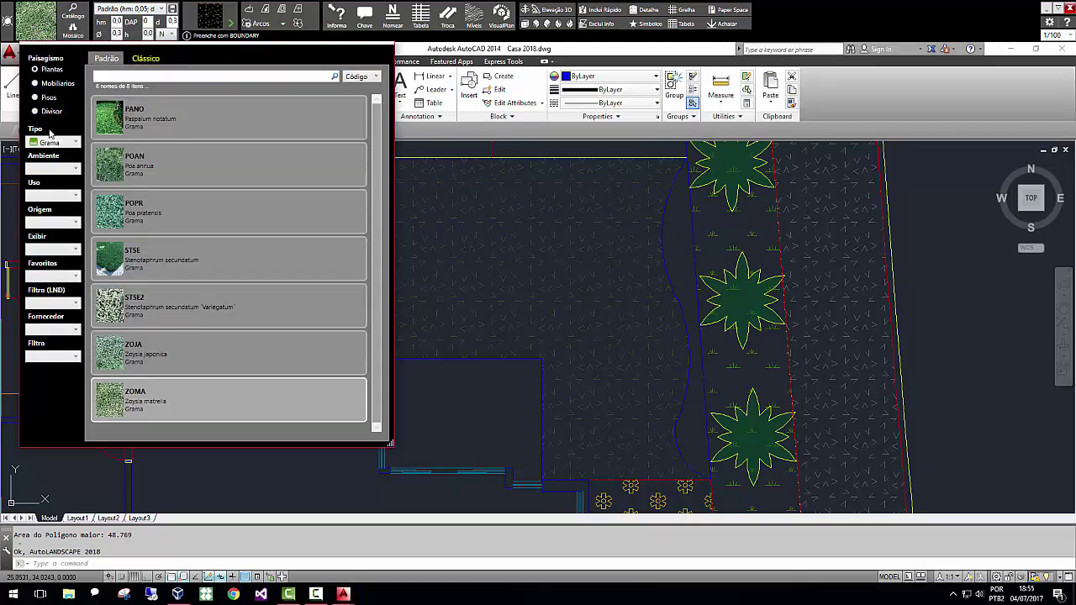
{"action": "left_click", "coordinate": [53, 143]}
{"action": "left_click", "coordinate": [49, 156]}
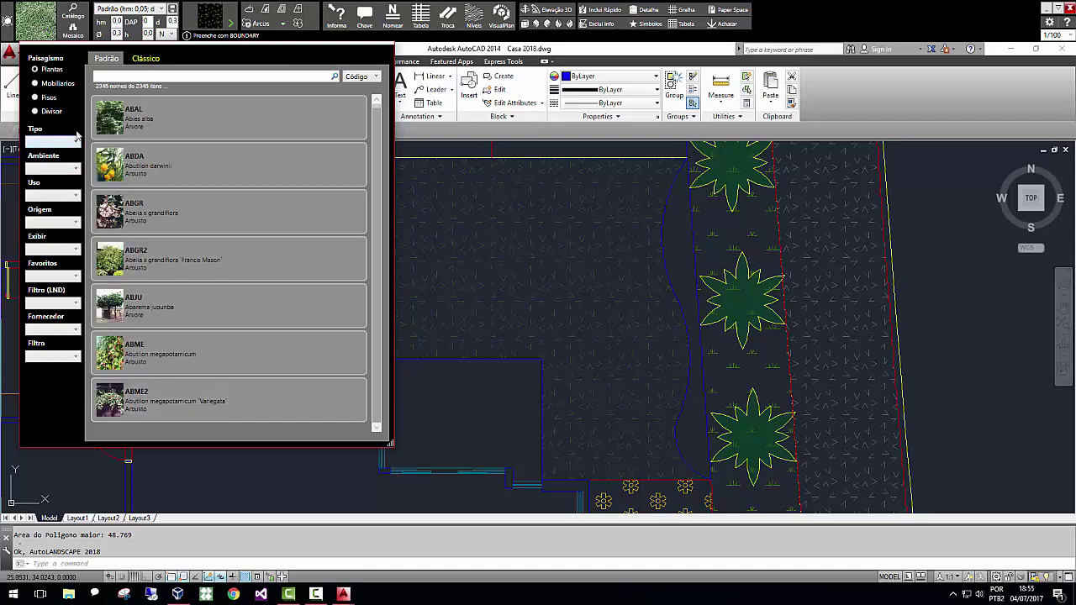
{"action": "left_click", "coordinate": [373, 78]}
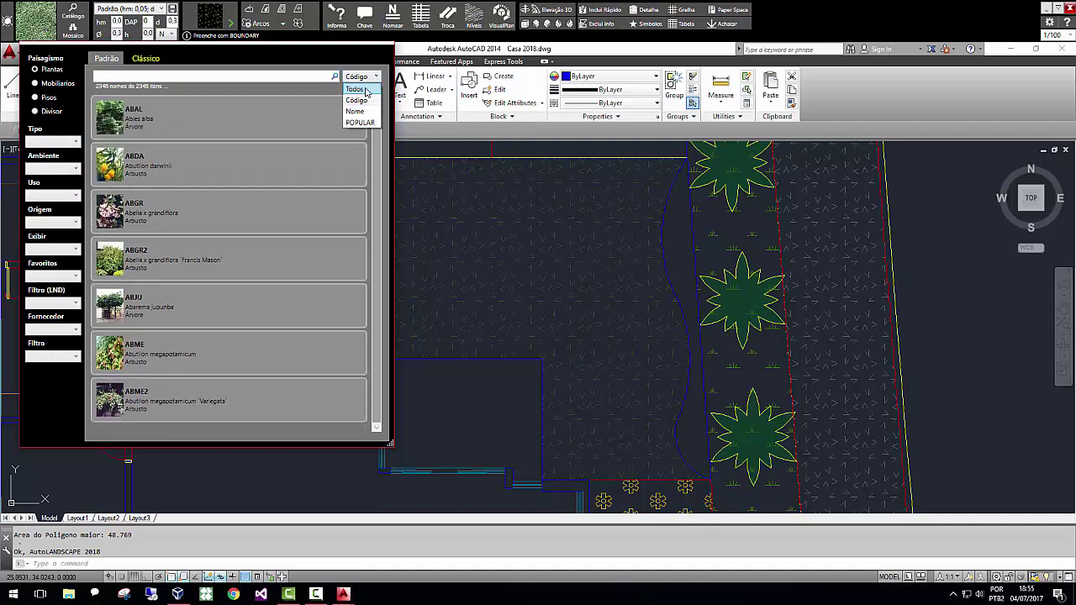
{"action": "key", "text": "Return"}
{"action": "left_click", "coordinate": [248, 77]}
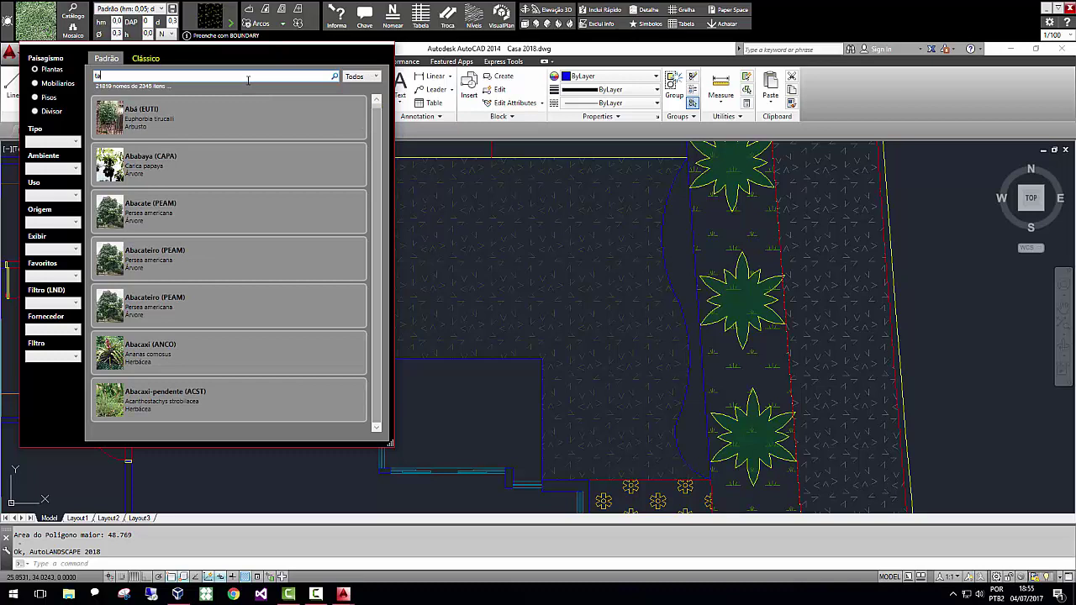
{"action": "type", "text": "tage"}
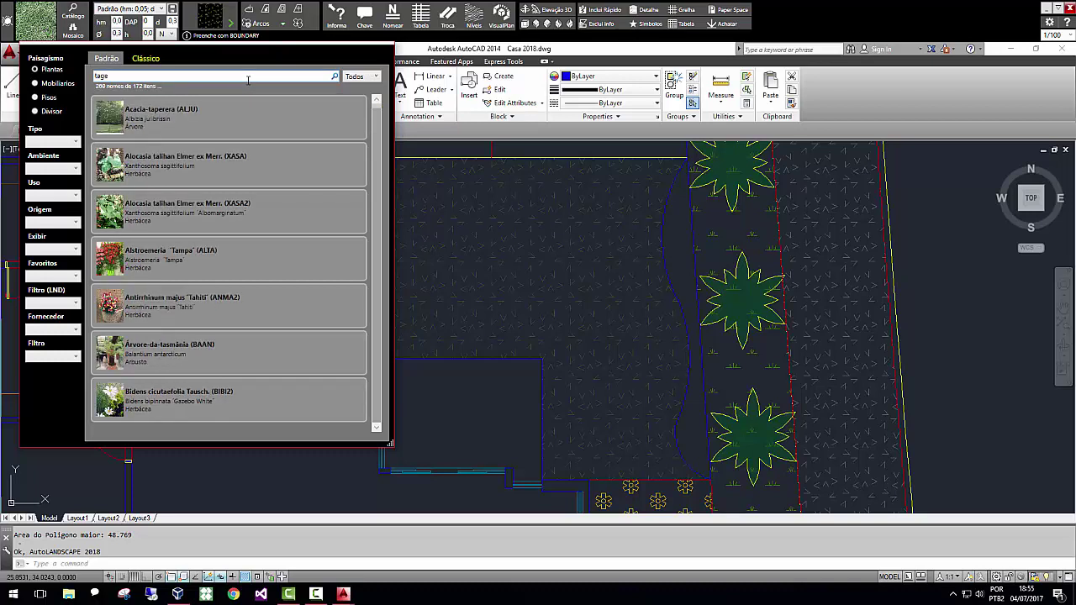
{"action": "type", "text": "t"}
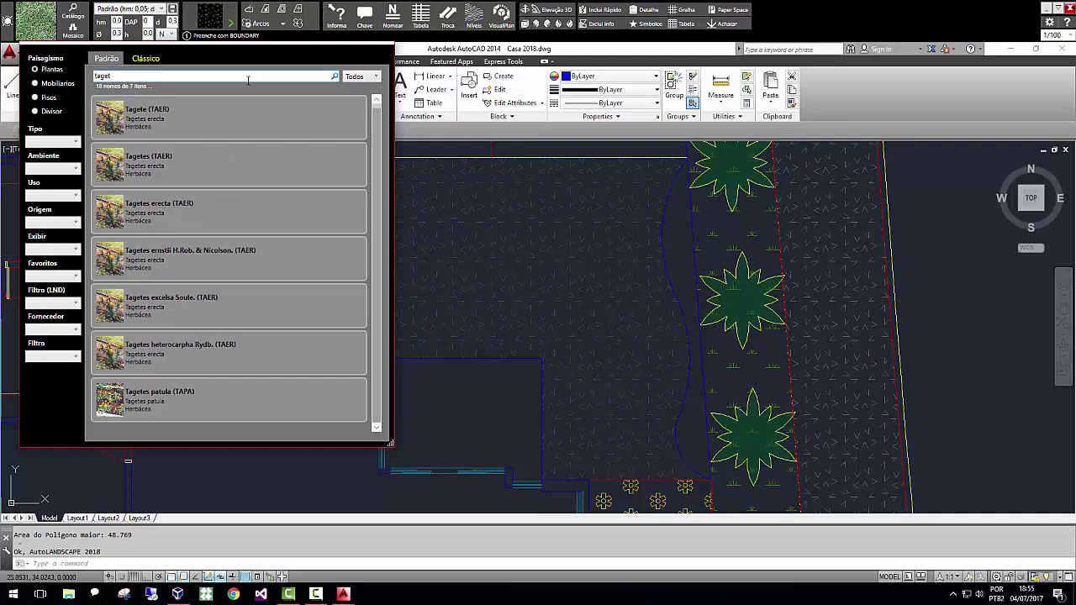
{"action": "left_click", "coordinate": [136, 139]}
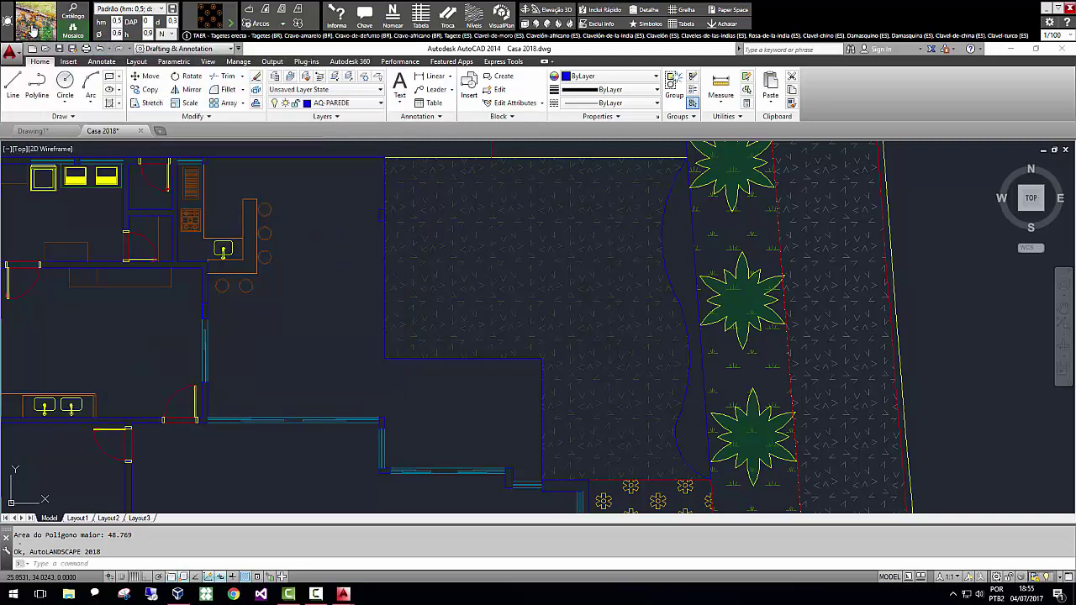
Choose Hachura Colorida for the Tagetes and fill the narrow bed between the wavy polyline and the planting strip with Preenche com BOUNDARY.
{"action": "left_click", "coordinate": [217, 26]}
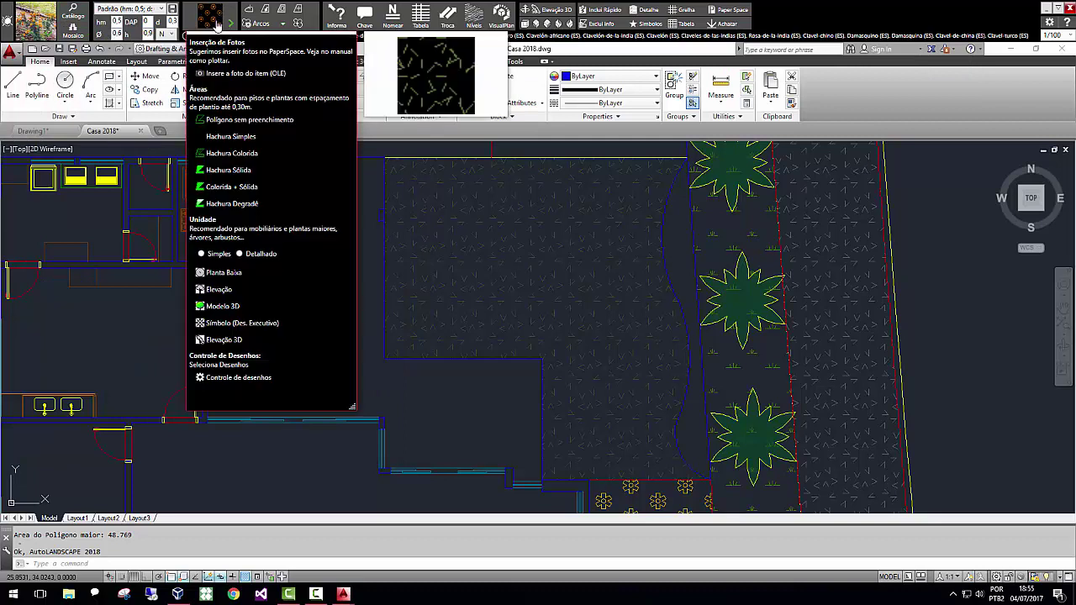
{"action": "left_click", "coordinate": [238, 160]}
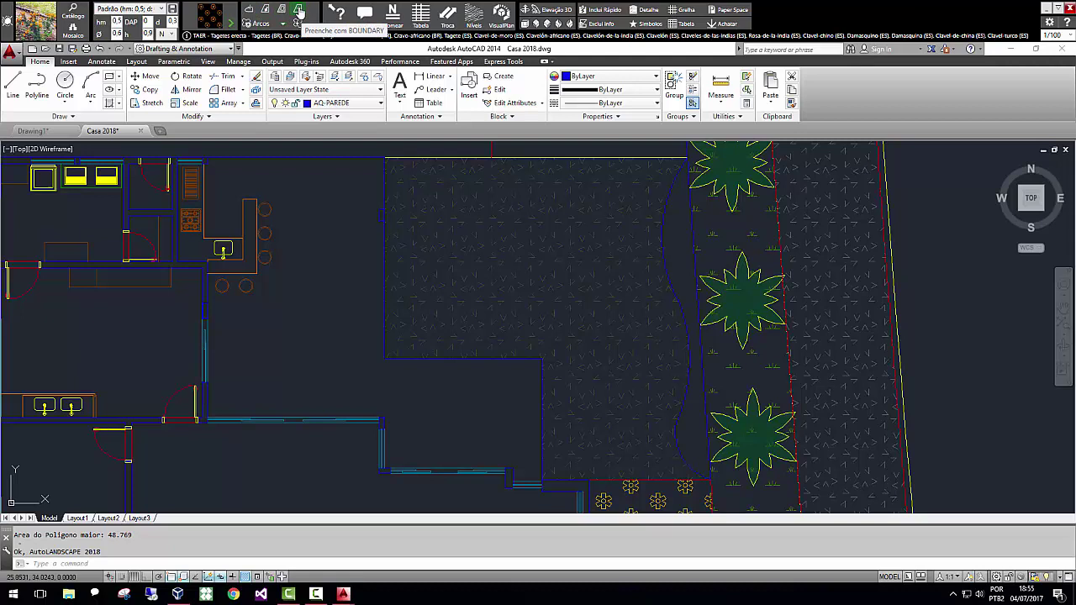
{"action": "left_click", "coordinate": [300, 11]}
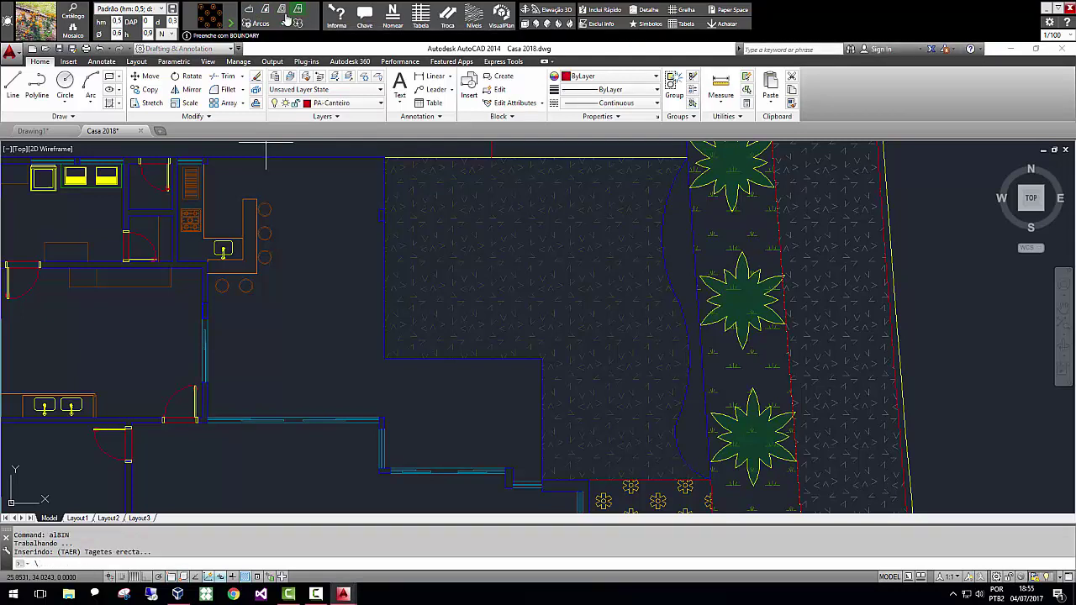
{"action": "left_click", "coordinate": [677, 247]}
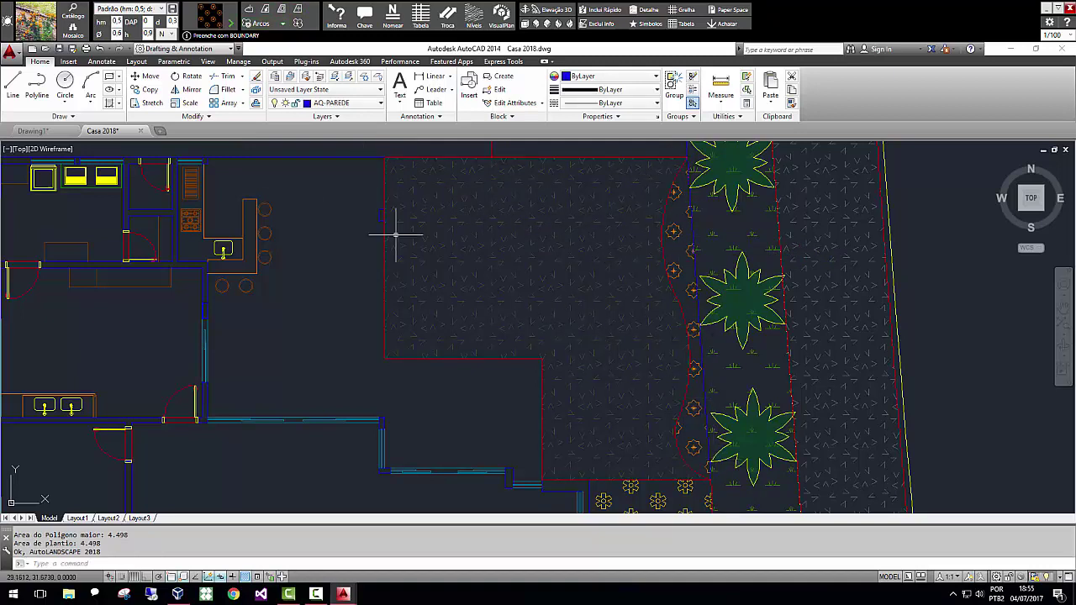
In the quick catalogue, clear the search, filter the plants by type Palmeira, list them by Código and select ADME (Adonidia merrillii).
{"action": "mouse_move", "coordinate": [648, 282]}
{"action": "middle_mouse_down"}
{"action": "mouse_move", "coordinate": [613, 269]}
{"action": "mouse_move", "coordinate": [577, 269]}
{"action": "mouse_move", "coordinate": [569, 281]}
{"action": "middle_mouse_up"}
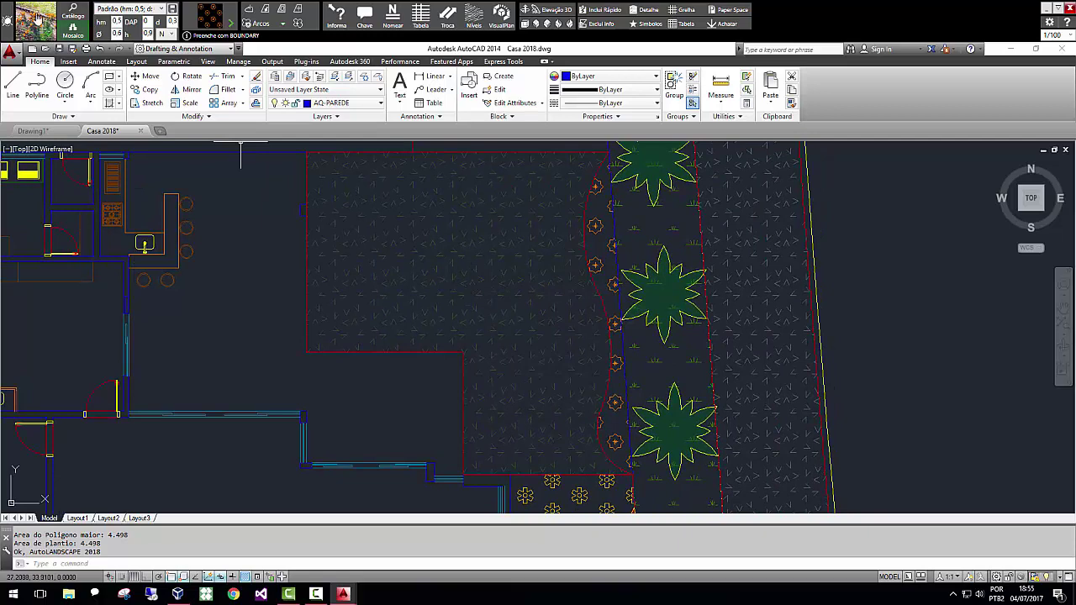
{"action": "mouse_move", "coordinate": [37, 16]}
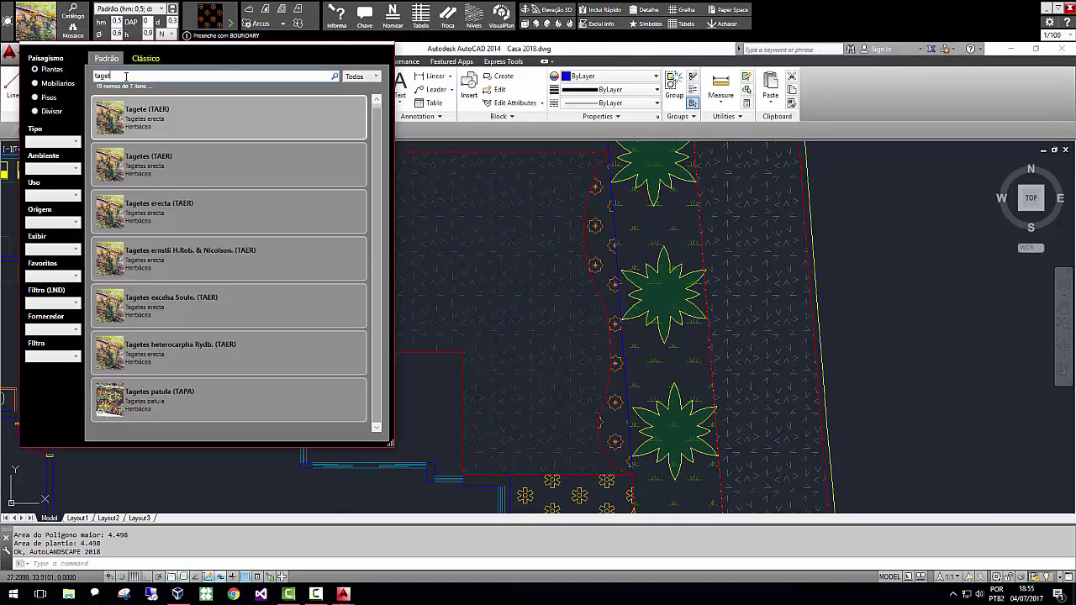
{"action": "key", "text": "BackSpace"}
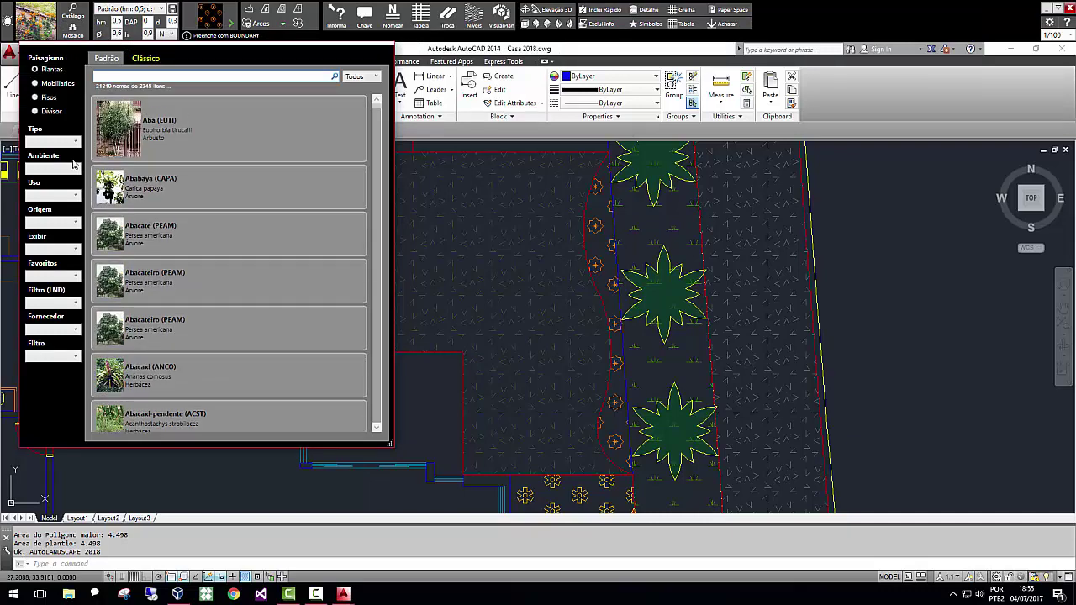
{"action": "left_click", "coordinate": [42, 142]}
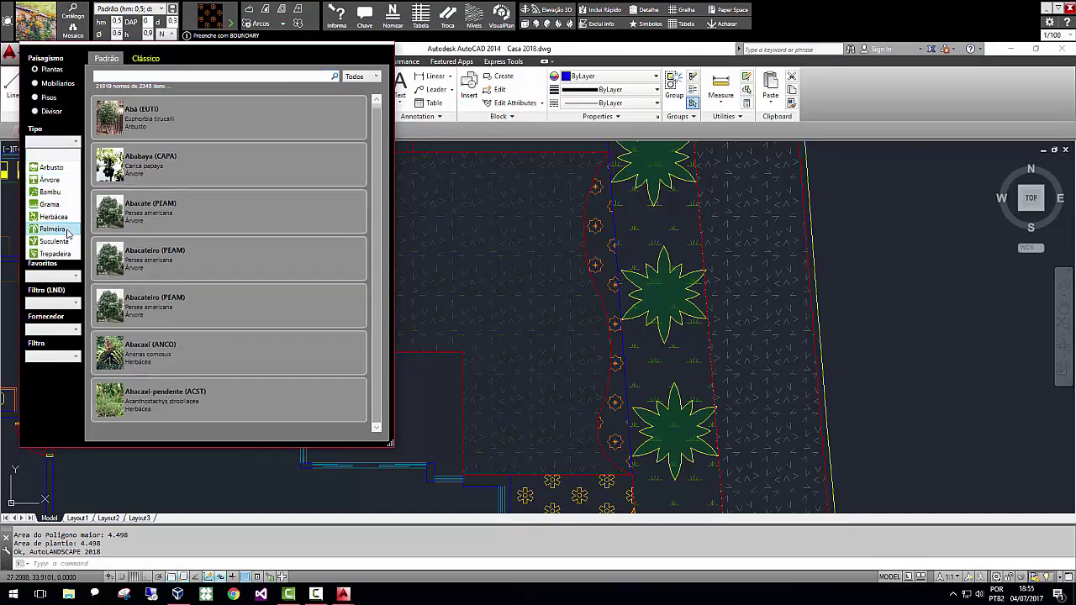
{"action": "left_click", "coordinate": [66, 233]}
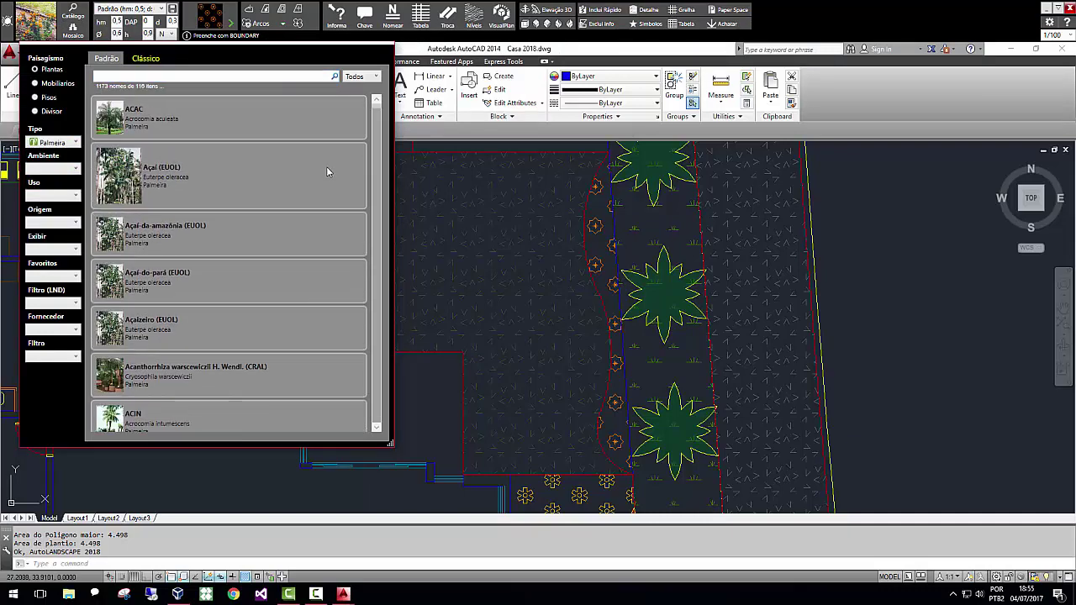
{"action": "left_click", "coordinate": [359, 81]}
{"action": "left_click", "coordinate": [357, 91]}
{"action": "left_click", "coordinate": [282, 79]}
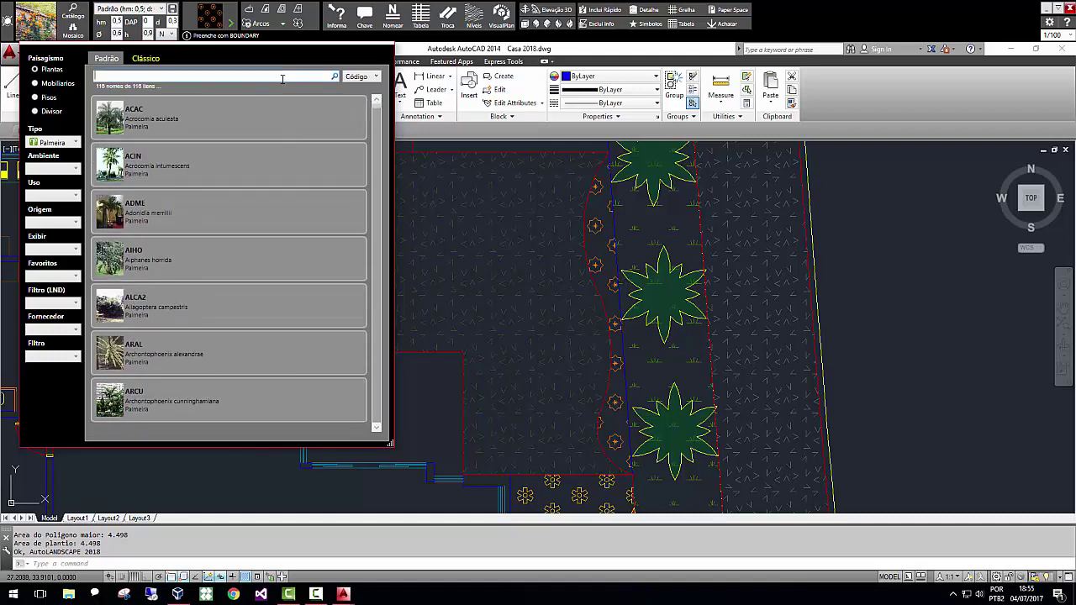
{"action": "mouse_move", "coordinate": [139, 223]}
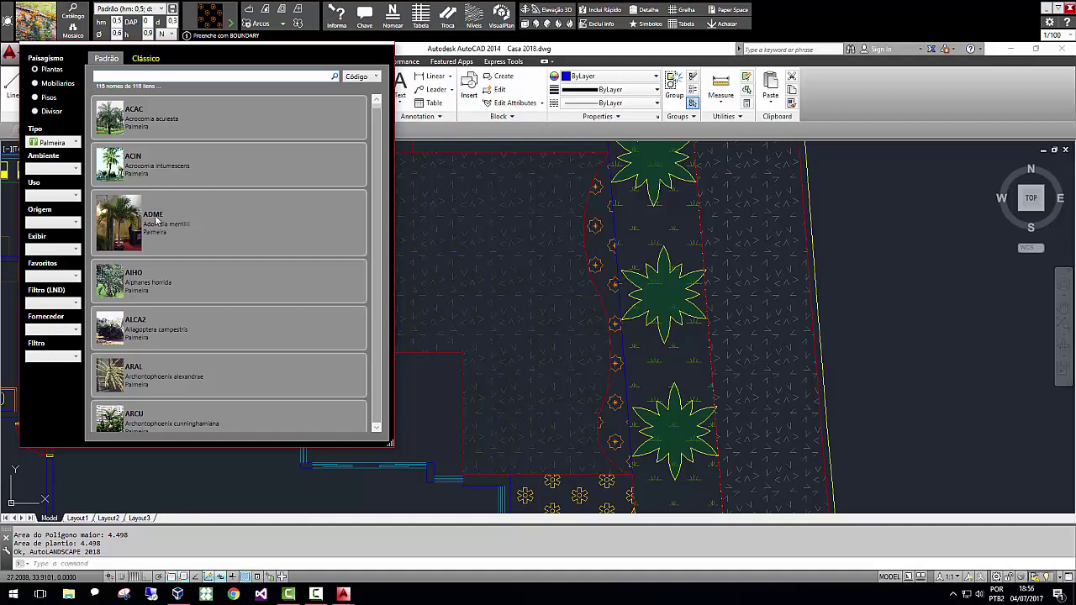
{"action": "left_click", "coordinate": [126, 236]}
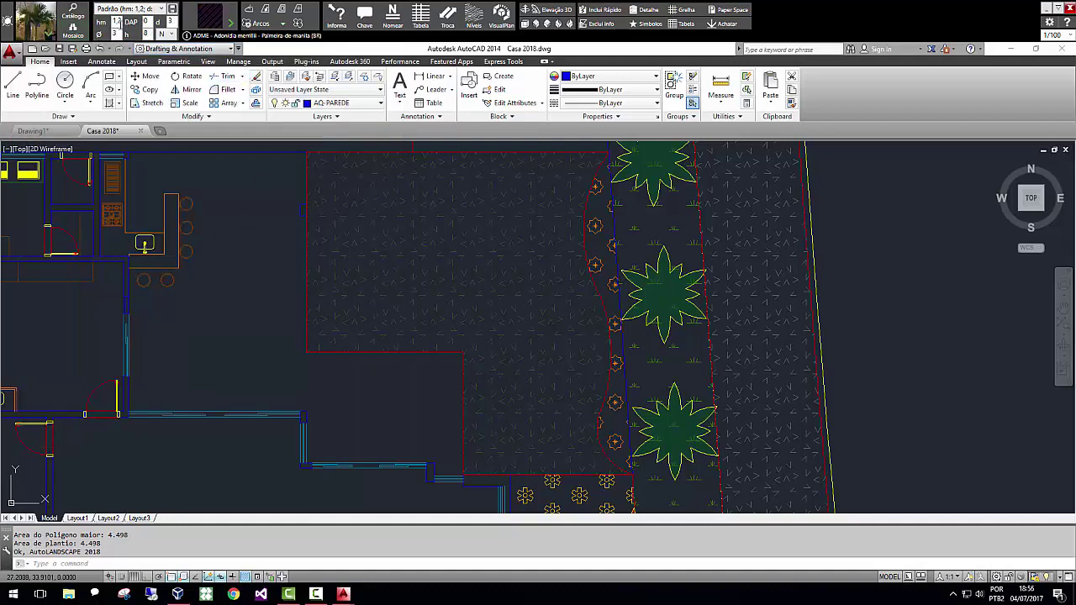
Choose the simple Planta Baixa representation in the Preenchido style for the ADME palm.
{"action": "left_click", "coordinate": [211, 27]}
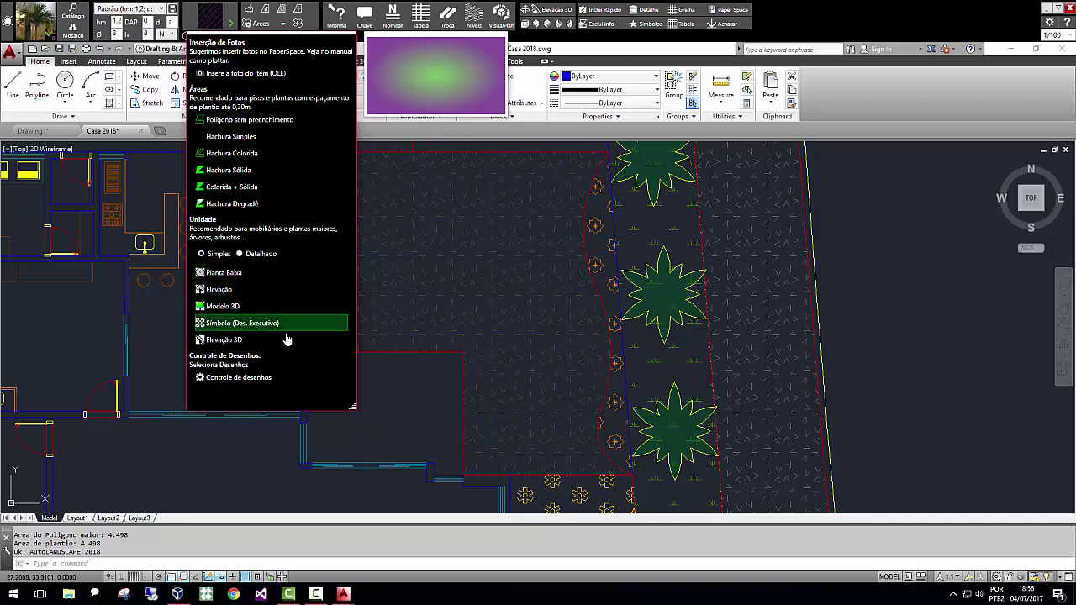
{"action": "left_click", "coordinate": [253, 273]}
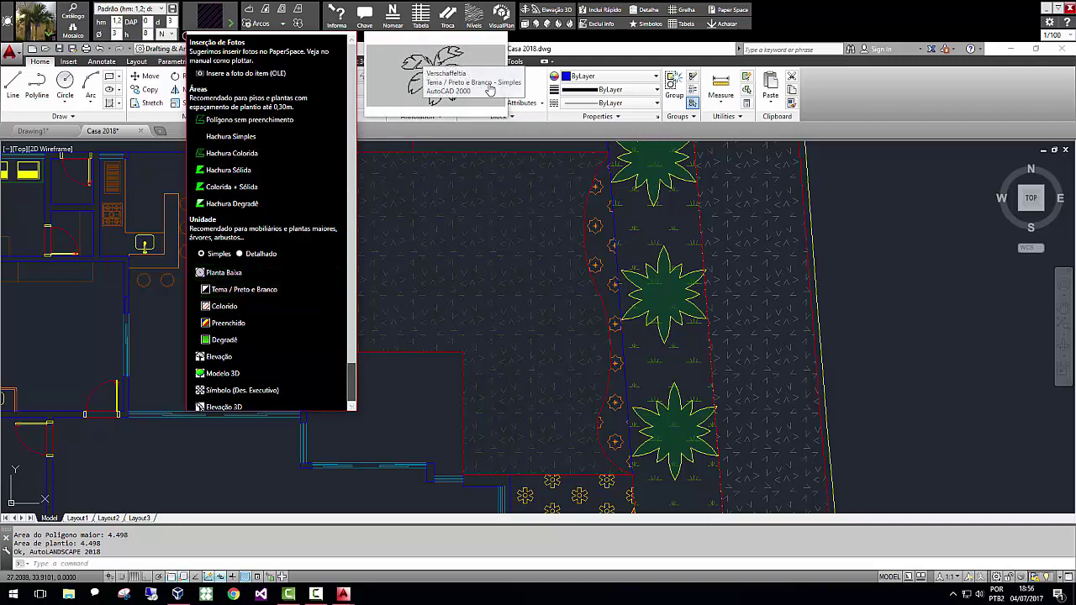
{"action": "left_click", "coordinate": [249, 324]}
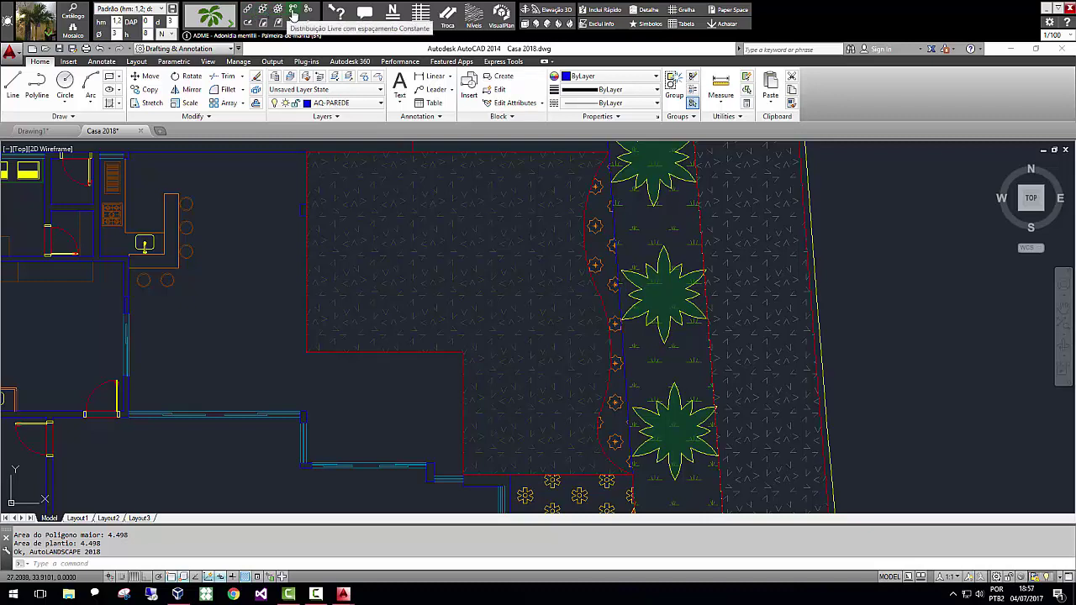
Try distributing four ADME palms freely over the lawn with a constant planting distance of 3 m.
{"action": "left_click", "coordinate": [308, 12]}
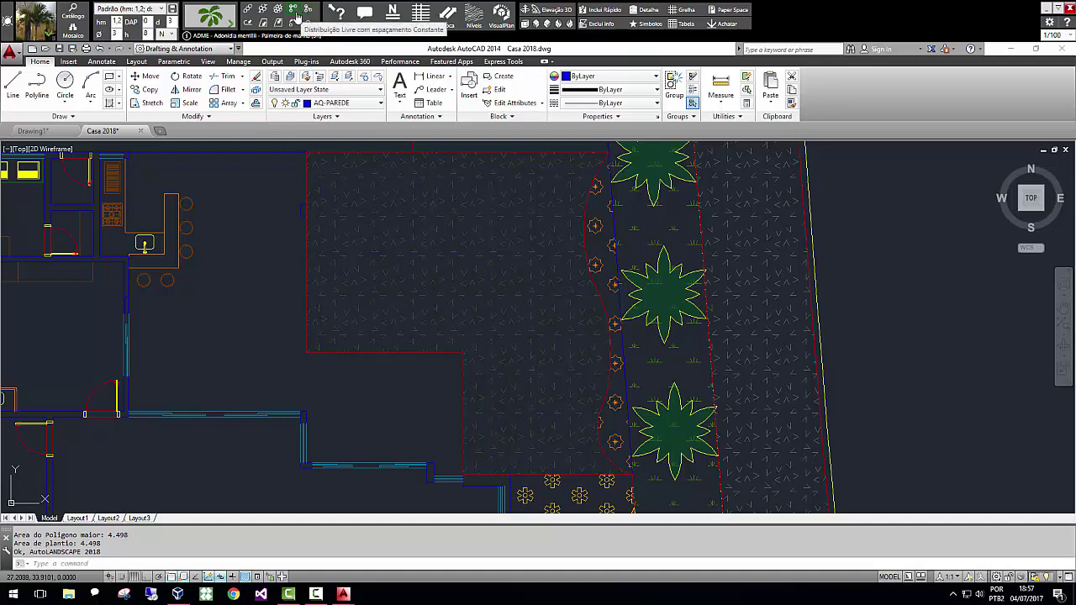
{"action": "left_click", "coordinate": [361, 214]}
{"action": "left_click", "coordinate": [530, 383]}
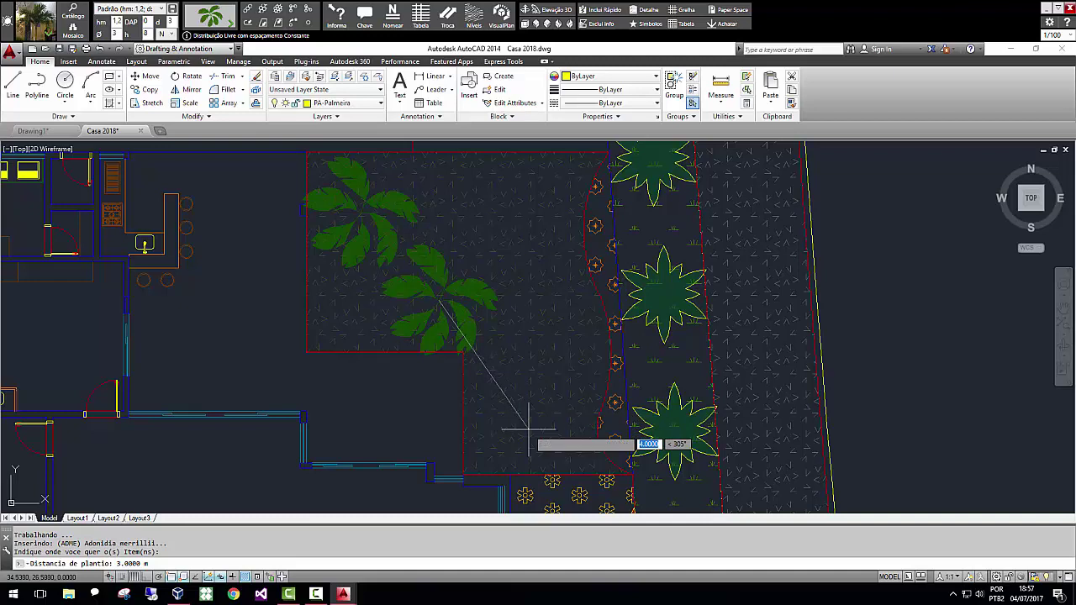
{"action": "left_click", "coordinate": [529, 430]}
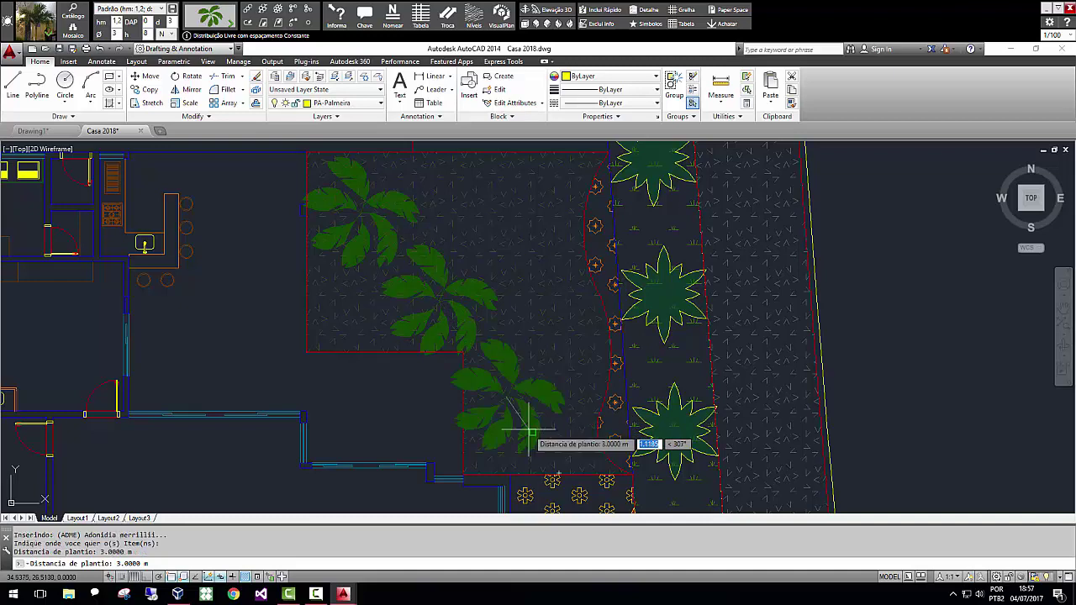
{"action": "left_click", "coordinate": [523, 203]}
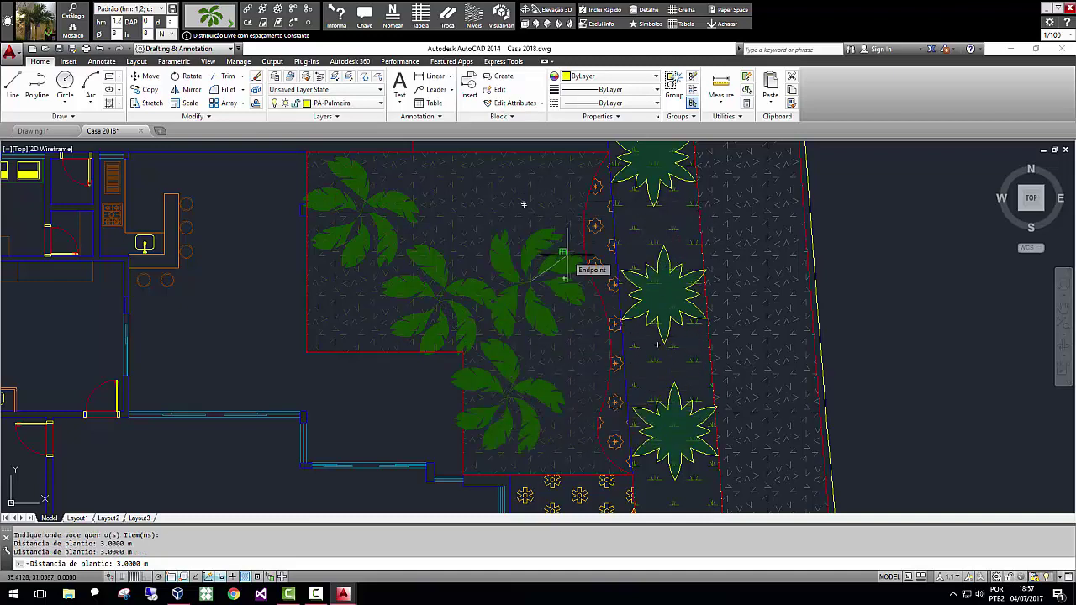
Turn object snap off and distribute three ADME palms near the lawn's corners with free, variable spacing.
{"action": "key", "text": "F3"}
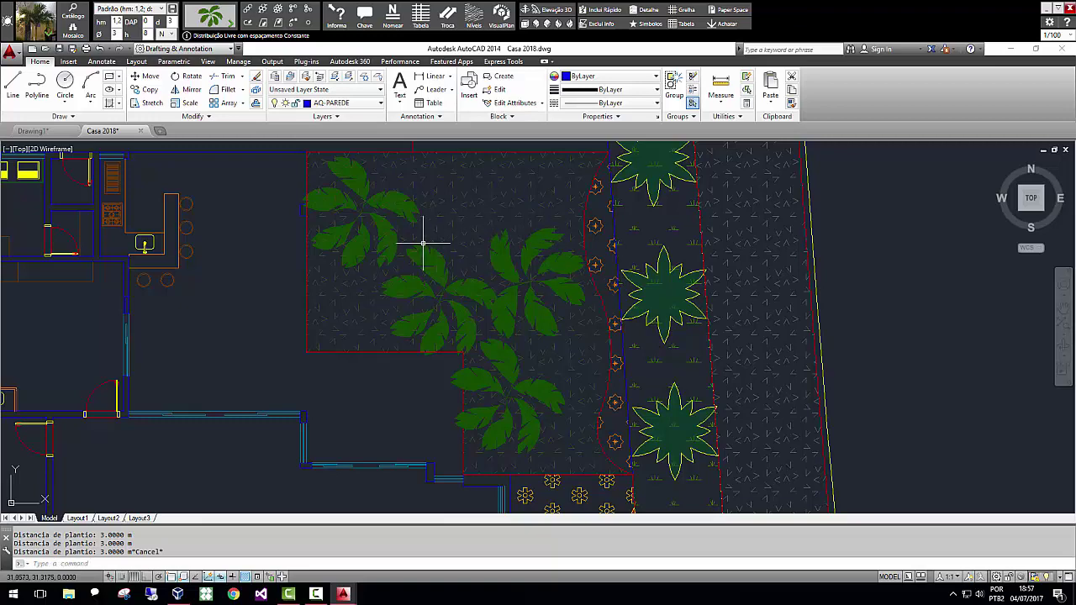
{"action": "key", "text": "Escape"}
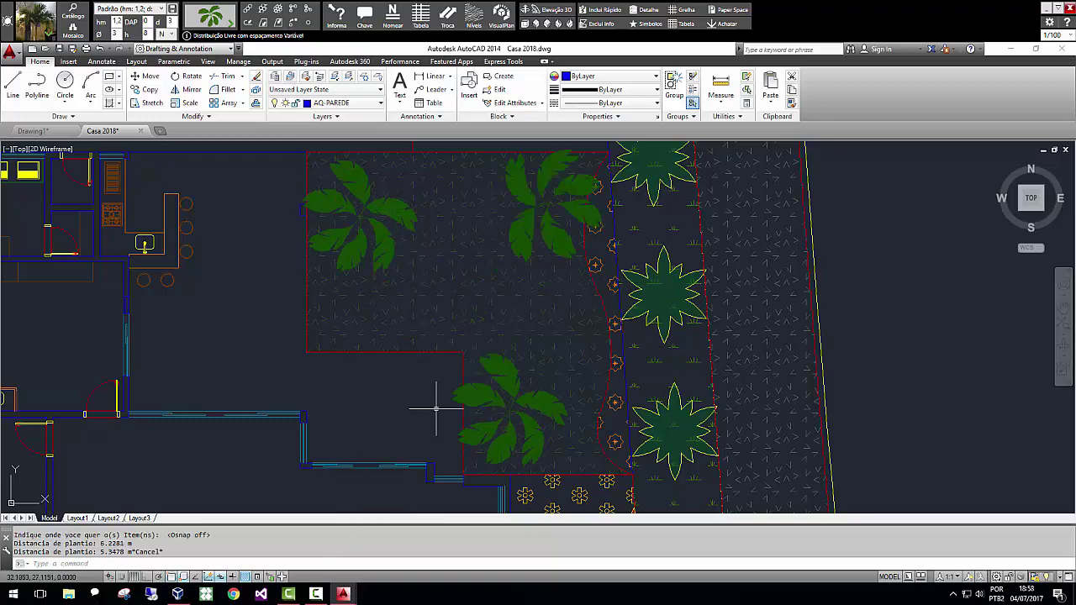
In the quick catalogue, clear the Tipo filter, switch to Mobiliarios, search for "rede" and select the self-supporting hammock BA.VA7.
{"action": "left_click", "coordinate": [36, 21]}
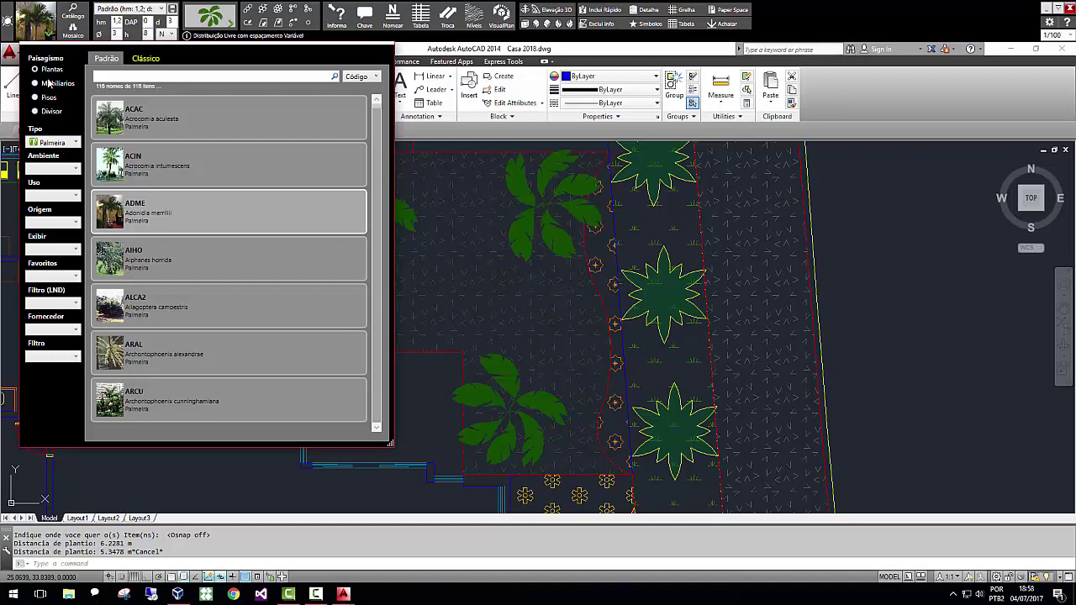
{"action": "left_click", "coordinate": [51, 143]}
{"action": "left_click", "coordinate": [54, 150]}
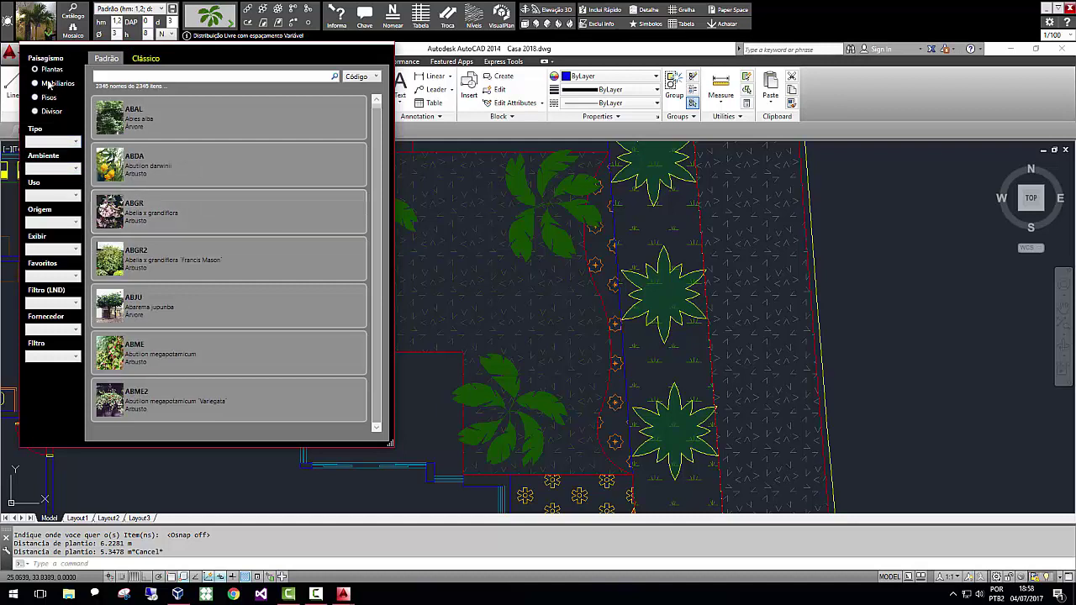
{"action": "left_click", "coordinate": [37, 84]}
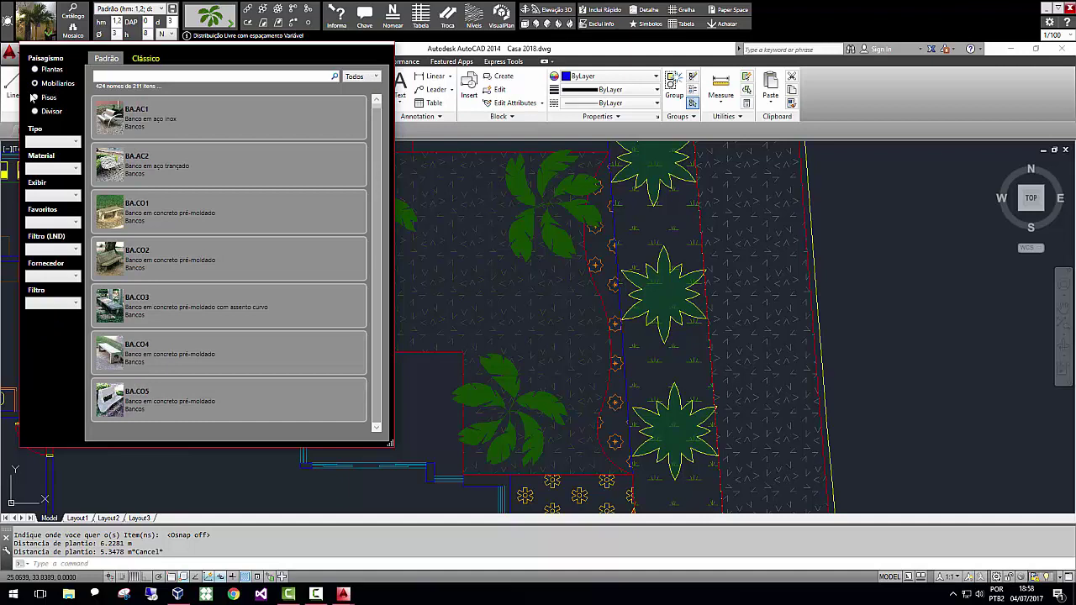
{"action": "left_click", "coordinate": [133, 77]}
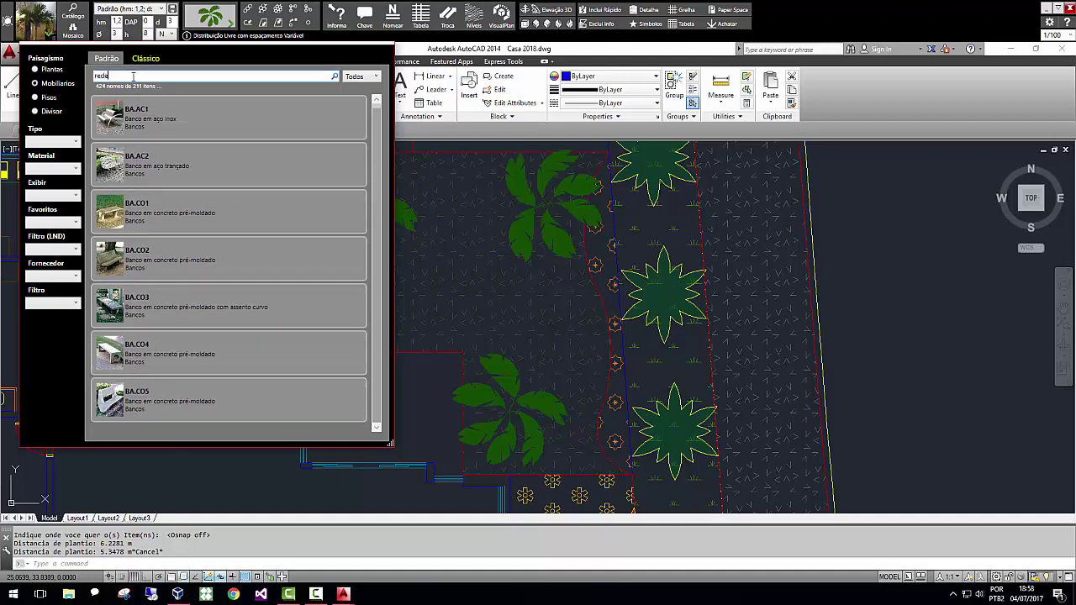
{"action": "double_click", "coordinate": [131, 130]}
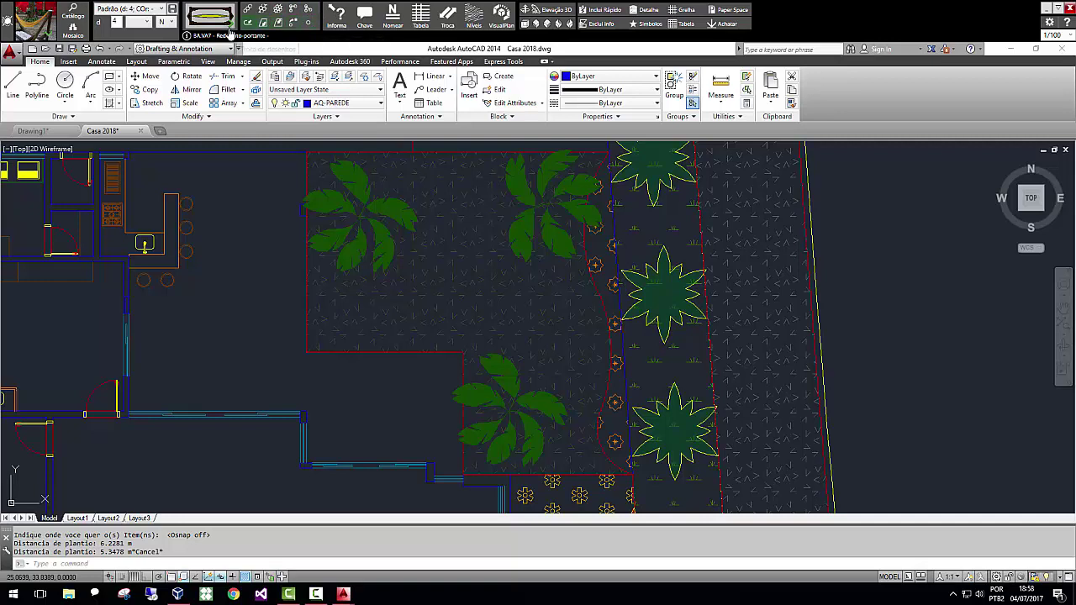
Check the hammock's available plan drawings, and insert a single BA.VA7 hammock on the lawn below the upper-left palm, tilted slightly clockwise.
{"action": "left_click", "coordinate": [230, 29]}
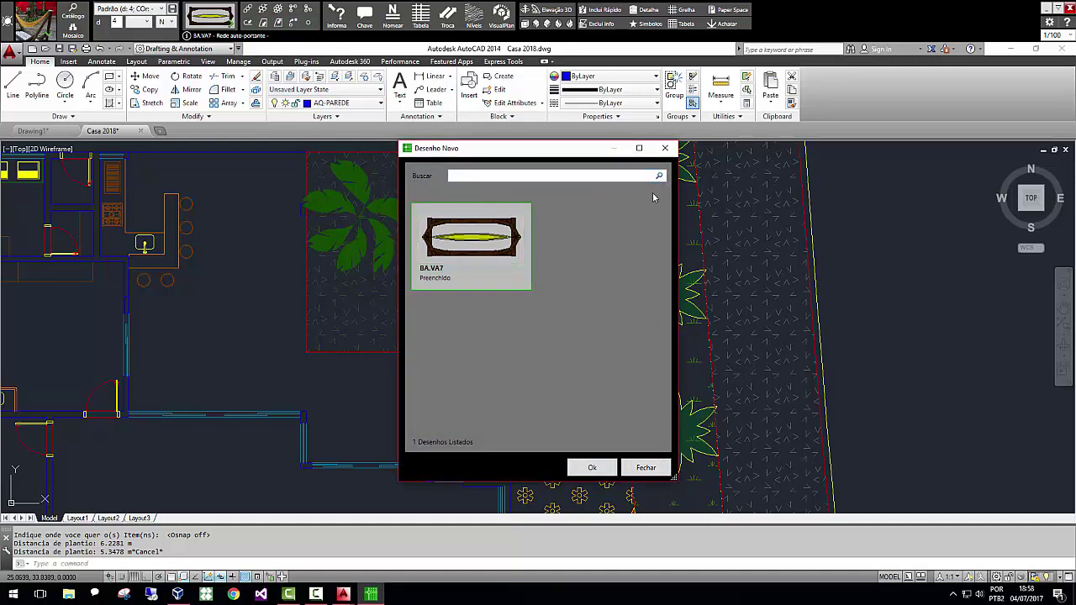
{"action": "left_click", "coordinate": [665, 148]}
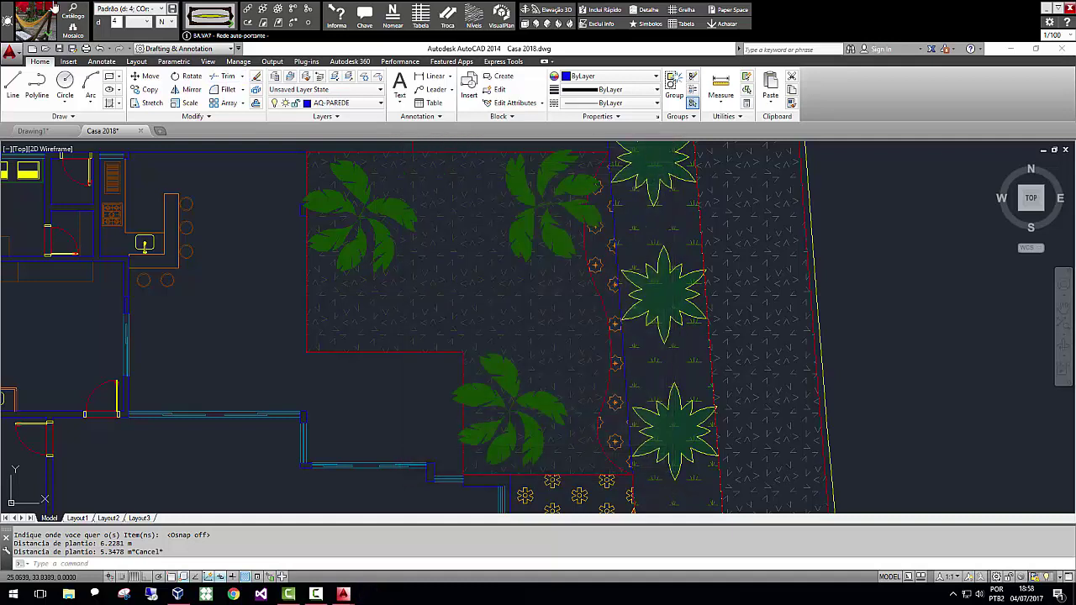
{"action": "left_click", "coordinate": [310, 28]}
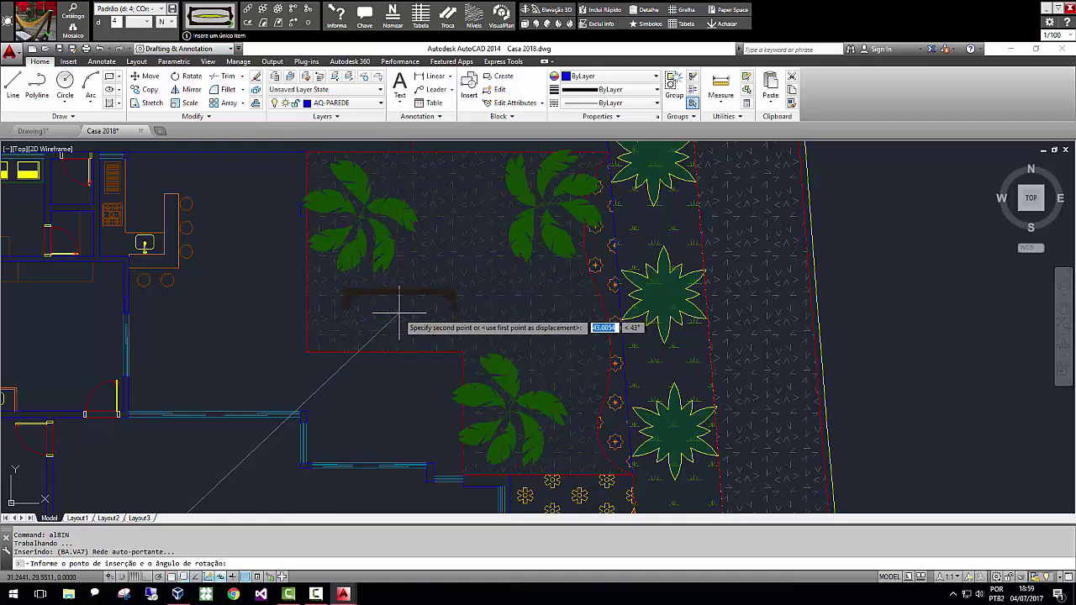
{"action": "left_click", "coordinate": [403, 313]}
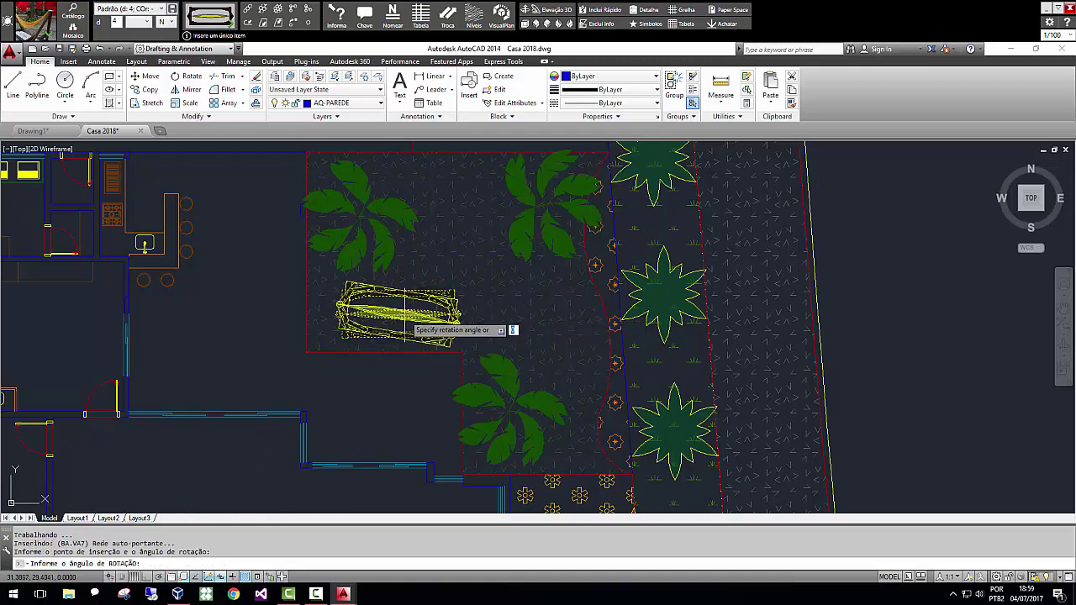
{"action": "left_click", "coordinate": [410, 317]}
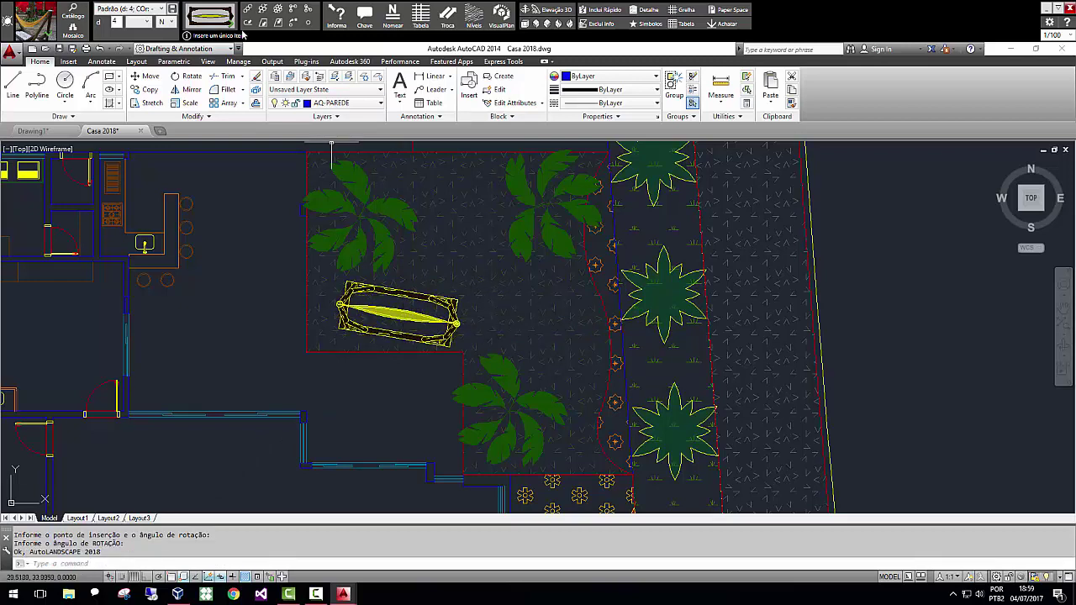
Insert a second BA.VA7 hammock between the two palms on the flower bed side, rotated to nearly vertical.
{"action": "left_click", "coordinate": [309, 24]}
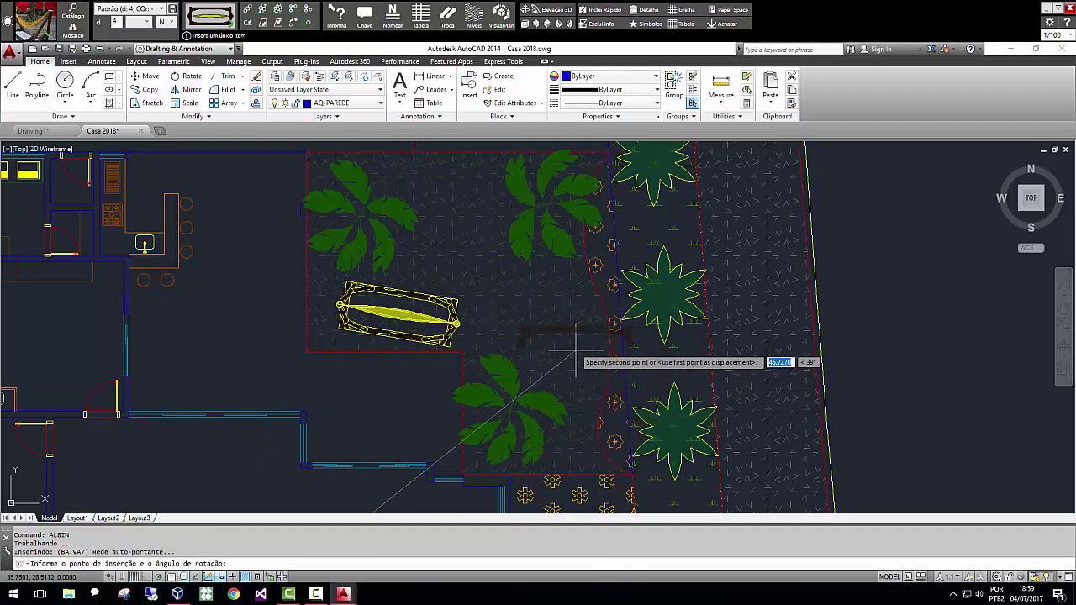
{"action": "left_click", "coordinate": [543, 321]}
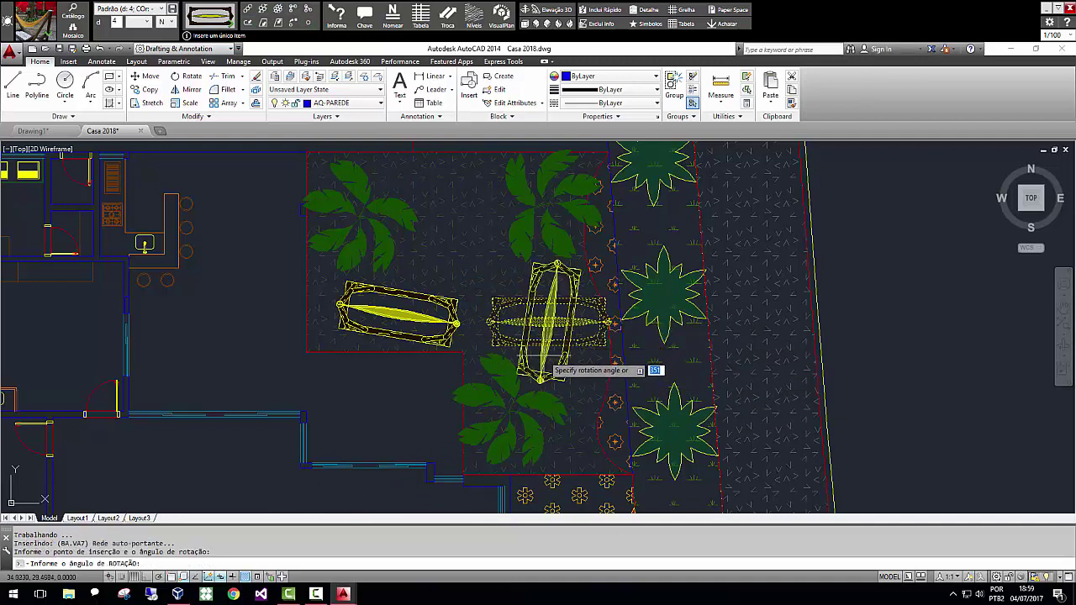
{"action": "left_click", "coordinate": [555, 345]}
Move the nearly vertical hammock slightly closer to the flower bed and clear the selection.
{"action": "left_click", "coordinate": [551, 322]}
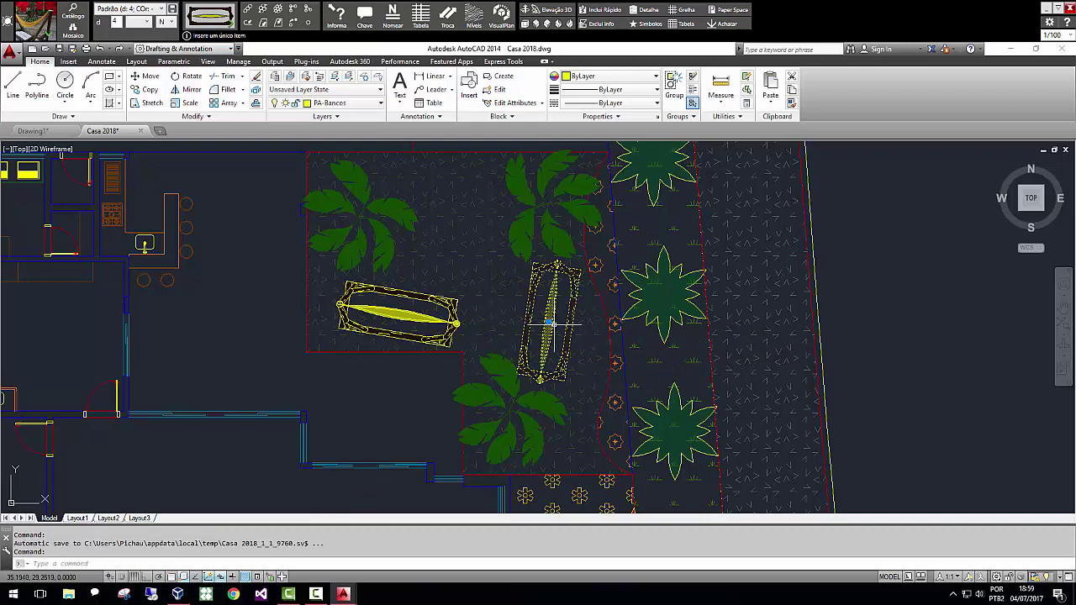
{"action": "left_click", "coordinate": [548, 322]}
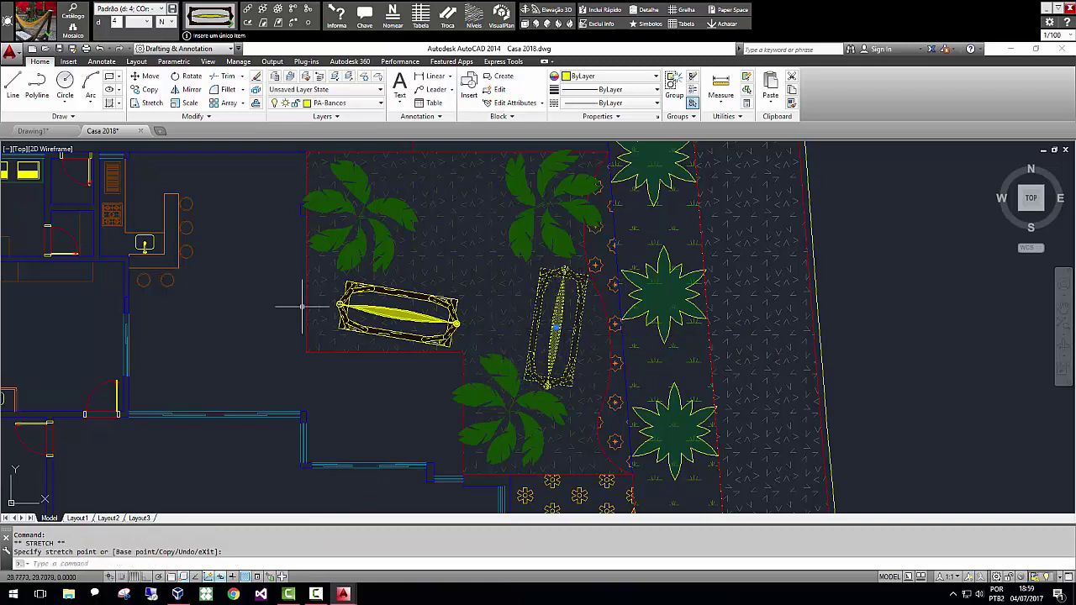
{"action": "left_click", "coordinate": [397, 316]}
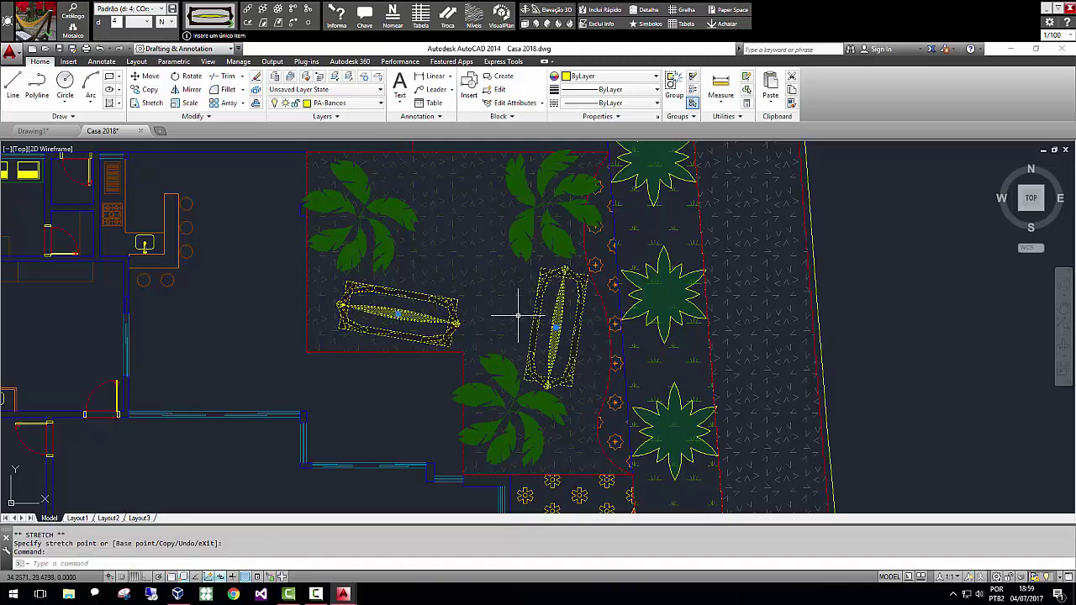
{"action": "key", "text": "Escape"}
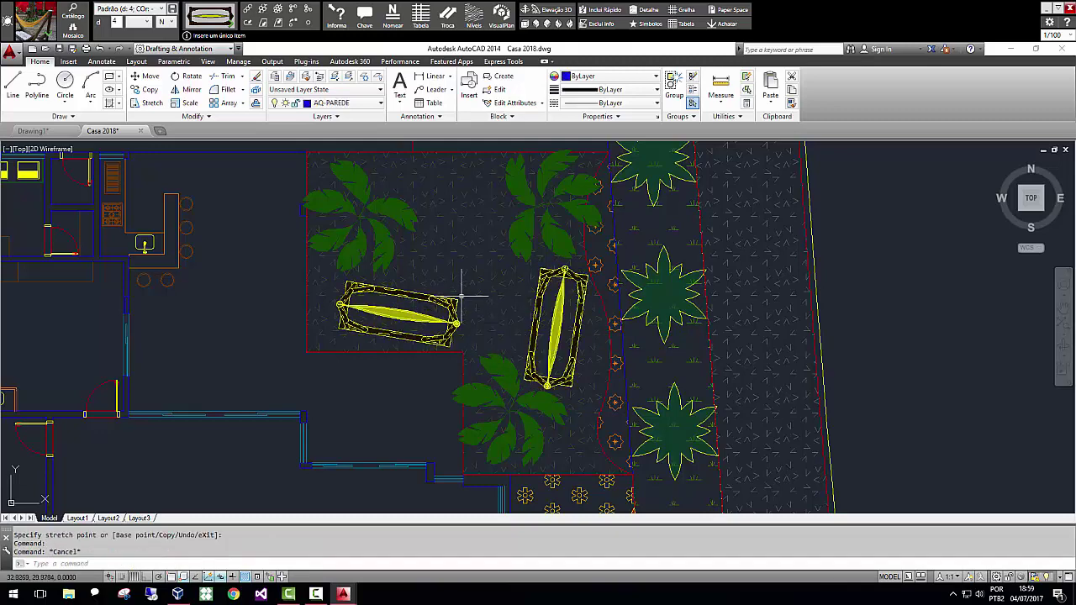
Rotate the first hammock further clockwise about its centre and shift it toward the middle of the lawn.
{"action": "scroll", "coordinate": [461, 296], "scroll_direction": "down", "scroll_amount": 2}
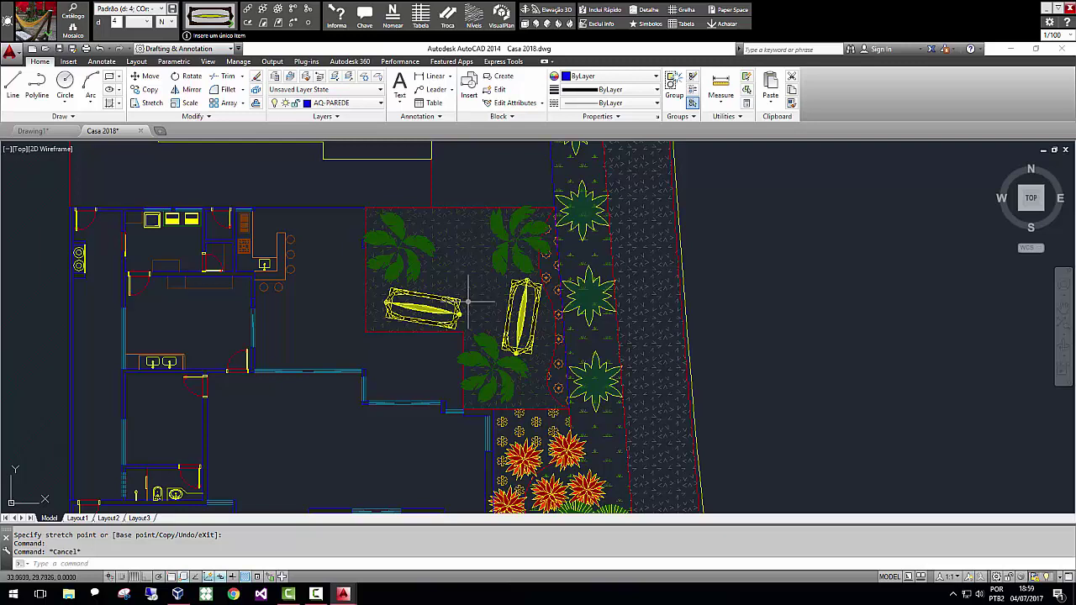
{"action": "left_click", "coordinate": [456, 297]}
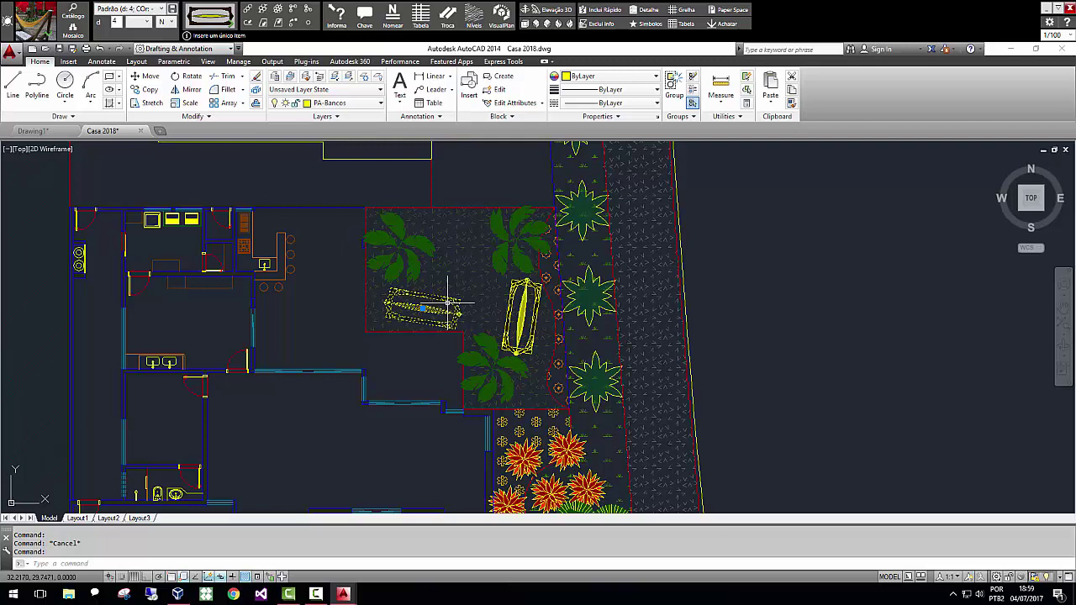
{"action": "type", "text": "ro"}
{"action": "key", "text": "Return"}
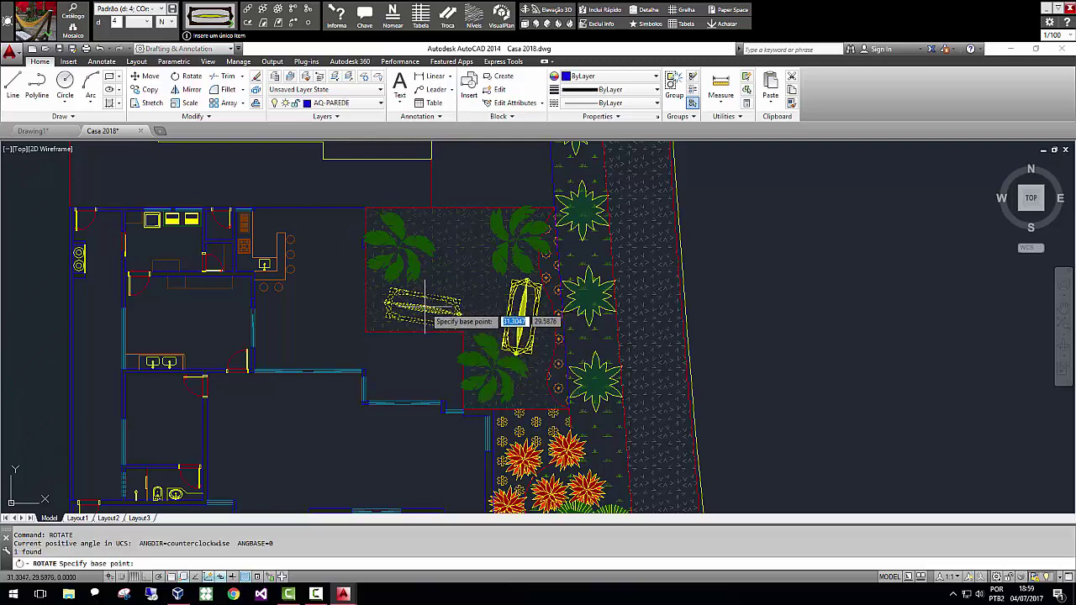
{"action": "left_click", "coordinate": [432, 310]}
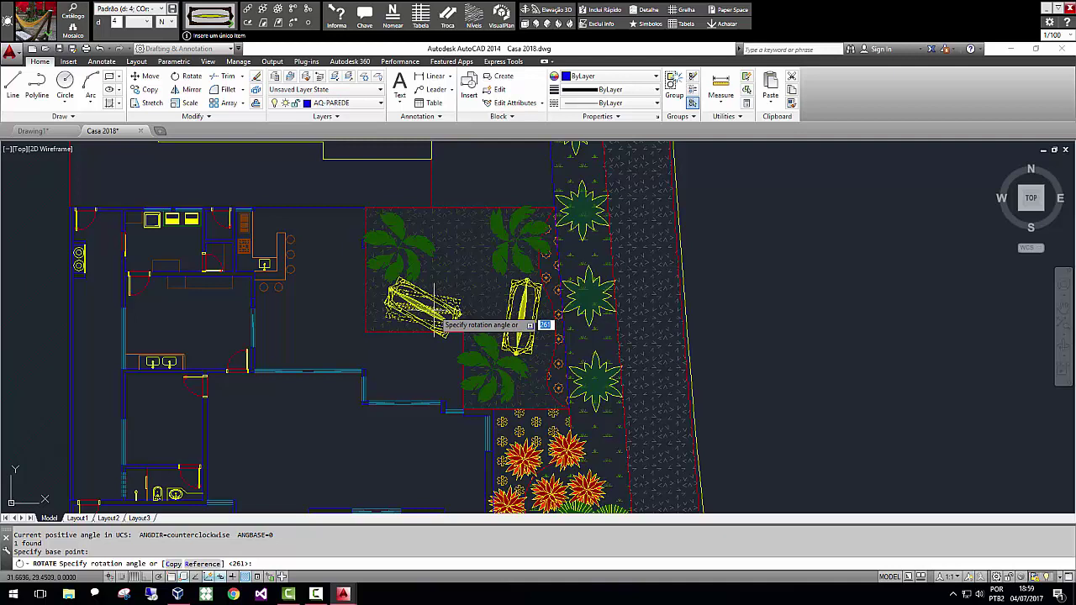
{"action": "left_click", "coordinate": [426, 308]}
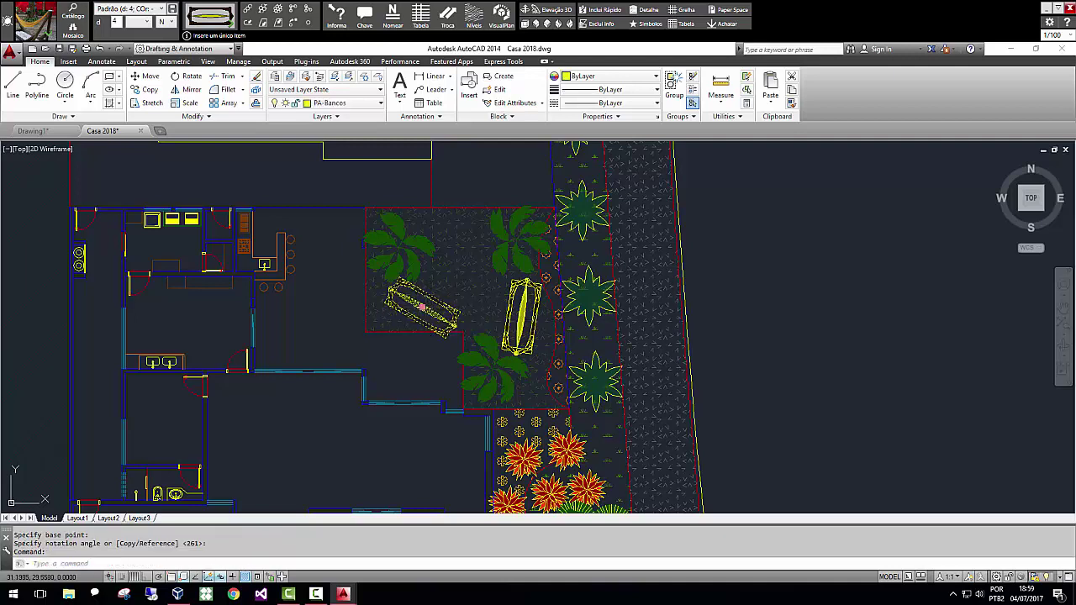
{"action": "left_click", "coordinate": [422, 307]}
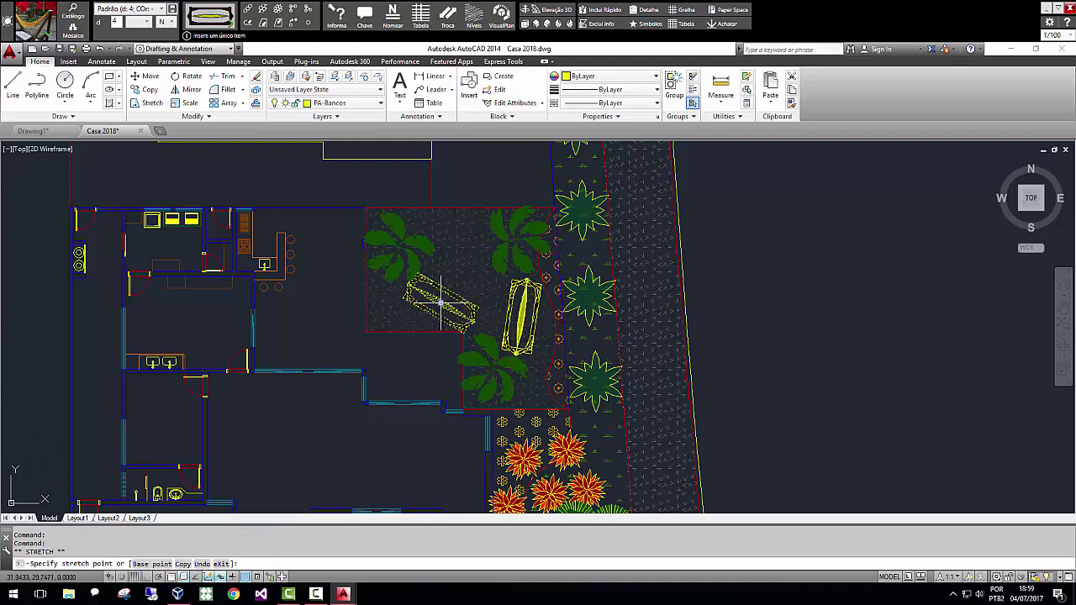
{"action": "left_click", "coordinate": [439, 303]}
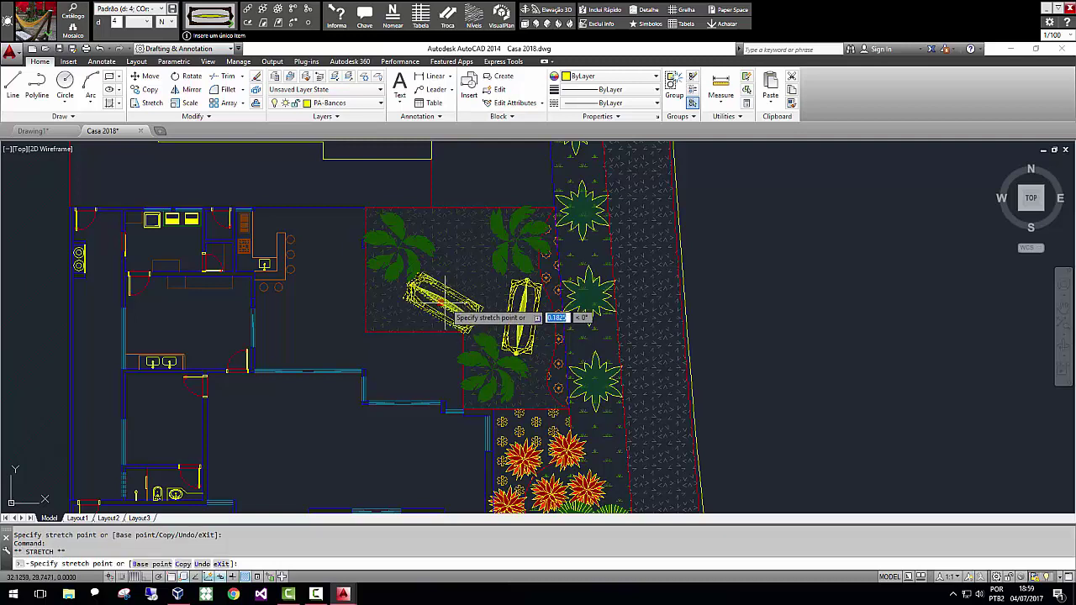
Move the upper-left palm slightly upward, nudge the tilted hammock back toward it and clear the selection.
{"action": "left_click", "coordinate": [400, 248]}
{"action": "left_click", "coordinate": [398, 248]}
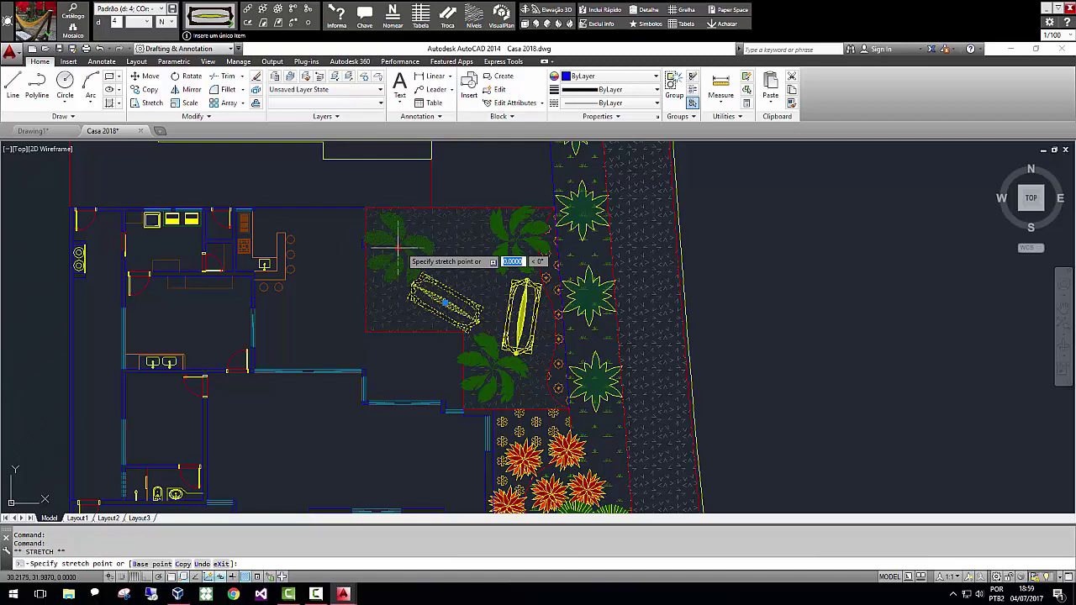
{"action": "left_click", "coordinate": [447, 302]}
{"action": "left_click", "coordinate": [446, 302]}
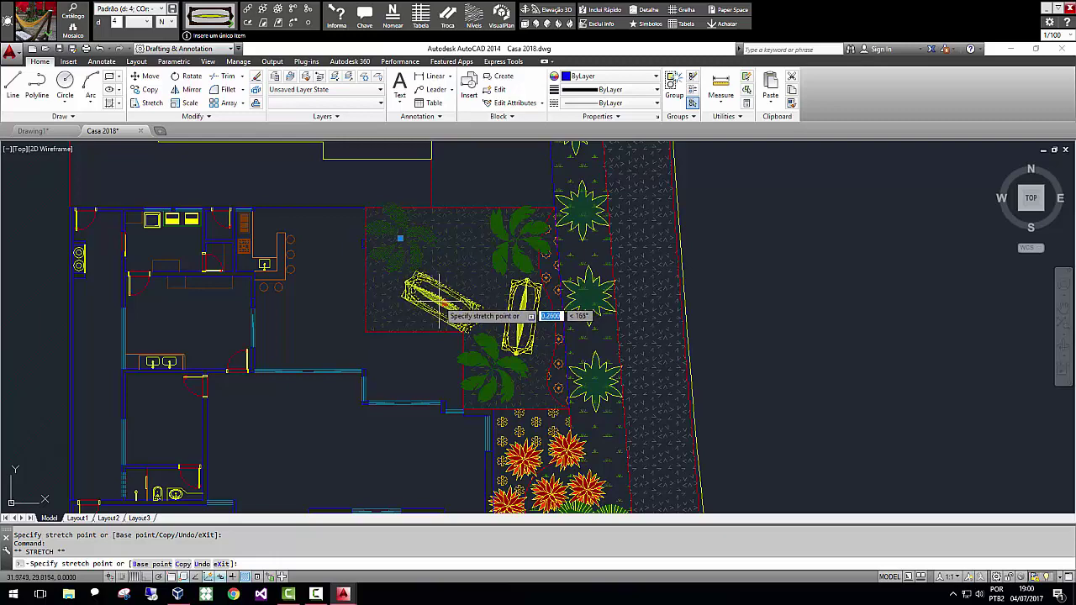
{"action": "left_click", "coordinate": [441, 300]}
{"action": "scroll", "coordinate": [496, 329], "scroll_direction": "up", "scroll_amount": 2}
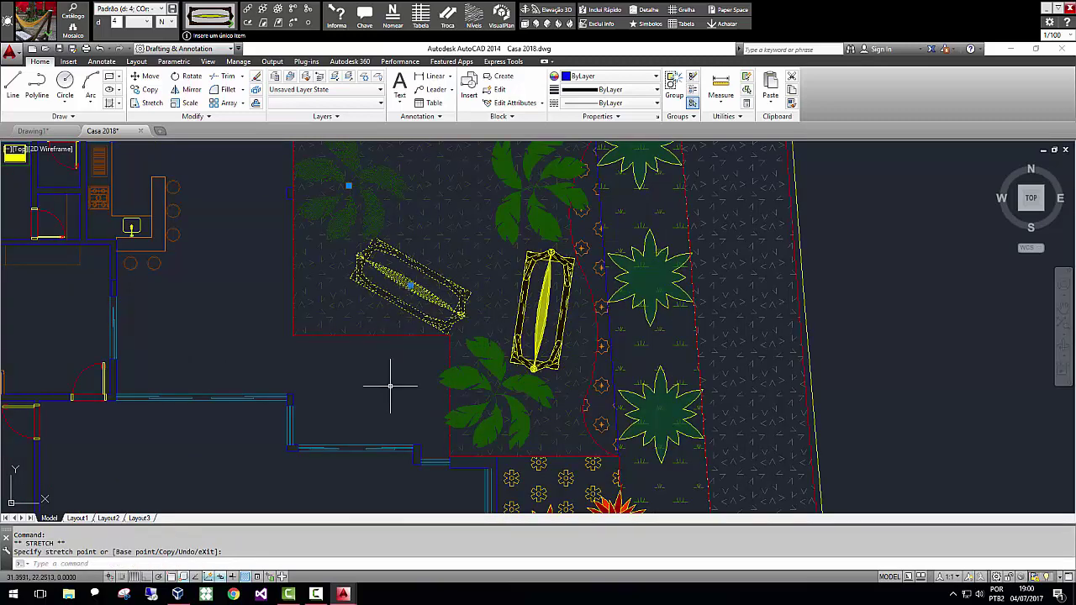
{"action": "scroll", "coordinate": [390, 386], "scroll_direction": "down", "scroll_amount": 2}
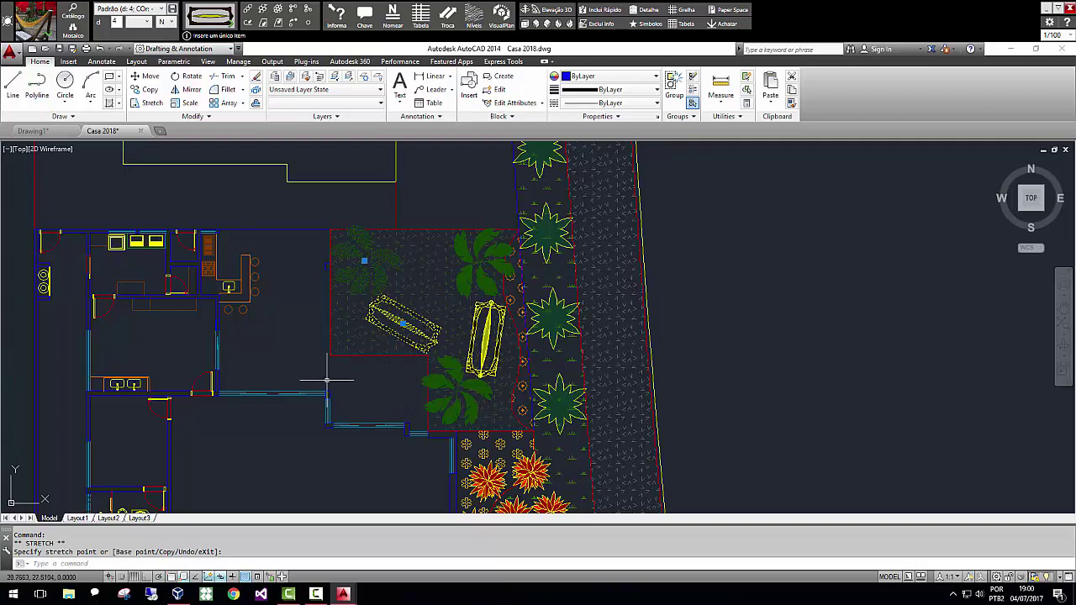
{"action": "key", "text": "Escape"}
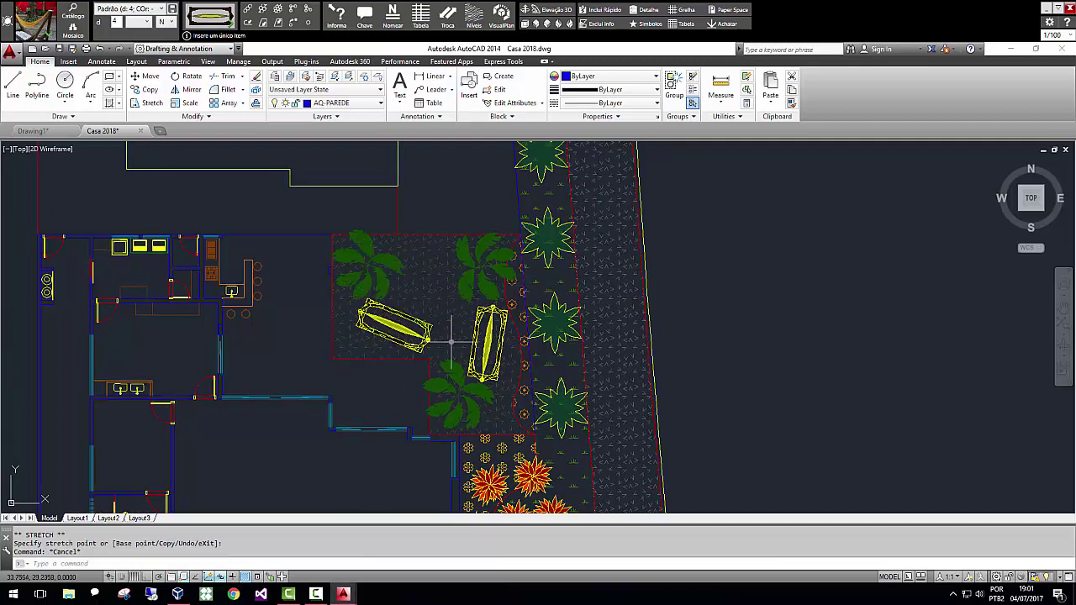
{"action": "middle_click_drag", "start_coordinate": [755, 373], "coordinate": [913, 372]}
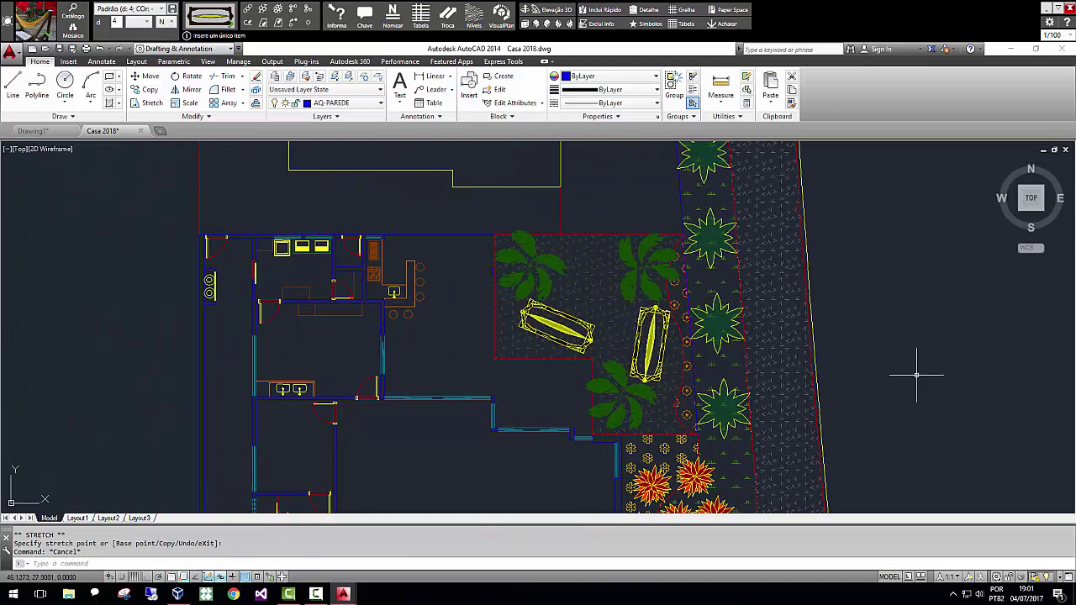
With object snap on, outline the area between the stepped shape's slanted and east edges, the rear boundary and the palm bed with a polyline.
{"action": "middle_click_drag", "start_coordinate": [641, 216], "coordinate": [639, 378]}
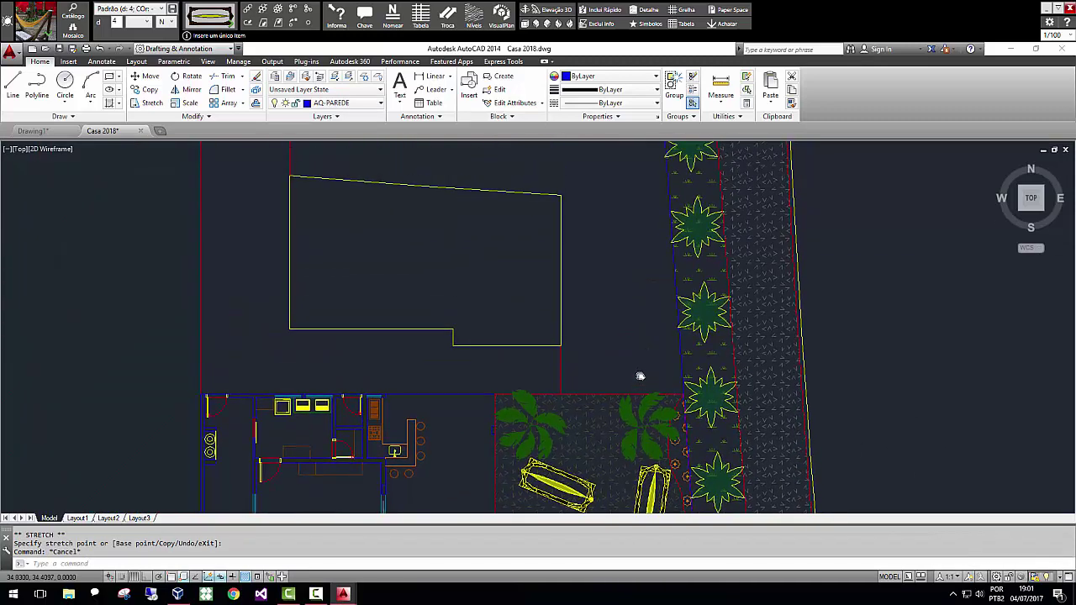
{"action": "middle_click_drag", "start_coordinate": [602, 273], "coordinate": [608, 344]}
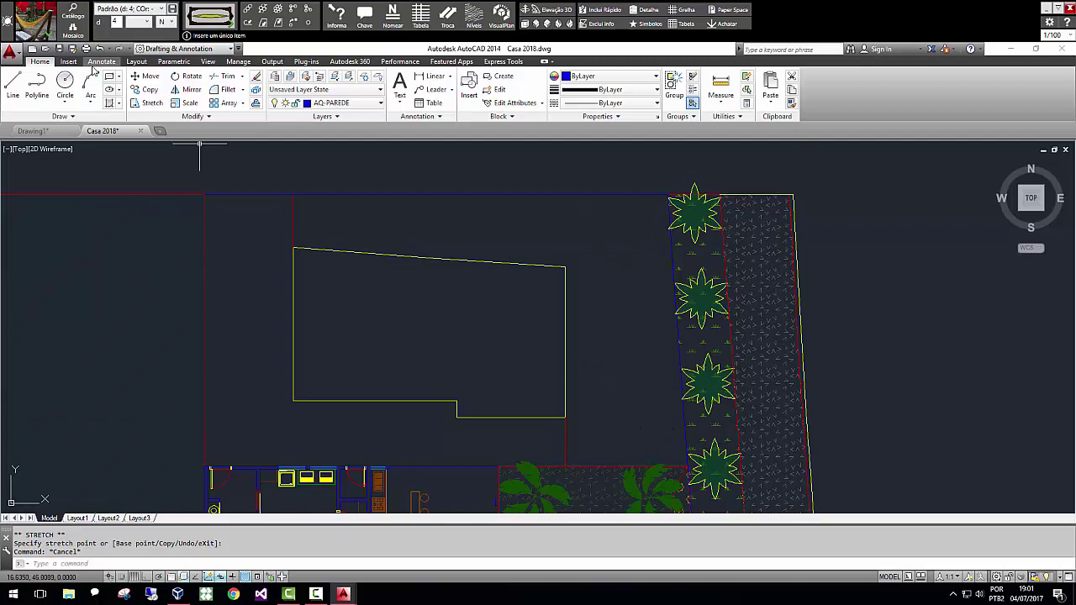
{"action": "left_click", "coordinate": [37, 84]}
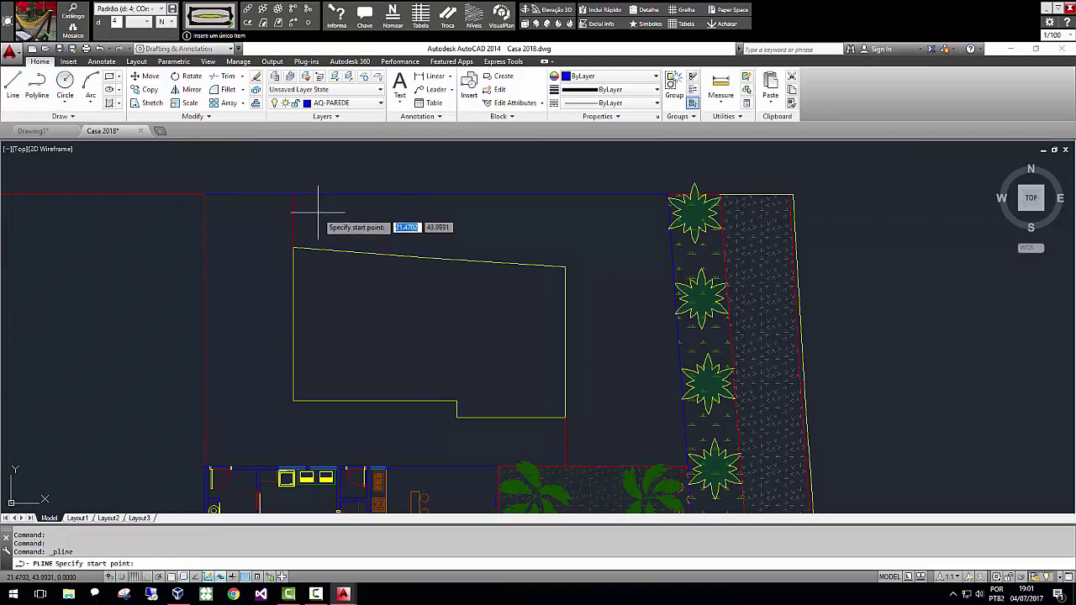
{"action": "key", "text": "F3"}
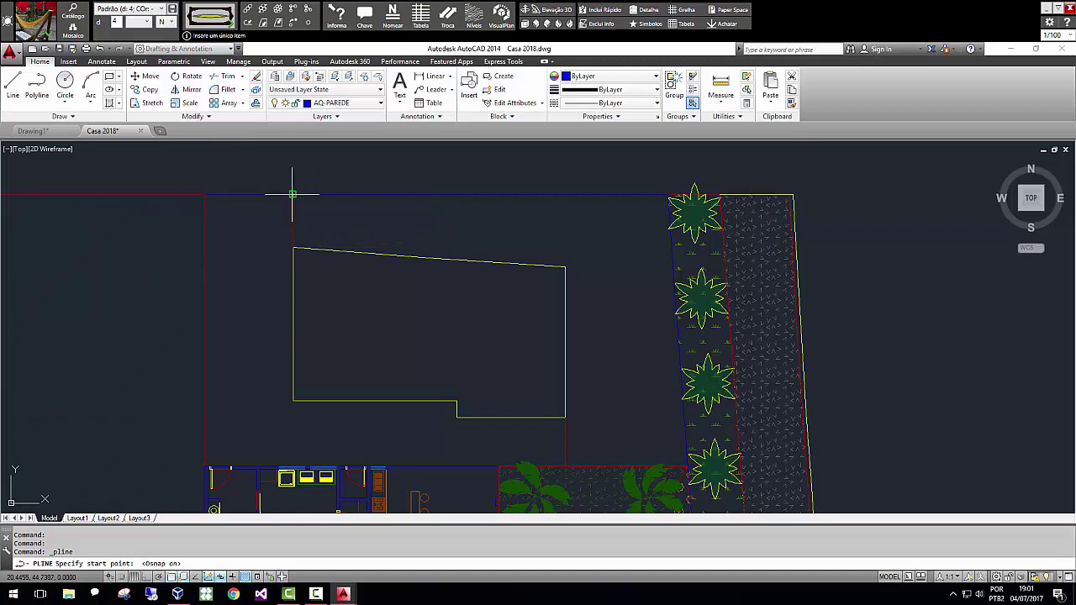
{"action": "left_click", "coordinate": [293, 196]}
{"action": "left_click", "coordinate": [293, 248]}
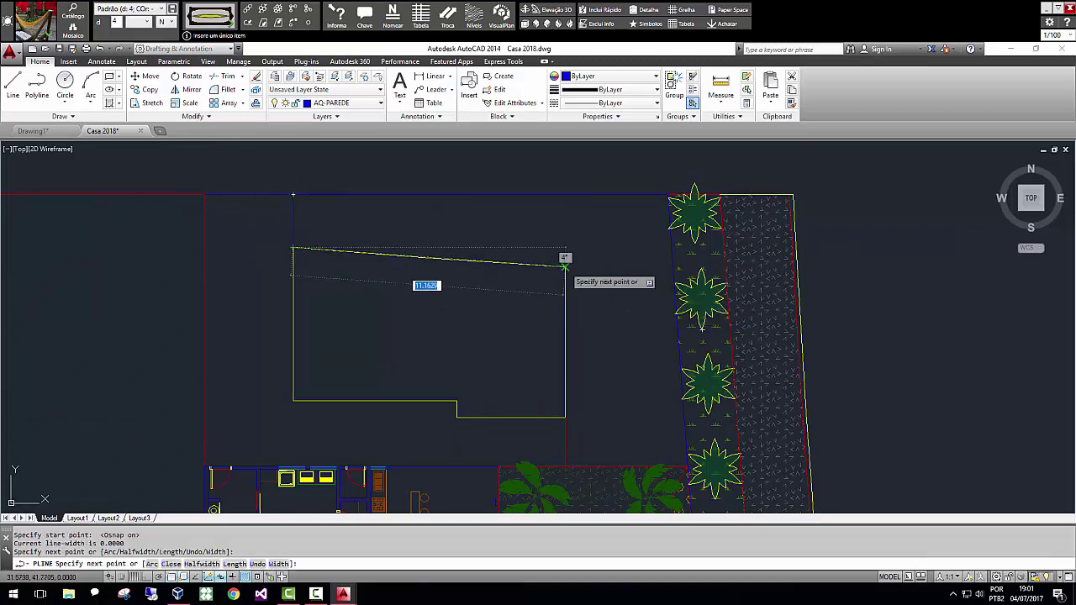
{"action": "left_click", "coordinate": [565, 267]}
{"action": "left_click", "coordinate": [566, 464]}
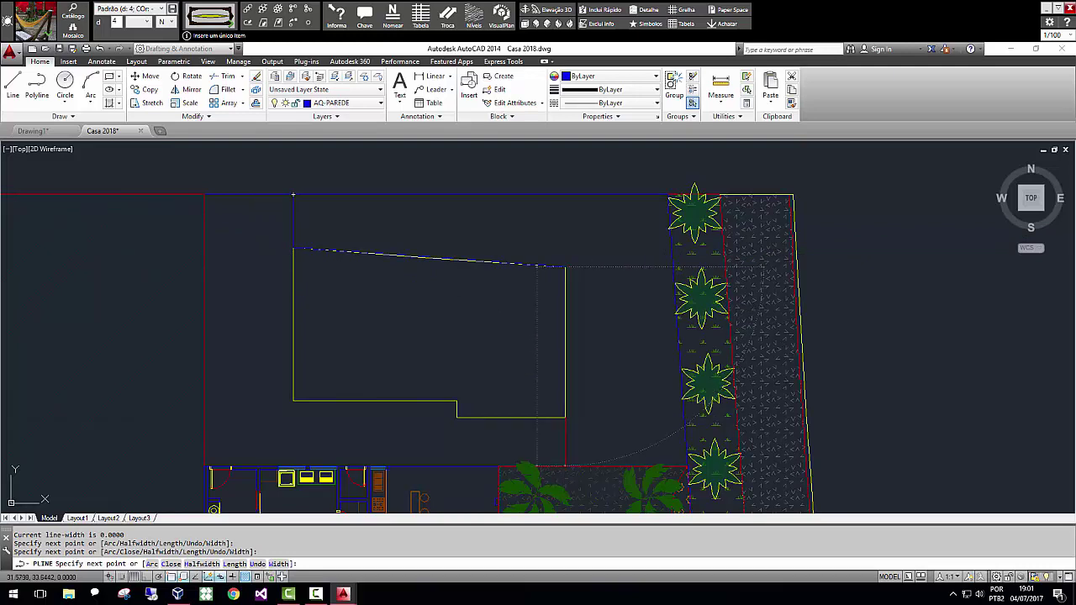
{"action": "left_click", "coordinate": [690, 467]}
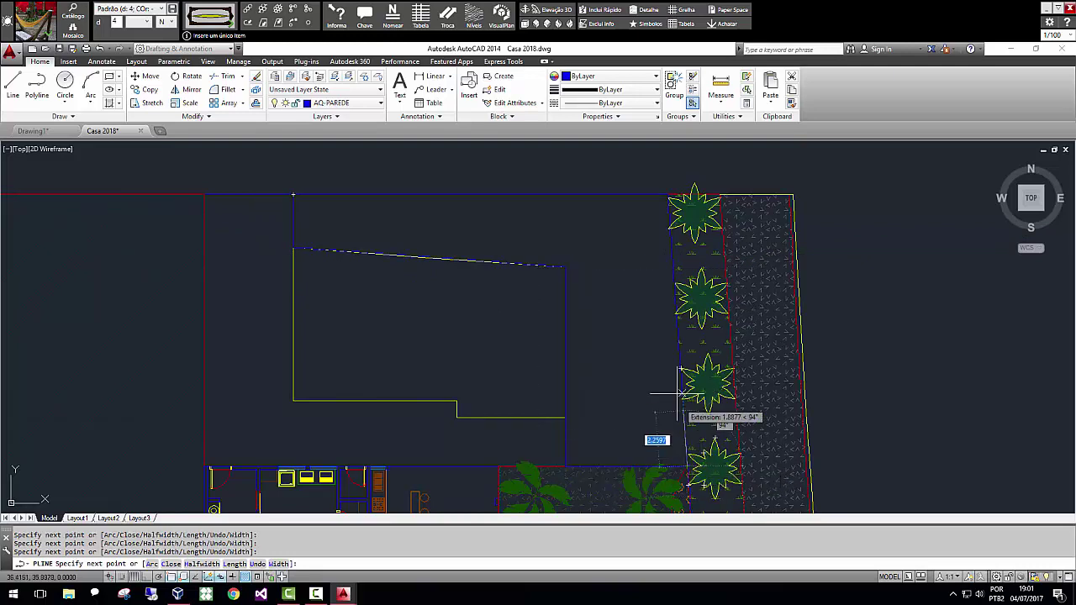
{"action": "left_click", "coordinate": [669, 195]}
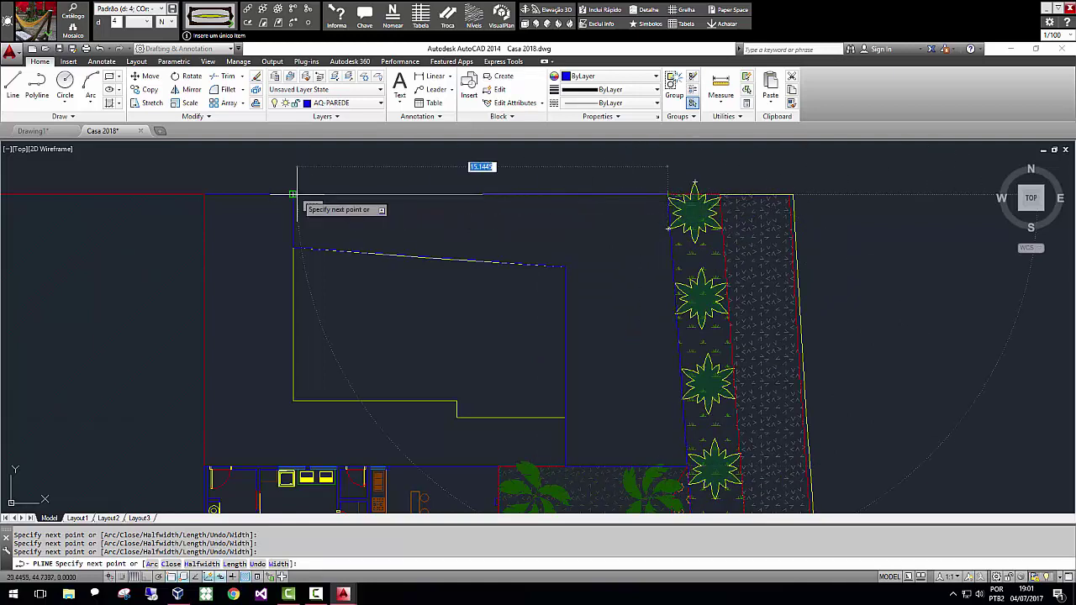
{"action": "left_click", "coordinate": [292, 194]}
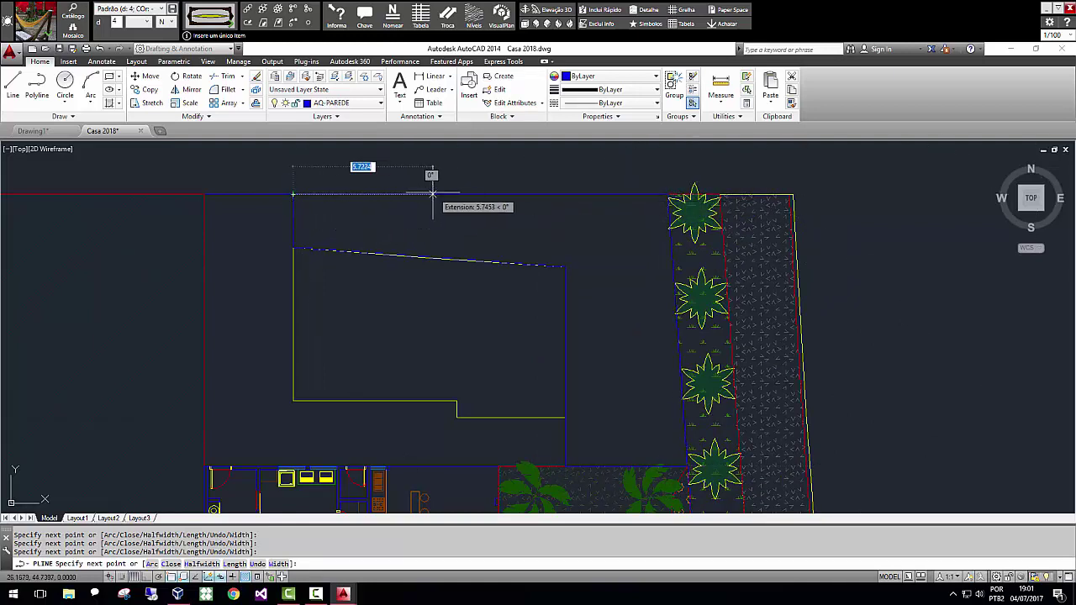
{"action": "key", "text": "Escape"}
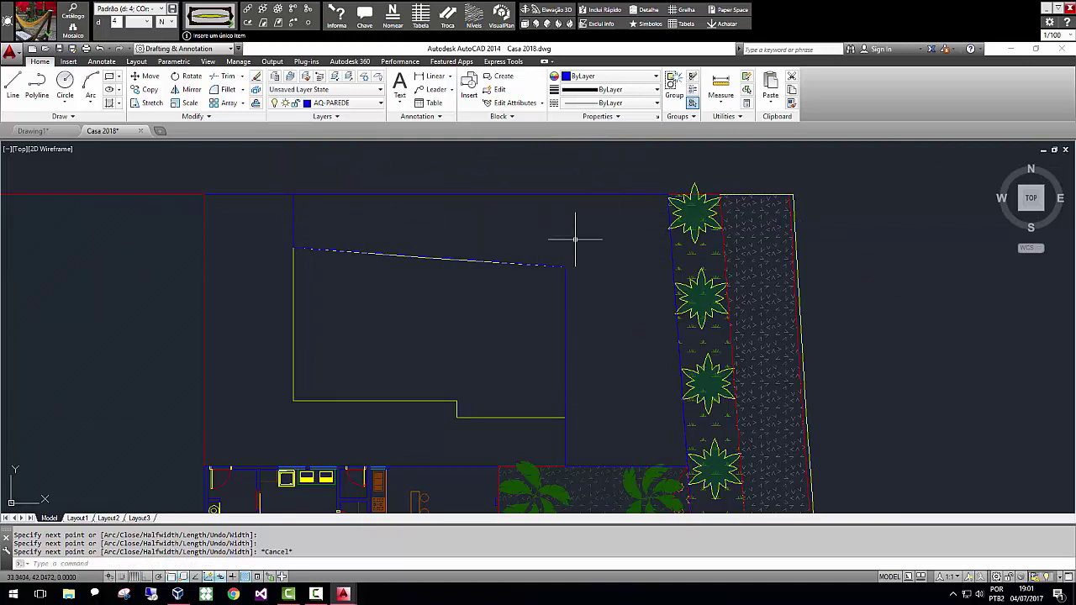
Search the Pisos catalogue for "pedra sao" and choose Piso de pedra são-tomé (PA.PN7) as the current item.
{"action": "left_click", "coordinate": [37, 31]}
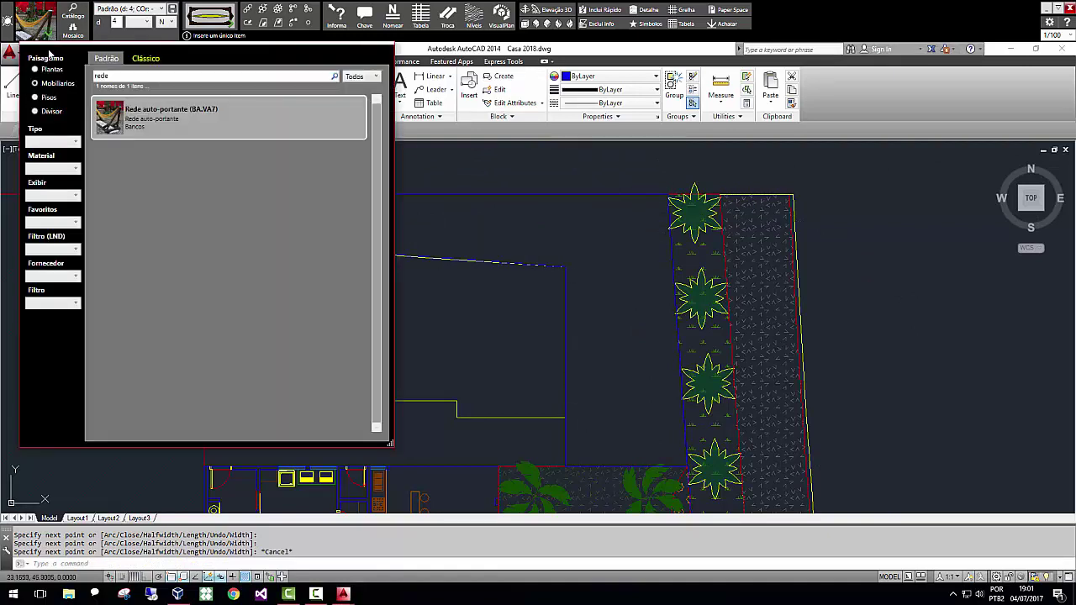
{"action": "left_click", "coordinate": [35, 99]}
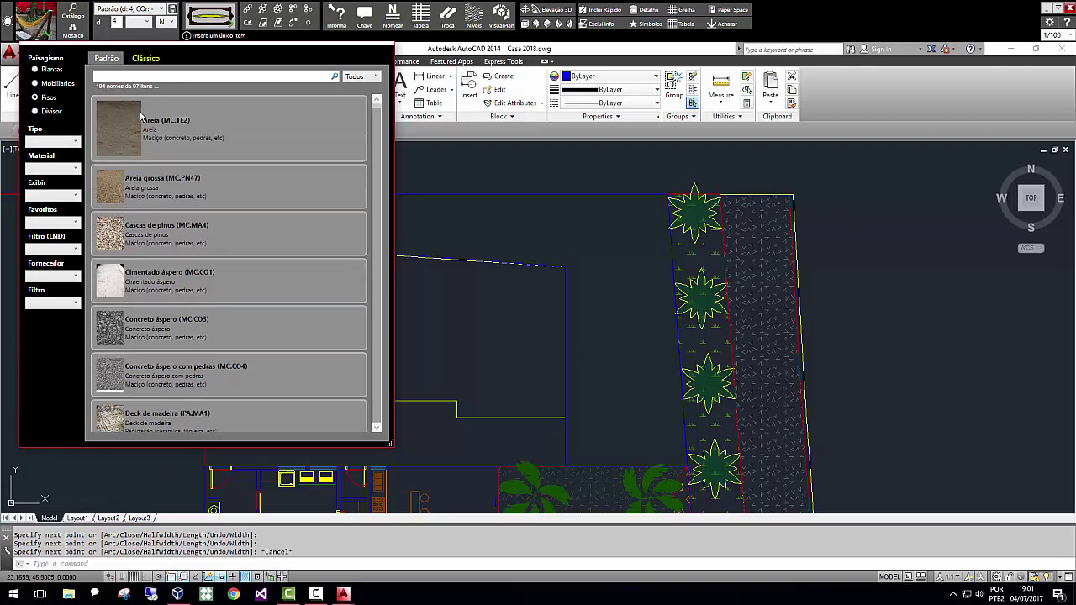
{"action": "left_click", "coordinate": [132, 77]}
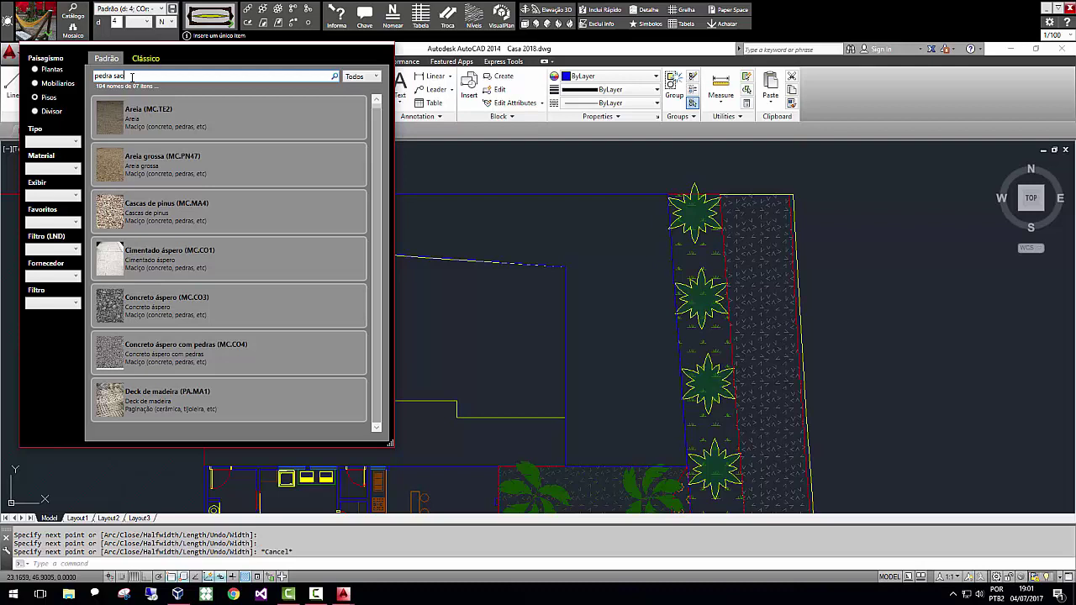
{"action": "left_click", "coordinate": [226, 111]}
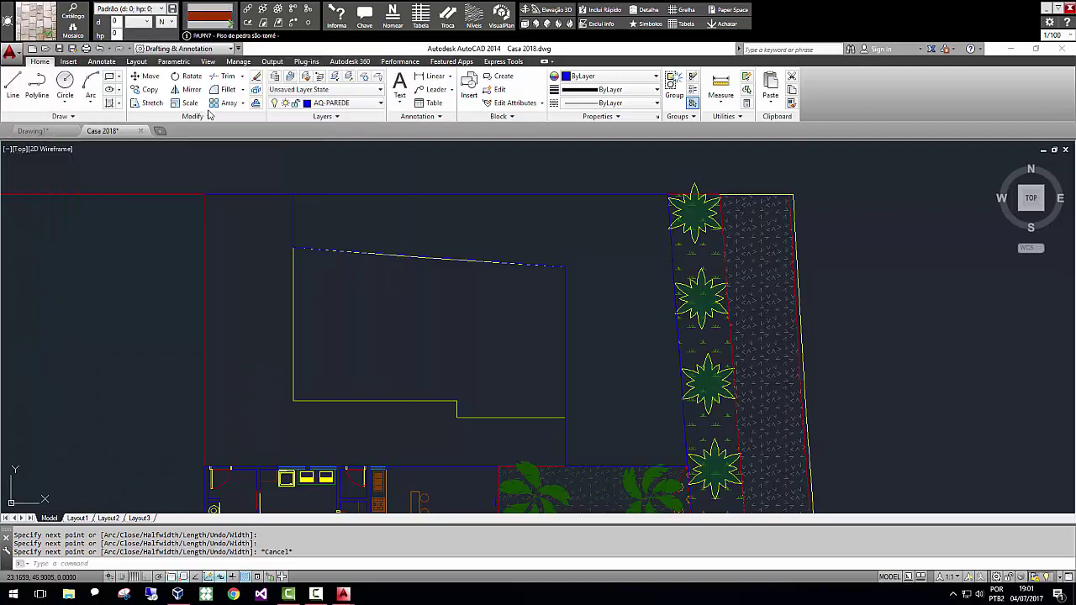
Choose Hachura Colorida for the são-tomé stone floor and fill the existing polyline beside the palm bed with it.
{"action": "left_click", "coordinate": [216, 19]}
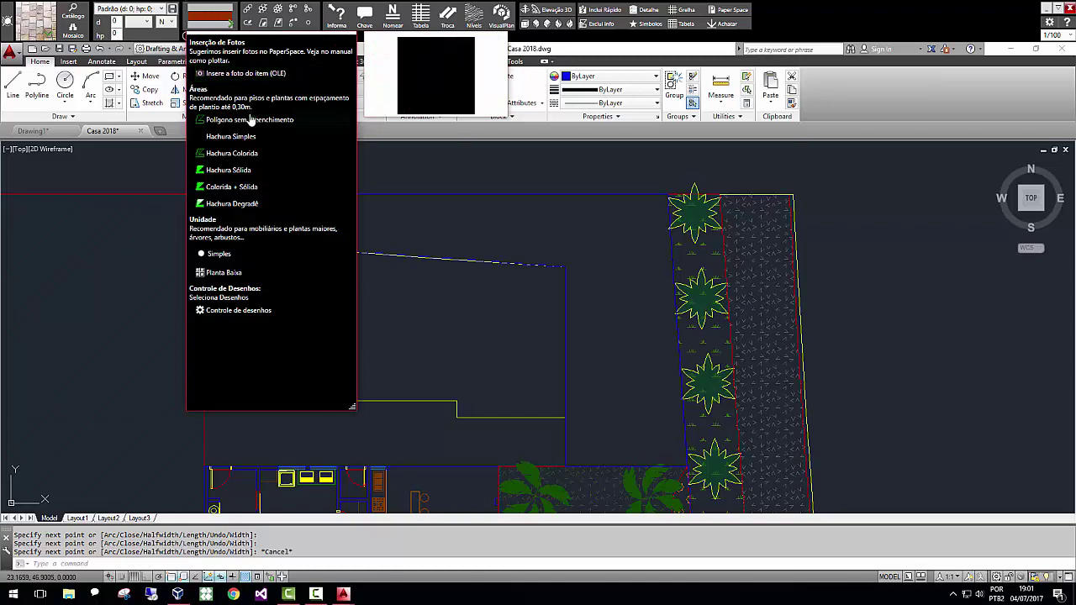
{"action": "left_click", "coordinate": [225, 155]}
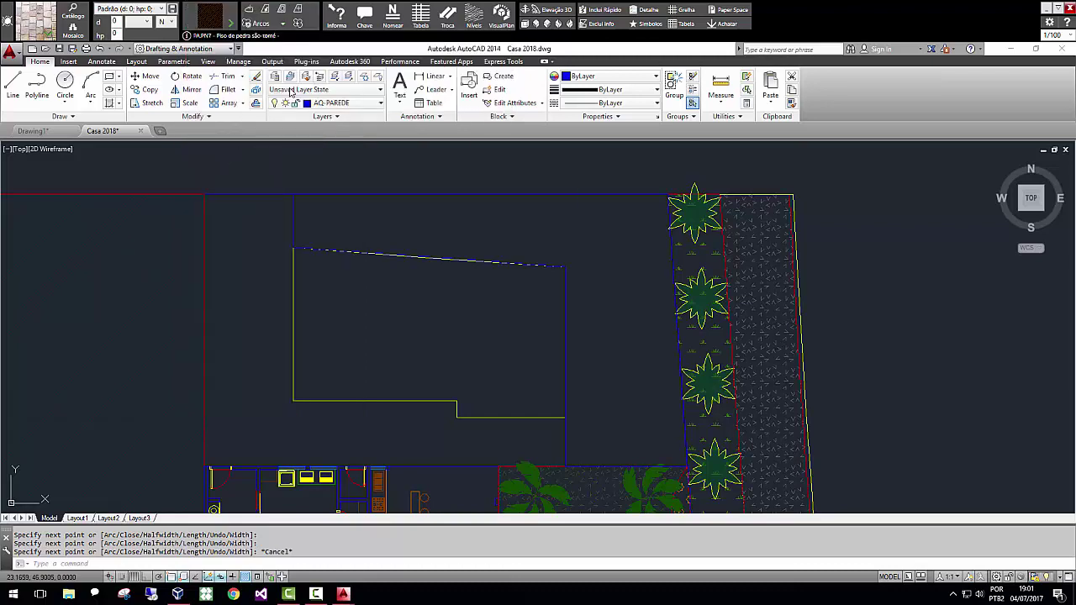
{"action": "left_click", "coordinate": [267, 10]}
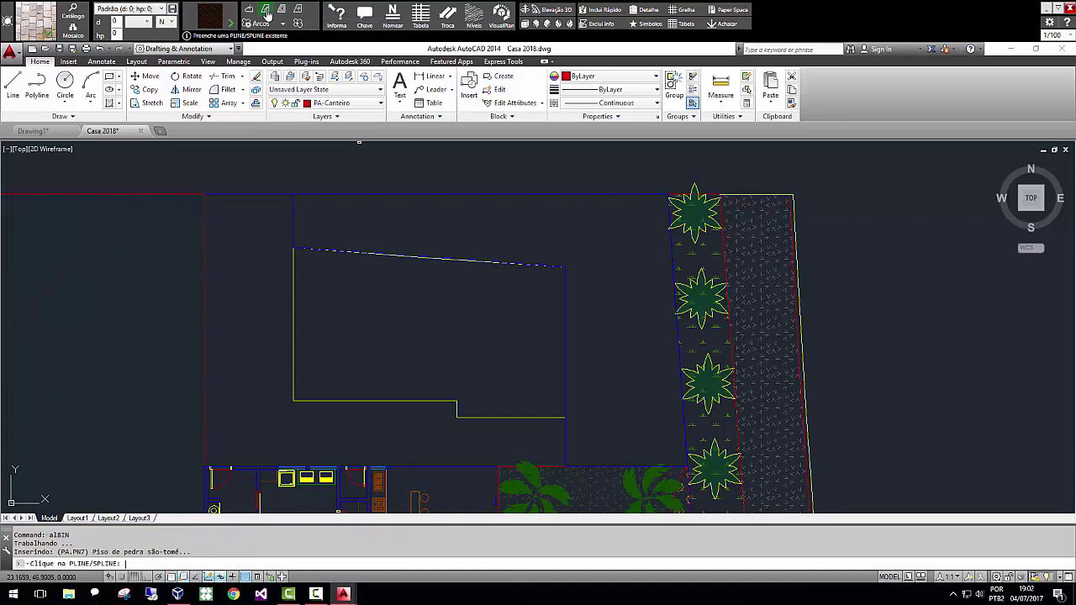
{"action": "left_click", "coordinate": [565, 291]}
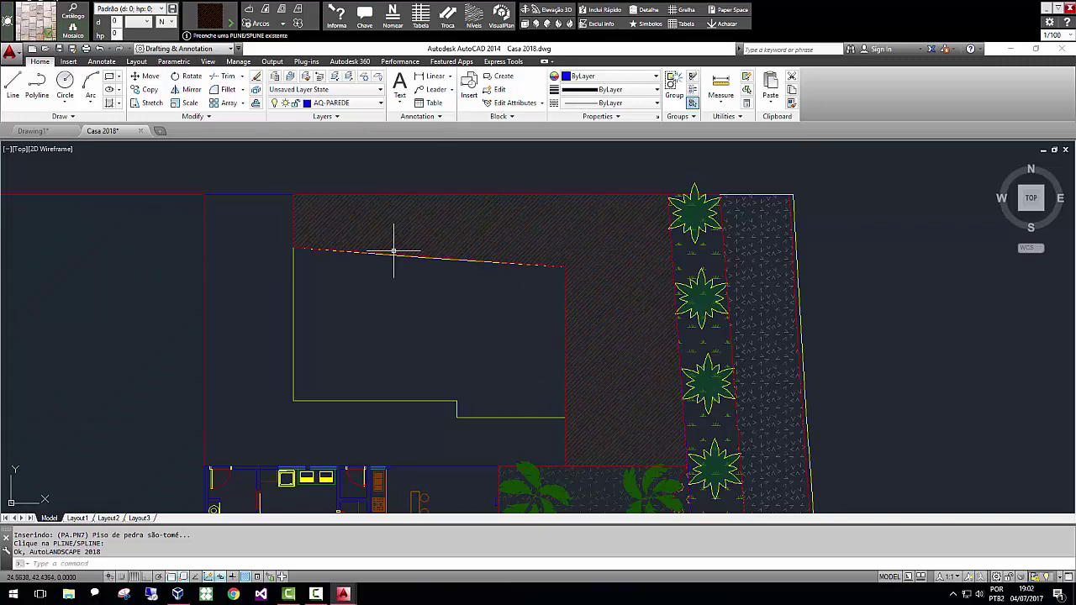
Outline the L-shaped area between the stepped shape, the west boundary and the house with a polyline, tracing the stepped edge back to the start.
{"action": "middle_click_drag", "start_coordinate": [541, 247], "coordinate": [548, 227]}
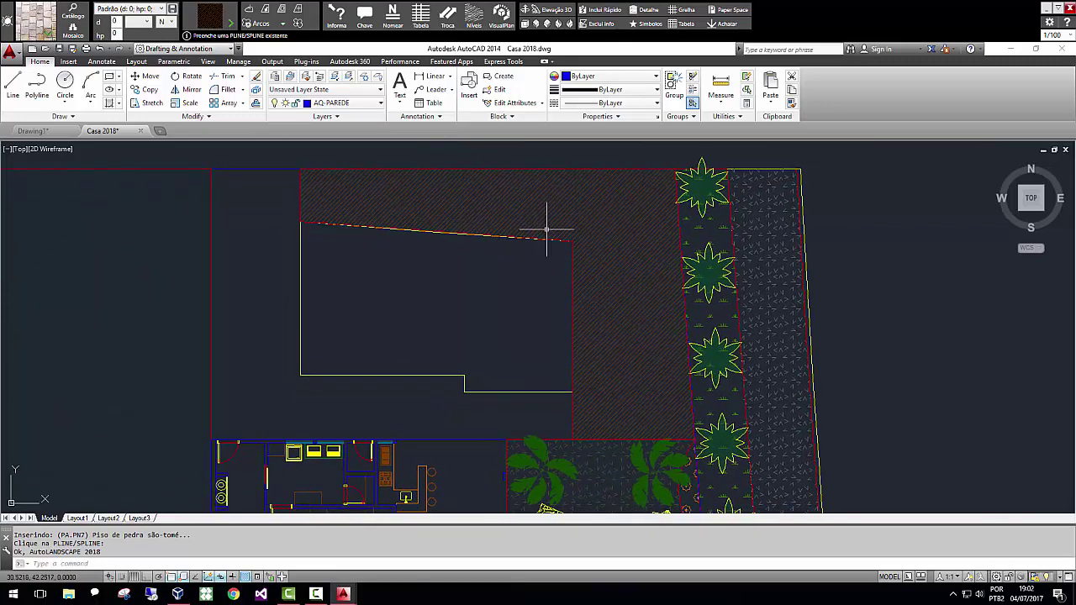
{"action": "left_click", "coordinate": [36, 84]}
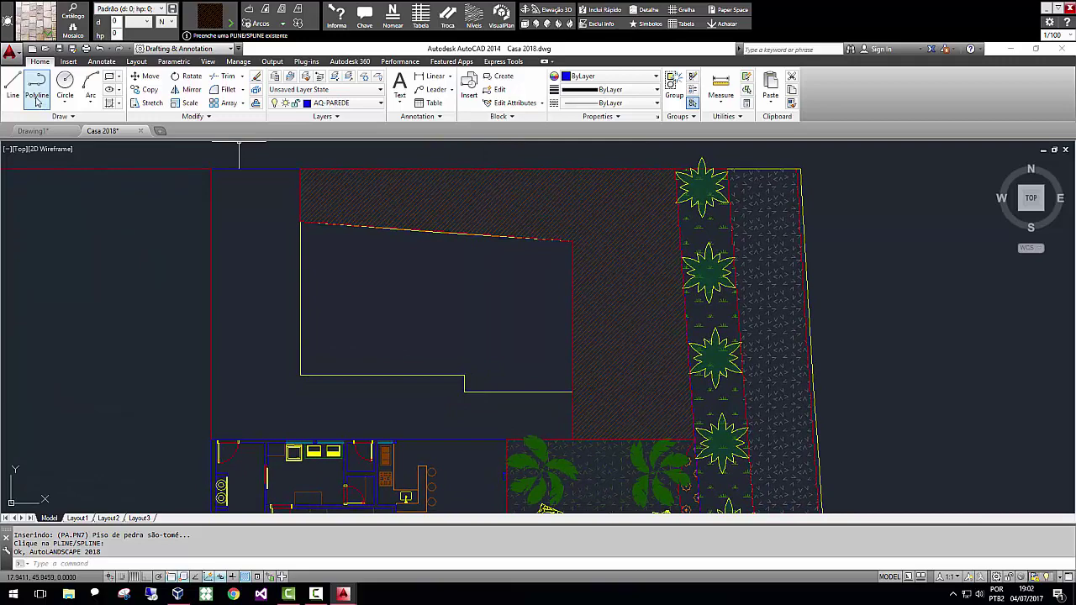
{"action": "left_click", "coordinate": [300, 169]}
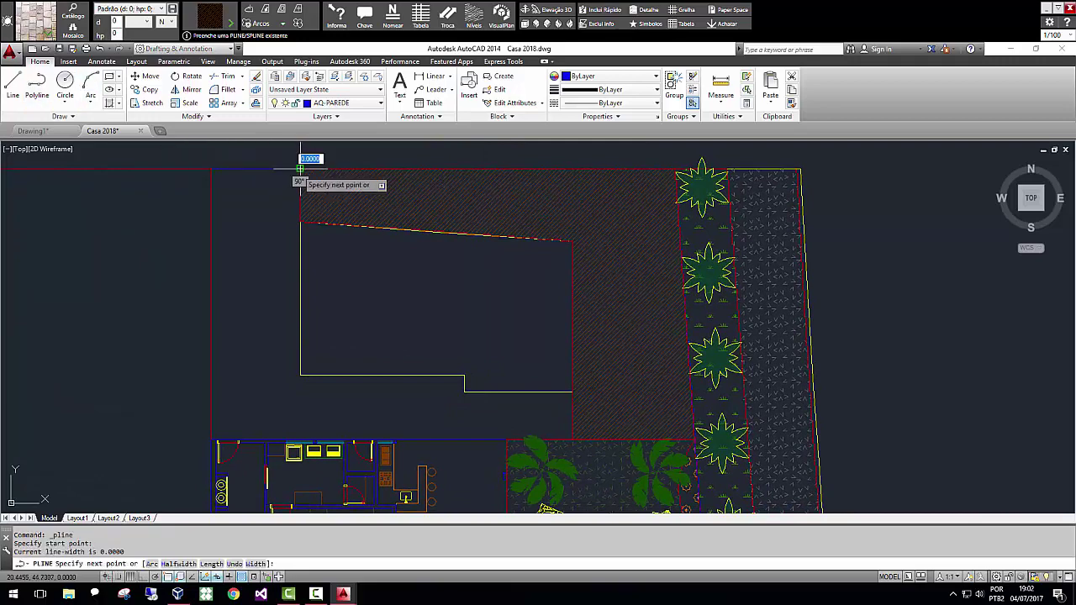
{"action": "left_click", "coordinate": [211, 169]}
{"action": "left_click", "coordinate": [211, 439]}
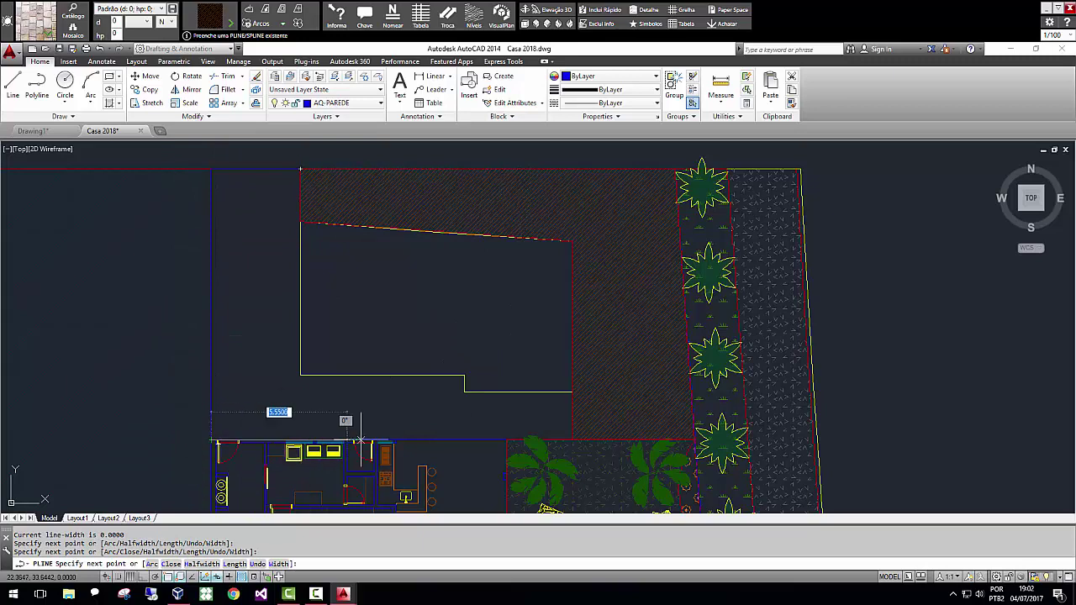
{"action": "left_click", "coordinate": [572, 439]}
{"action": "left_click", "coordinate": [572, 393]}
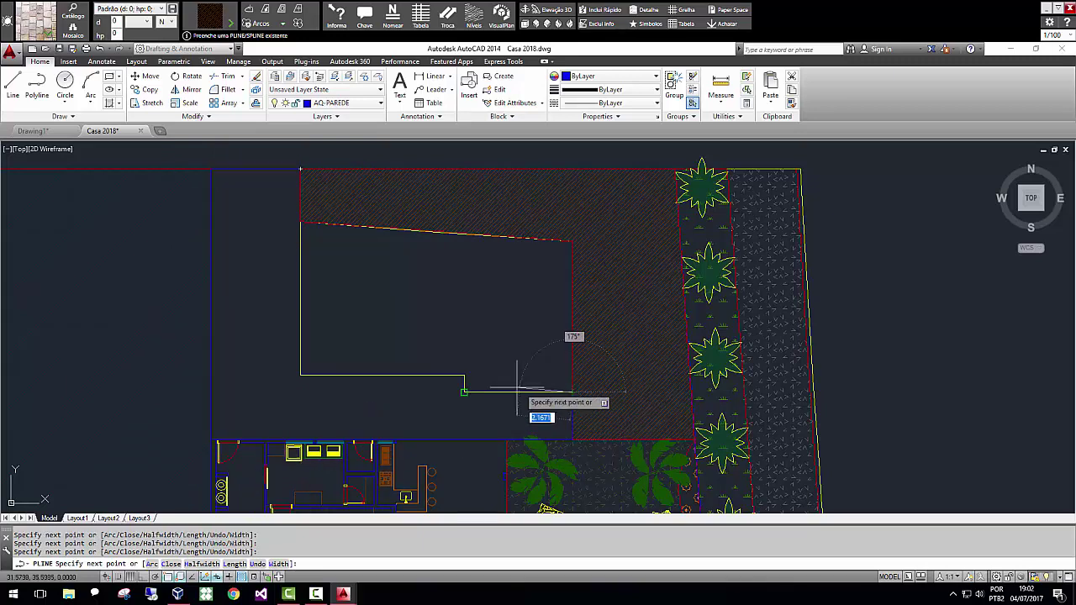
{"action": "left_click", "coordinate": [465, 376]}
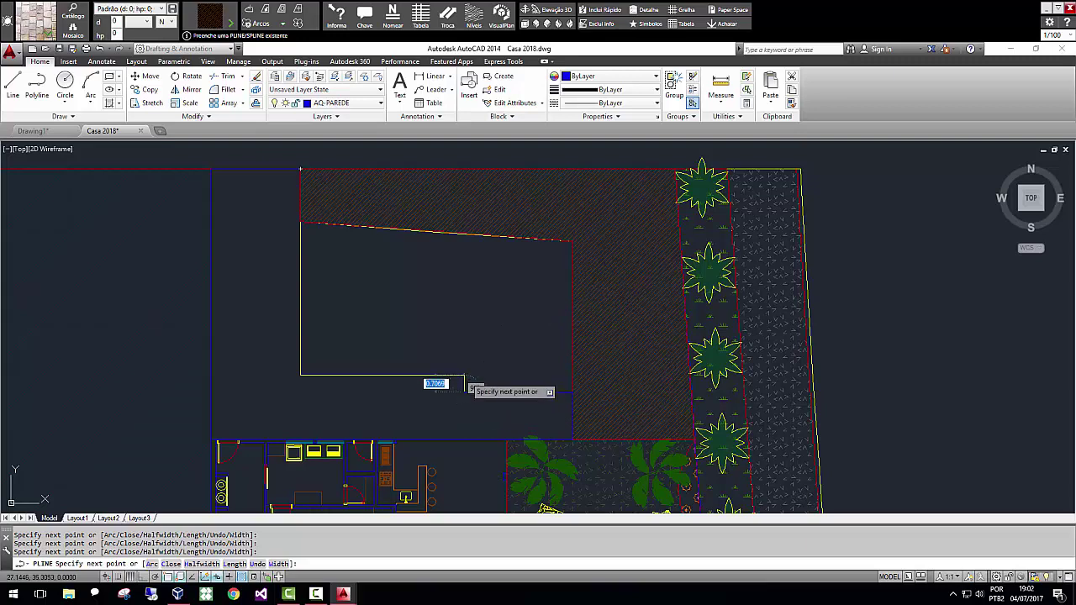
{"action": "left_click", "coordinate": [300, 376]}
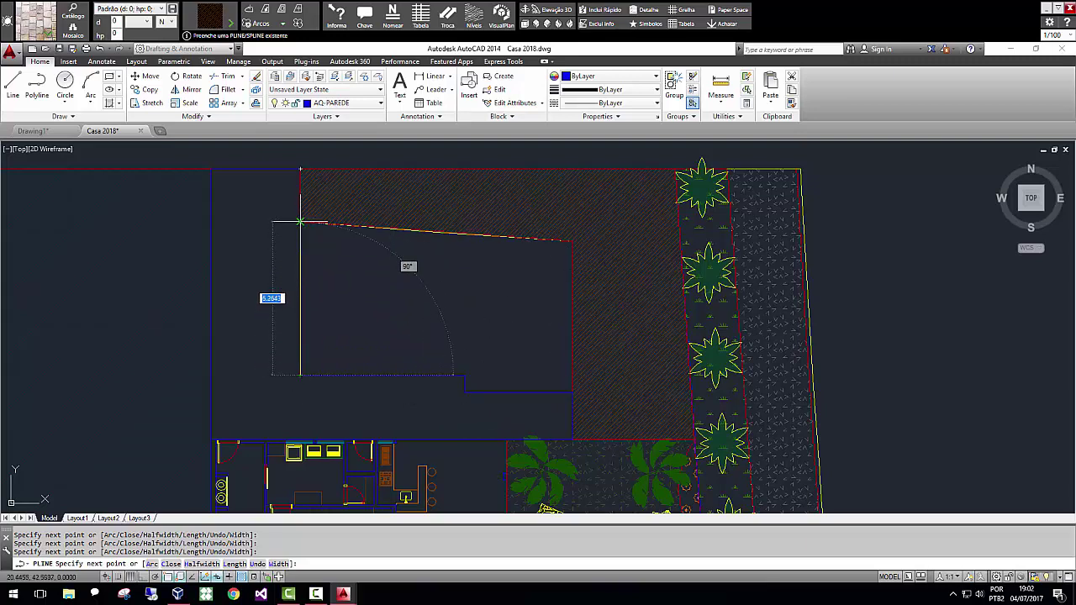
{"action": "left_click", "coordinate": [300, 169]}
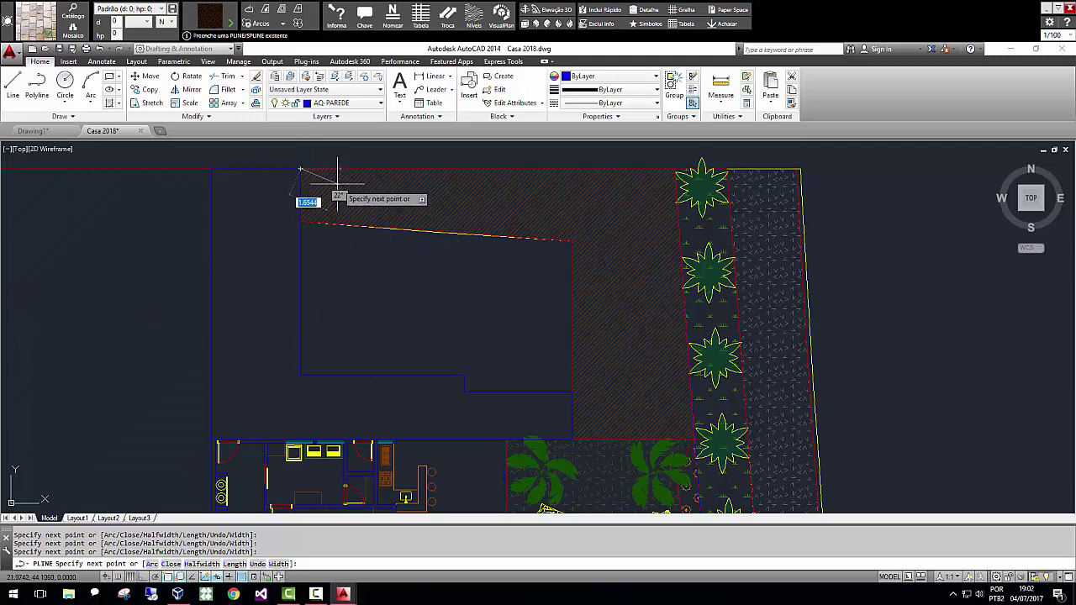
{"action": "key", "text": "Escape"}
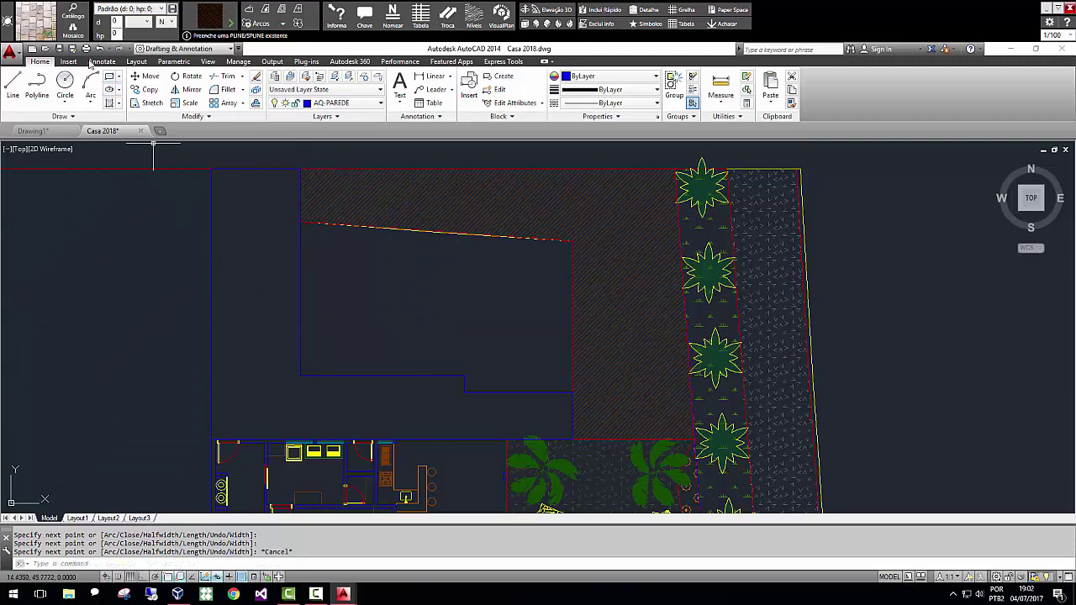
Search the floor catalogue for "deck", choose Deck de madeira (PA.MA1) and fill the new L-shaped polyline with it.
{"action": "left_click", "coordinate": [38, 22]}
{"action": "left_click", "coordinate": [106, 75]}
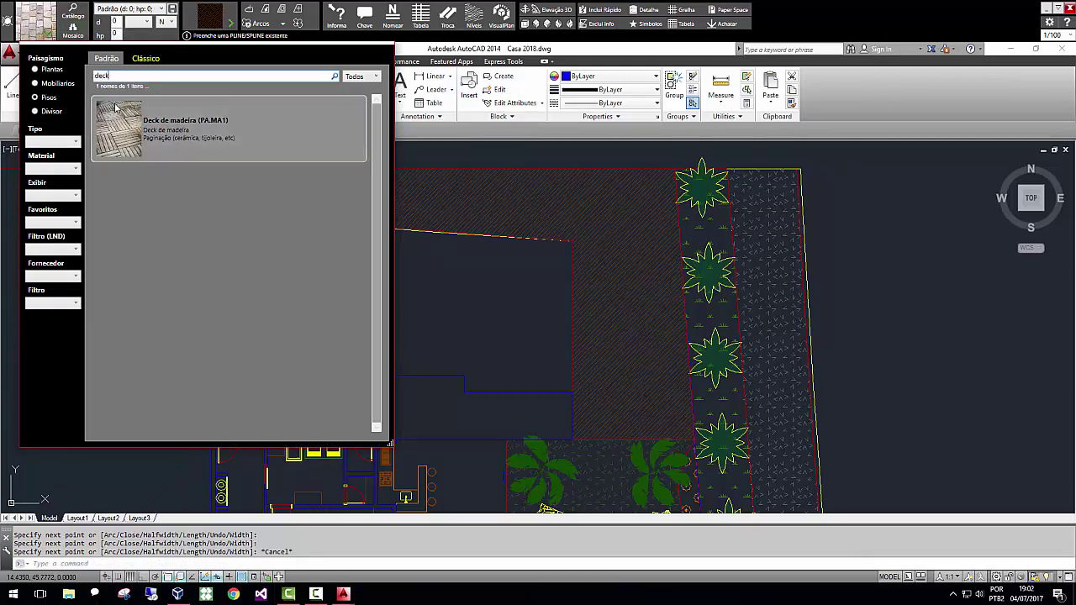
{"action": "left_click", "coordinate": [116, 120]}
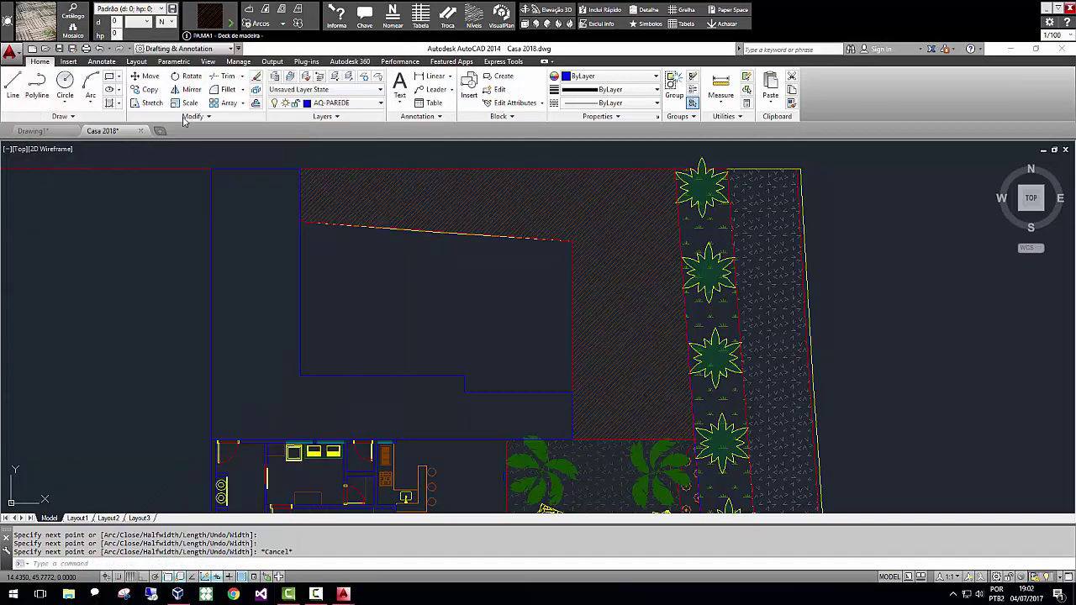
{"action": "left_click", "coordinate": [266, 12]}
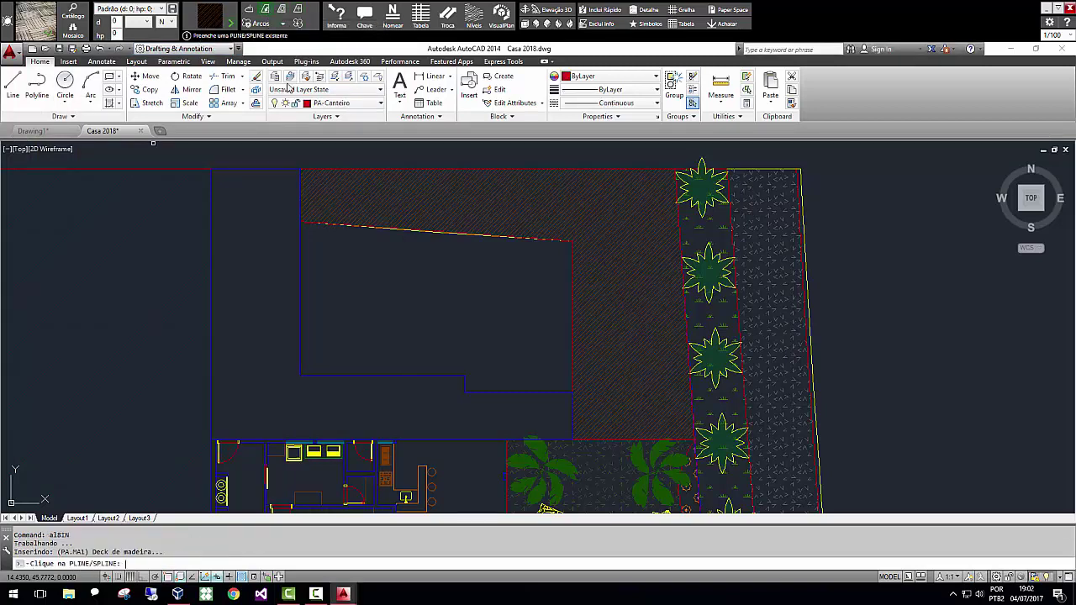
{"action": "left_click", "coordinate": [300, 279]}
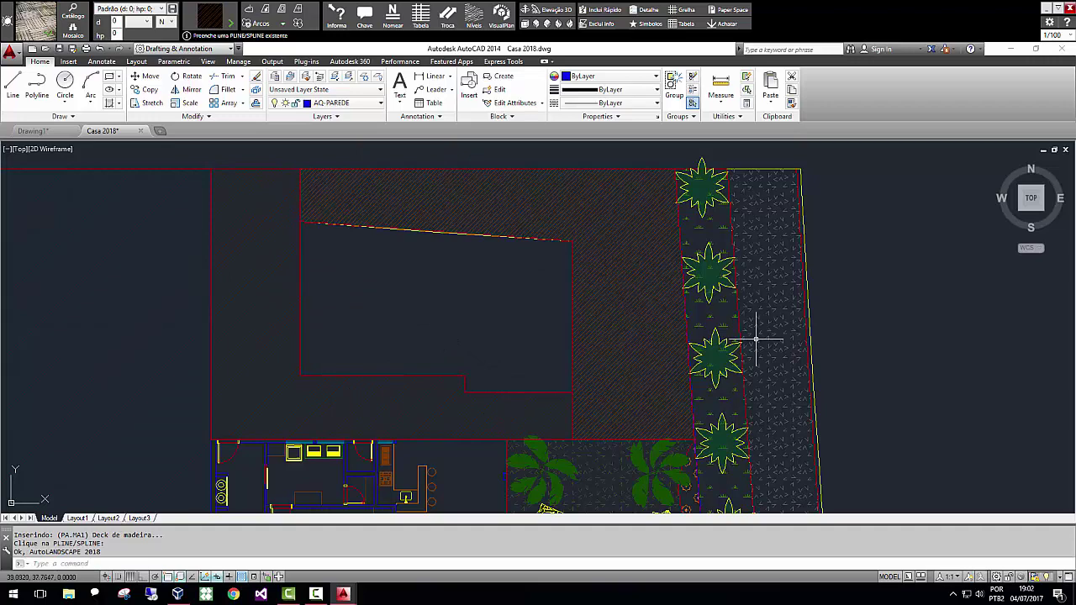
{"action": "middle_click_drag", "start_coordinate": [864, 412], "coordinate": [863, 358]}
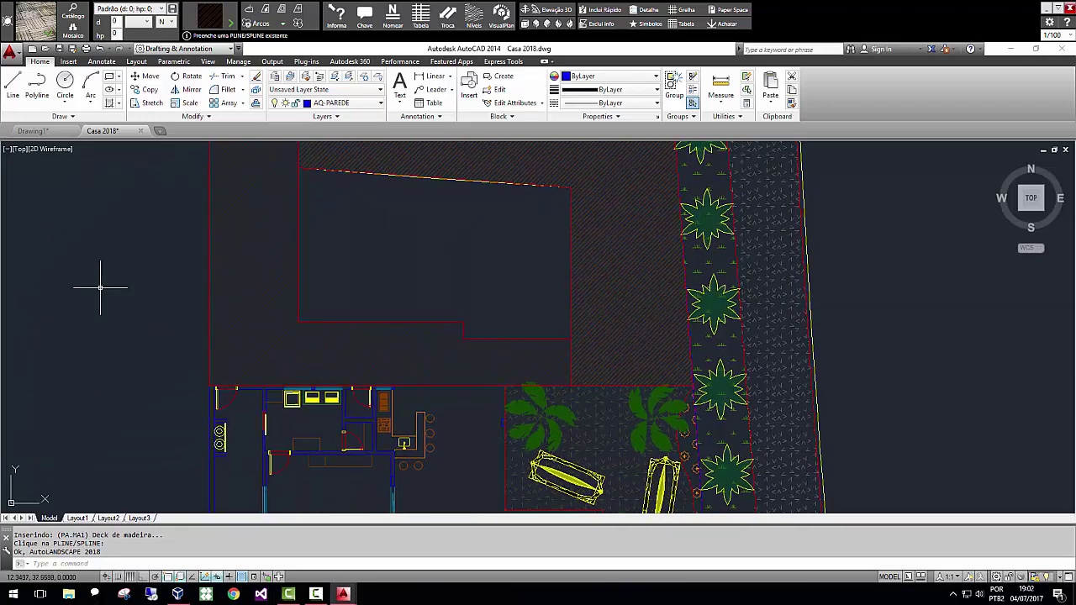
{"action": "scroll", "coordinate": [609, 259], "scroll_direction": "down", "scroll_amount": 3}
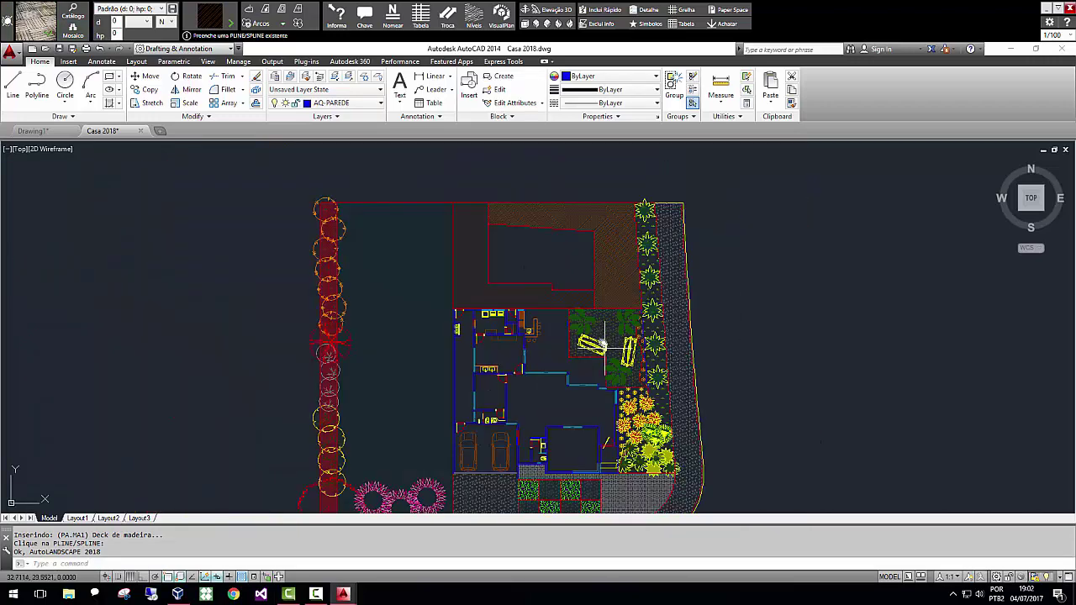
{"action": "middle_click_drag", "start_coordinate": [604, 345], "coordinate": [600, 291]}
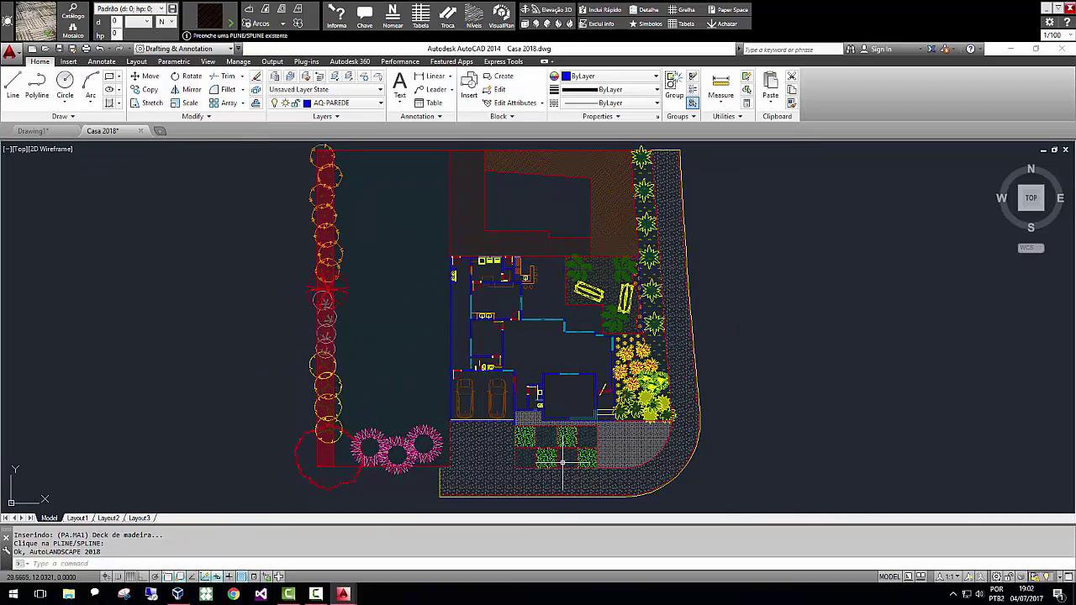
{"action": "scroll", "coordinate": [563, 461], "scroll_direction": "up", "scroll_amount": 2}
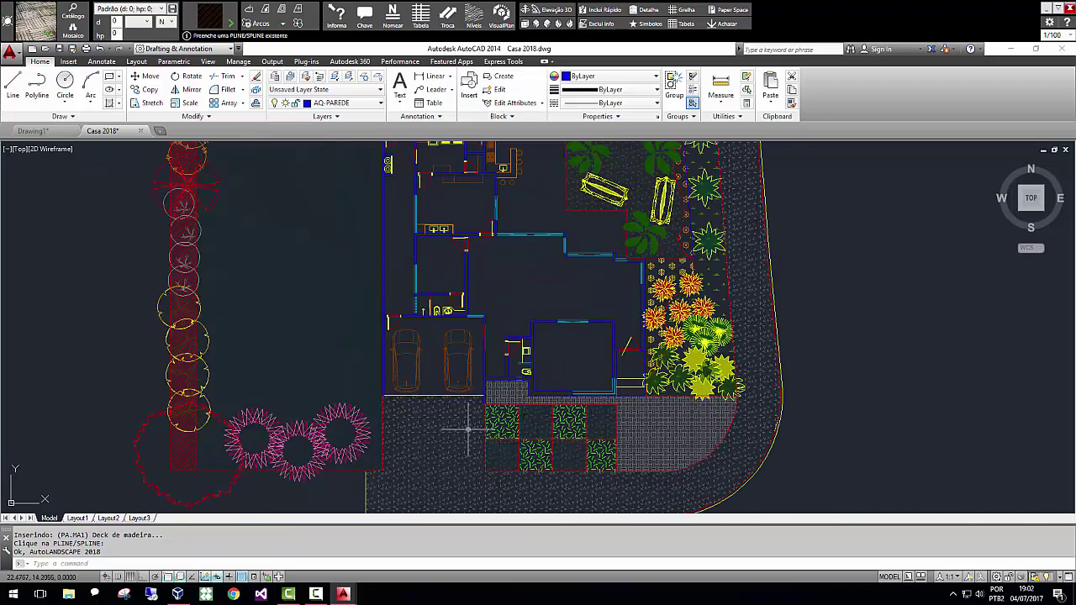
Look over the planting beside the house, the rear floor areas and the whole garden plan.
{"action": "scroll", "coordinate": [724, 290], "scroll_direction": "up", "scroll_amount": 2}
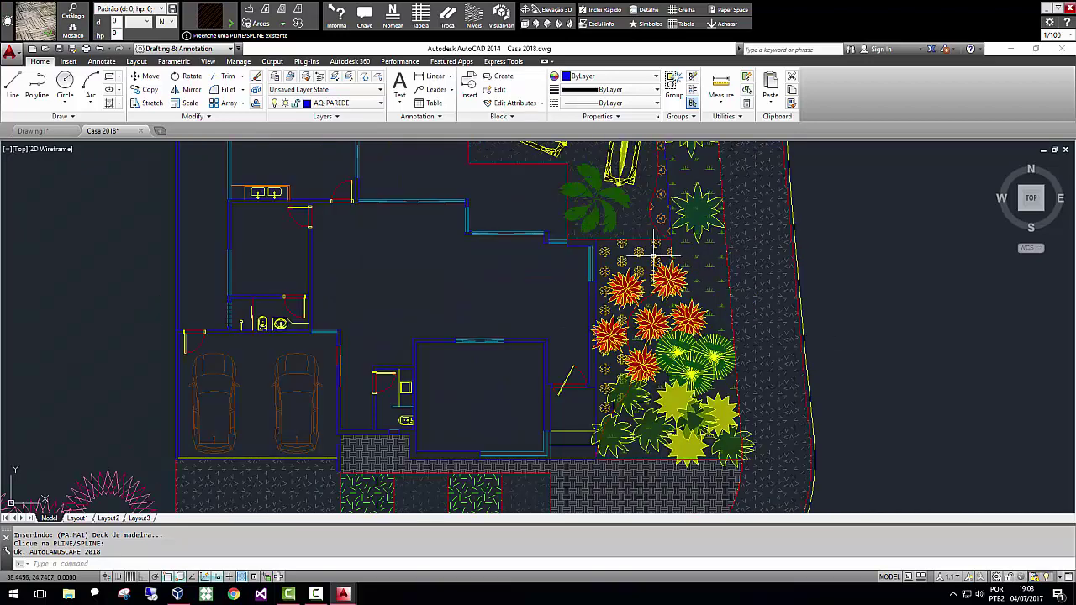
{"action": "middle_click_drag", "start_coordinate": [798, 153], "coordinate": [785, 283]}
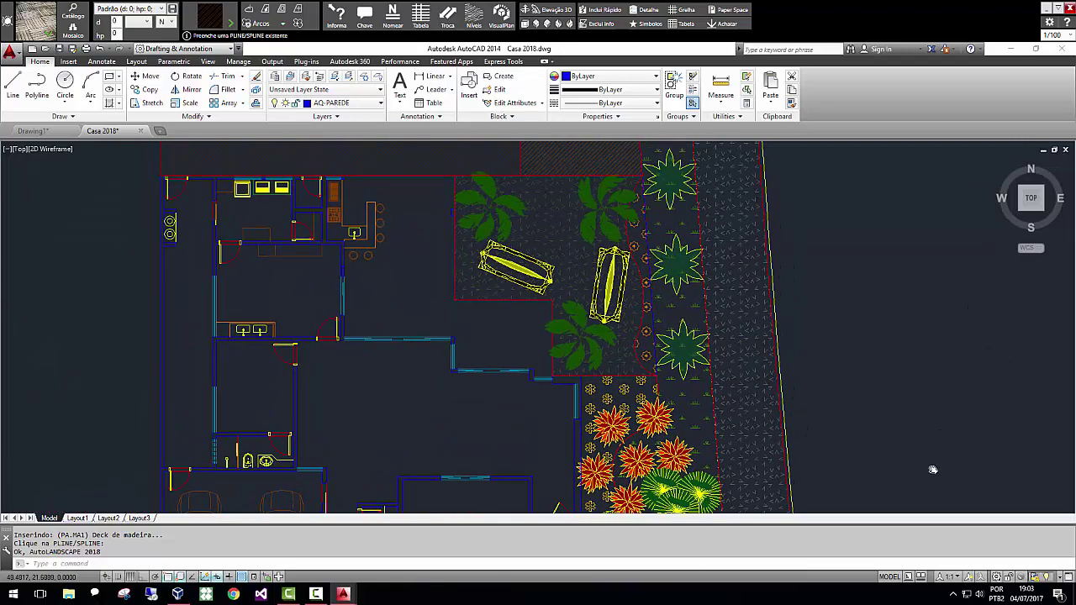
{"action": "middle_click_drag", "start_coordinate": [713, 215], "coordinate": [745, 473]}
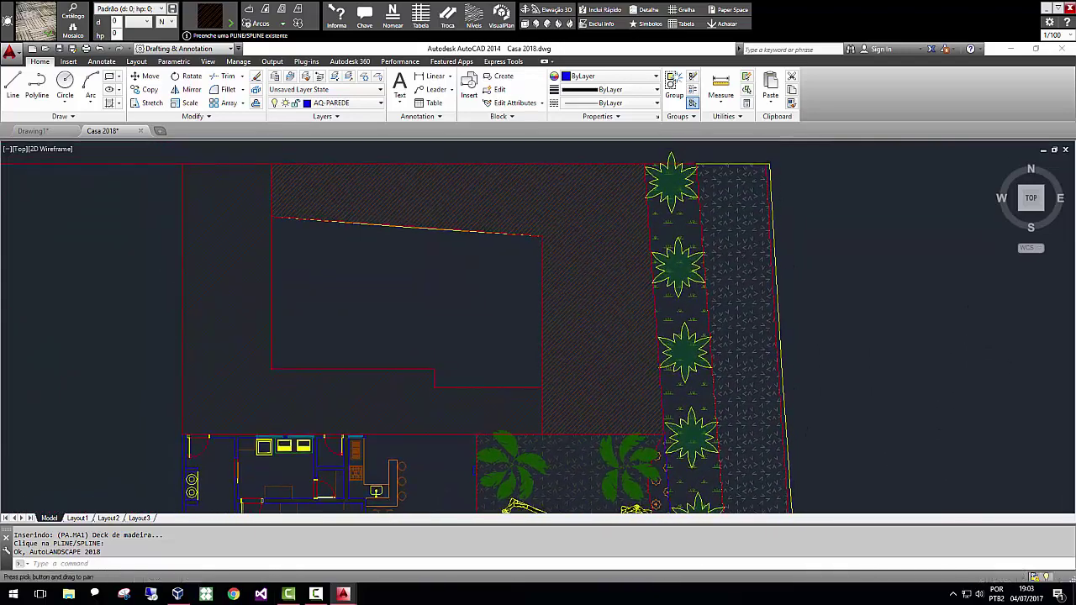
{"action": "middle_click_drag", "start_coordinate": [846, 425], "coordinate": [949, 226]}
{"action": "scroll", "coordinate": [817, 300], "scroll_direction": "down", "scroll_amount": 2}
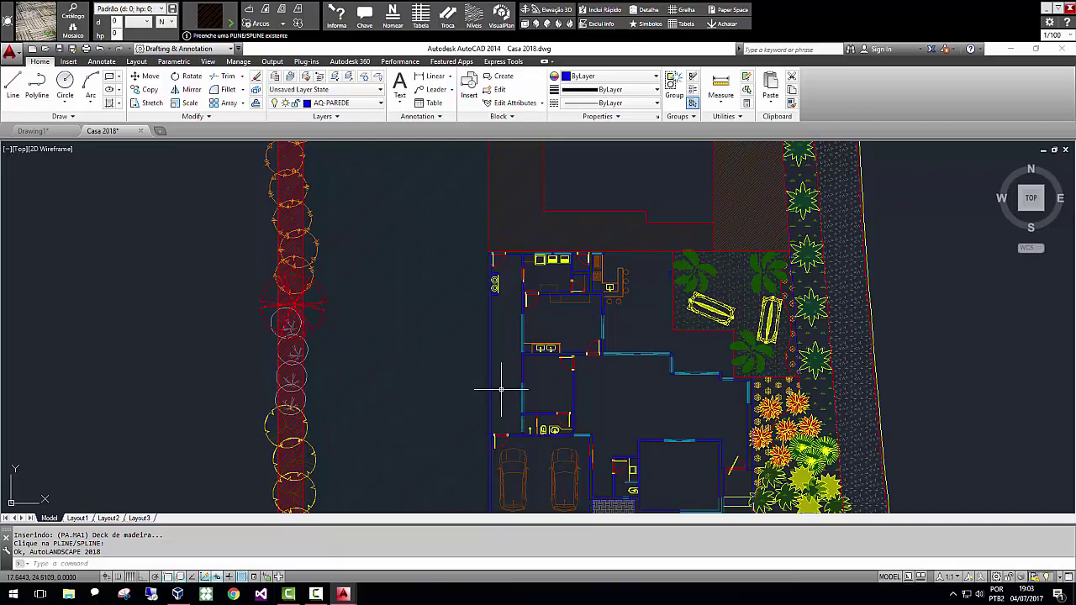
{"action": "mouse_move", "coordinate": [497, 377]}
{"action": "middle_mouse_down"}
{"action": "mouse_move", "coordinate": [492, 221]}
{"action": "mouse_move", "coordinate": [479, 260]}
{"action": "middle_mouse_up"}
{"action": "scroll", "coordinate": [478, 260], "scroll_direction": "down", "scroll_amount": 3}
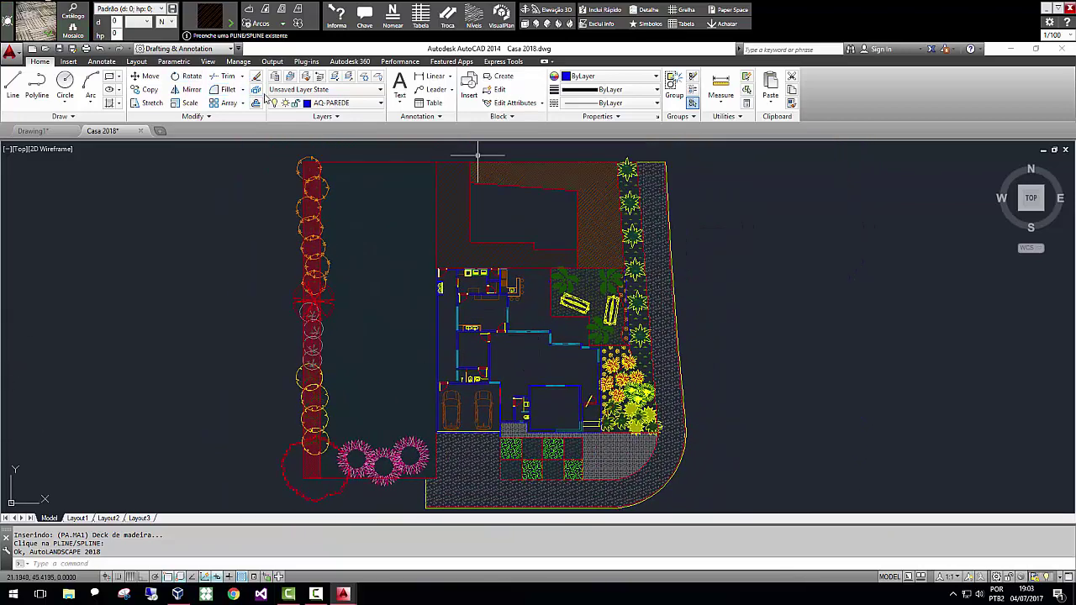
Open the item information for the Palmeira-de-manila in the bed beside the house, read its data sheet and close it.
{"action": "left_click", "coordinate": [338, 14]}
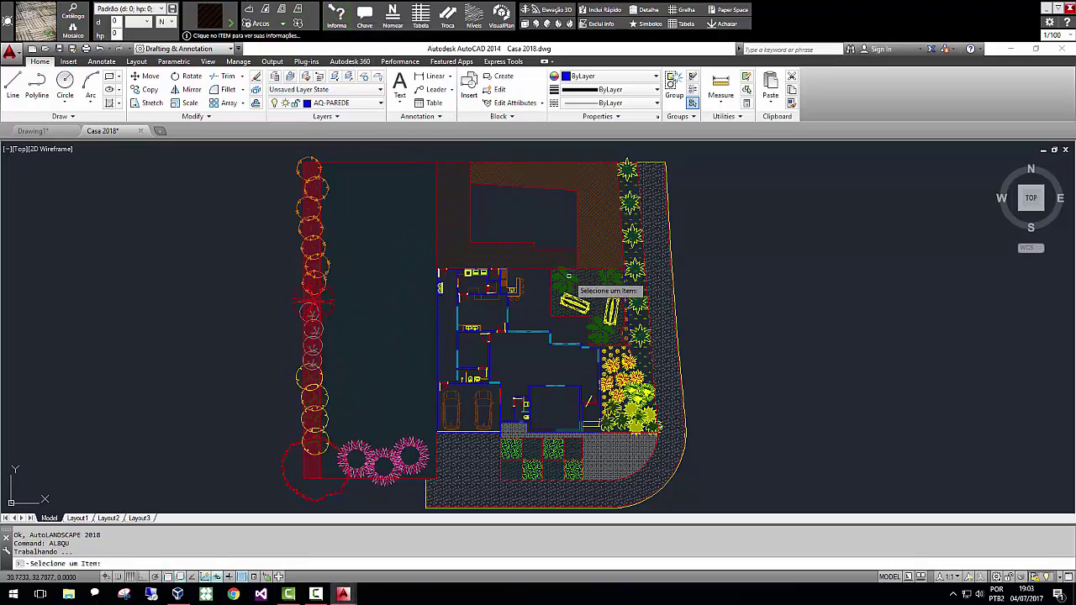
{"action": "left_click", "coordinate": [570, 281]}
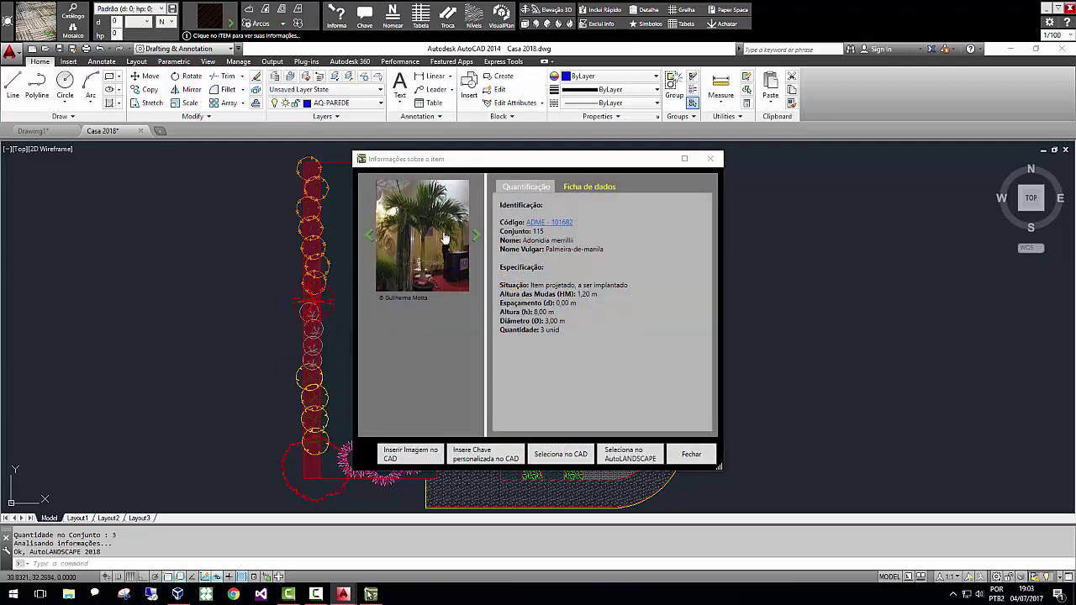
{"action": "left_click", "coordinate": [589, 187]}
{"action": "scroll", "coordinate": [570, 276], "scroll_direction": "down", "scroll_amount": 7}
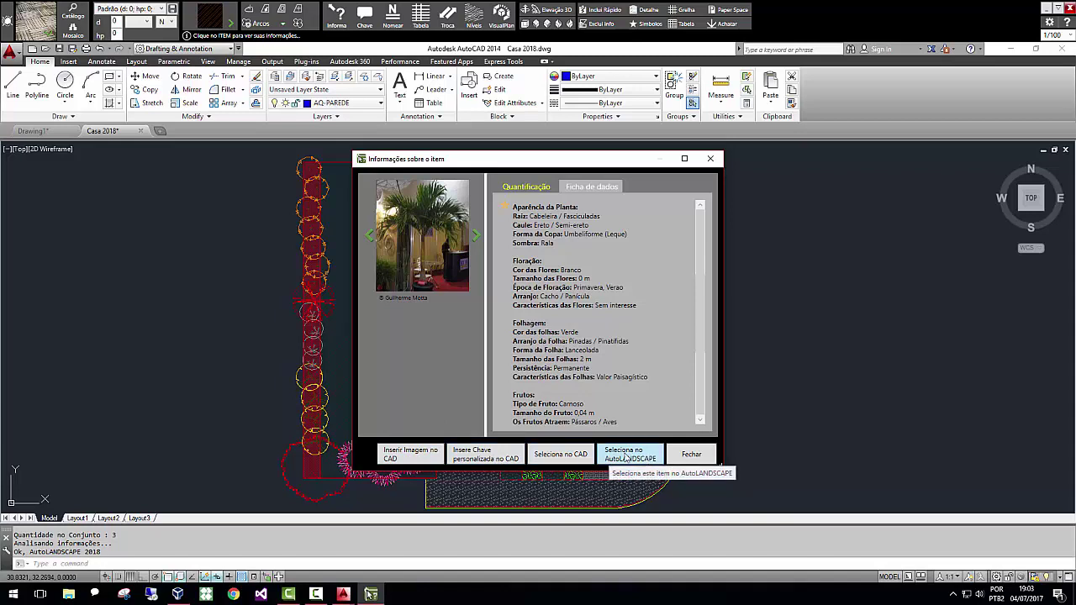
{"action": "left_click", "coordinate": [712, 160]}
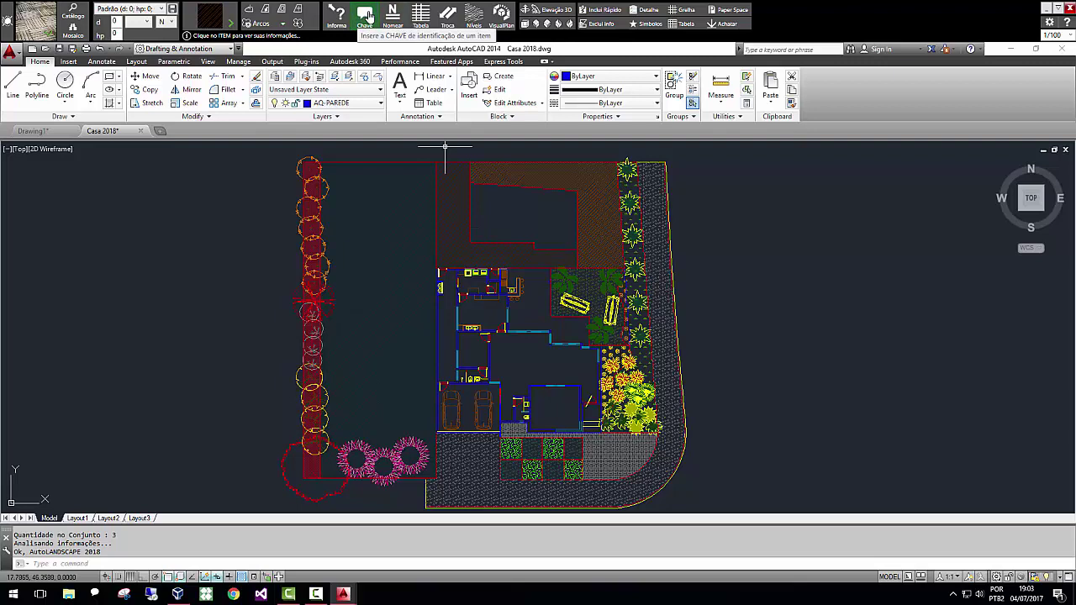
Insert an identification key (Chave) for the palm row along the east side, with its leader ending horizontally outside the lot.
{"action": "left_click", "coordinate": [366, 14]}
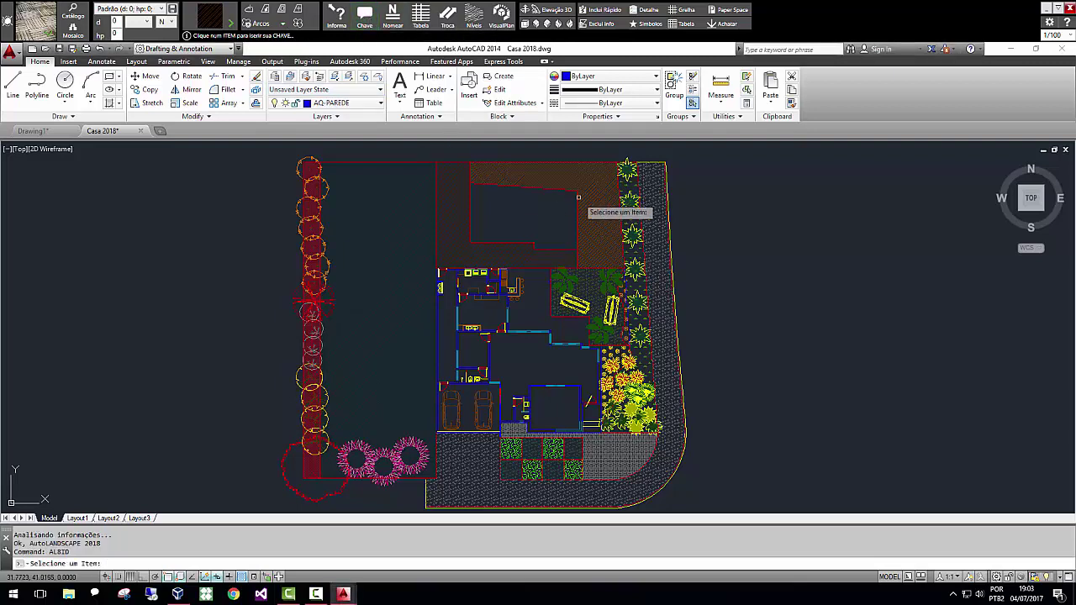
{"action": "scroll", "coordinate": [691, 203], "scroll_direction": "up", "scroll_amount": 2}
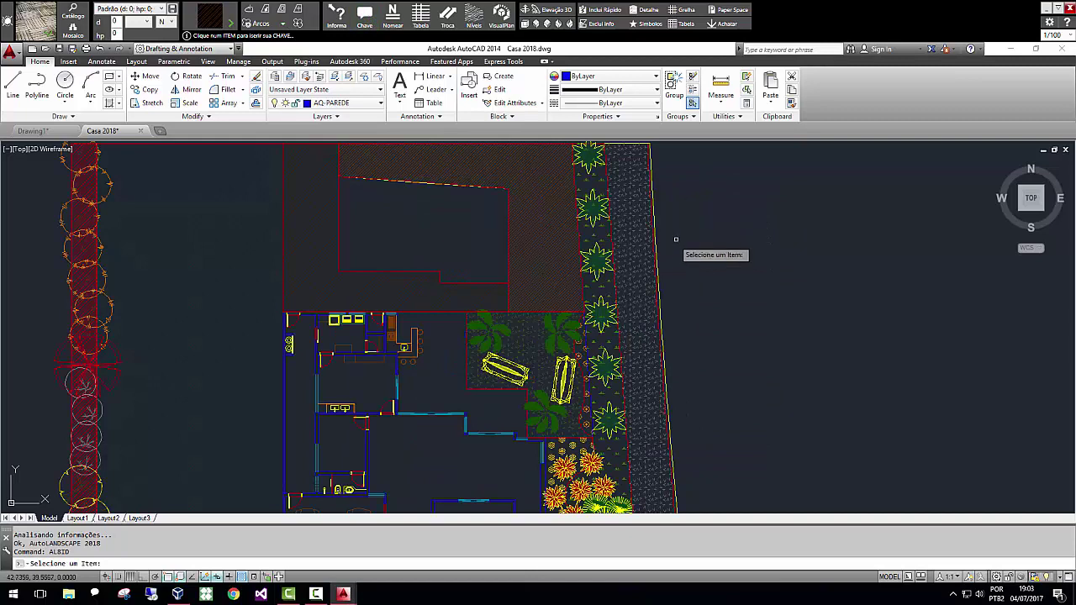
{"action": "scroll", "coordinate": [673, 240], "scroll_direction": "up", "scroll_amount": 2}
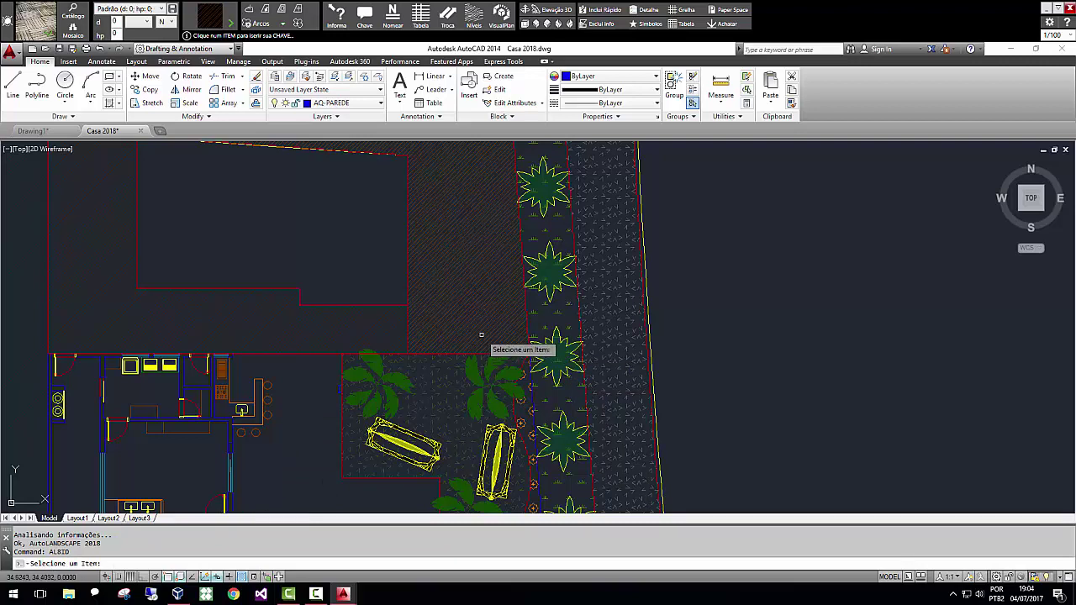
{"action": "left_click", "coordinate": [562, 282]}
{"action": "left_click", "coordinate": [560, 277]}
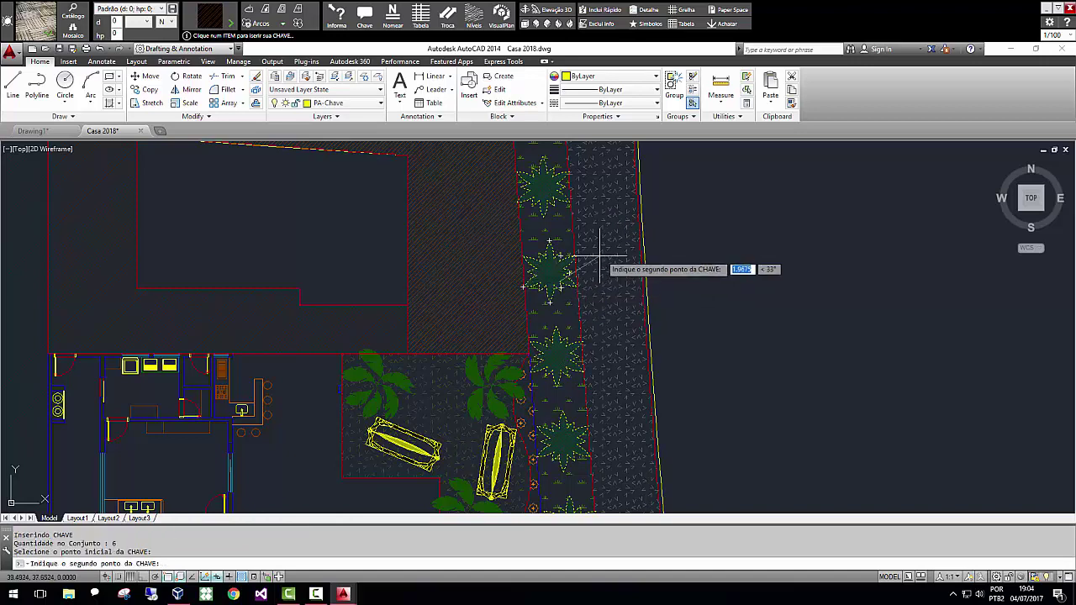
{"action": "left_click", "coordinate": [658, 221]}
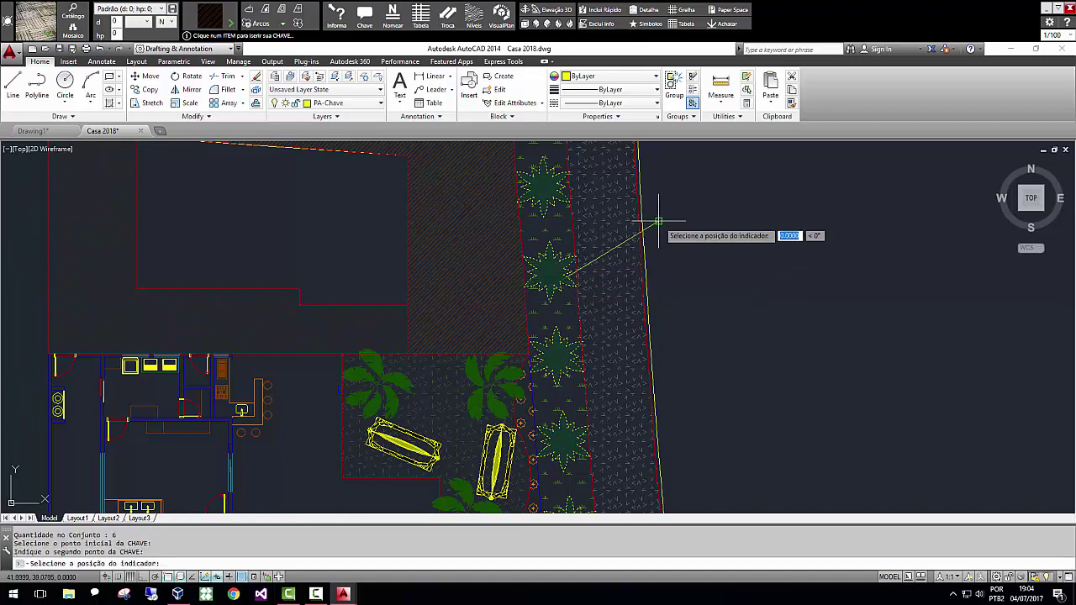
{"action": "key", "text": "F8"}
{"action": "left_click", "coordinate": [696, 222]}
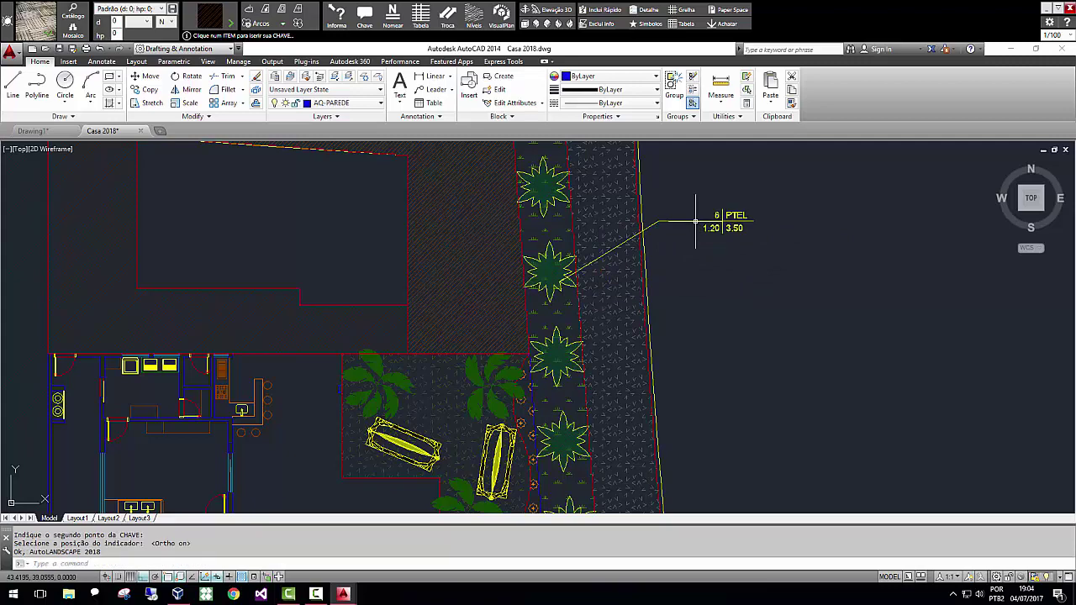
Insert an identification key for the hammock nearest the east planting strip, with its leader ending horizontally beyond the sidewalk.
{"action": "scroll", "coordinate": [707, 214], "scroll_direction": "down", "scroll_amount": 5}
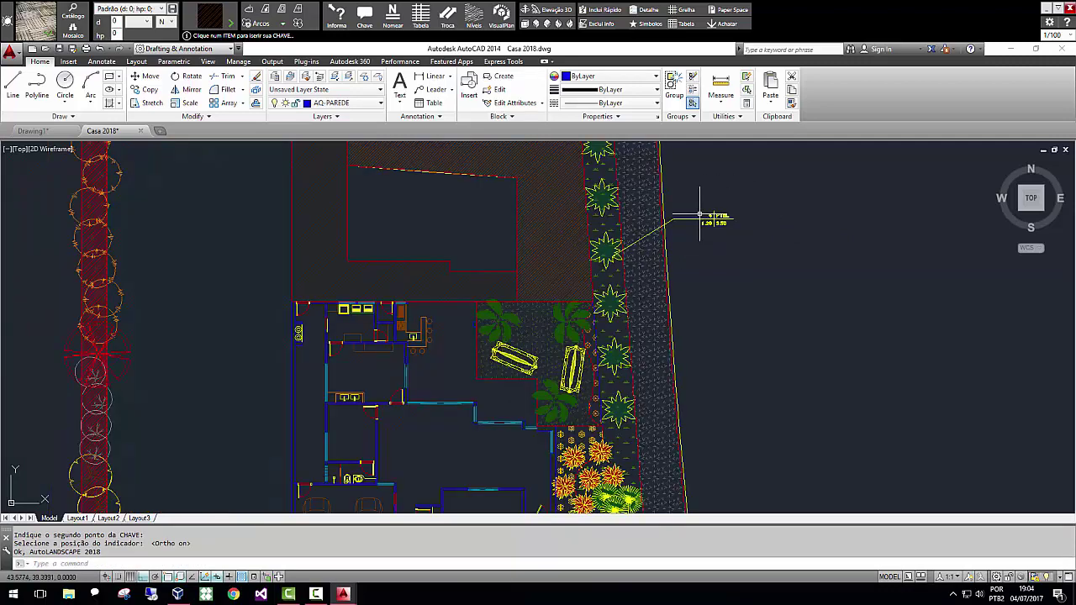
{"action": "scroll", "coordinate": [692, 323], "scroll_direction": "up", "scroll_amount": 2}
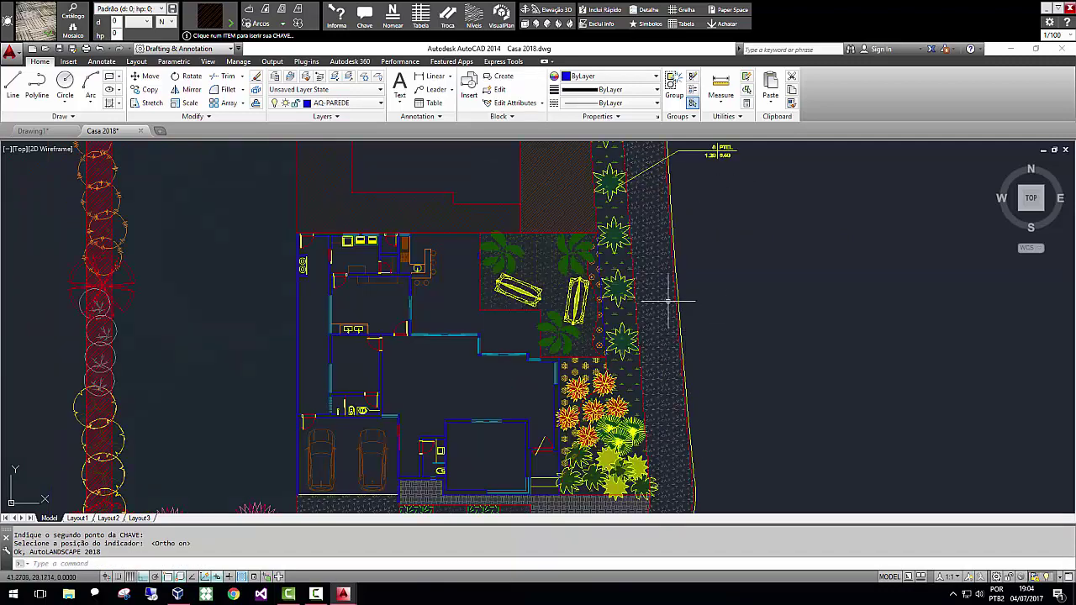
{"action": "type", "text": "ALBIO"}
{"action": "key", "text": "Return"}
{"action": "left_click", "coordinate": [593, 318]}
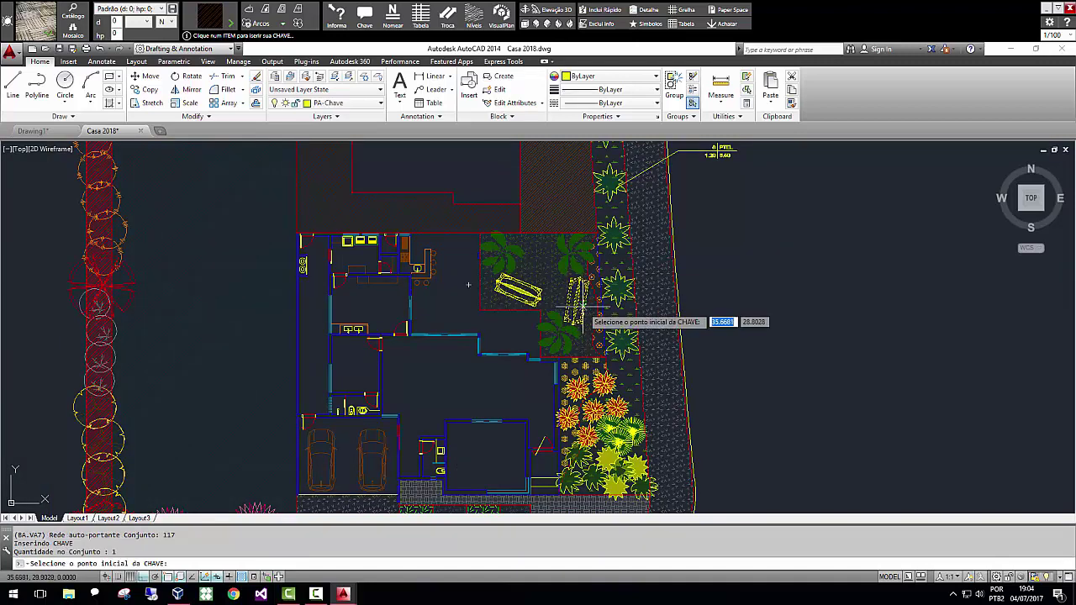
{"action": "left_click", "coordinate": [610, 305]}
{"action": "key", "text": "shift"}
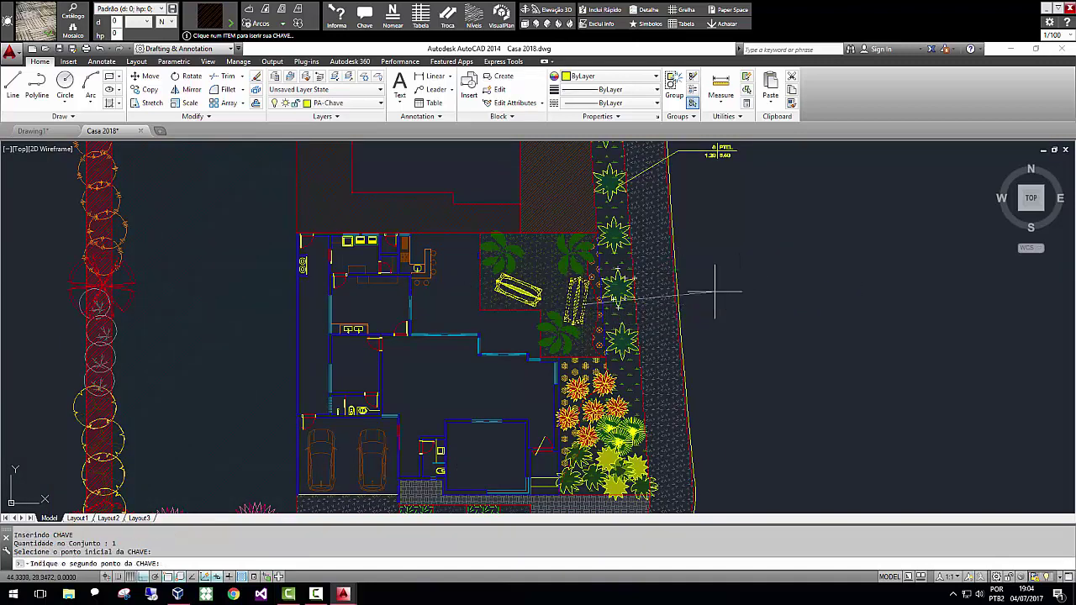
{"action": "key", "text": "F8"}
{"action": "left_click", "coordinate": [707, 287]}
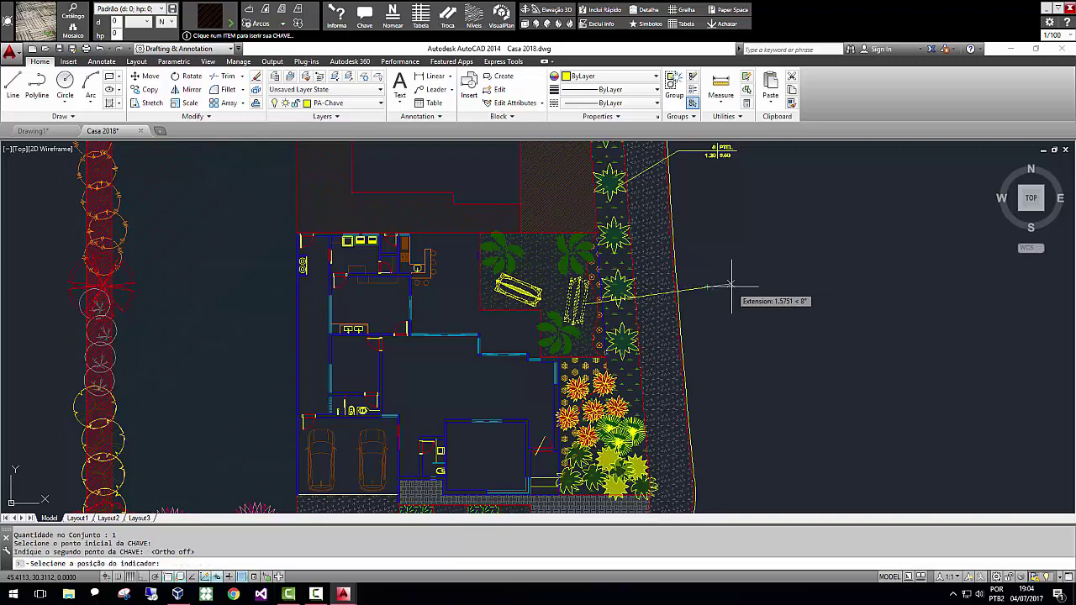
{"action": "key", "text": "F8"}
{"action": "left_click", "coordinate": [744, 307]}
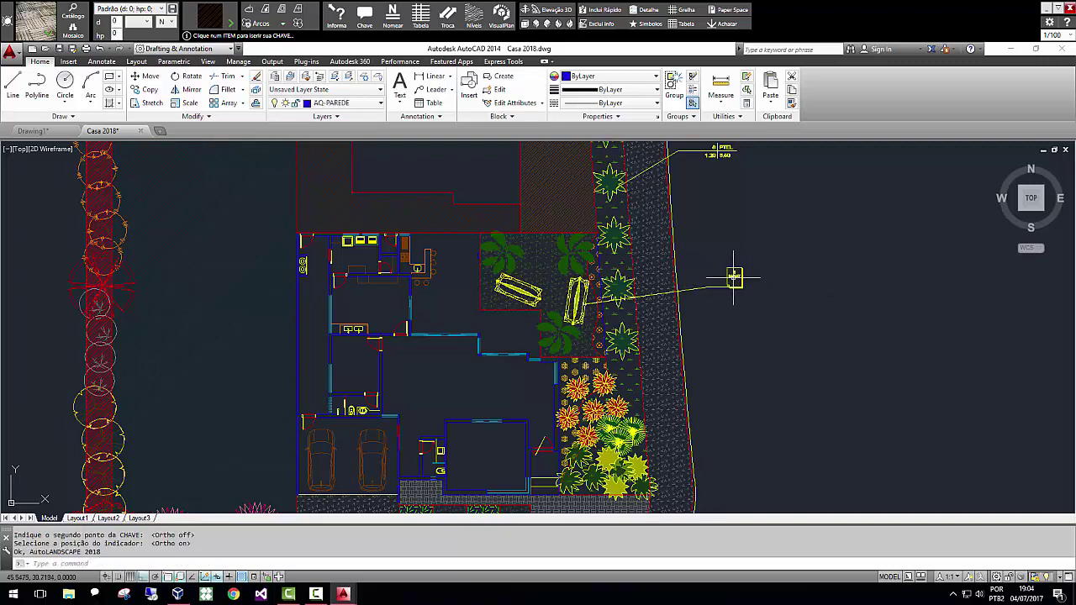
{"action": "scroll", "coordinate": [745, 286], "scroll_direction": "up", "scroll_amount": 5}
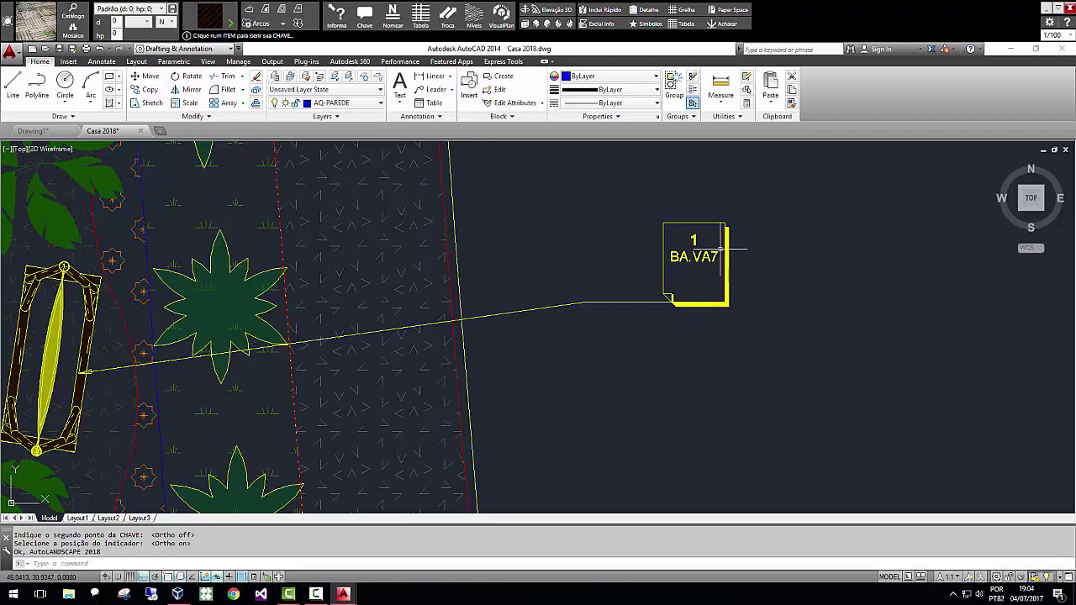
Insert an identification key for the east sidewalk floor, starting on its hatch and placing the indicator horizontally outside the lot.
{"action": "scroll", "coordinate": [719, 260], "scroll_direction": "down", "scroll_amount": 5}
{"action": "middle_click_drag", "start_coordinate": [704, 372], "coordinate": [715, 344]}
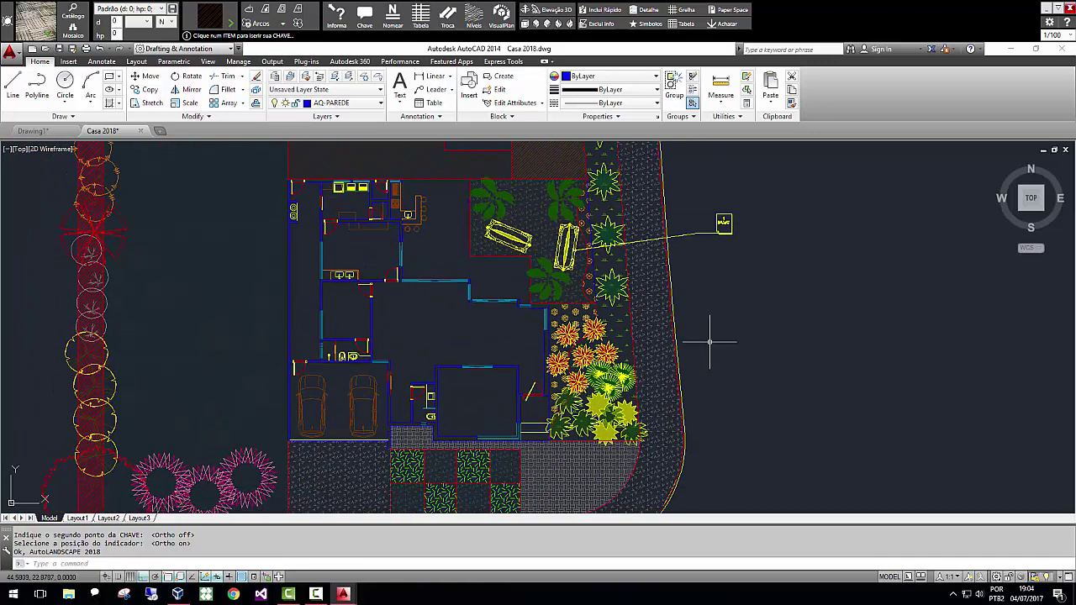
{"action": "key", "text": "Return"}
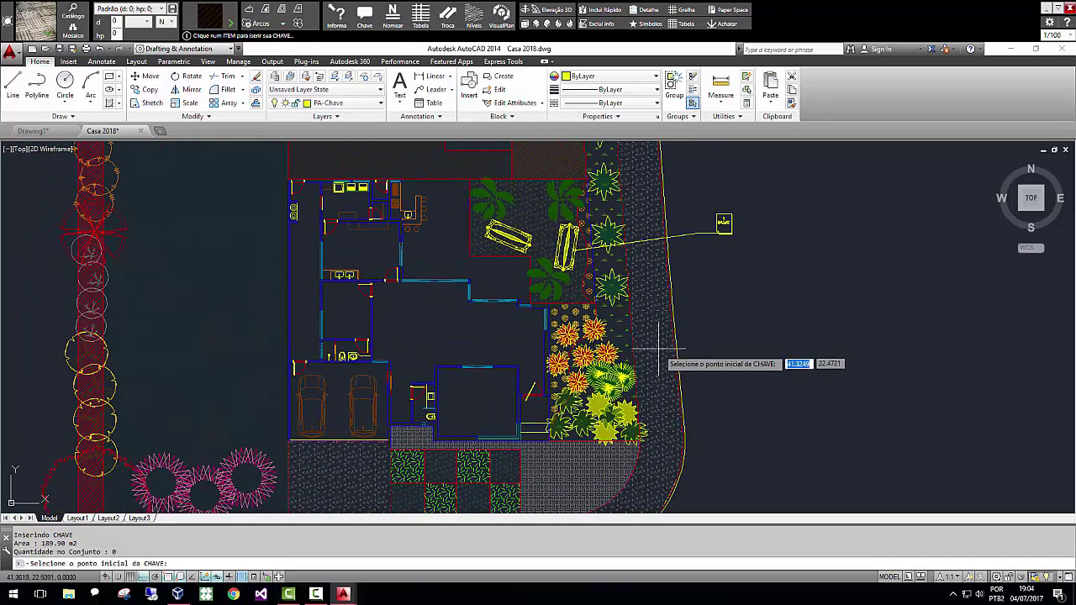
{"action": "left_click", "coordinate": [667, 352]}
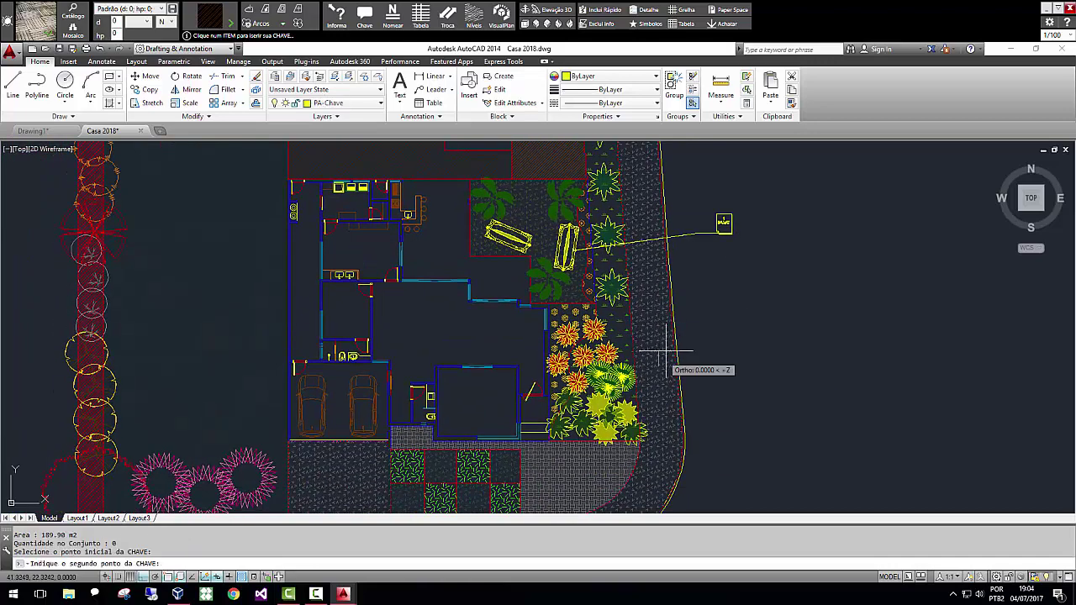
{"action": "key", "text": "F8"}
{"action": "left_click", "coordinate": [697, 313]}
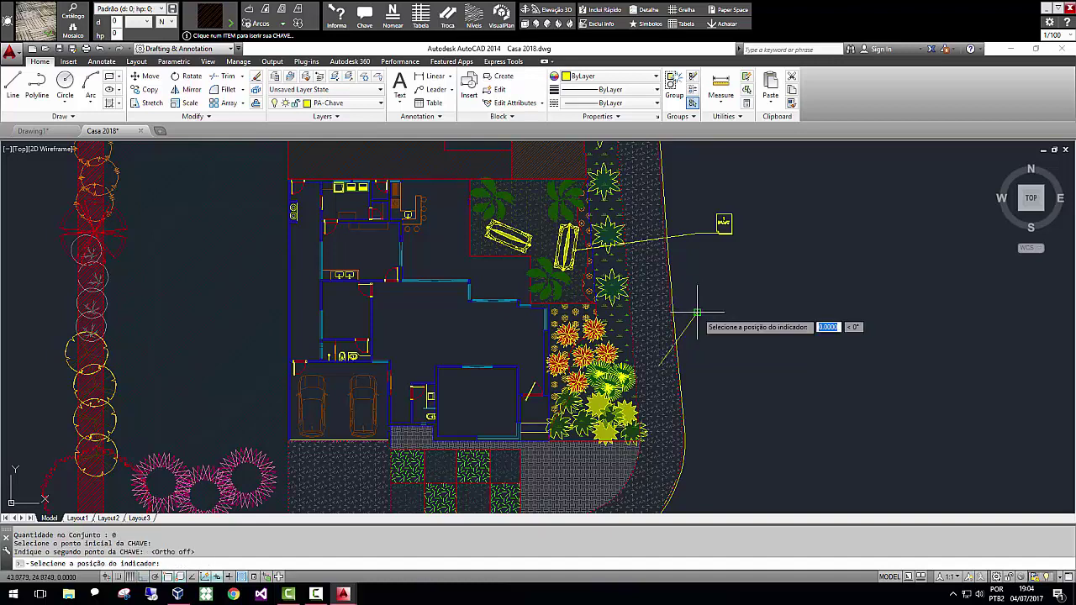
{"action": "key", "text": "F8"}
{"action": "left_click", "coordinate": [715, 313]}
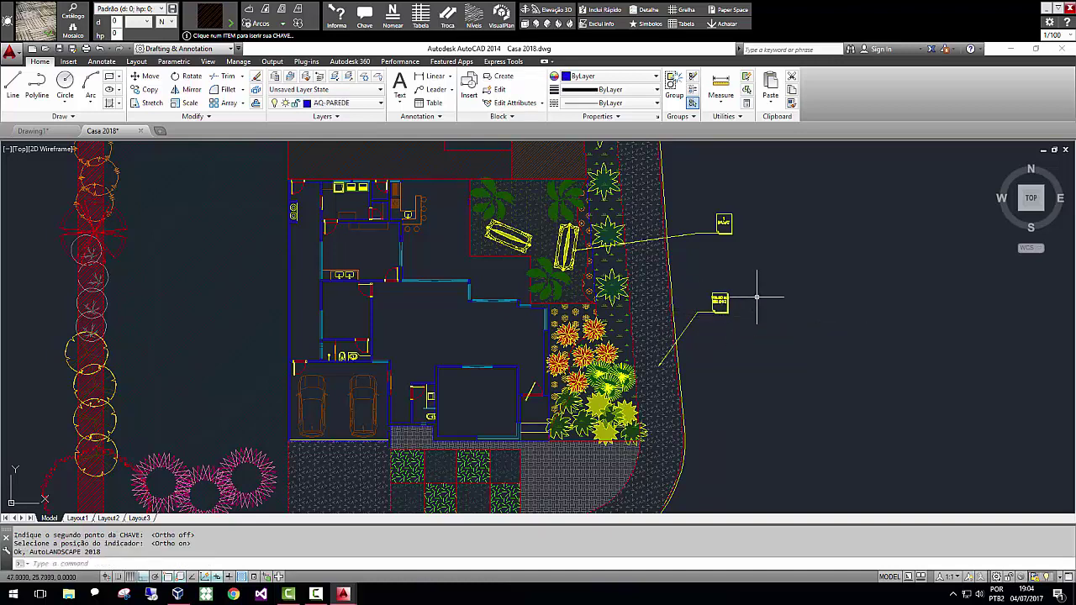
{"action": "scroll", "coordinate": [720, 301], "scroll_direction": "up", "scroll_amount": 5}
Insert an identification key for the Phoenix roebelenii group in the front bed, with its leader ending horizontally beyond the rounded sidewalk corner.
{"action": "scroll", "coordinate": [706, 251], "scroll_direction": "down", "scroll_amount": 5}
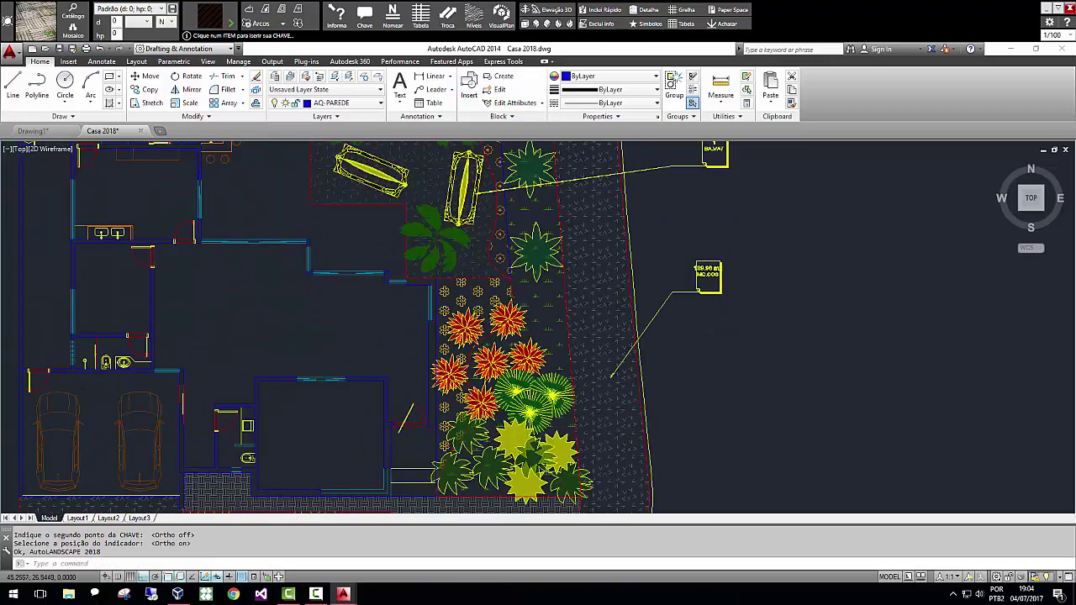
{"action": "middle_click_drag", "start_coordinate": [690, 390], "coordinate": [705, 338]}
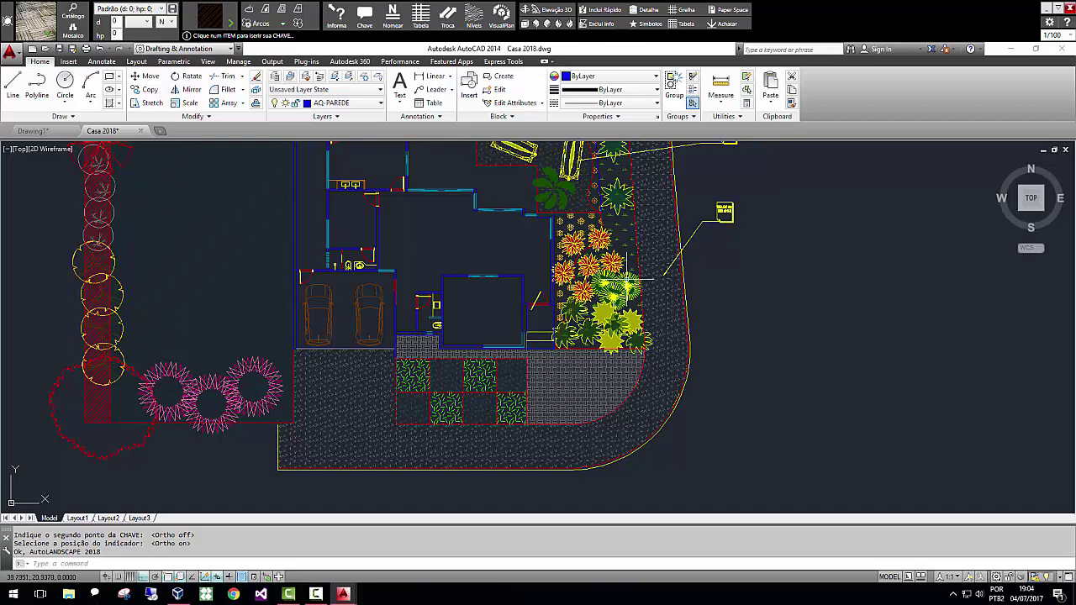
{"action": "key", "text": "Return"}
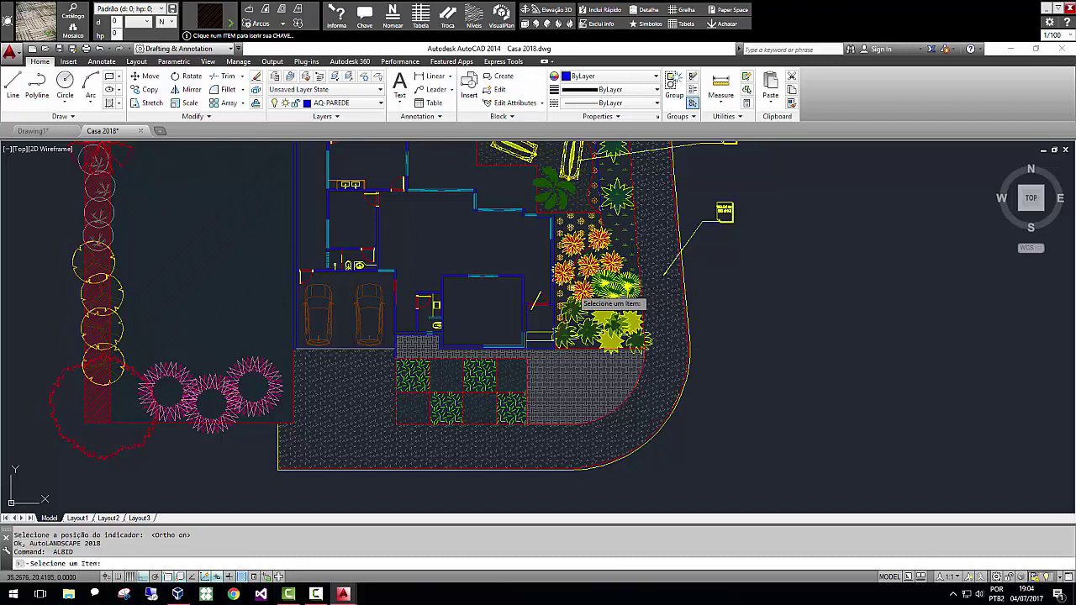
{"action": "left_click", "coordinate": [635, 343]}
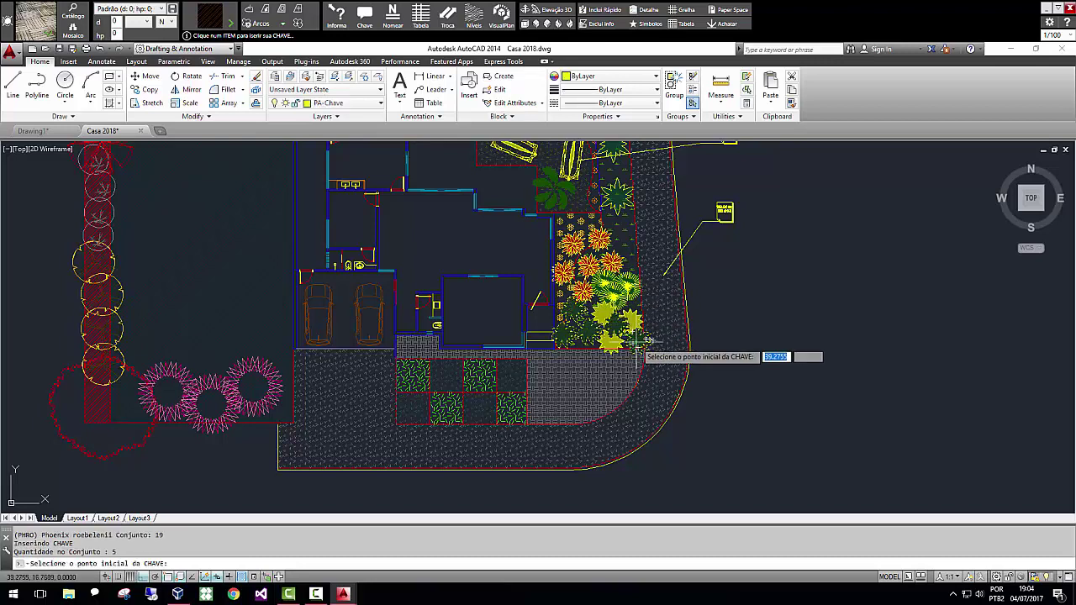
{"action": "key", "text": "Return"}
{"action": "left_click", "coordinate": [637, 353]}
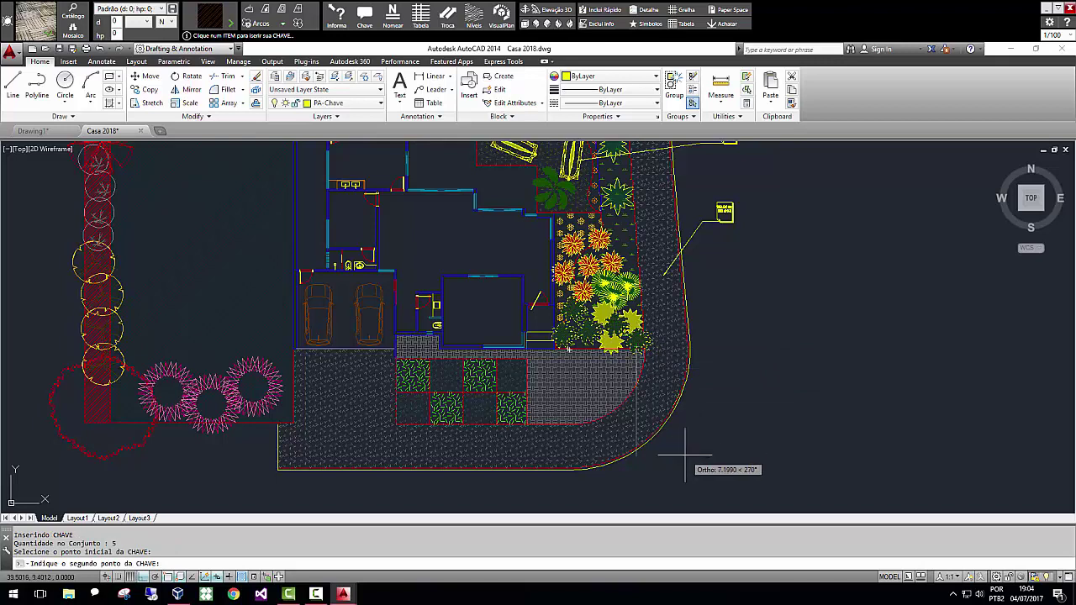
{"action": "key", "text": "F8"}
{"action": "left_click", "coordinate": [681, 454]}
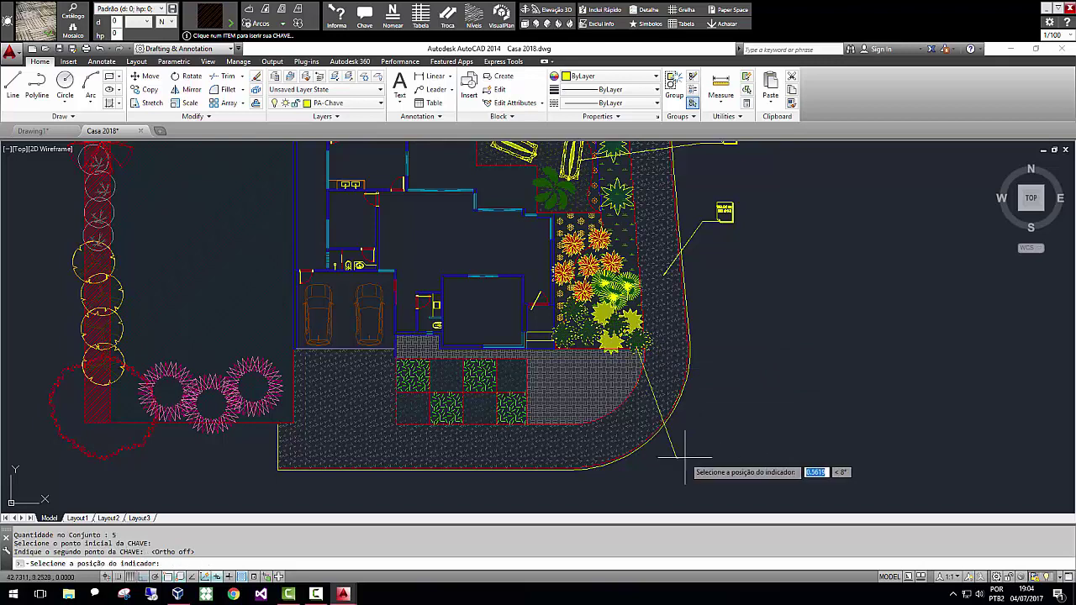
{"action": "key", "text": "F8"}
{"action": "left_click", "coordinate": [676, 458]}
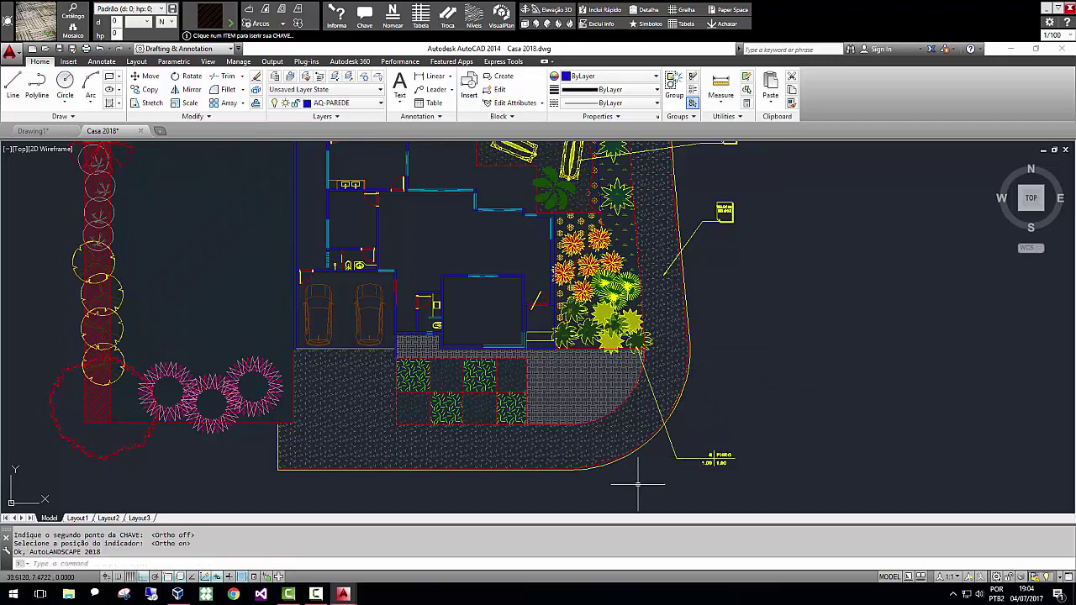
{"action": "scroll", "coordinate": [400, 423], "scroll_direction": "down", "scroll_amount": 5}
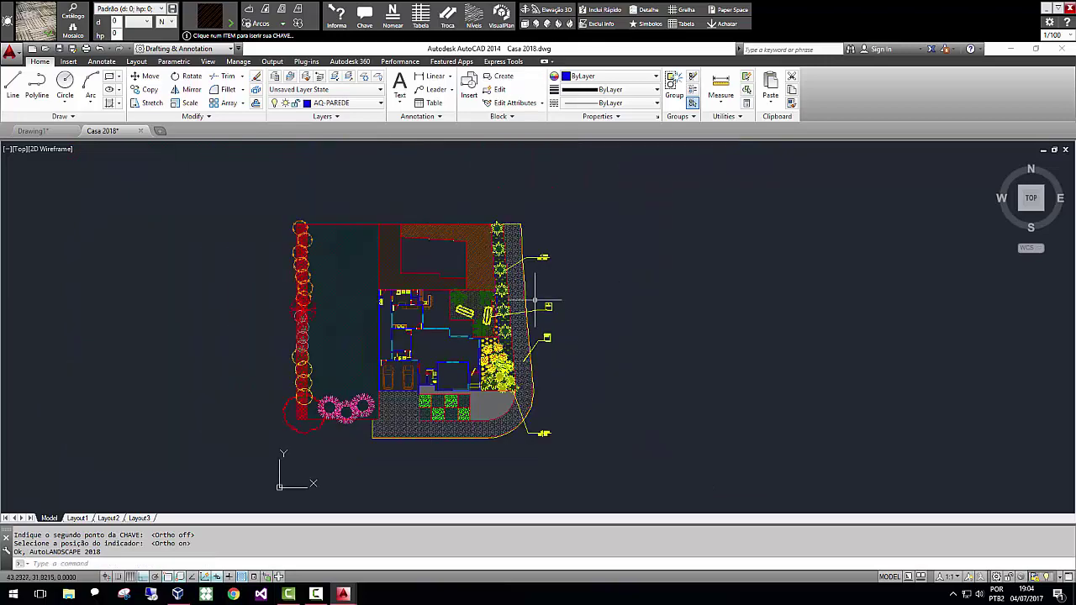
Erase the identification key and leader of the hammock nearest the east planting strip.
{"action": "scroll", "coordinate": [526, 345], "scroll_direction": "up", "scroll_amount": 4}
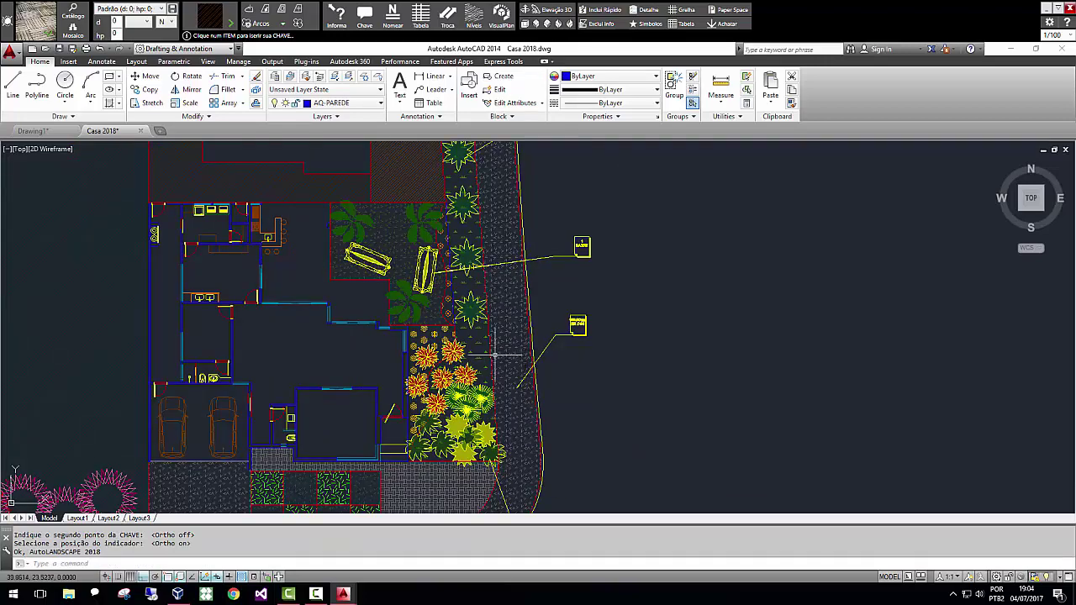
{"action": "mouse_move", "coordinate": [493, 359]}
{"action": "middle_mouse_down"}
{"action": "mouse_move", "coordinate": [610, 267]}
{"action": "mouse_move", "coordinate": [647, 263]}
{"action": "middle_mouse_up"}
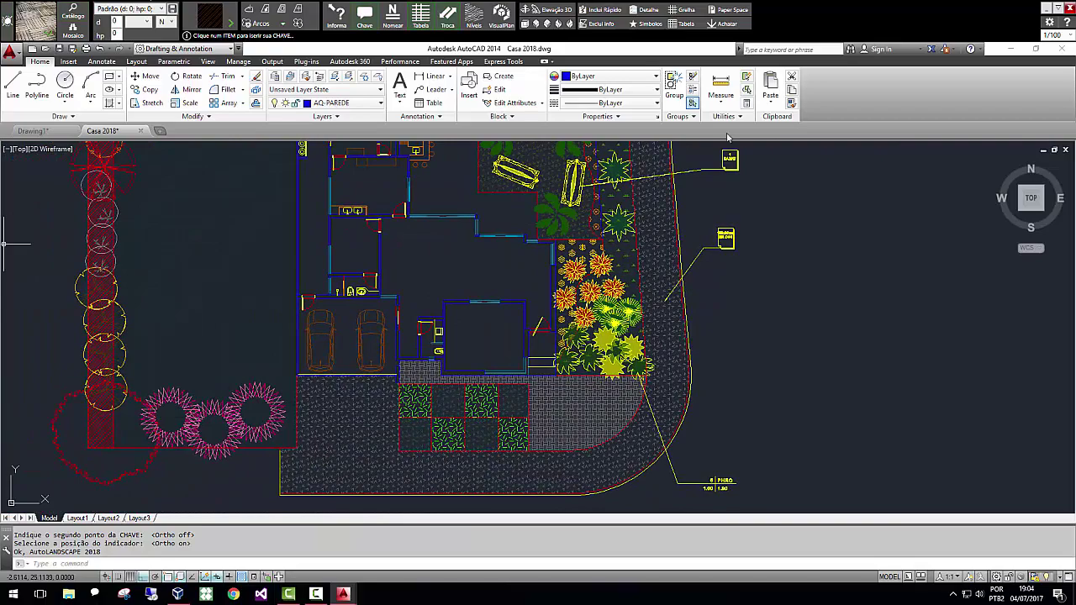
{"action": "middle_click_drag", "start_coordinate": [757, 191], "coordinate": [720, 209]}
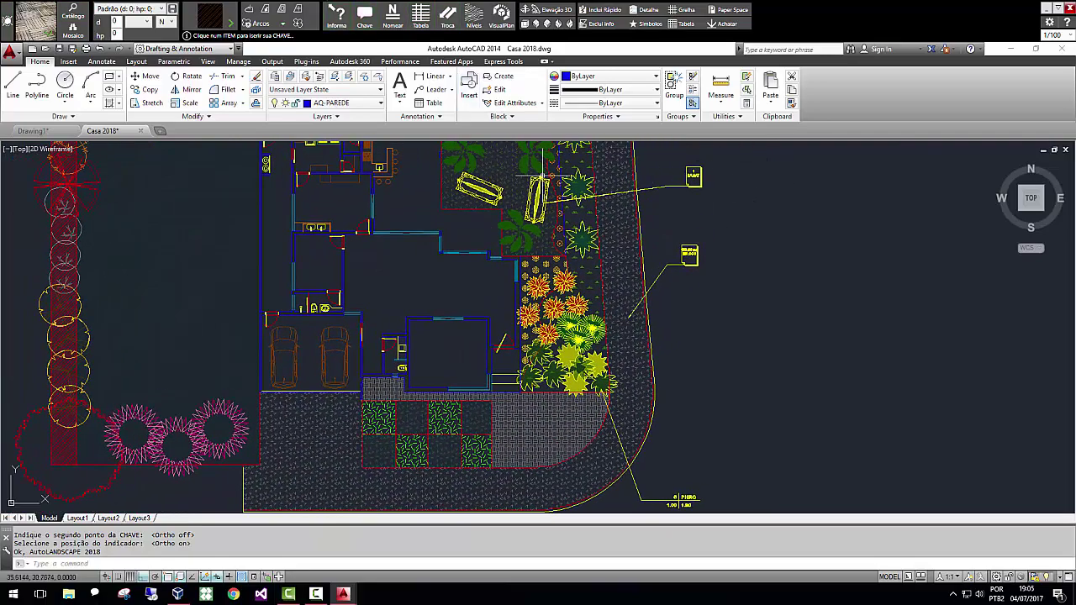
{"action": "mouse_move", "coordinate": [569, 225]}
{"action": "middle_mouse_down"}
{"action": "mouse_move", "coordinate": [569, 246]}
{"action": "mouse_move", "coordinate": [618, 164]}
{"action": "middle_mouse_up"}
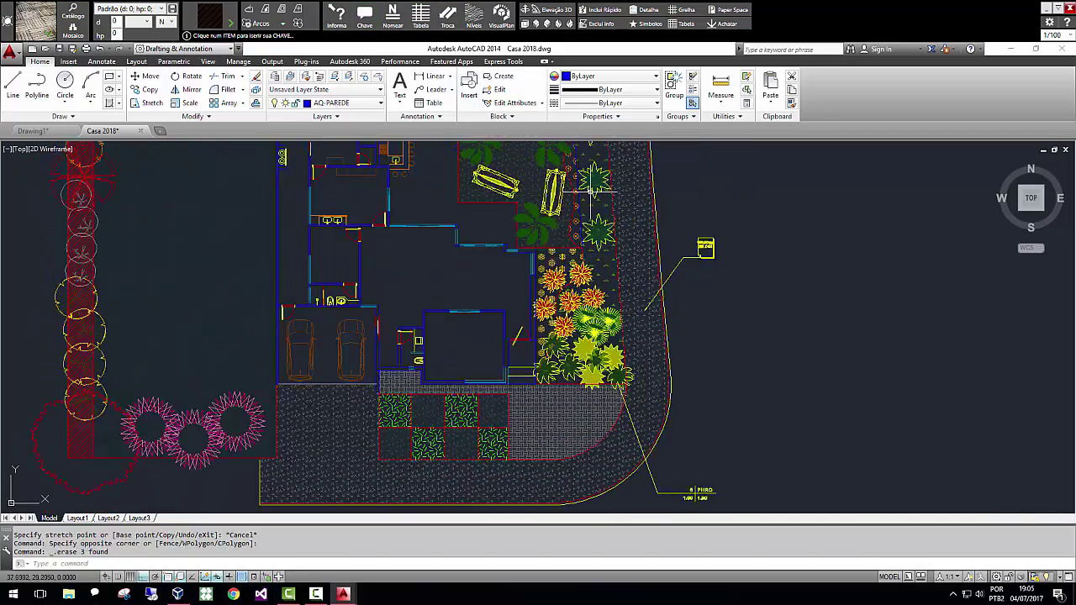
{"action": "key", "text": "Return"}
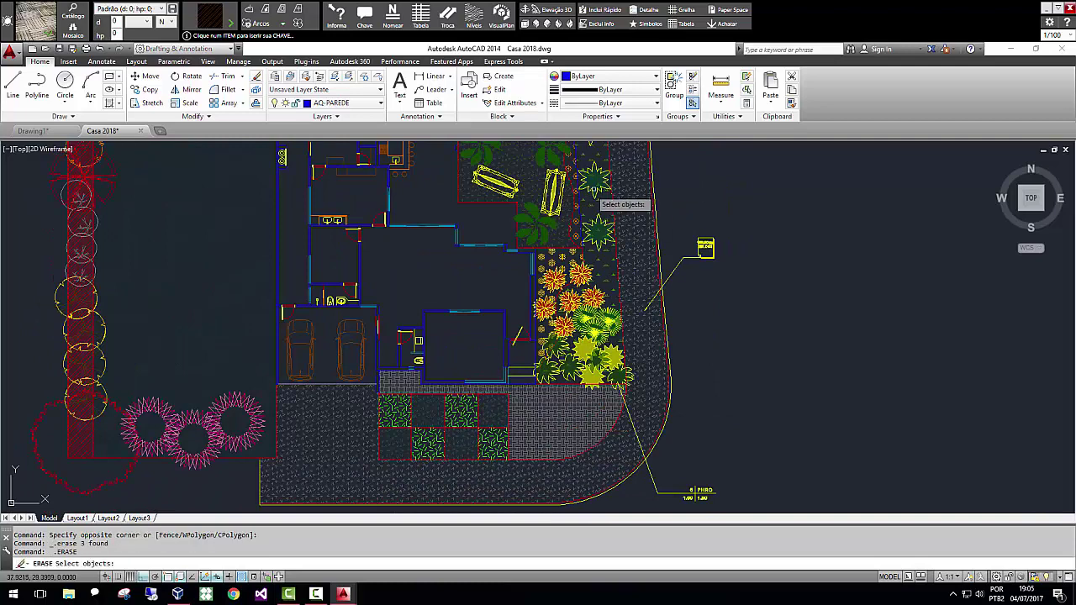
{"action": "left_click", "coordinate": [560, 211]}
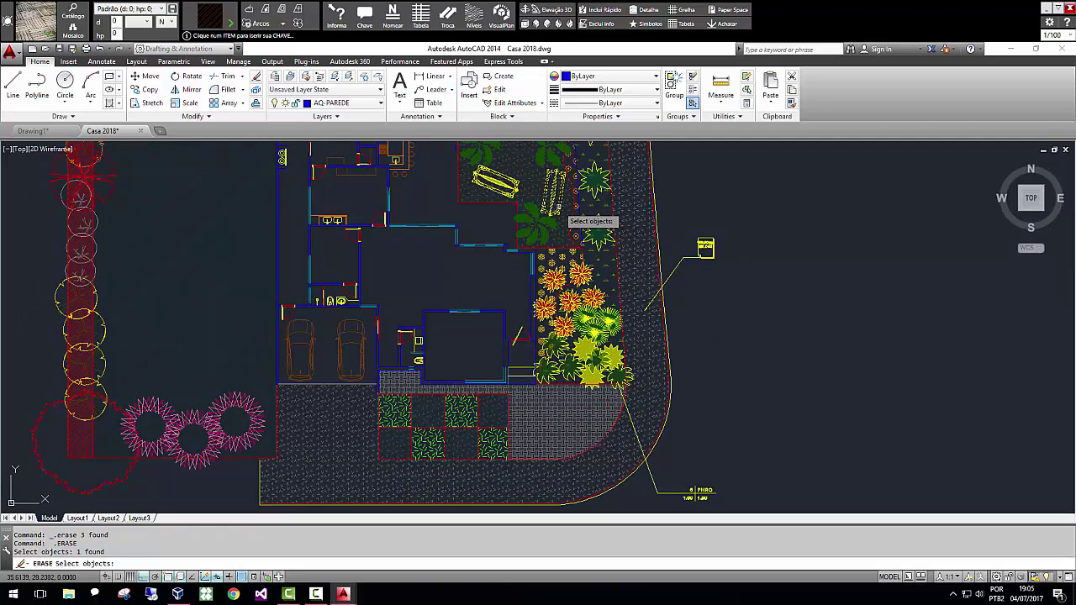
{"action": "key", "text": "Escape"}
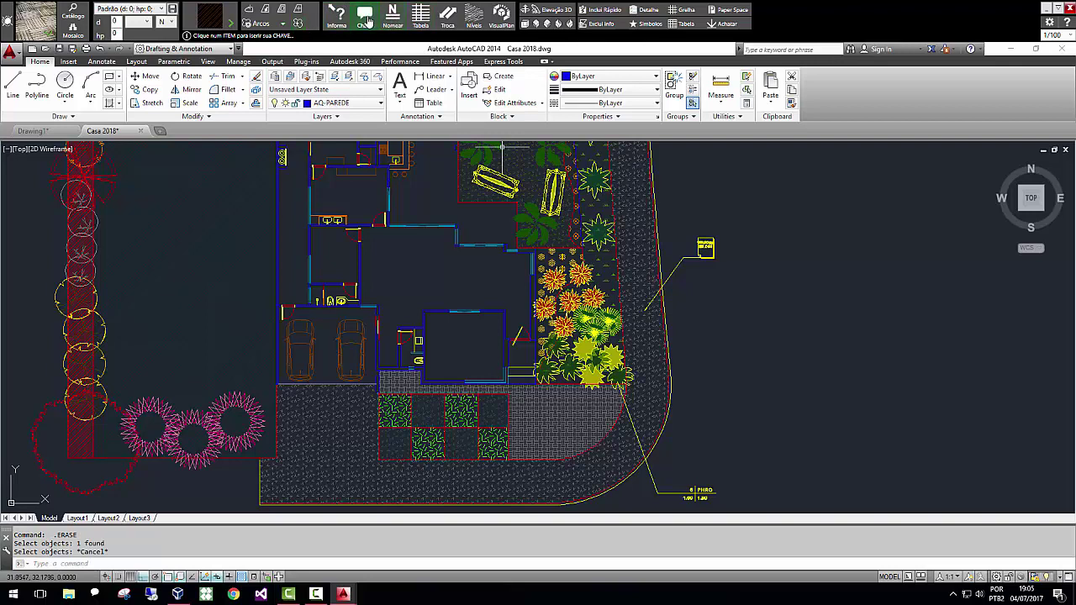
Insert a new identification key for the hammock nearest the east planting strip, running its leader diagonally northeast and ending it horizontally beyond the sidewalk.
{"action": "left_click", "coordinate": [365, 17]}
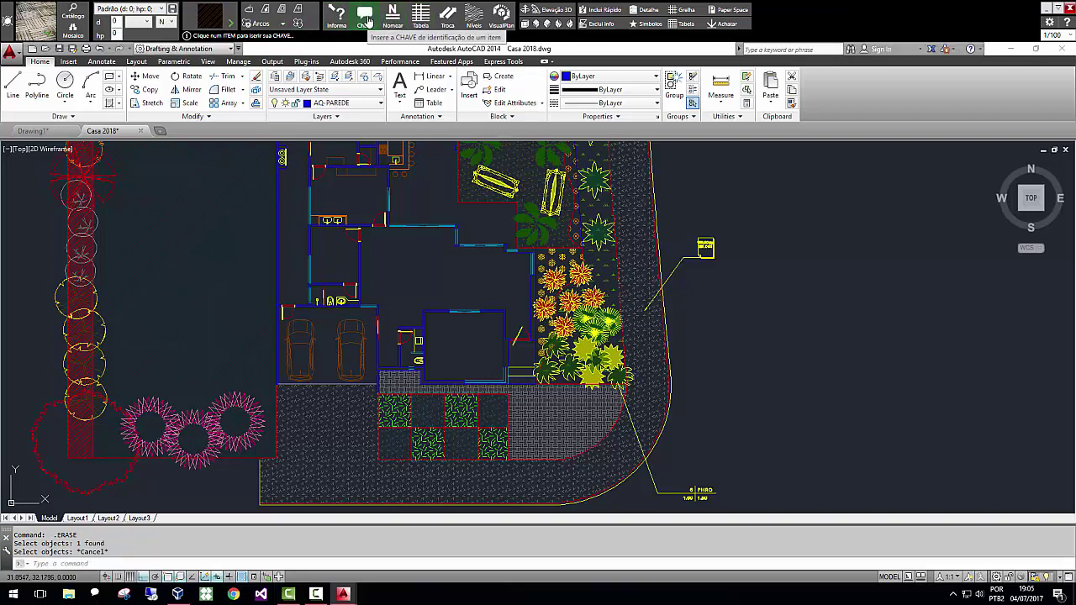
{"action": "left_click", "coordinate": [565, 204]}
{"action": "left_click", "coordinate": [567, 202]}
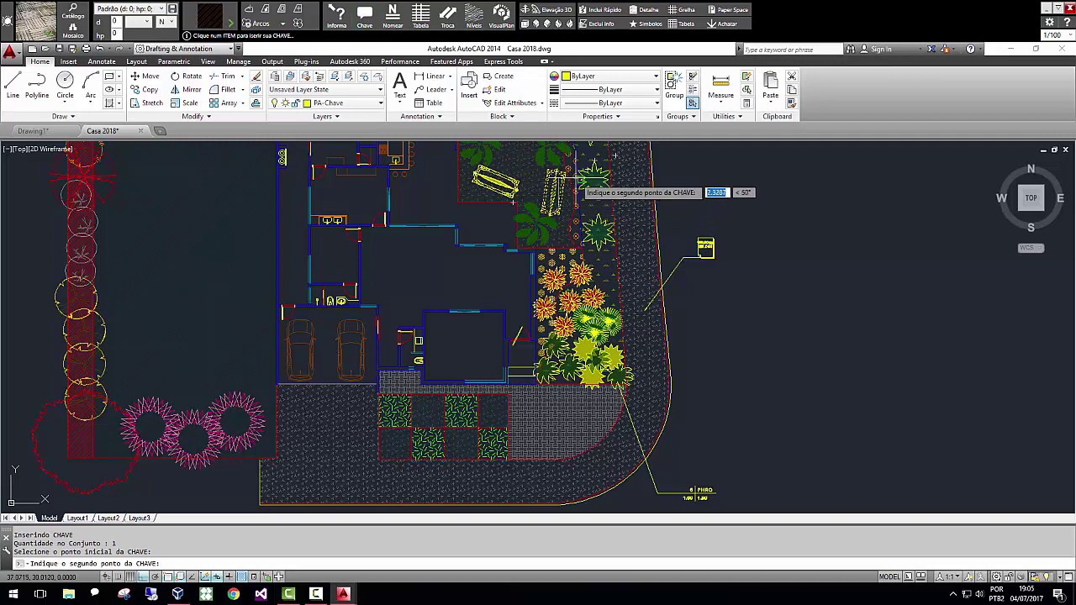
{"action": "key", "text": "F8"}
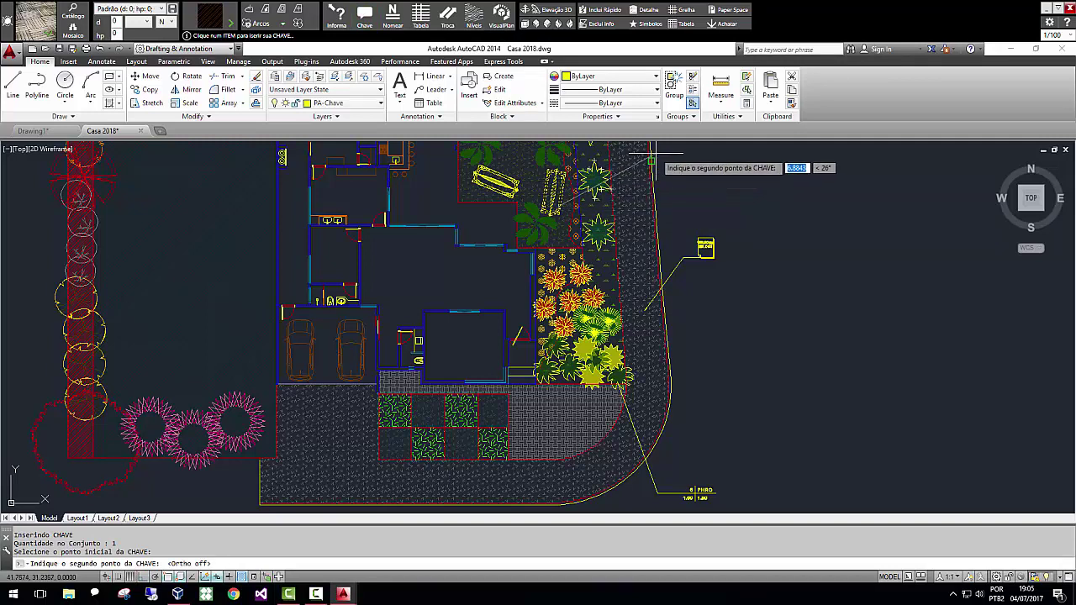
{"action": "left_click", "coordinate": [653, 155]}
{"action": "key", "text": "F8"}
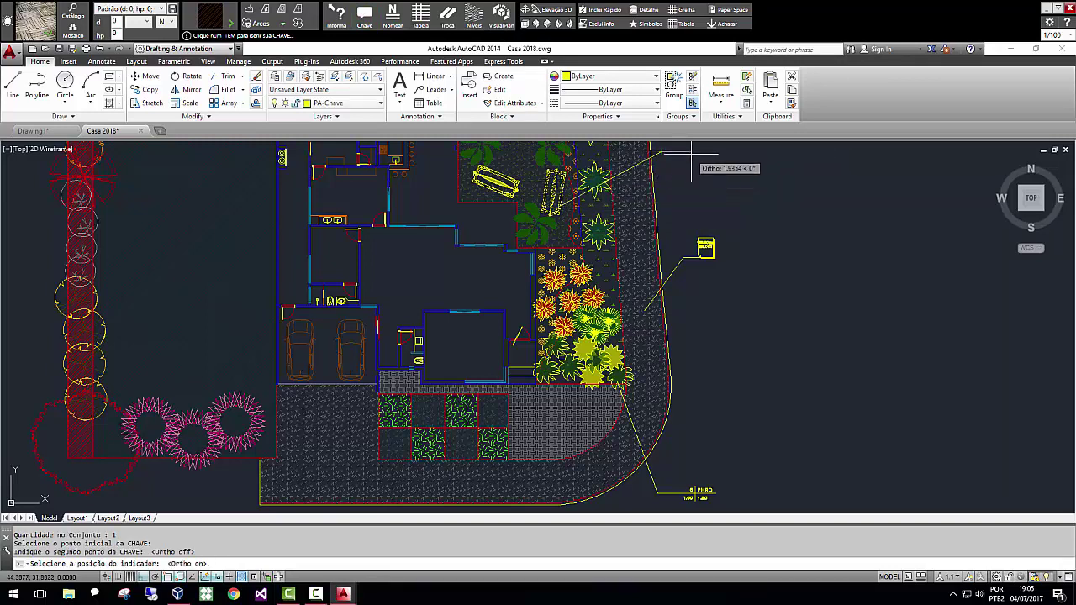
{"action": "left_click", "coordinate": [691, 154]}
{"action": "key", "text": "Escape"}
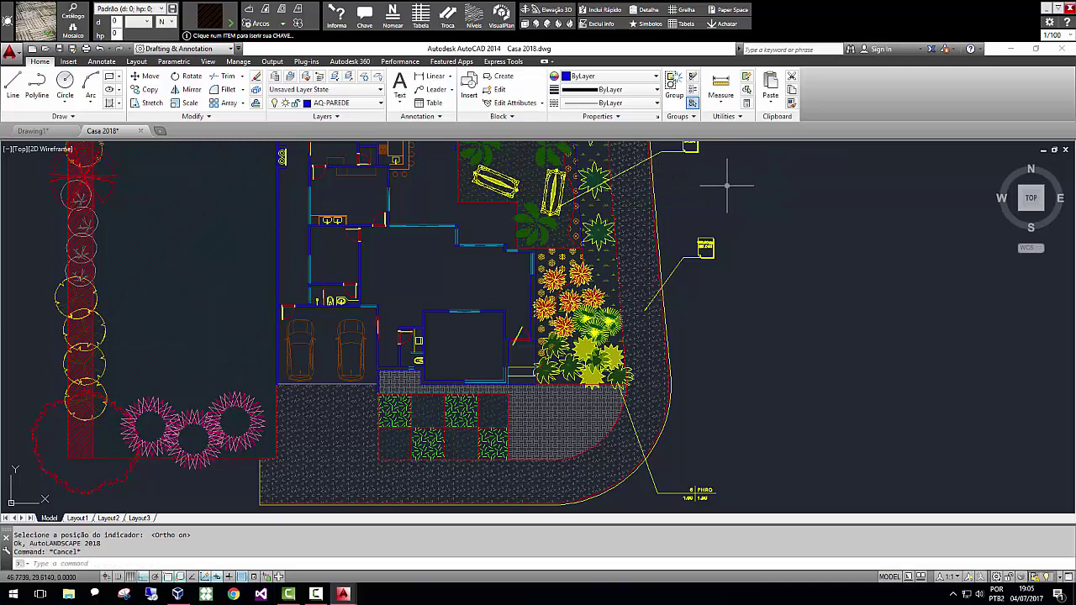
Run Quantifica e Gera Legenda on the whole garden plan, selecting everything inside a window around the lot and its keys.
{"action": "middle_click_drag", "start_coordinate": [757, 348], "coordinate": [788, 307]}
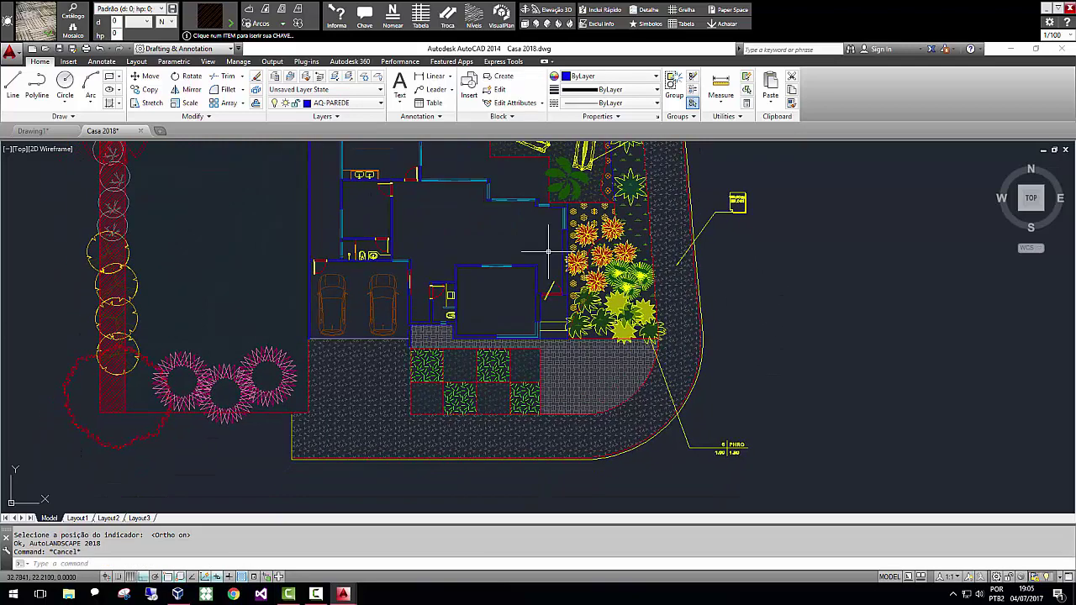
{"action": "middle_click_drag", "start_coordinate": [550, 315], "coordinate": [579, 420]}
{"action": "scroll", "coordinate": [539, 318], "scroll_direction": "down", "scroll_amount": 4}
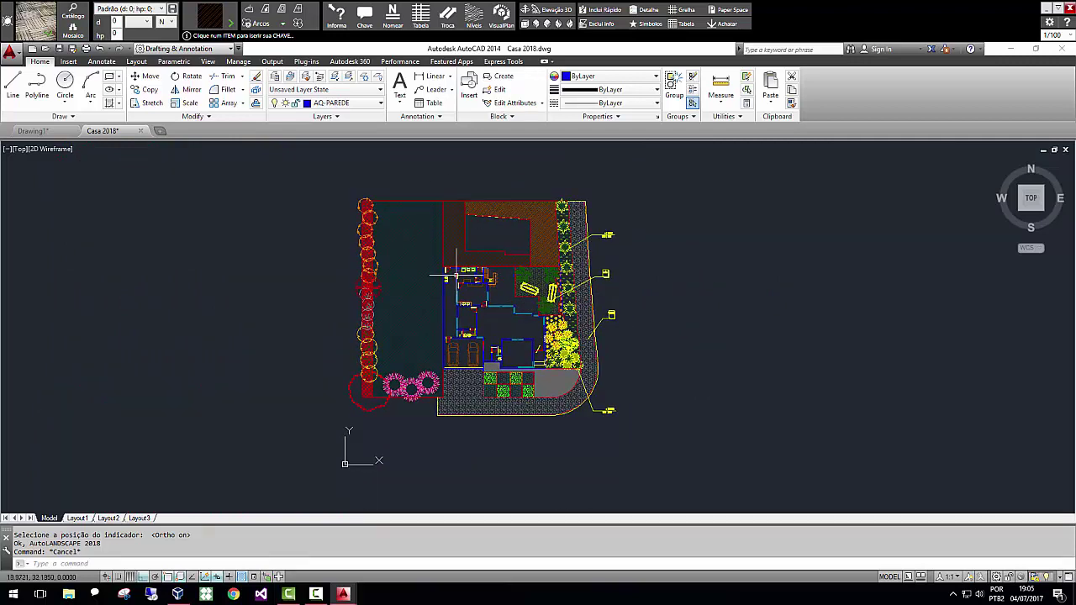
{"action": "left_click", "coordinate": [420, 20]}
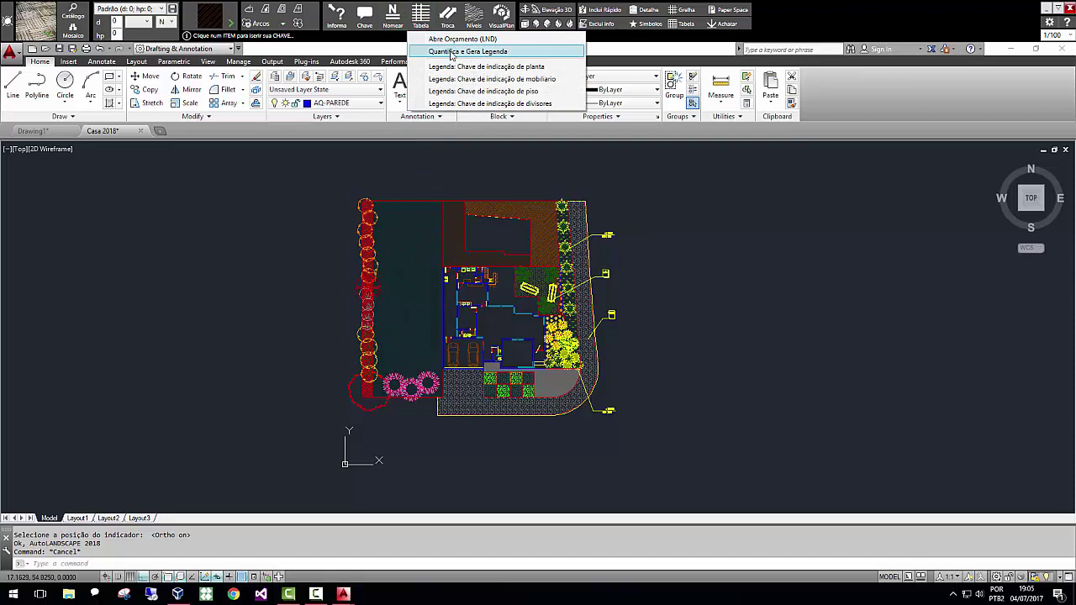
{"action": "left_click", "coordinate": [519, 56]}
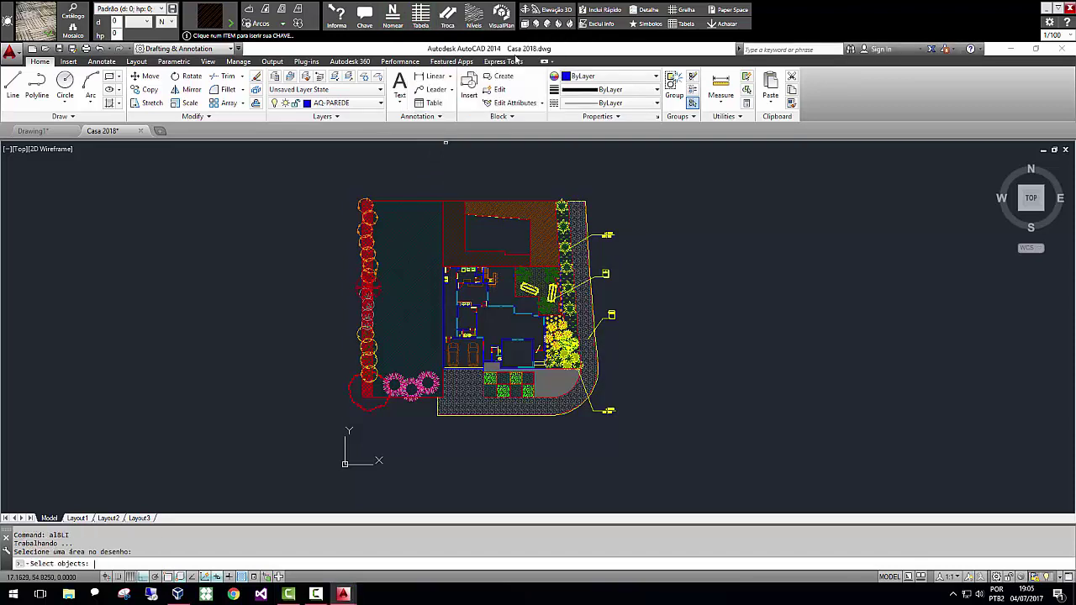
{"action": "left_click", "coordinate": [665, 440]}
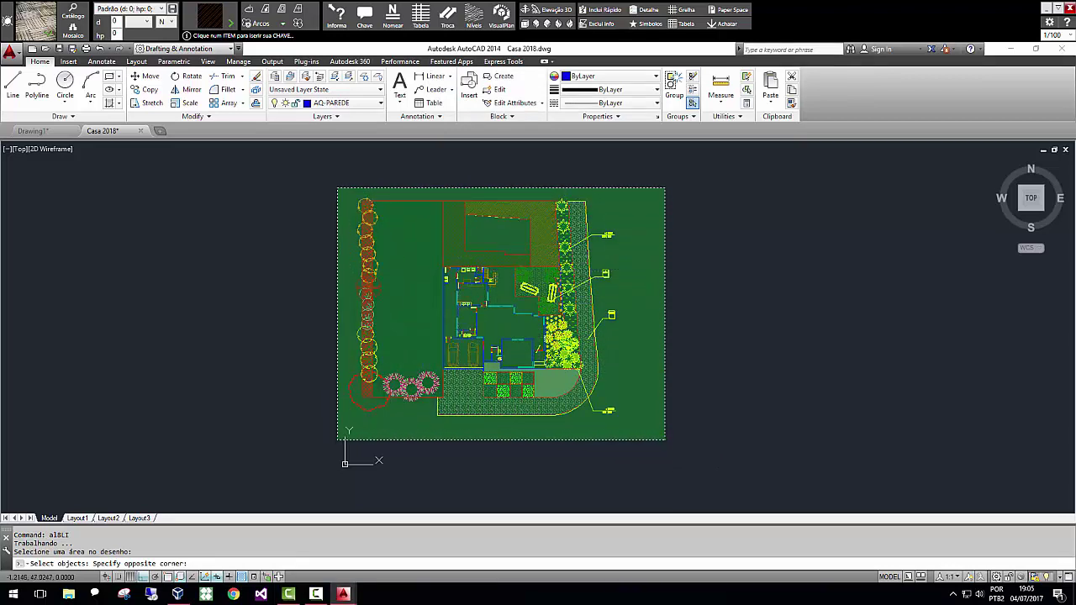
{"action": "left_click", "coordinate": [337, 187]}
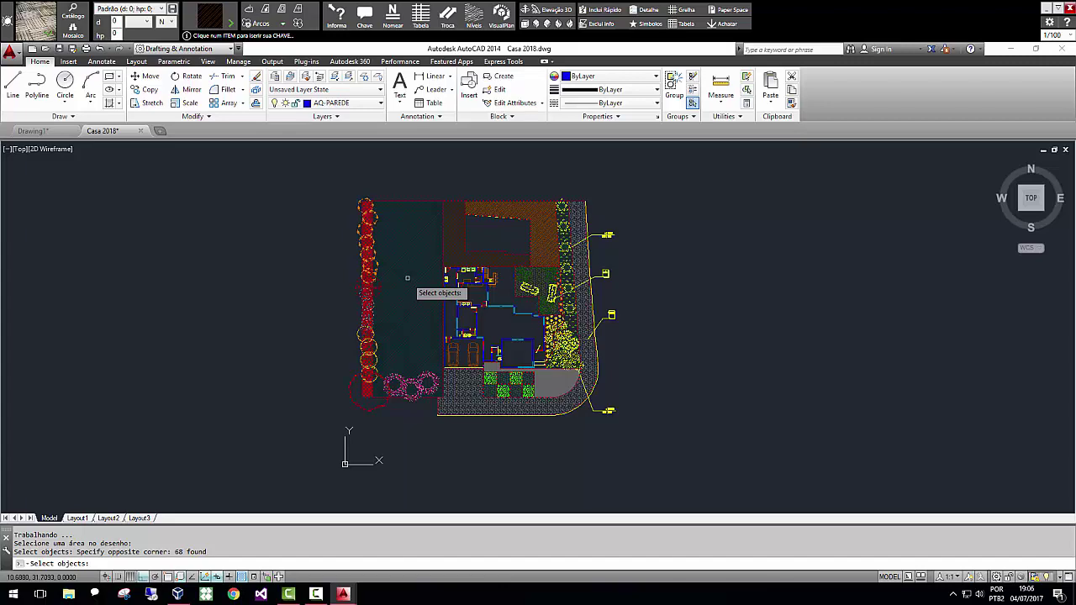
{"action": "key", "text": "Return"}
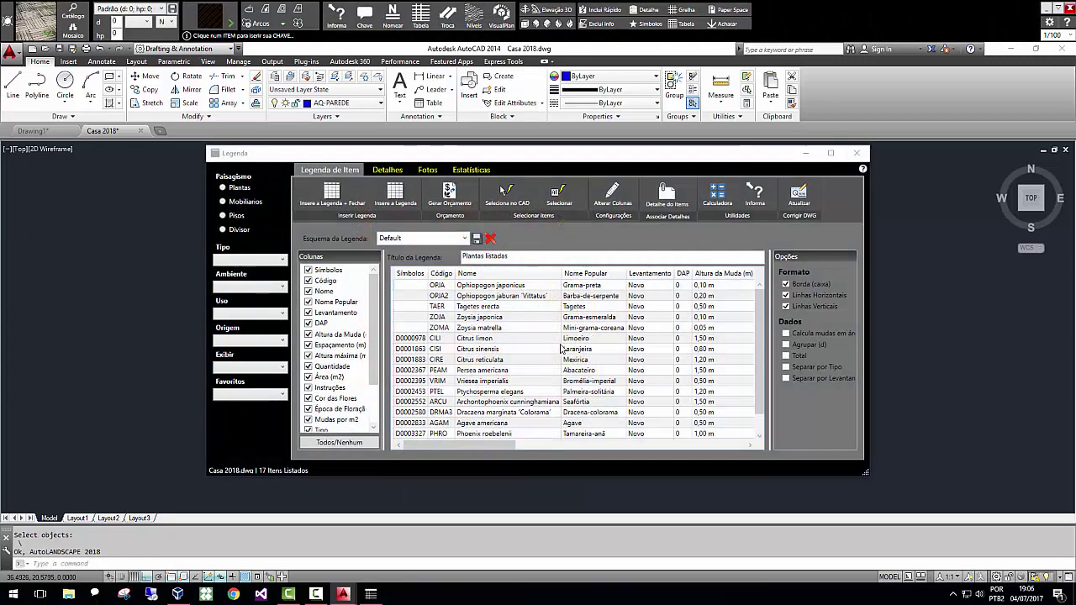
Enlarge the legend window, review the plant, furniture (Mobiliários), floor (Pisos) and divider (Divisor) lists, and close it.
{"action": "left_click_drag", "start_coordinate": [866, 473], "coordinate": [934, 530]}
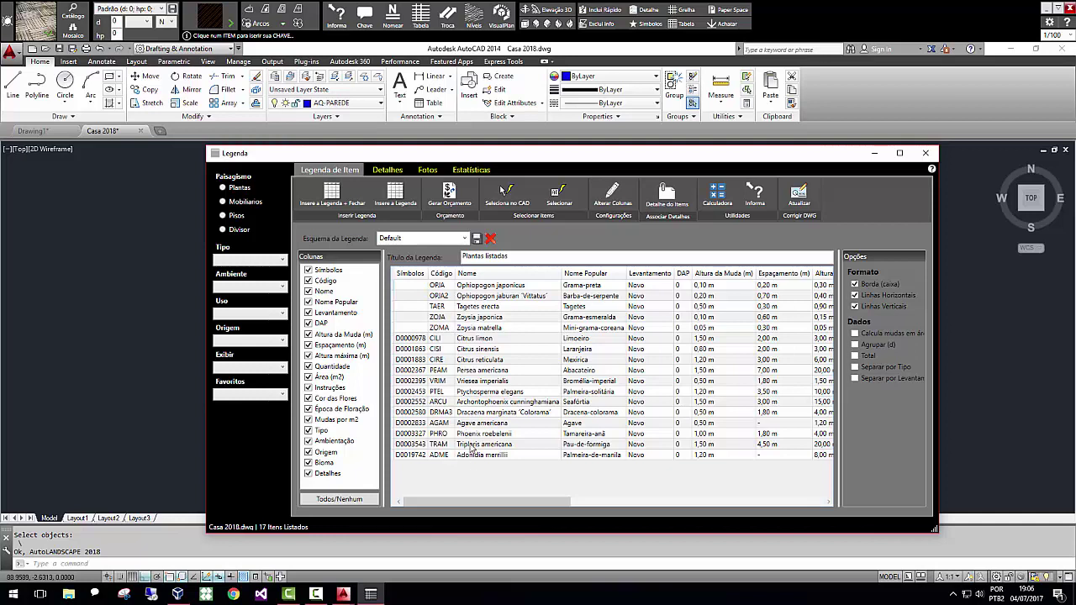
{"action": "left_click", "coordinate": [244, 203]}
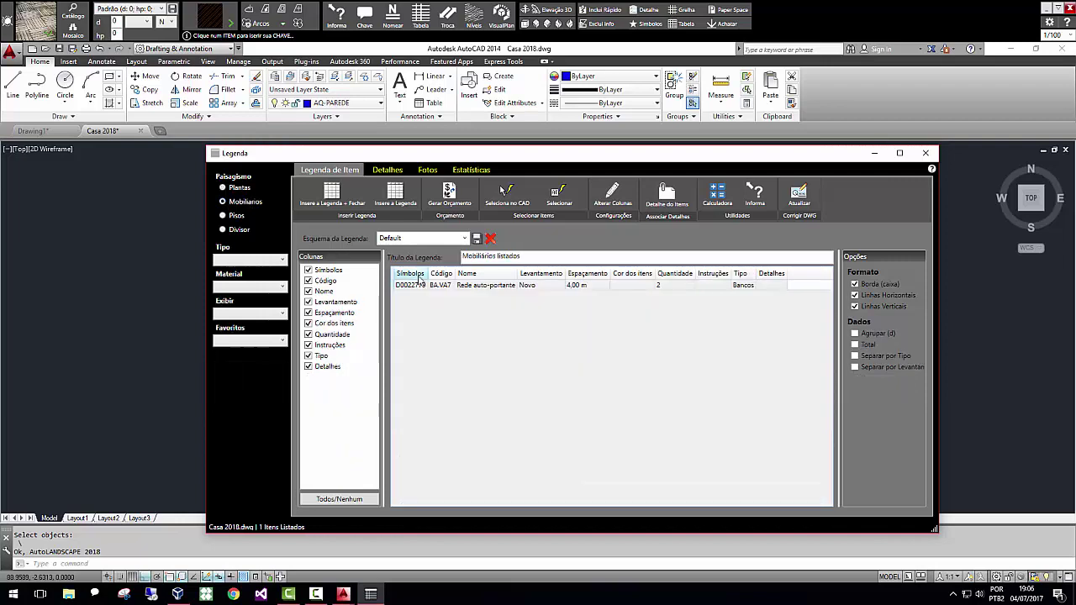
{"action": "left_click", "coordinate": [232, 216]}
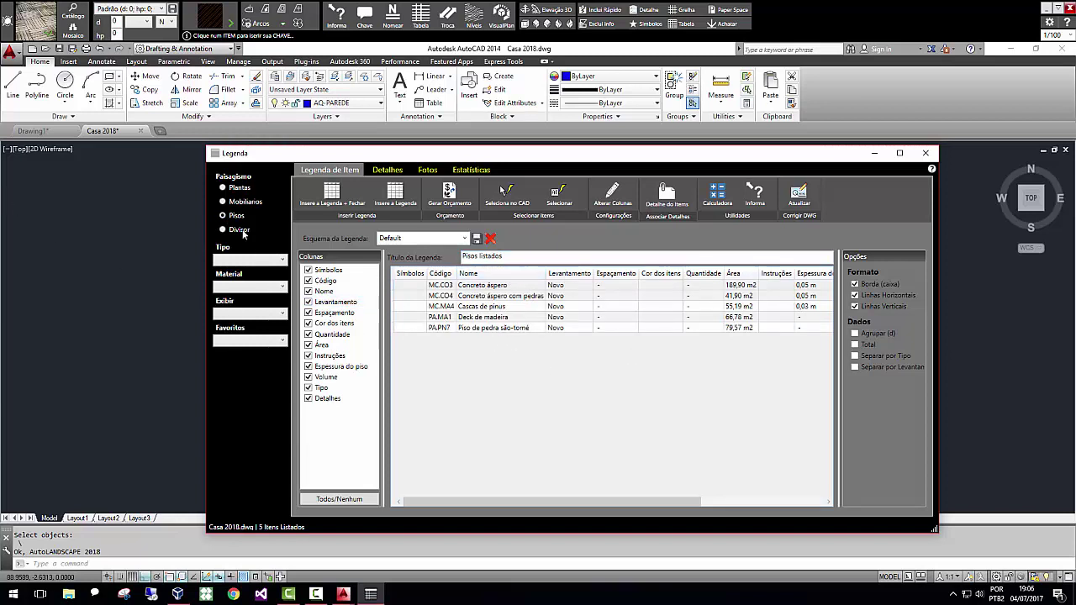
{"action": "left_click", "coordinate": [223, 229]}
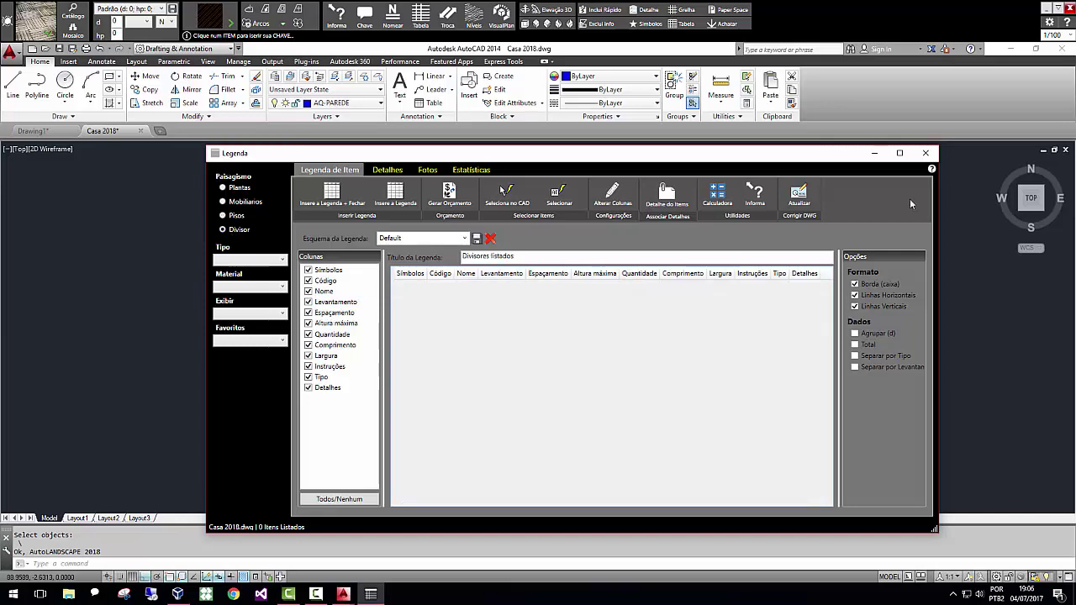
{"action": "left_click", "coordinate": [926, 154]}
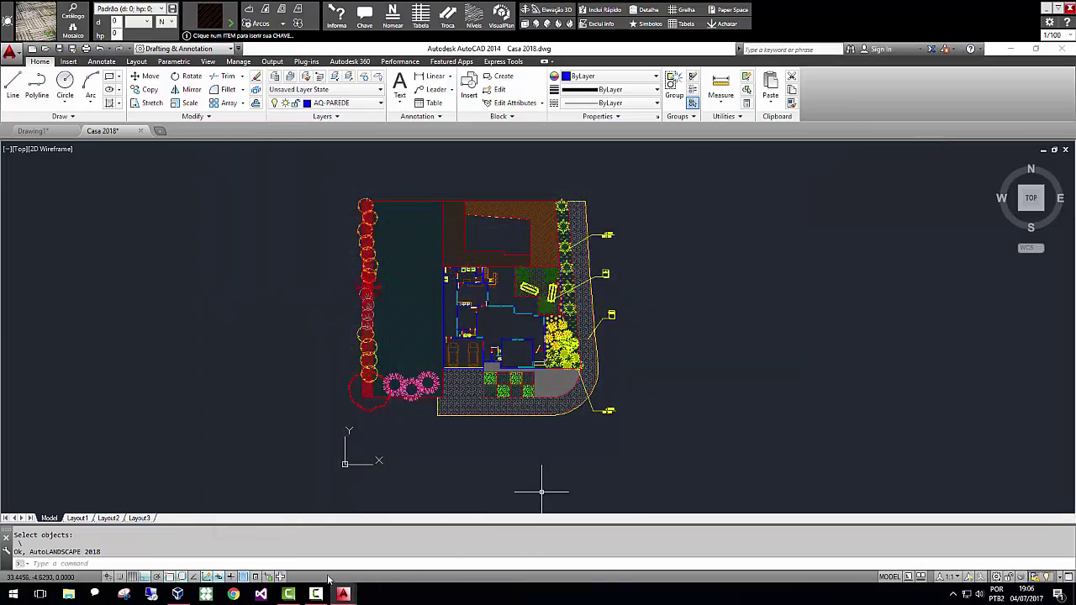
Draw a polyline from the palm strip's northwest corner along the north, west and south lot boundaries, ending at the garage's front corner.
{"action": "scroll", "coordinate": [542, 492], "scroll_direction": "up", "scroll_amount": 4}
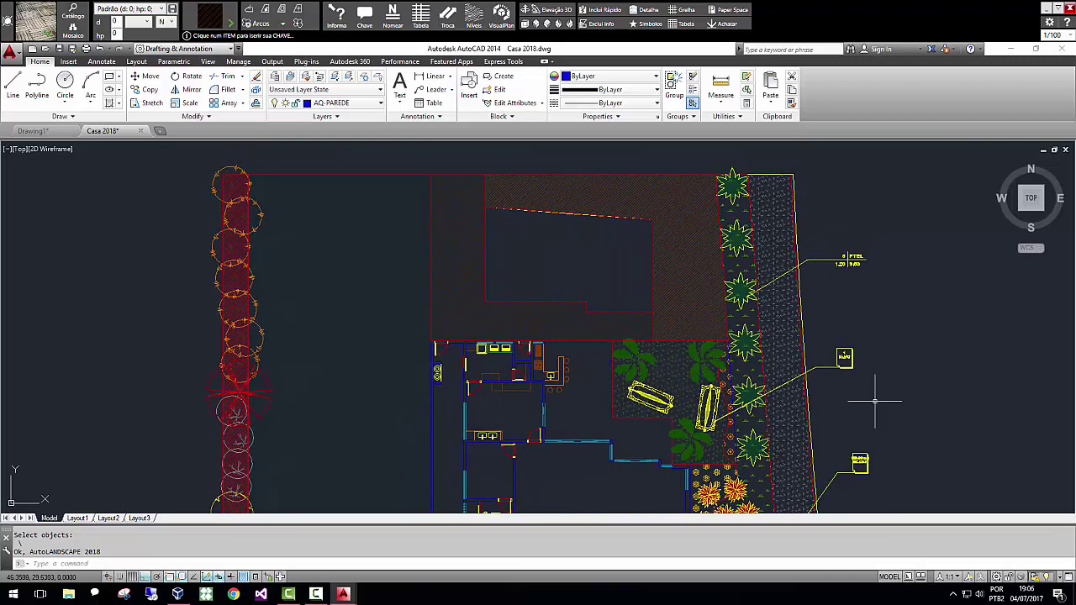
{"action": "scroll", "coordinate": [740, 262], "scroll_direction": "down", "scroll_amount": 2}
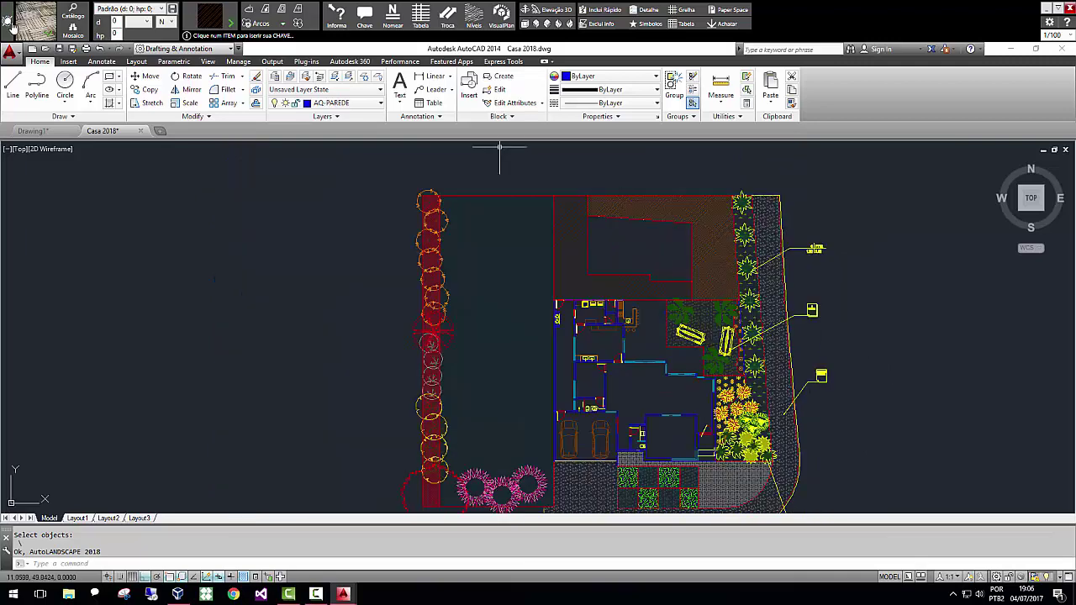
{"action": "left_click", "coordinate": [37, 84]}
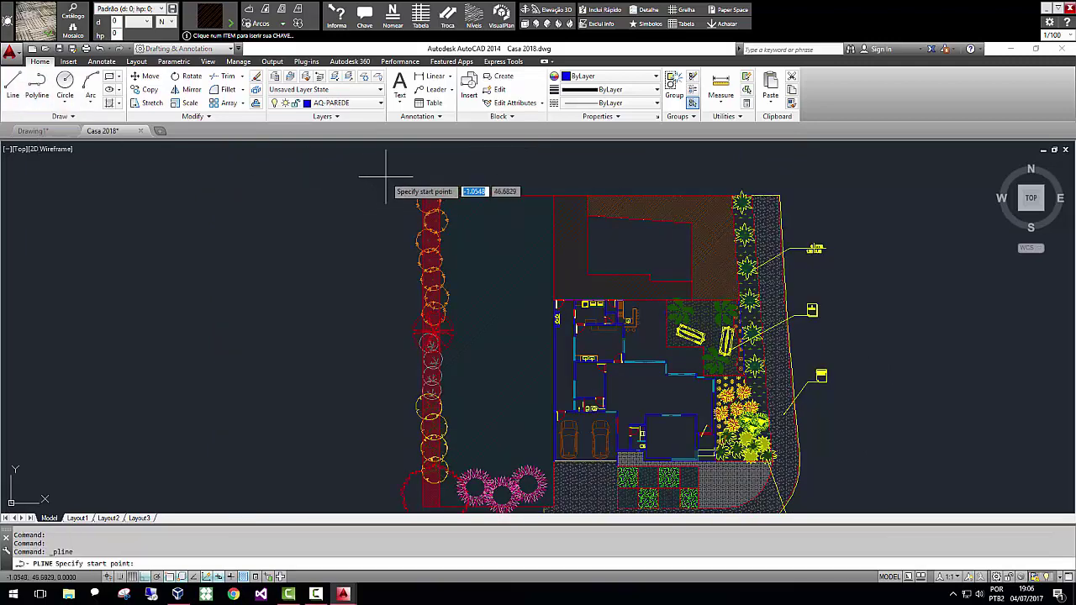
{"action": "scroll", "coordinate": [753, 201], "scroll_direction": "up", "scroll_amount": 3}
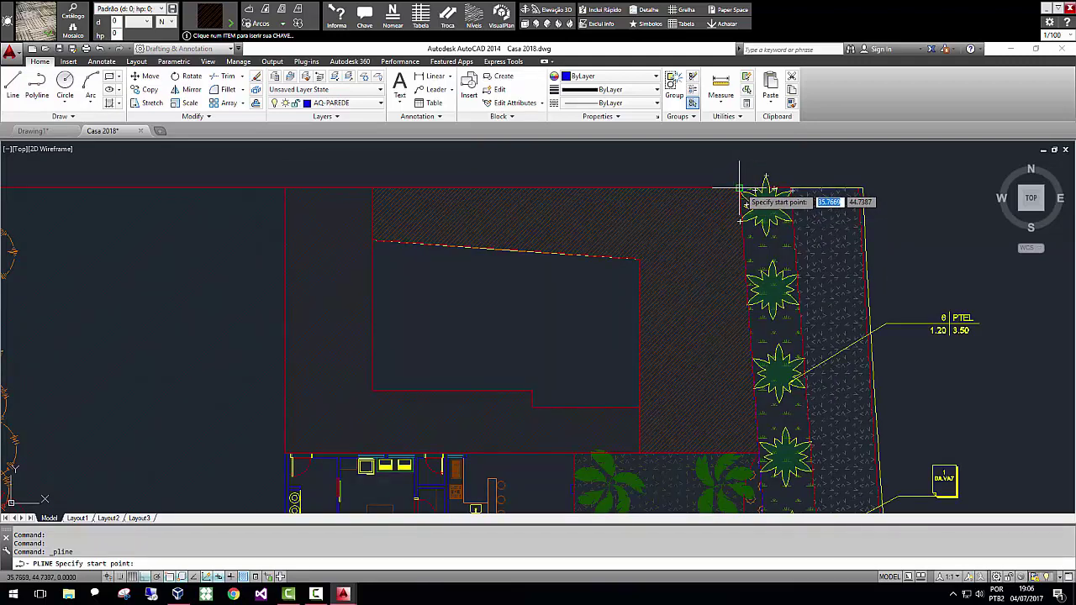
{"action": "left_click", "coordinate": [753, 193]}
{"action": "scroll", "coordinate": [755, 200], "scroll_direction": "down", "scroll_amount": 3}
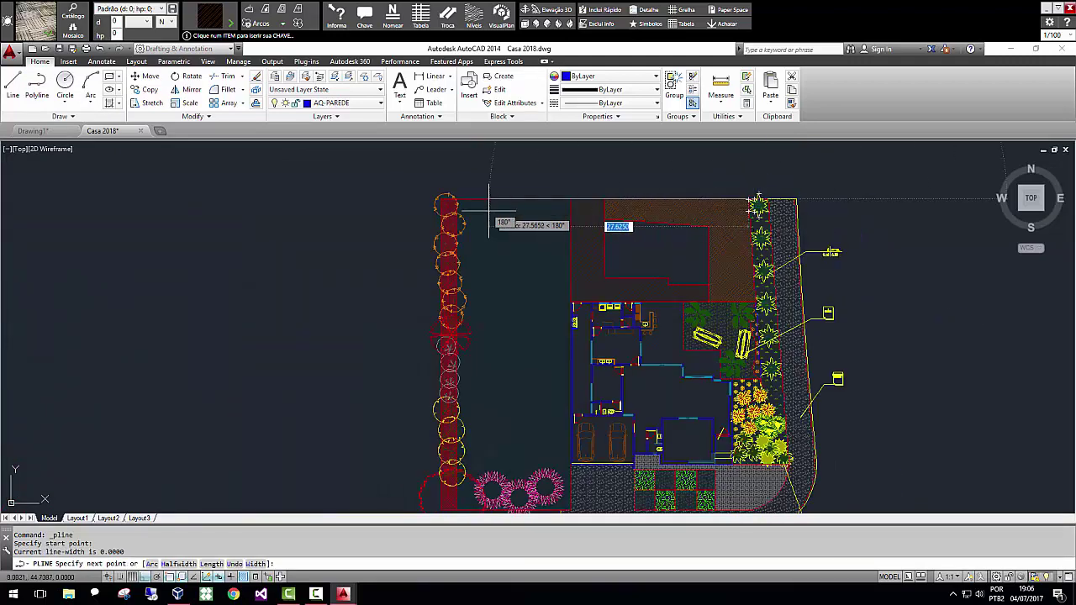
{"action": "left_click", "coordinate": [440, 200]}
{"action": "scroll", "coordinate": [441, 200], "scroll_direction": "down", "scroll_amount": 3}
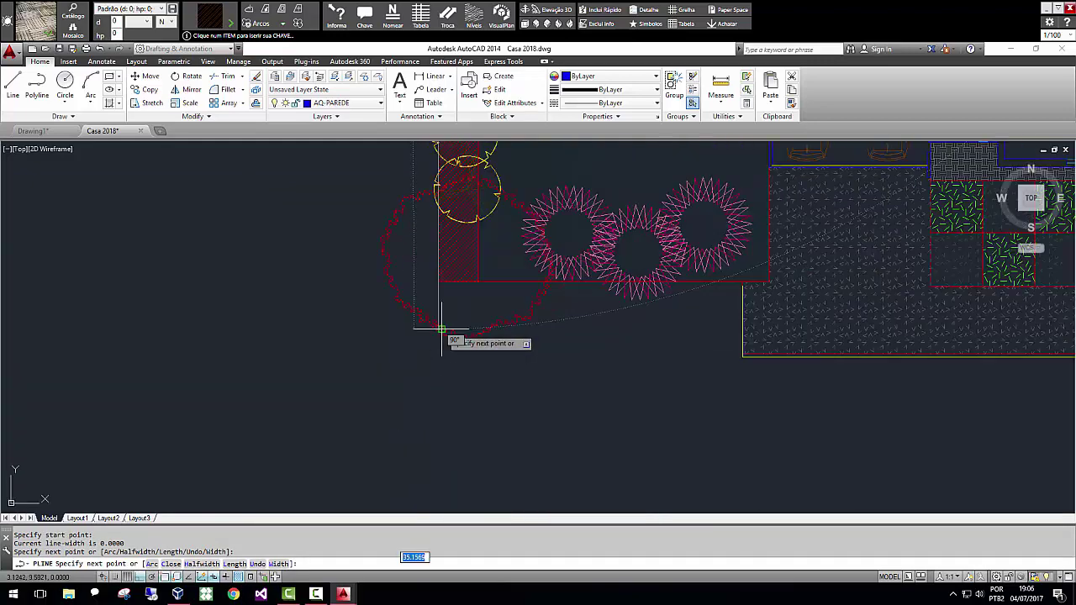
{"action": "left_click", "coordinate": [441, 282]}
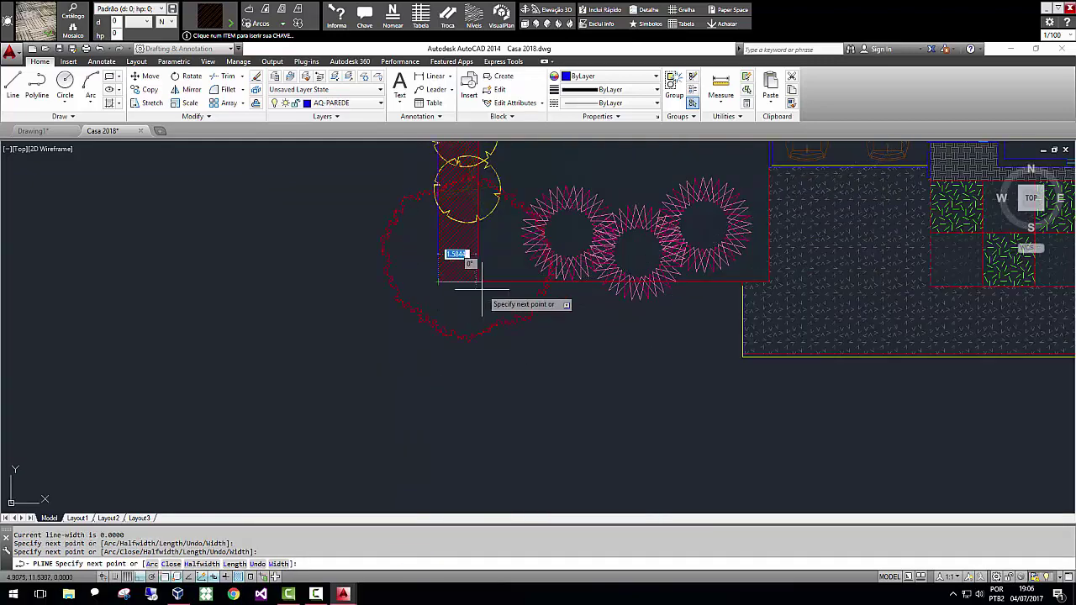
{"action": "left_click", "coordinate": [768, 282]}
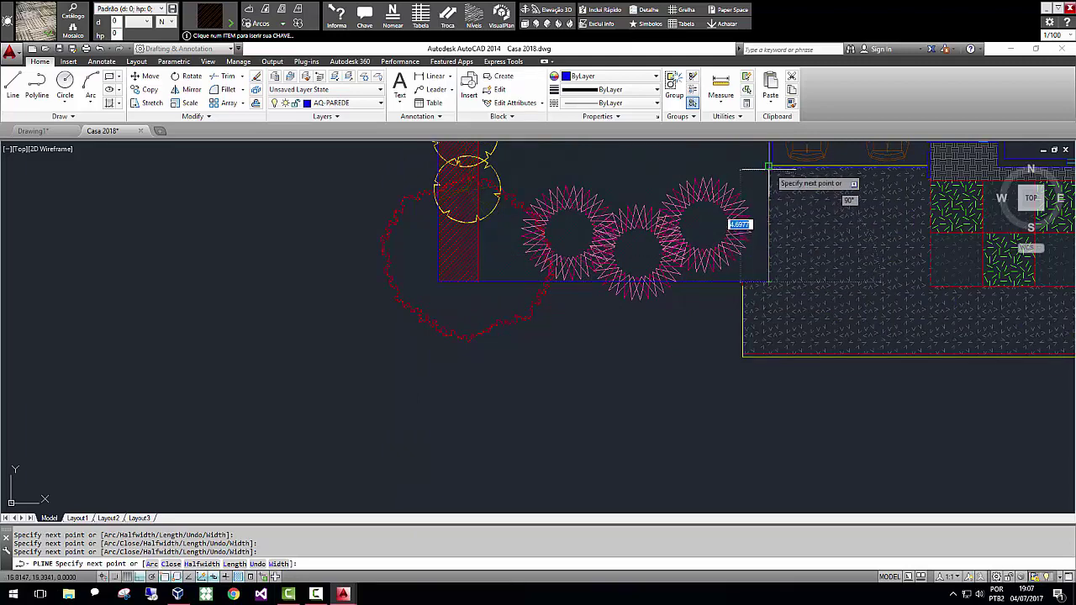
{"action": "left_click", "coordinate": [768, 165]}
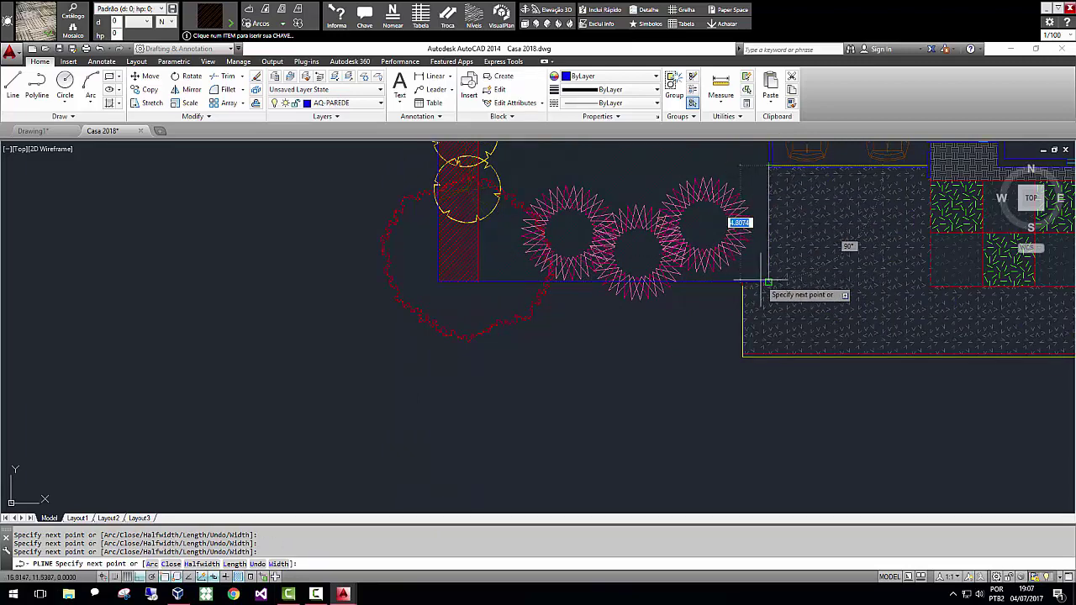
{"action": "key", "text": "Escape"}
Draw a second polyline from the palm strip's northwest corner south along its west edge, ending westward at the house wall below the hammocks.
{"action": "scroll", "coordinate": [669, 403], "scroll_direction": "down", "scroll_amount": 8}
{"action": "scroll", "coordinate": [753, 303], "scroll_direction": "up", "scroll_amount": 8}
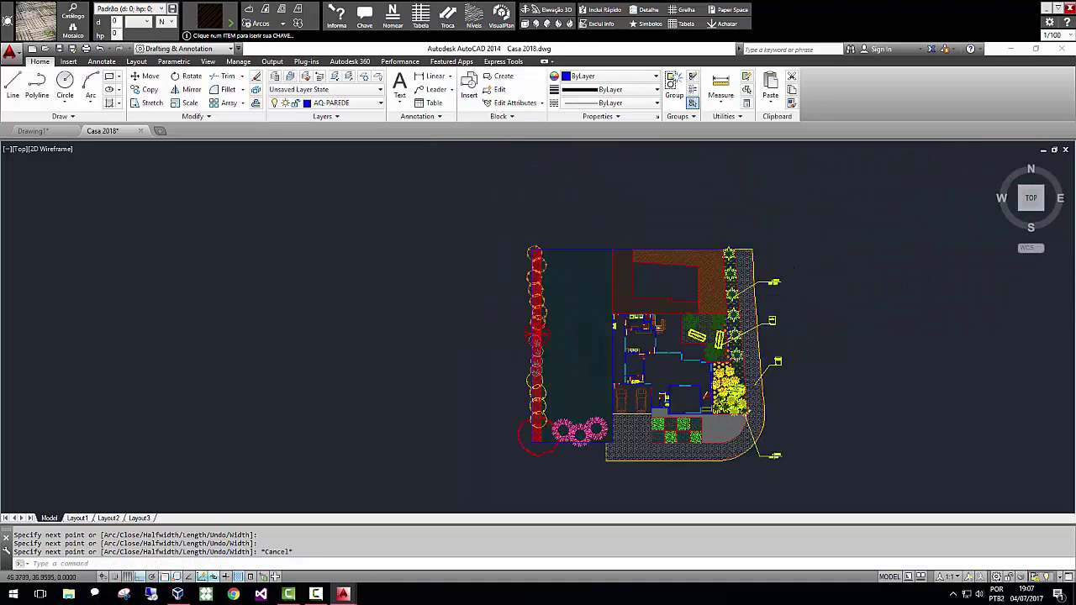
{"action": "key", "text": "Return"}
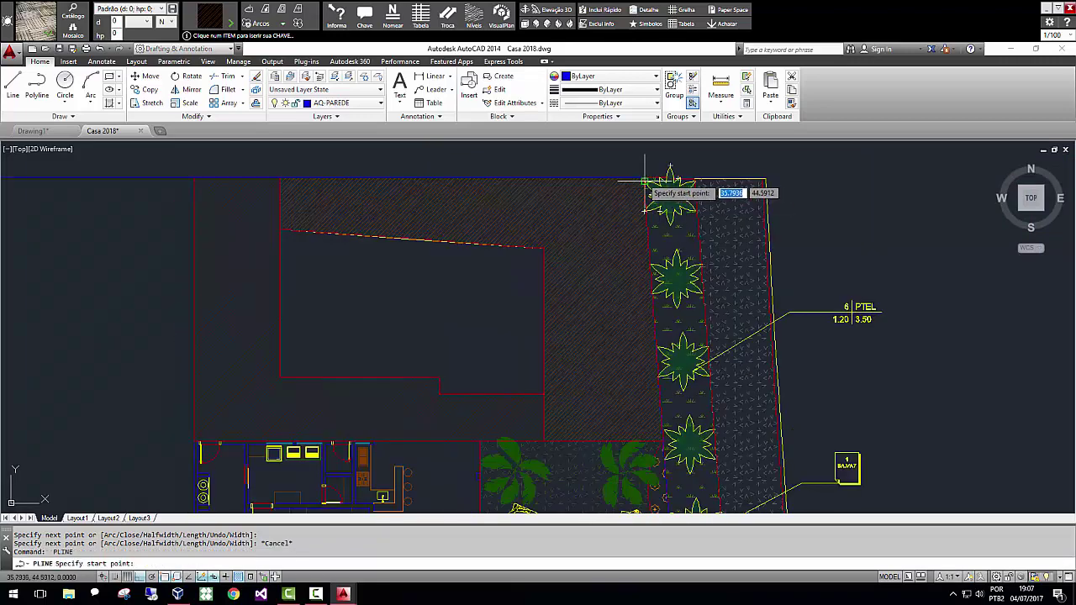
{"action": "left_click", "coordinate": [645, 179]}
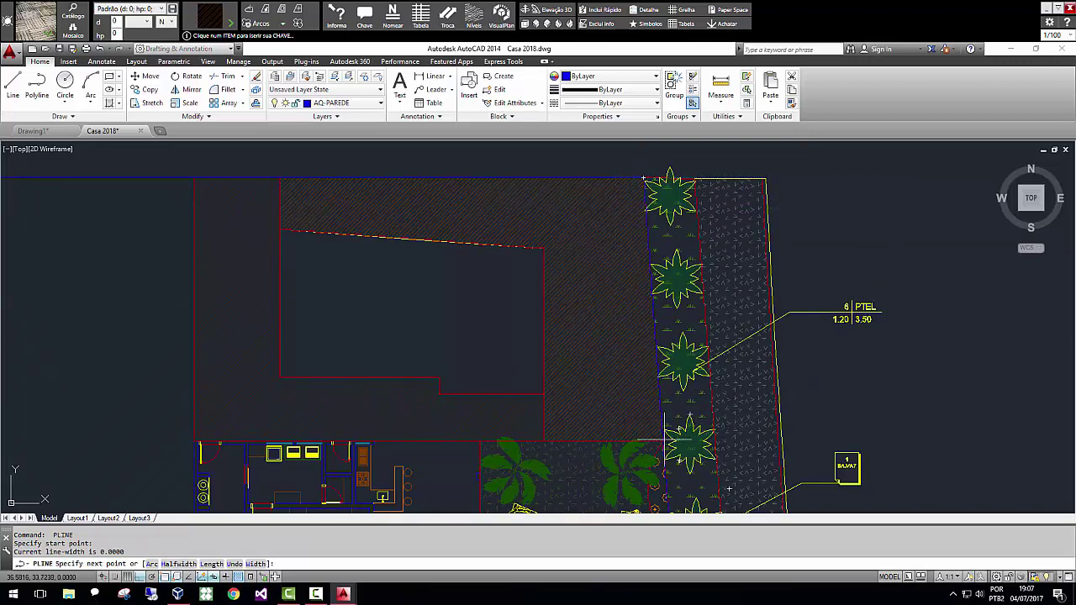
{"action": "left_click", "coordinate": [664, 440]}
{"action": "scroll", "coordinate": [669, 450], "scroll_direction": "down", "scroll_amount": 4}
{"action": "scroll", "coordinate": [673, 459], "scroll_direction": "up", "scroll_amount": 6}
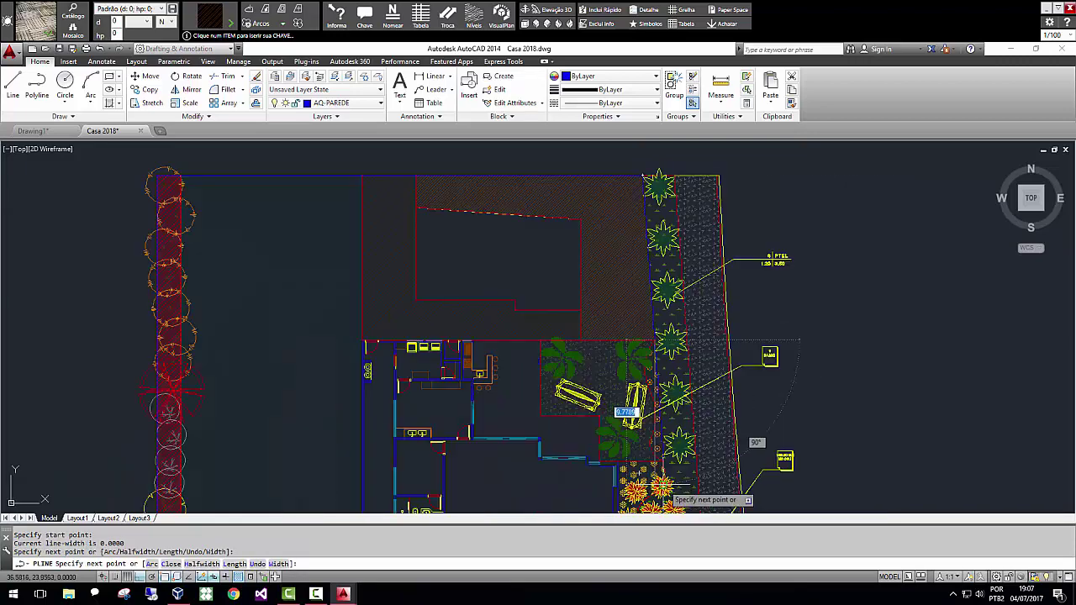
{"action": "left_click", "coordinate": [662, 426]}
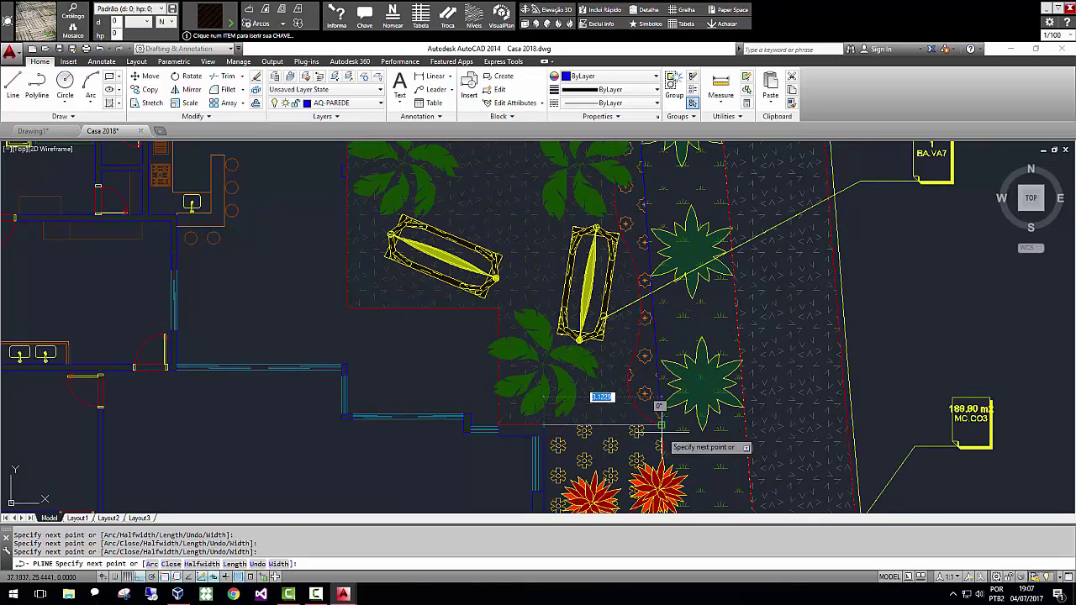
{"action": "key", "text": "Escape"}
{"action": "scroll", "coordinate": [593, 300], "scroll_direction": "down", "scroll_amount": 6}
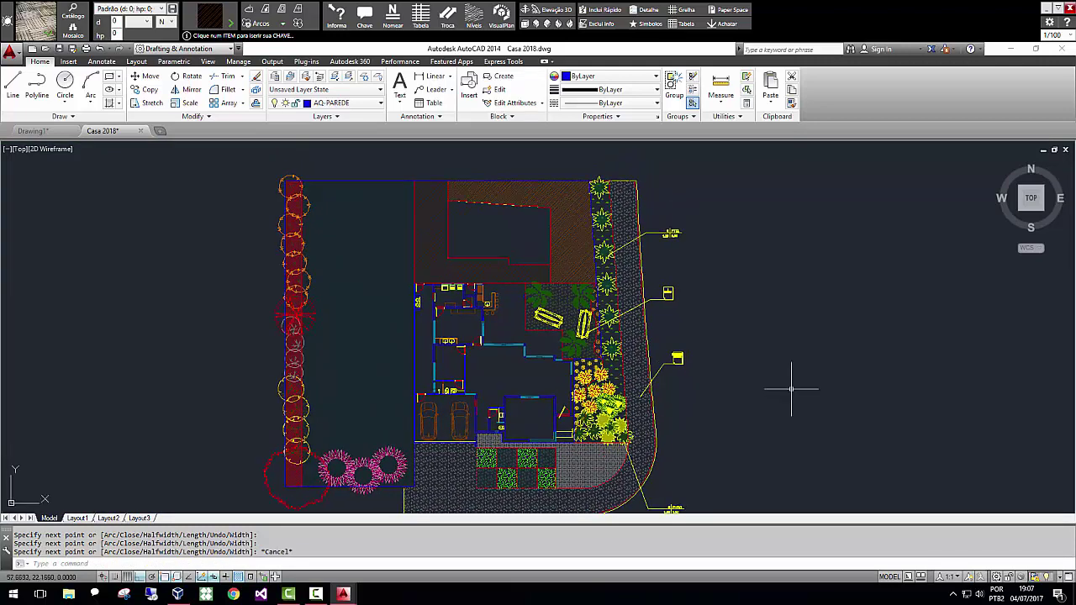
{"action": "scroll", "coordinate": [595, 195], "scroll_direction": "down", "scroll_amount": 2}
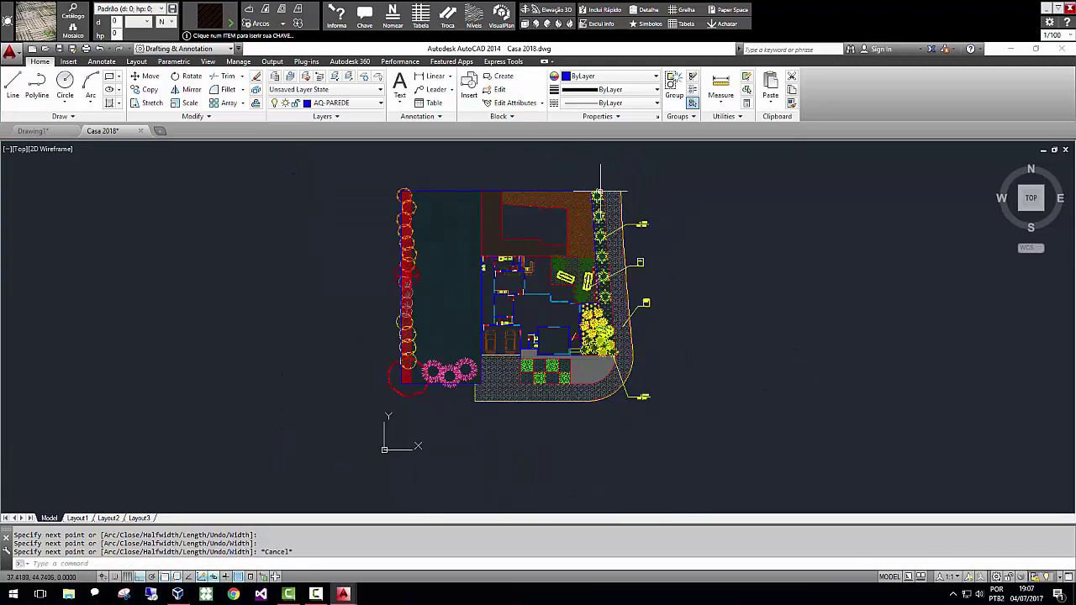
Choose the stone wall MU.PD7 (Muro de Pedra Almofadada) from the Divisor catalogue, filtered by type Muro.
{"action": "left_click", "coordinate": [27, 22]}
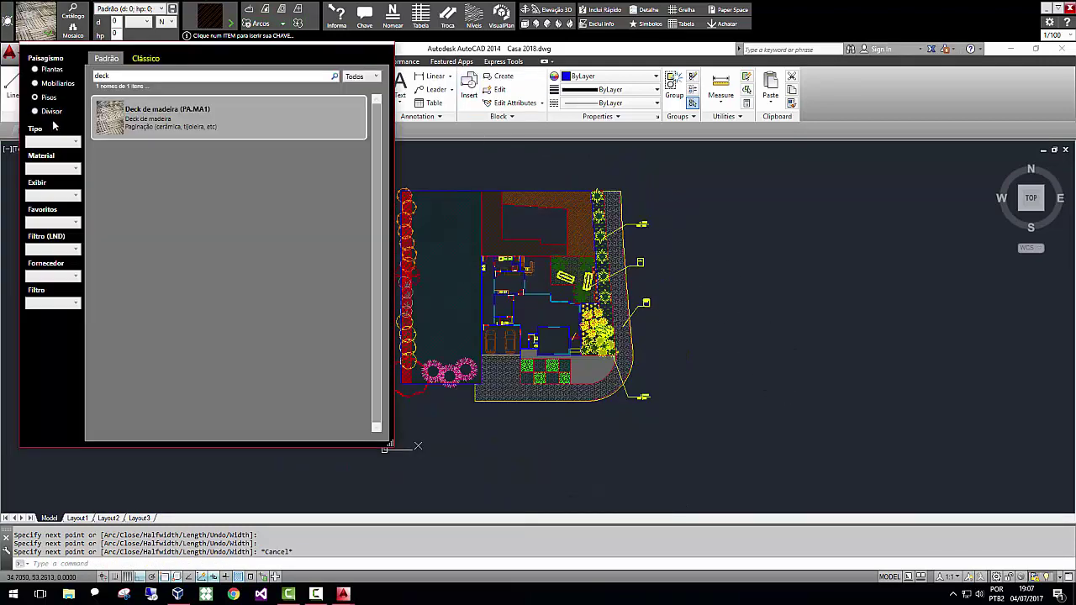
{"action": "left_click", "coordinate": [35, 112]}
{"action": "mouse_move", "coordinate": [217, 144]}
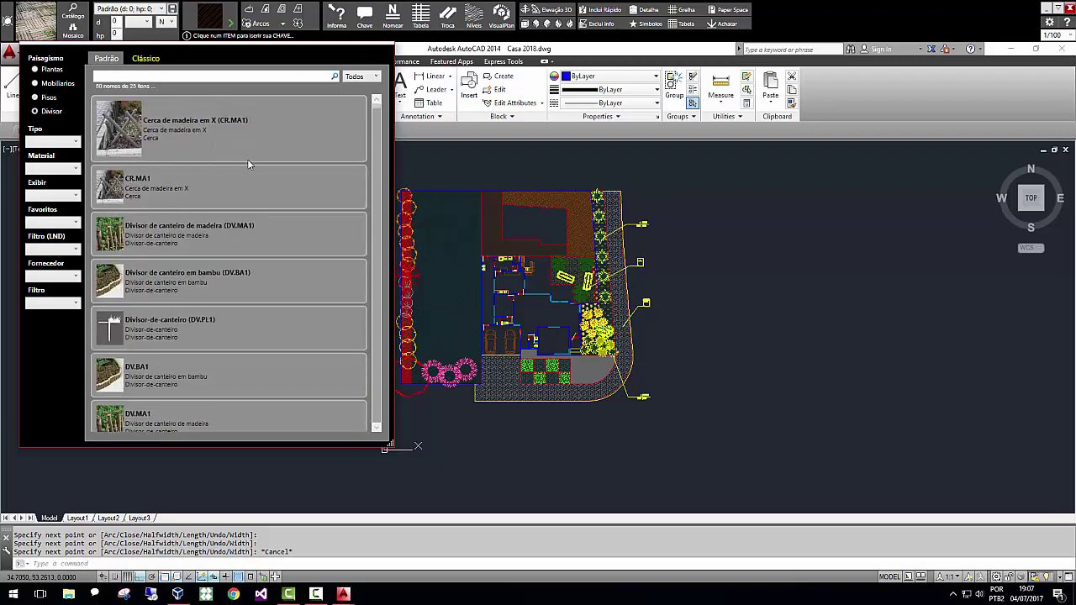
{"action": "mouse_move", "coordinate": [126, 168]}
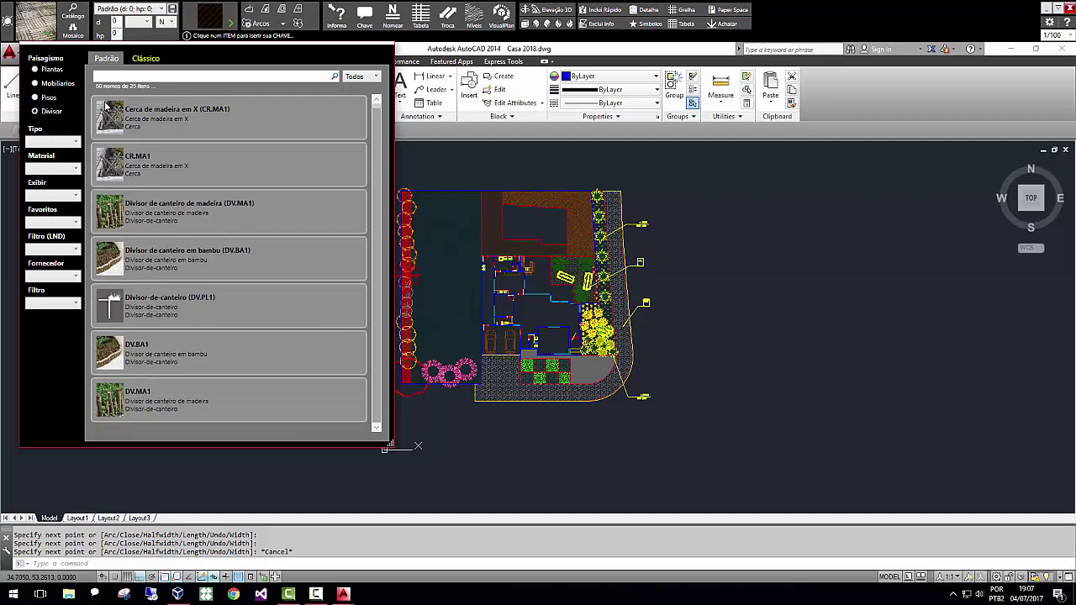
{"action": "mouse_move", "coordinate": [158, 131]}
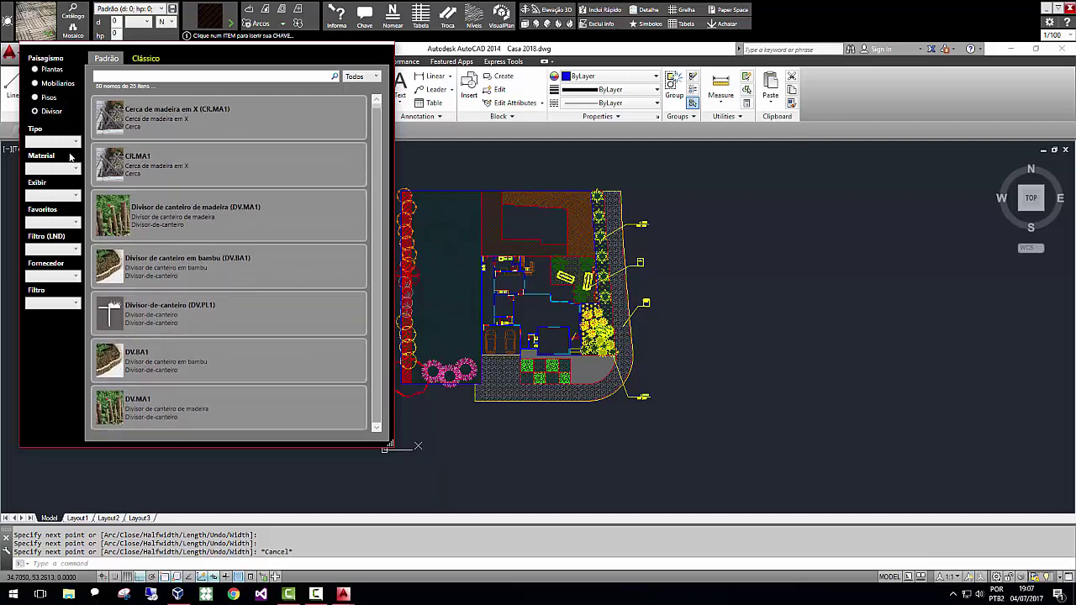
{"action": "left_click", "coordinate": [59, 141]}
{"action": "left_click", "coordinate": [48, 204]}
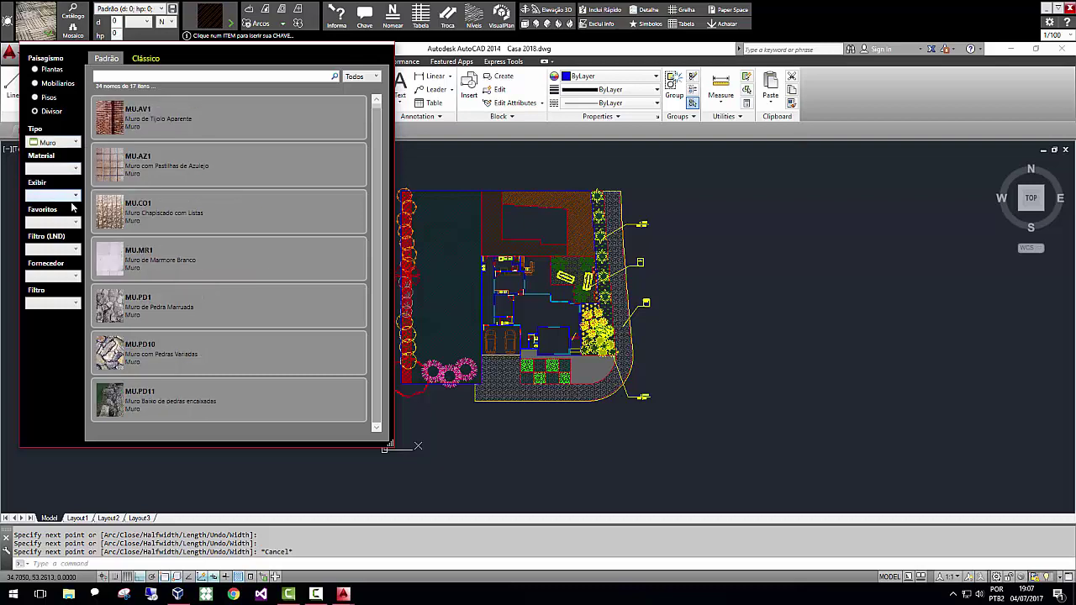
{"action": "scroll", "coordinate": [184, 370], "scroll_direction": "down", "scroll_amount": 5}
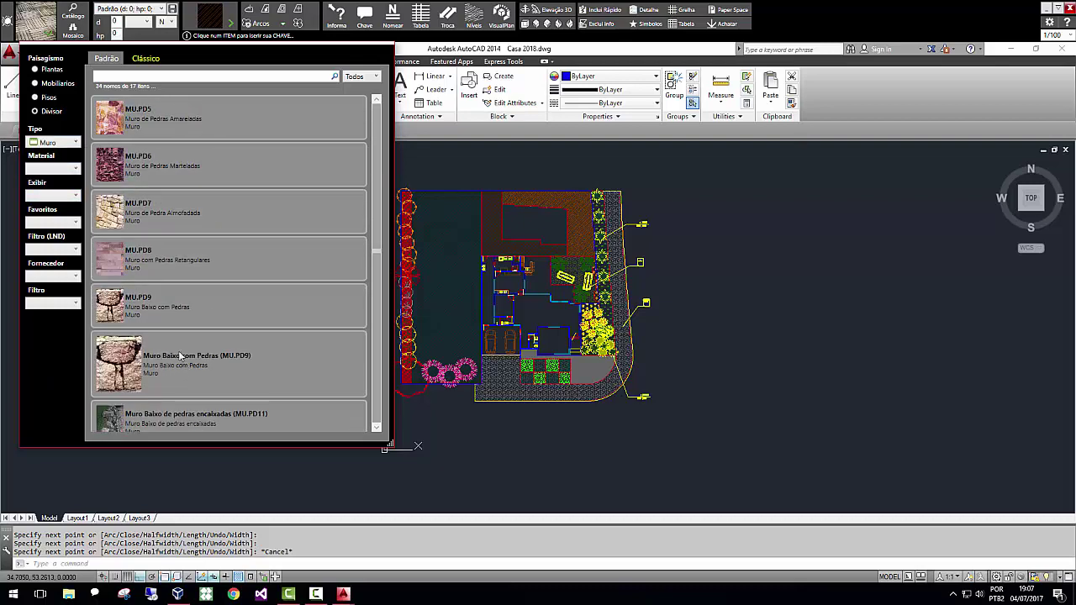
{"action": "scroll", "coordinate": [158, 273], "scroll_direction": "down", "scroll_amount": 3}
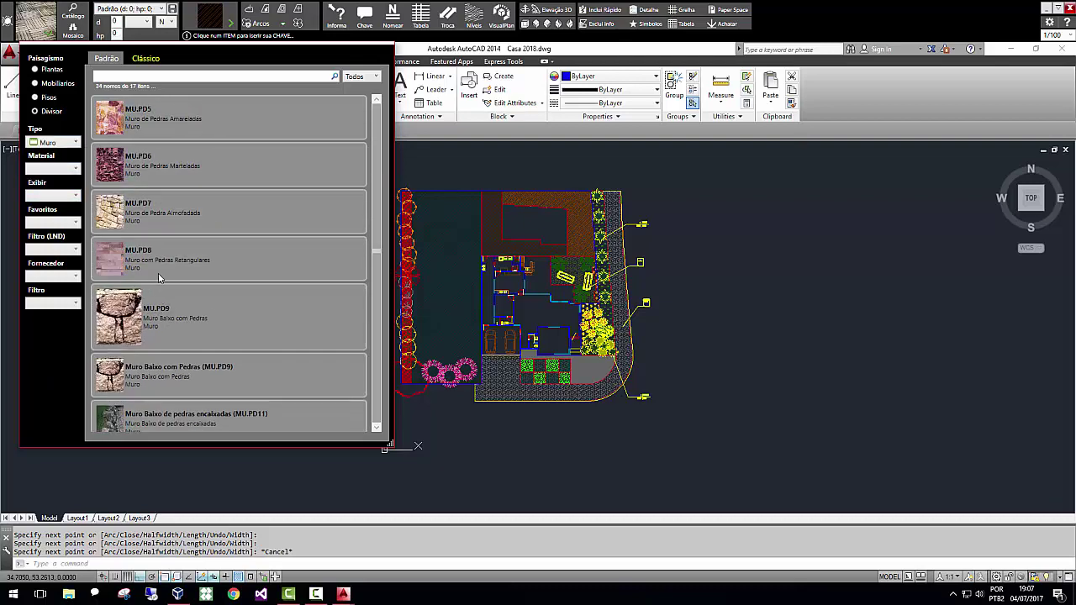
{"action": "left_click", "coordinate": [144, 221]}
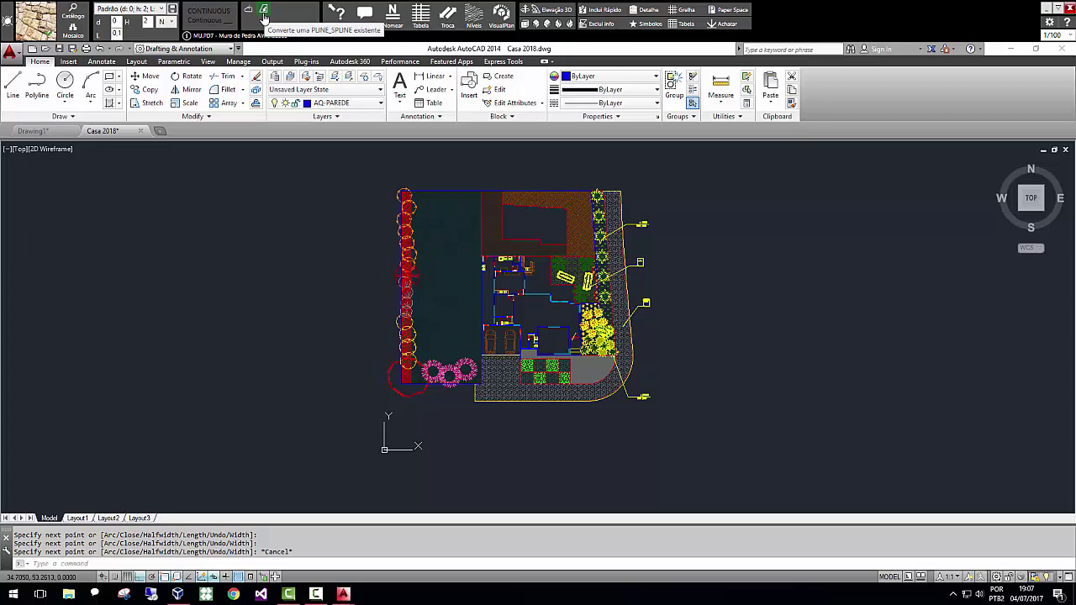
Convert the polyline along the north, west and south lot boundaries into the MU.PD7 stone wall.
{"action": "left_click", "coordinate": [265, 15]}
{"action": "scroll", "coordinate": [549, 183], "scroll_direction": "up", "scroll_amount": 2}
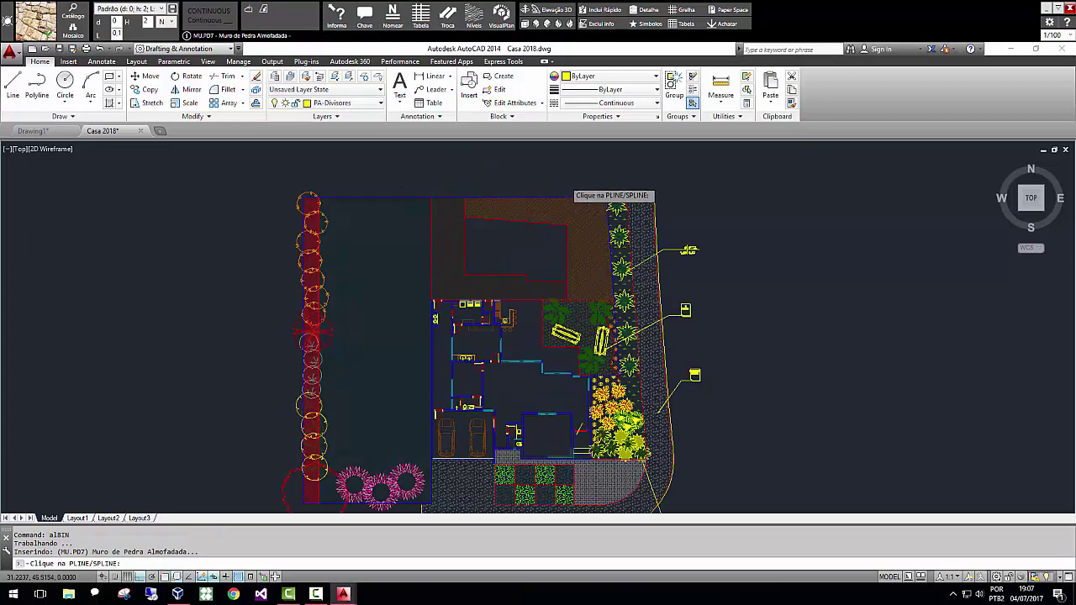
{"action": "scroll", "coordinate": [564, 183], "scroll_direction": "up", "scroll_amount": 2}
{"action": "scroll", "coordinate": [609, 213], "scroll_direction": "up", "scroll_amount": 3}
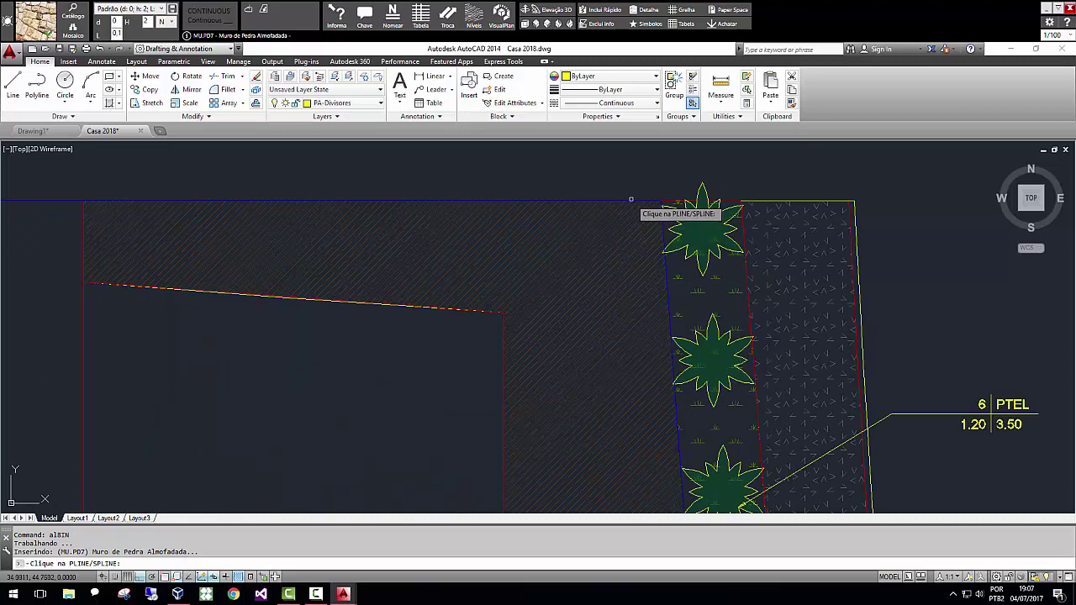
{"action": "left_click", "coordinate": [630, 200]}
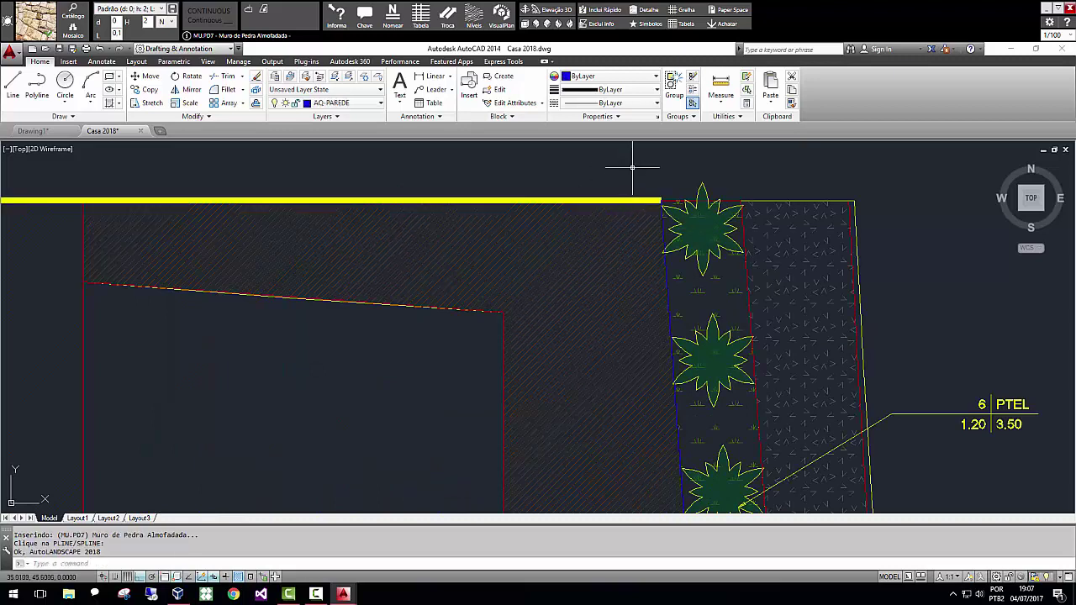
Convert the polyline along the palm strip's west edge into the same MU.PD7 stone wall.
{"action": "key", "text": "Return"}
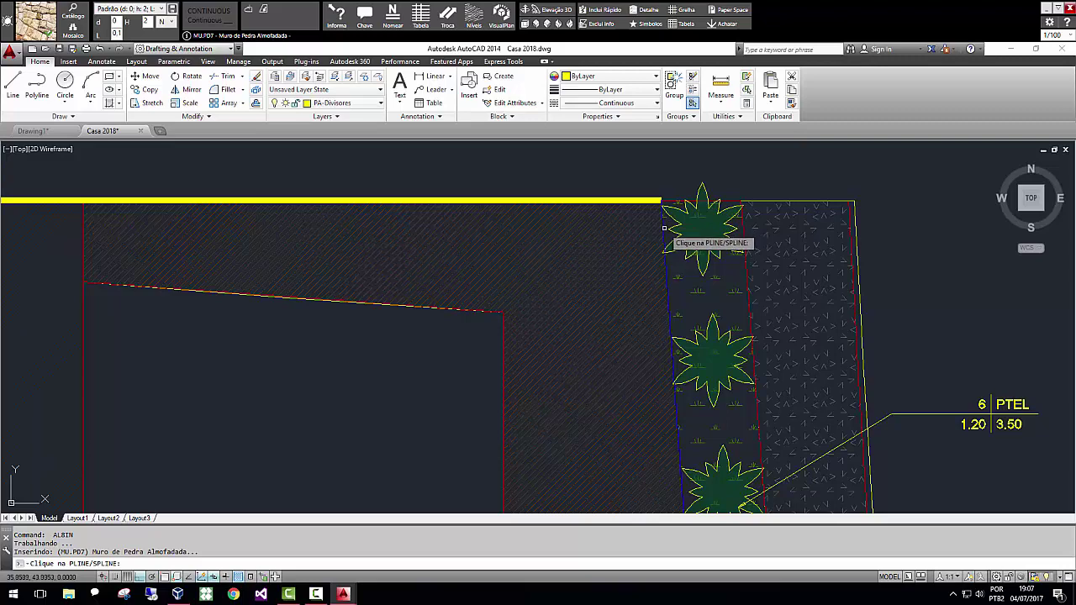
{"action": "left_click", "coordinate": [665, 227]}
{"action": "scroll", "coordinate": [568, 149], "scroll_direction": "down", "scroll_amount": 4}
{"action": "scroll", "coordinate": [655, 227], "scroll_direction": "down", "scroll_amount": 4}
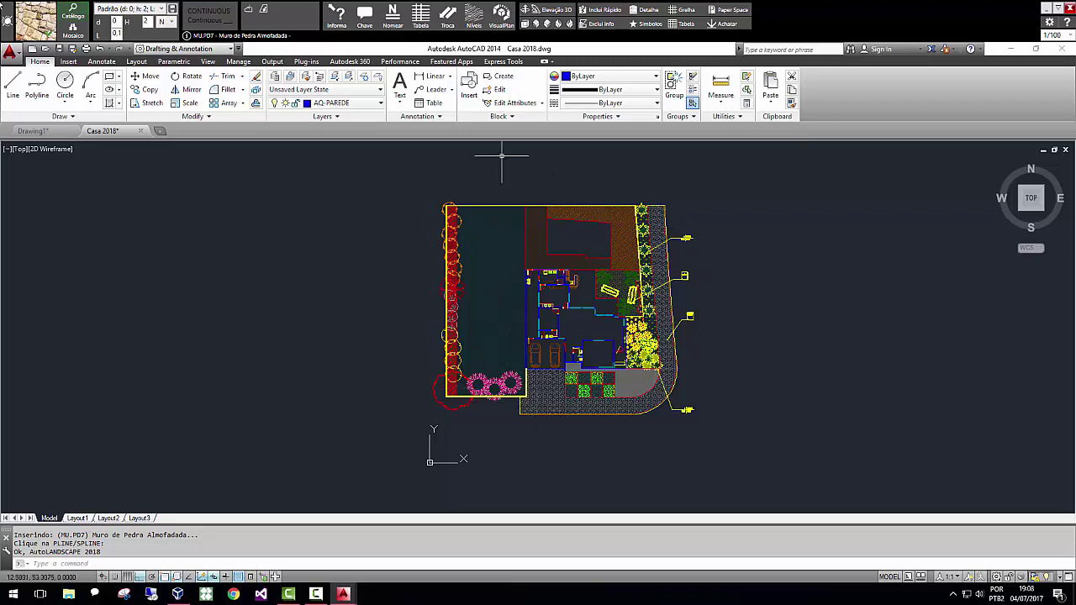
Run Quantifica e Gera Legenda again on the garden plan, selecting the whole lot including the new walls with a crossing window.
{"action": "left_click", "coordinate": [421, 17]}
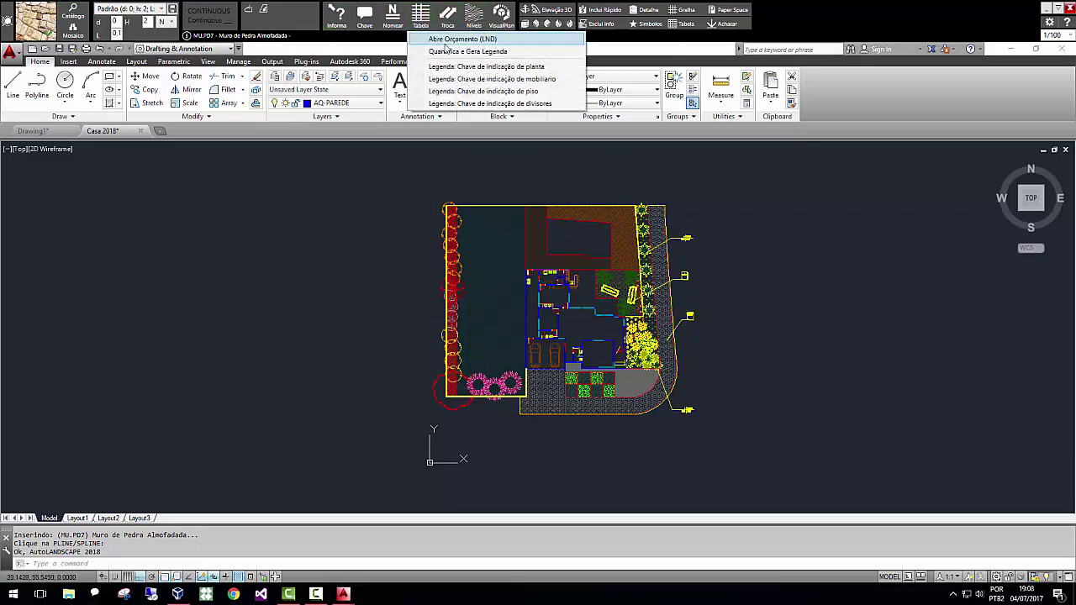
{"action": "left_click", "coordinate": [459, 52]}
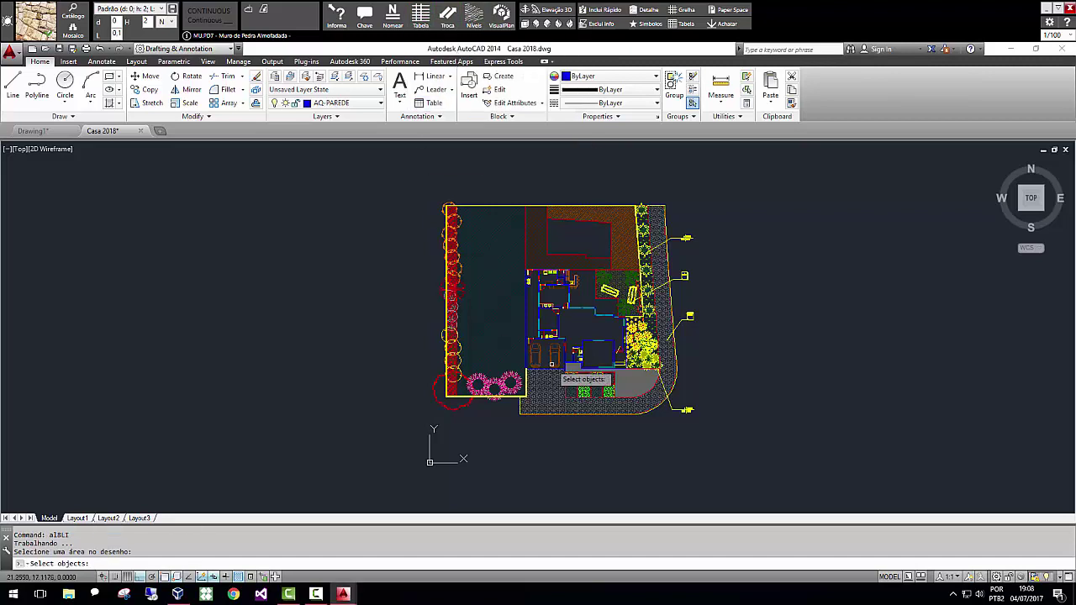
{"action": "left_click", "coordinate": [726, 433]}
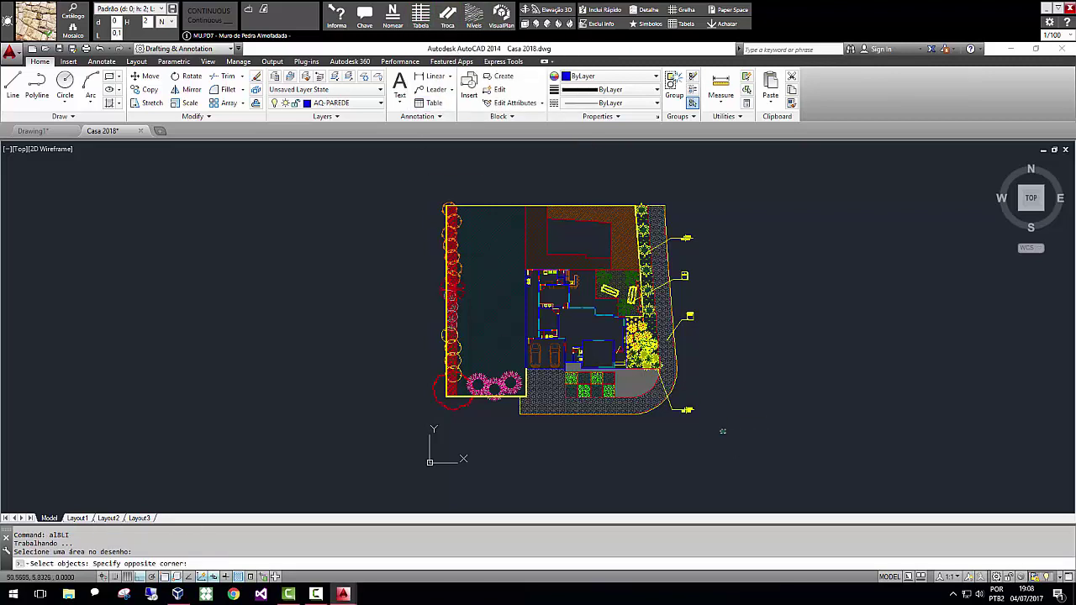
{"action": "left_click", "coordinate": [441, 195]}
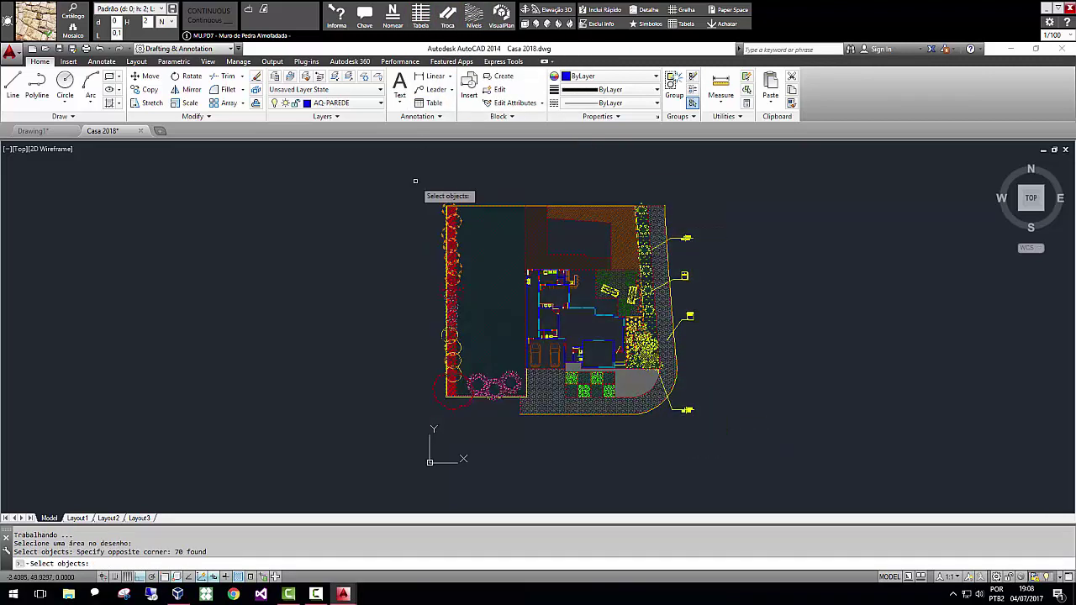
{"action": "key", "text": "Return"}
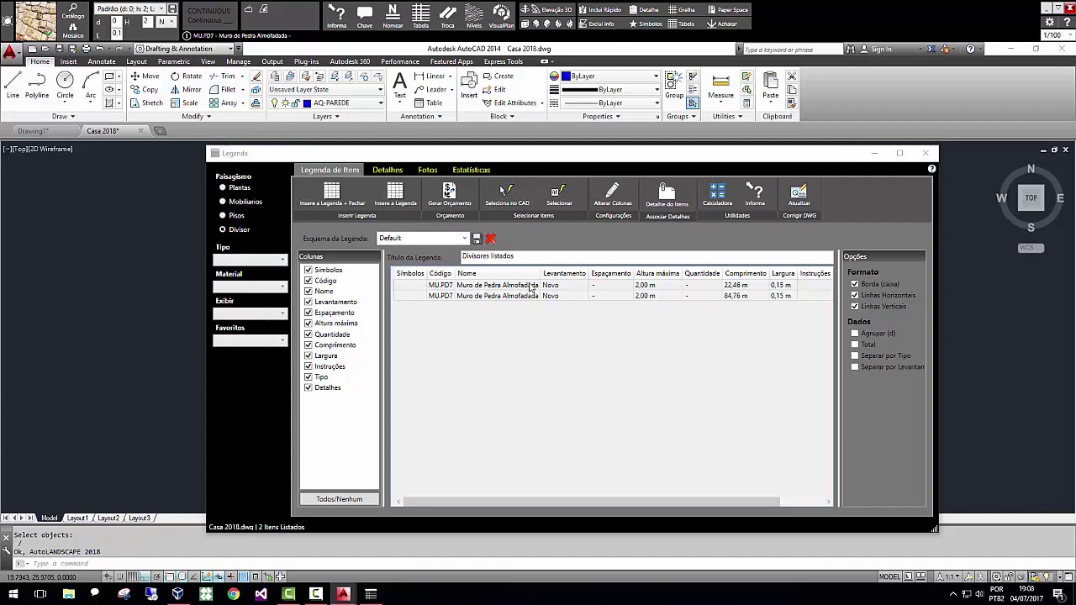
Review the Plantas, Mobiliários and Pisos legend lists, switching the floor list's Símbolos column off and back on.
{"action": "left_click", "coordinate": [228, 189]}
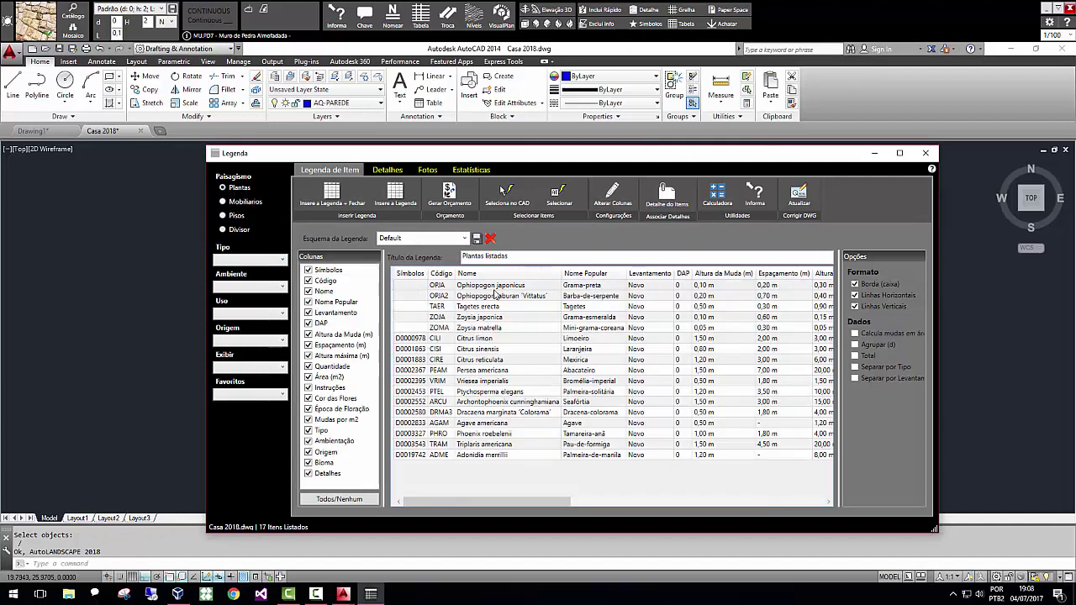
{"action": "left_click", "coordinate": [224, 202]}
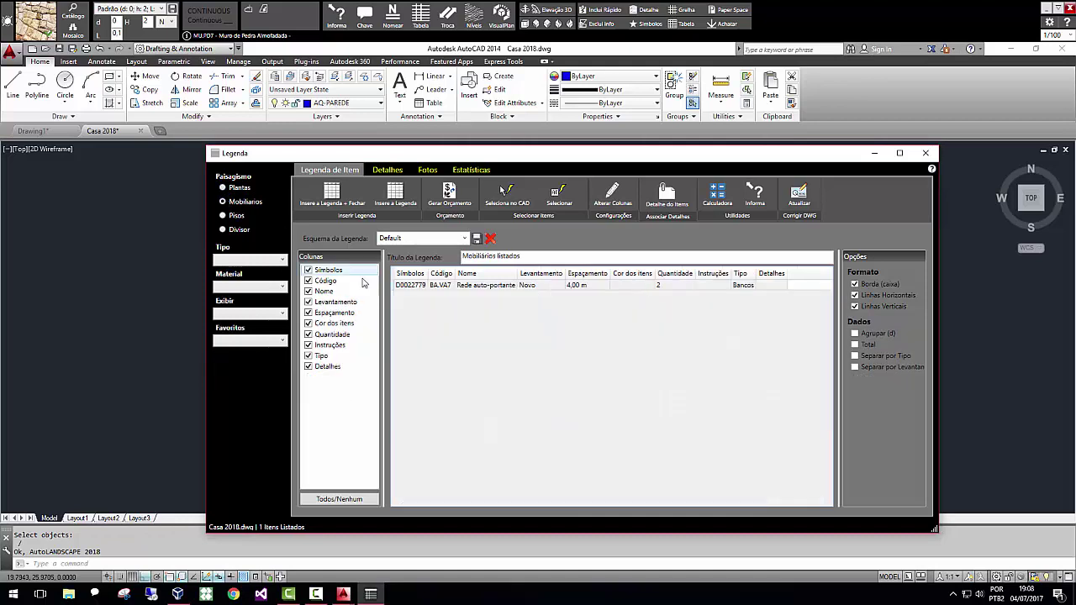
{"action": "left_click", "coordinate": [222, 217]}
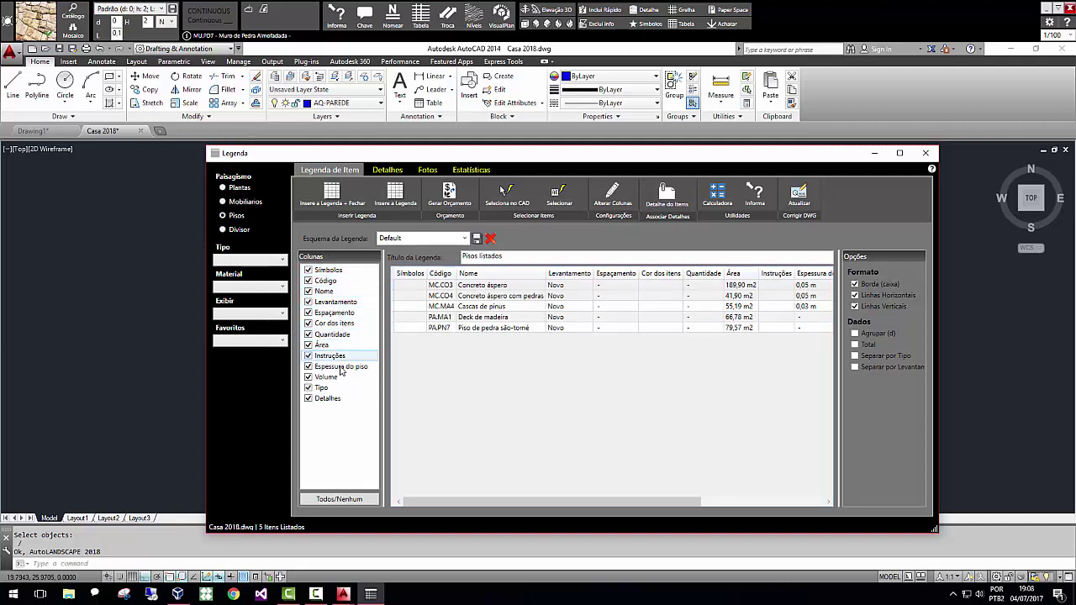
{"action": "left_click", "coordinate": [308, 271]}
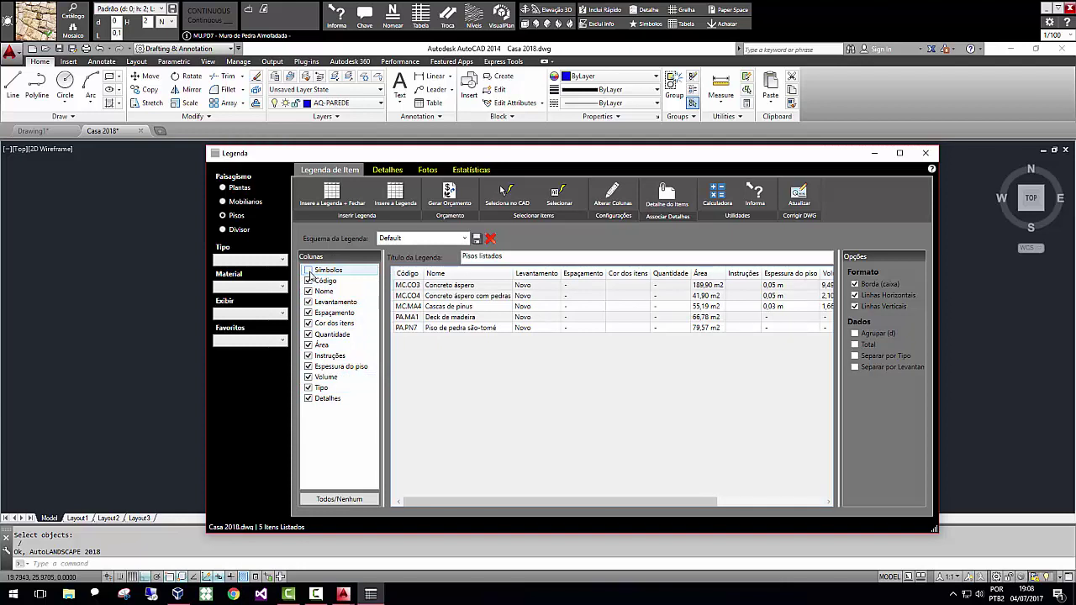
{"action": "left_click", "coordinate": [309, 270]}
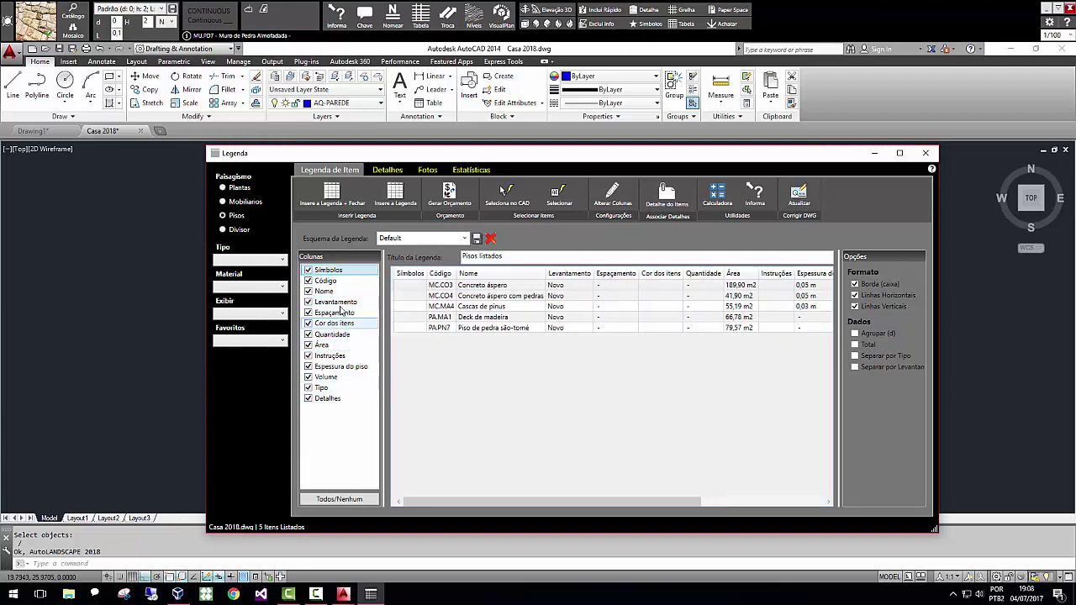
Insert the Plantas listadas legend with all its columns into the drawing, east of the sidewalk, and inspect the table.
{"action": "left_click", "coordinate": [245, 198]}
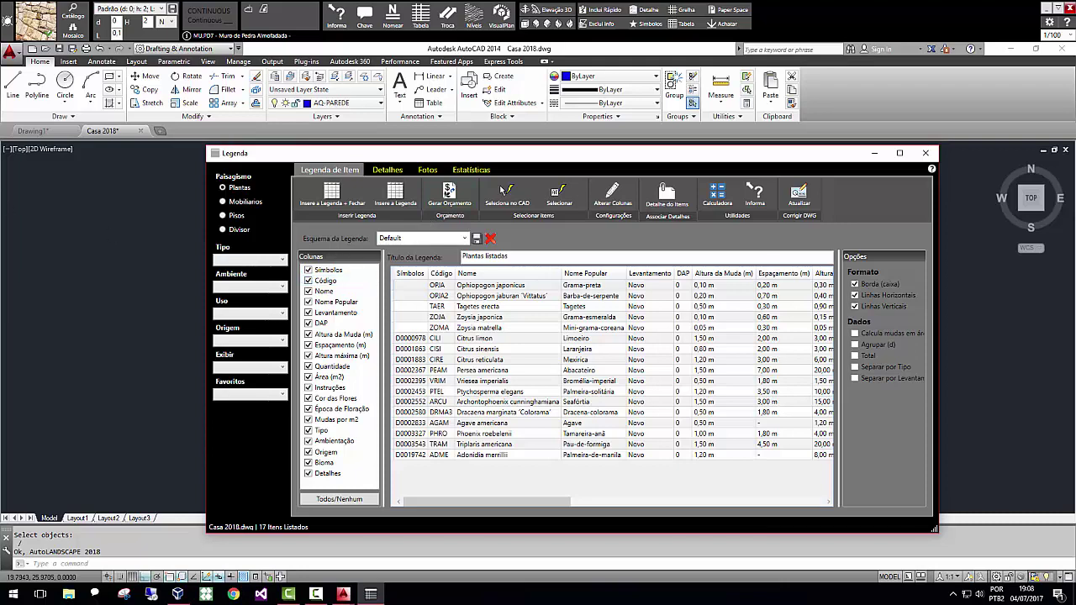
{"action": "left_click", "coordinate": [393, 197]}
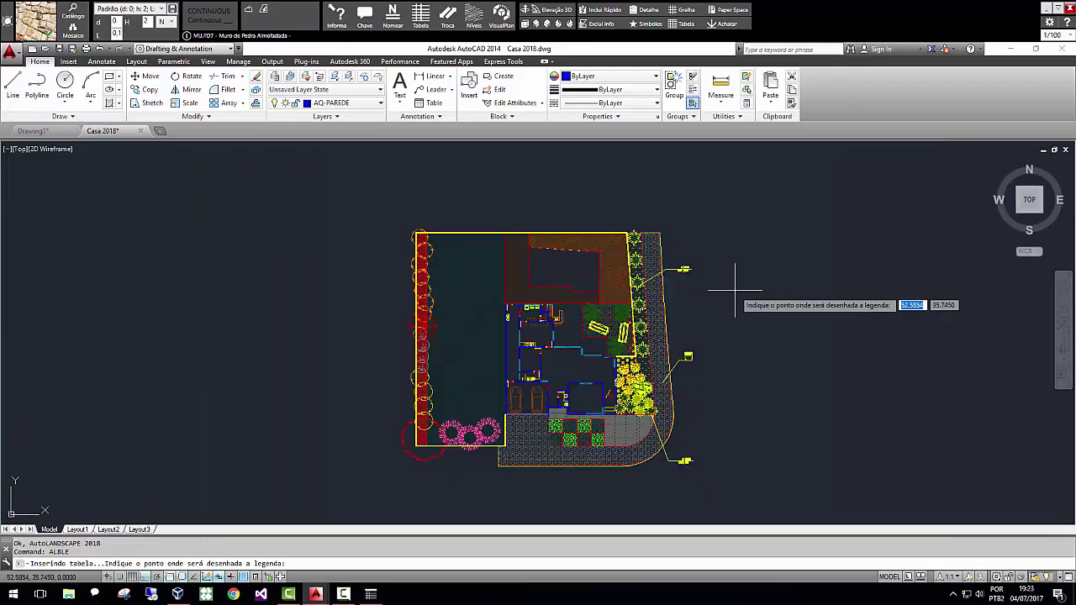
{"action": "left_click", "coordinate": [733, 289]}
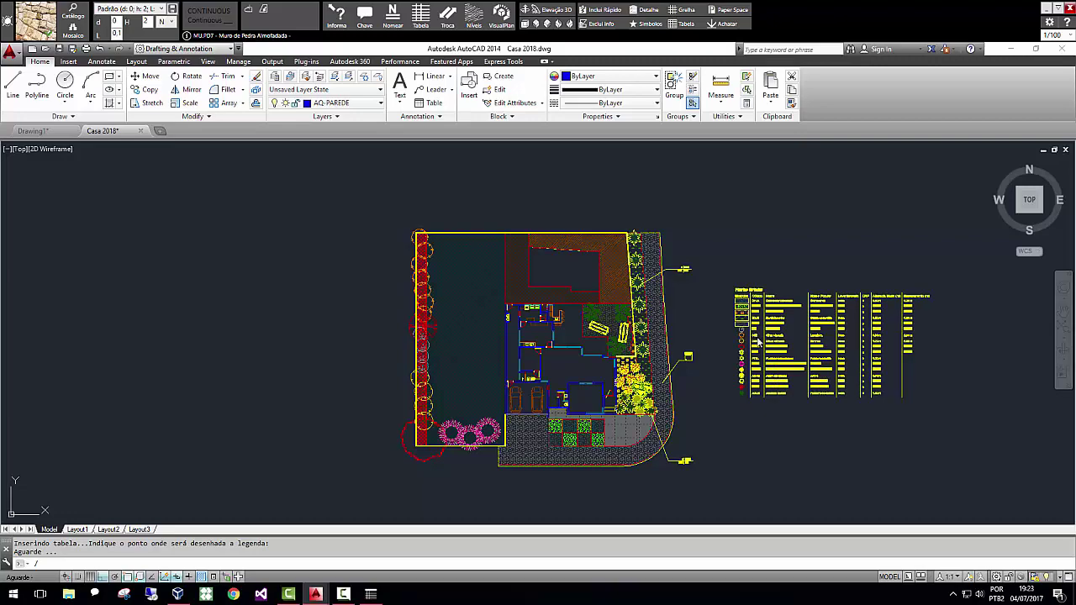
{"action": "middle_click_drag", "start_coordinate": [734, 298], "coordinate": [540, 300]}
{"action": "scroll", "coordinate": [540, 300], "scroll_direction": "up", "scroll_amount": 5}
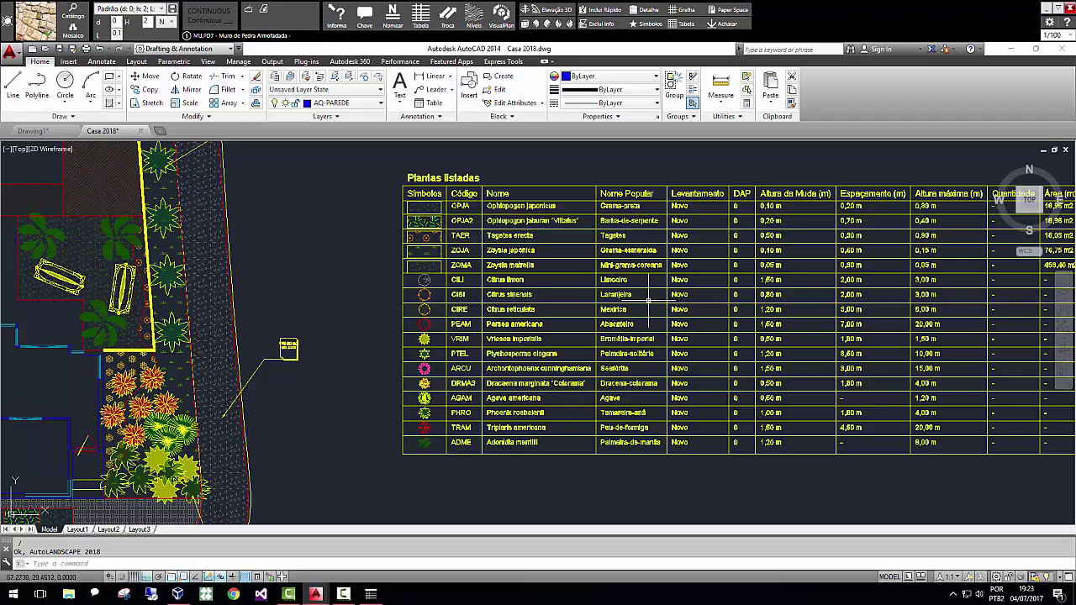
{"action": "middle_click_drag", "start_coordinate": [890, 240], "coordinate": [632, 226]}
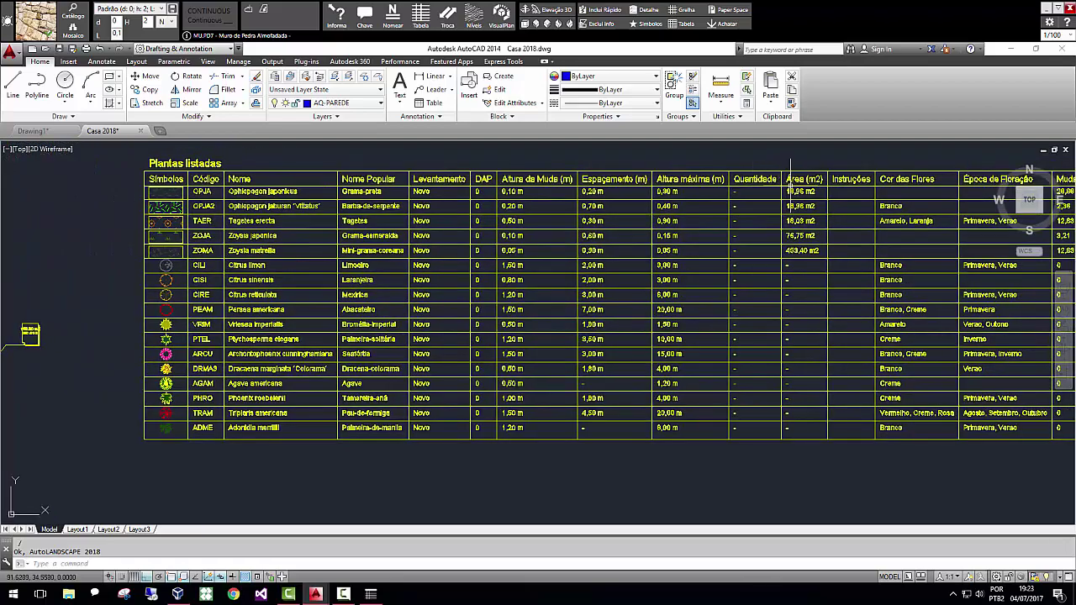
Insert the Mobiliários listados legend with all its columns directly below the plant legend, aligned with its west edge.
{"action": "middle_click_drag", "start_coordinate": [941, 280], "coordinate": [504, 289]}
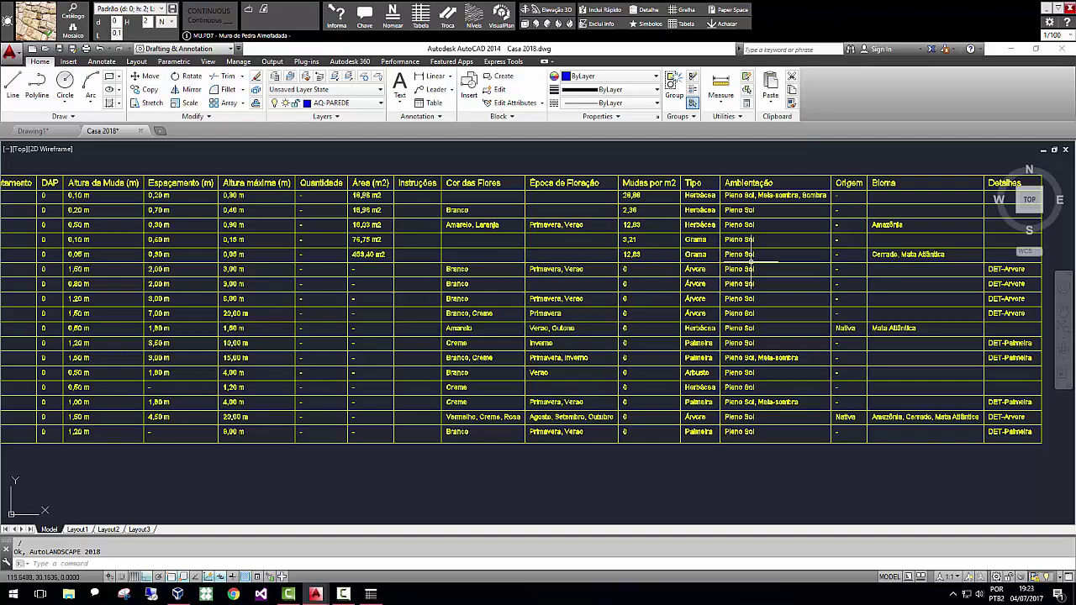
{"action": "scroll", "coordinate": [886, 355], "scroll_direction": "down", "scroll_amount": 2}
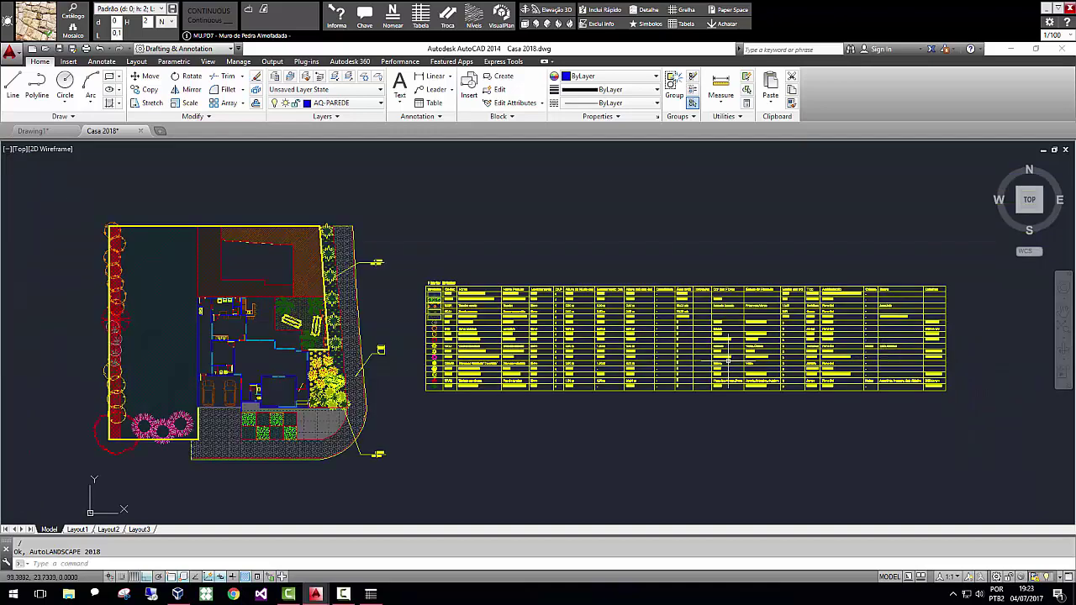
{"action": "middle_click_drag", "start_coordinate": [668, 360], "coordinate": [707, 272]}
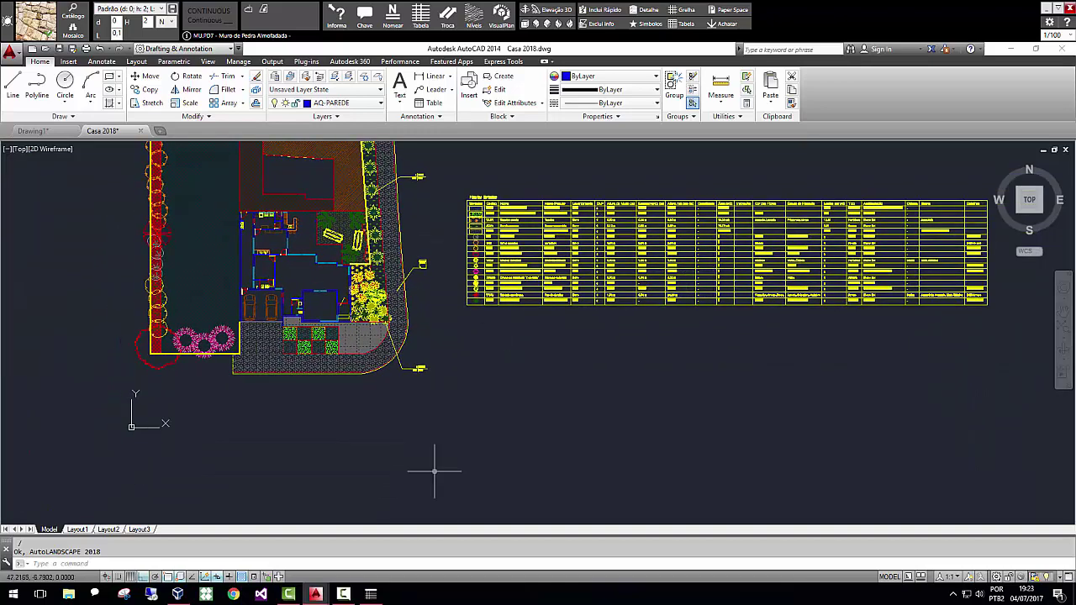
{"action": "left_click", "coordinate": [371, 594]}
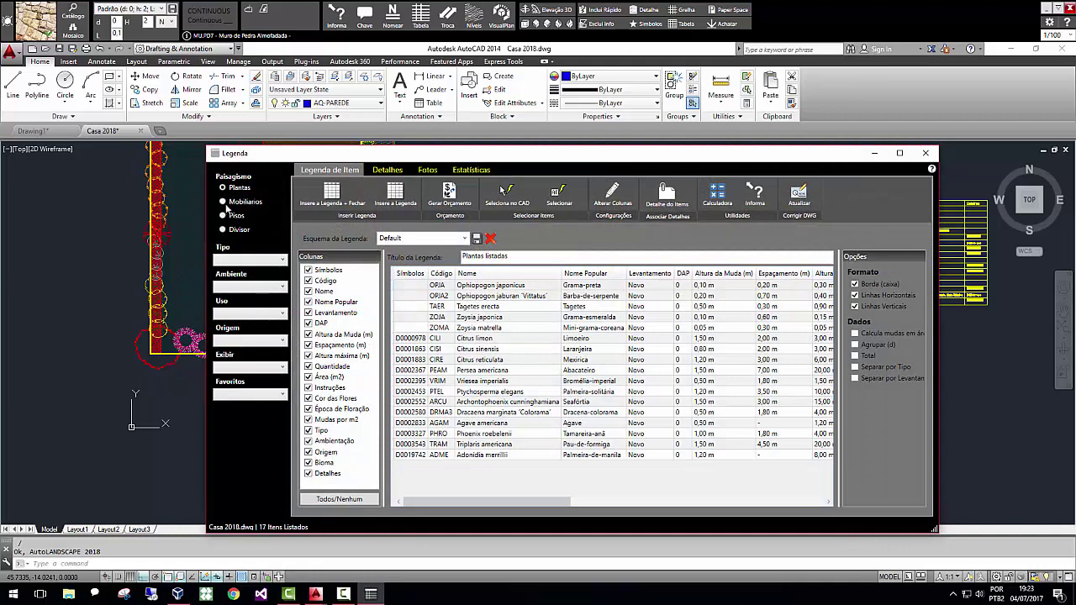
{"action": "left_click", "coordinate": [234, 204]}
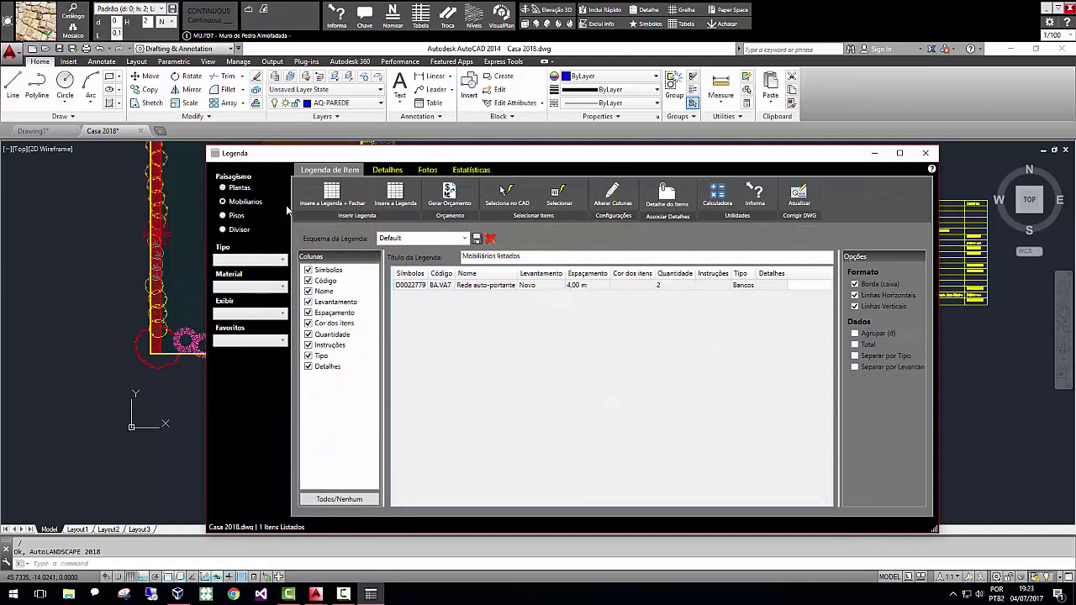
{"action": "left_click", "coordinate": [397, 201]}
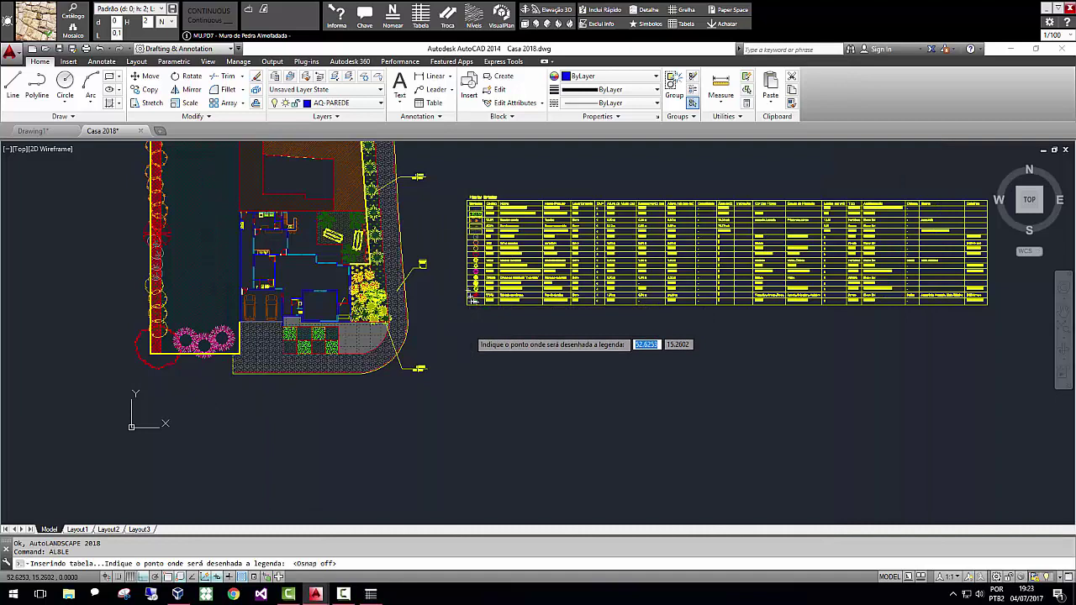
{"action": "left_click", "coordinate": [467, 335]}
{"action": "scroll", "coordinate": [510, 363], "scroll_direction": "up", "scroll_amount": 4}
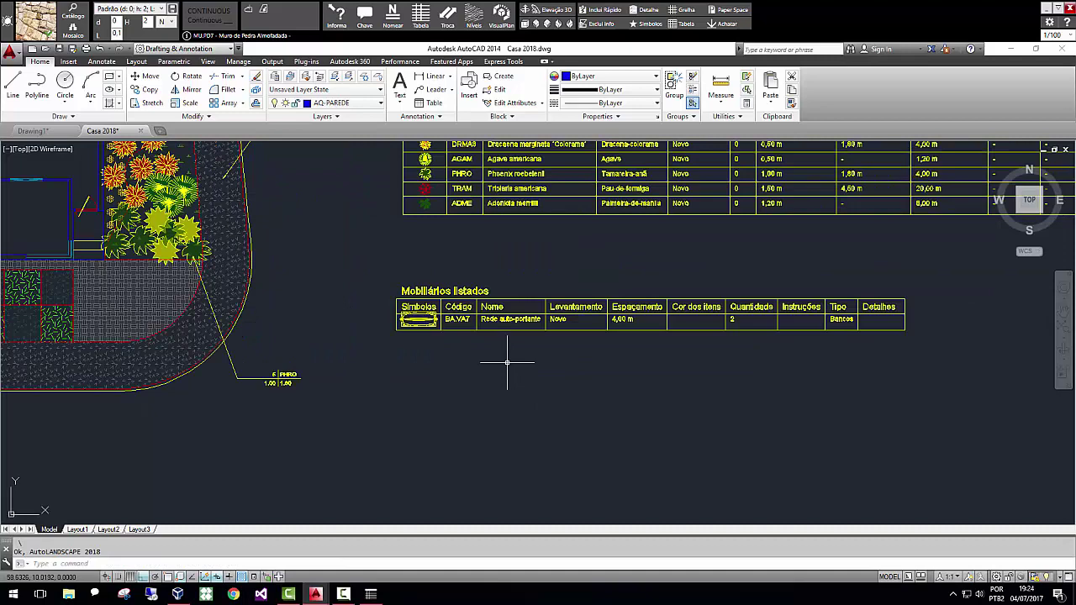
{"action": "scroll", "coordinate": [571, 326], "scroll_direction": "down", "scroll_amount": 2}
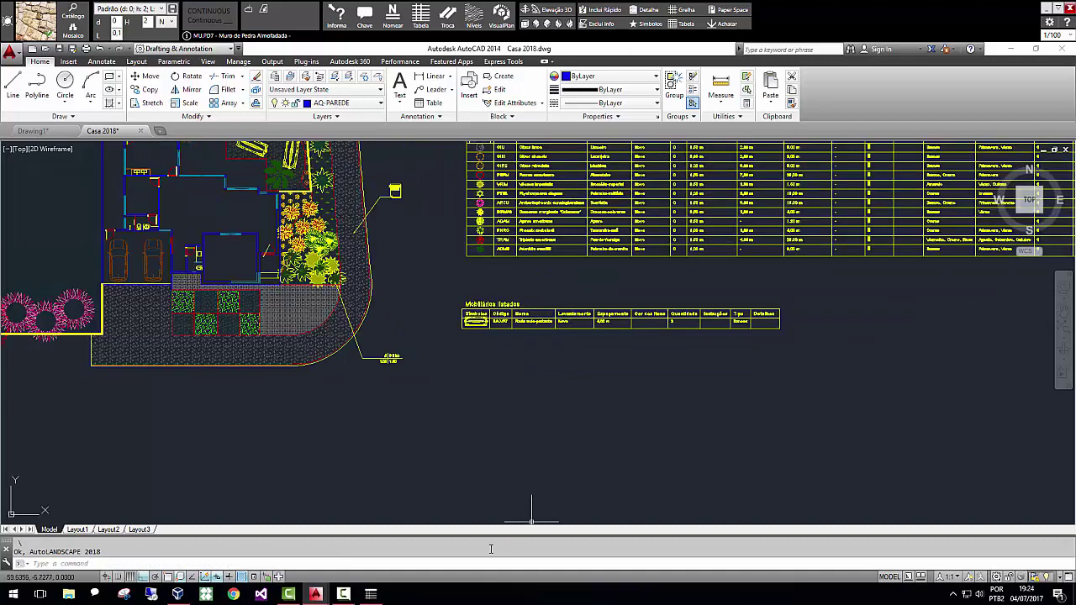
Insert the Pisos listados legend with all its columns into the drawing, directly below the furniture legend.
{"action": "left_click", "coordinate": [371, 594]}
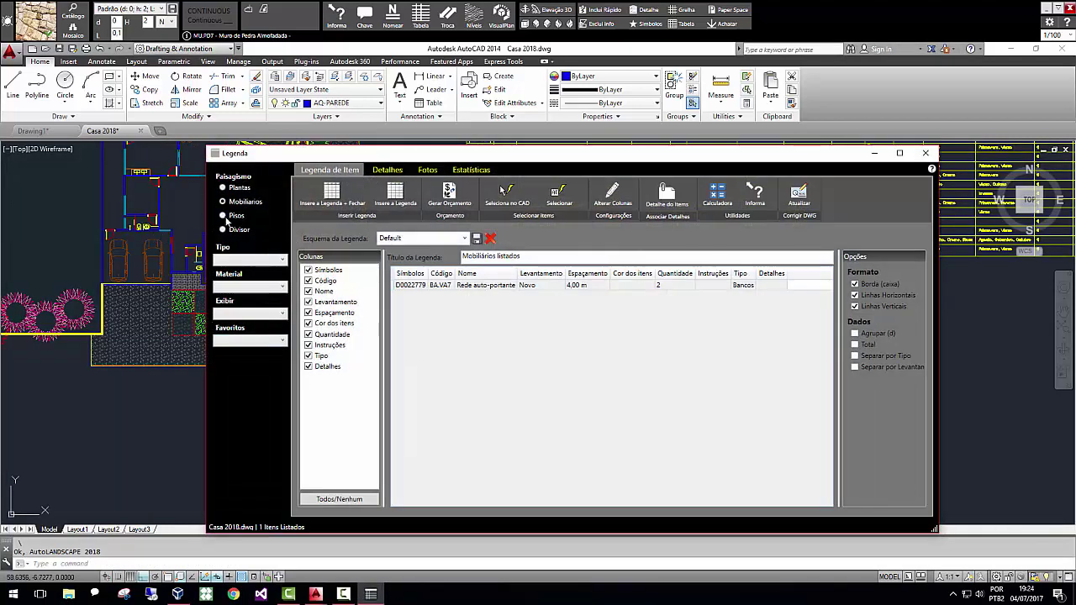
{"action": "left_click", "coordinate": [225, 219]}
{"action": "left_click", "coordinate": [394, 198]}
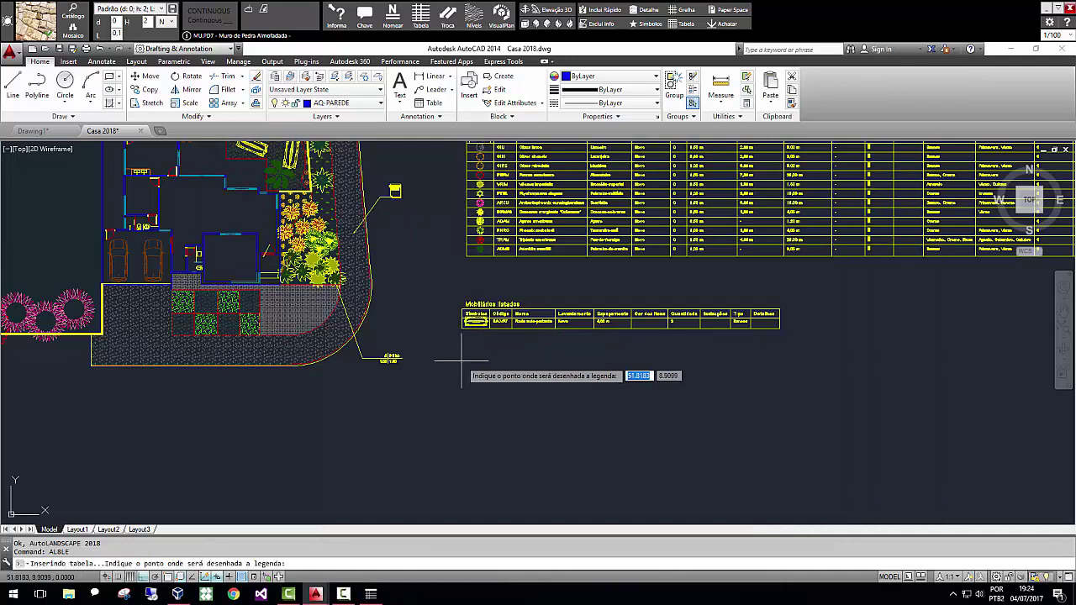
{"action": "left_click", "coordinate": [460, 361]}
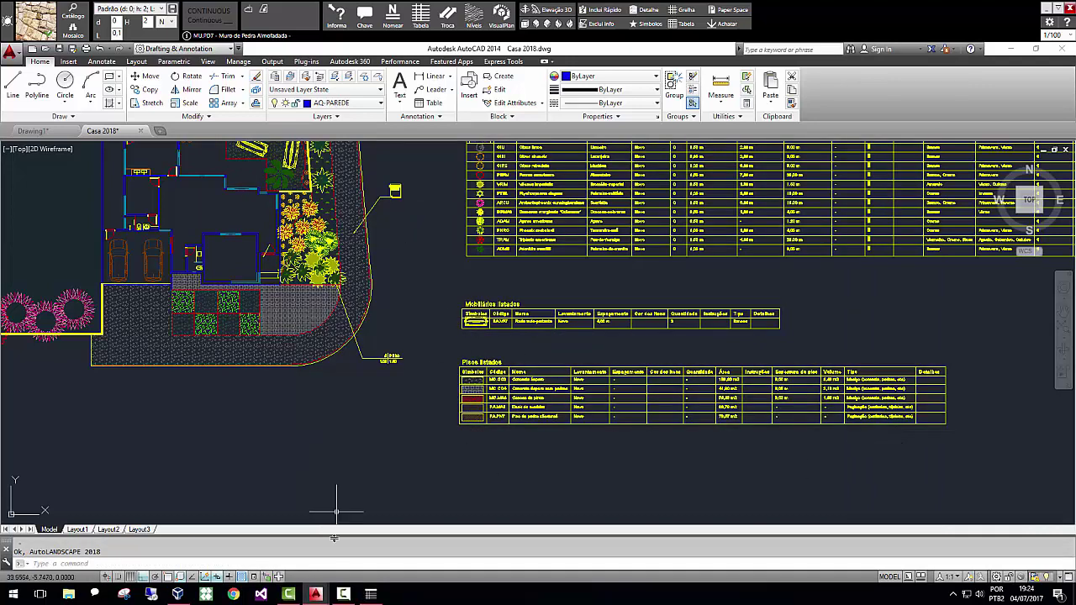
Insert the Divisores listados legend with all its columns into the drawing, directly below the floor legend.
{"action": "left_click", "coordinate": [371, 595]}
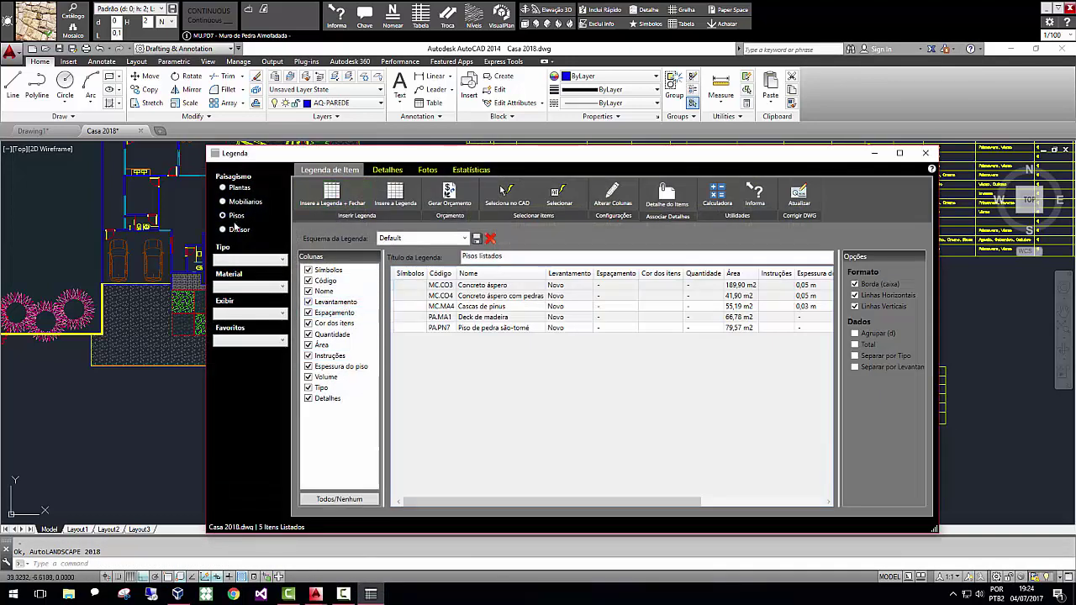
{"action": "left_click", "coordinate": [228, 231]}
{"action": "left_click", "coordinate": [386, 202]}
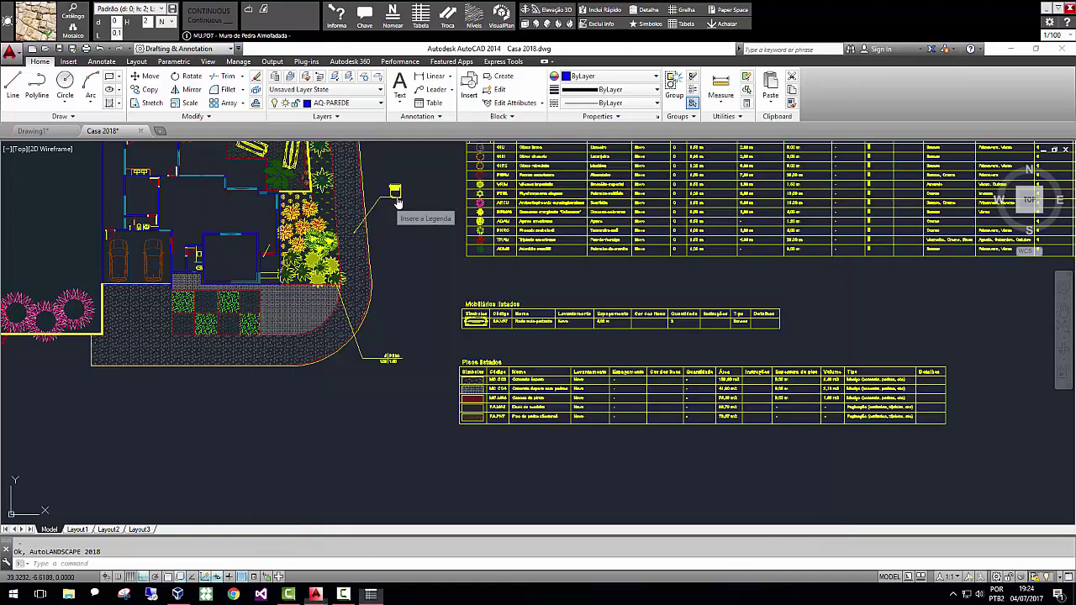
{"action": "left_click", "coordinate": [459, 451]}
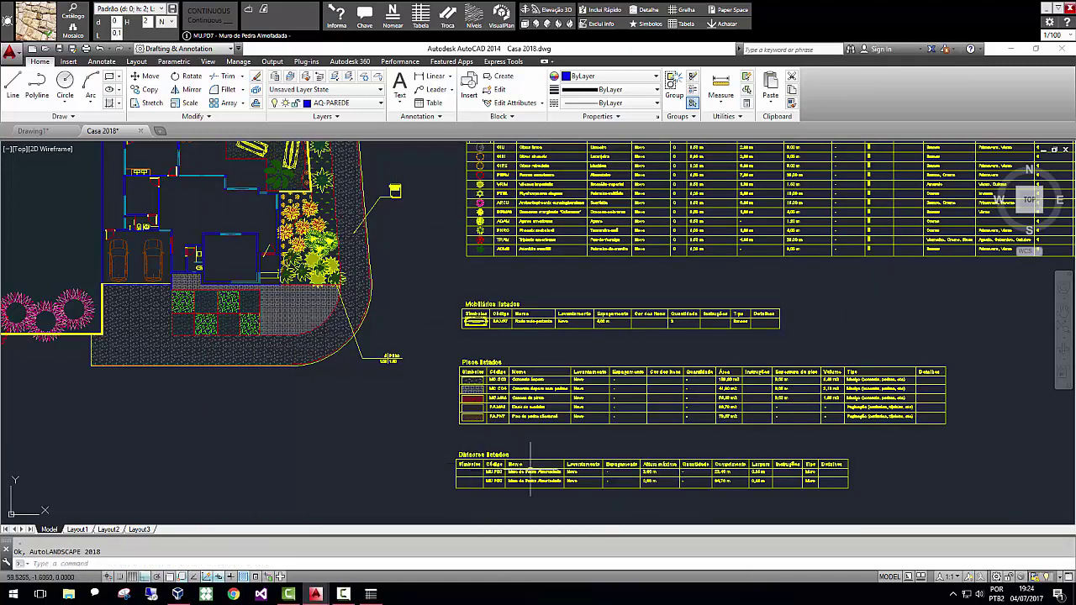
Insert the plant detail drawings DET-Arvore and DET-Palmeira as a one-column details legend, east of the floor and divider legends.
{"action": "scroll", "coordinate": [692, 339], "scroll_direction": "down", "scroll_amount": 3}
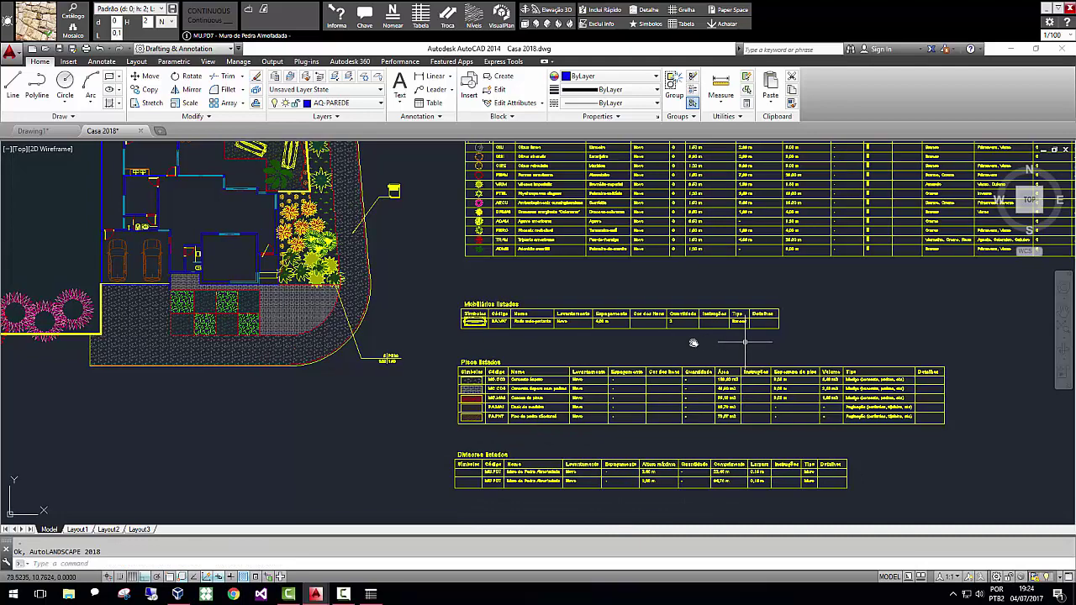
{"action": "middle_click_drag", "start_coordinate": [710, 323], "coordinate": [675, 340]}
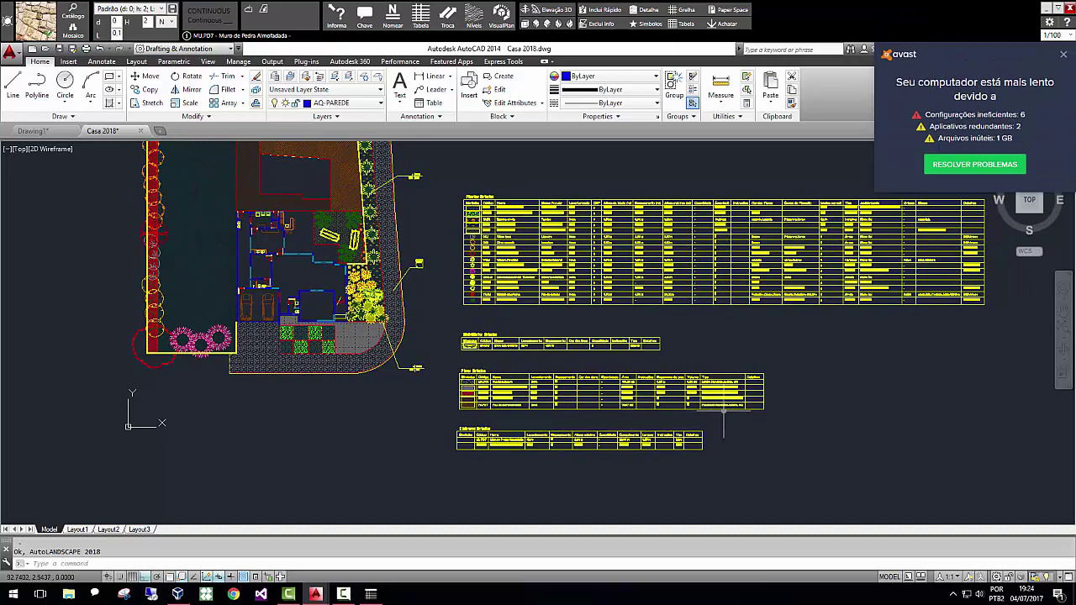
{"action": "middle_click_drag", "start_coordinate": [807, 391], "coordinate": [877, 416]}
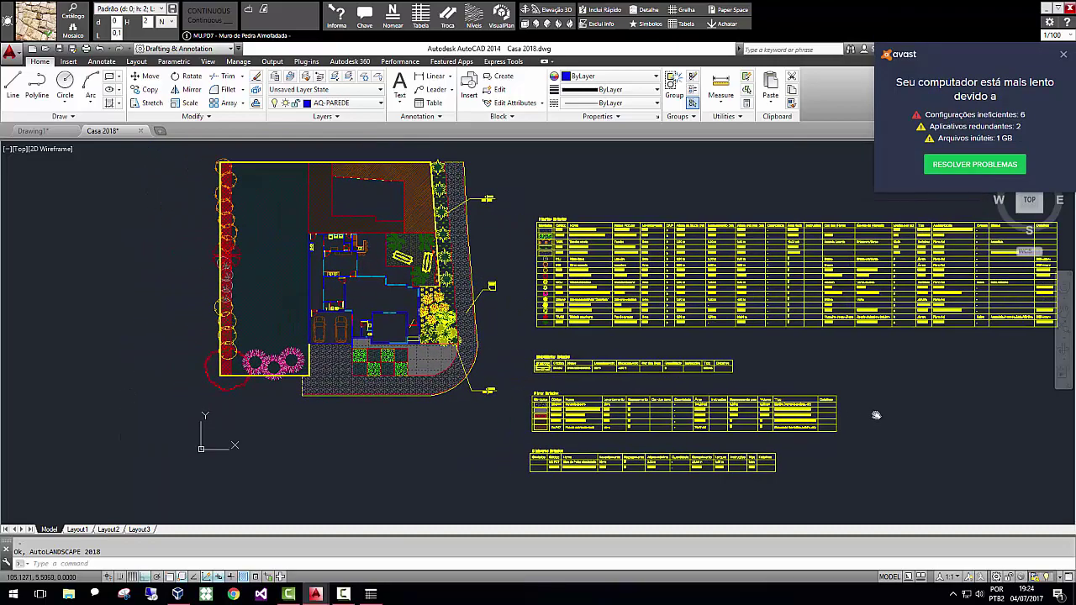
{"action": "scroll", "coordinate": [579, 346], "scroll_direction": "down", "scroll_amount": 2}
{"action": "middle_click_drag", "start_coordinate": [522, 307], "coordinate": [606, 344]}
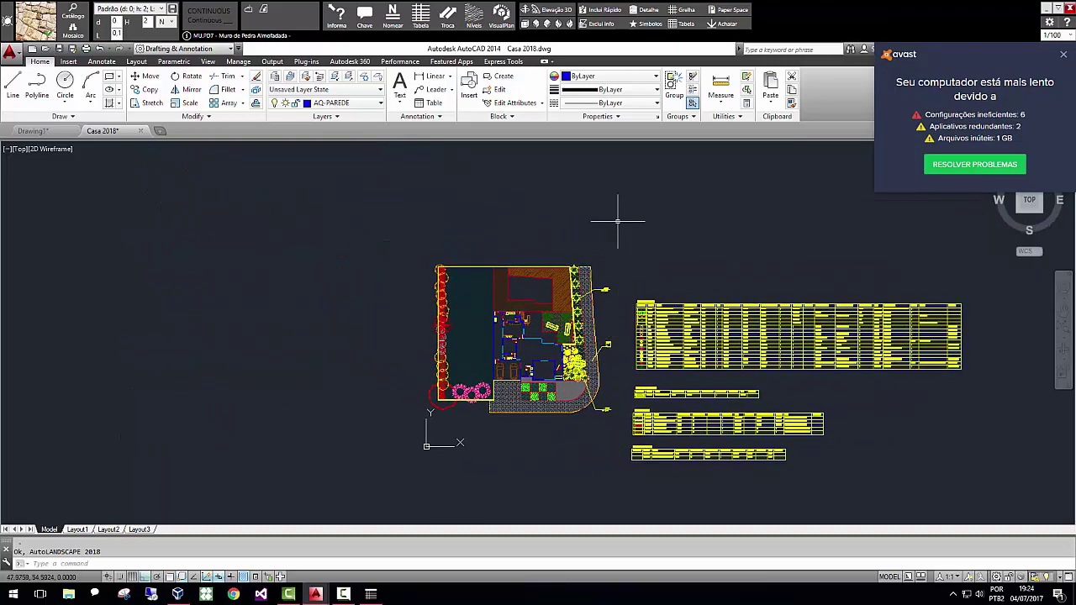
{"action": "left_click", "coordinate": [370, 594]}
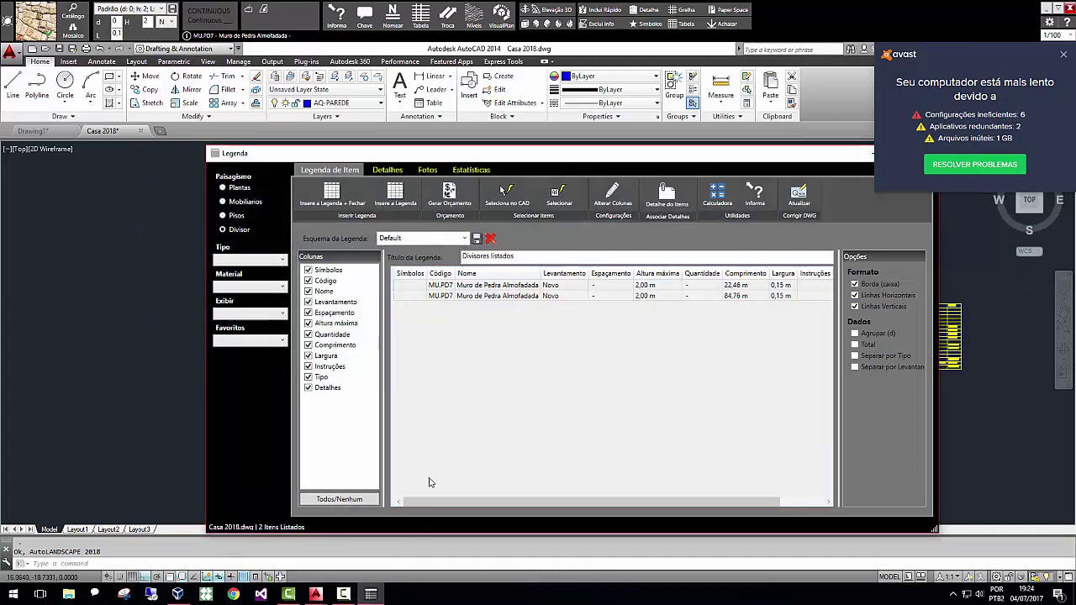
{"action": "left_click", "coordinate": [386, 170]}
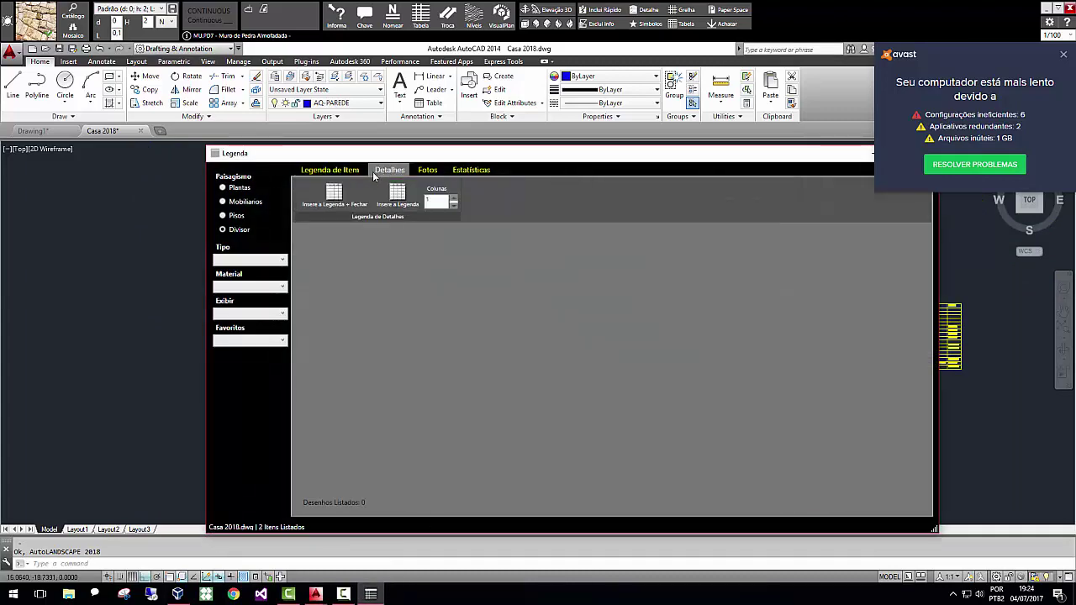
{"action": "left_click", "coordinate": [223, 188]}
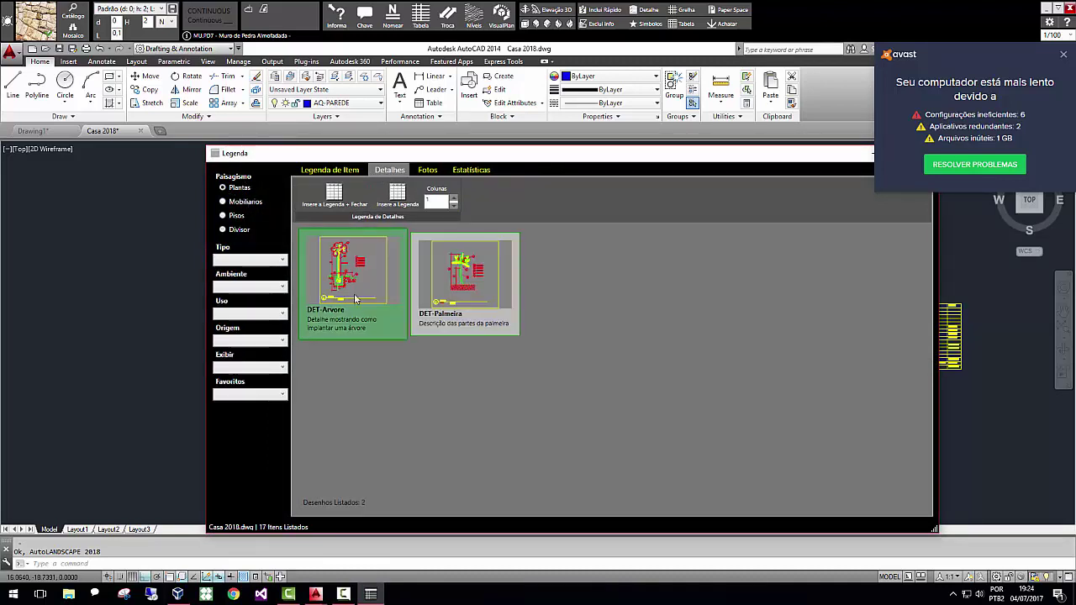
{"action": "left_click", "coordinate": [423, 273]}
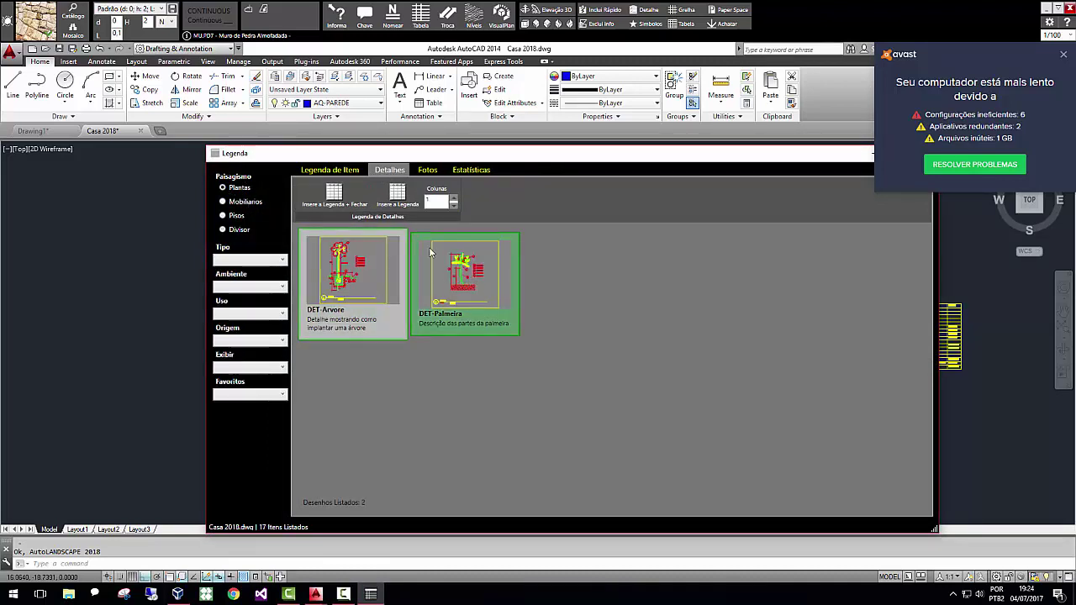
{"action": "left_click", "coordinate": [392, 197]}
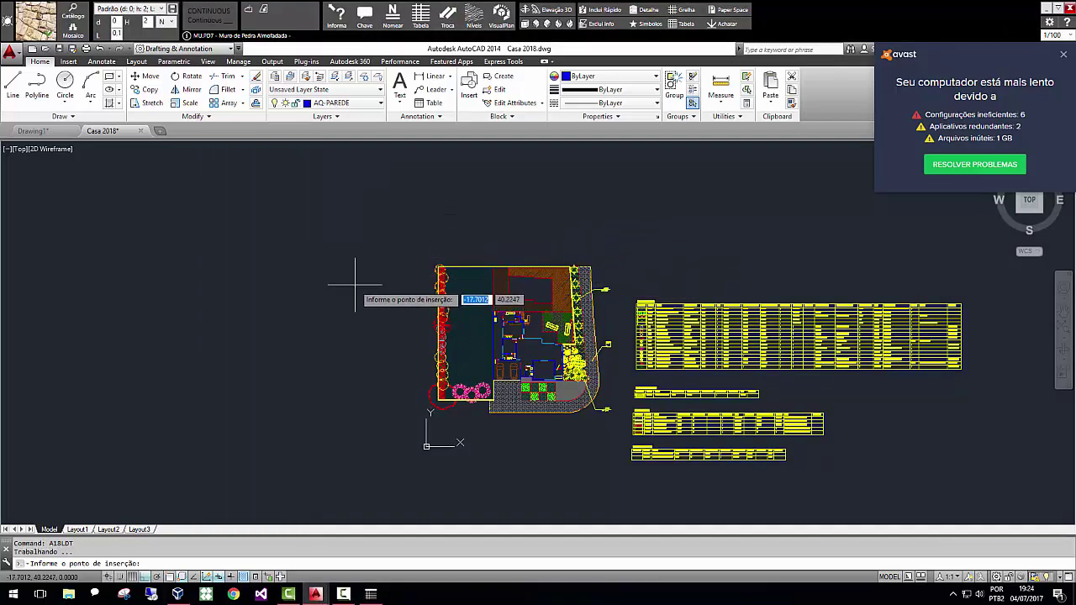
{"action": "left_click", "coordinate": [879, 401]}
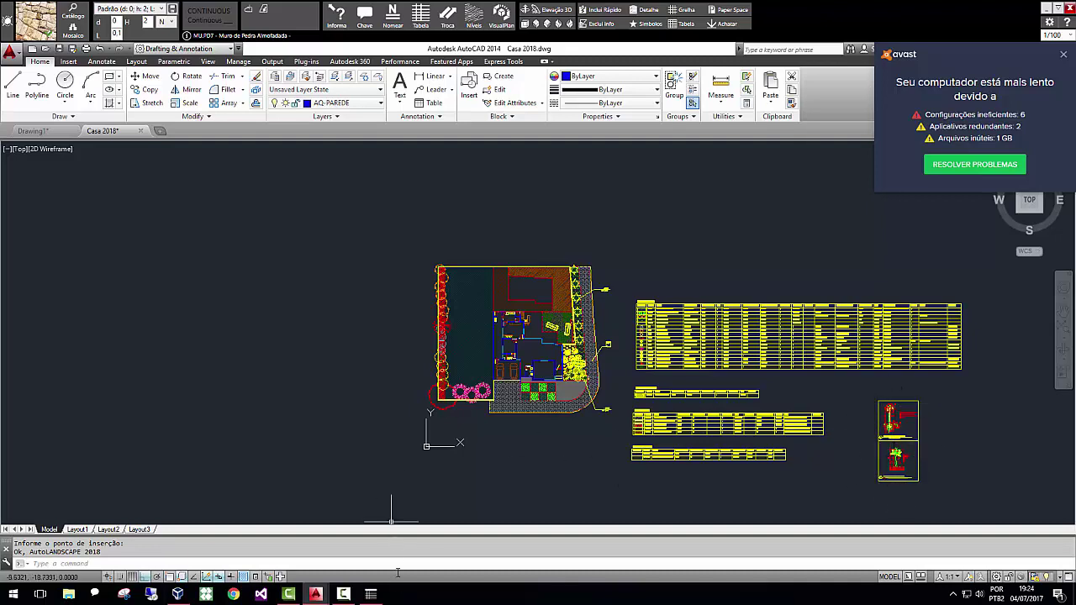
Insert the photo legend of the listed plants in three columns, in the empty area north of the plant legend.
{"action": "mouse_move", "coordinate": [377, 601]}
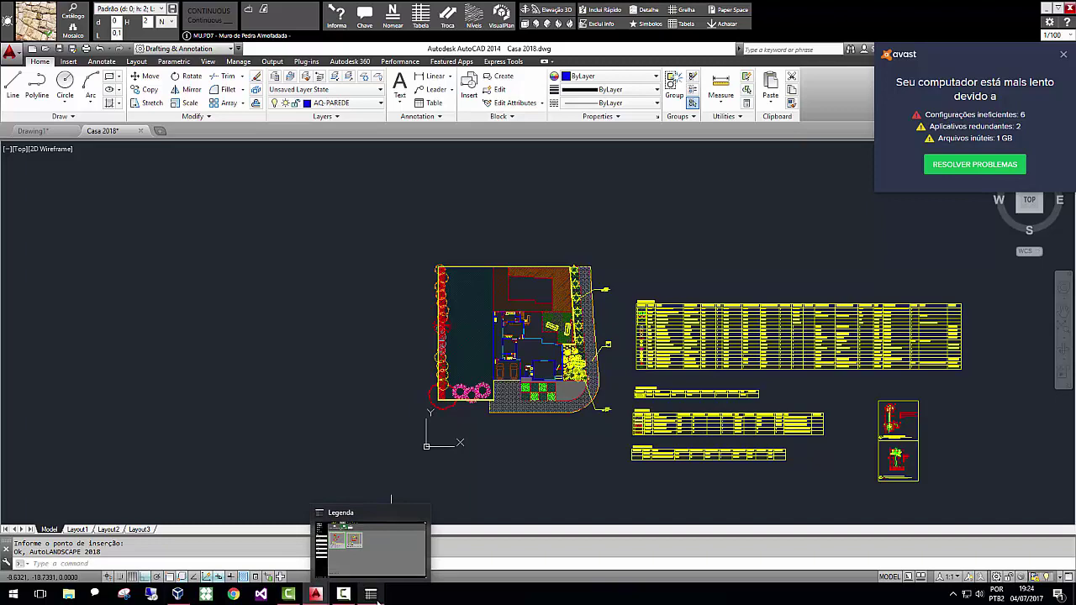
{"action": "left_click", "coordinate": [370, 548]}
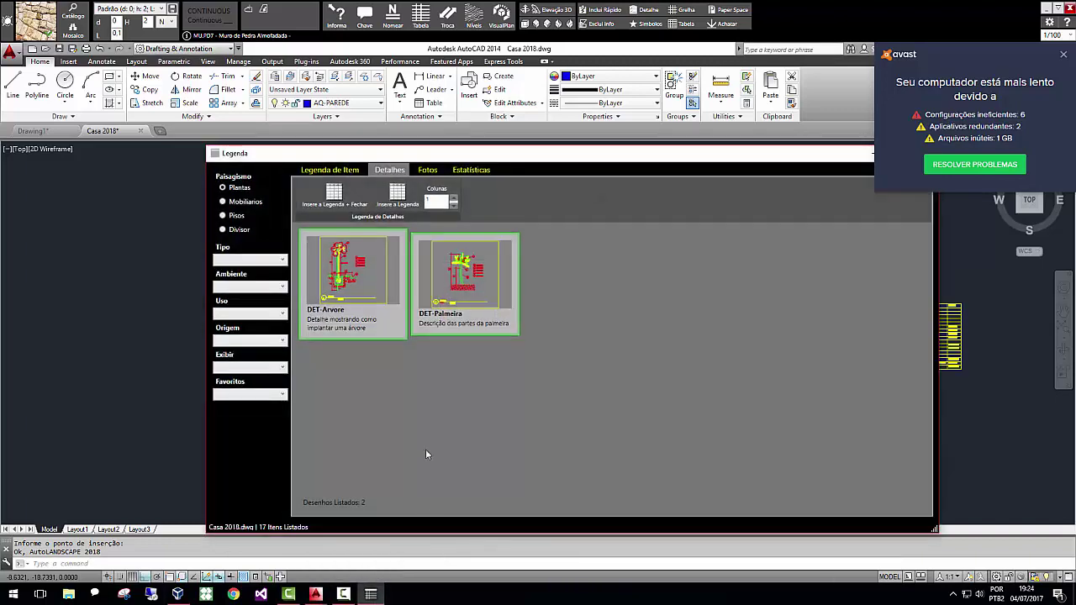
{"action": "left_click", "coordinate": [432, 171]}
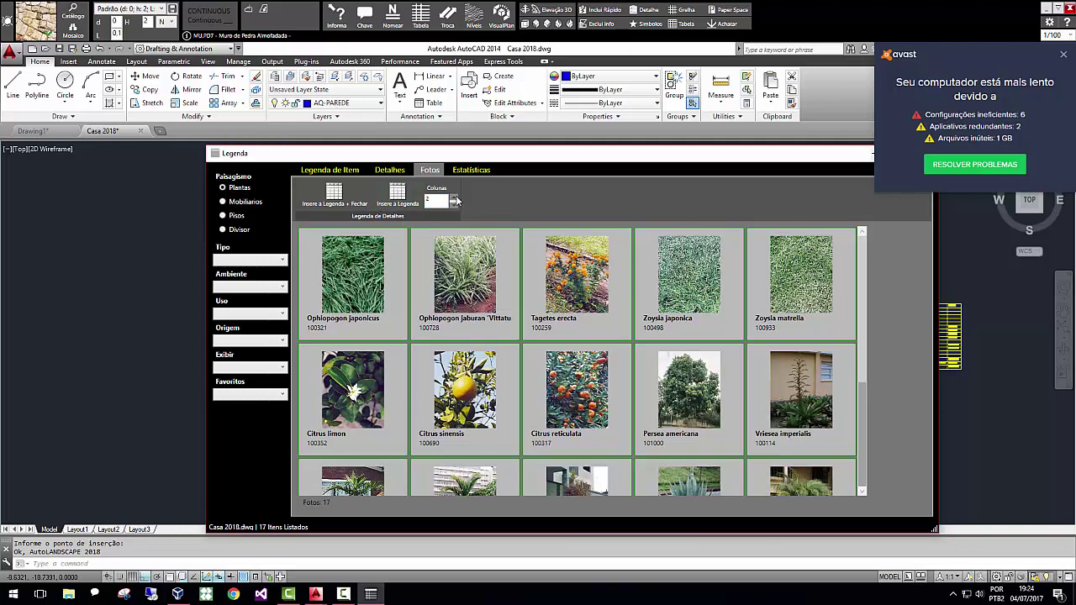
{"action": "left_click", "coordinate": [407, 200]}
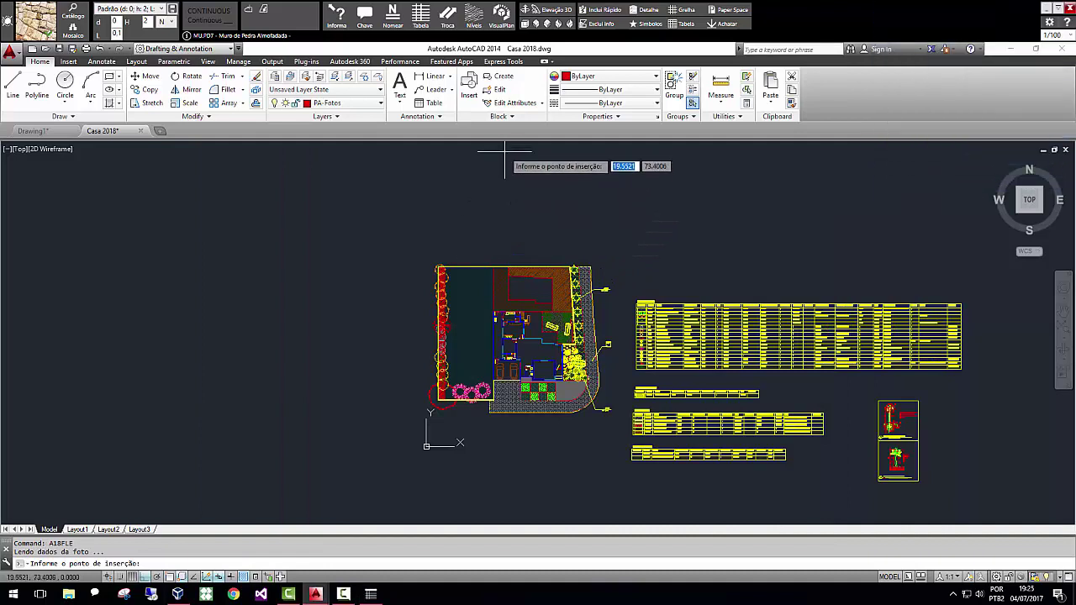
{"action": "left_click", "coordinate": [653, 158]}
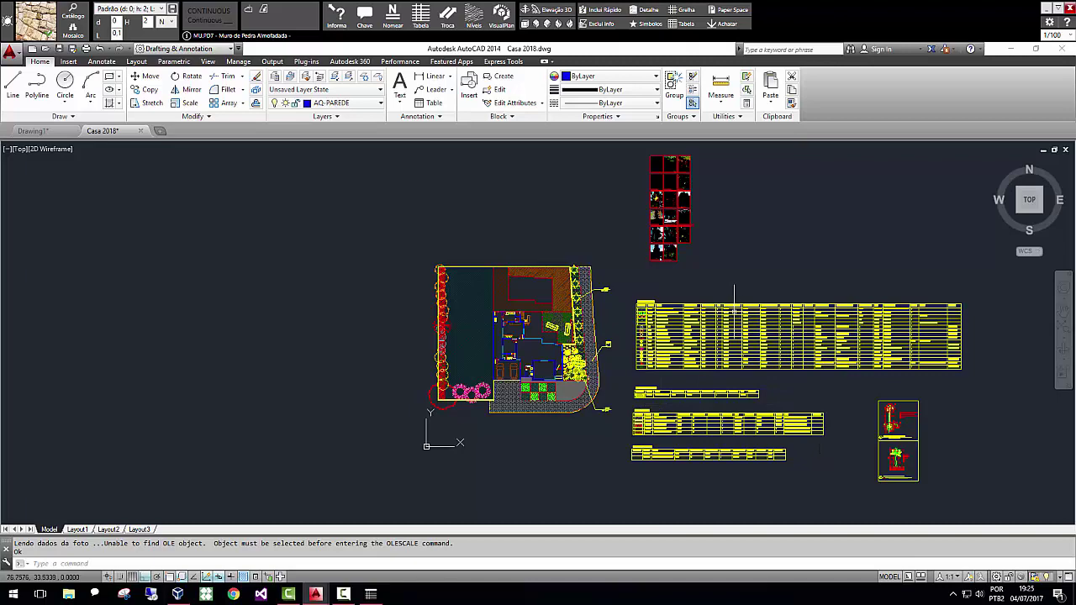
{"action": "middle_click_drag", "start_coordinate": [693, 316], "coordinate": [692, 300]}
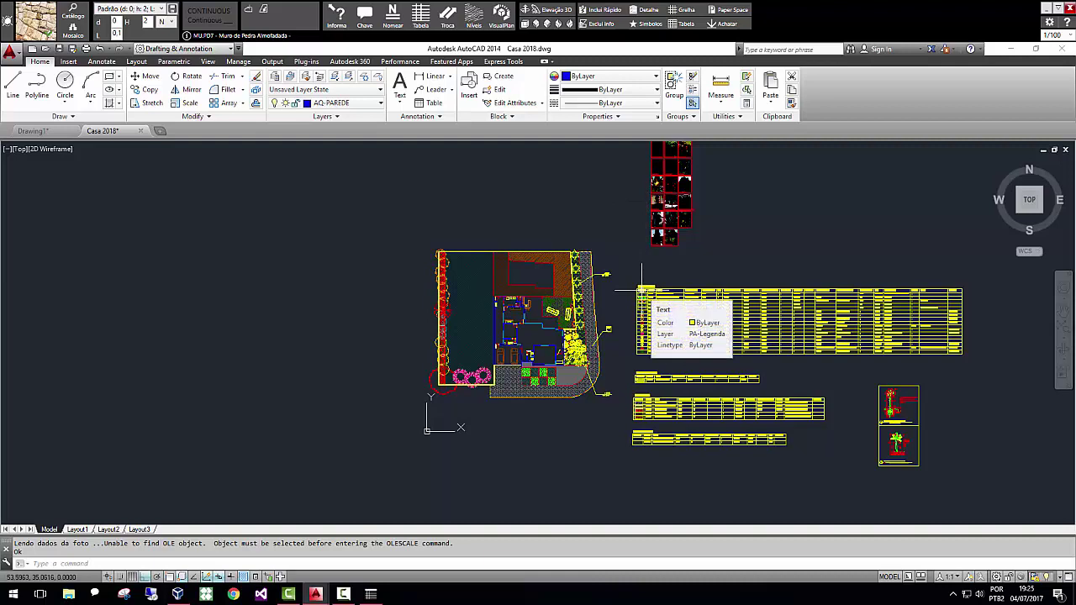
Start a new Paper Space format with an A2 - Horizontal sheet, its default margins and a plot scale of 1/250.
{"action": "left_click", "coordinate": [727, 12]}
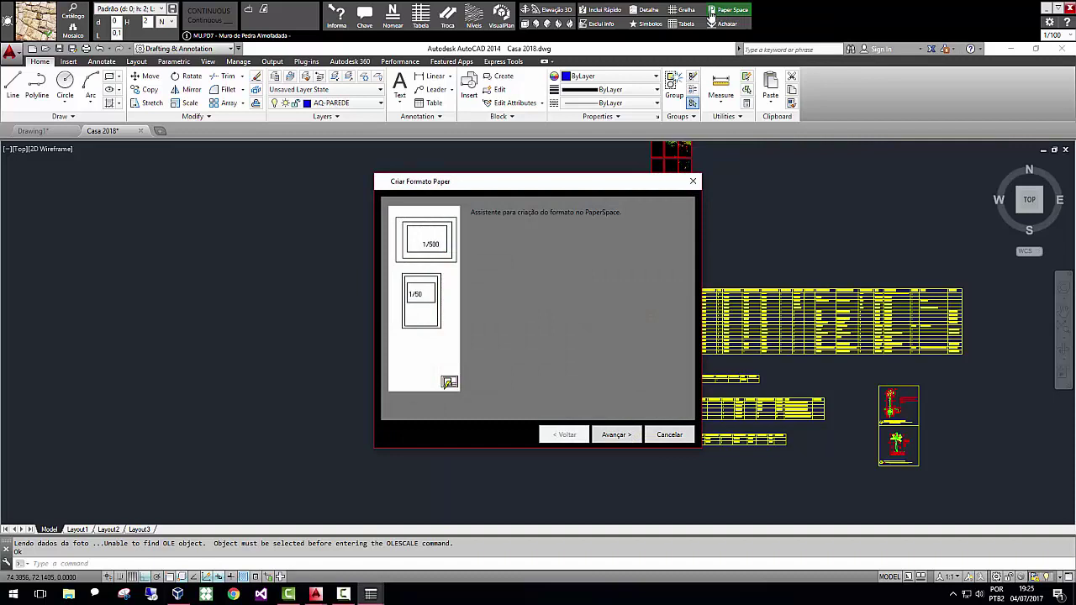
{"action": "left_click", "coordinate": [618, 436]}
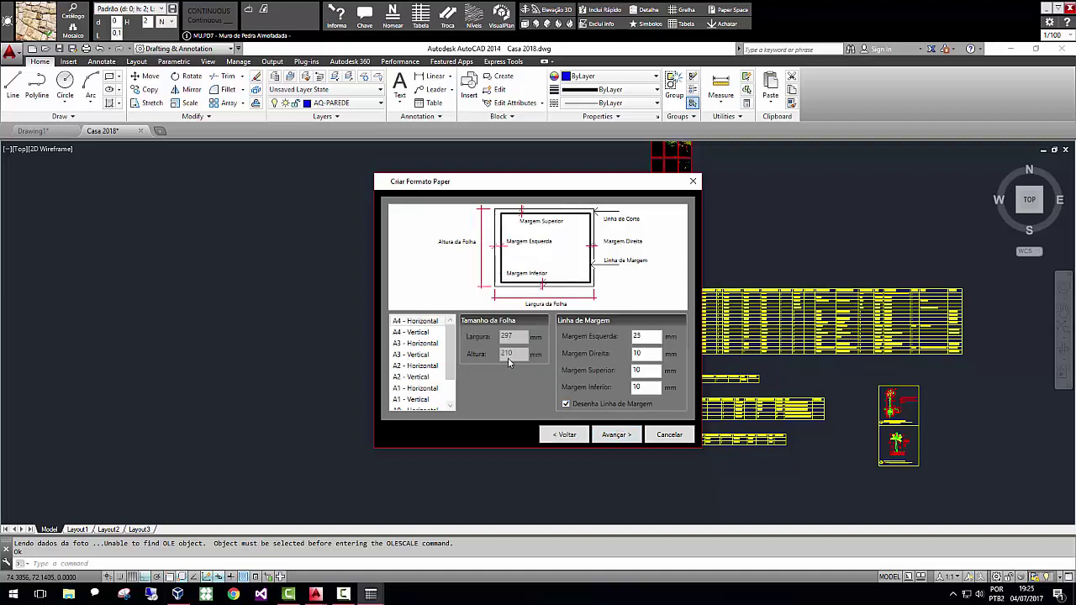
{"action": "left_click", "coordinate": [430, 369]}
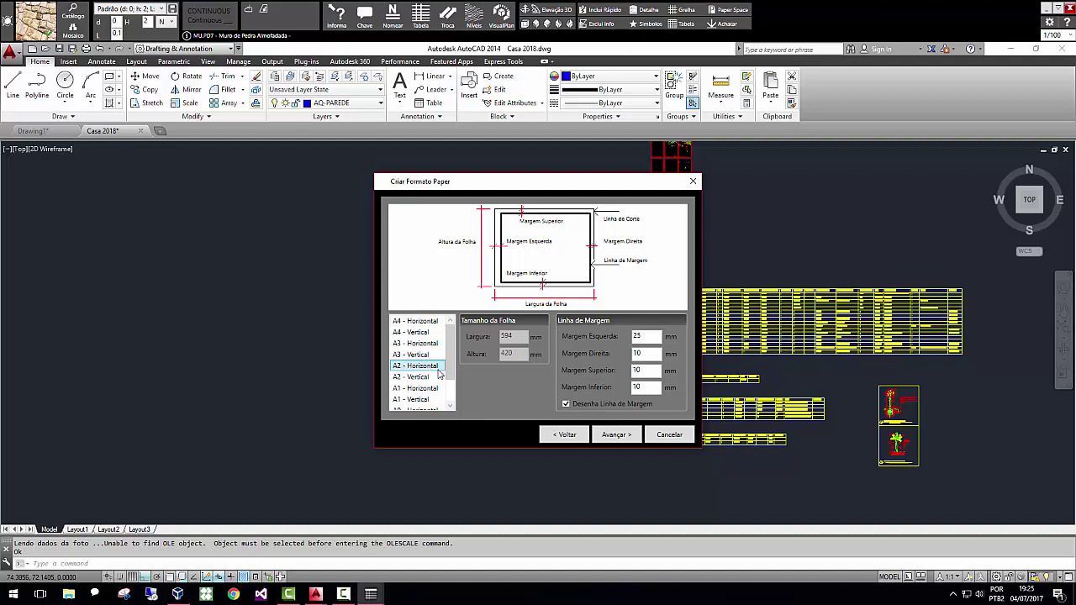
{"action": "left_click", "coordinate": [618, 436]}
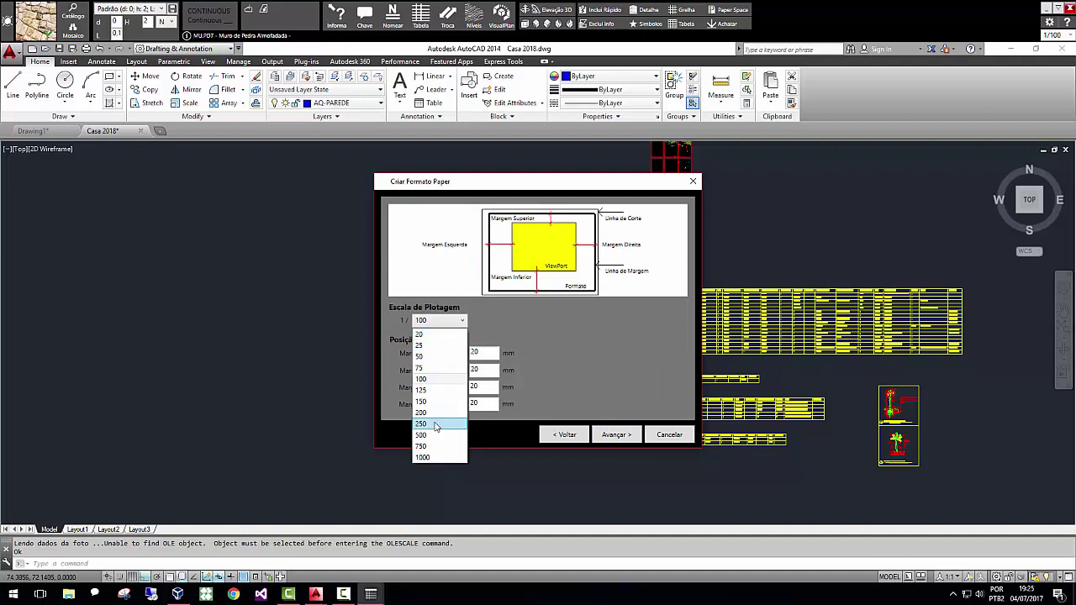
{"action": "left_click", "coordinate": [433, 427]}
{"action": "left_click", "coordinate": [609, 436]}
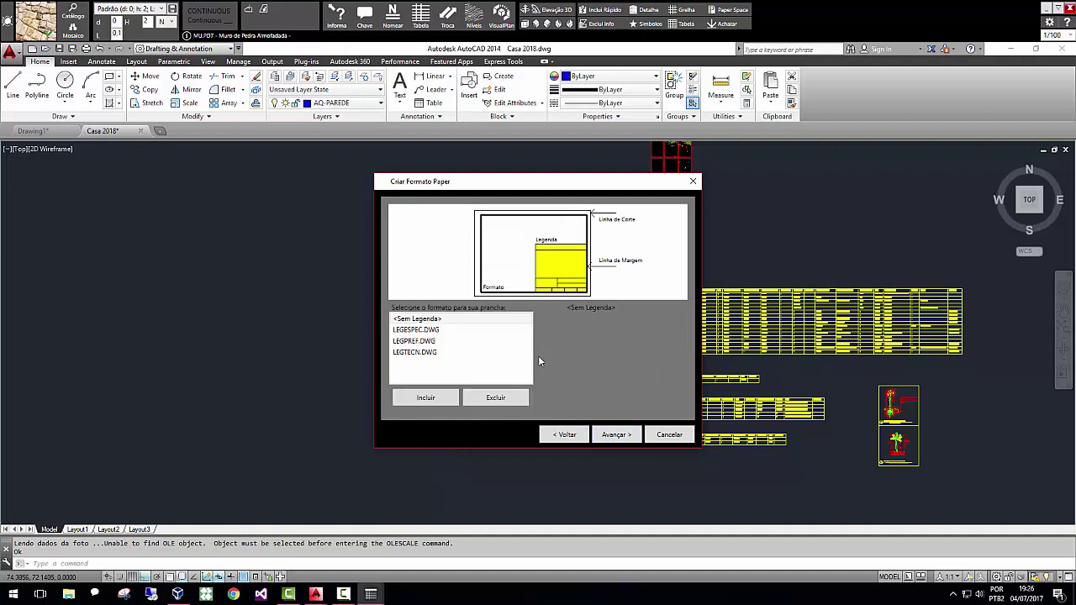
Preview the available title block drawings and generate the Paper Space format with the <Sem Legenda> option.
{"action": "left_click", "coordinate": [403, 330]}
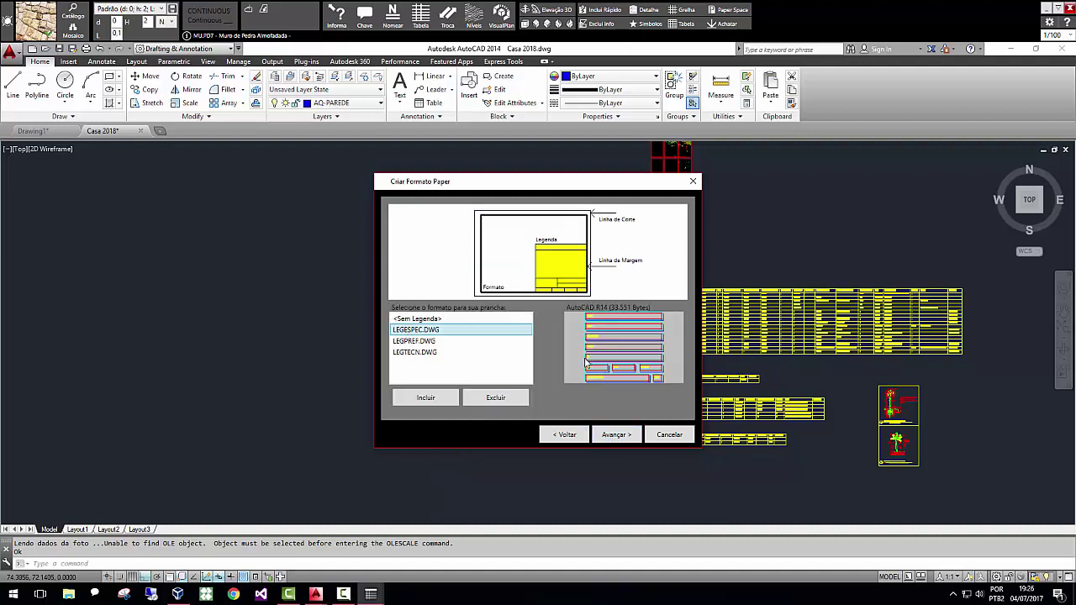
{"action": "left_click", "coordinate": [444, 341]}
{"action": "left_click", "coordinate": [448, 352]}
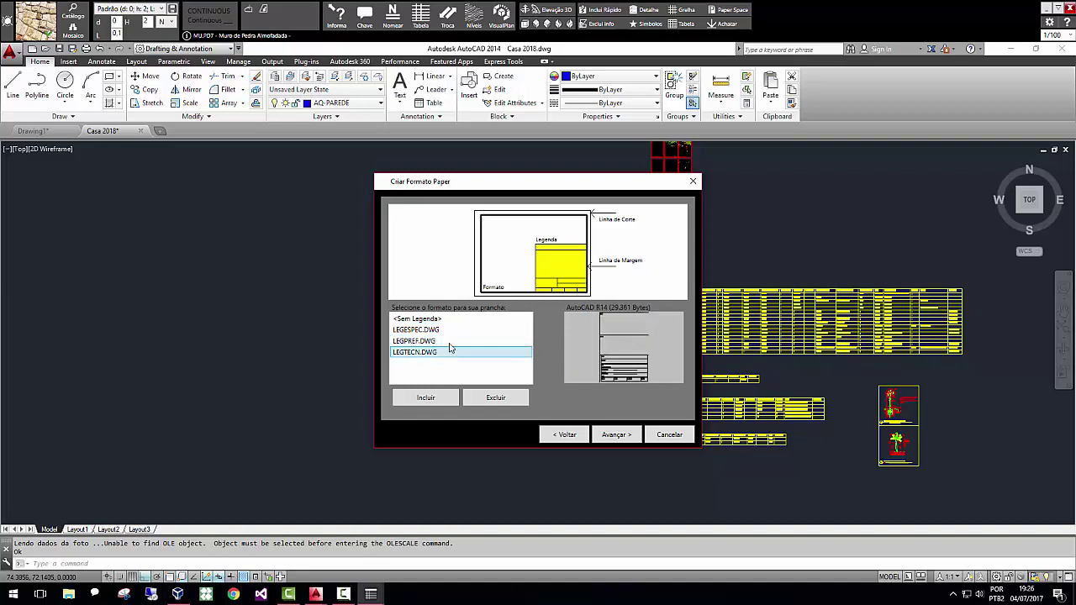
{"action": "left_click", "coordinate": [441, 319]}
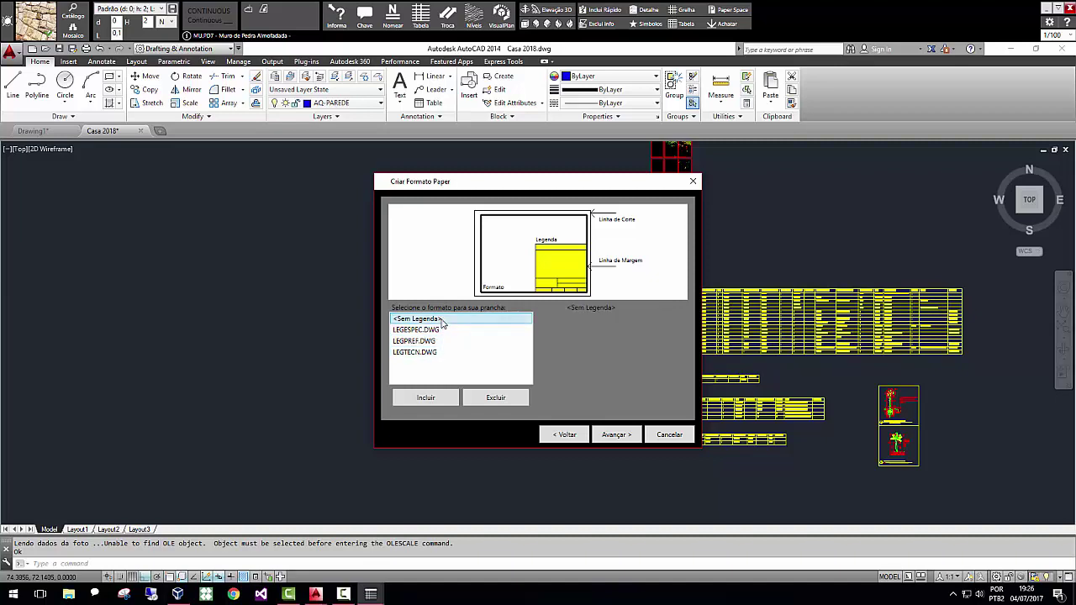
{"action": "left_click", "coordinate": [615, 435]}
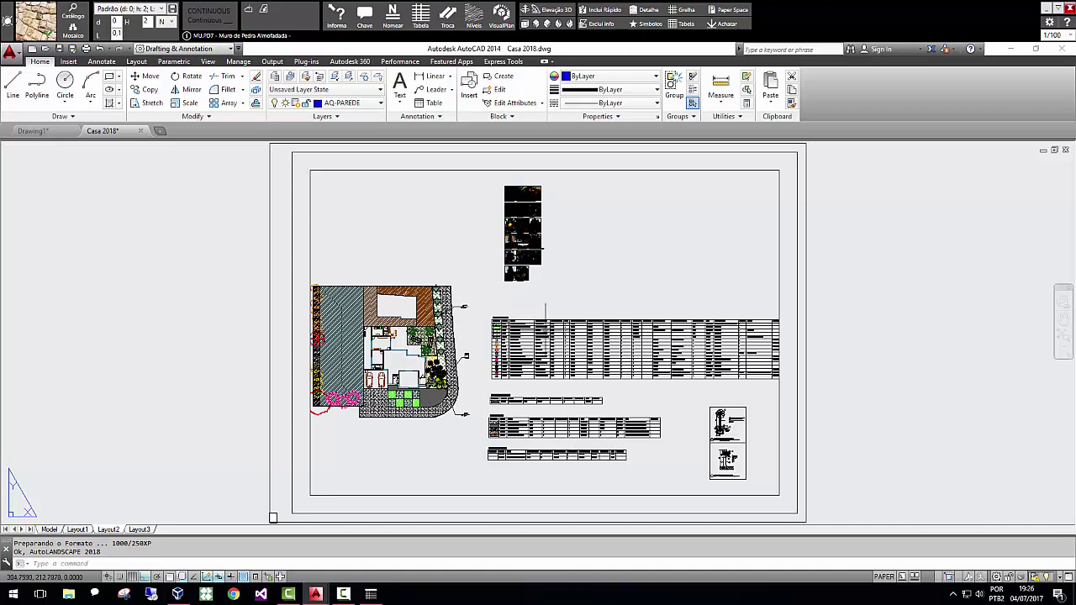
Activate the viewport on the new sheet and reposition its contents higher, freeing space beneath the garden plan.
{"action": "scroll", "coordinate": [610, 343], "scroll_direction": "down", "scroll_amount": 2}
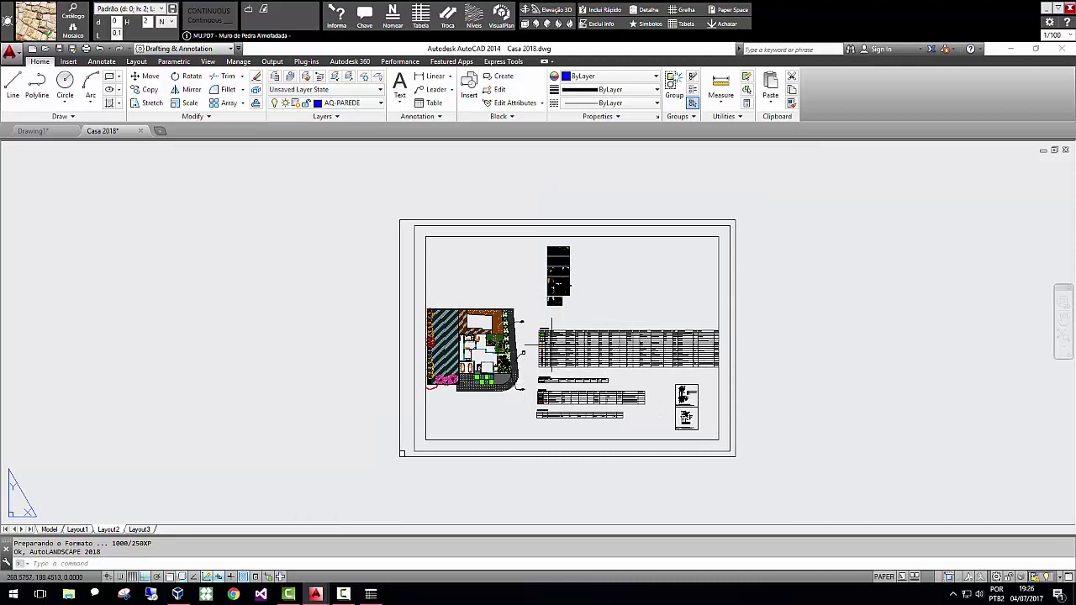
{"action": "double_click", "coordinate": [591, 299]}
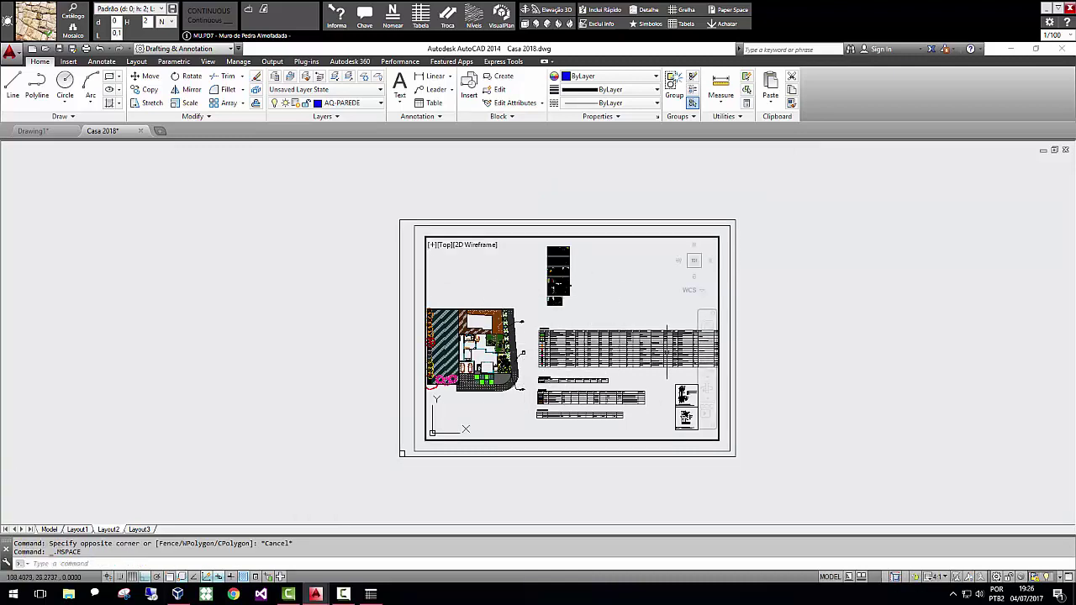
{"action": "left_click", "coordinate": [712, 356]}
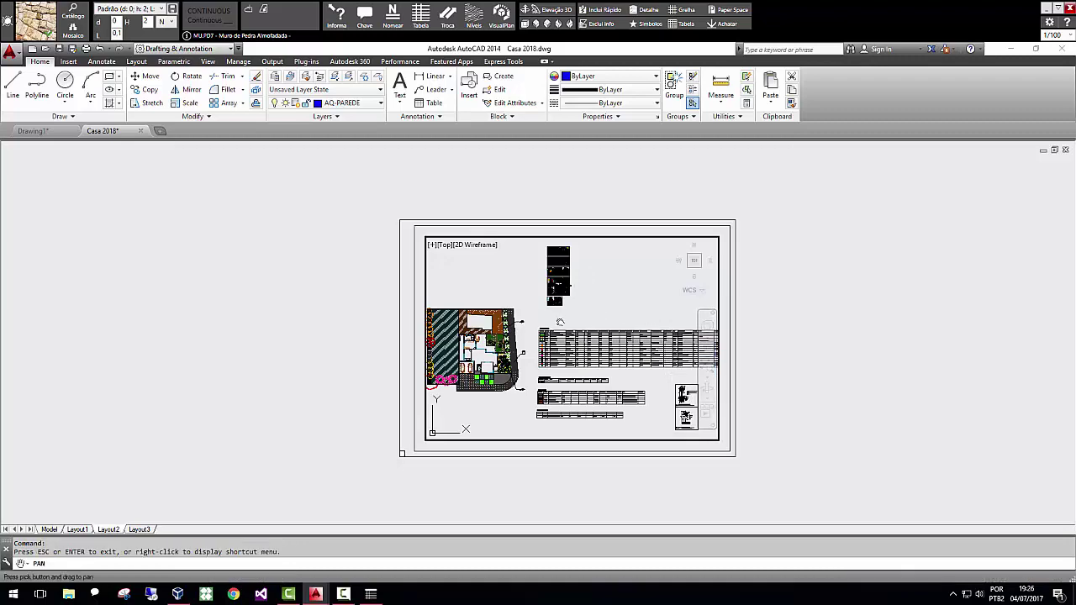
{"action": "mouse_move", "coordinate": [560, 322]}
{"action": "left_mouse_down"}
{"action": "mouse_move", "coordinate": [577, 278]}
{"action": "mouse_move", "coordinate": [566, 284]}
{"action": "left_mouse_up"}
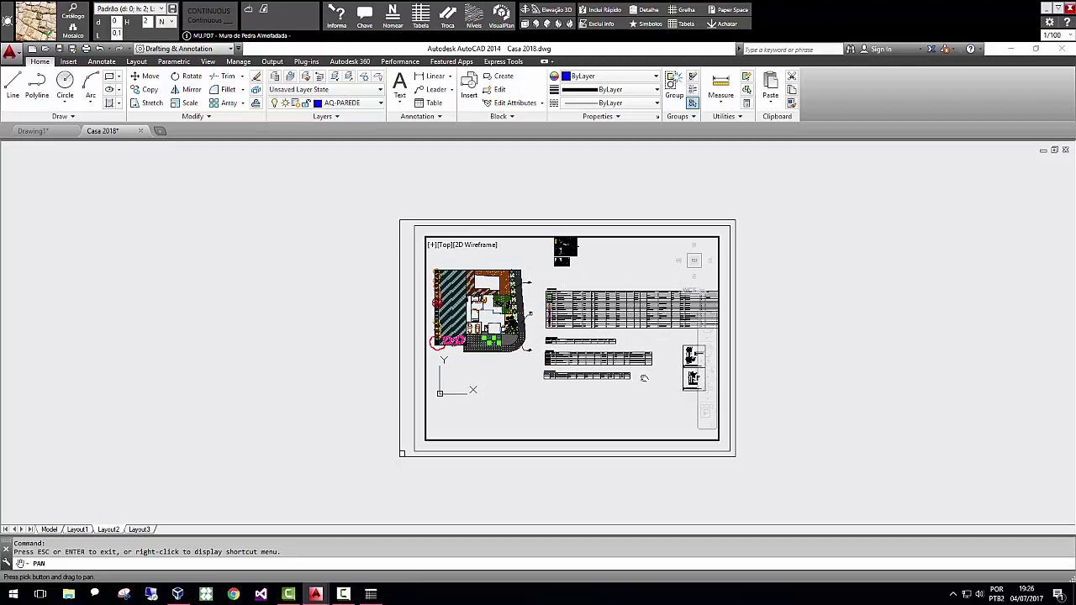
{"action": "key", "text": "Escape"}
Move the plant, floor and other tabular legends together, with ortho off, into the empty area below the garden plan.
{"action": "left_click", "coordinate": [668, 397]}
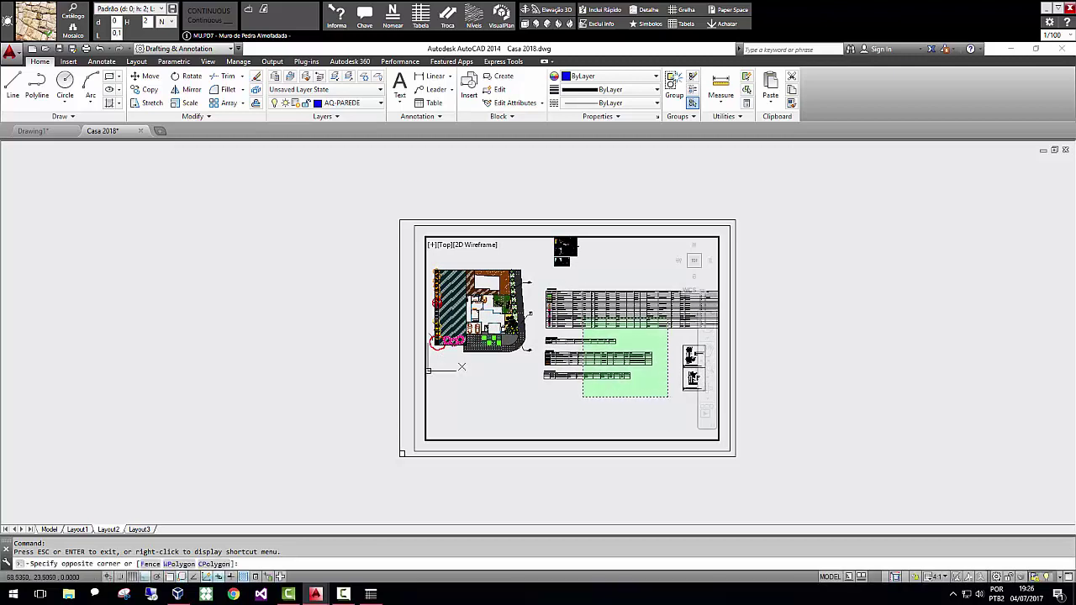
{"action": "left_click", "coordinate": [543, 280]}
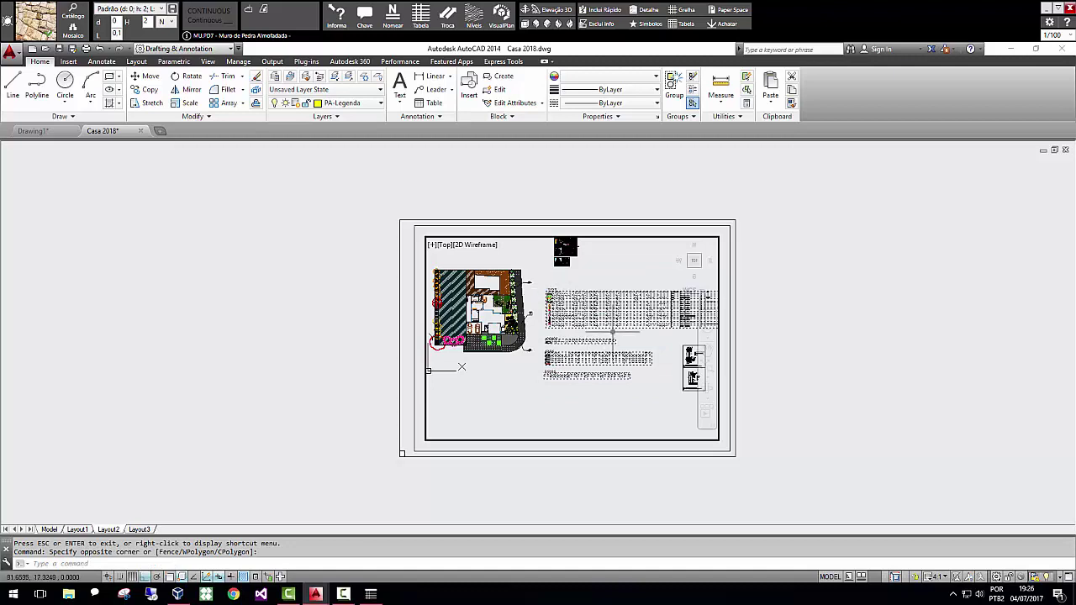
{"action": "type", "text": "M"}
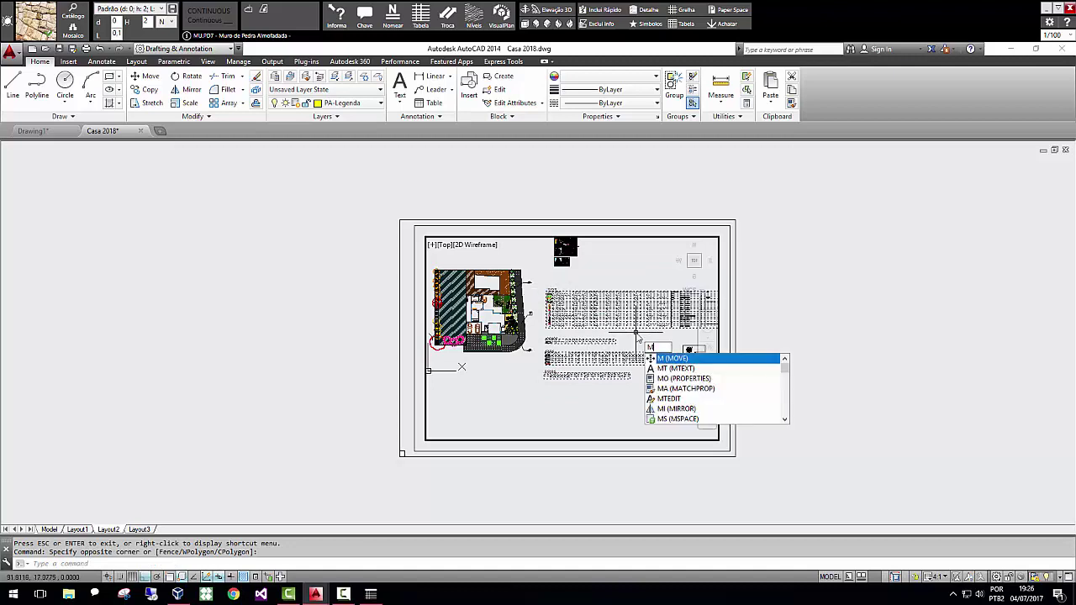
{"action": "key", "text": "Return"}
{"action": "left_click", "coordinate": [627, 311]}
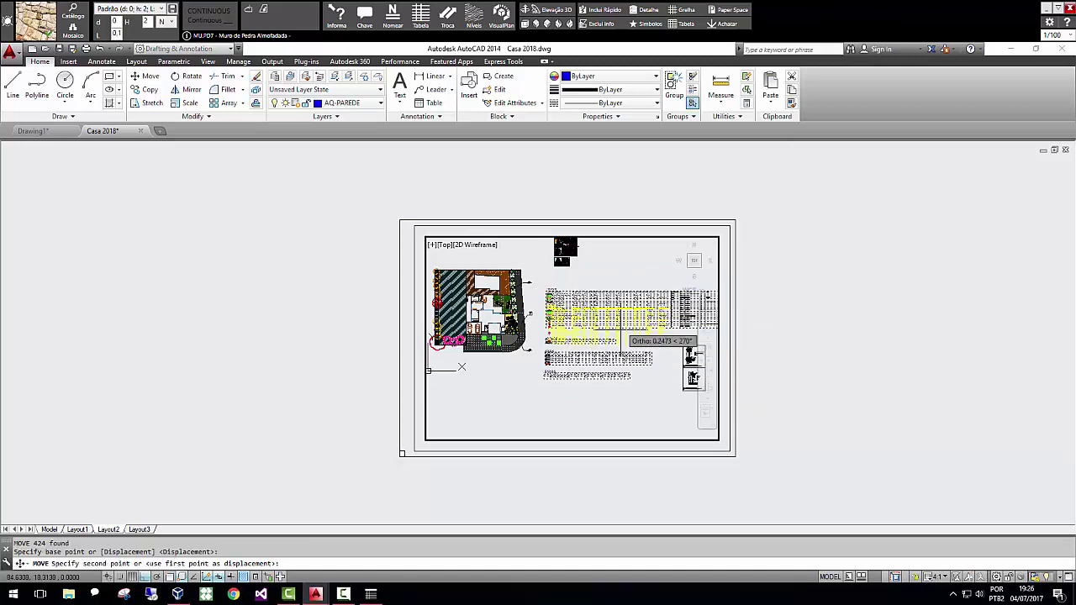
{"action": "key", "text": "F8"}
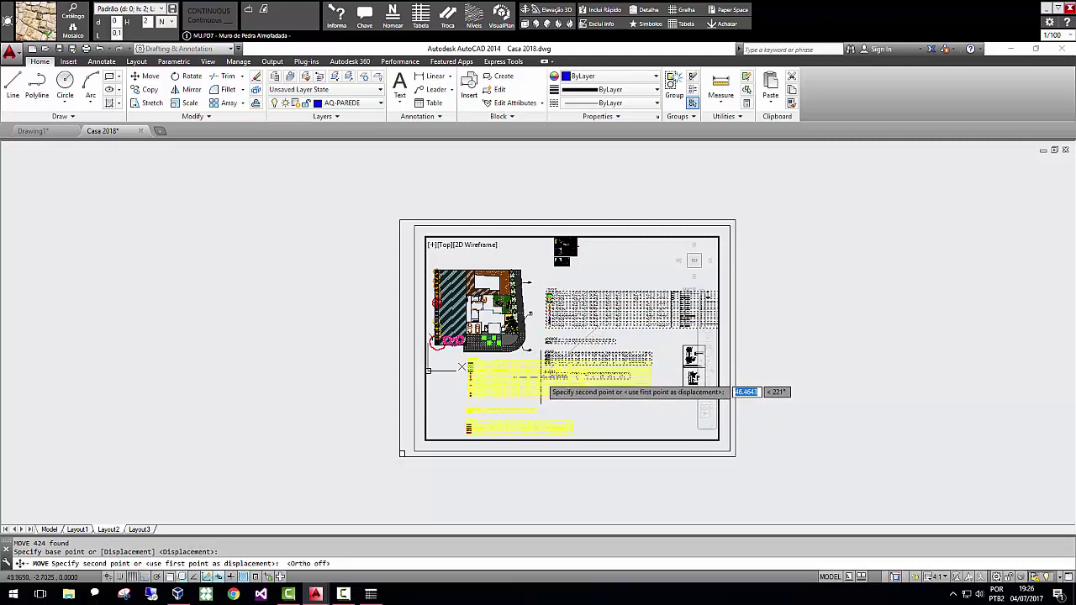
{"action": "left_click", "coordinate": [542, 379]}
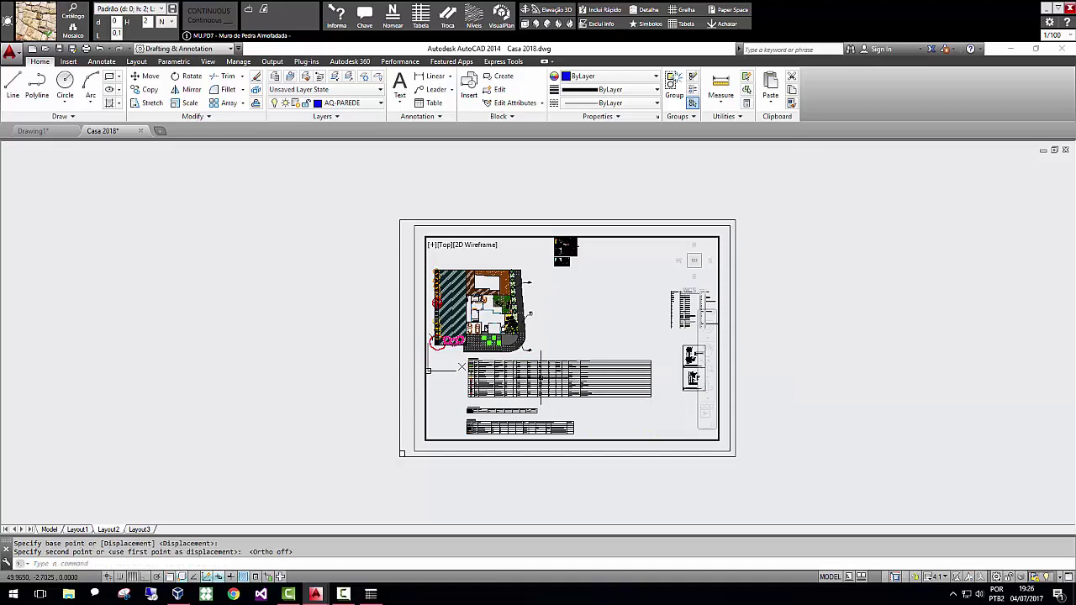
Move the four legend tables together farther west beneath the garden plan.
{"action": "left_click", "coordinate": [707, 351]}
{"action": "mouse_move", "coordinate": [596, 319]}
{"action": "left_mouse_down"}
{"action": "mouse_move", "coordinate": [635, 298]}
{"action": "mouse_move", "coordinate": [631, 288]}
{"action": "left_mouse_up"}
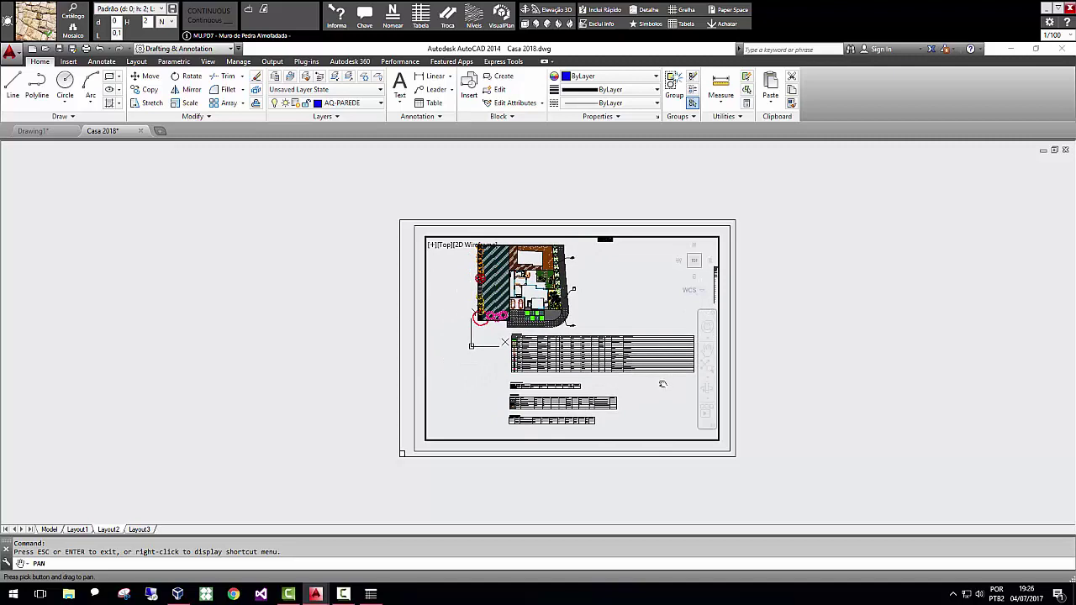
{"action": "key", "text": "Escape"}
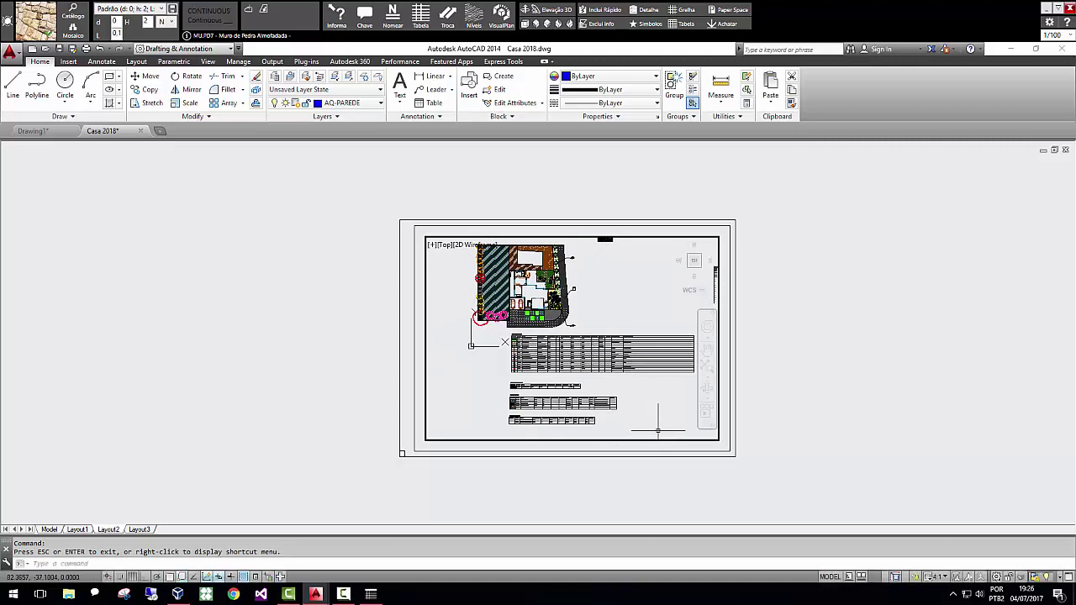
{"action": "left_click", "coordinate": [659, 432]}
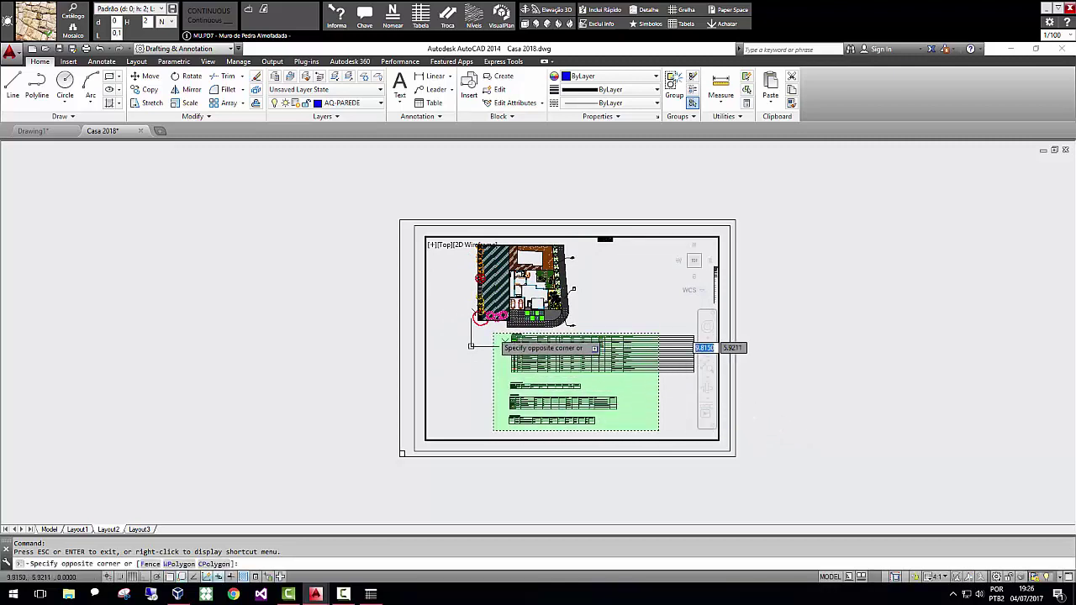
{"action": "left_click", "coordinate": [494, 335]}
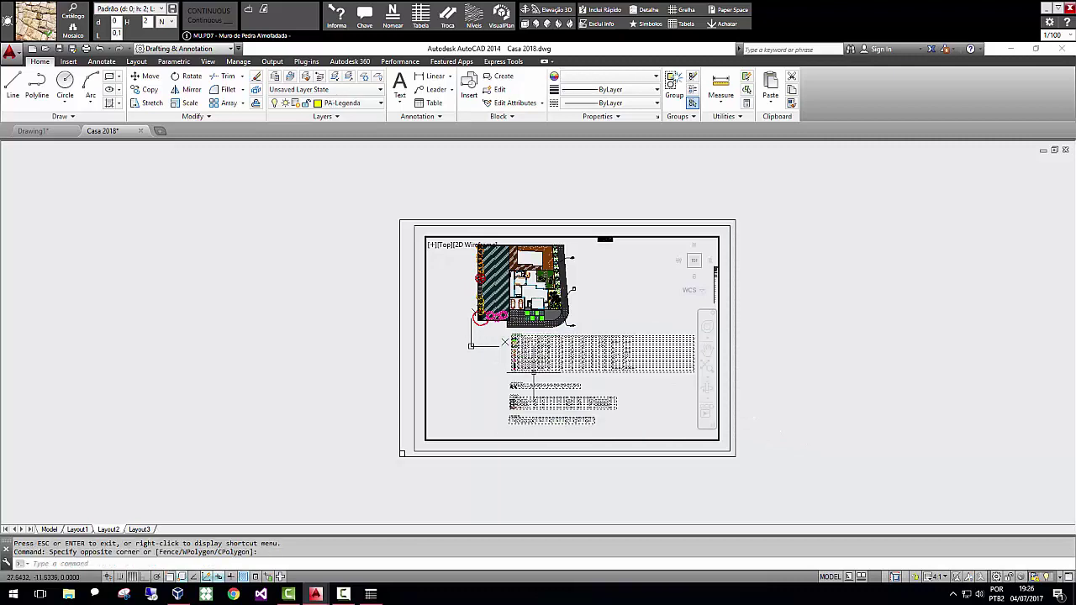
{"action": "type", "text": "m"}
{"action": "key", "text": "Return"}
{"action": "left_click", "coordinate": [529, 343]}
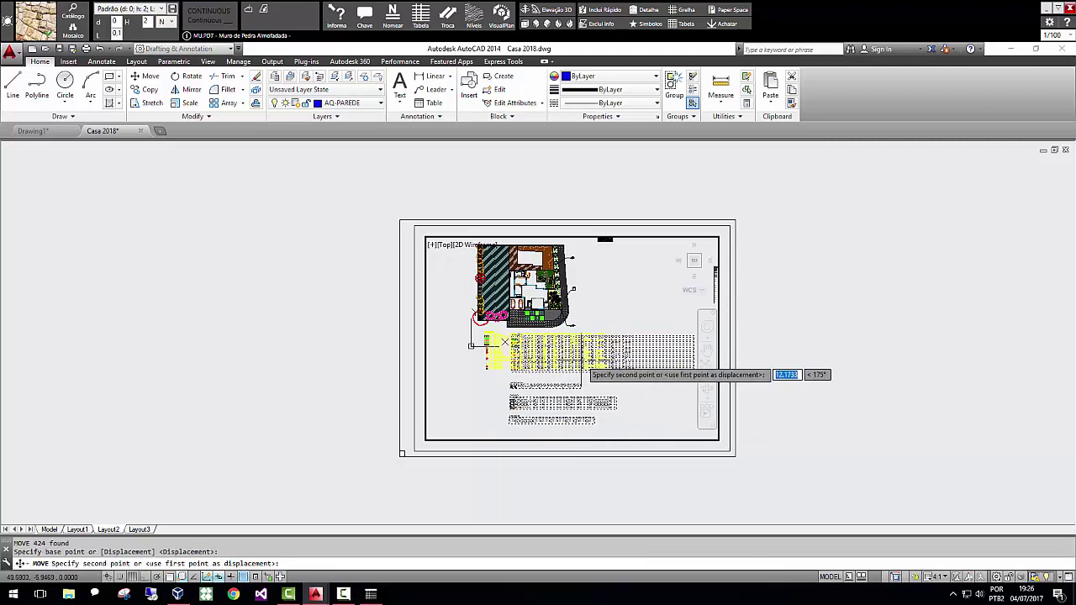
Place the selected tables beneath the site plan and move the photo grid down beside the plan.
{"action": "left_click", "coordinate": [581, 372]}
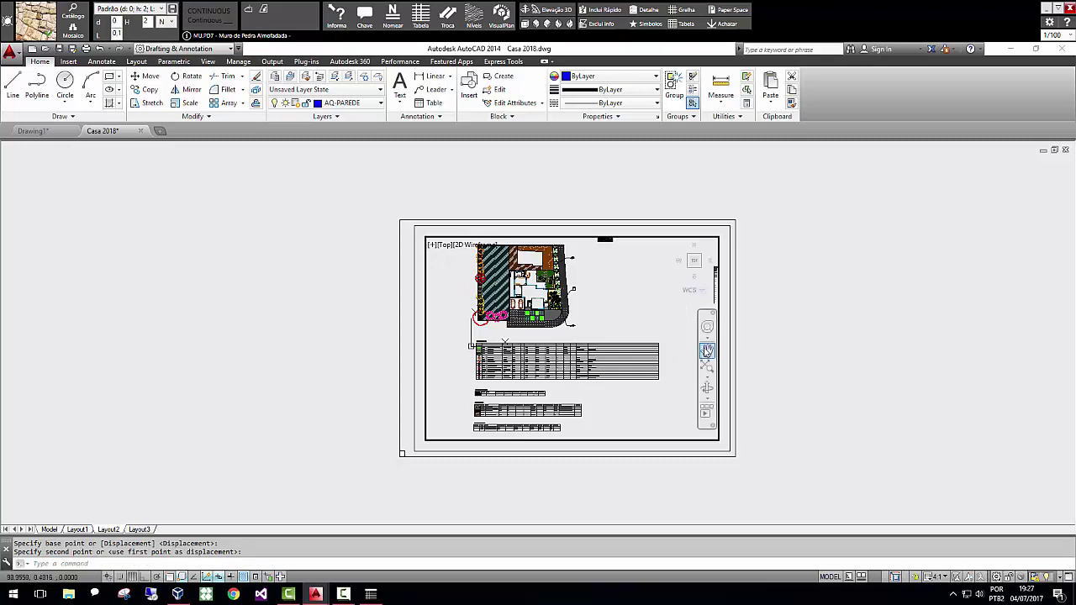
{"action": "left_click", "coordinate": [708, 351]}
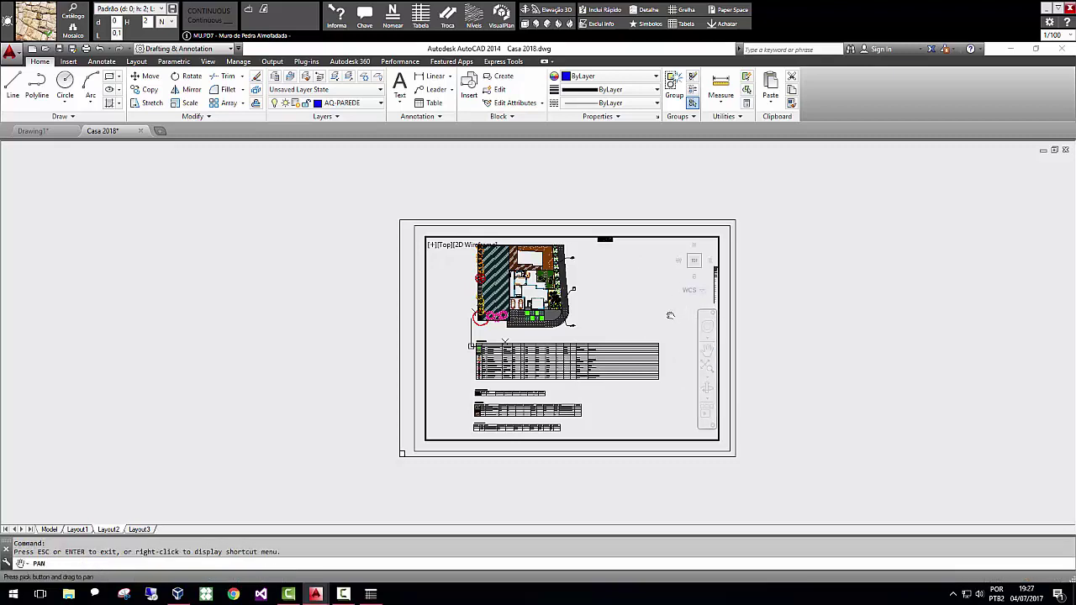
{"action": "left_click_drag", "start_coordinate": [647, 289], "coordinate": [643, 359]}
{"action": "key", "text": "Escape"}
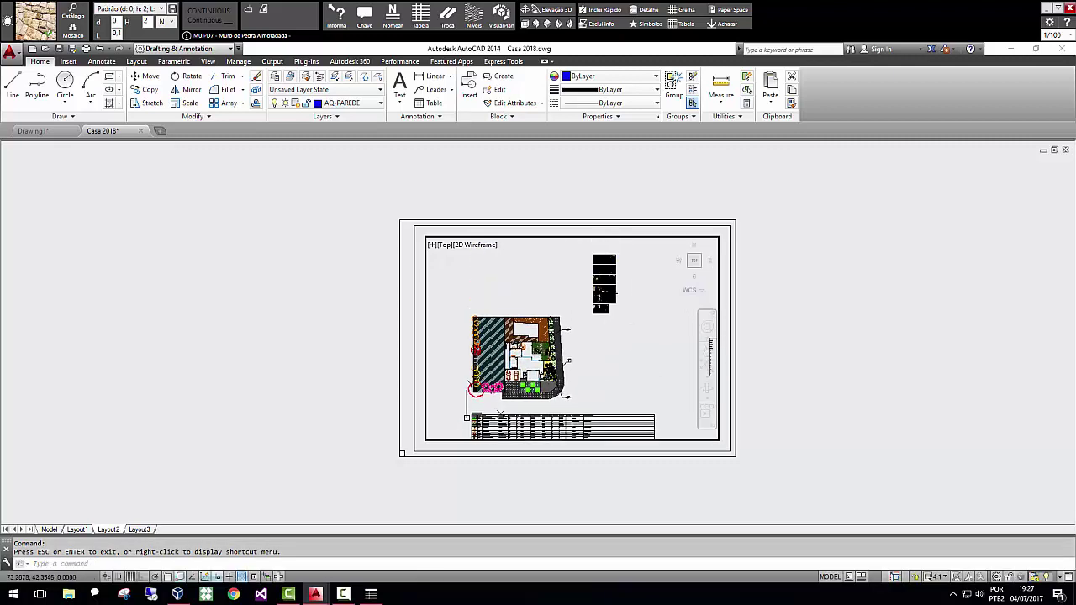
{"action": "left_click", "coordinate": [633, 323]}
{"action": "left_click", "coordinate": [583, 250]}
{"action": "type", "text": "m"}
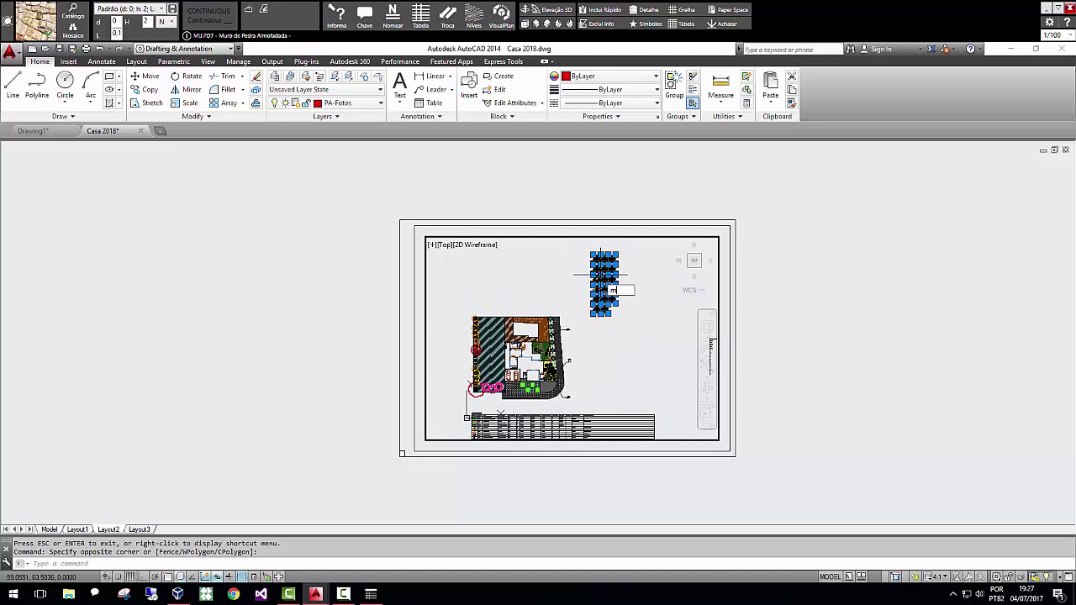
{"action": "key", "text": "Return"}
{"action": "left_click", "coordinate": [602, 276]}
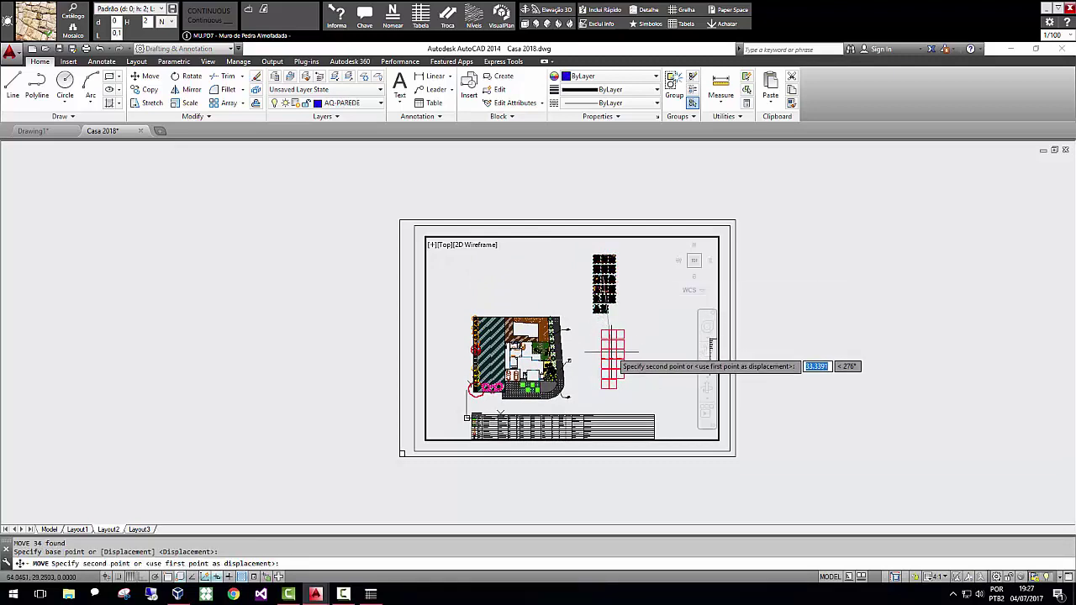
{"action": "left_click", "coordinate": [608, 341]}
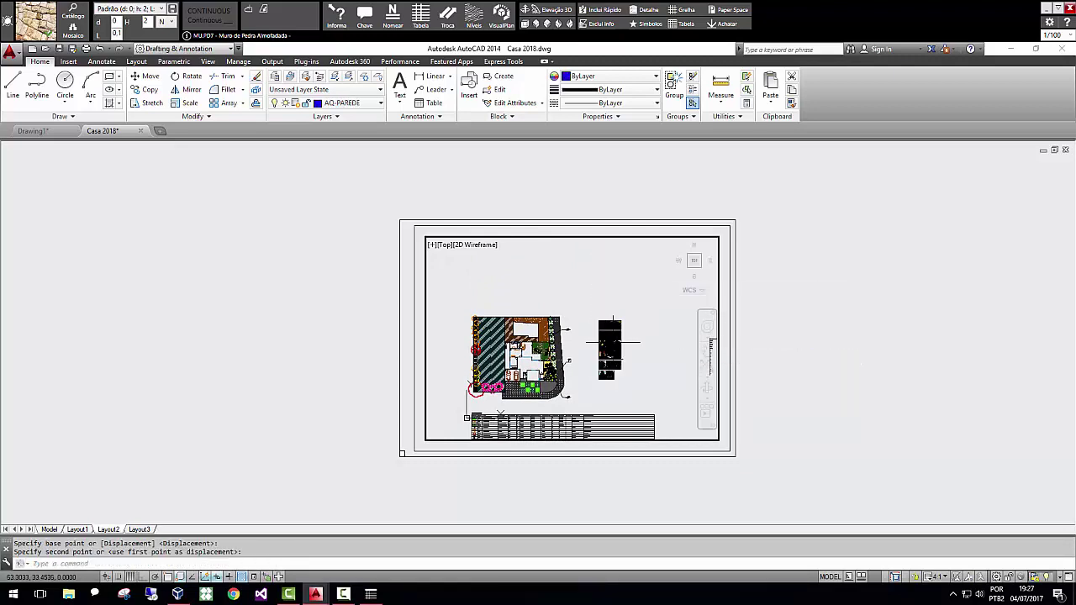
Move the two stacked detail drawings into the empty area beside the lower tables.
{"action": "left_click", "coordinate": [705, 350]}
{"action": "left_click_drag", "start_coordinate": [670, 335], "coordinate": [633, 318]}
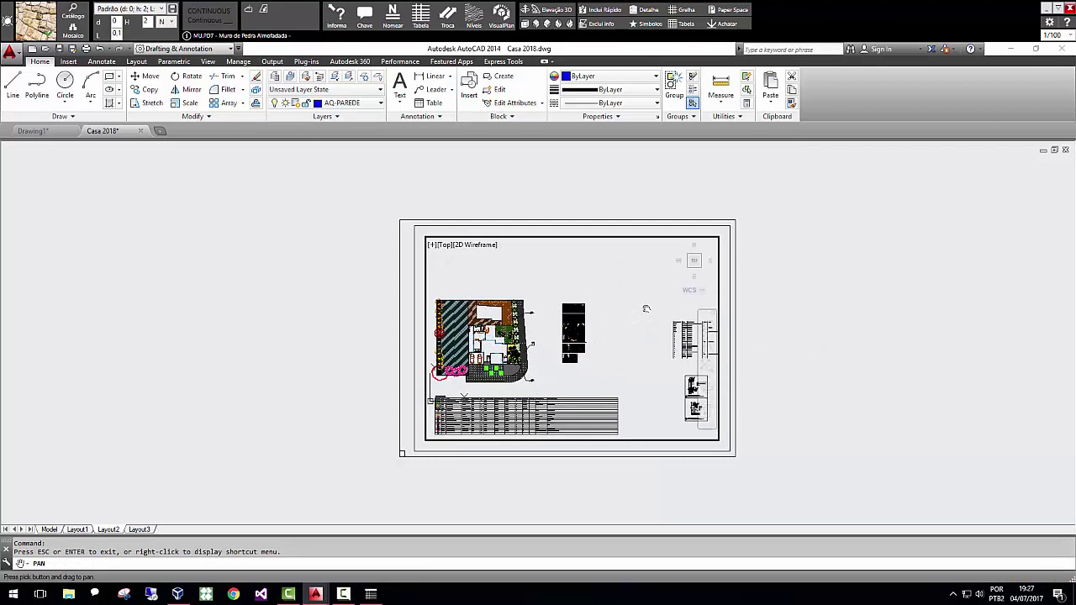
{"action": "scroll", "coordinate": [647, 309], "scroll_direction": "down", "scroll_amount": 2}
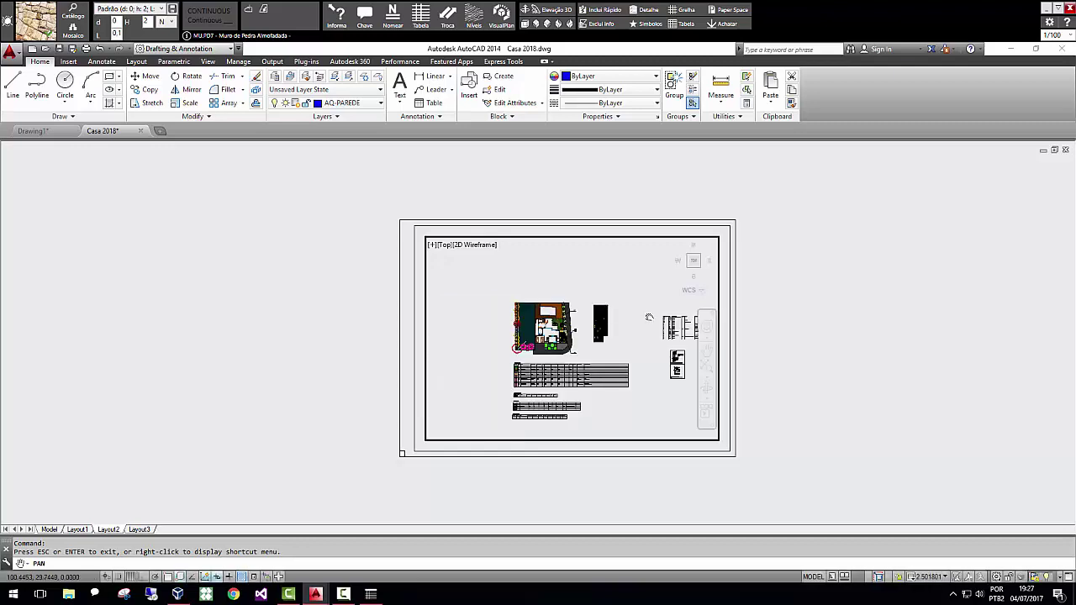
{"action": "mouse_move", "coordinate": [649, 317]}
{"action": "left_mouse_down"}
{"action": "mouse_move", "coordinate": [644, 302]}
{"action": "mouse_move", "coordinate": [655, 302]}
{"action": "mouse_move", "coordinate": [640, 311]}
{"action": "left_mouse_up"}
{"action": "key", "text": "Escape"}
{"action": "left_click", "coordinate": [678, 370]}
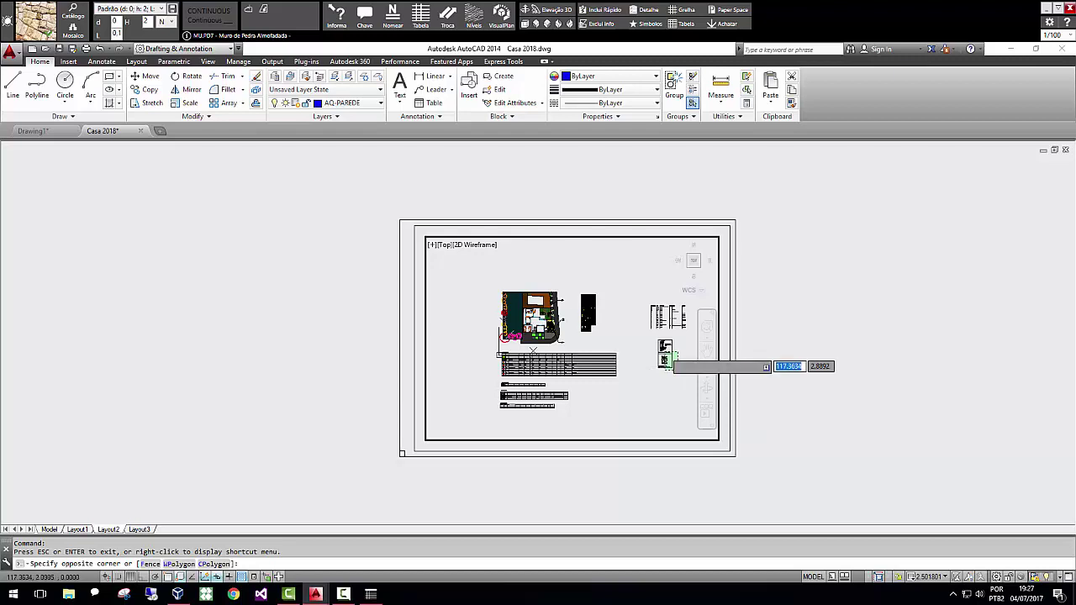
{"action": "left_click", "coordinate": [653, 336]}
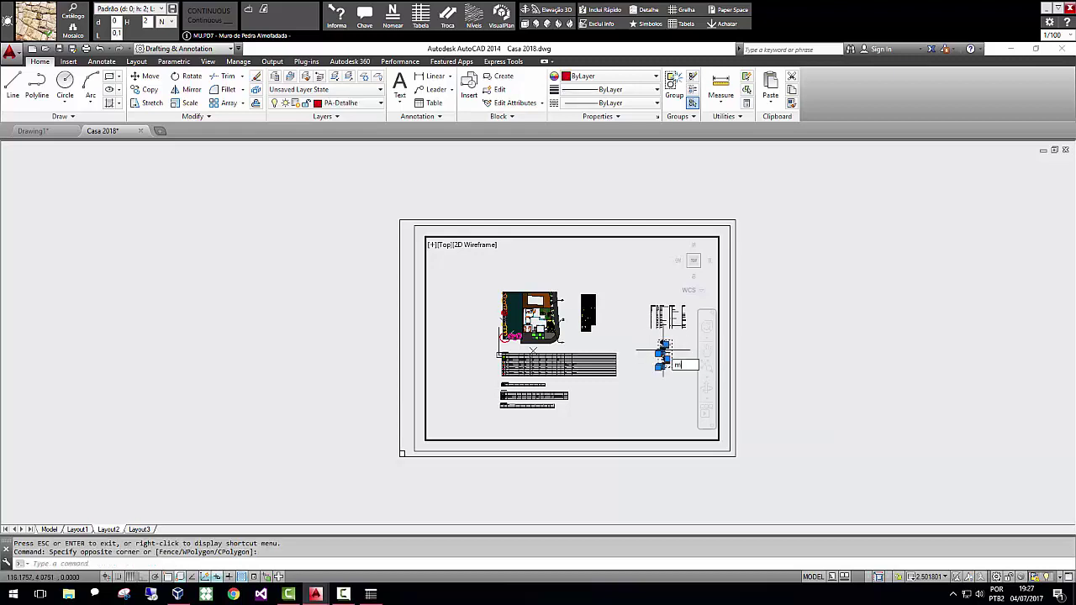
{"action": "type", "text": "m"}
{"action": "key", "text": "Return"}
{"action": "left_click", "coordinate": [661, 355]}
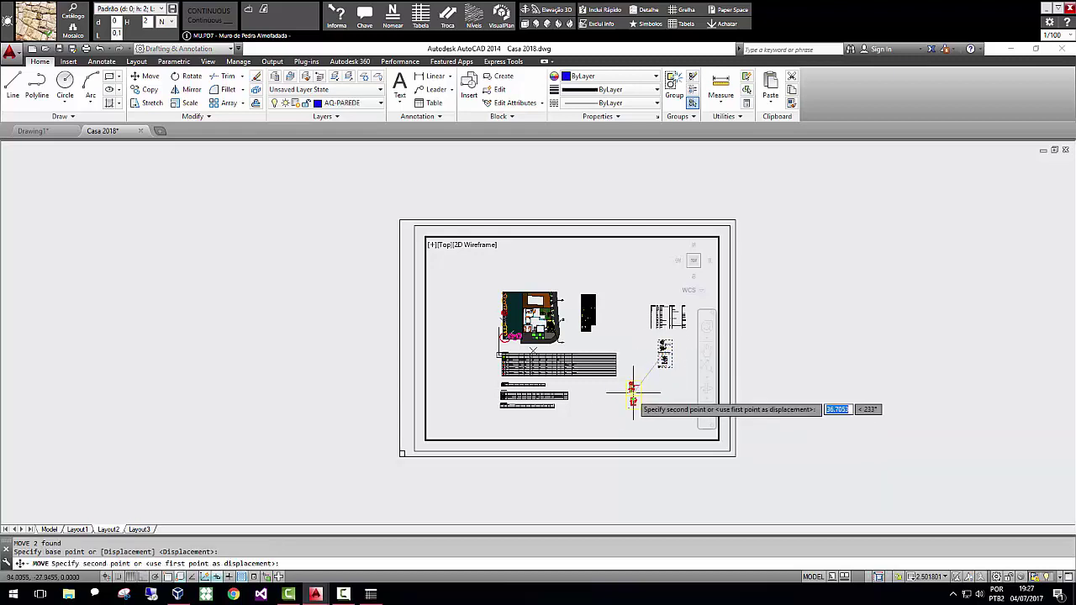
{"action": "left_click", "coordinate": [590, 397]}
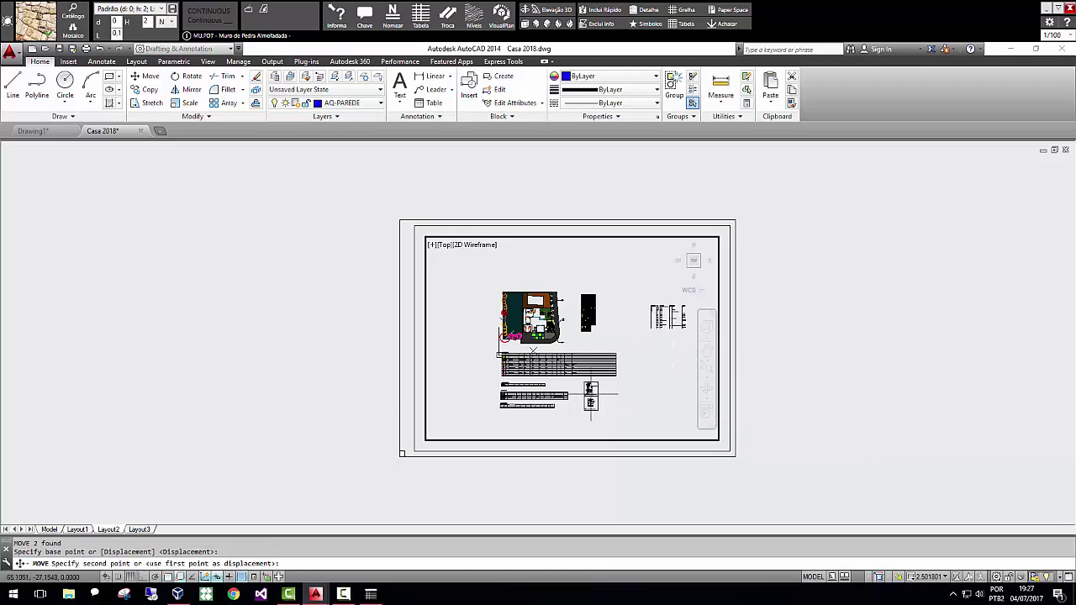
Delete the group of legends on the far side of the photo grid.
{"action": "left_click", "coordinate": [692, 338]}
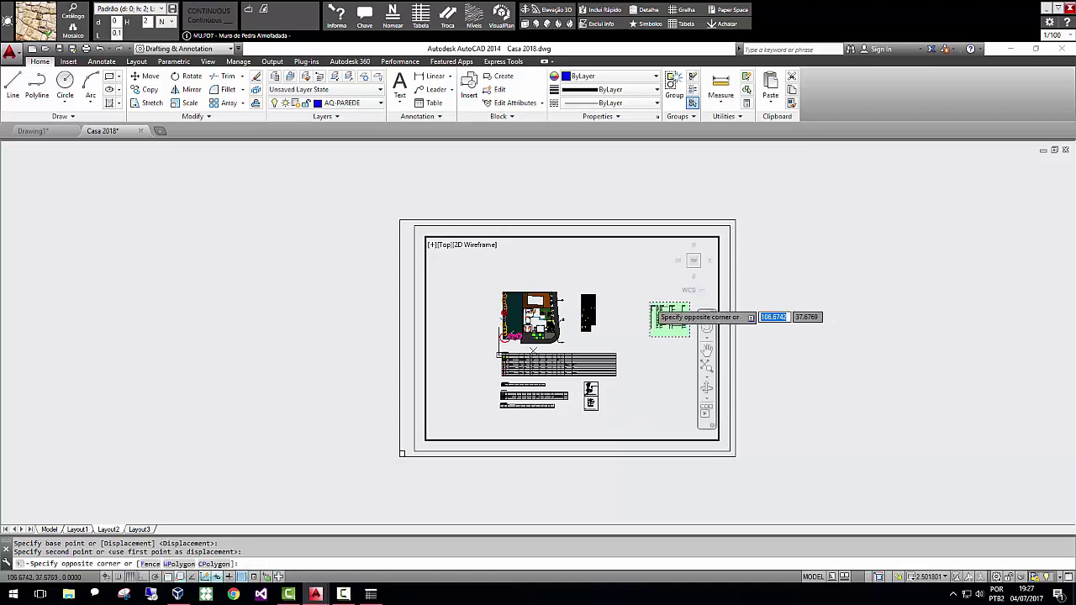
{"action": "left_click", "coordinate": [649, 303]}
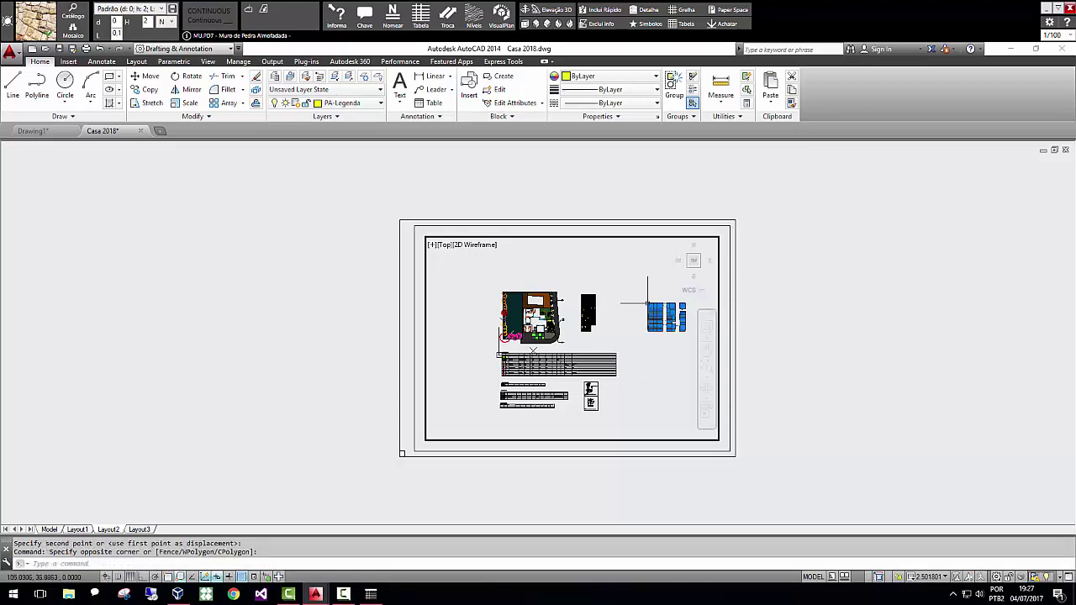
{"action": "key", "text": "Delete"}
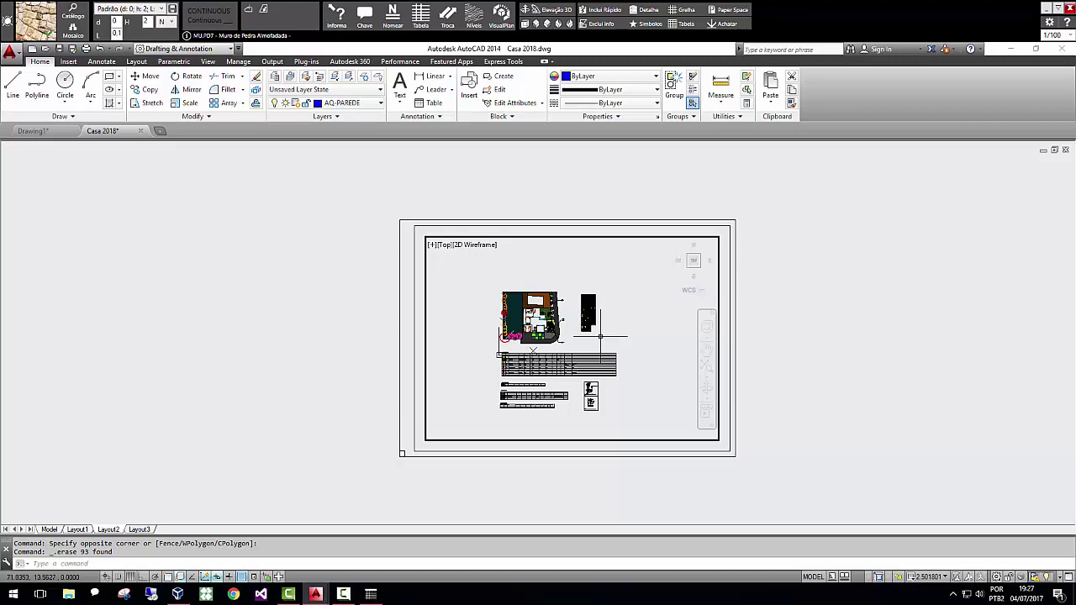
Enlarge and reposition the plan, tables, photos and details within the Layout2 viewport frame, and return to paper space.
{"action": "left_click", "coordinate": [706, 349]}
{"action": "scroll", "coordinate": [639, 322], "scroll_direction": "up", "scroll_amount": 2}
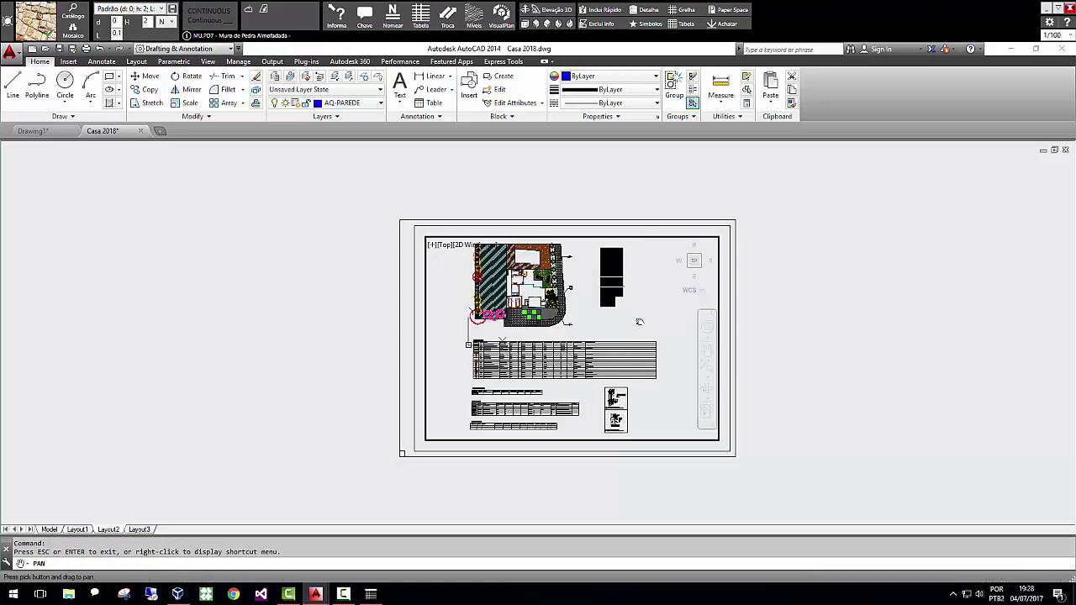
{"action": "left_click_drag", "start_coordinate": [640, 322], "coordinate": [661, 320]}
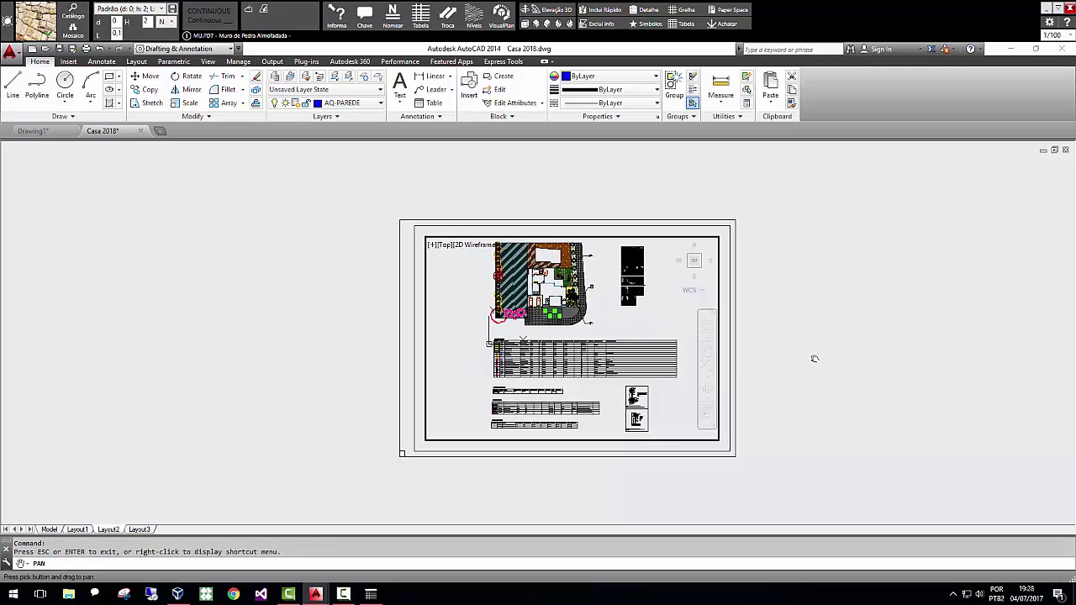
{"action": "key", "text": "Escape"}
{"action": "double_click", "coordinate": [782, 353]}
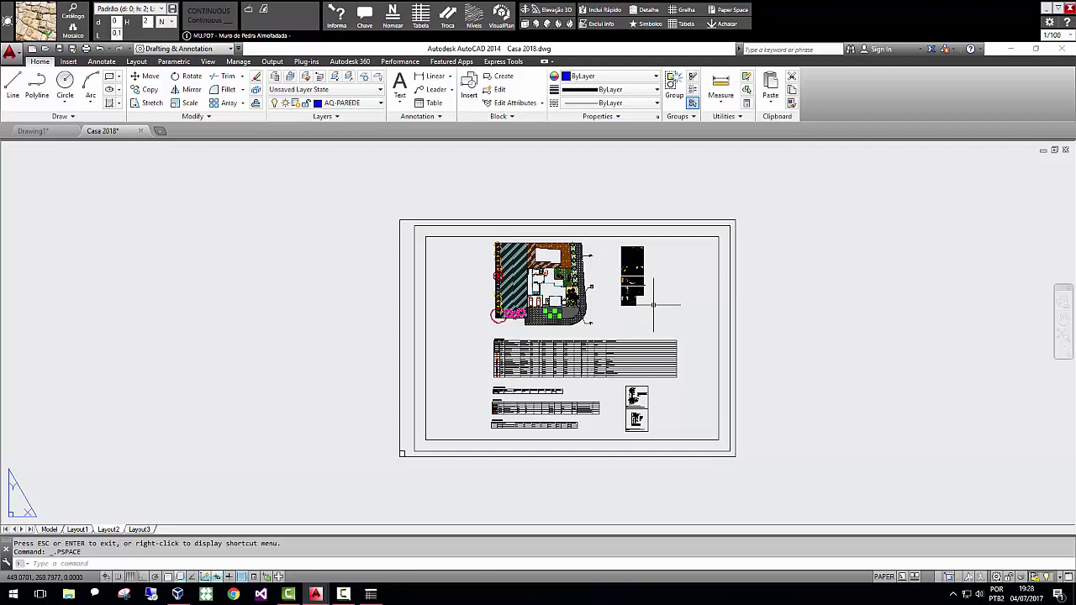
Review the plot style tables in Layout2's expanded plot settings, keeping AuE_Software.ctb selected, and leave without plotting.
{"action": "left_click", "coordinate": [85, 49]}
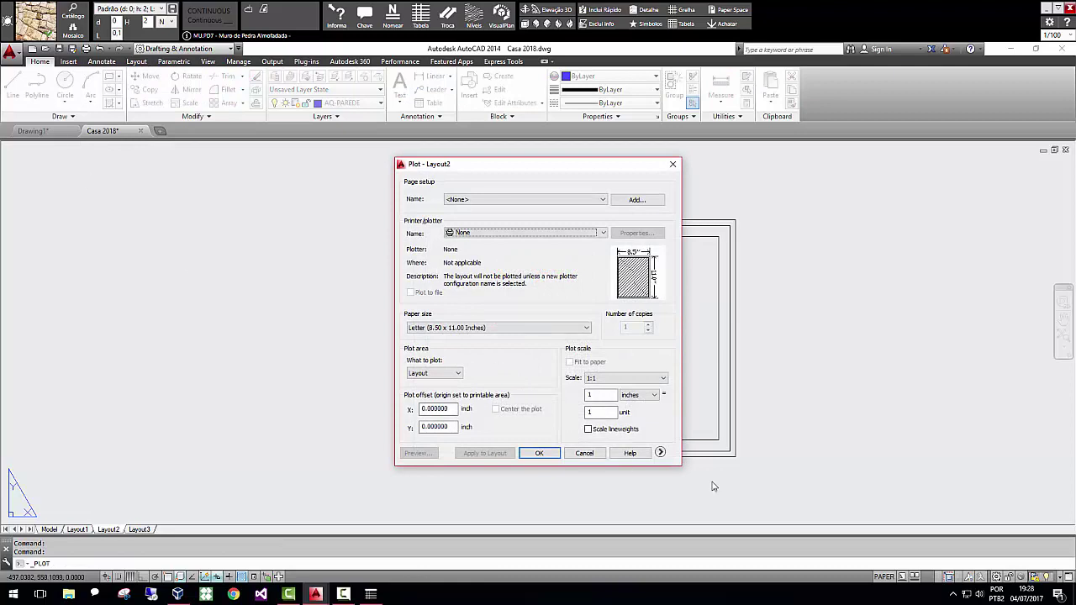
{"action": "left_click", "coordinate": [660, 453]}
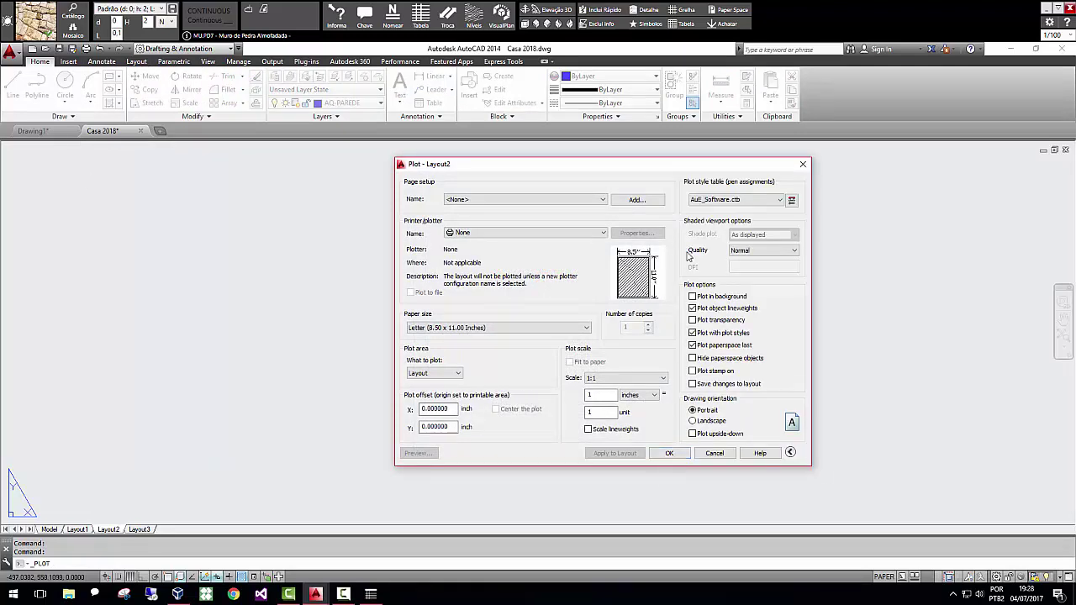
{"action": "left_click", "coordinate": [713, 202]}
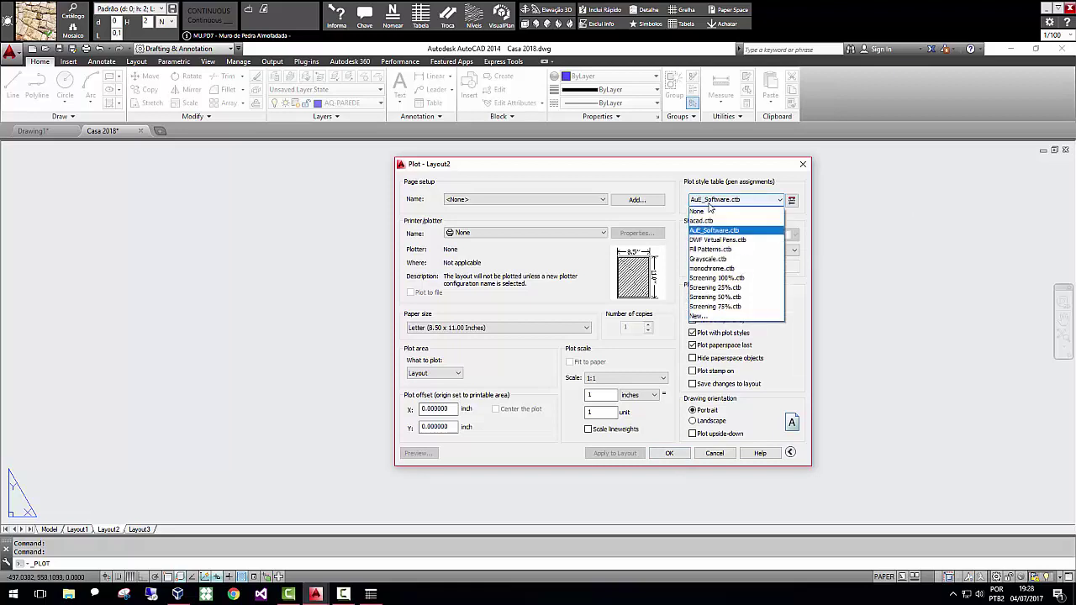
{"action": "left_click", "coordinate": [744, 233]}
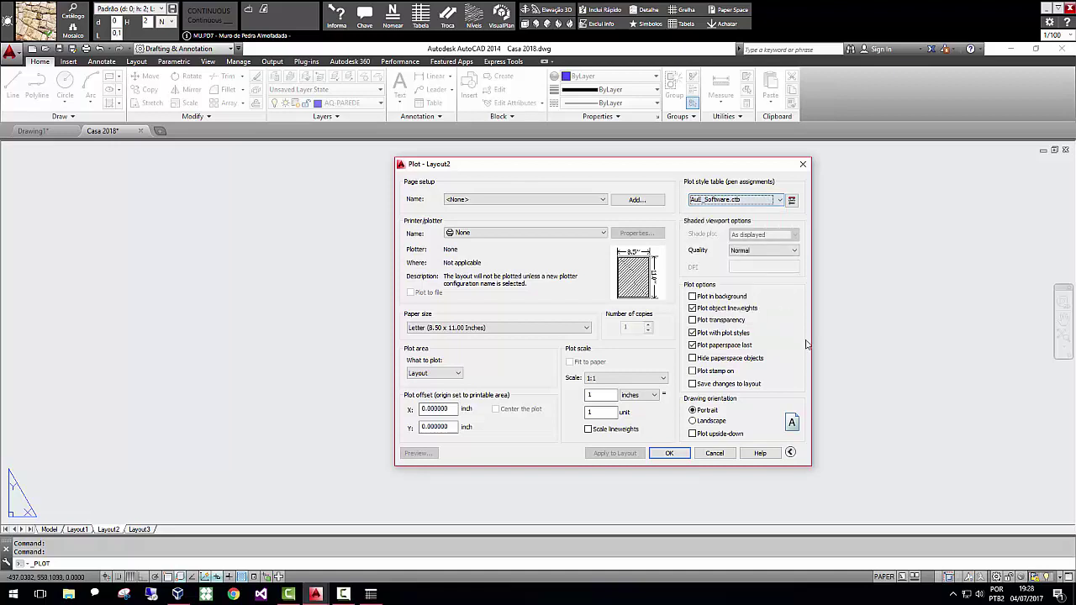
{"action": "left_click", "coordinate": [713, 455]}
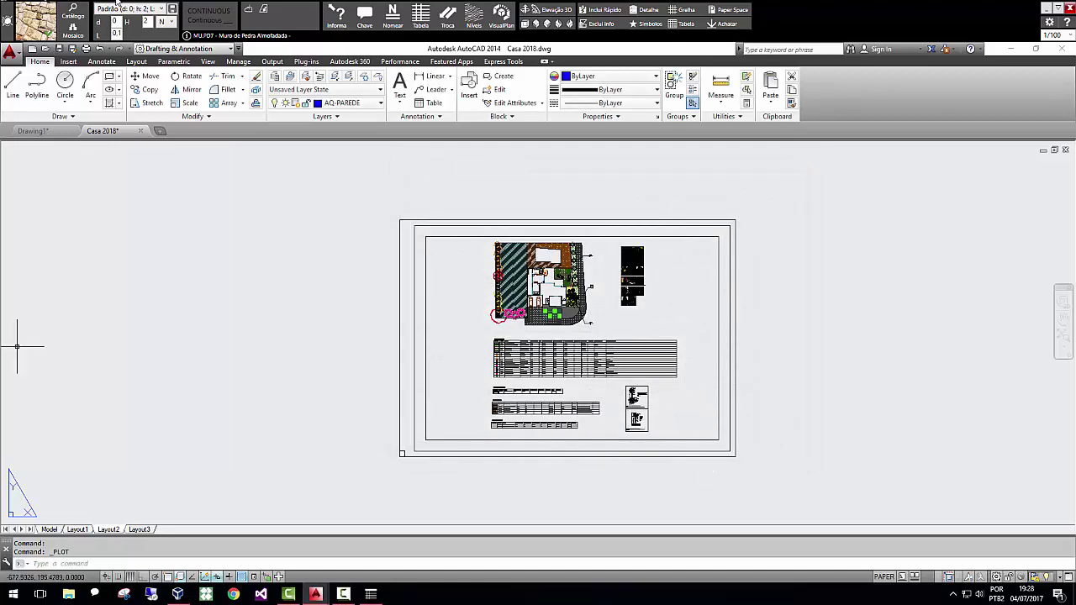
Return to model space and open the landscape project in AuE VisualPLAN.
{"action": "left_click", "coordinate": [49, 530]}
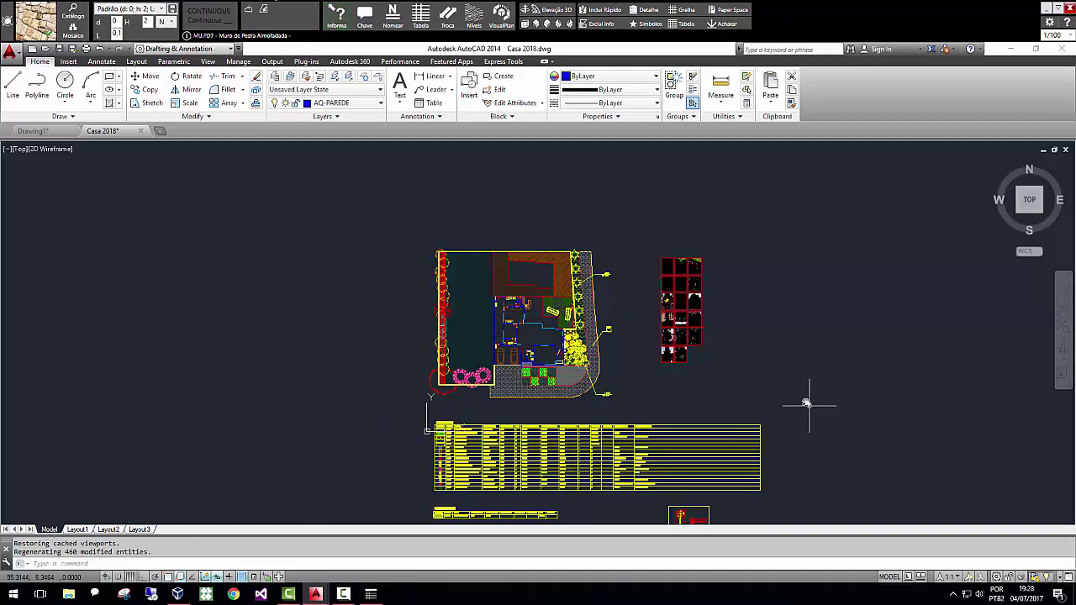
{"action": "middle_click_drag", "start_coordinate": [810, 404], "coordinate": [807, 373]}
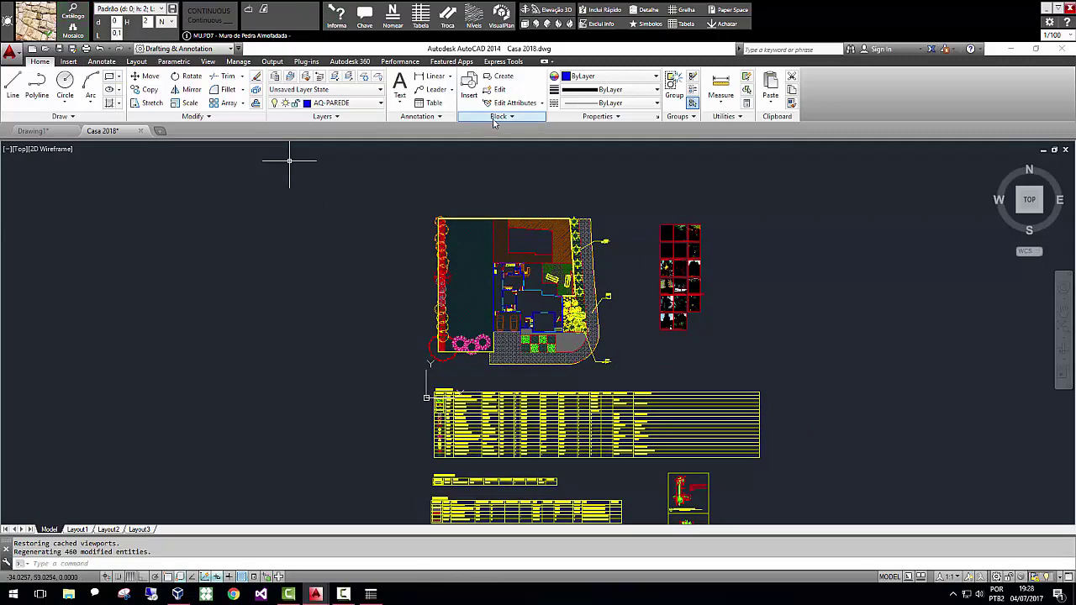
{"action": "left_click", "coordinate": [502, 15]}
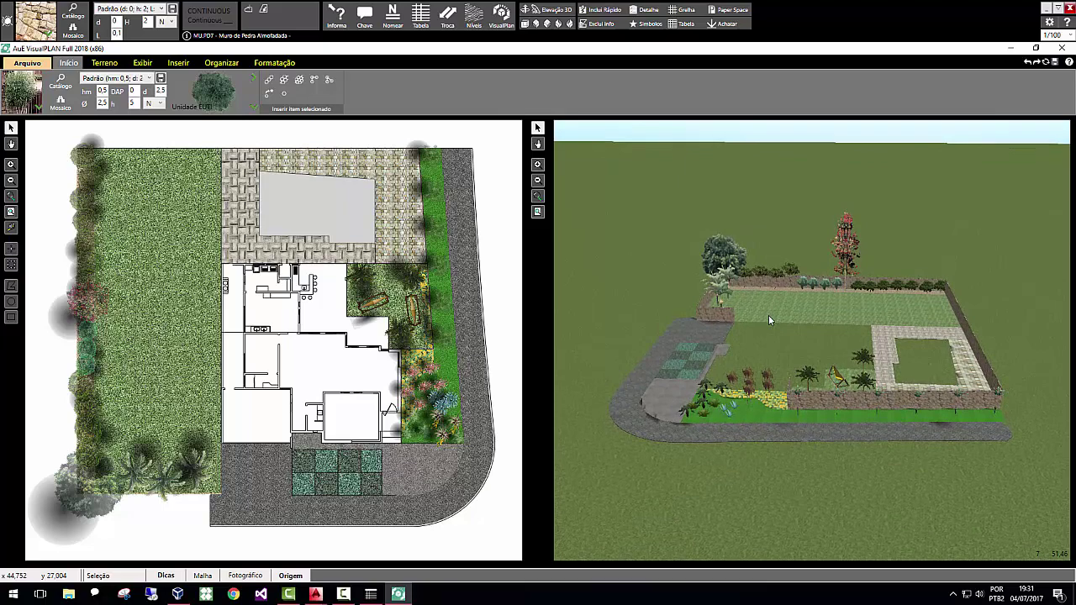
Examine the 3D garden from the paved street corner, closer in and at a low angle showing the sky.
{"action": "left_click_drag", "start_coordinate": [862, 391], "coordinate": [1001, 372]}
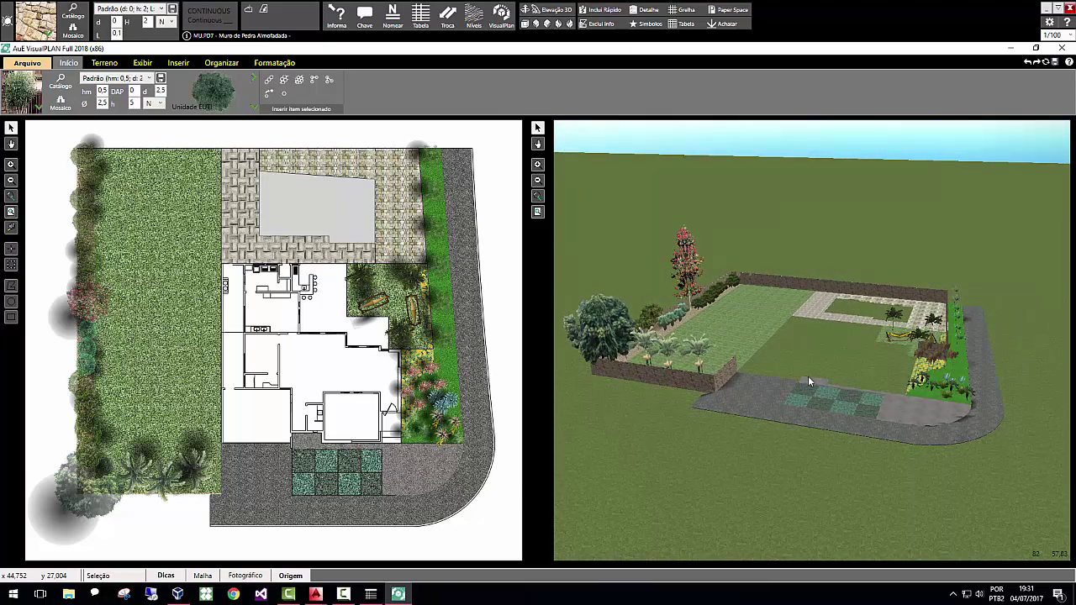
{"action": "mouse_move", "coordinate": [794, 368]}
{"action": "left_mouse_down"}
{"action": "mouse_move", "coordinate": [768, 362]}
{"action": "mouse_move", "coordinate": [786, 379]}
{"action": "left_mouse_up"}
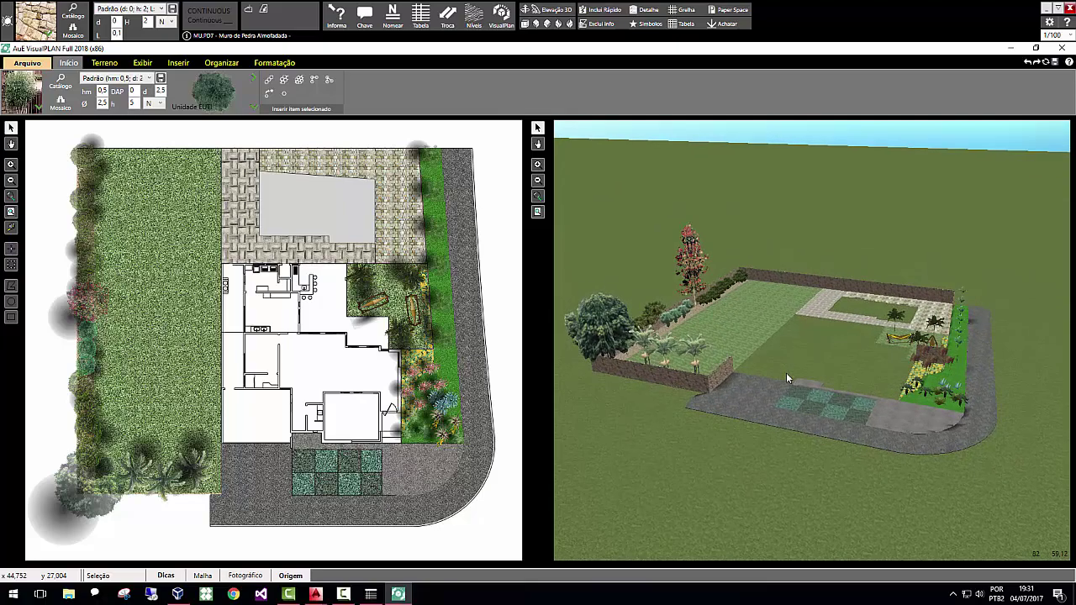
{"action": "scroll", "coordinate": [694, 405], "scroll_direction": "up", "scroll_amount": 4}
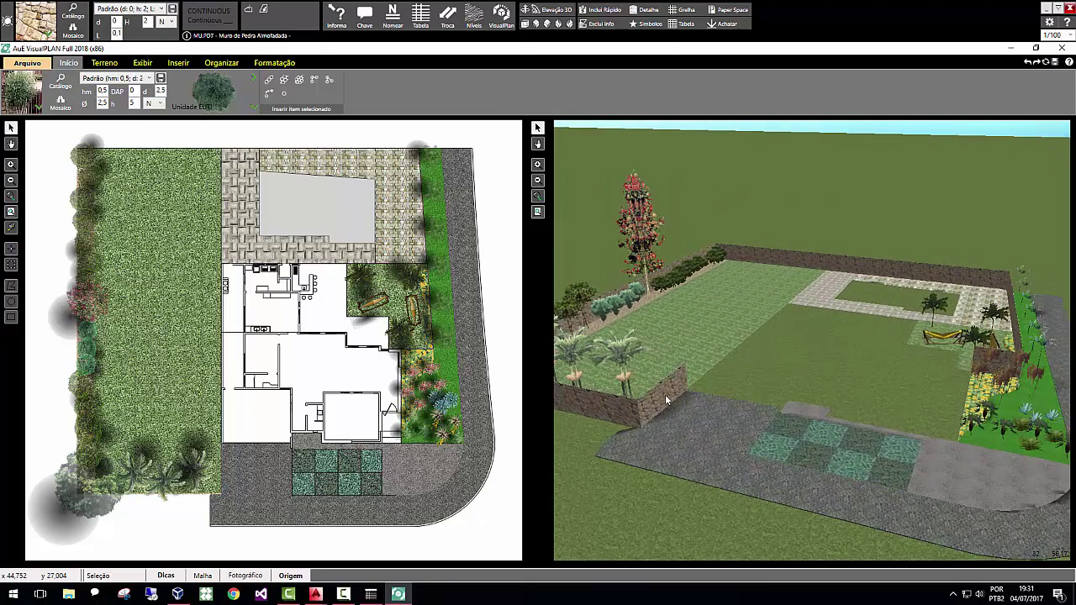
{"action": "left_click_drag", "start_coordinate": [665, 395], "coordinate": [626, 375]}
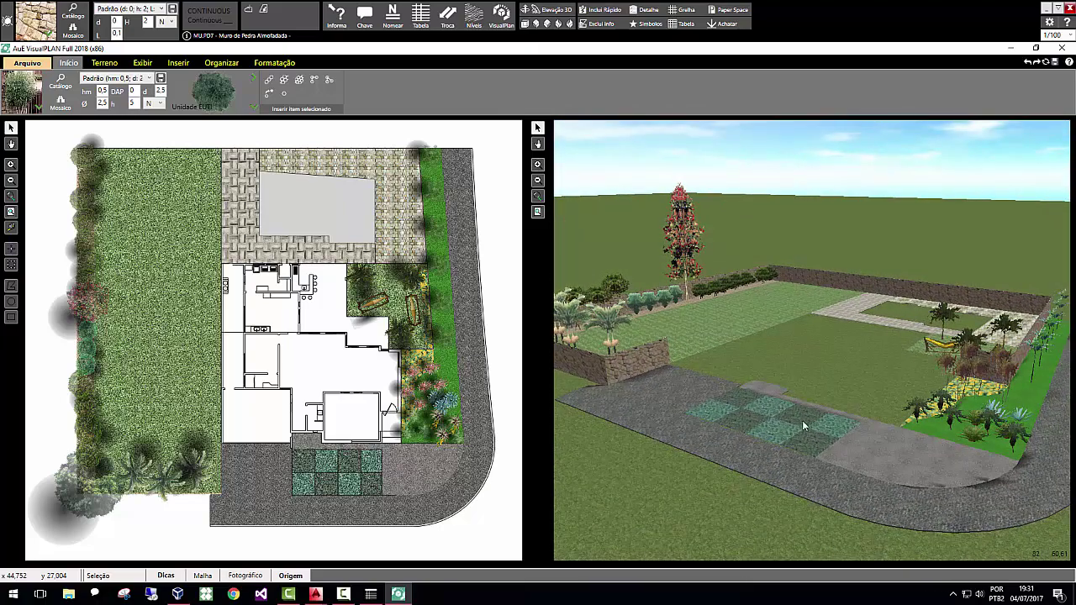
{"action": "left_click_drag", "start_coordinate": [802, 421], "coordinate": [803, 406]}
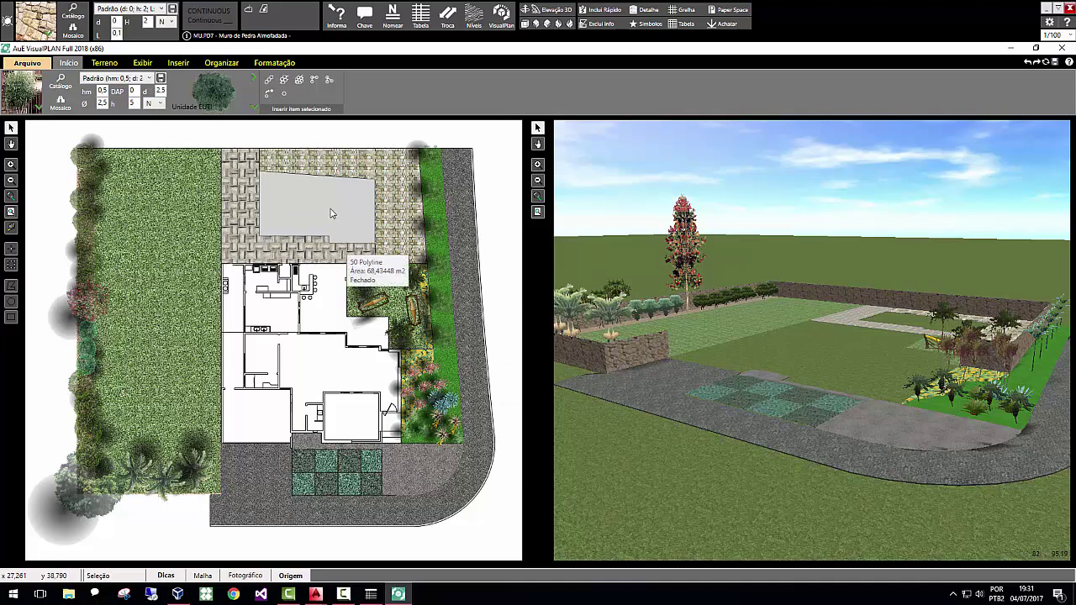
{"action": "left_click", "coordinate": [107, 65]}
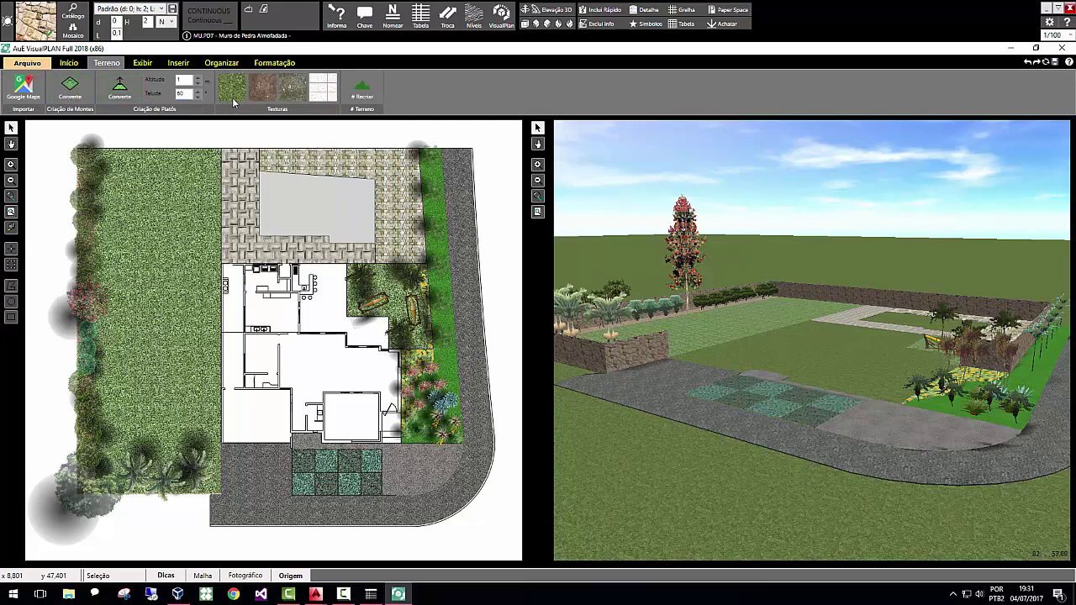
{"action": "left_click", "coordinate": [149, 64]}
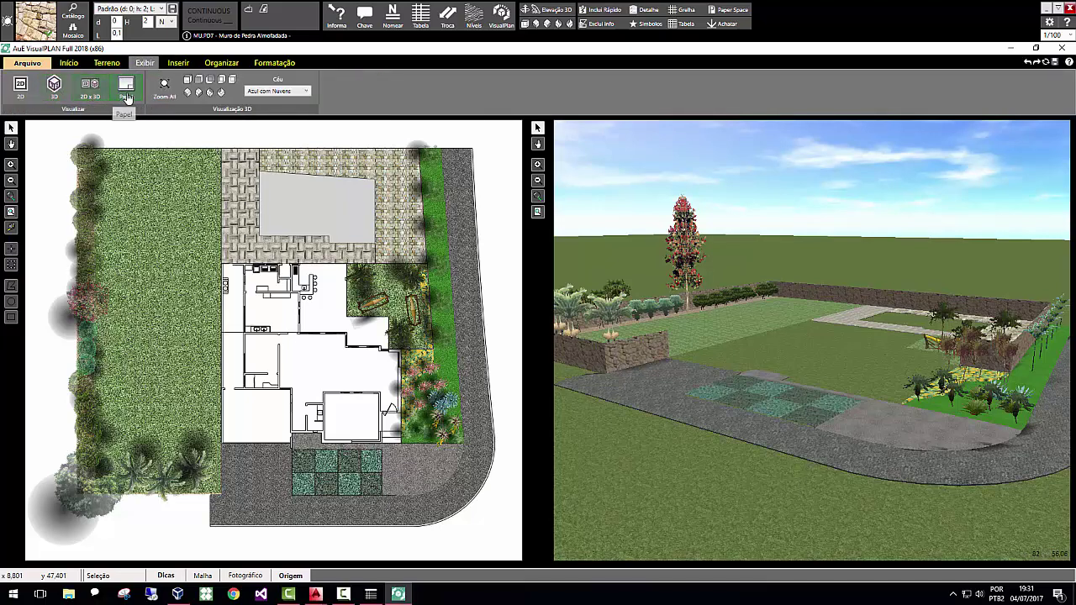
{"action": "left_click", "coordinate": [187, 66]}
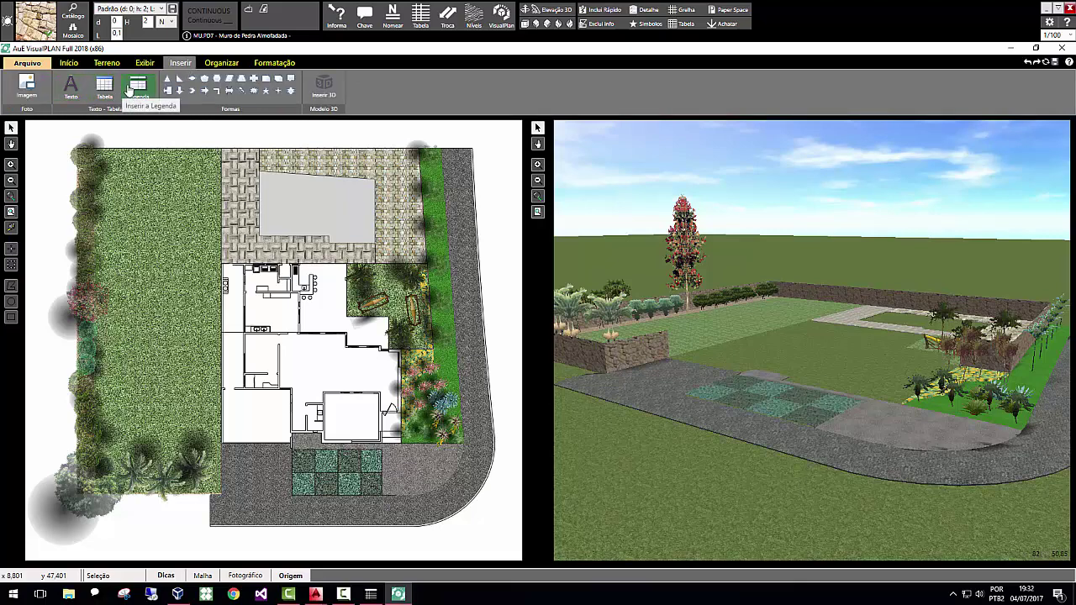
{"action": "left_click", "coordinate": [235, 66]}
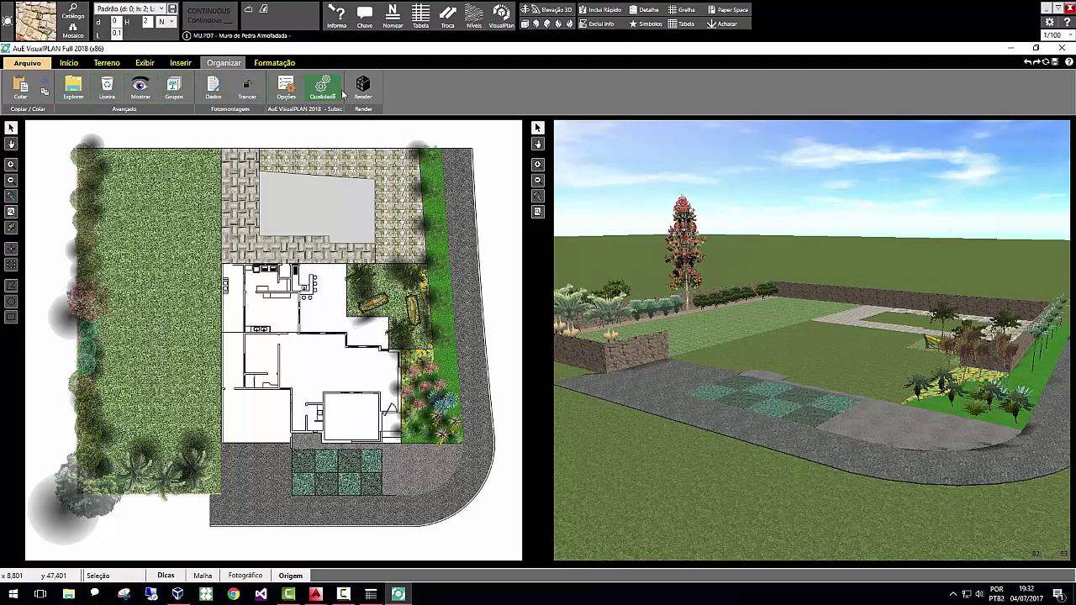
Convert the closed grey pool polyline on the plan into water.
{"action": "left_click", "coordinate": [274, 64]}
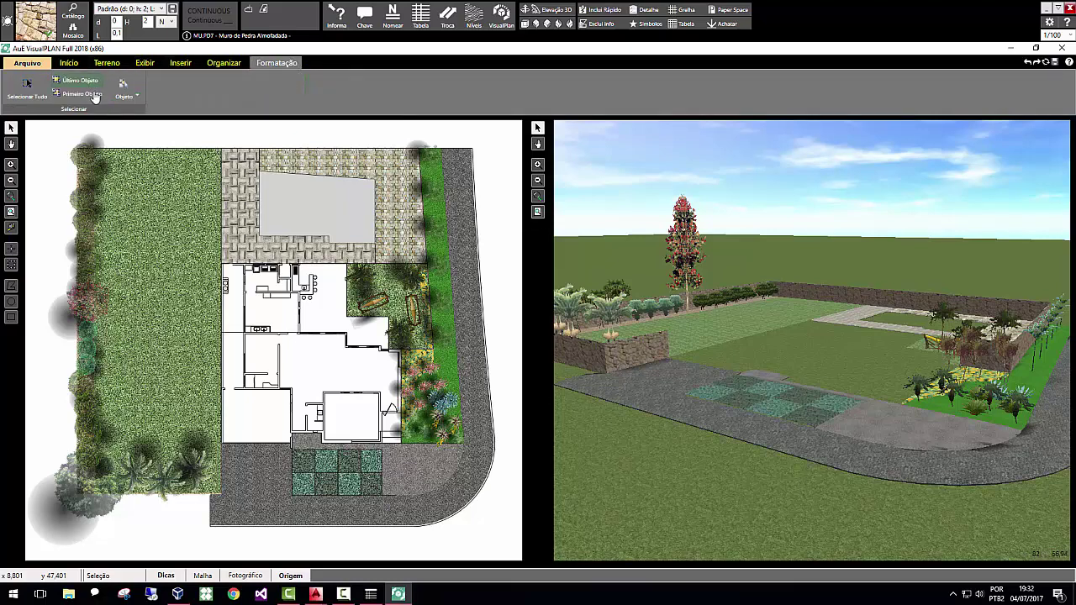
{"action": "left_click", "coordinate": [70, 63]}
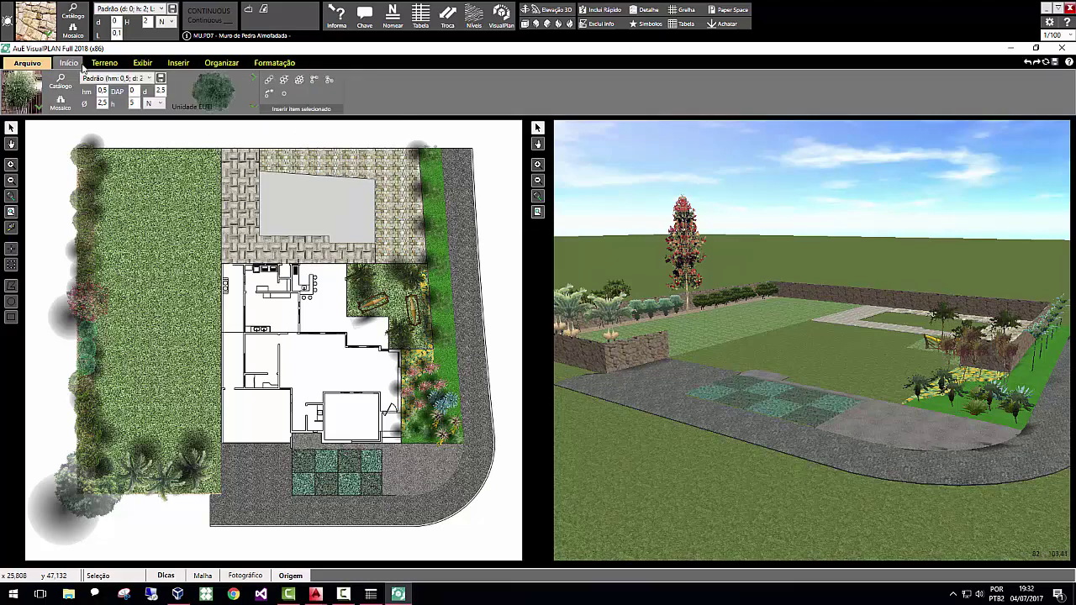
{"action": "left_click", "coordinate": [342, 207]}
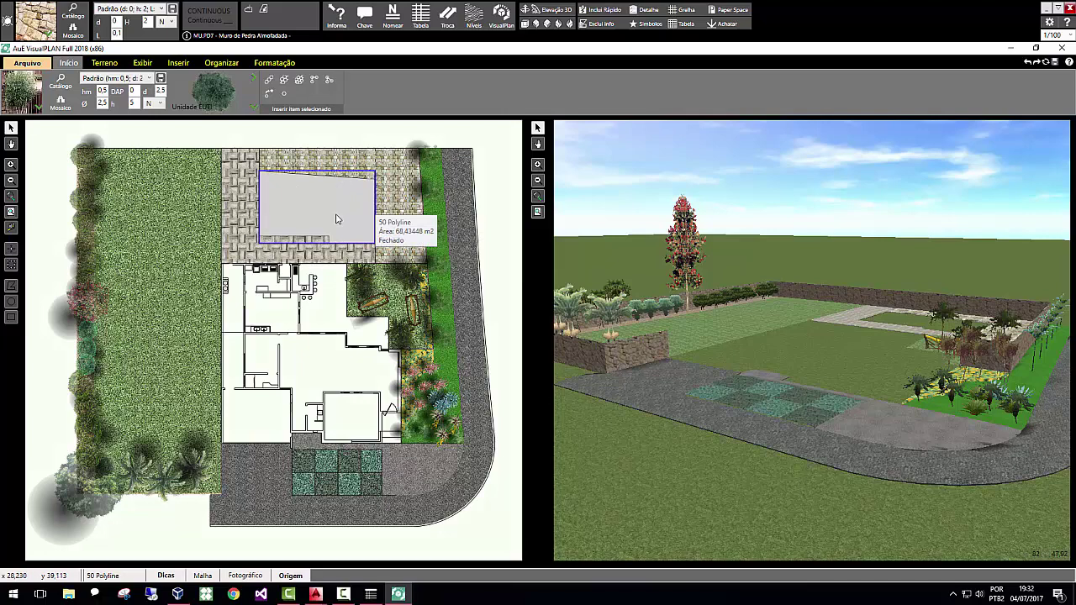
{"action": "left_click", "coordinate": [292, 64]}
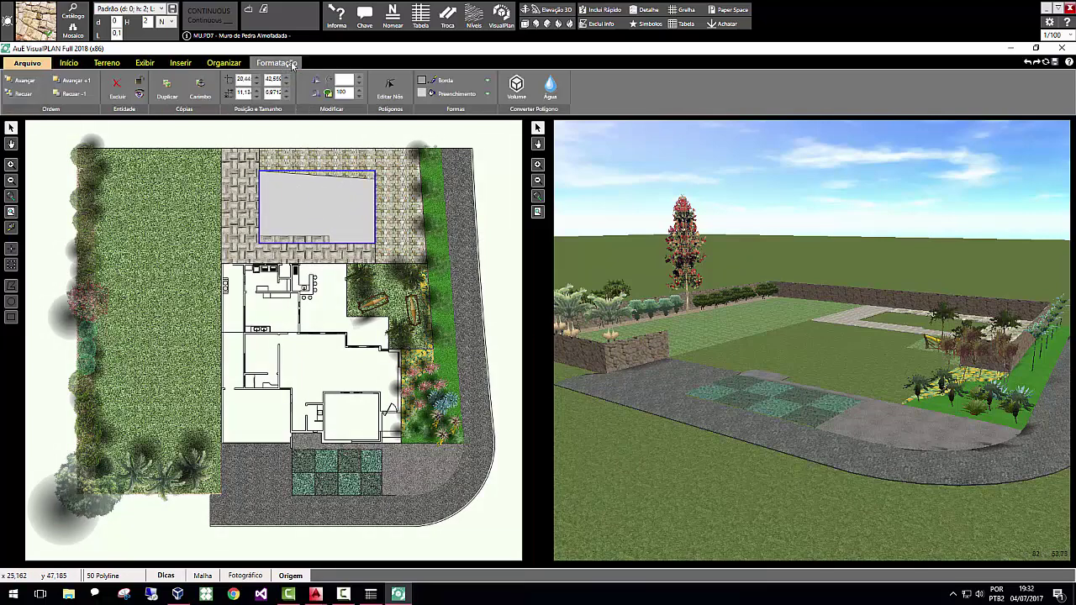
{"action": "left_click", "coordinate": [550, 86]}
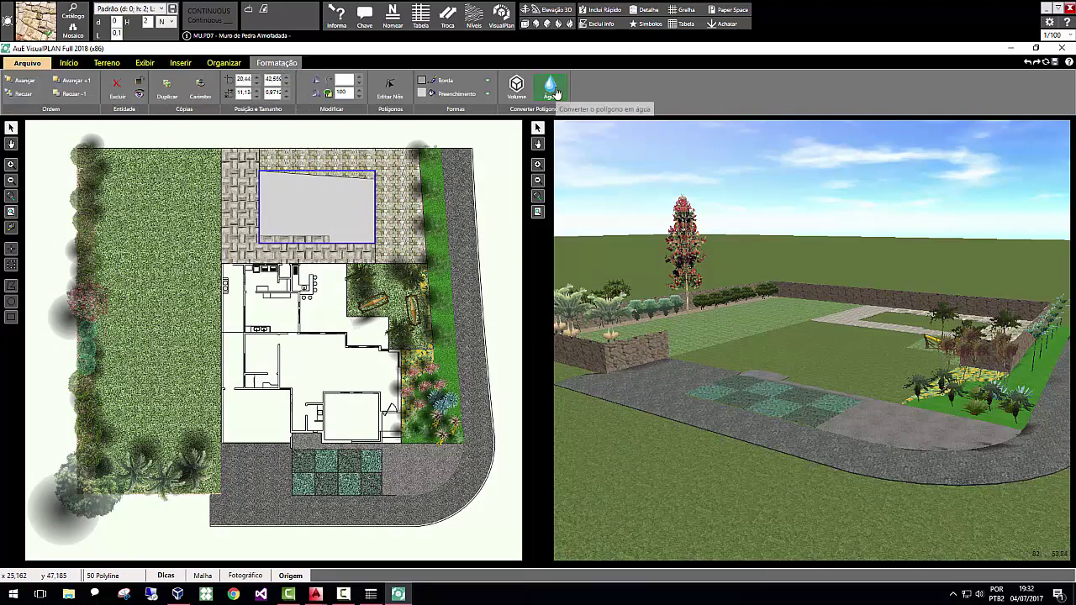
{"action": "left_click", "coordinate": [354, 184]}
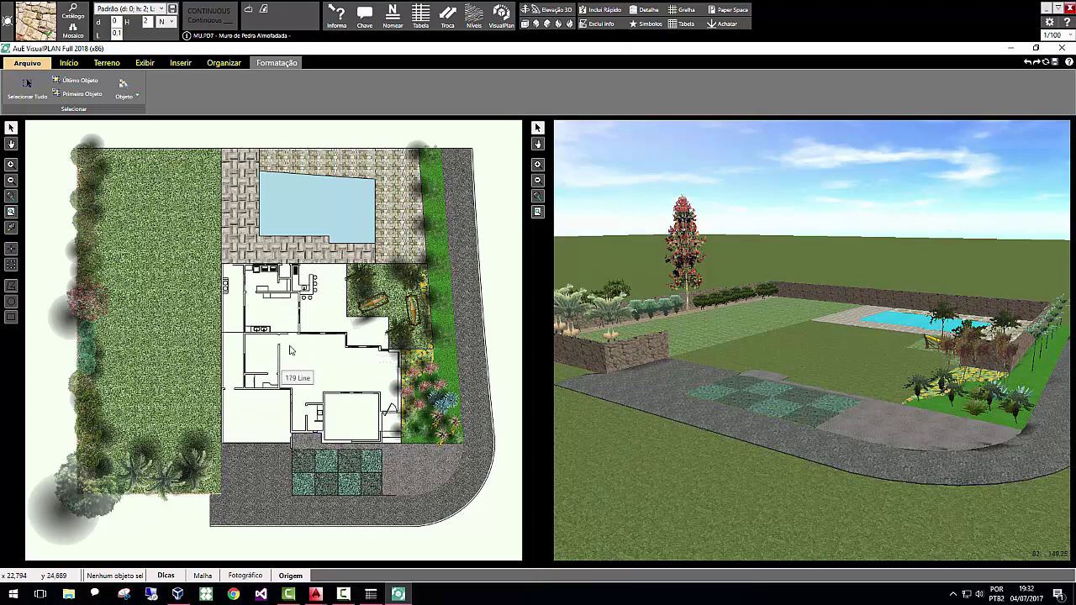
Hide the Plantas, Mobiliários, Pisos and Divisores groups on the plan.
{"action": "left_click", "coordinate": [226, 64]}
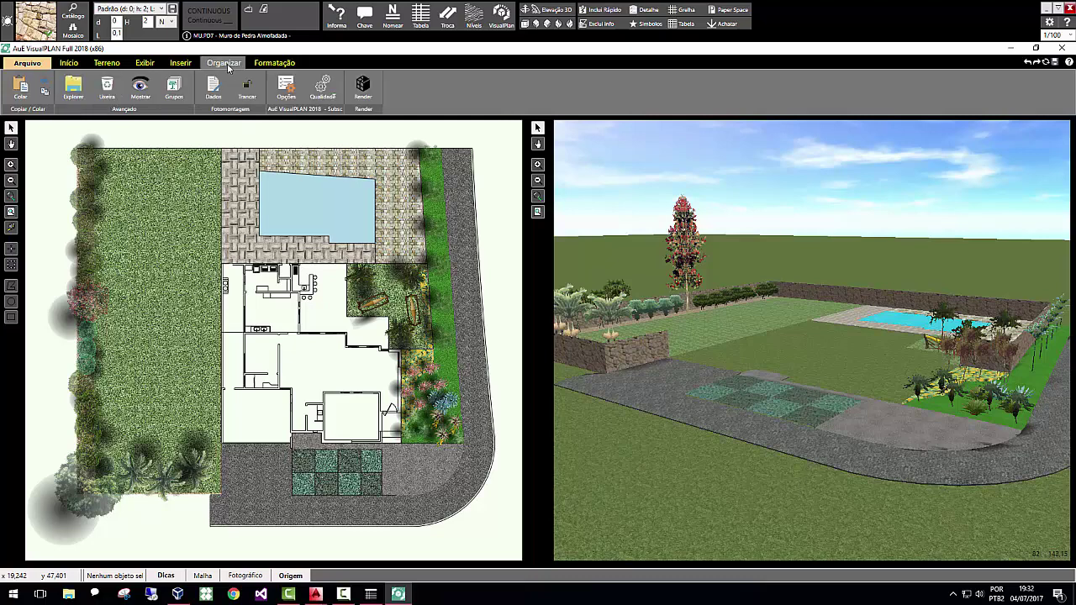
{"action": "left_click", "coordinate": [173, 87]}
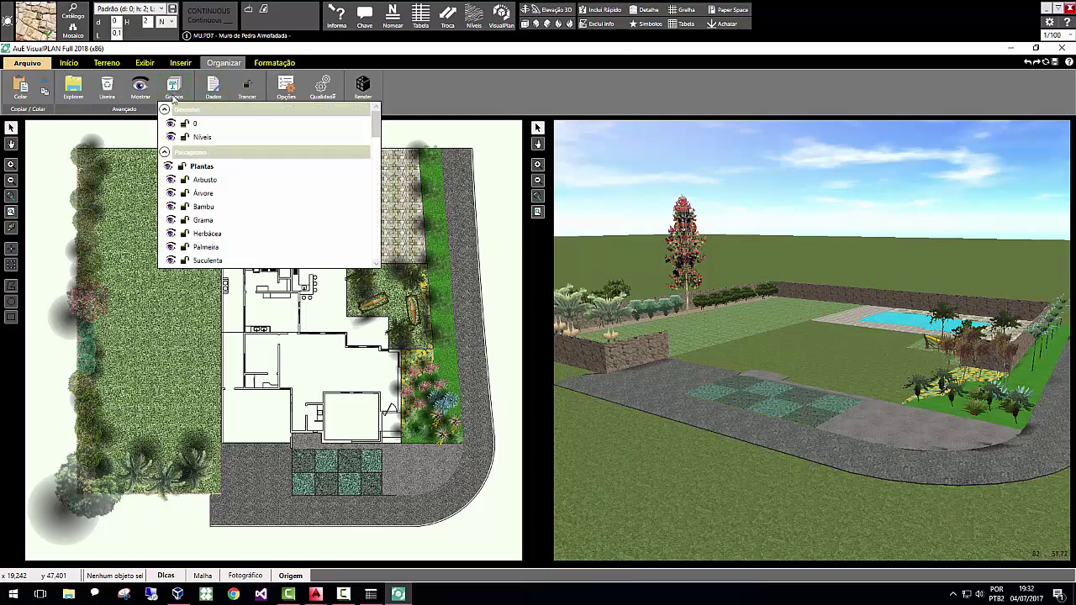
{"action": "left_click", "coordinate": [168, 167]}
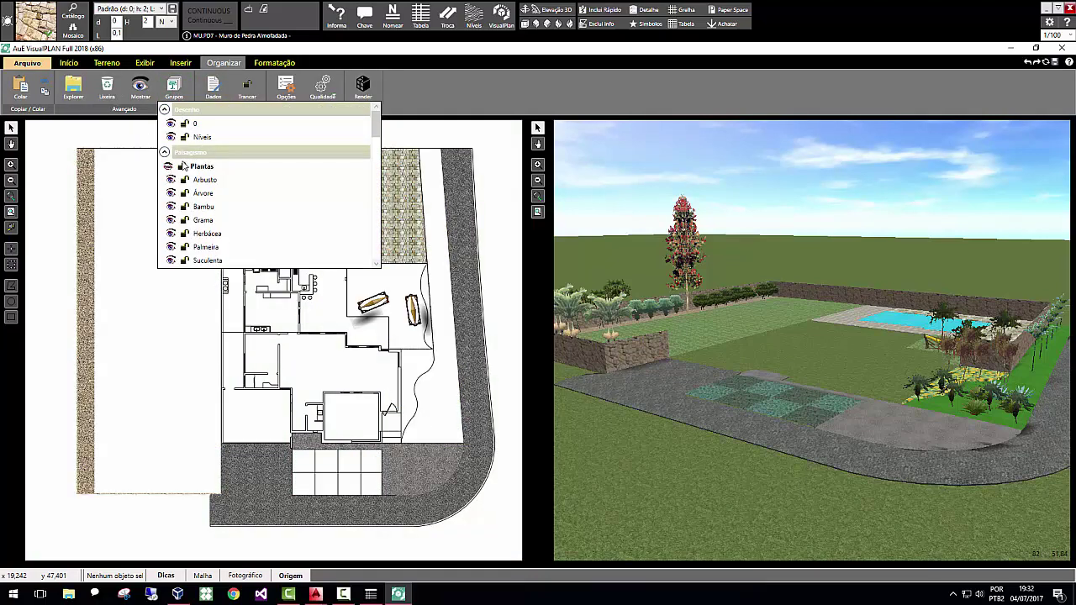
{"action": "scroll", "coordinate": [201, 225], "scroll_direction": "down", "scroll_amount": 2}
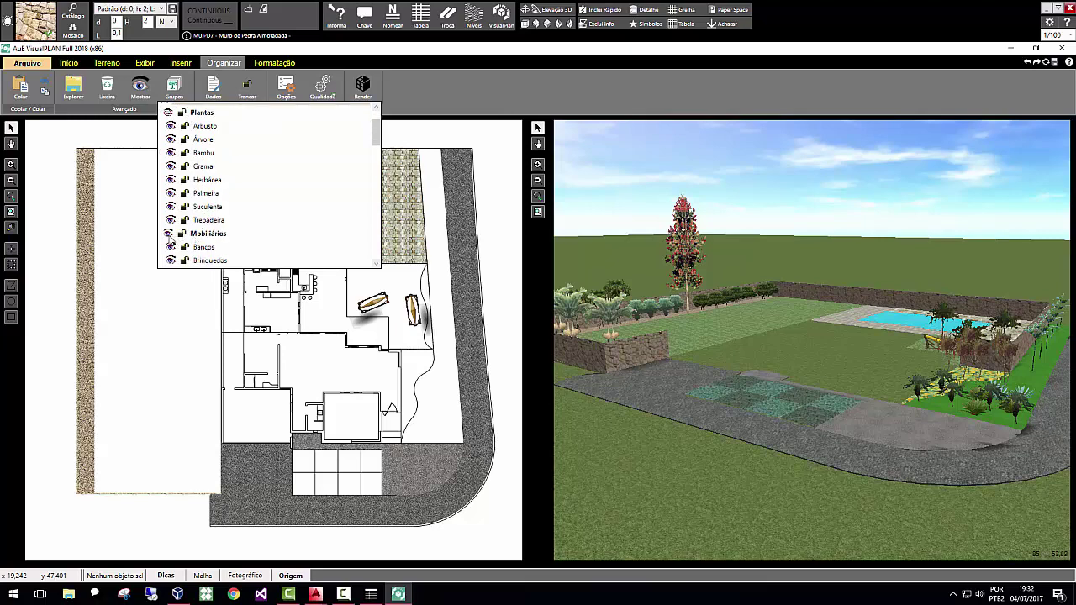
{"action": "left_click", "coordinate": [169, 235]}
{"action": "scroll", "coordinate": [233, 202], "scroll_direction": "down", "scroll_amount": 6}
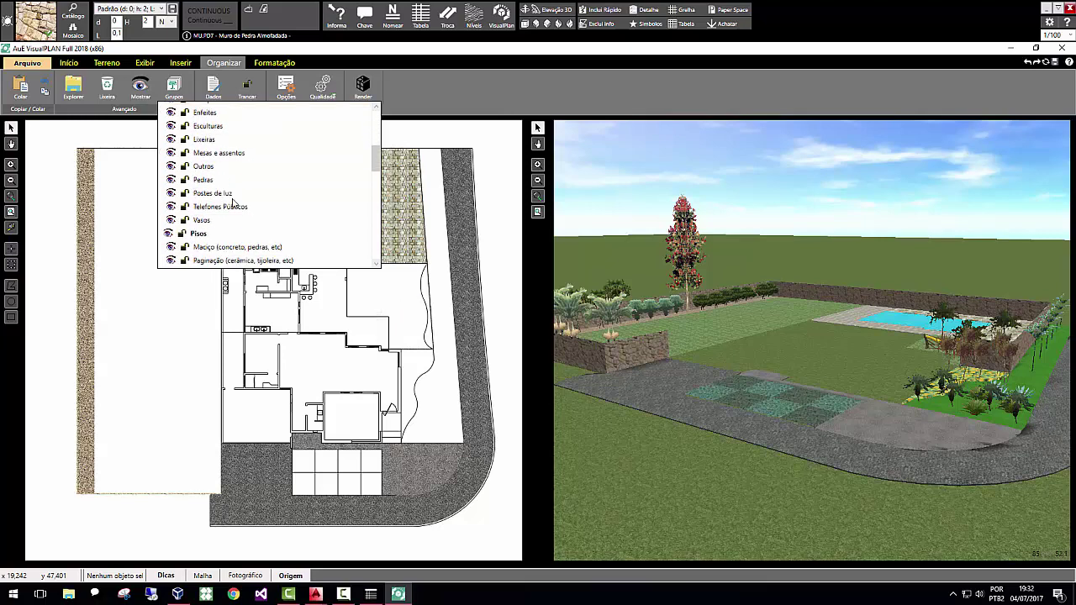
{"action": "left_click", "coordinate": [169, 234]}
{"action": "scroll", "coordinate": [275, 191], "scroll_direction": "down", "scroll_amount": 3}
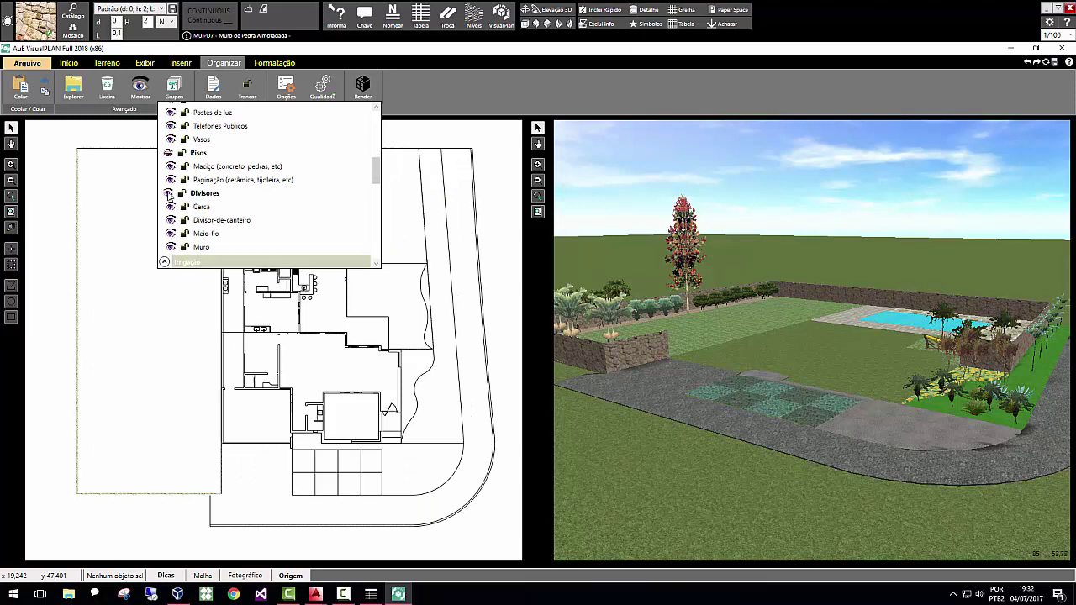
{"action": "left_click", "coordinate": [169, 195]}
{"action": "scroll", "coordinate": [249, 200], "scroll_direction": "down", "scroll_amount": 8}
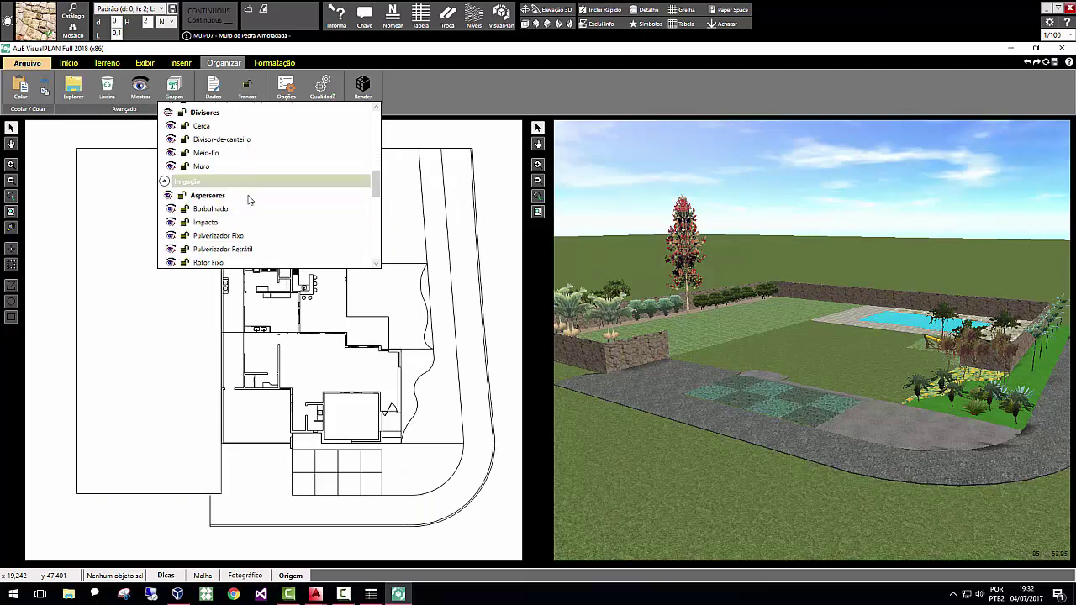
Hide the CAD/DWG layers AQ-LOUCAS, AQ-PORTA, AQ-PISO, PA-Hachuras, 3D-Telhado, MEIOFIO and BANC, leaving AQ-PAREDE shown.
{"action": "scroll", "coordinate": [217, 202], "scroll_direction": "down", "scroll_amount": 7}
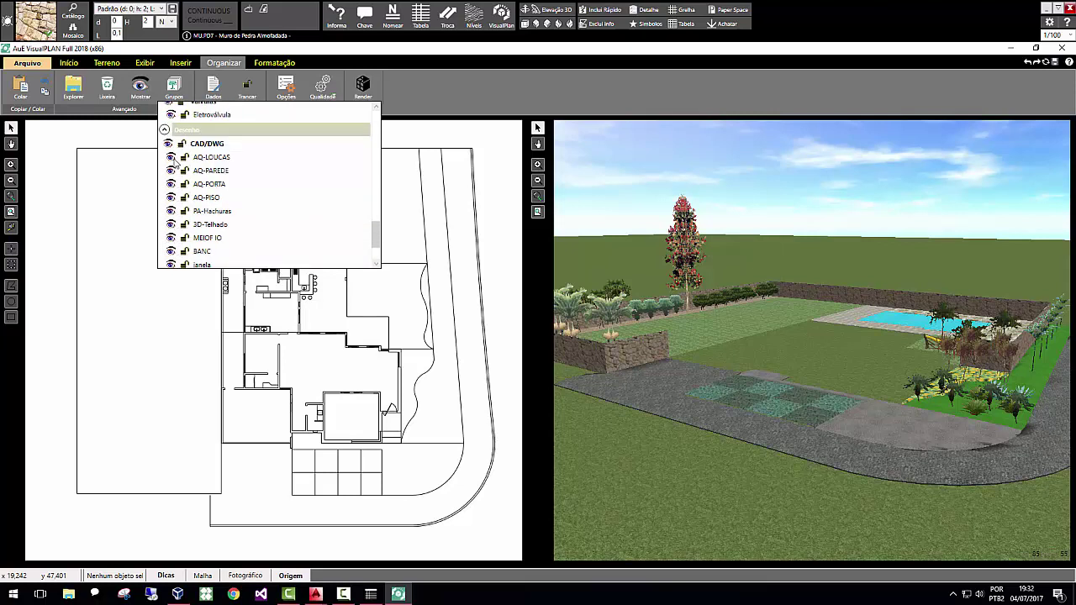
{"action": "left_click", "coordinate": [171, 158]}
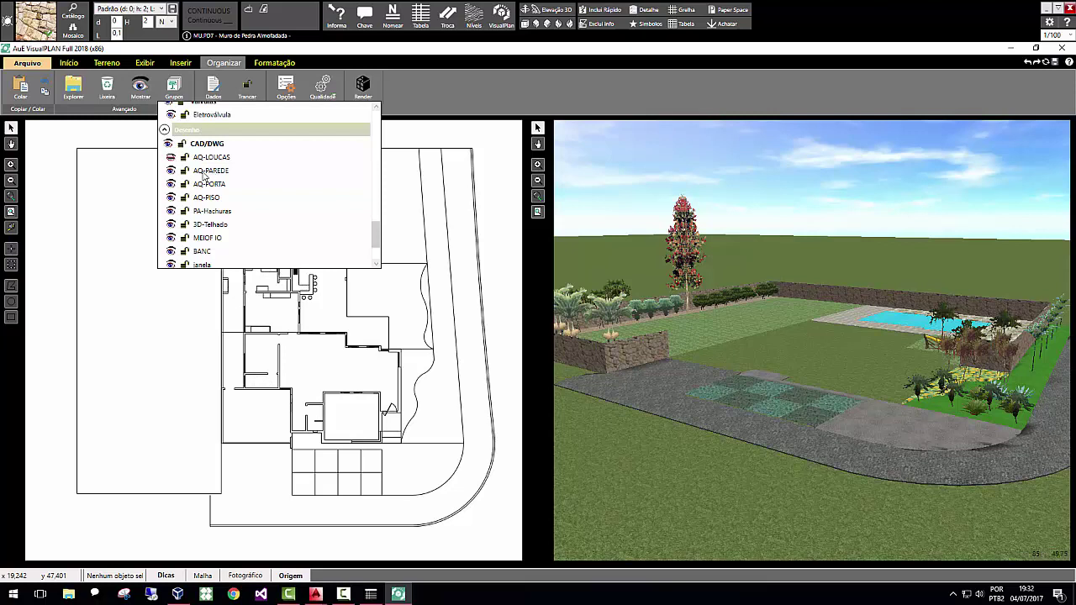
{"action": "left_click", "coordinate": [170, 185]}
{"action": "left_click", "coordinate": [171, 199]}
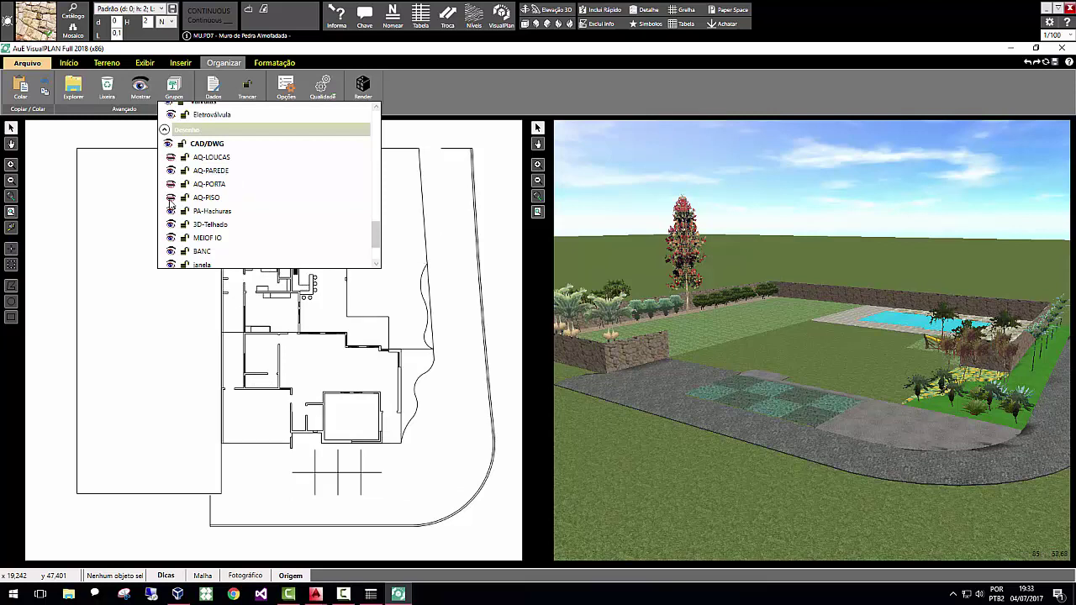
{"action": "left_click", "coordinate": [171, 225]}
{"action": "left_click", "coordinate": [172, 239]}
{"action": "left_click", "coordinate": [171, 252]}
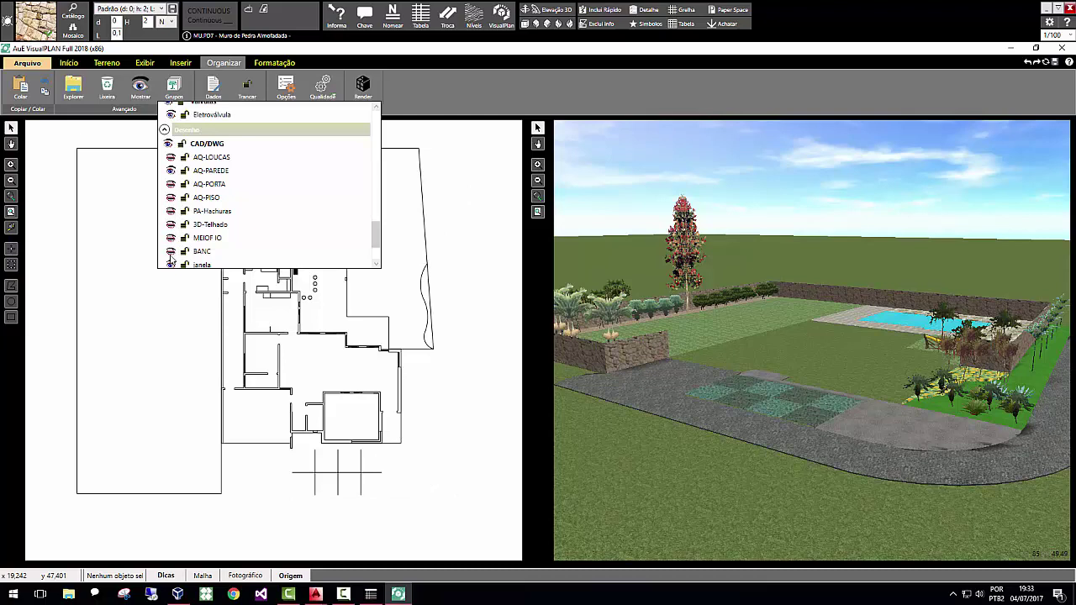
Hide the remaining CAD/DWG layers janela, MOB, COZ, PROJ, PA-Canteiro and PA-Volume, and close the group list.
{"action": "scroll", "coordinate": [213, 207], "scroll_direction": "down", "scroll_amount": 2}
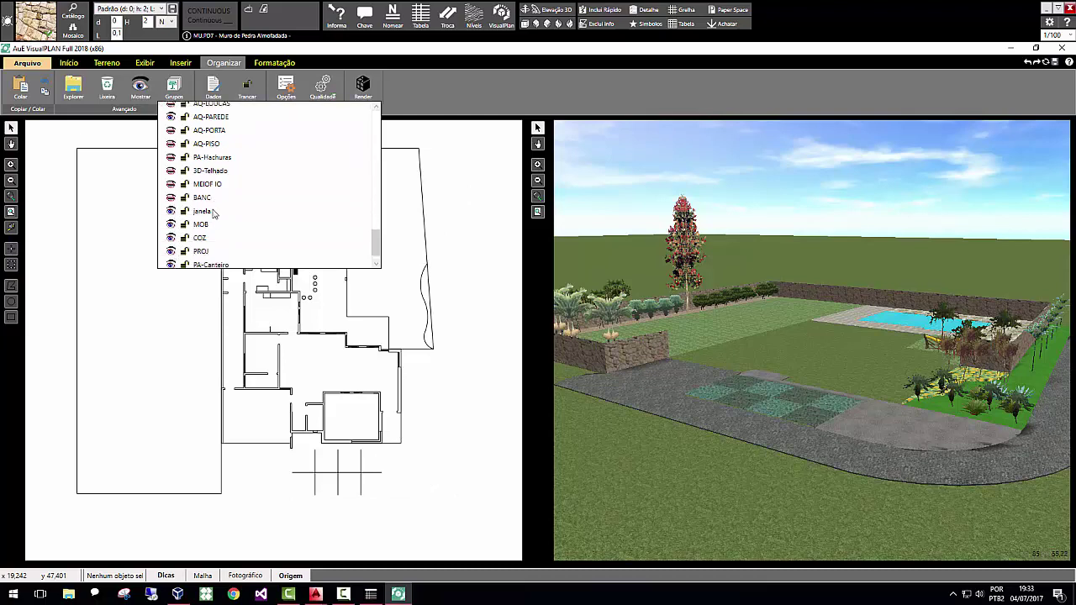
{"action": "left_click", "coordinate": [171, 211]}
{"action": "left_click", "coordinate": [171, 225]}
{"action": "left_click", "coordinate": [172, 238]}
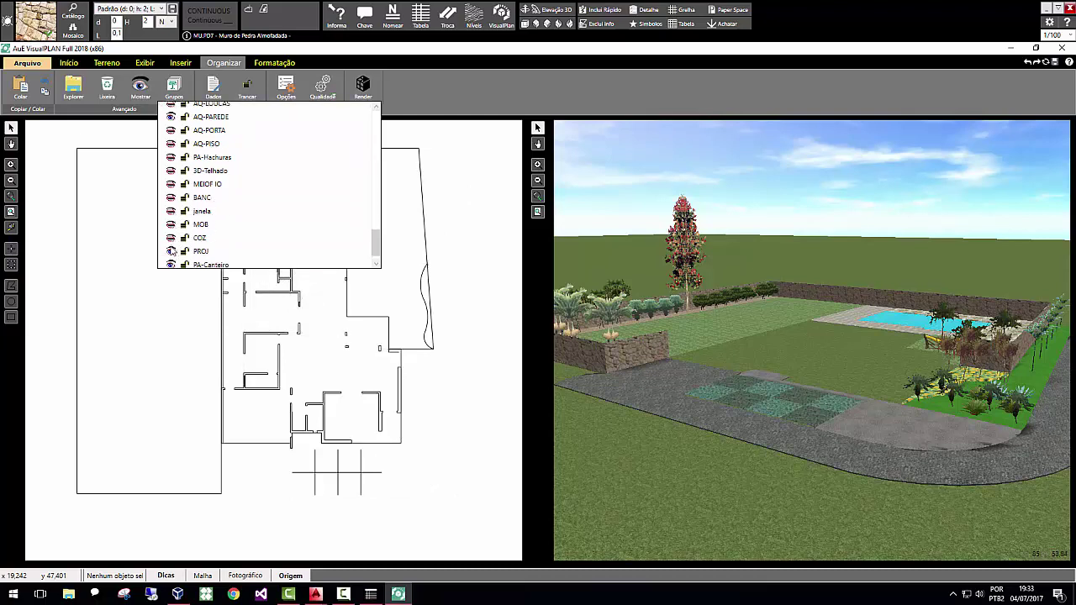
{"action": "left_click", "coordinate": [171, 251]}
{"action": "left_click", "coordinate": [171, 264]}
{"action": "scroll", "coordinate": [227, 225], "scroll_direction": "down", "scroll_amount": 1}
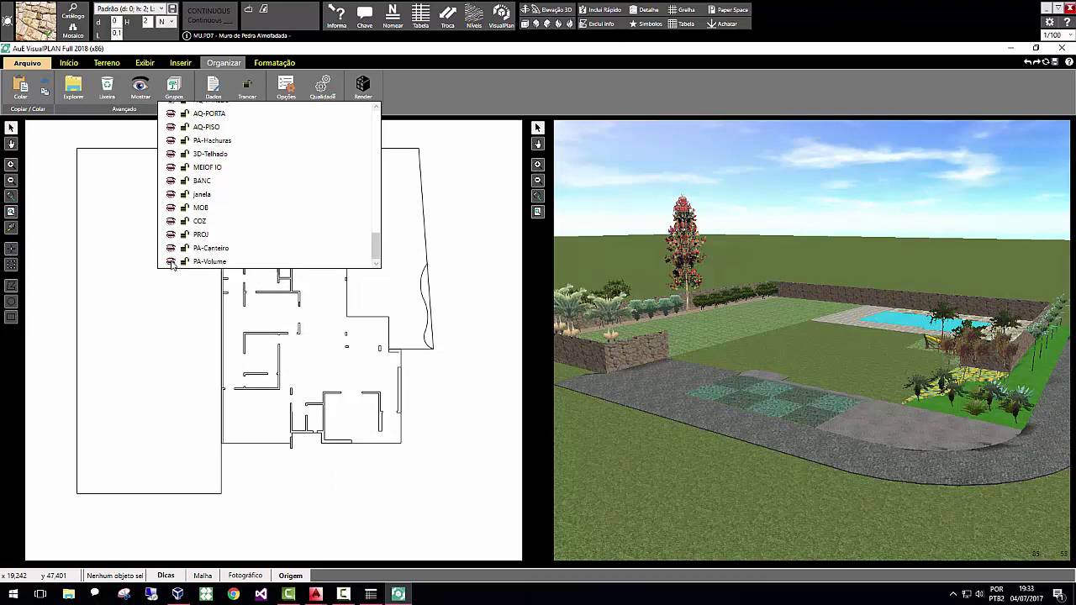
{"action": "left_click", "coordinate": [427, 390]}
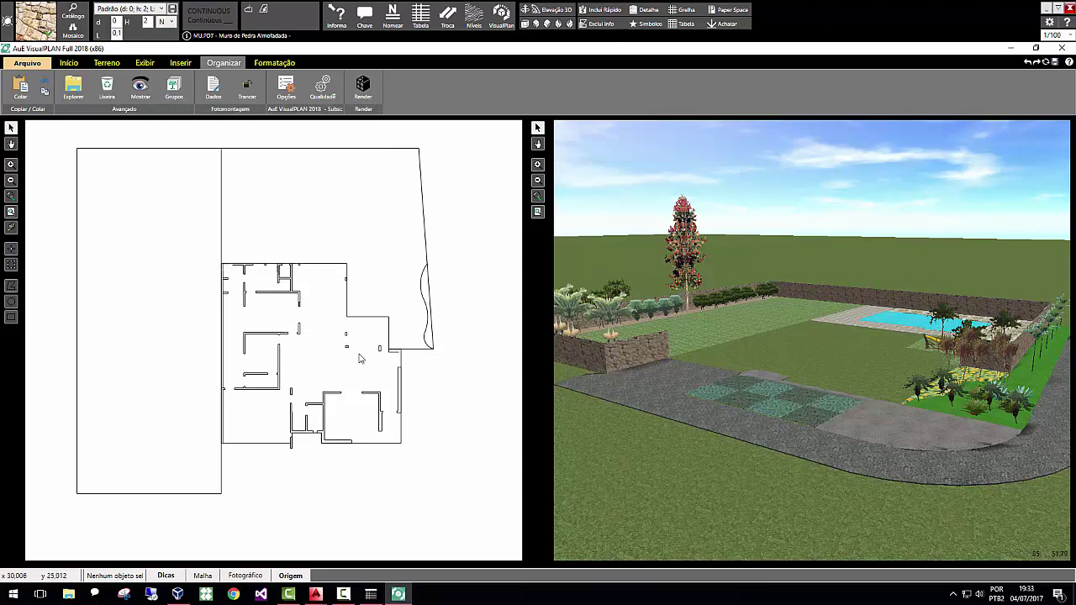
Convert the house outline polyline into a volume and delete all the wall and boundary linework left on the plan.
{"action": "left_click", "coordinate": [399, 369]}
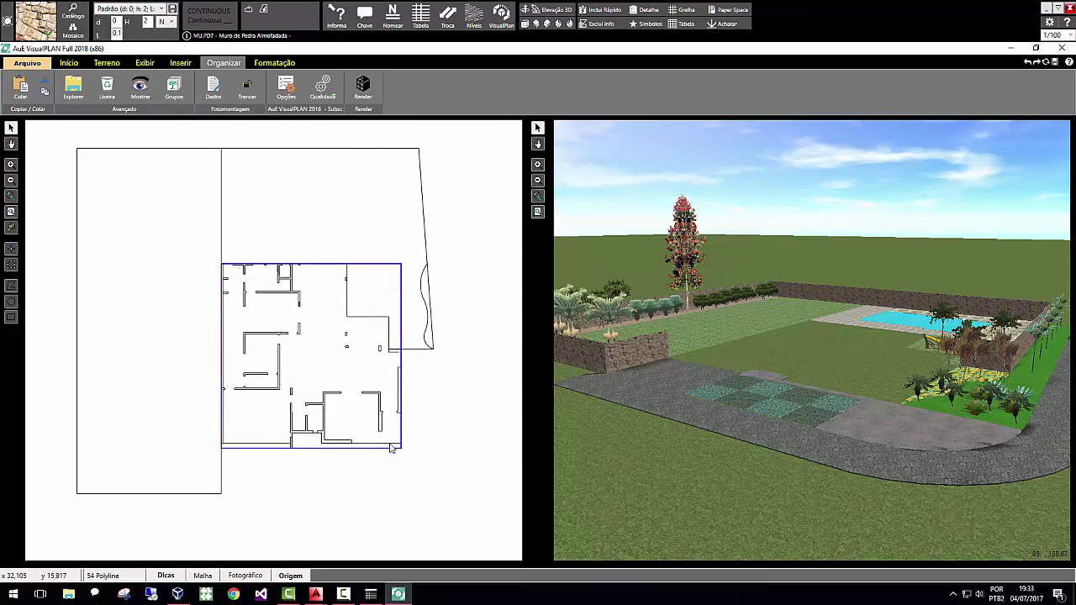
{"action": "left_click", "coordinate": [275, 65]}
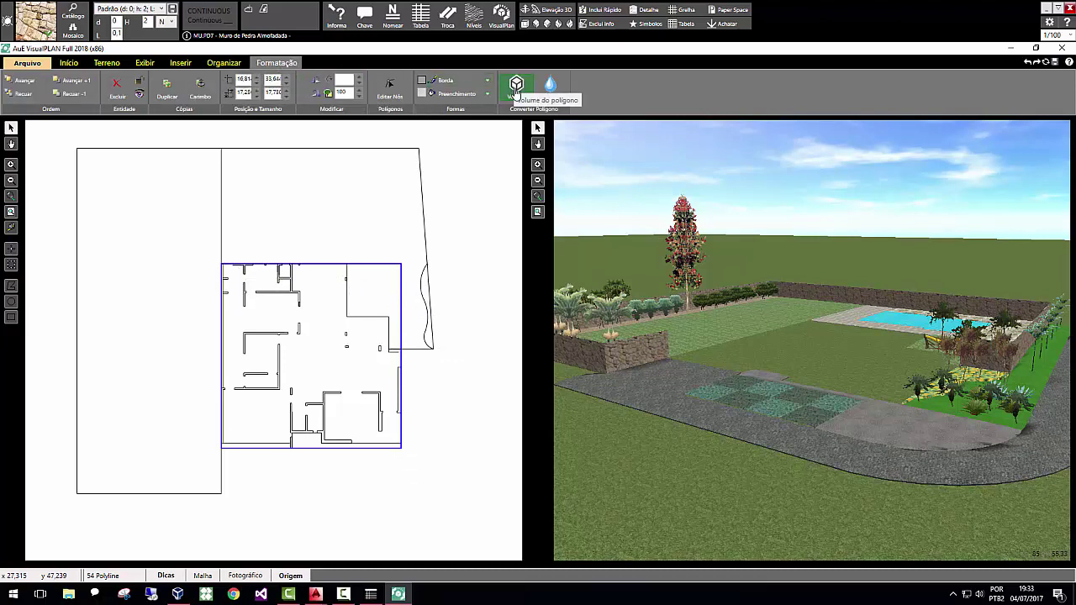
{"action": "left_click", "coordinate": [516, 85]}
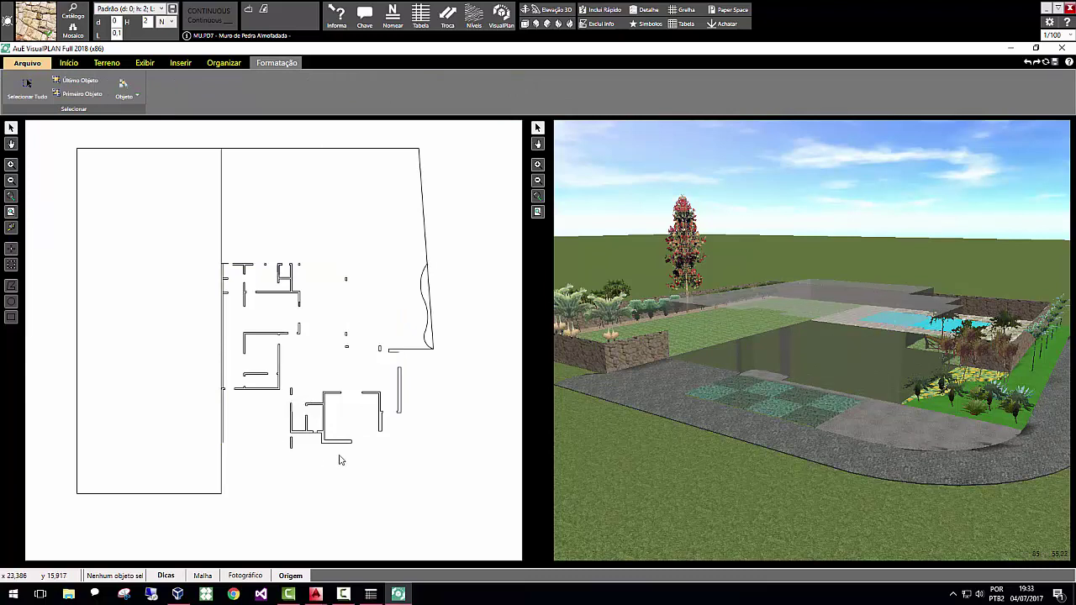
{"action": "left_click_drag", "start_coordinate": [476, 522], "coordinate": [65, 131]}
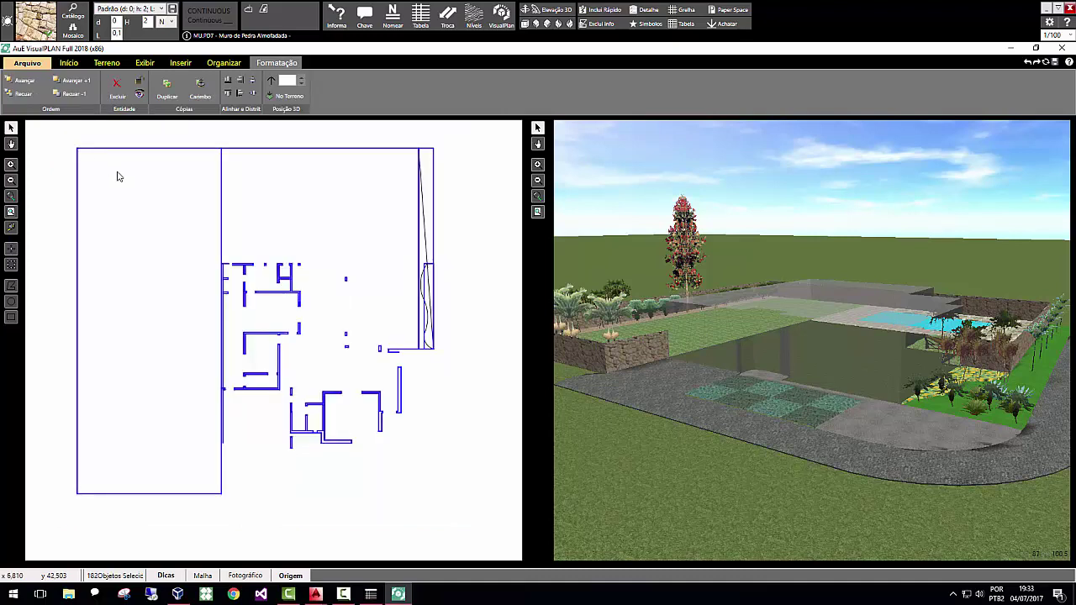
{"action": "key", "text": "Delete"}
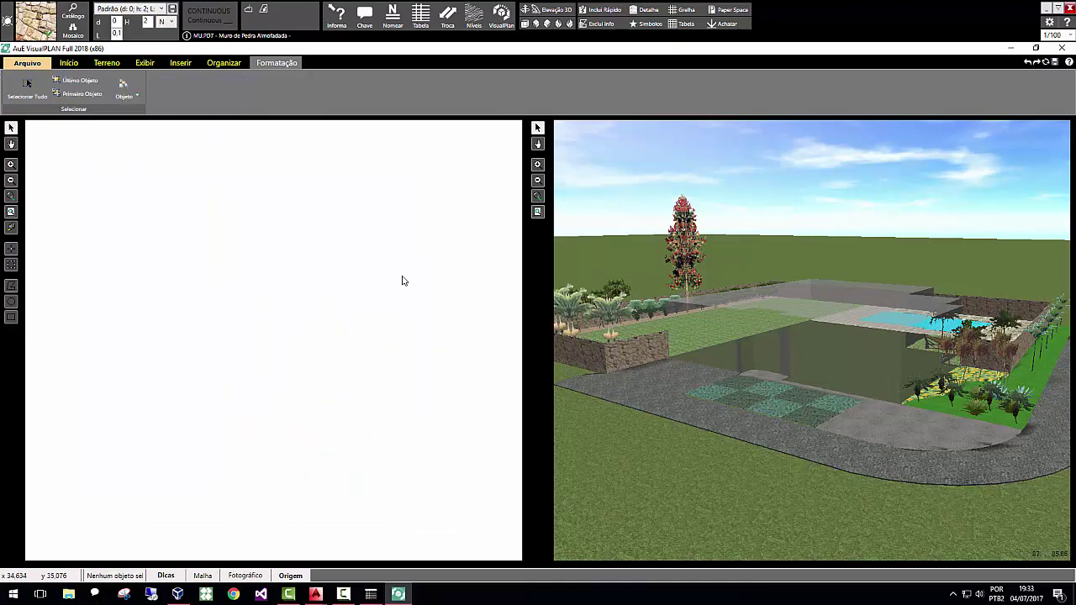
Show the whole CAD/DWG group on the plan again by switching its visibility off and on.
{"action": "left_click", "coordinate": [216, 64]}
{"action": "left_click", "coordinate": [172, 91]}
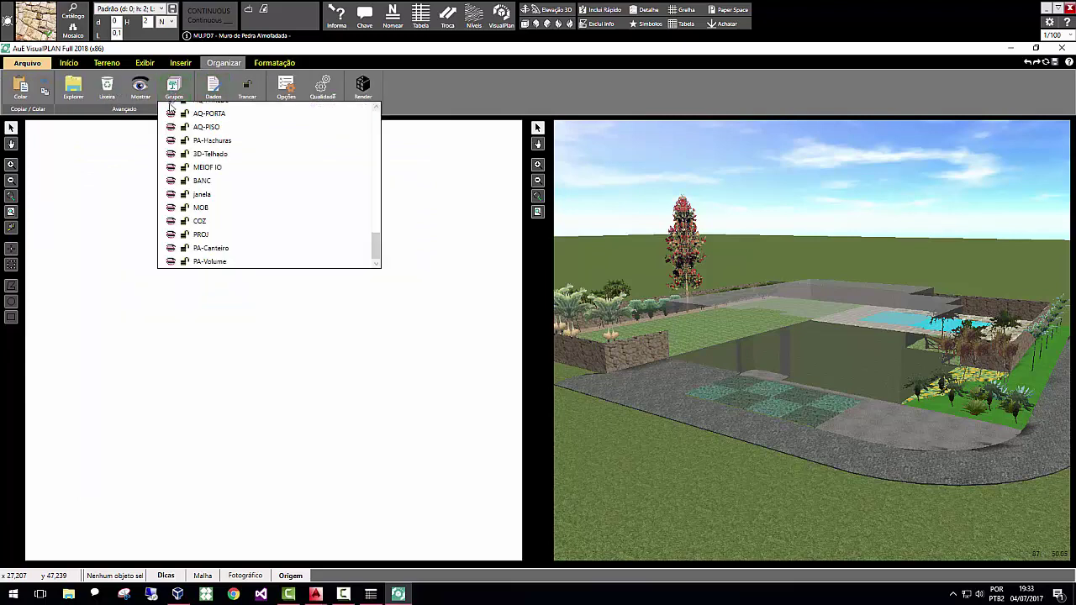
{"action": "scroll", "coordinate": [174, 240], "scroll_direction": "up", "scroll_amount": 2}
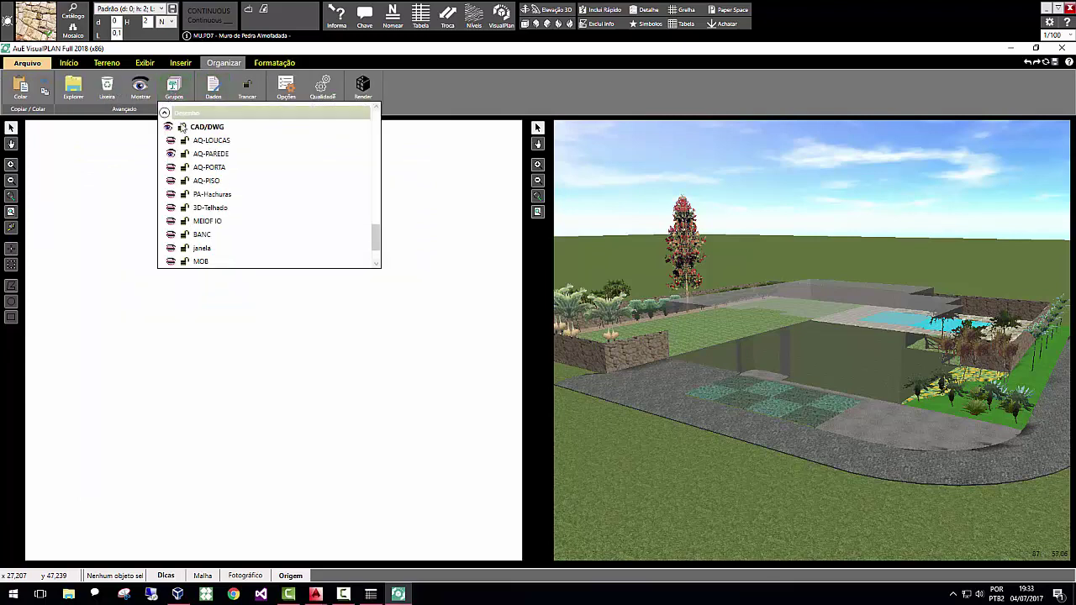
{"action": "left_click", "coordinate": [169, 127]}
{"action": "left_click", "coordinate": [170, 127]}
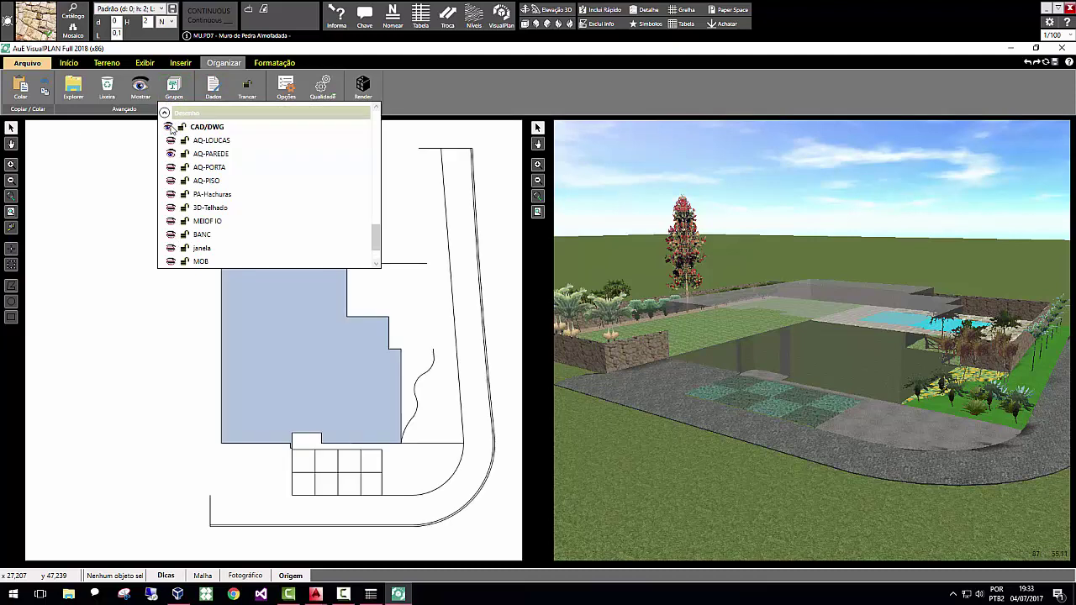
Show the Divisores and Pisos groups on the plan again by turning their visibility on.
{"action": "scroll", "coordinate": [202, 200], "scroll_direction": "up", "scroll_amount": 4}
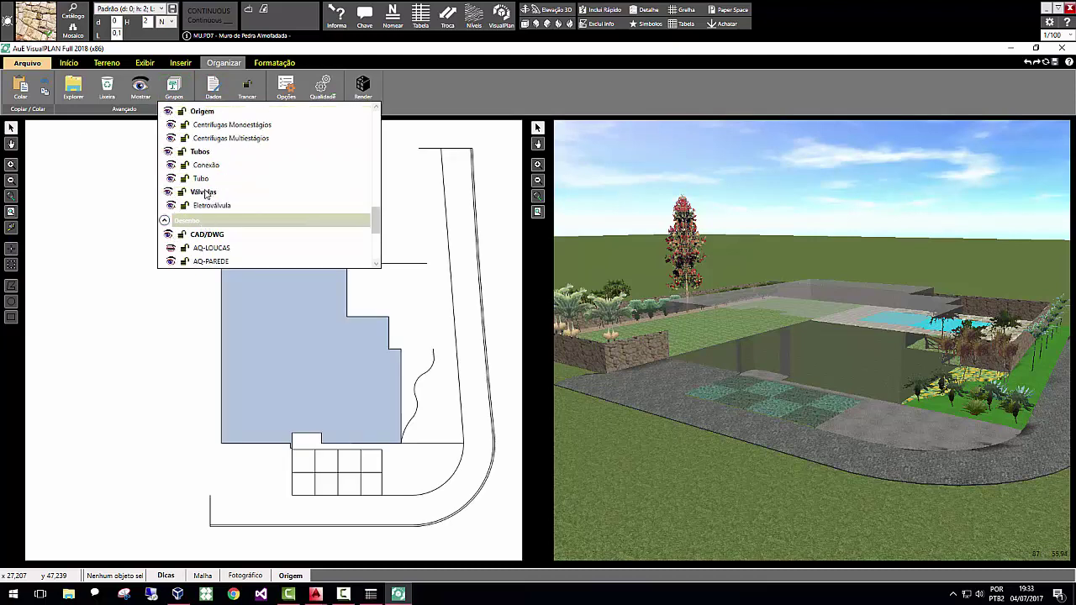
{"action": "scroll", "coordinate": [205, 193], "scroll_direction": "up", "scroll_amount": 4}
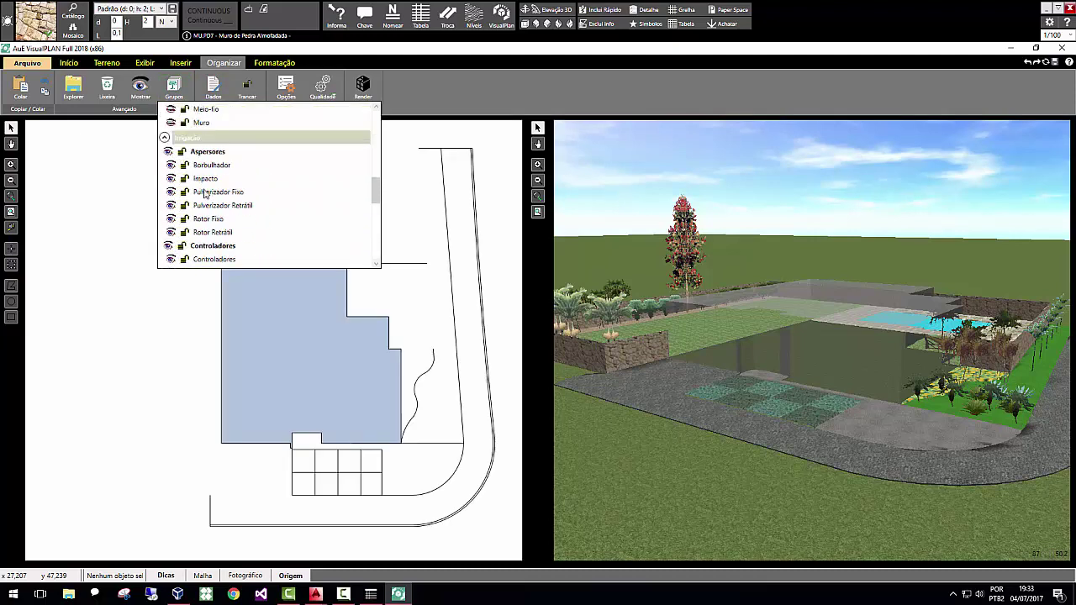
{"action": "scroll", "coordinate": [183, 189], "scroll_direction": "up", "scroll_amount": 1}
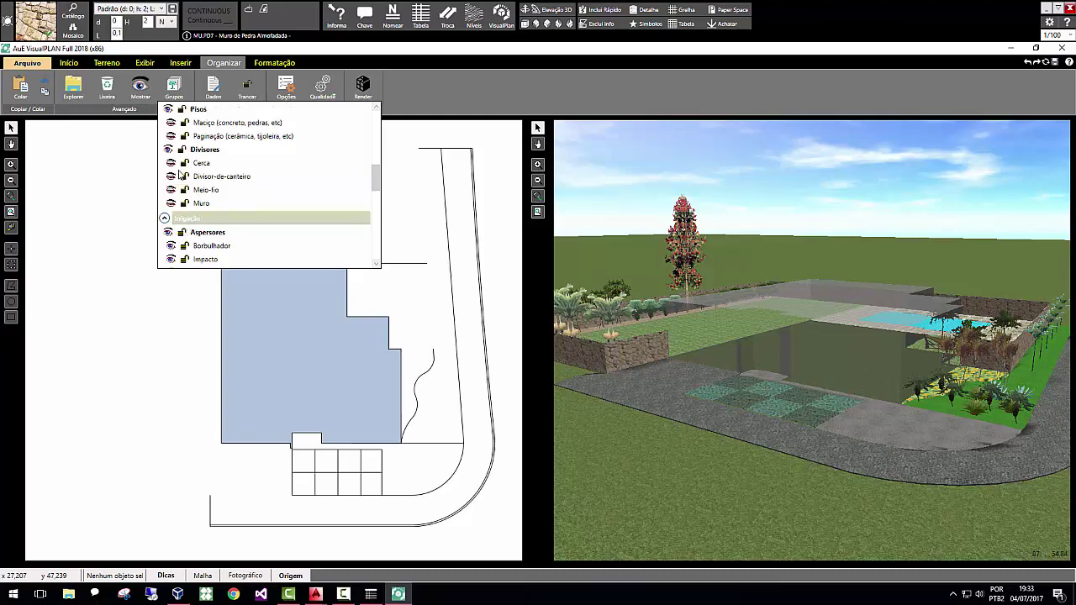
{"action": "left_click", "coordinate": [169, 150]}
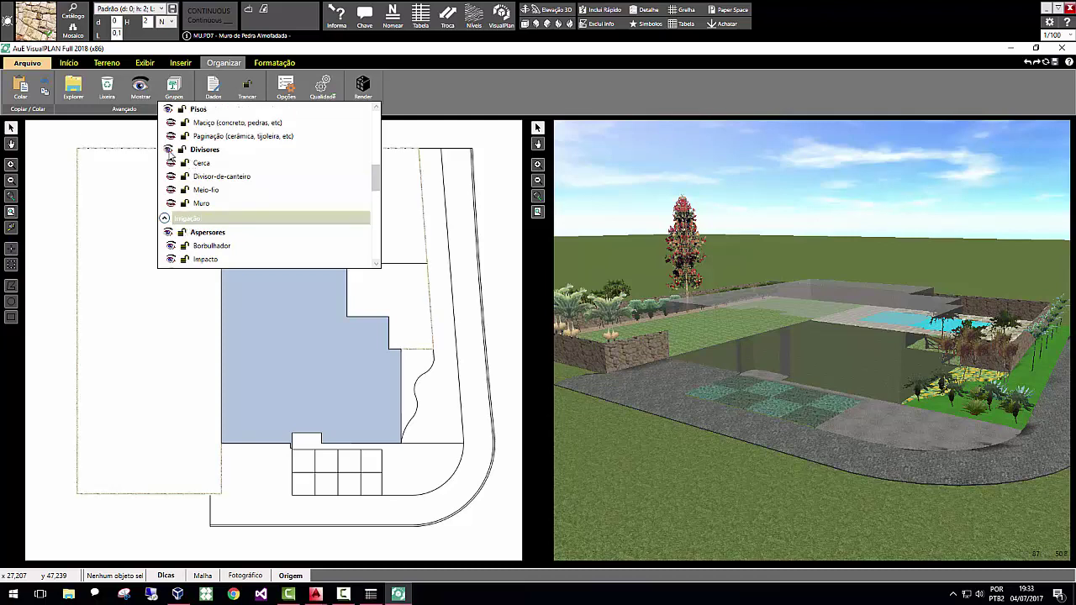
{"action": "left_click", "coordinate": [170, 110]}
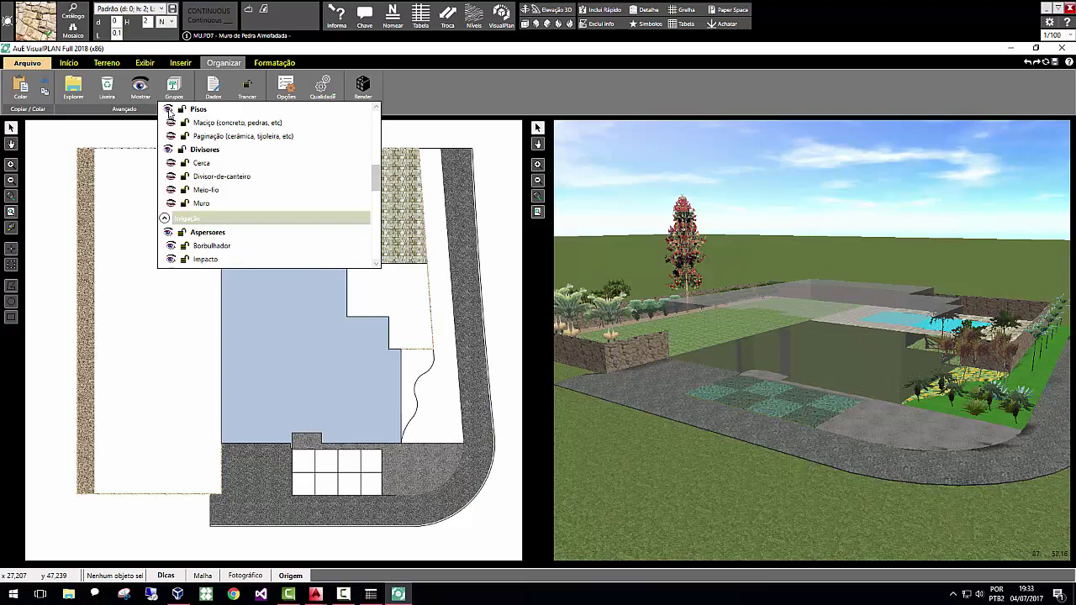
Show the Mobiliários and Plantas groups on the plan and close the group list.
{"action": "scroll", "coordinate": [171, 159], "scroll_direction": "up", "scroll_amount": 3}
{"action": "scroll", "coordinate": [170, 161], "scroll_direction": "up", "scroll_amount": 3}
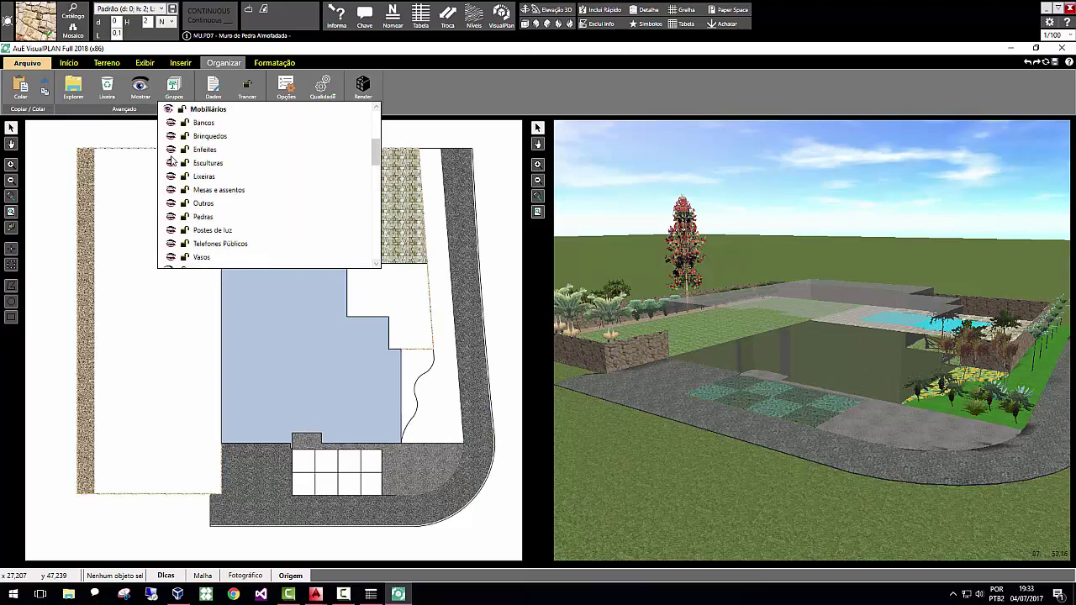
{"action": "left_click", "coordinate": [169, 111]}
{"action": "scroll", "coordinate": [186, 167], "scroll_direction": "up", "scroll_amount": 3}
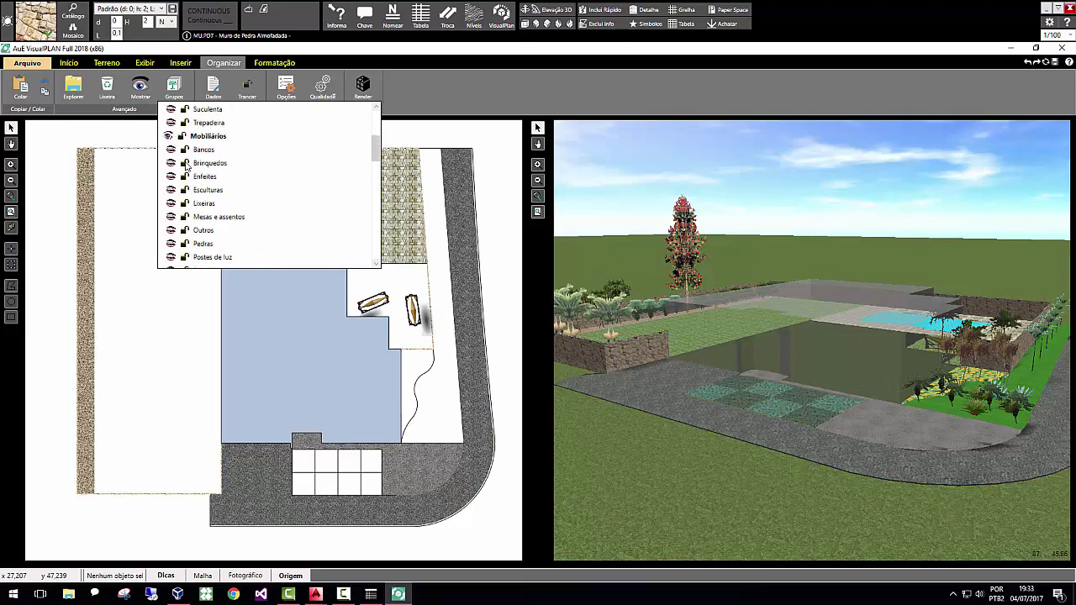
{"action": "scroll", "coordinate": [188, 167], "scroll_direction": "up", "scroll_amount": 1}
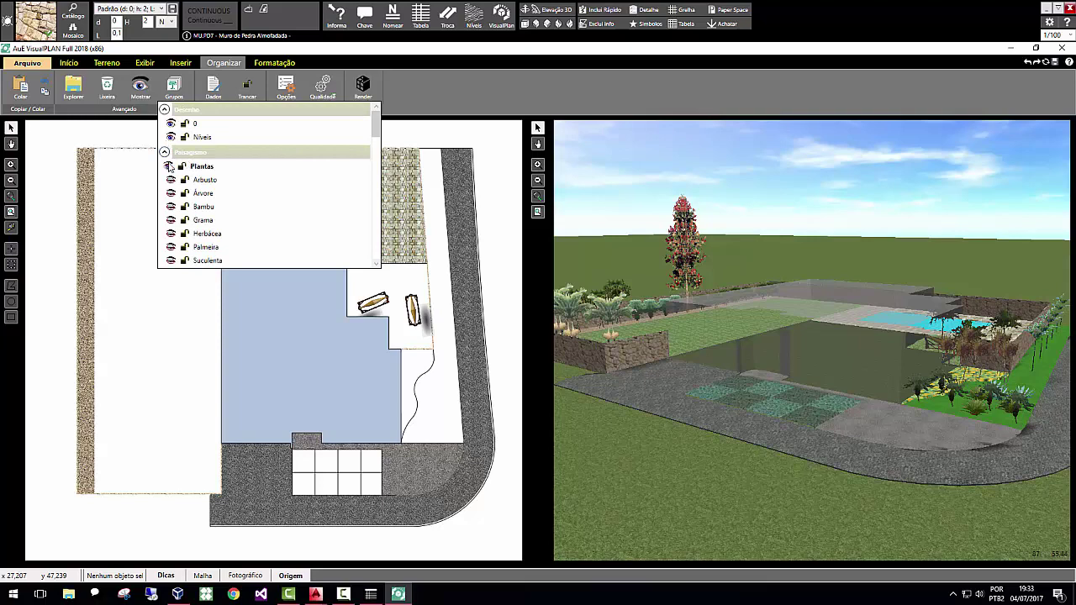
{"action": "left_click", "coordinate": [169, 168]}
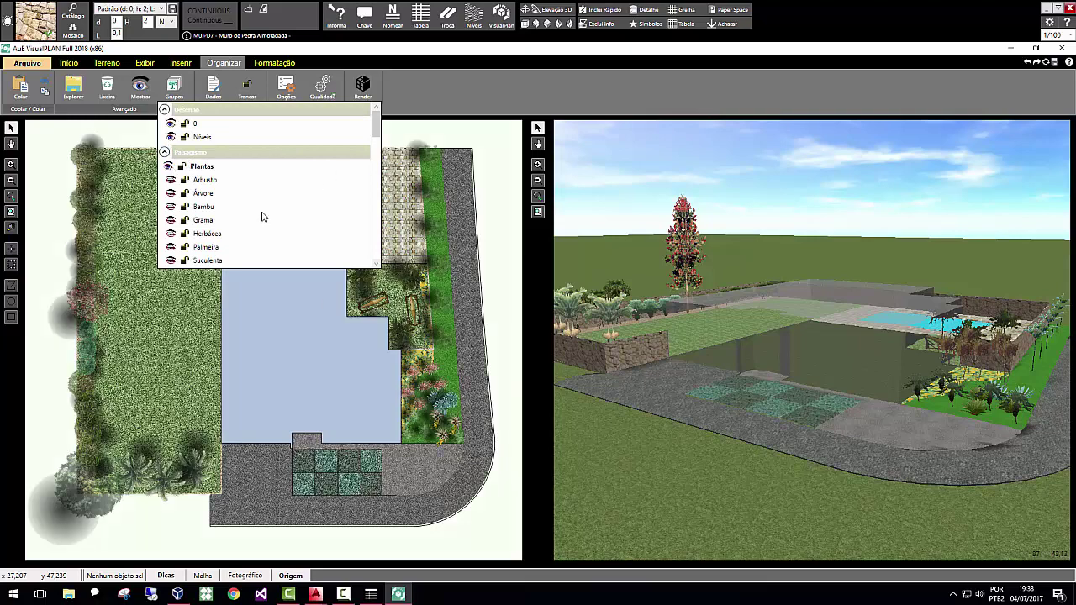
{"action": "left_click", "coordinate": [517, 353]}
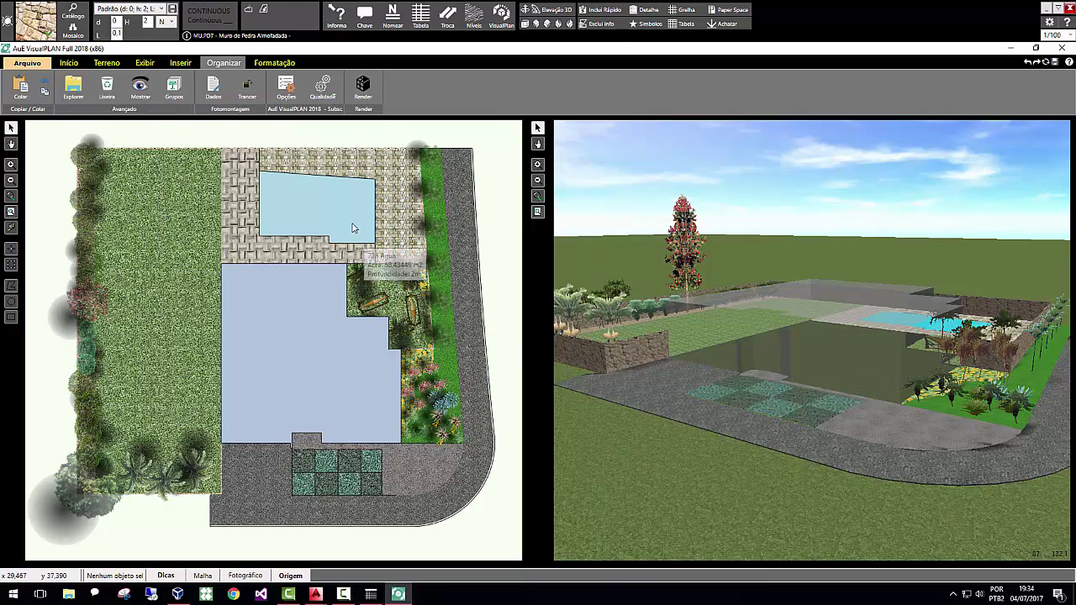
Make the border of the pool's water shape transparent and deselect it.
{"action": "left_click", "coordinate": [311, 196]}
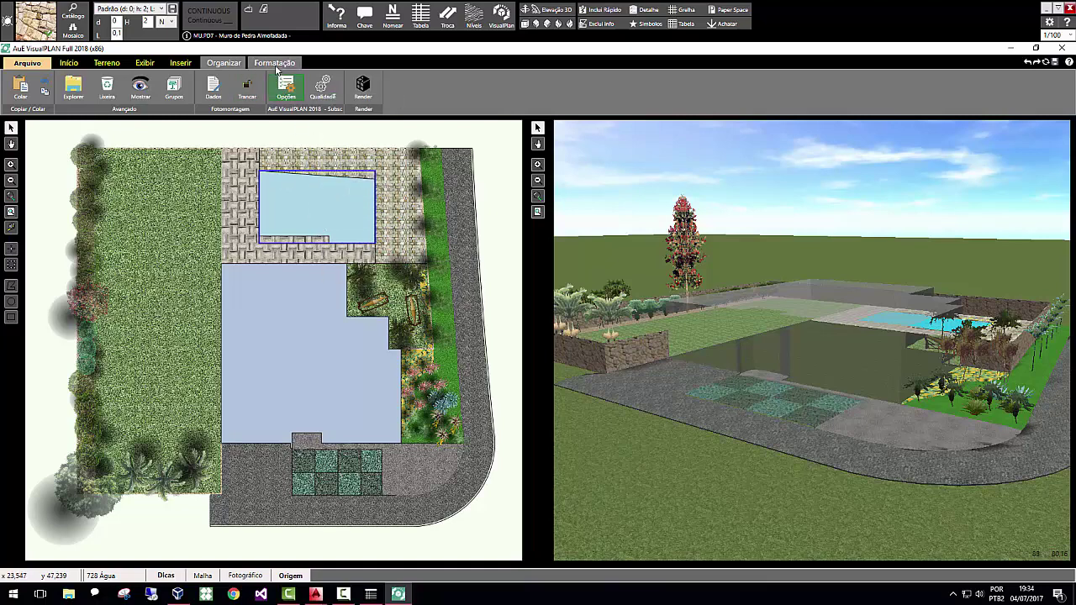
{"action": "left_click", "coordinate": [276, 64]}
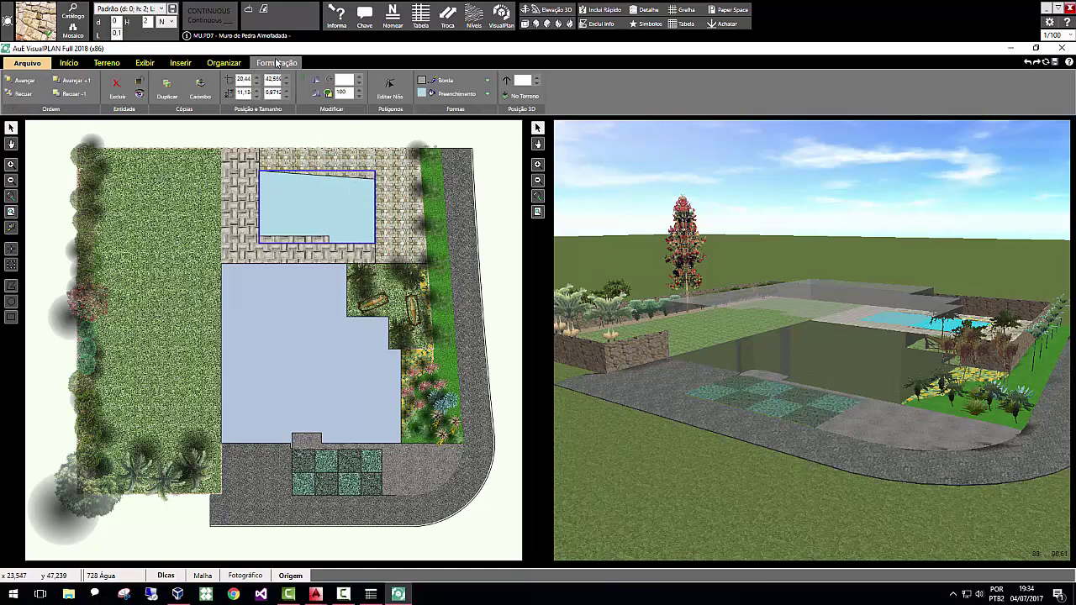
{"action": "left_click", "coordinate": [458, 93]}
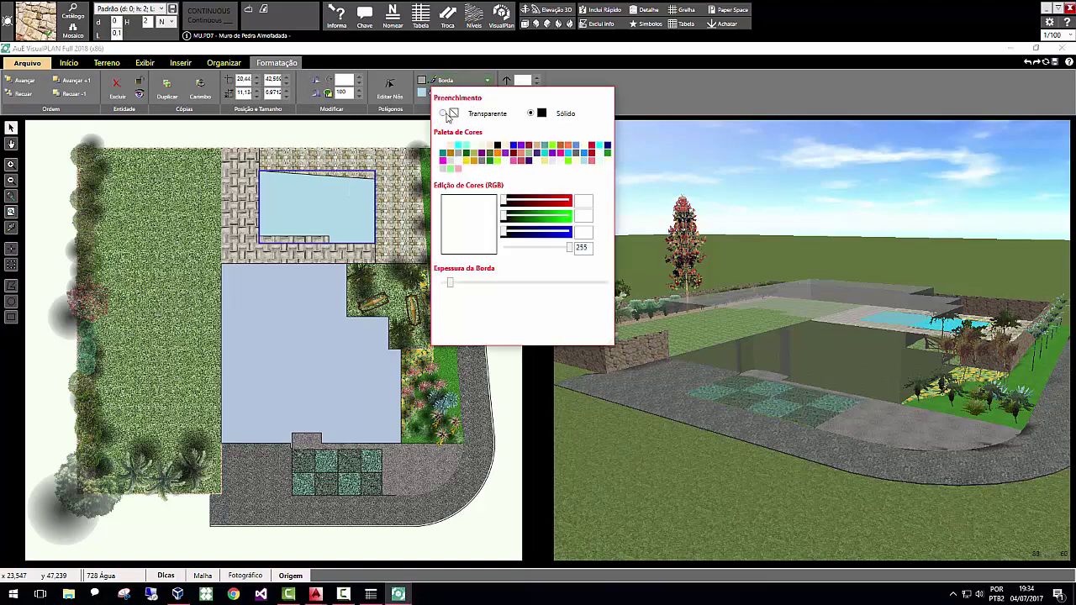
{"action": "left_click", "coordinate": [523, 385]}
{"action": "left_click", "coordinate": [497, 387]}
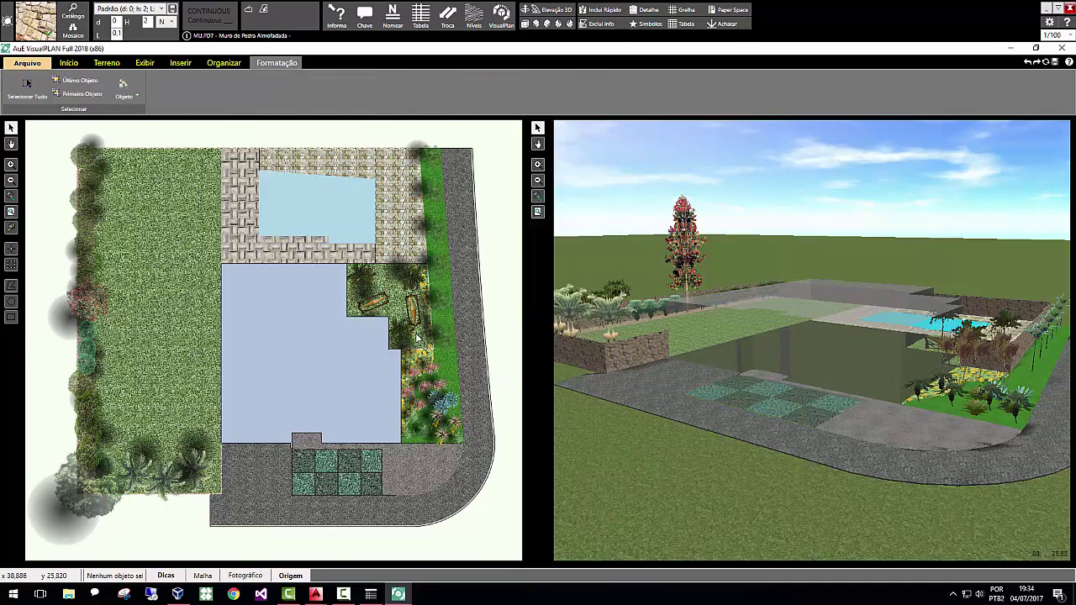
Make the border of the house volume transparent and deselect it.
{"action": "left_click", "coordinate": [319, 363]}
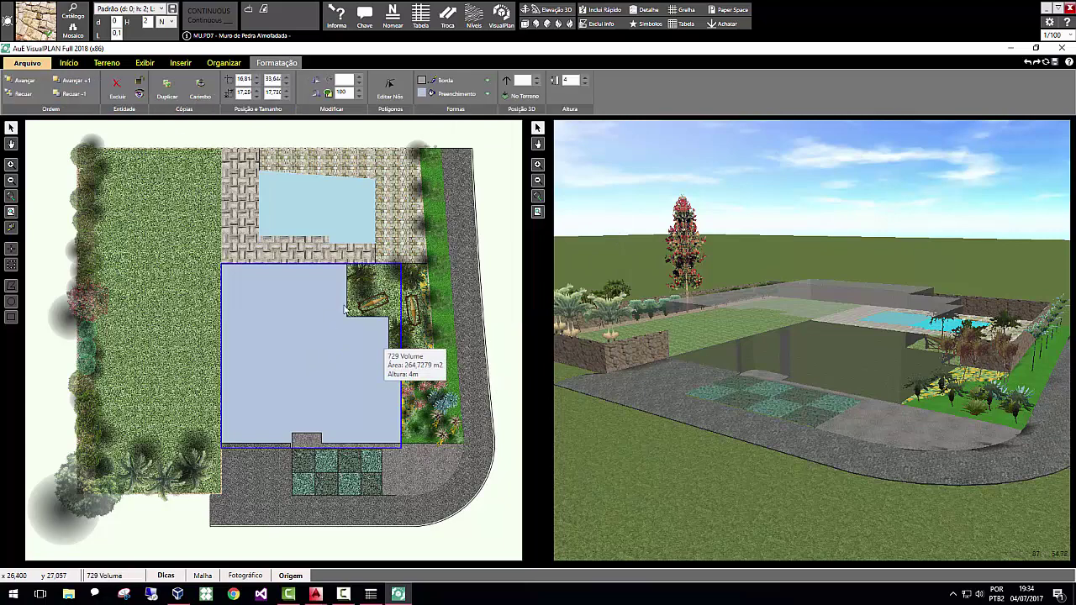
{"action": "left_click", "coordinate": [435, 92]}
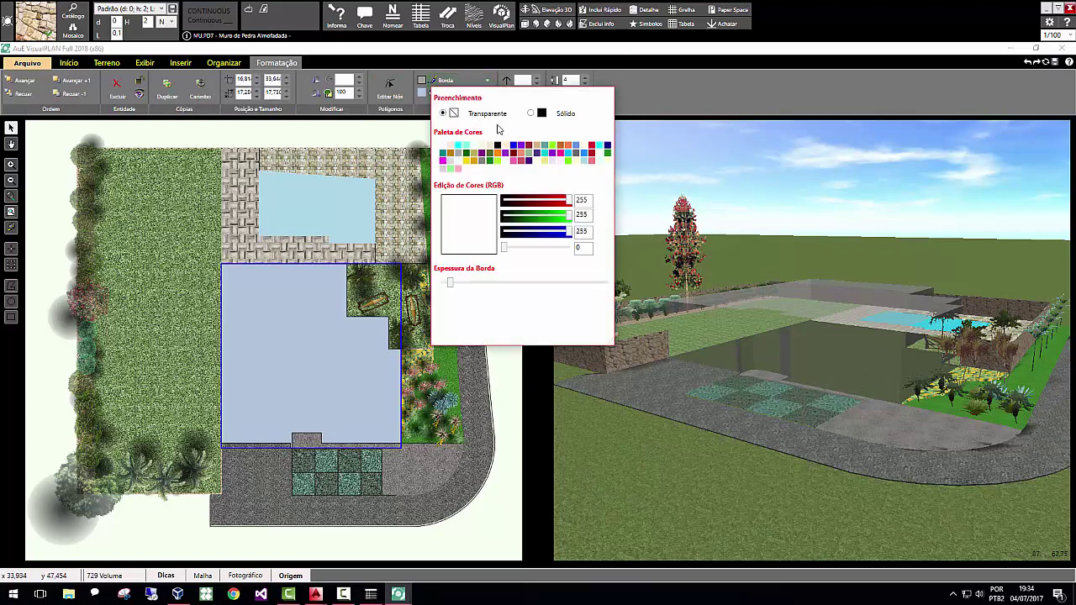
{"action": "left_click", "coordinate": [532, 114]}
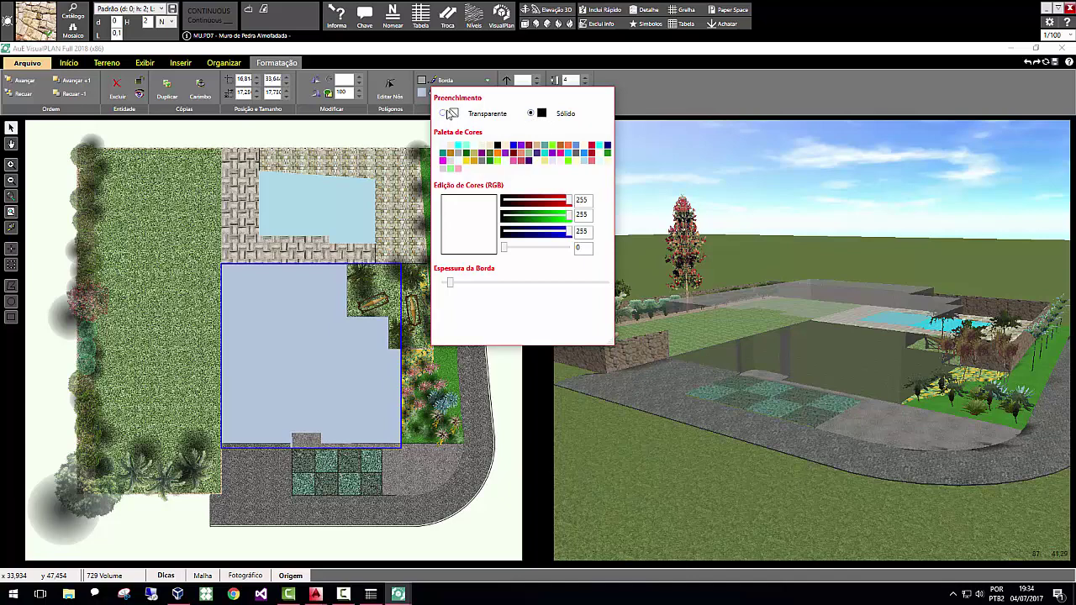
{"action": "left_click", "coordinate": [518, 482]}
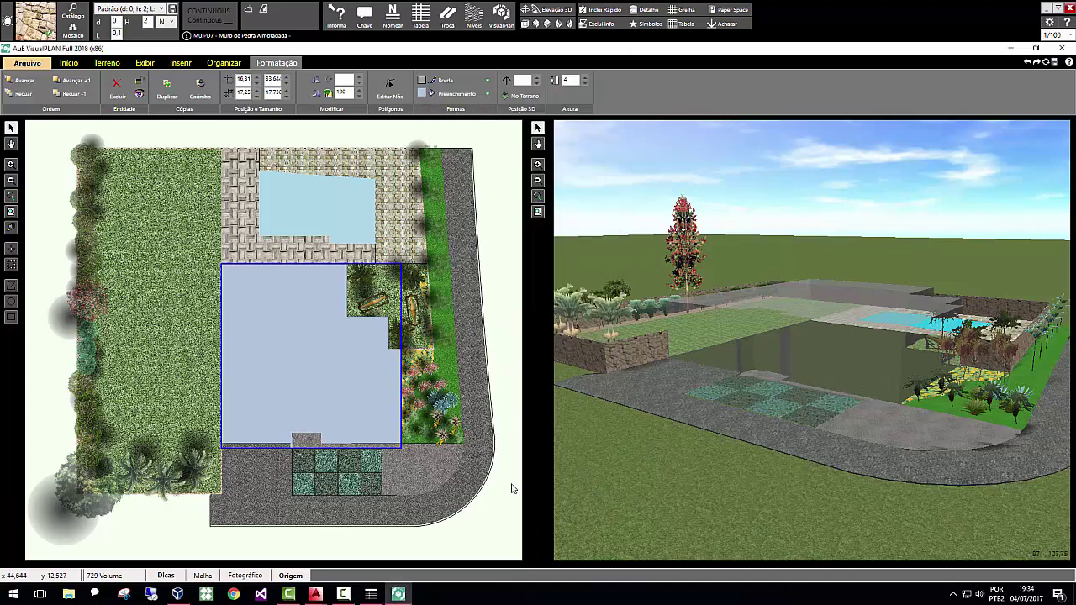
{"action": "left_click", "coordinate": [511, 488]}
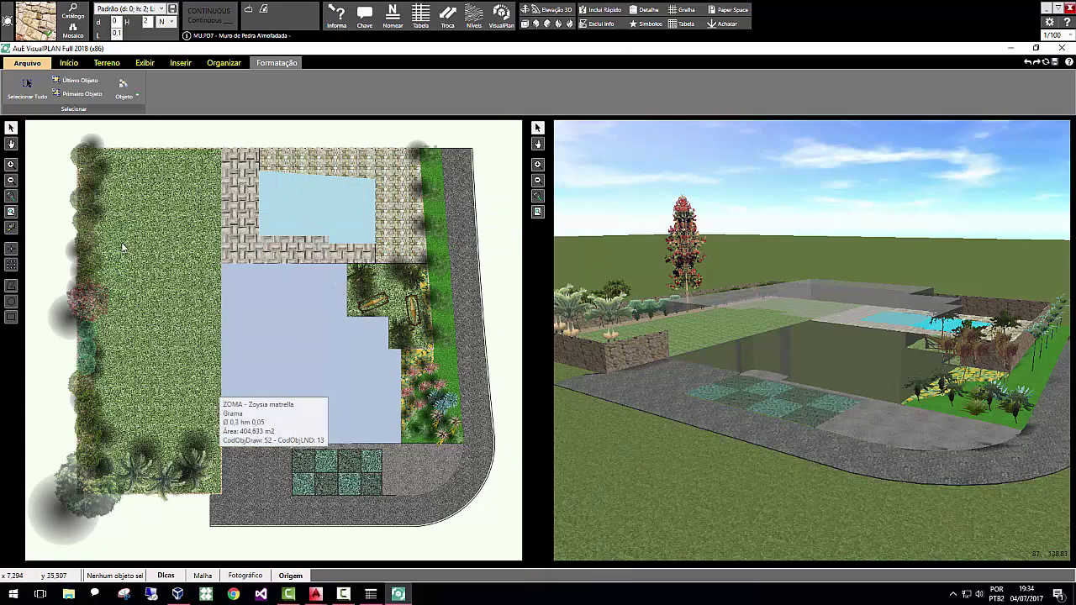
Set the opacity of the large Zoysia matrella lawn beside the house to 80.
{"action": "left_click", "coordinate": [162, 268]}
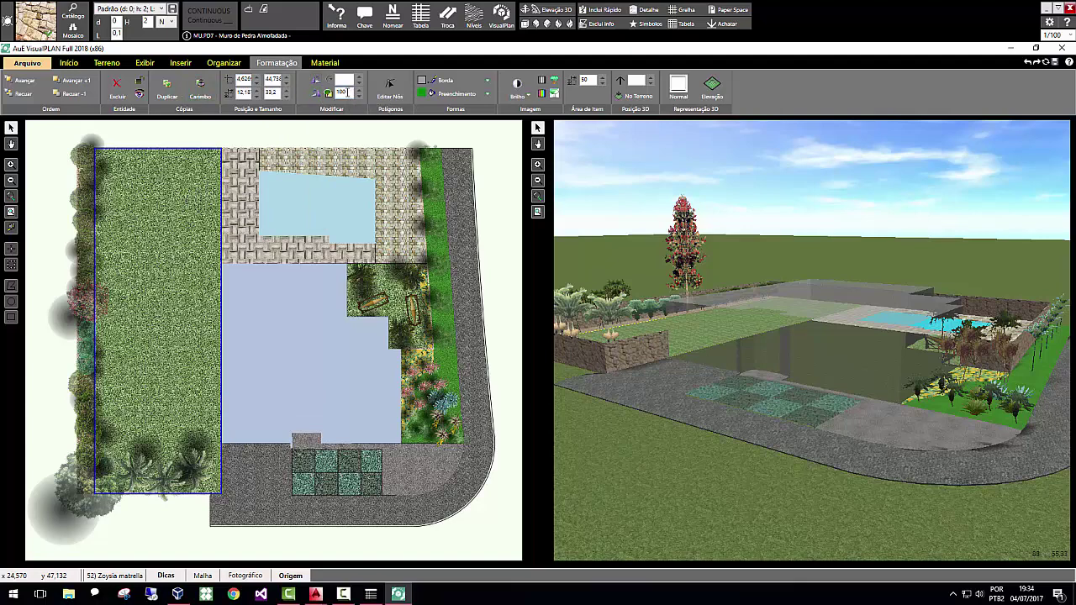
{"action": "double_click", "coordinate": [338, 93]}
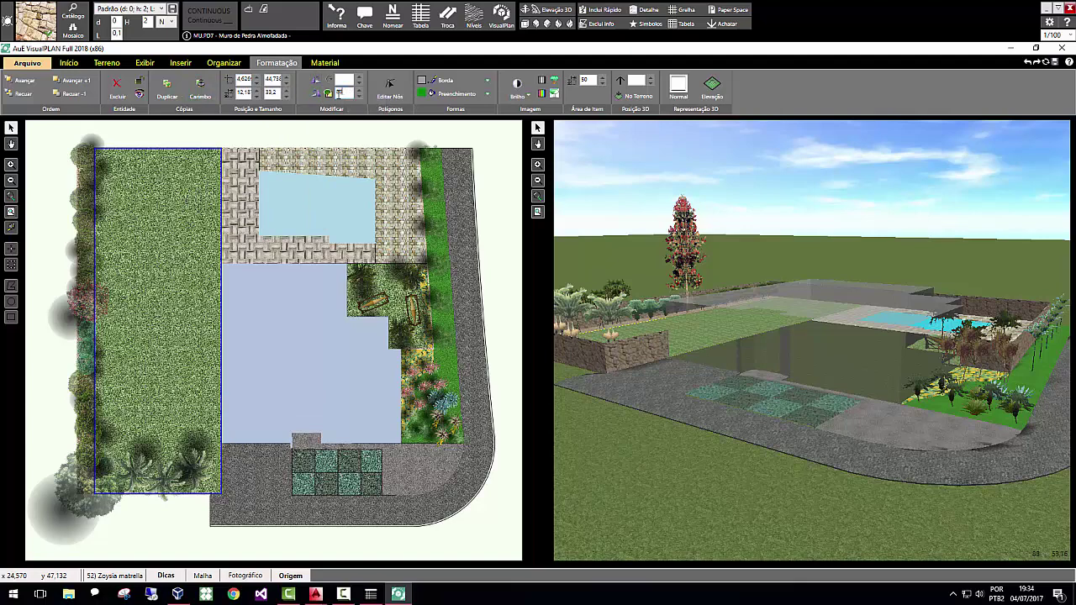
{"action": "key", "text": "Return"}
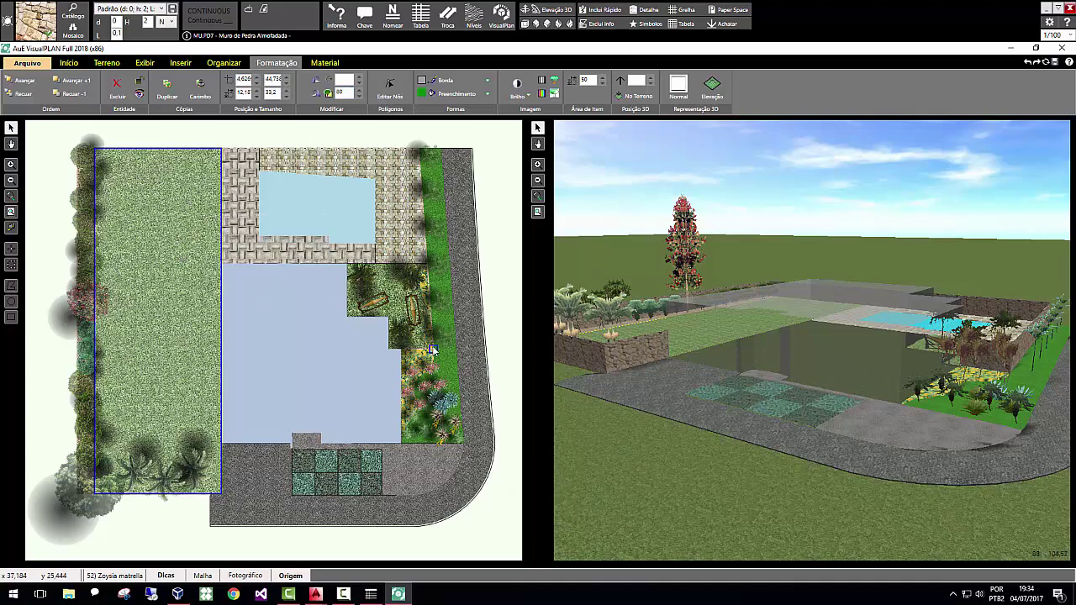
Set the opacity of the Zoysia matrella lawn around the hammocks to 80 and reduce that of the Zoysia japonica strip along the sidewalk.
{"action": "left_click", "coordinate": [399, 311]}
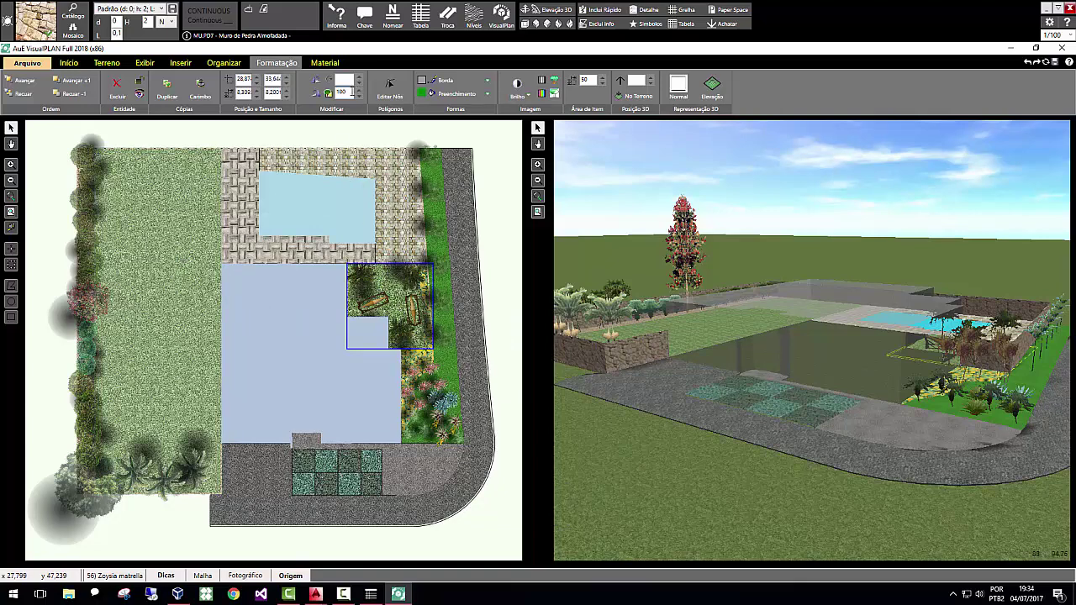
{"action": "type", "text": "80"}
{"action": "key", "text": "Return"}
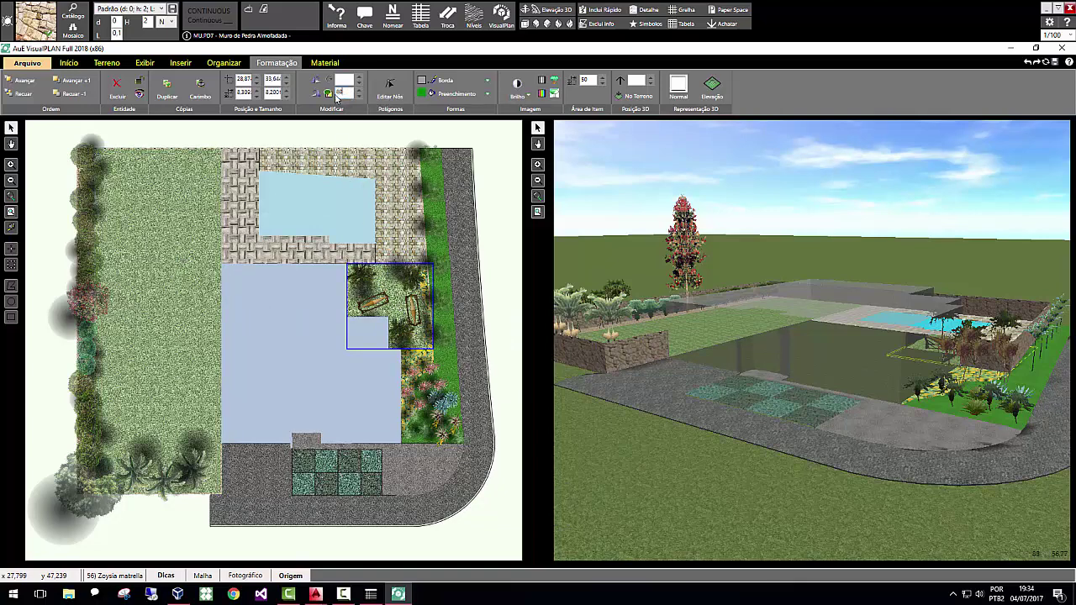
{"action": "left_click", "coordinate": [446, 370]}
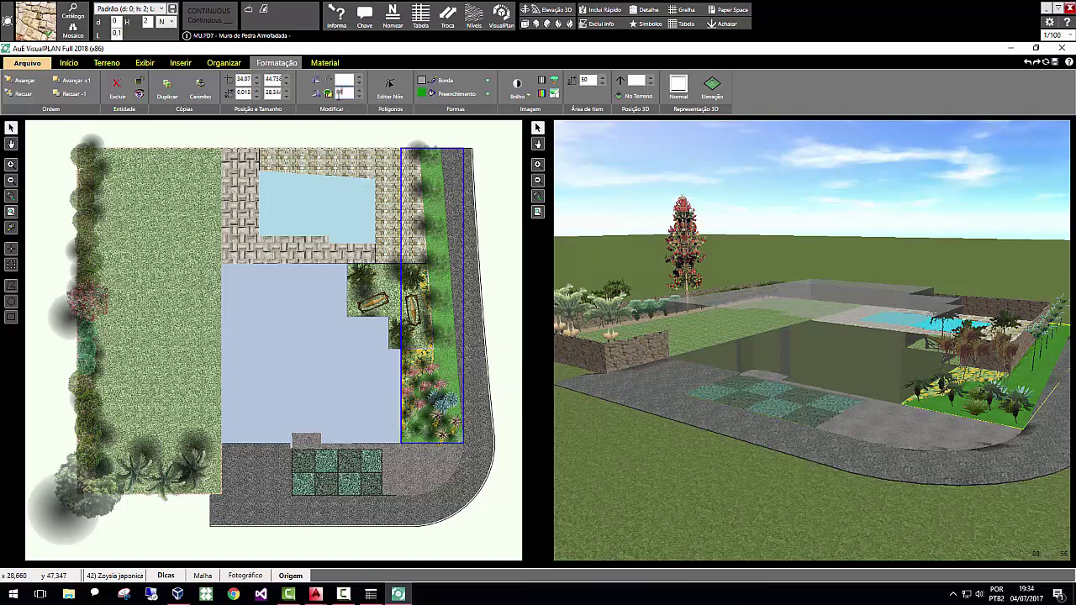
{"action": "left_click", "coordinate": [502, 515]}
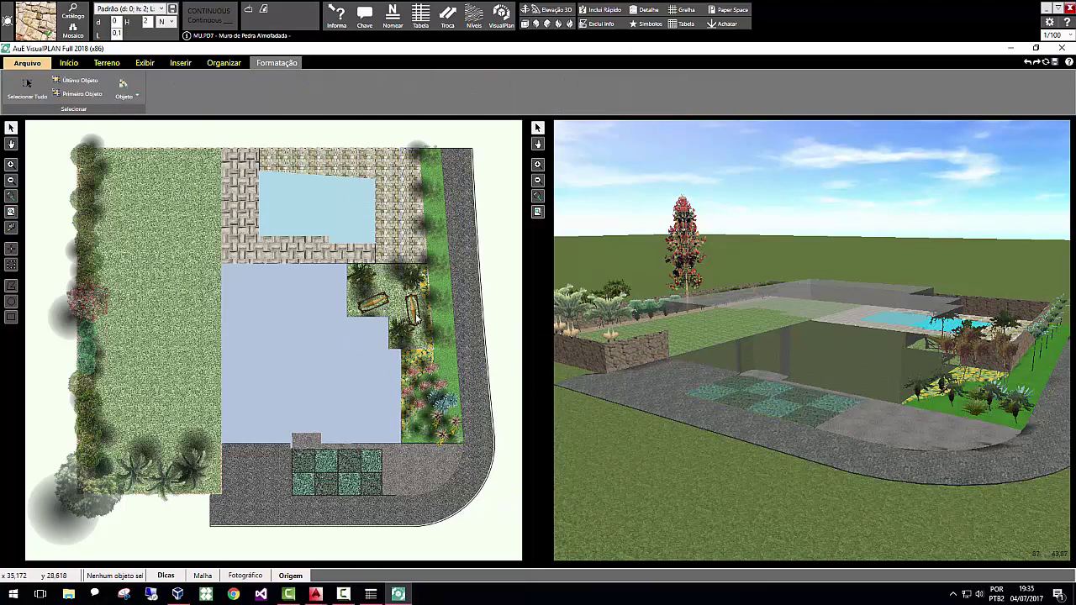
View the brightness, contrast and gamma adjustments available for the tilted hammock in the side garden, leaving its image as it is.
{"action": "scroll", "coordinate": [427, 300], "scroll_direction": "up", "scroll_amount": 1}
{"action": "scroll", "coordinate": [427, 300], "scroll_direction": "up", "scroll_amount": 1}
{"action": "scroll", "coordinate": [366, 252], "scroll_direction": "up", "scroll_amount": 1}
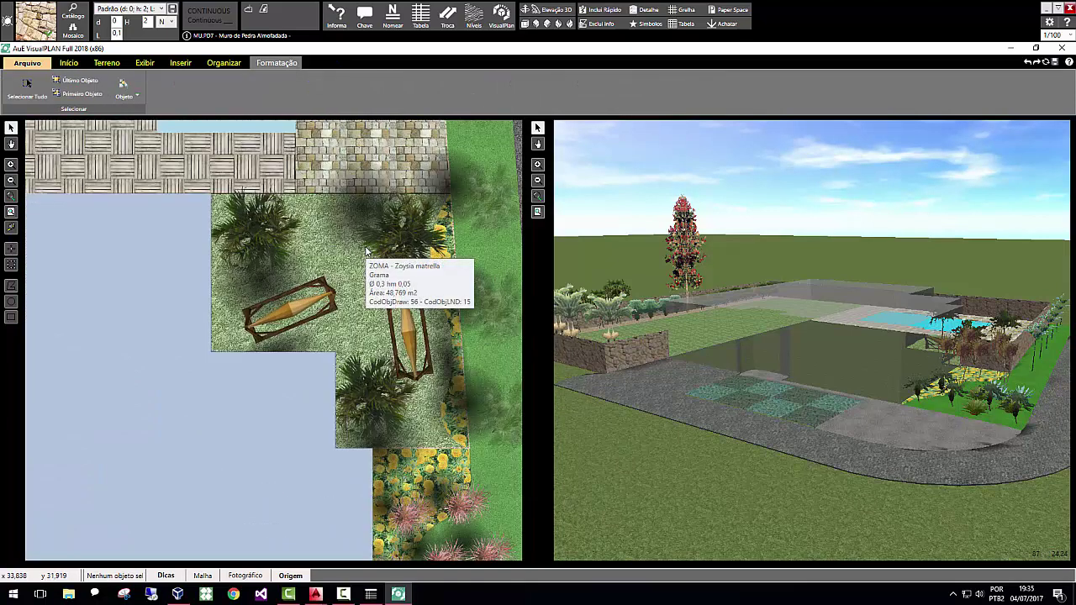
{"action": "left_click", "coordinate": [303, 311]}
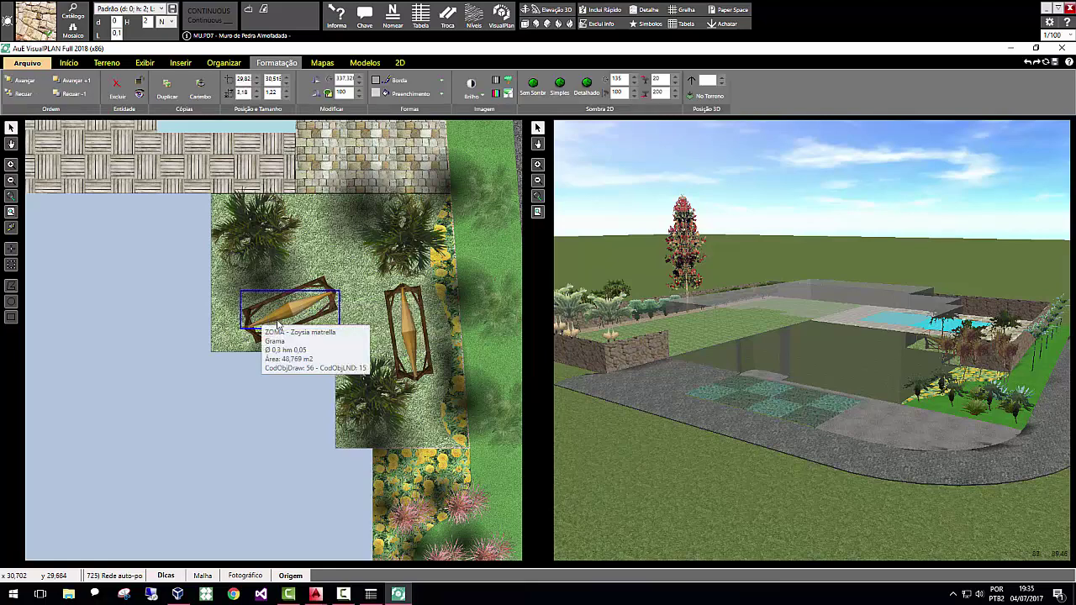
{"action": "left_click", "coordinate": [473, 93]}
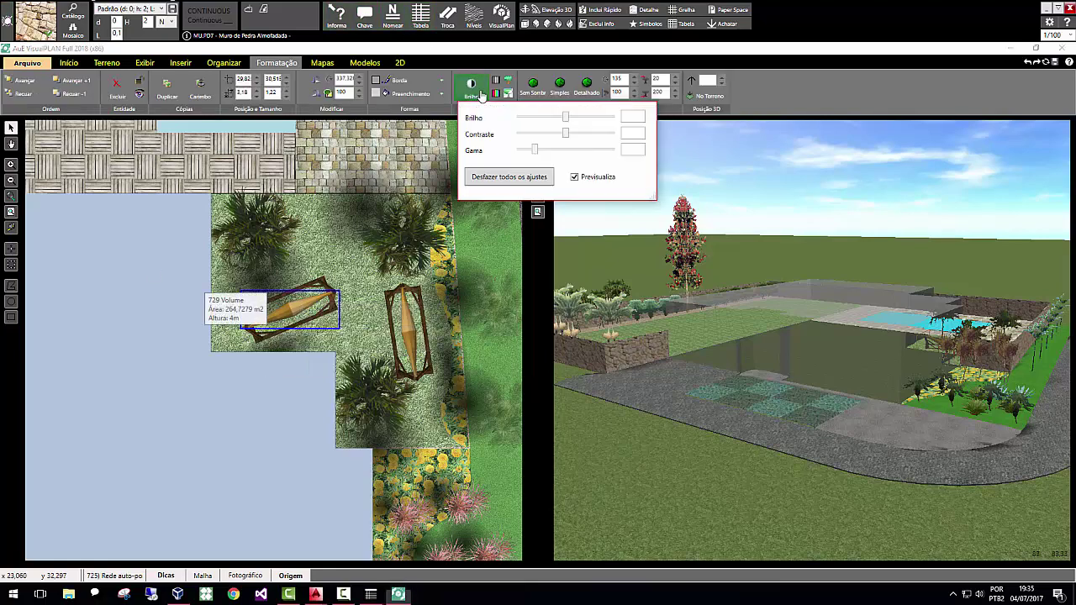
{"action": "left_click", "coordinate": [811, 80]}
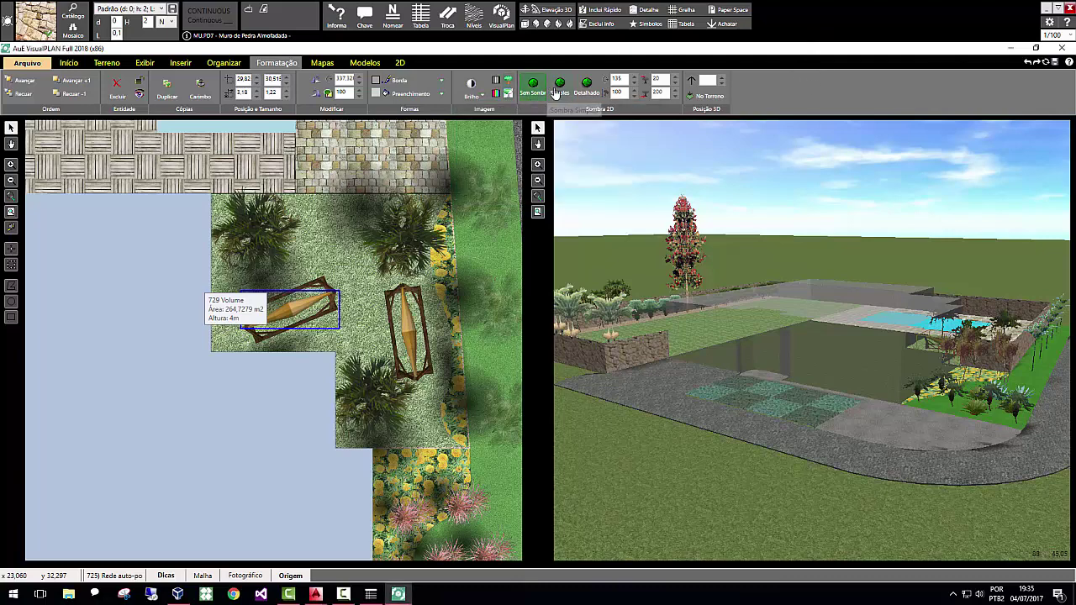
Try the no-shadow, simple and detailed 2D shadow options on the selected hammock, ending with the simple shadow.
{"action": "left_click", "coordinate": [533, 88]}
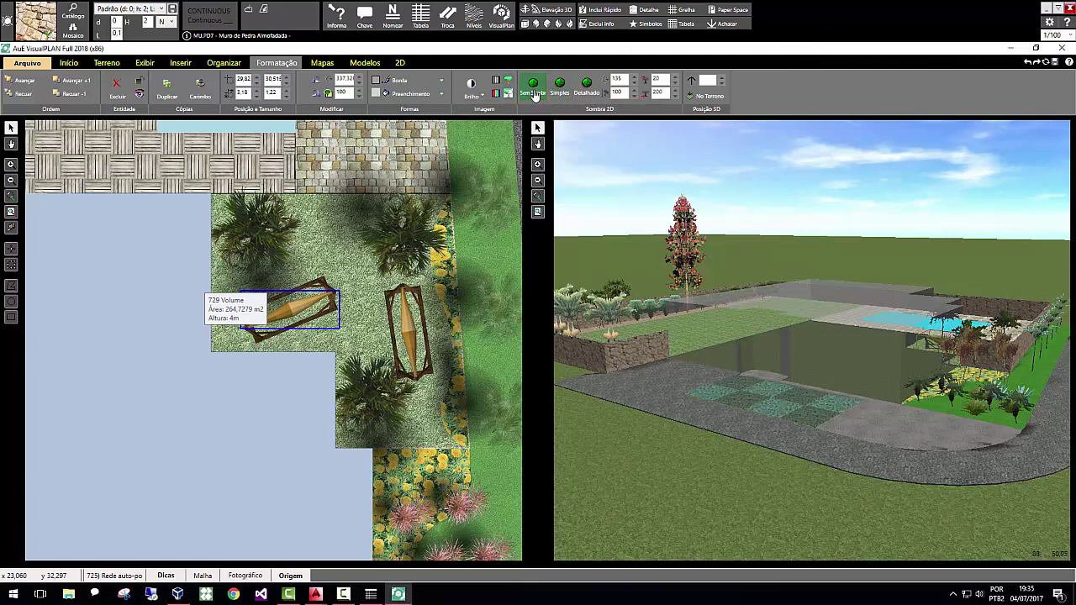
{"action": "left_click", "coordinate": [559, 89]}
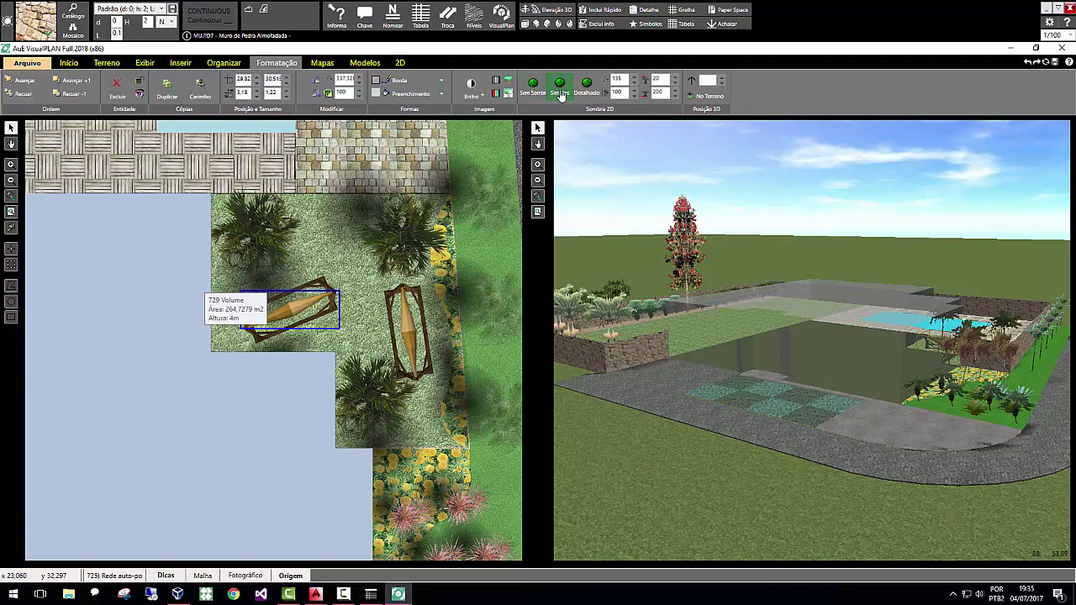
{"action": "left_click", "coordinate": [583, 89]}
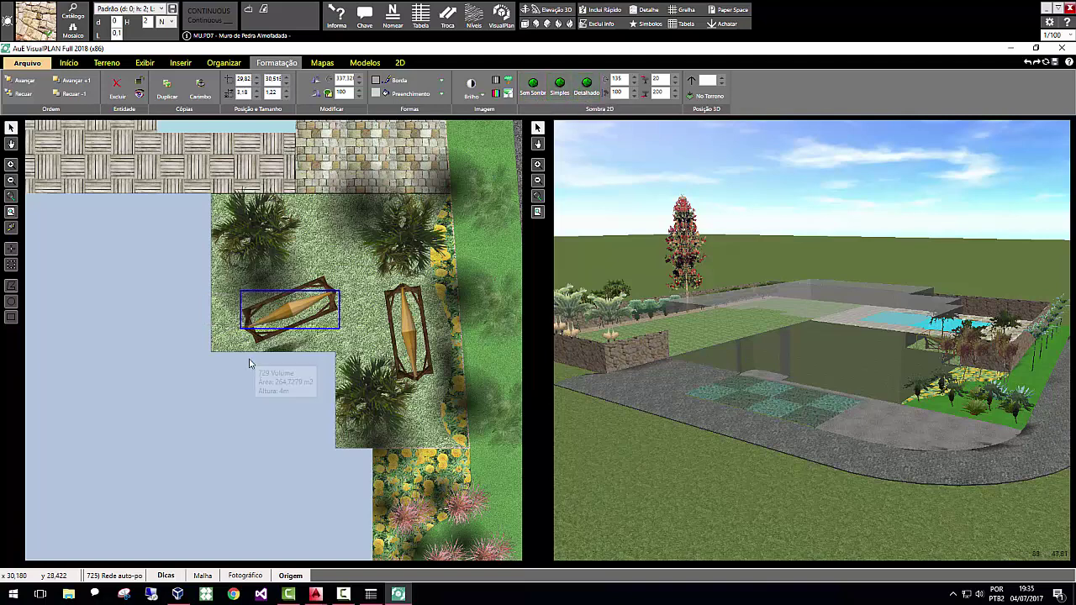
{"action": "left_click", "coordinate": [553, 94]}
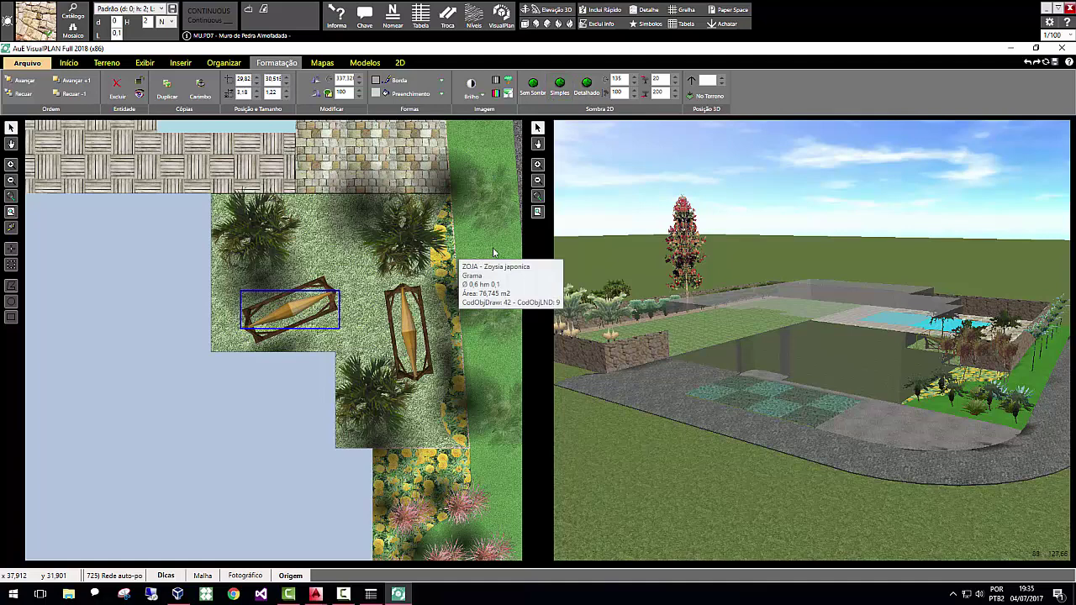
Set the 2D shadow intensity of the Ptychosperma elegans palm at the pool end of the sidewalk strip to 100.
{"action": "left_click", "coordinate": [502, 210]}
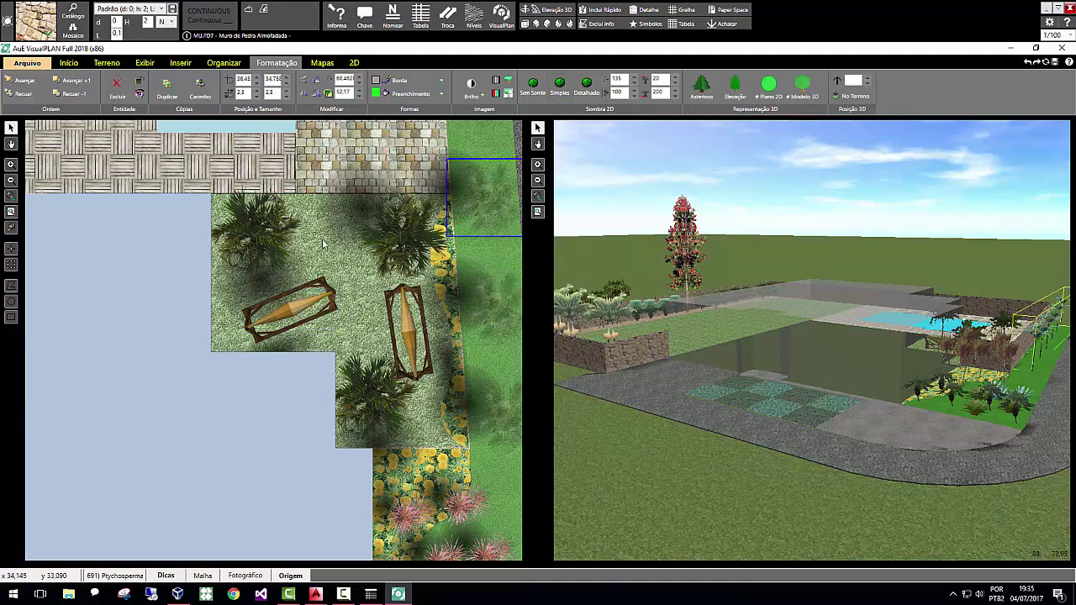
{"action": "scroll", "coordinate": [322, 239], "scroll_direction": "down", "scroll_amount": 3}
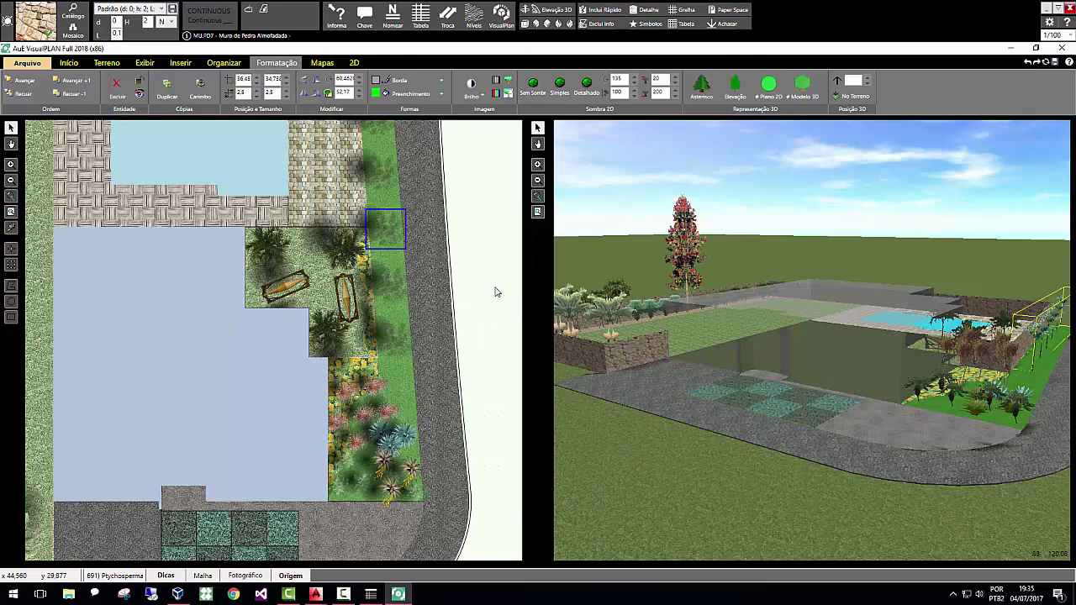
{"action": "left_click", "coordinate": [496, 292]}
{"action": "scroll", "coordinate": [496, 291], "scroll_direction": "down", "scroll_amount": 3}
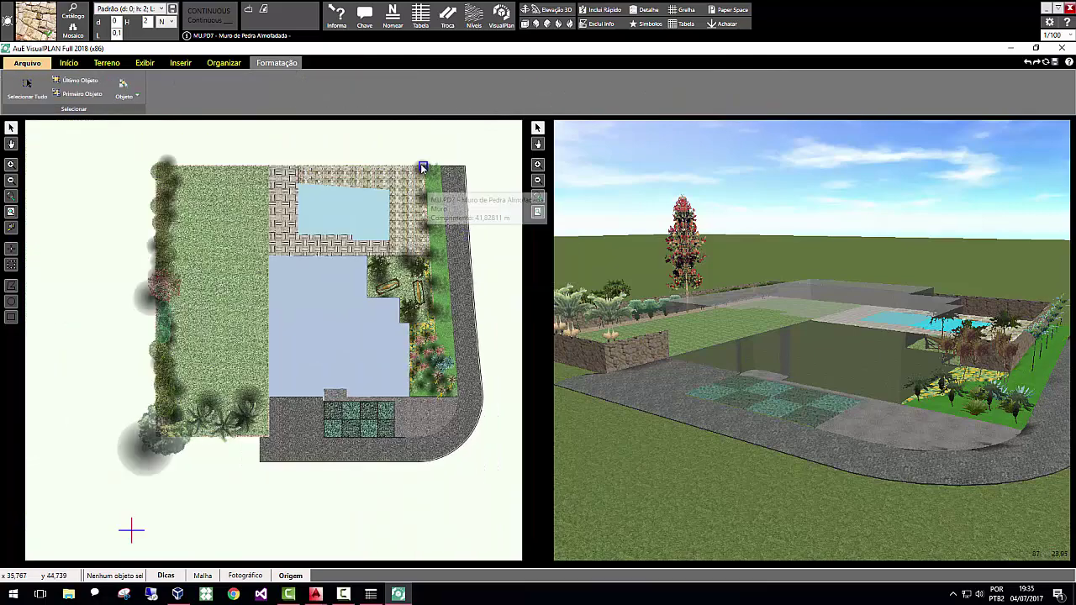
{"action": "scroll", "coordinate": [422, 165], "scroll_direction": "up", "scroll_amount": 5}
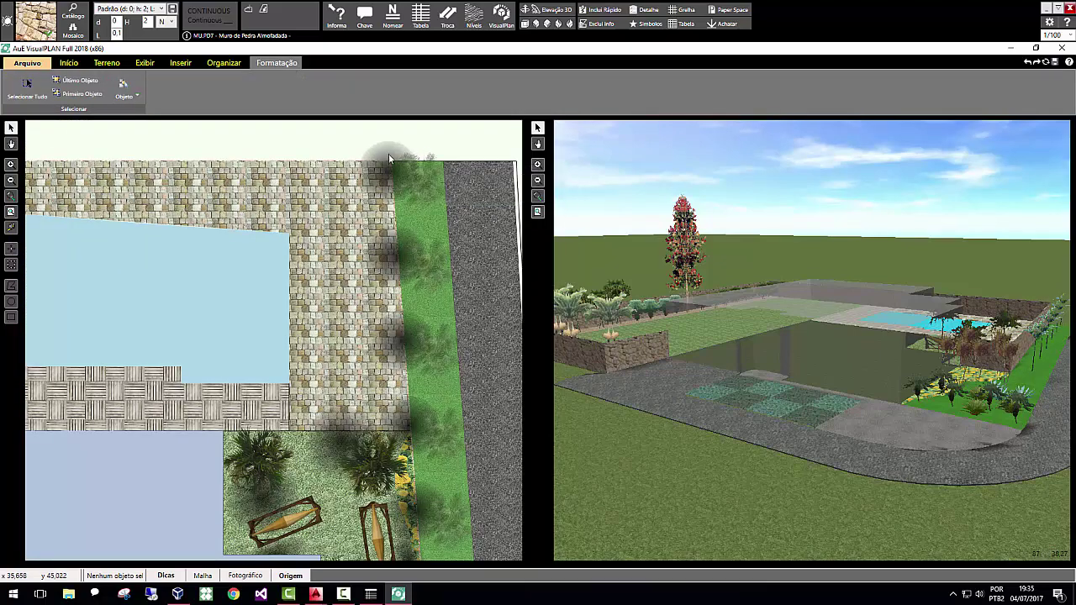
{"action": "left_click", "coordinate": [435, 180]}
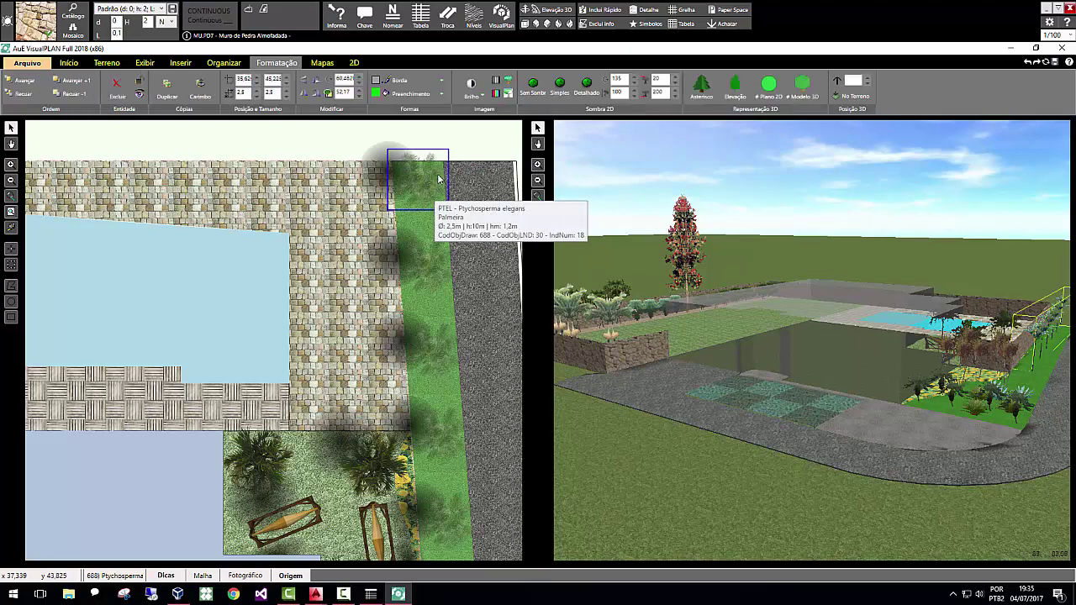
{"action": "double_click", "coordinate": [659, 92]}
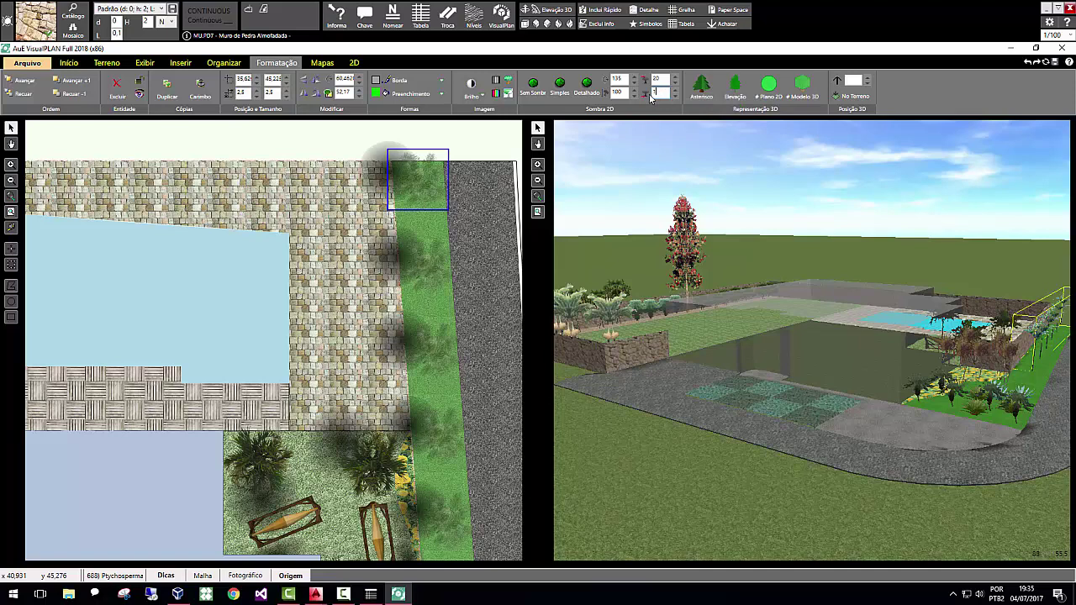
{"action": "key", "text": "Return"}
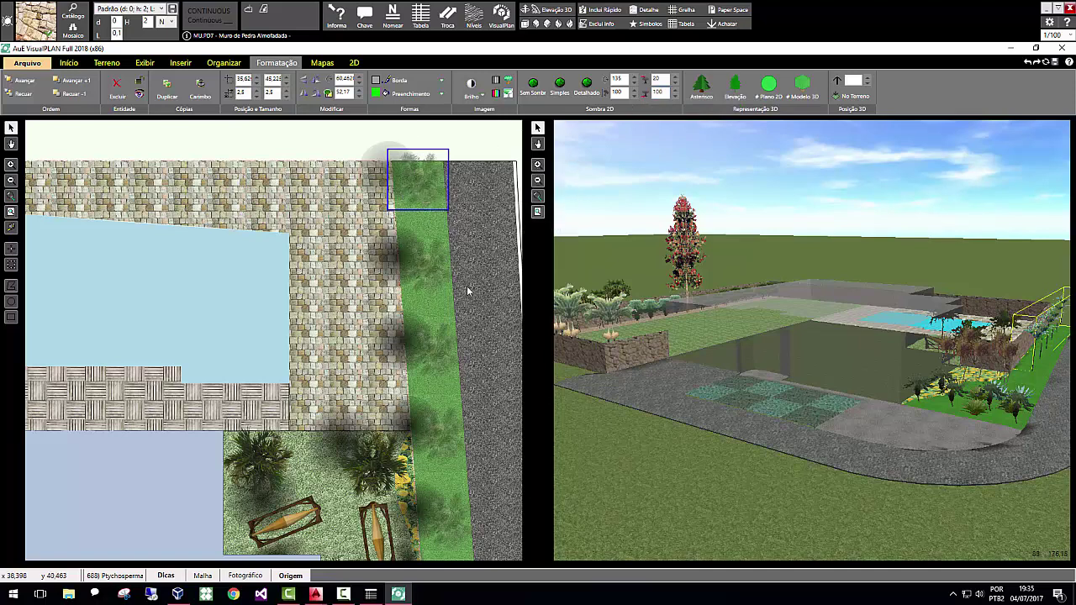
Examine the 2D shadows of the next palm in the sidewalk strip and of the shrubs along the opposite boundary, leaving nothing selected.
{"action": "left_click", "coordinate": [390, 253]}
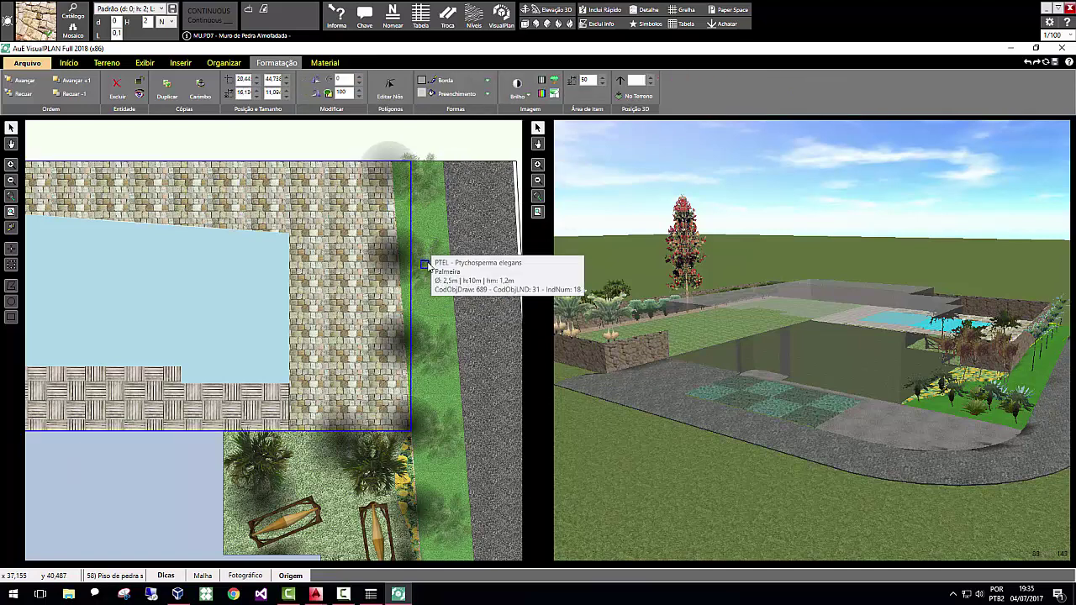
{"action": "left_click", "coordinate": [427, 266]}
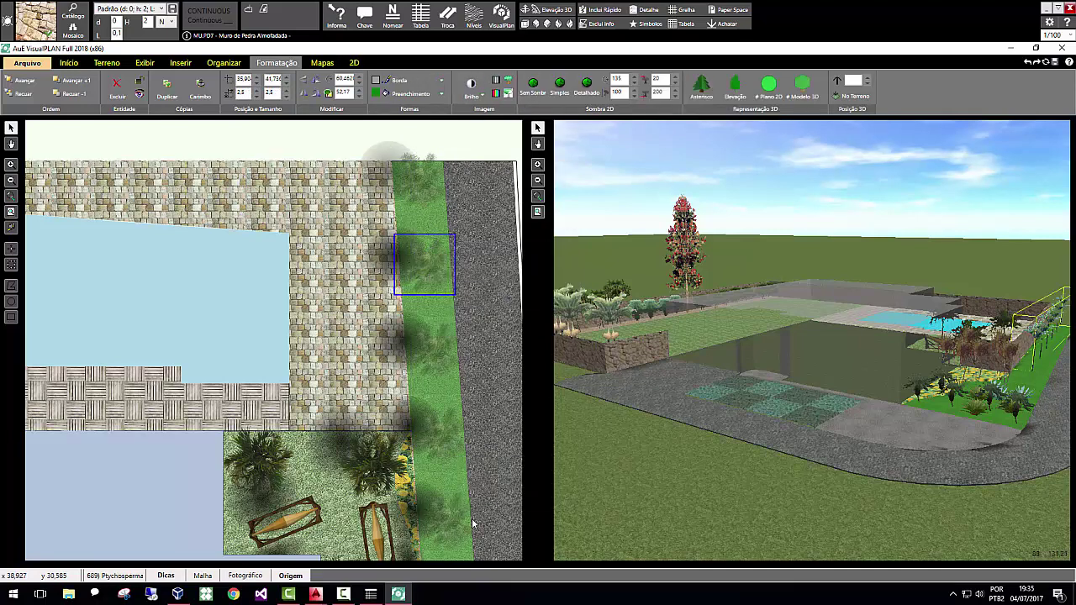
{"action": "scroll", "coordinate": [412, 335], "scroll_direction": "down", "scroll_amount": 2}
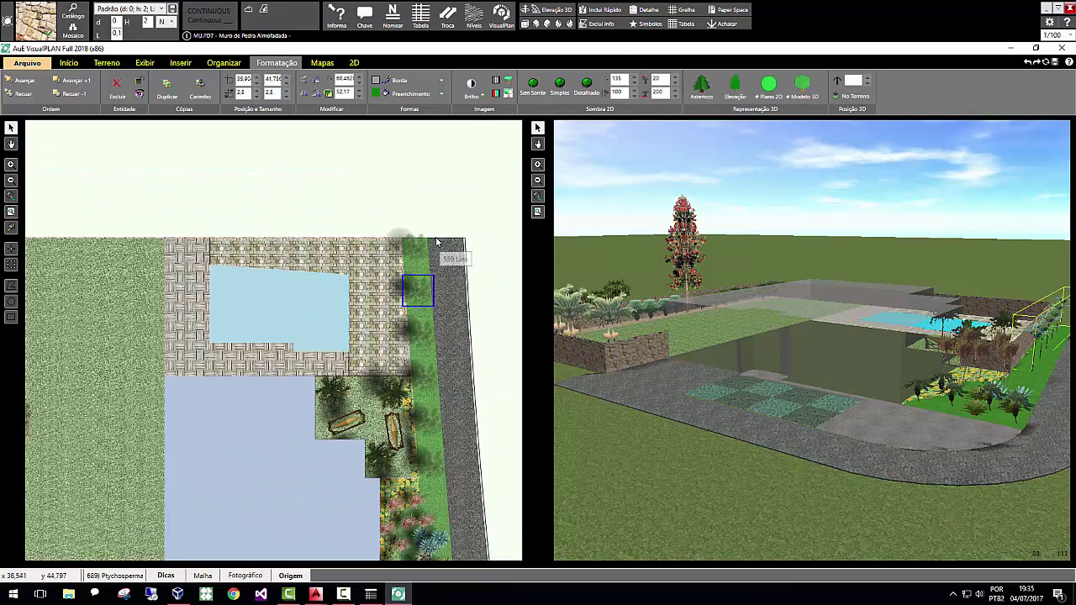
{"action": "scroll", "coordinate": [473, 244], "scroll_direction": "down", "scroll_amount": 3}
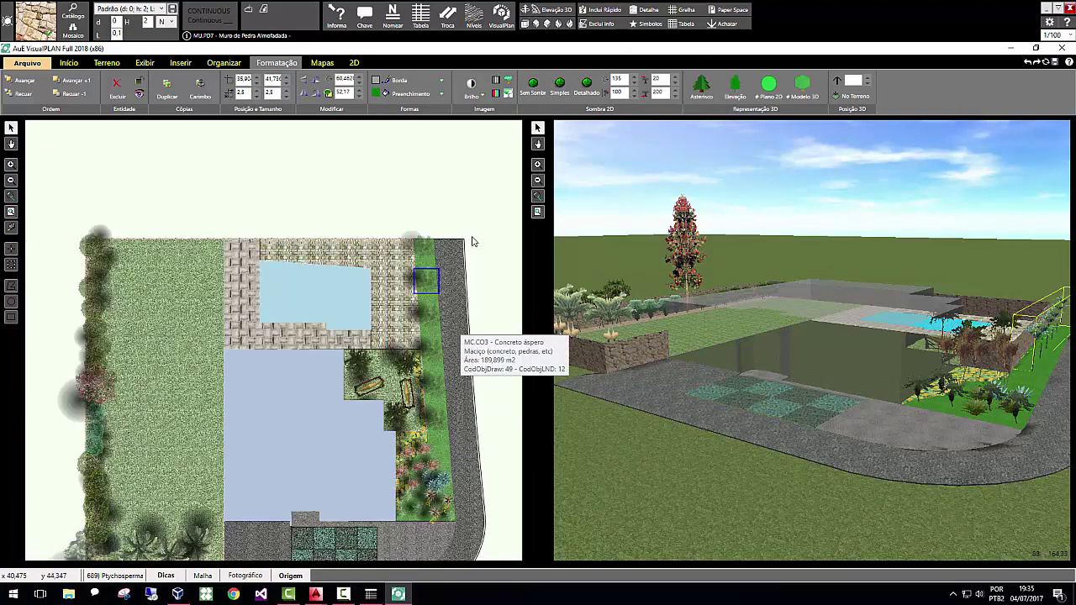
{"action": "scroll", "coordinate": [195, 406], "scroll_direction": "up", "scroll_amount": 5}
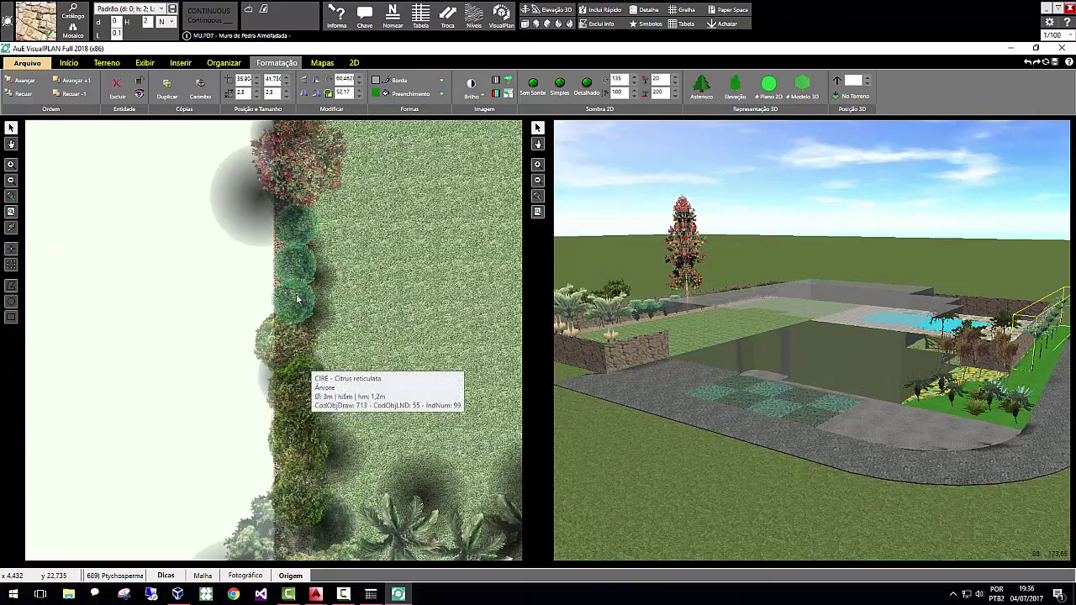
{"action": "scroll", "coordinate": [303, 376], "scroll_direction": "down", "scroll_amount": 3}
{"action": "scroll", "coordinate": [277, 376], "scroll_direction": "down", "scroll_amount": 1}
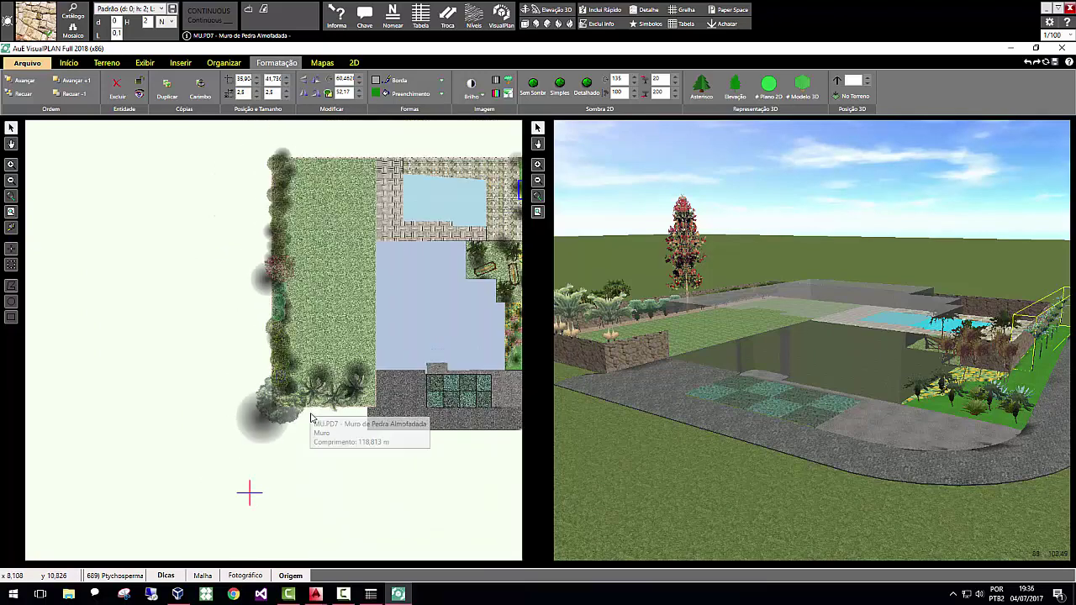
{"action": "middle_click_drag", "start_coordinate": [364, 327], "coordinate": [279, 320]}
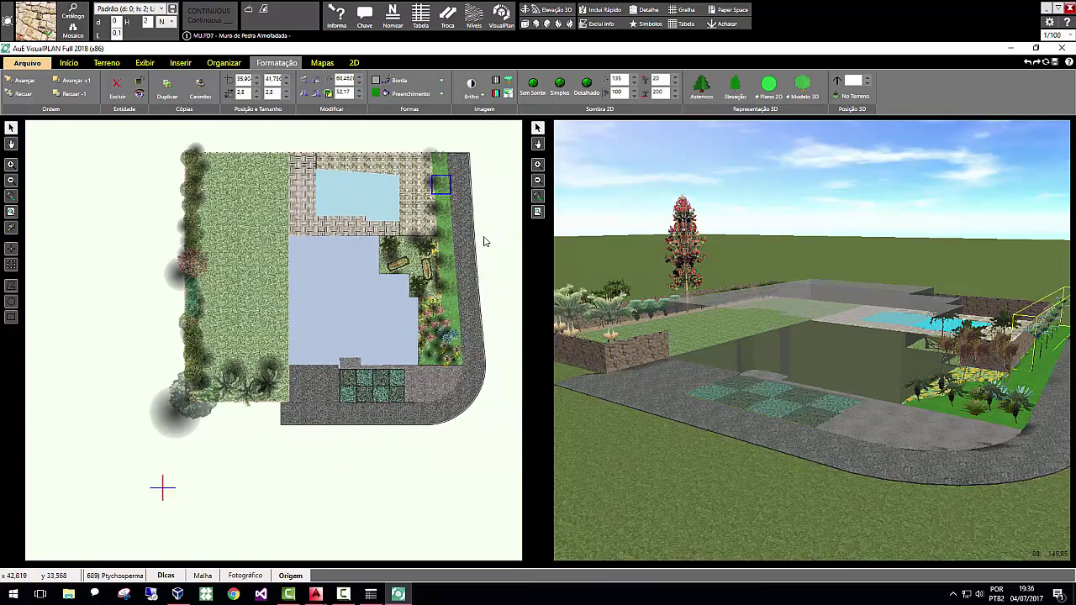
{"action": "key", "text": "Escape"}
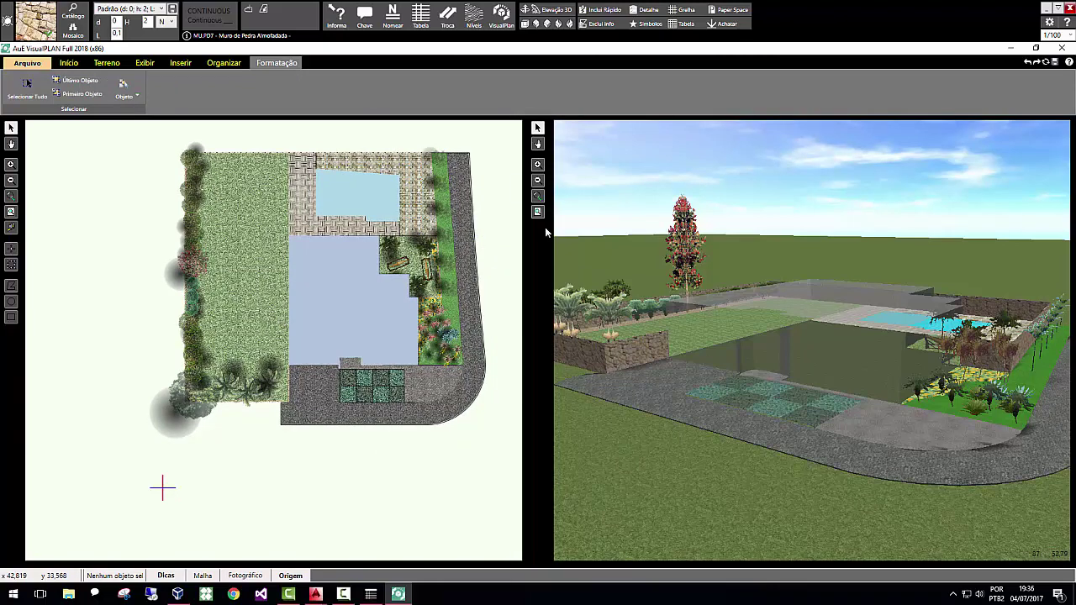
Select the Adonidia merrillii palm at the house corner below the hammocks and frame it closely in the 3D view.
{"action": "scroll", "coordinate": [449, 299], "scroll_direction": "up", "scroll_amount": 5}
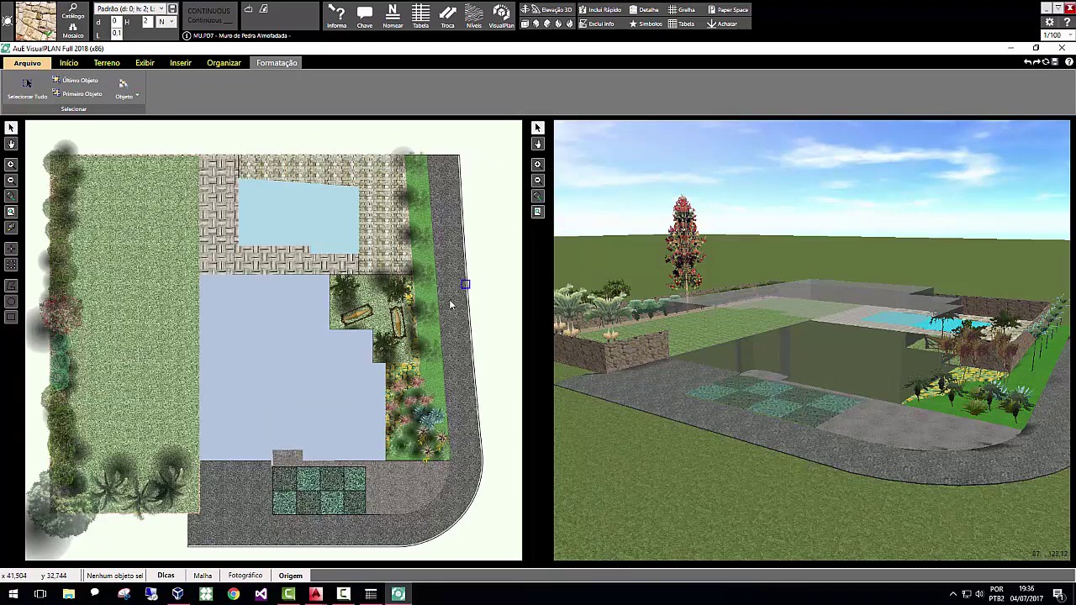
{"action": "scroll", "coordinate": [444, 320], "scroll_direction": "up", "scroll_amount": 2}
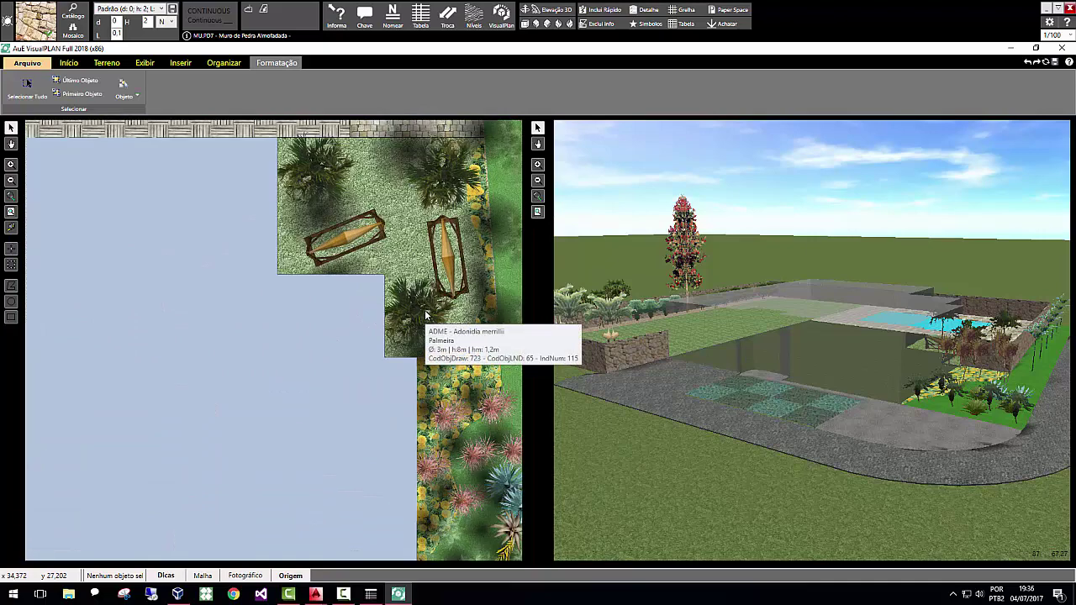
{"action": "left_click", "coordinate": [406, 314]}
{"action": "mouse_move", "coordinate": [406, 314]}
{"action": "left_mouse_down"}
{"action": "mouse_move", "coordinate": [400, 292]}
{"action": "mouse_move", "coordinate": [412, 322]}
{"action": "left_mouse_up"}
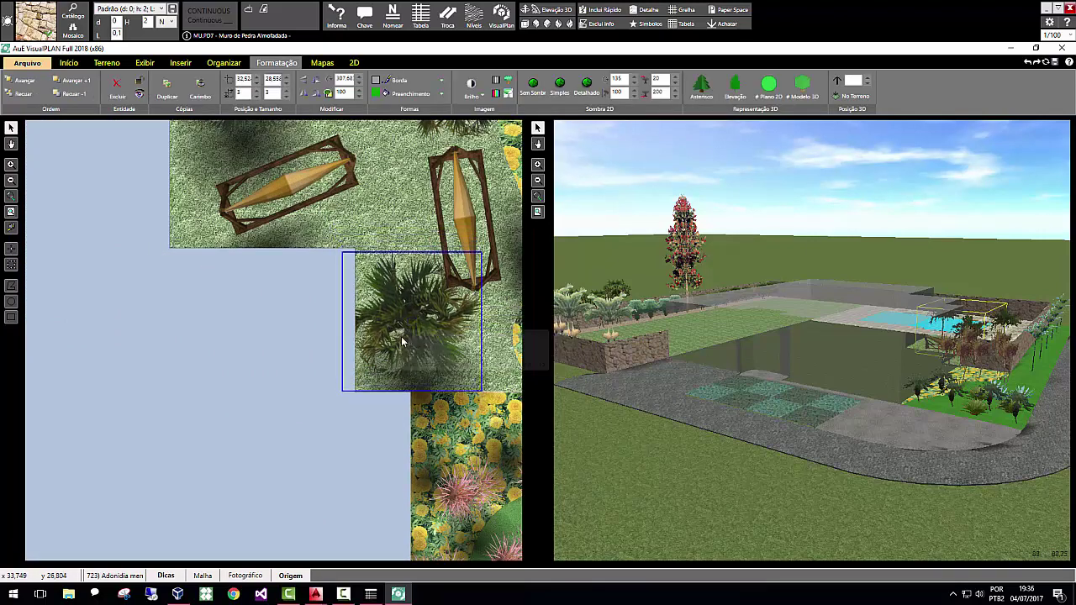
{"action": "scroll", "coordinate": [900, 419], "scroll_direction": "down", "scroll_amount": 3}
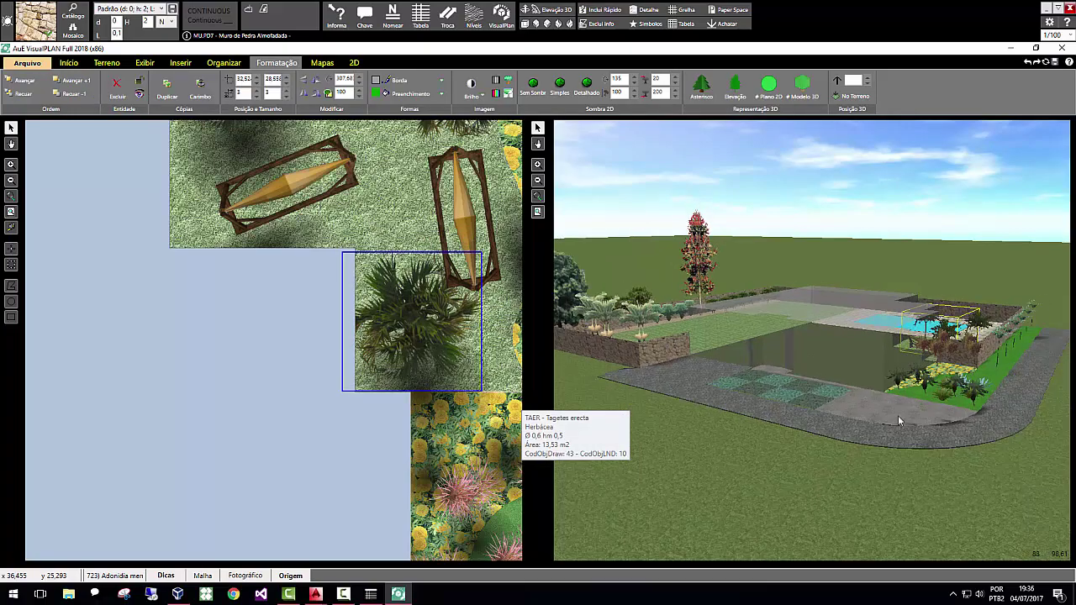
{"action": "scroll", "coordinate": [939, 360], "scroll_direction": "up", "scroll_amount": 5}
{"action": "left_click_drag", "start_coordinate": [891, 360], "coordinate": [811, 408]}
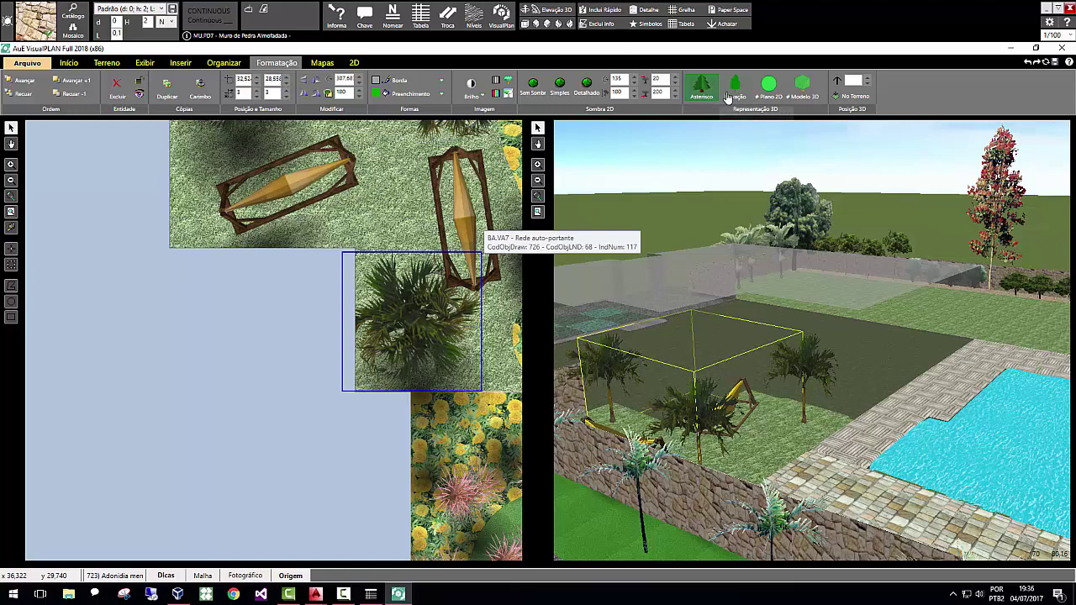
Try the 2D plane, 3D model and asterisk representations on the selected palm, ending with the elevation representation and checking it from different angles.
{"action": "left_click", "coordinate": [768, 86]}
{"action": "left_click", "coordinate": [801, 94]}
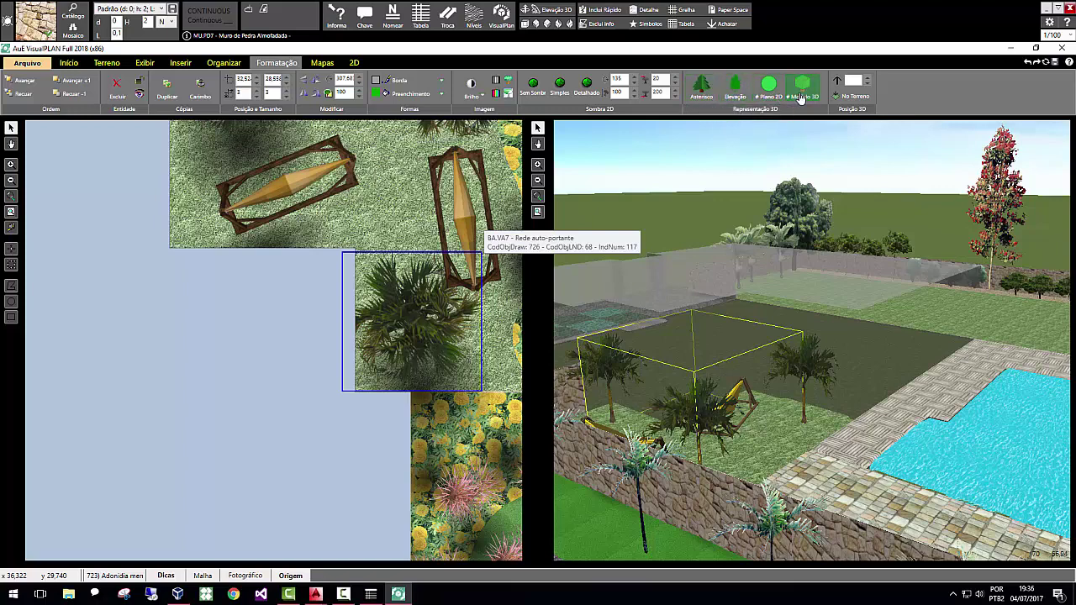
{"action": "left_click", "coordinate": [702, 94]}
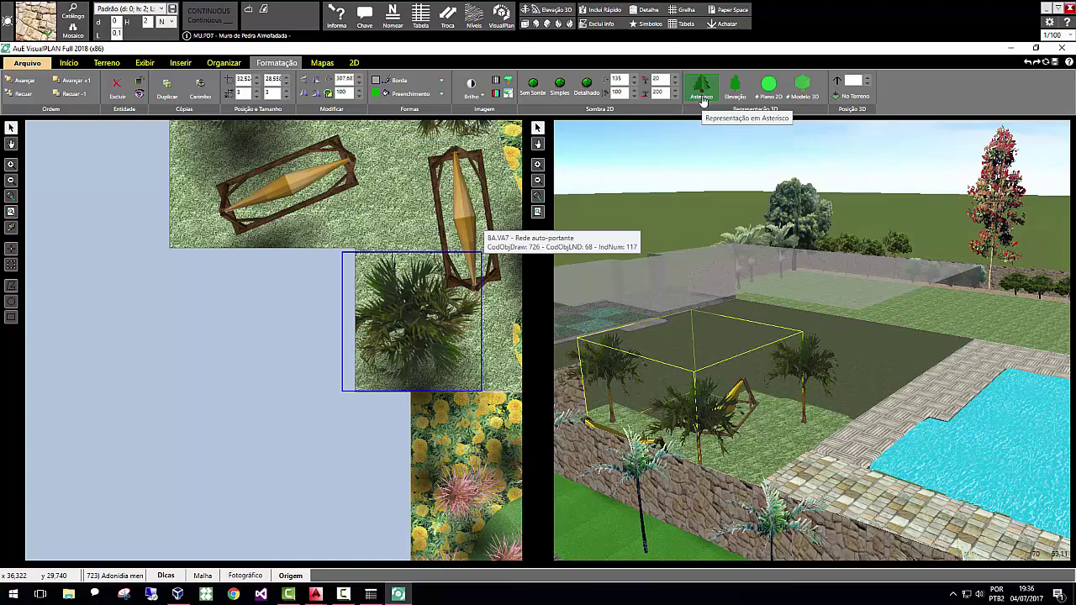
{"action": "left_click", "coordinate": [734, 94]}
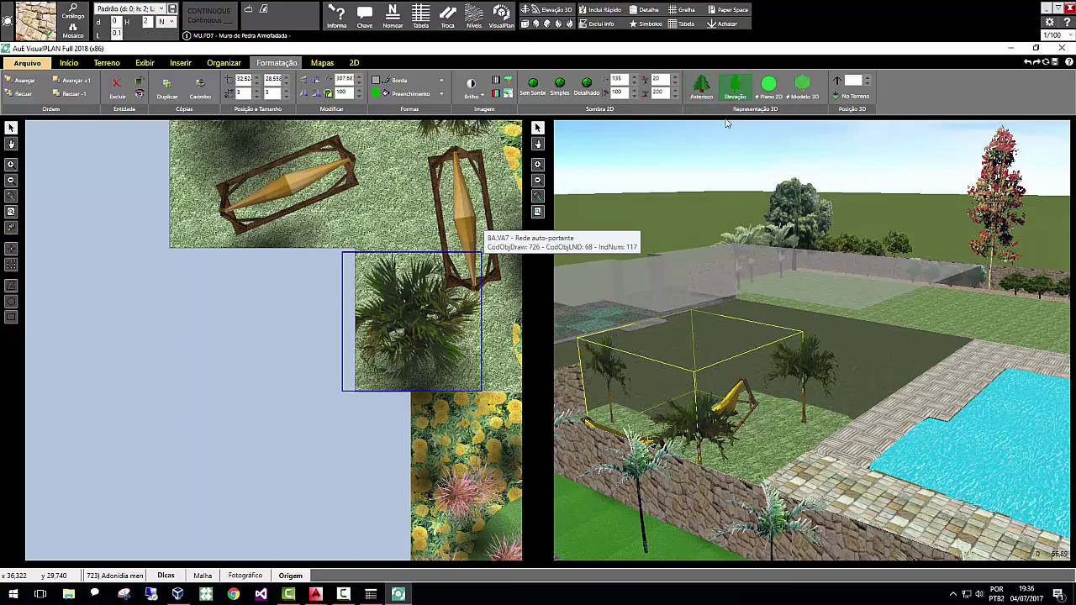
{"action": "middle_click_drag", "start_coordinate": [668, 360], "coordinate": [780, 453]}
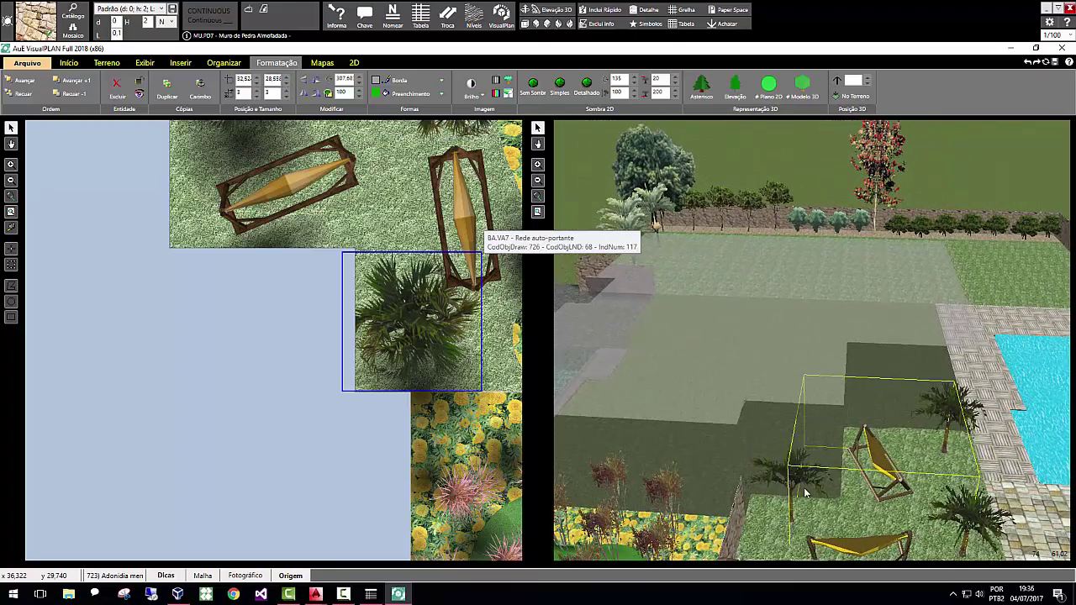
{"action": "middle_click_drag", "start_coordinate": [805, 494], "coordinate": [650, 433]}
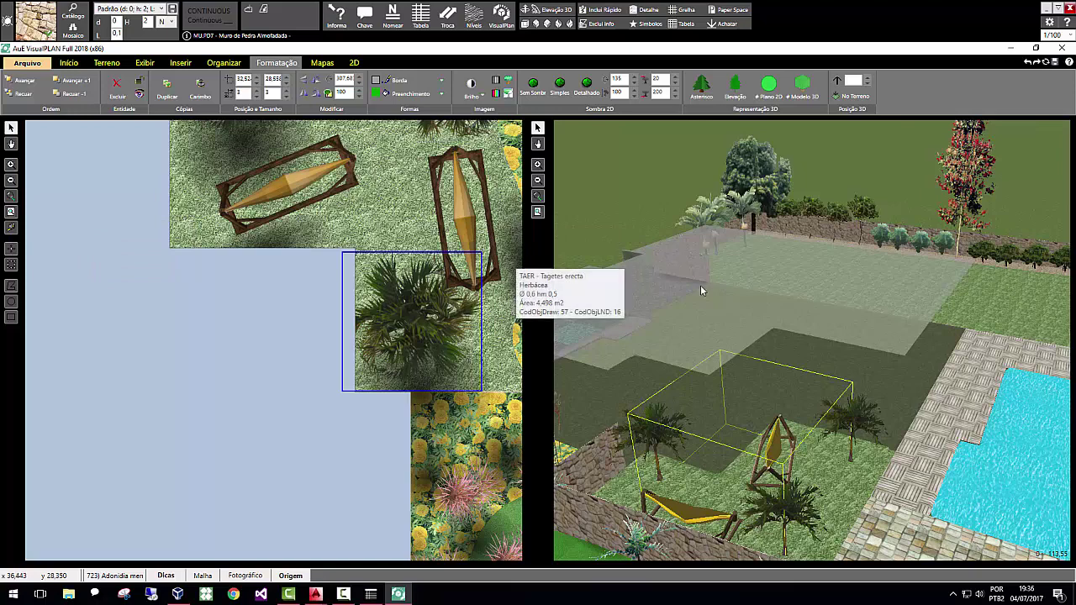
Try raising the selected palm's 3D position in small increments to 0.6, ending with the position set to 0.
{"action": "left_click", "coordinate": [867, 78]}
{"action": "left_click", "coordinate": [868, 78]}
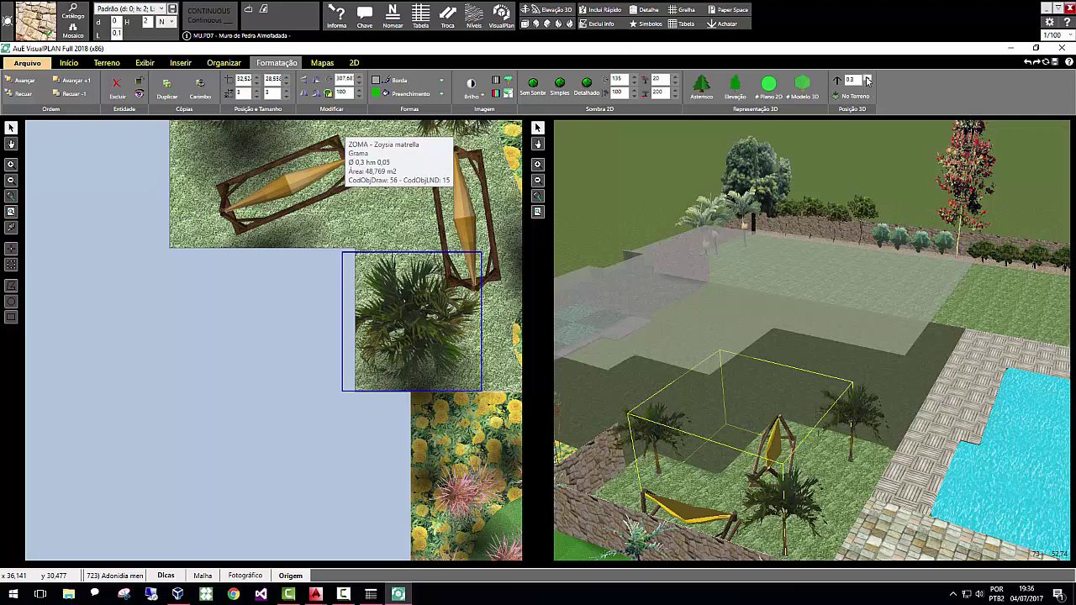
{"action": "left_click", "coordinate": [868, 78]}
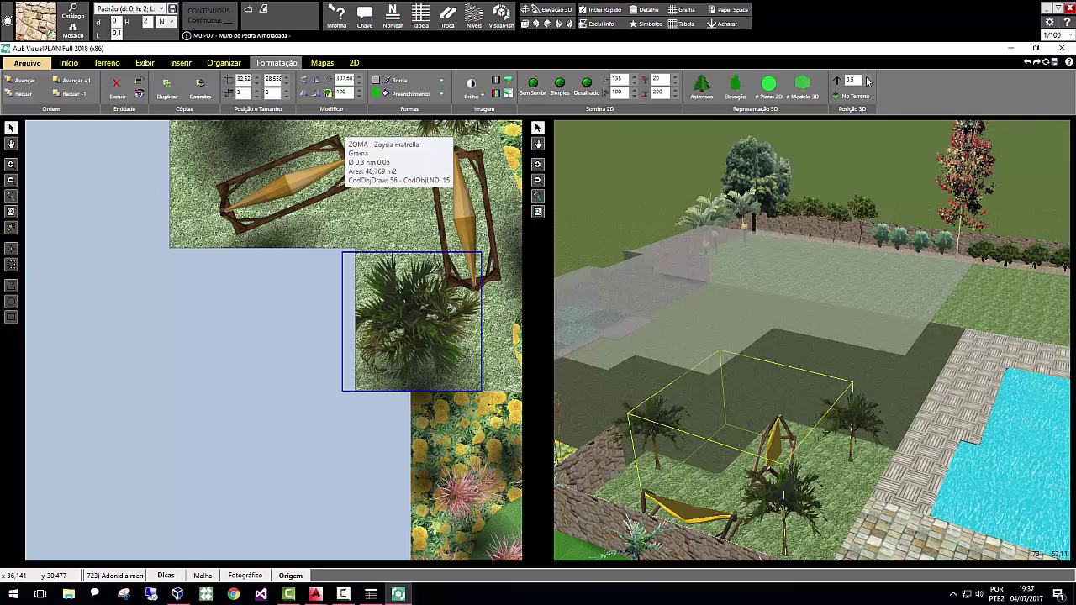
{"action": "left_click", "coordinate": [868, 78]}
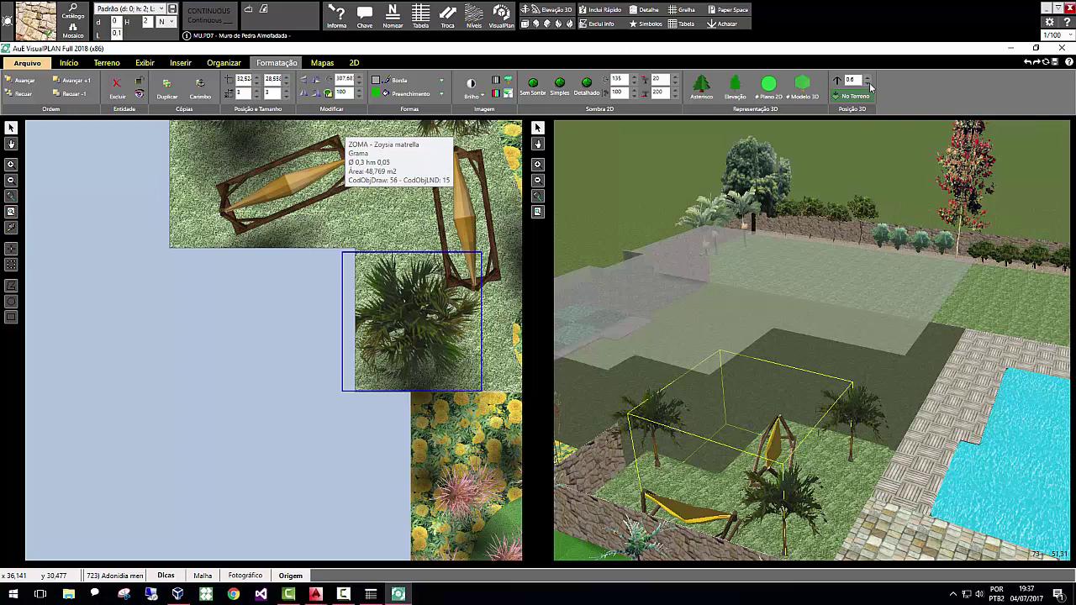
{"action": "double_click", "coordinate": [848, 80]}
{"action": "type", "text": "1"}
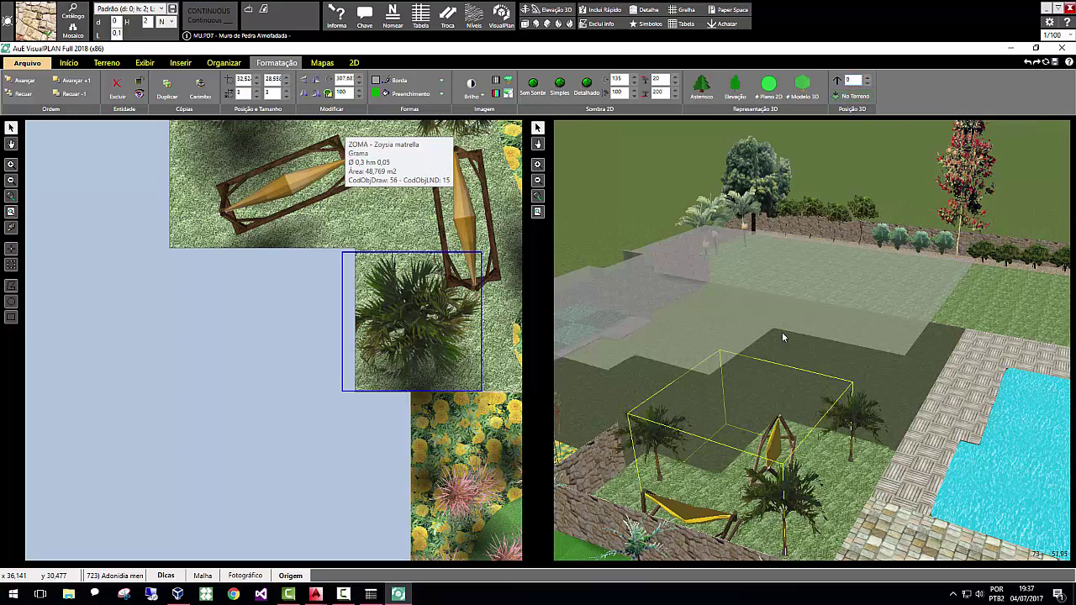
Deselect the palm and frame the whole project in both the 3D view and the plan.
{"action": "scroll", "coordinate": [802, 316], "scroll_direction": "down", "scroll_amount": 5}
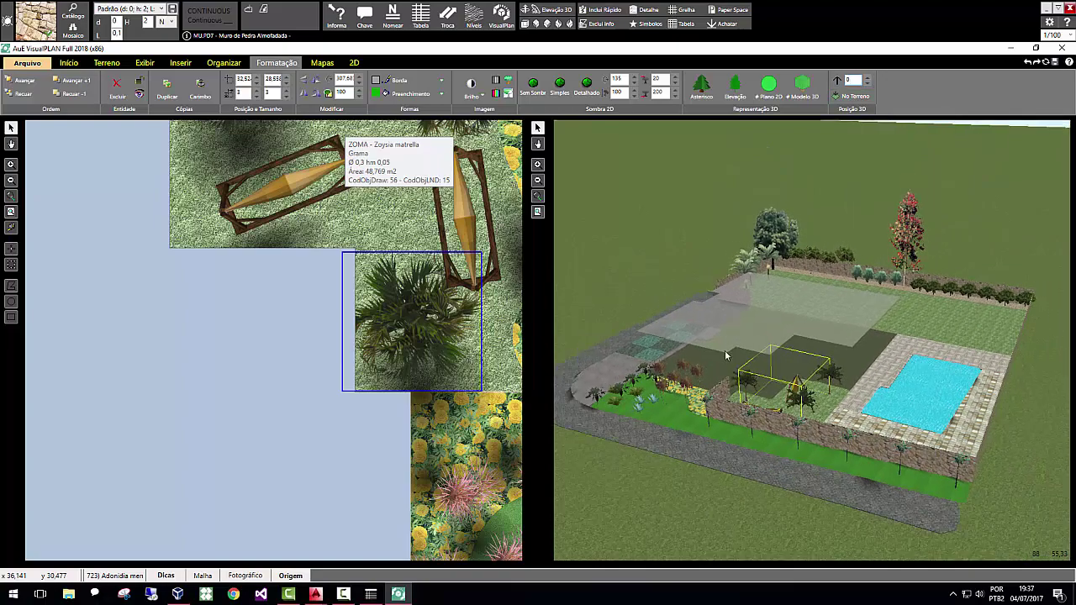
{"action": "middle_click_drag", "start_coordinate": [636, 457], "coordinate": [851, 386]}
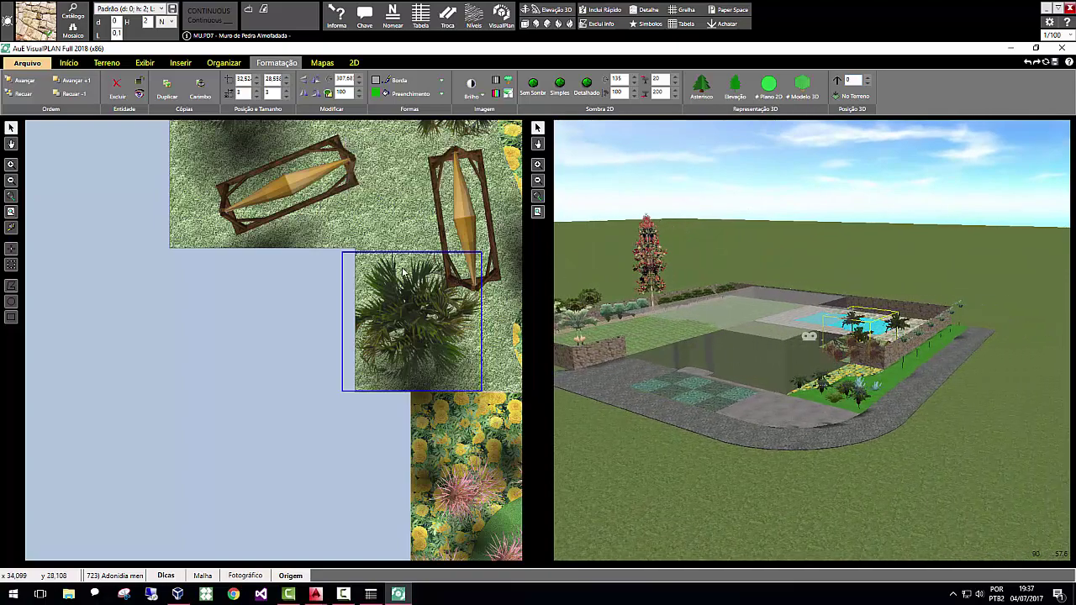
{"action": "scroll", "coordinate": [417, 280], "scroll_direction": "down", "scroll_amount": 4}
{"action": "scroll", "coordinate": [452, 296], "scroll_direction": "down", "scroll_amount": 1}
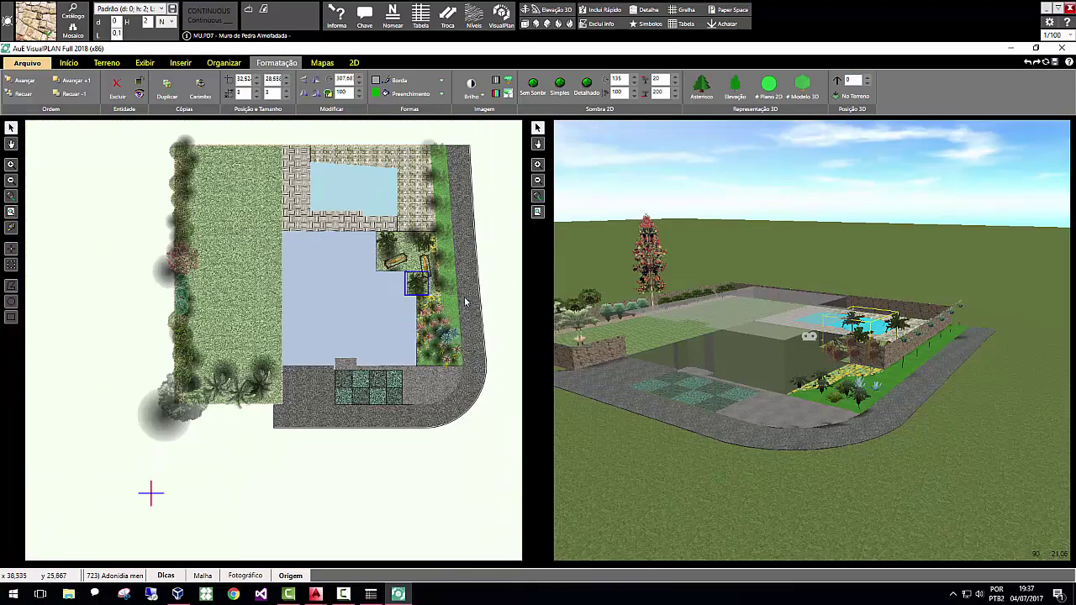
{"action": "left_click", "coordinate": [498, 285]}
{"action": "scroll", "coordinate": [407, 294], "scroll_direction": "up", "scroll_amount": 2}
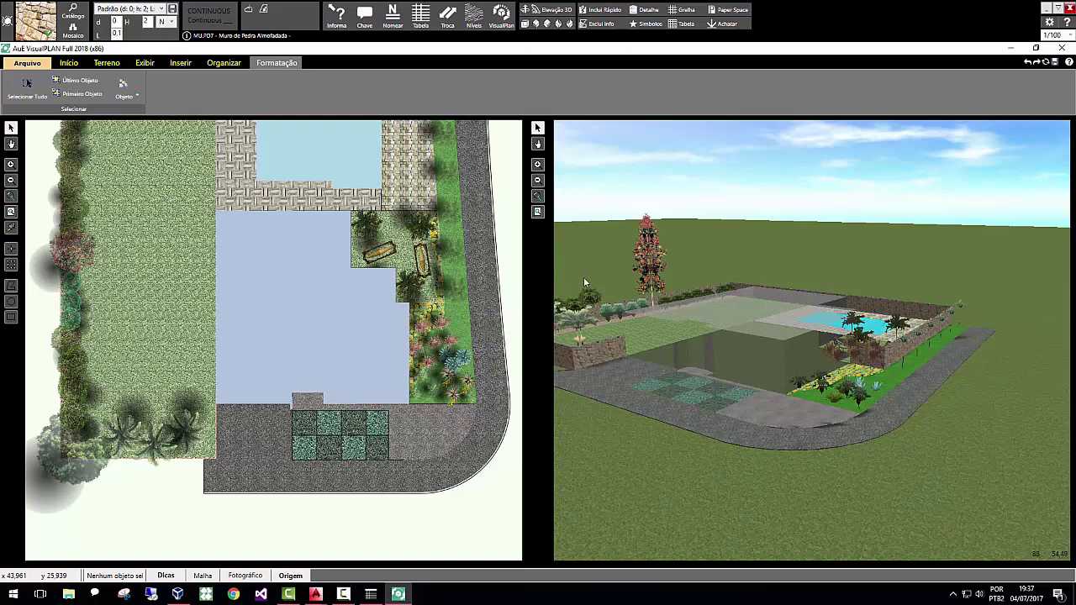
Render the project in VisualRender with anti-aliasing 4, shadows set to Melhor, and complex materials, realistic sky and realistic water enabled.
{"action": "left_click", "coordinate": [236, 64]}
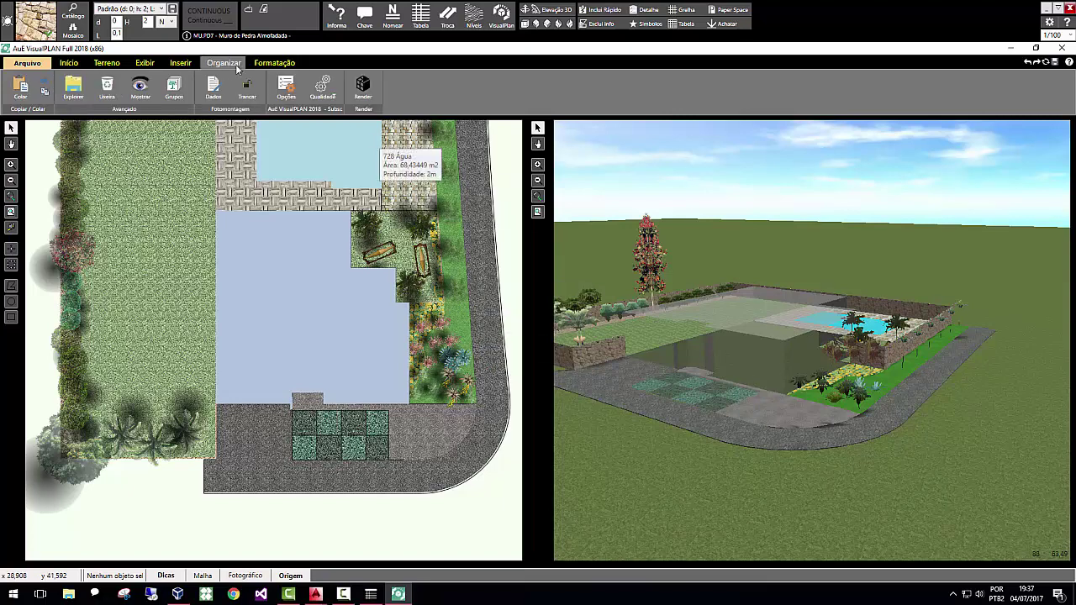
{"action": "left_click", "coordinate": [362, 84]}
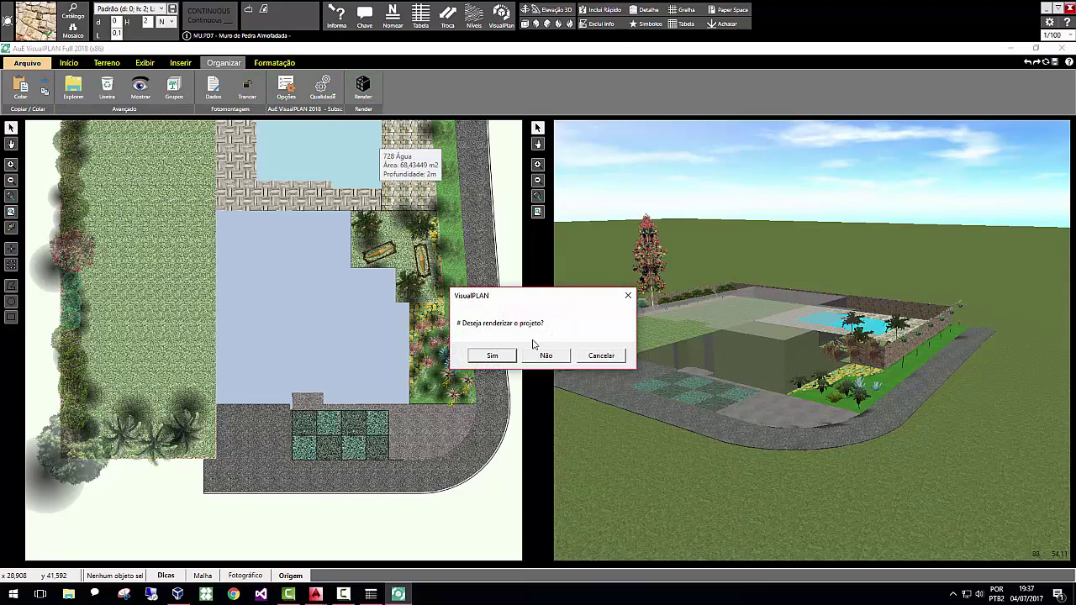
{"action": "left_click", "coordinate": [493, 355]}
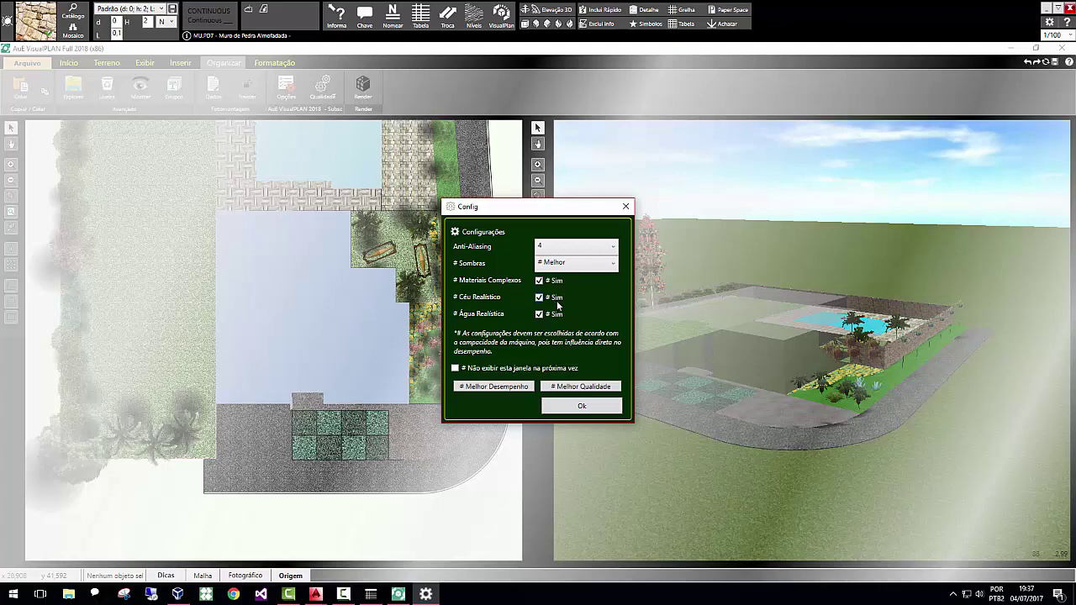
{"action": "left_click", "coordinate": [582, 405]}
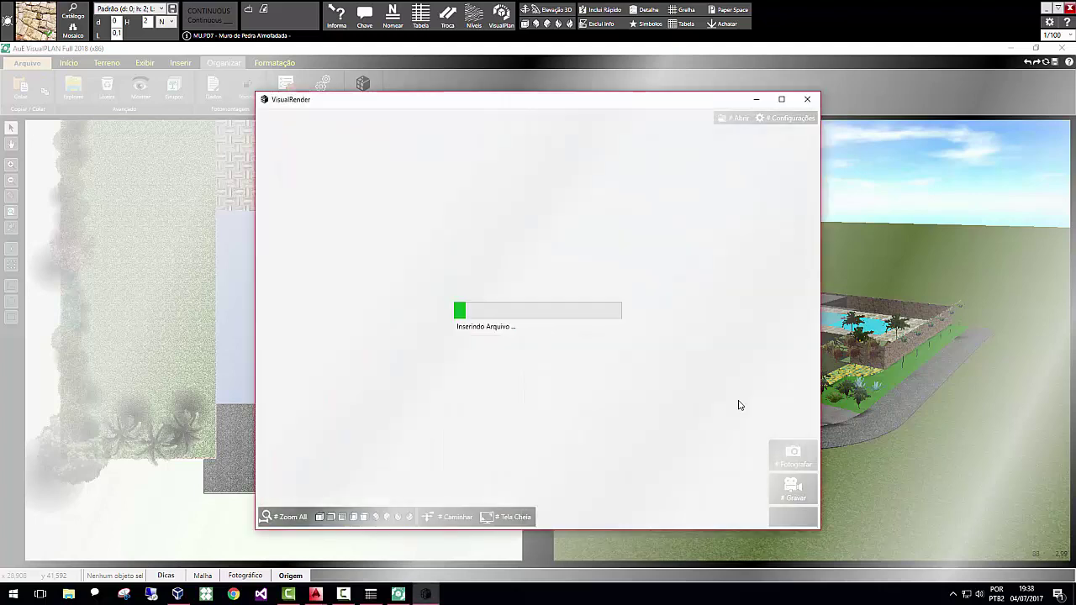
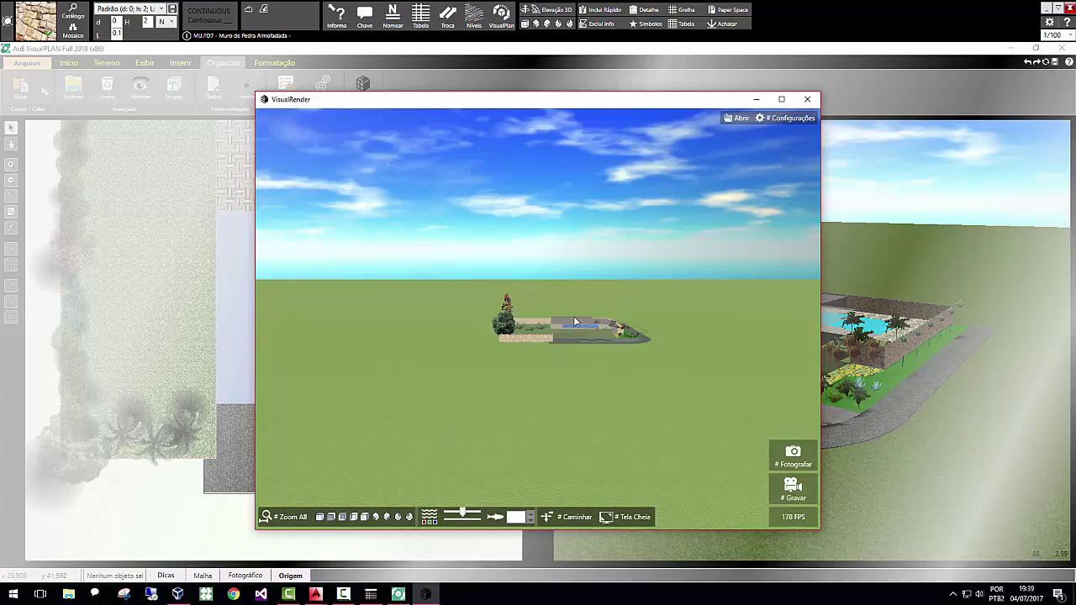
Examine the rendered project from low and elevated angles, covering the driveway, garden, pool and boundary walls.
{"action": "scroll", "coordinate": [573, 316], "scroll_direction": "up", "scroll_amount": 4}
{"action": "scroll", "coordinate": [631, 353], "scroll_direction": "up", "scroll_amount": 5}
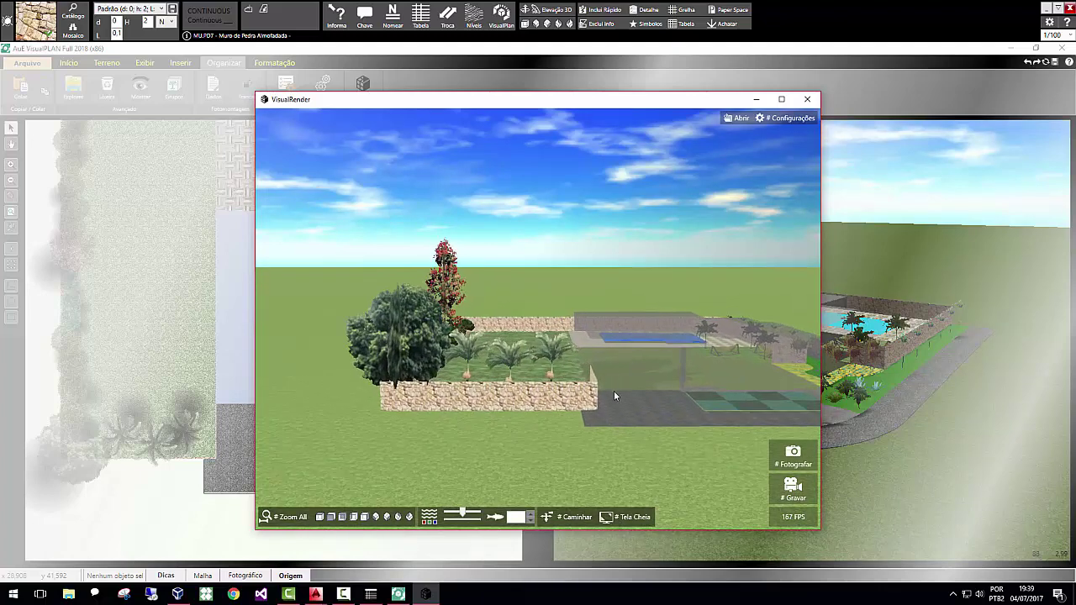
{"action": "left_click_drag", "start_coordinate": [577, 435], "coordinate": [482, 336]}
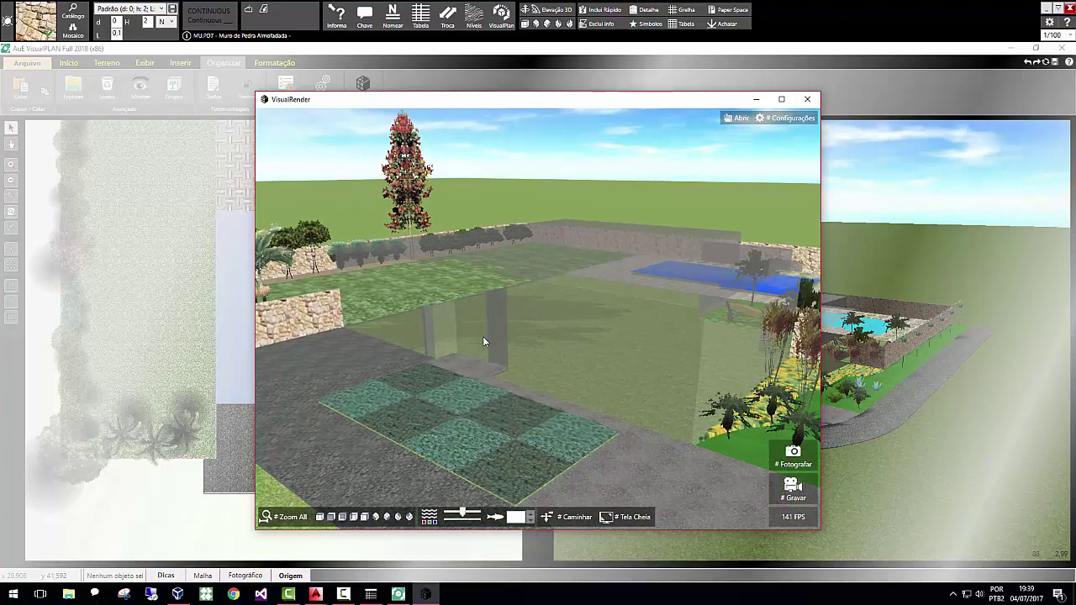
{"action": "scroll", "coordinate": [452, 348], "scroll_direction": "down", "scroll_amount": 3}
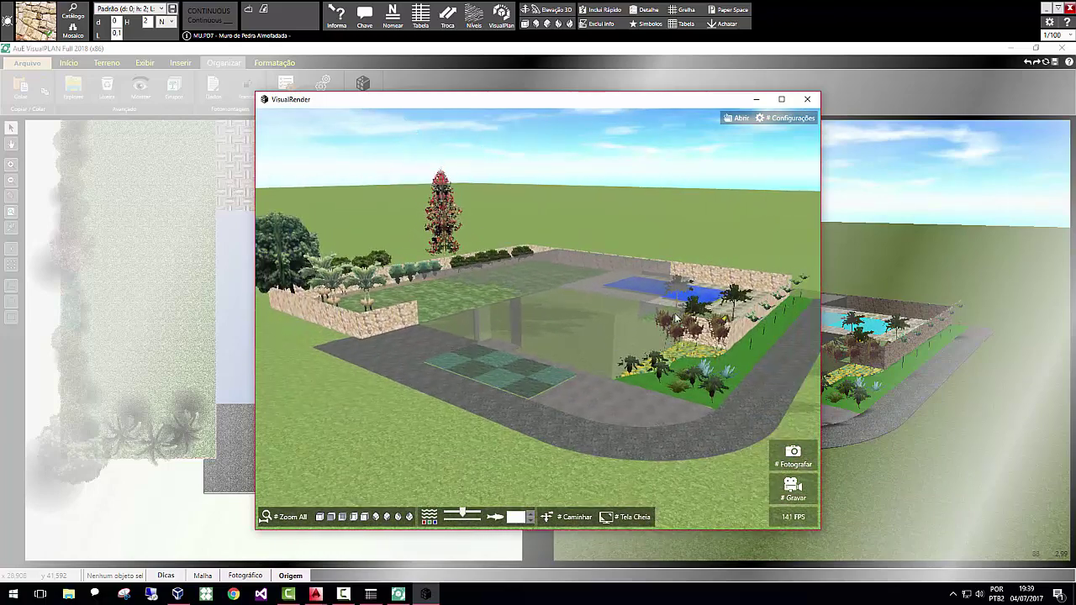
{"action": "left_click_drag", "start_coordinate": [614, 349], "coordinate": [668, 347]}
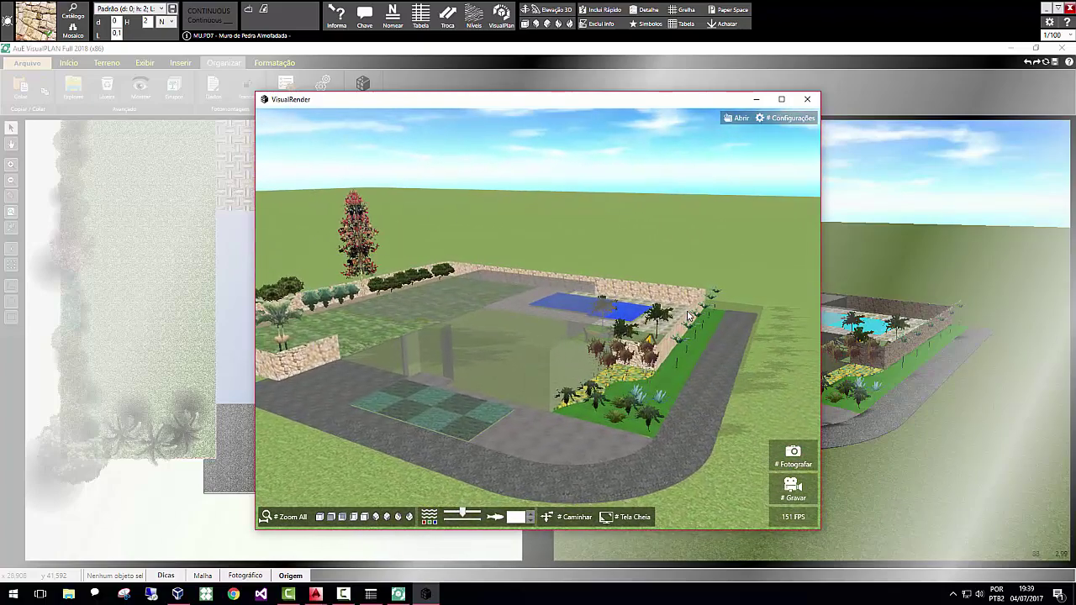
{"action": "scroll", "coordinate": [637, 420], "scroll_direction": "up", "scroll_amount": 2}
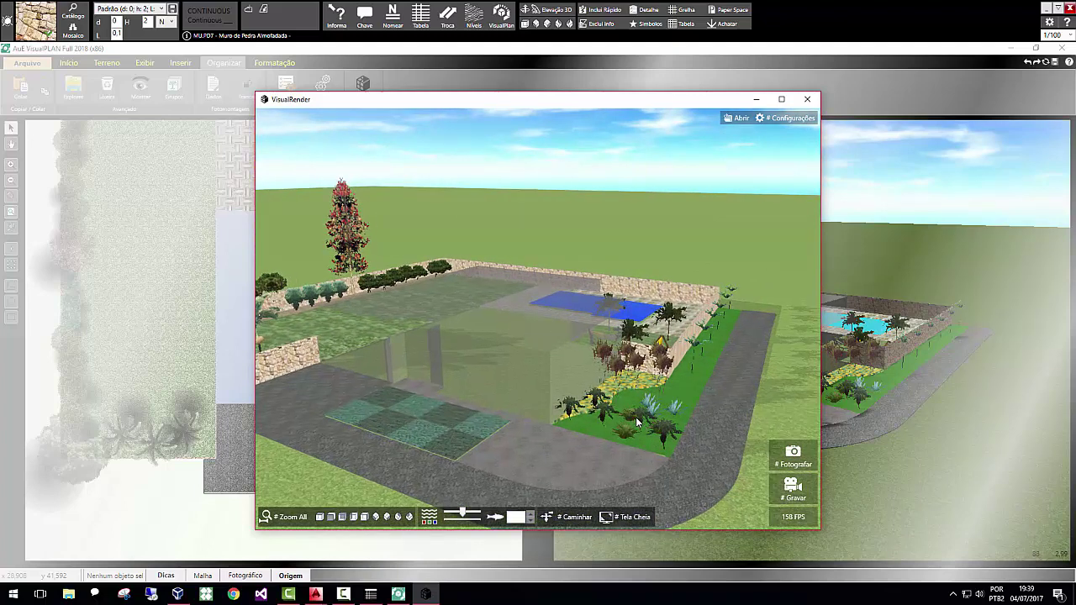
{"action": "left_click_drag", "start_coordinate": [621, 451], "coordinate": [611, 431]}
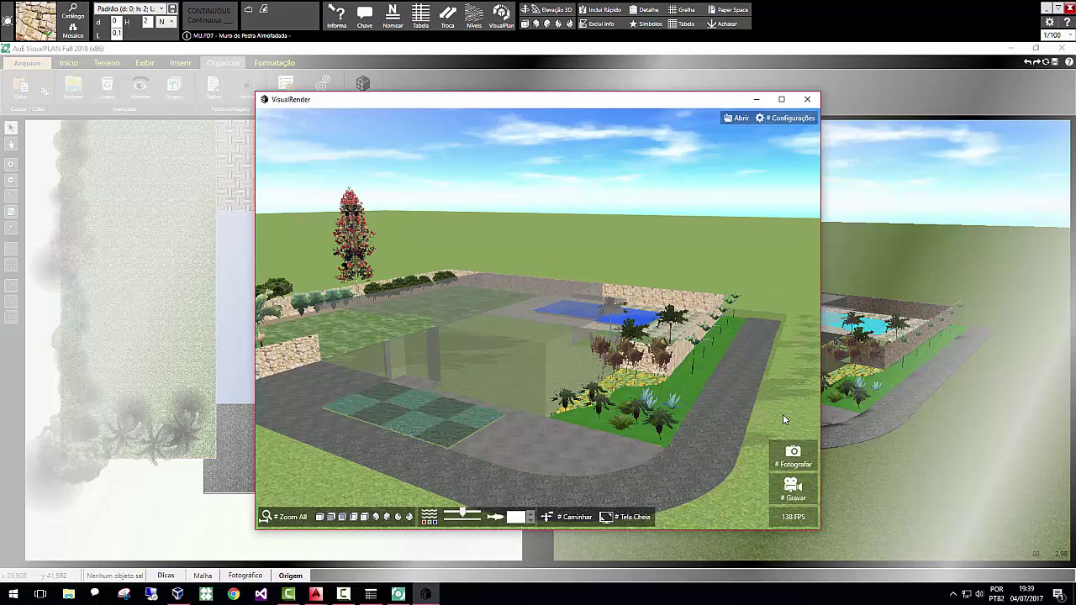
{"action": "left_click_drag", "start_coordinate": [780, 415], "coordinate": [610, 324]}
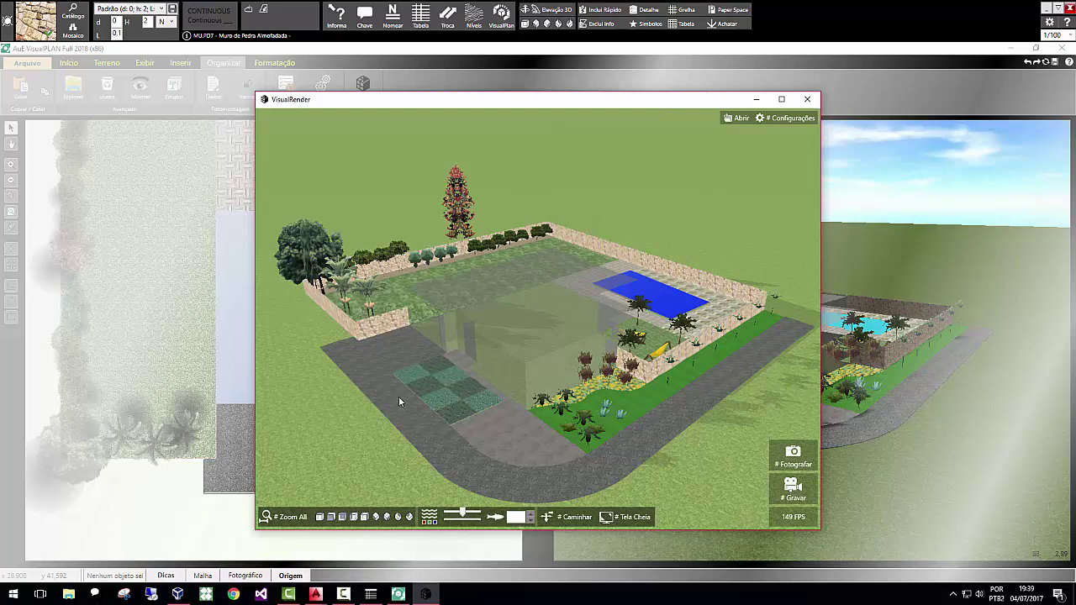
Photograph the elevated render view, save it as Nova Foto.JPG in Área de Trabalho, and leave photo mode.
{"action": "left_click", "coordinate": [801, 459]}
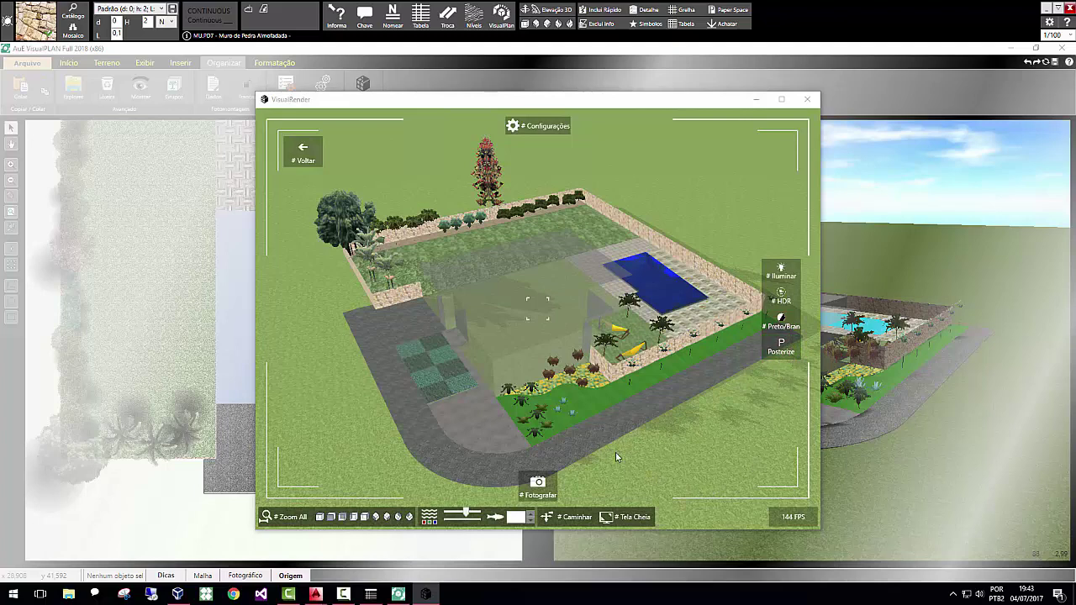
{"action": "left_click", "coordinate": [562, 491]}
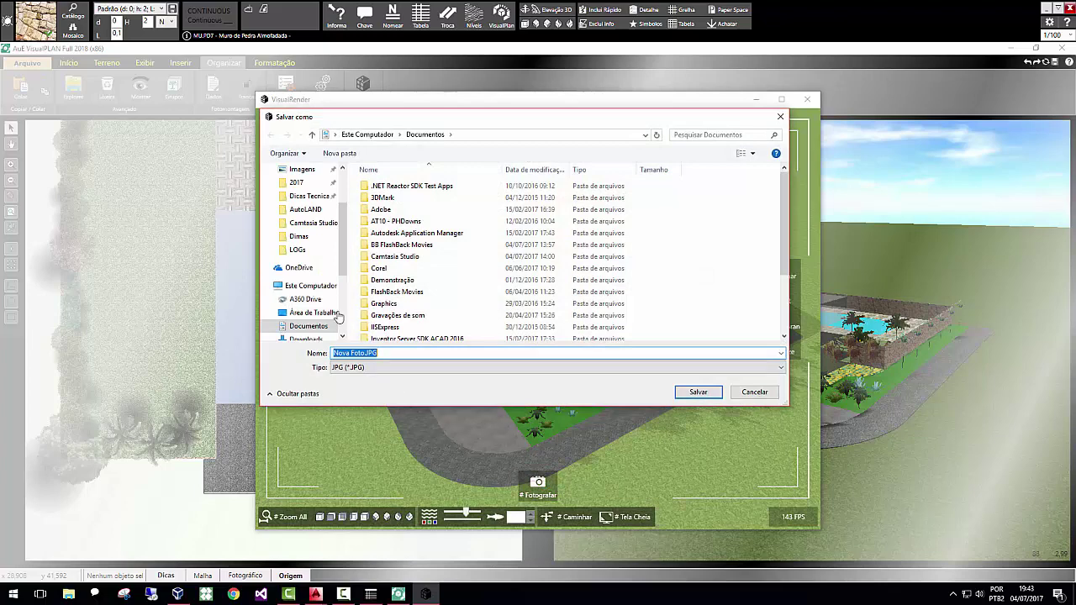
{"action": "left_click", "coordinate": [314, 313]}
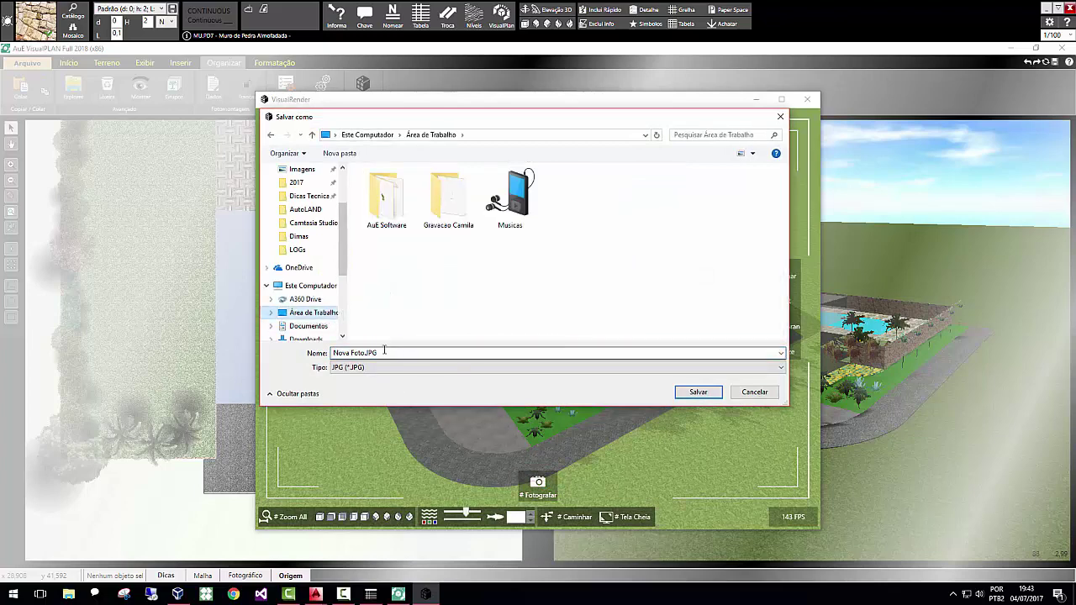
{"action": "left_click", "coordinate": [696, 393]}
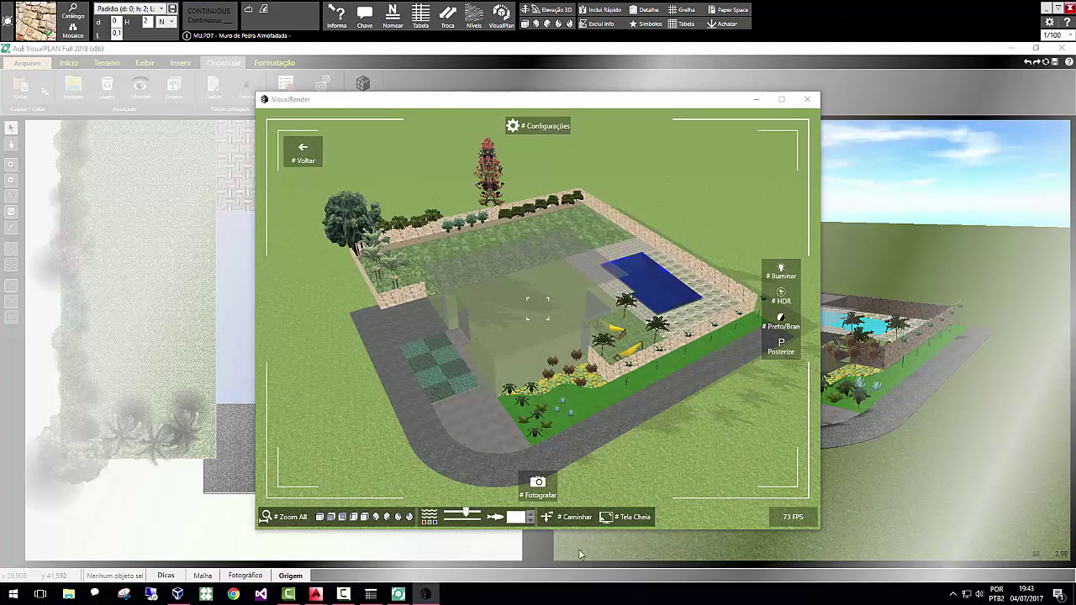
{"action": "left_click", "coordinate": [303, 152]}
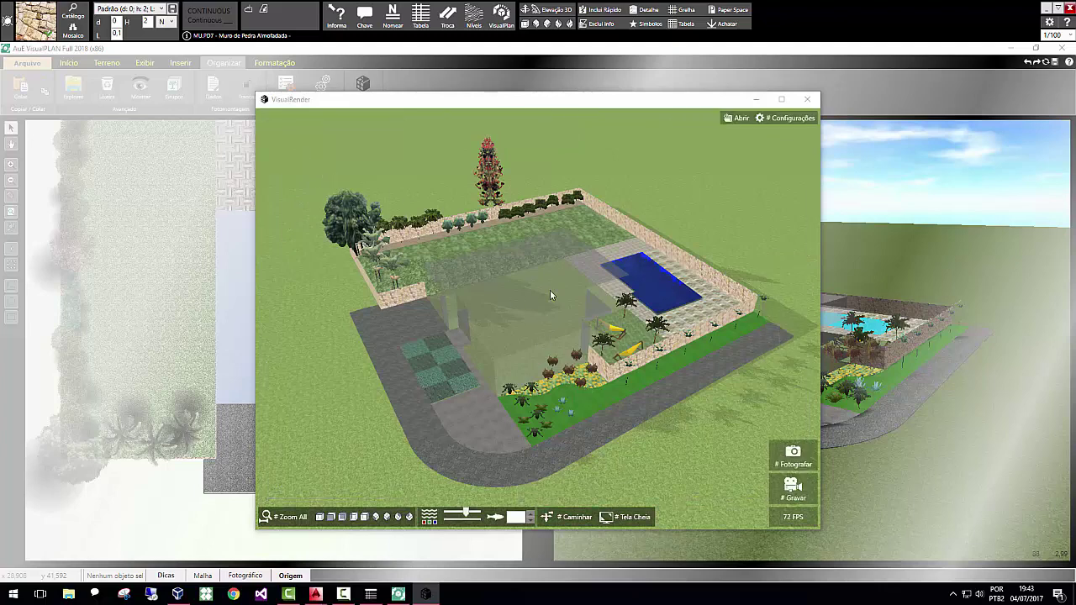
Open video recording mode and set the camera to walk navigation at ground level, facing the street corner of the project.
{"action": "left_click", "coordinate": [797, 488]}
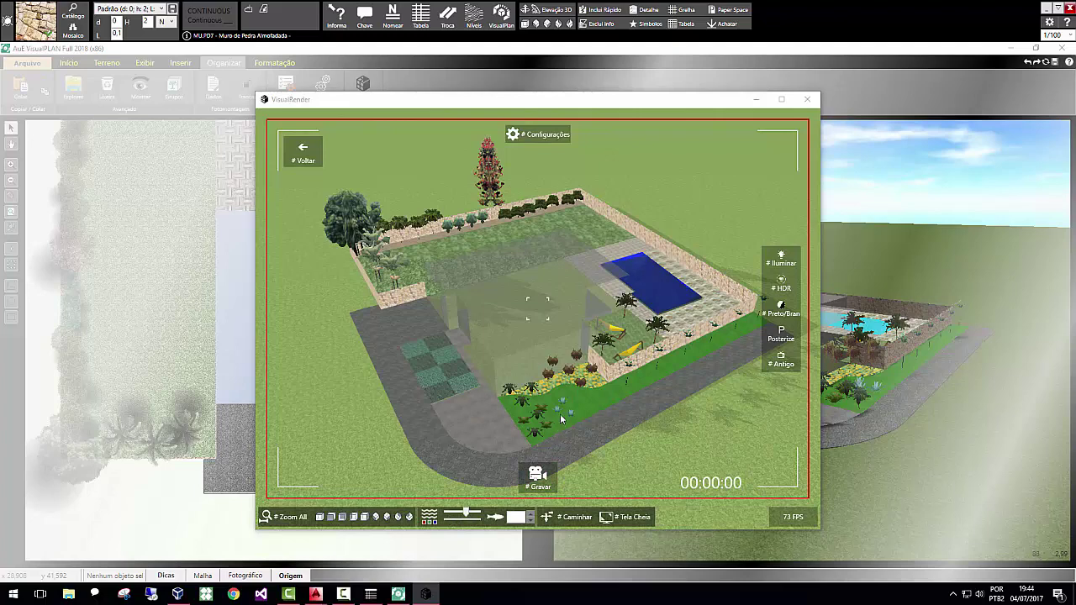
{"action": "left_click_drag", "start_coordinate": [560, 414], "coordinate": [588, 362]}
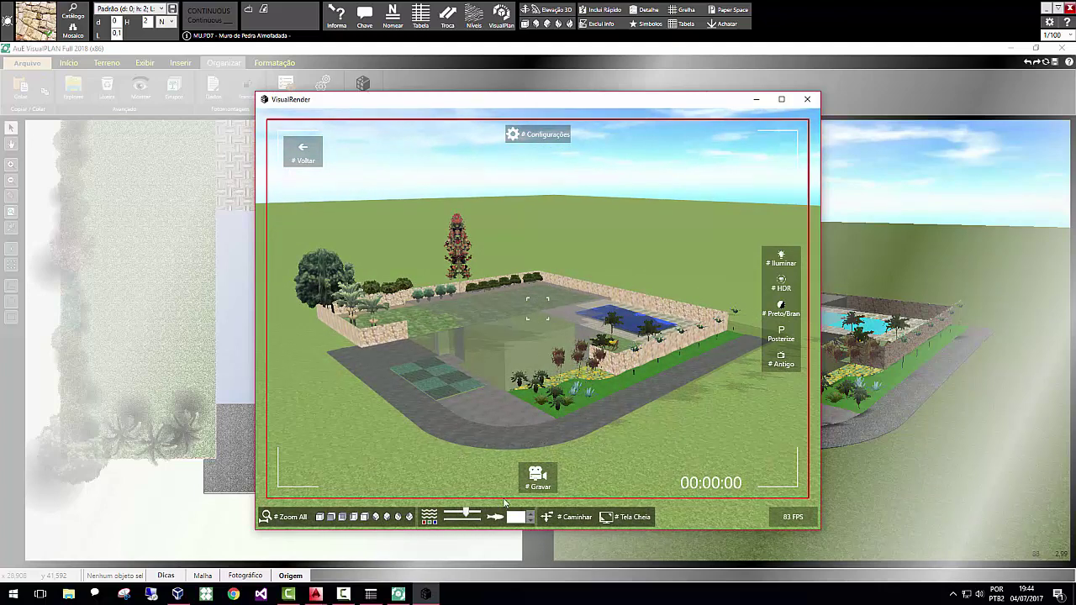
{"action": "left_click_drag", "start_coordinate": [418, 362], "coordinate": [464, 358]}
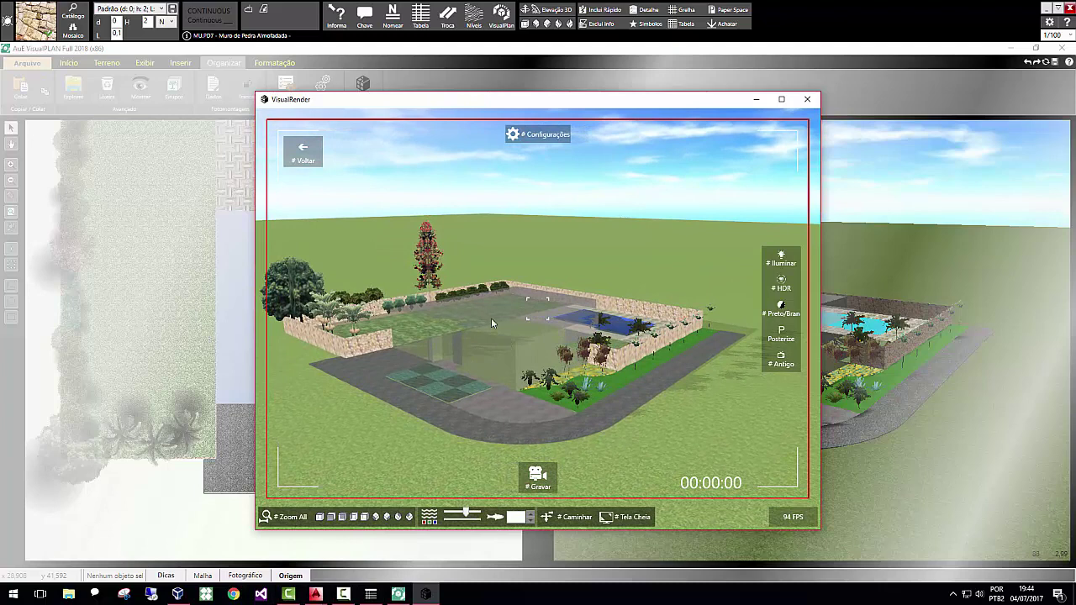
{"action": "left_click_drag", "start_coordinate": [602, 391], "coordinate": [598, 407]}
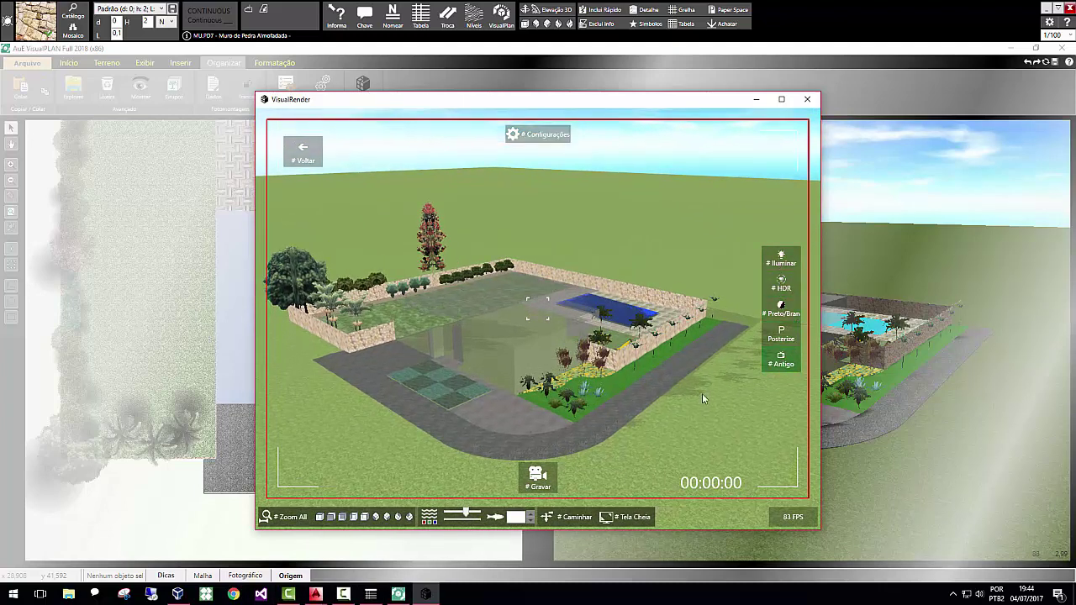
{"action": "left_click_drag", "start_coordinate": [540, 432], "coordinate": [551, 416]}
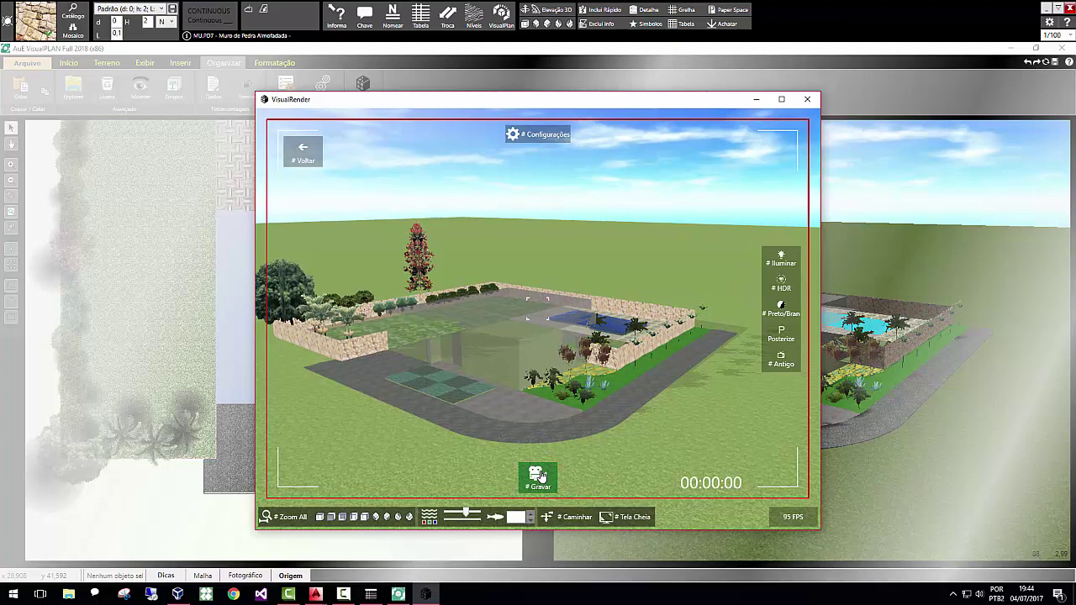
{"action": "left_click", "coordinate": [569, 519]}
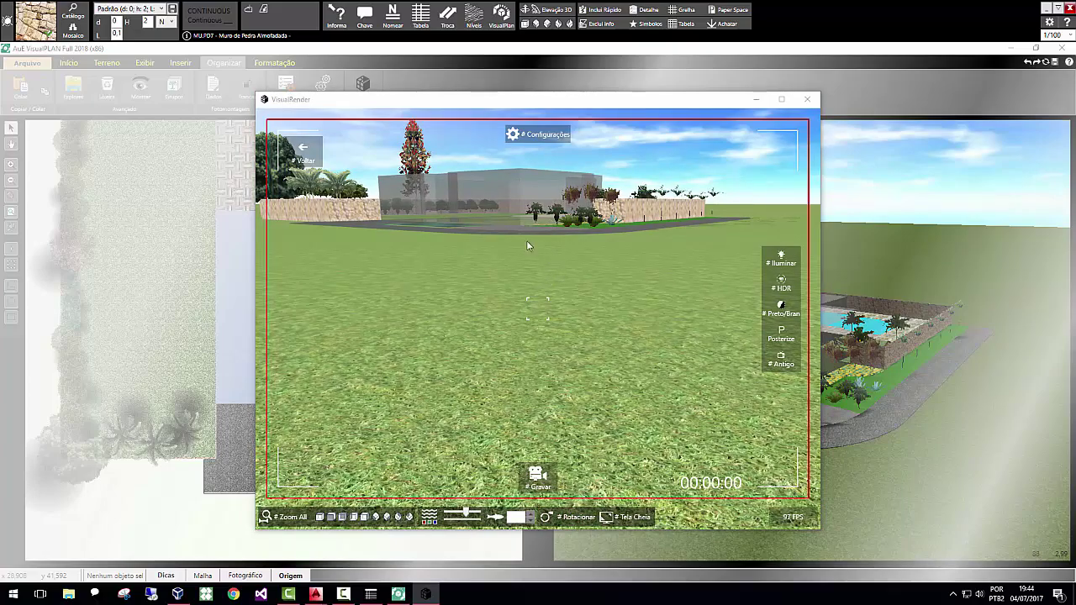
{"action": "key", "text": "w"}
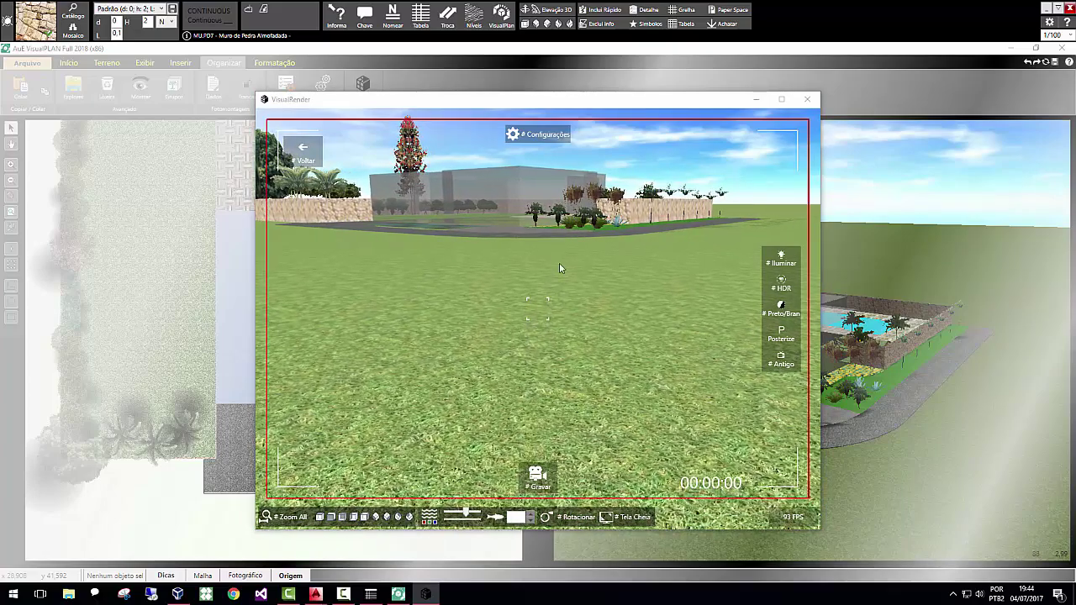
{"action": "left_click_drag", "start_coordinate": [559, 262], "coordinate": [560, 267]}
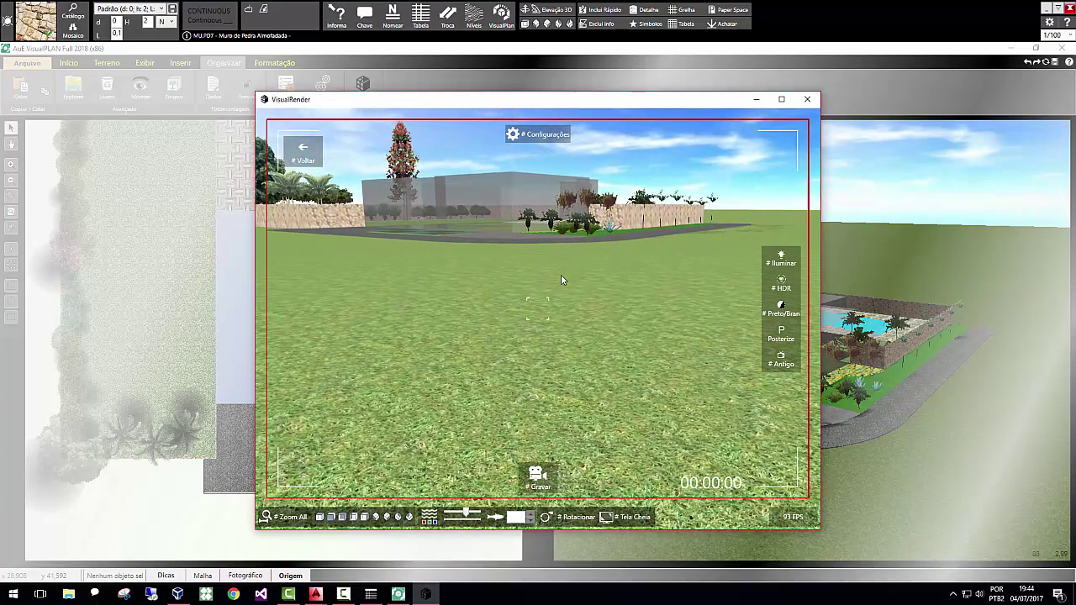
Record a ground-level walkthrough from the lawn to the street corner garden and along the sidewalk beside the stone wall.
{"action": "left_click", "coordinate": [544, 480]}
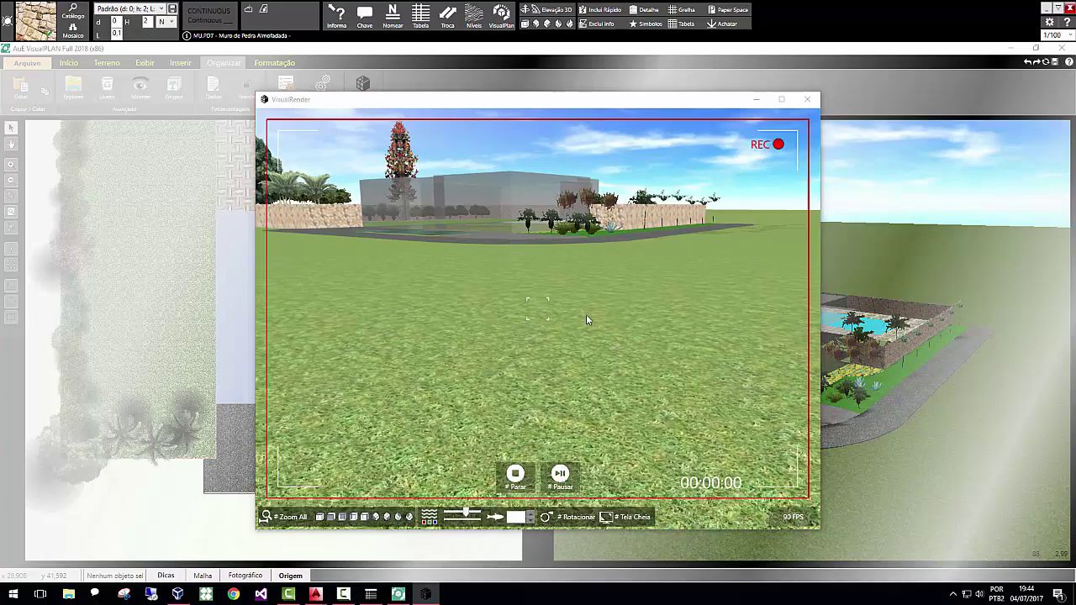
{"action": "key", "text": "w"}
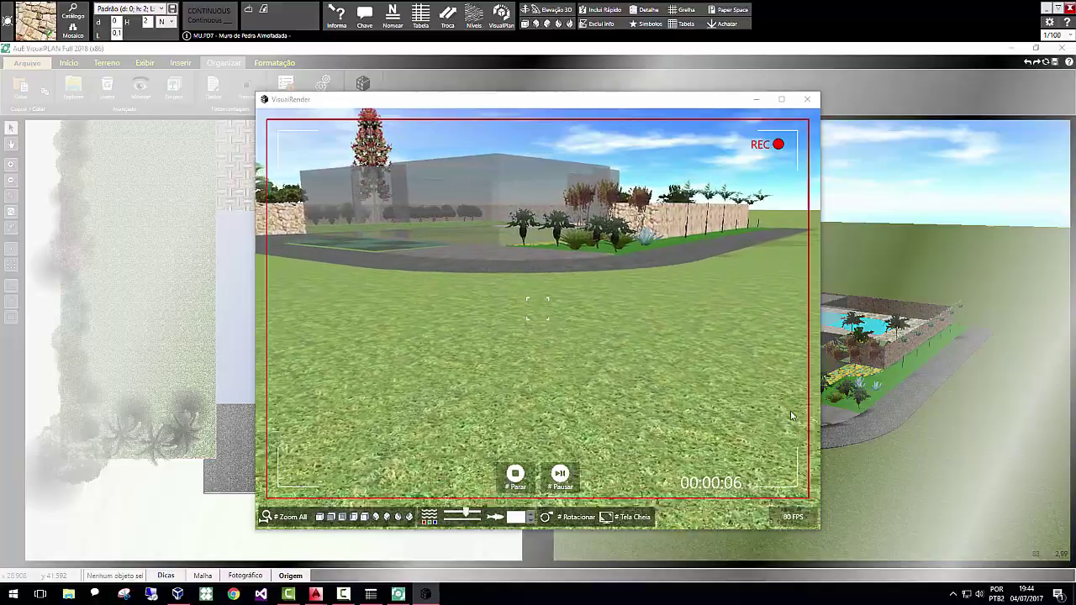
{"action": "key", "text": "Up"}
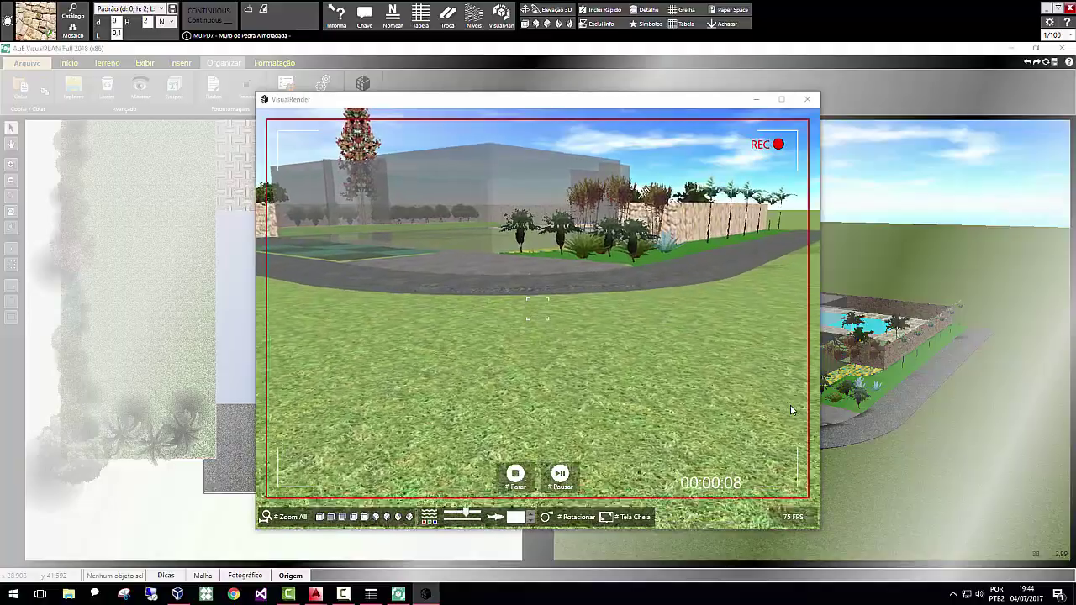
{"action": "key", "text": "Up"}
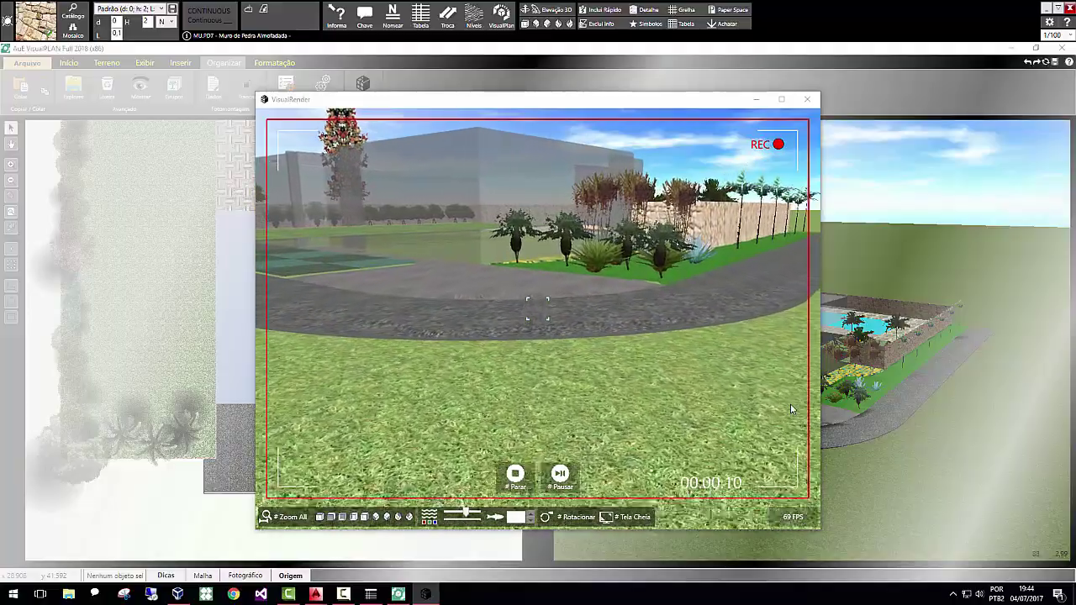
{"action": "key", "text": "Right"}
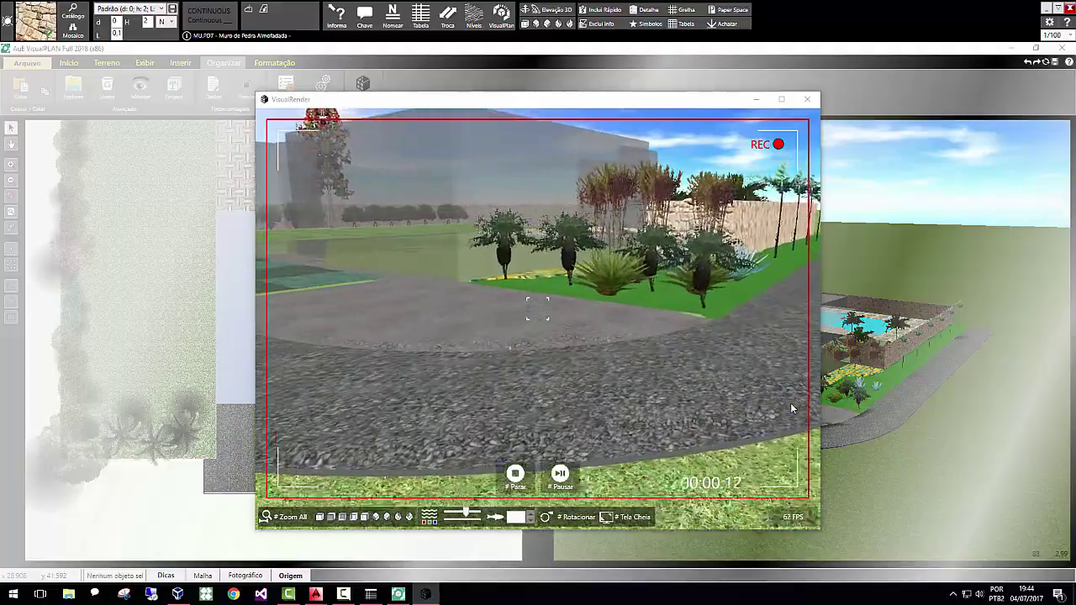
{"action": "key", "text": "Up"}
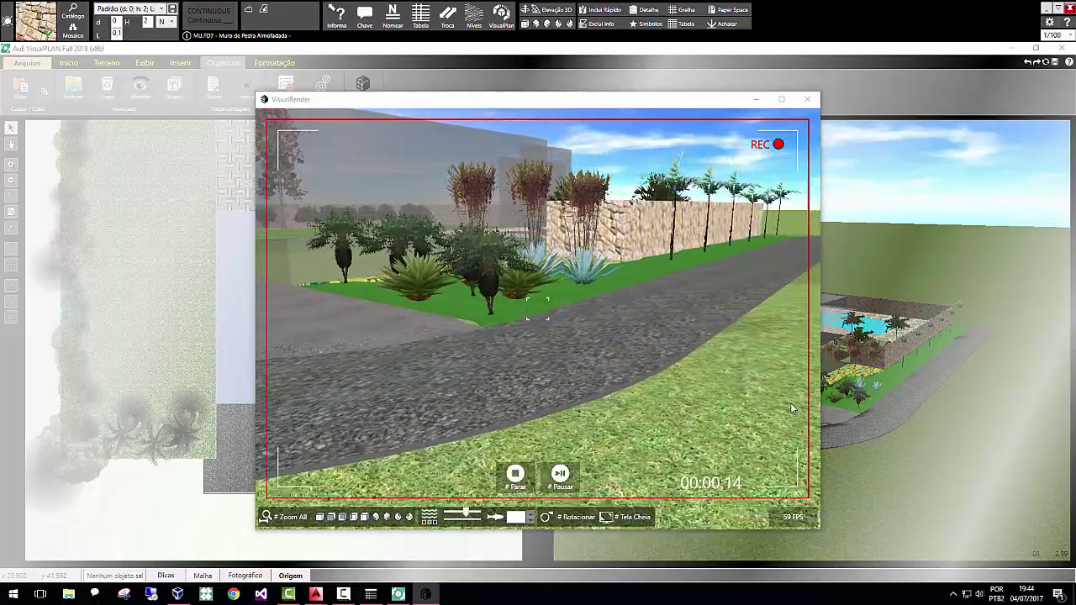
{"action": "key", "text": "Right"}
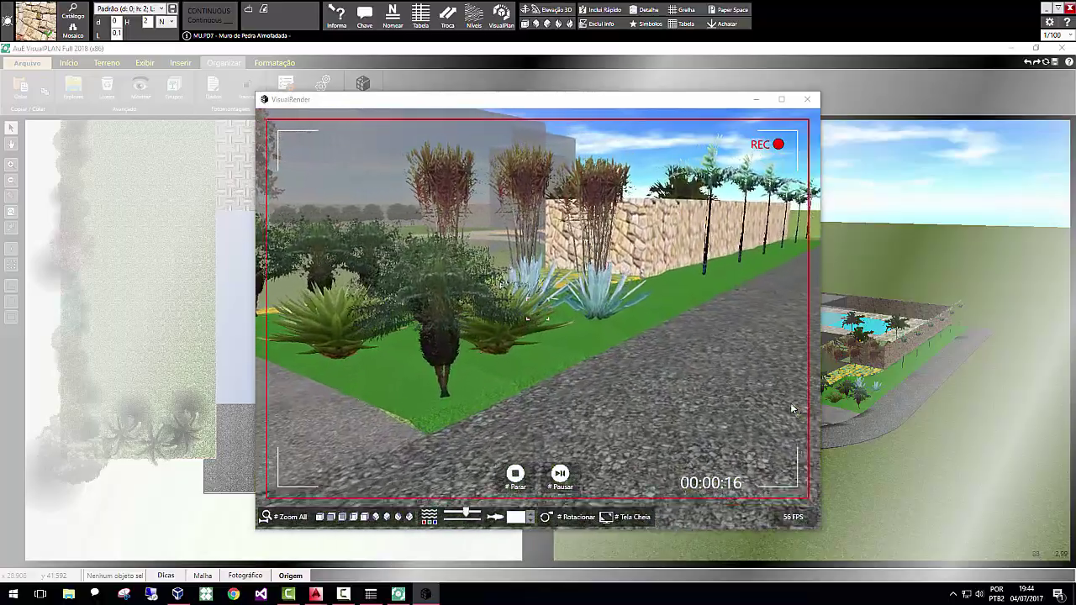
{"action": "key", "text": "Up"}
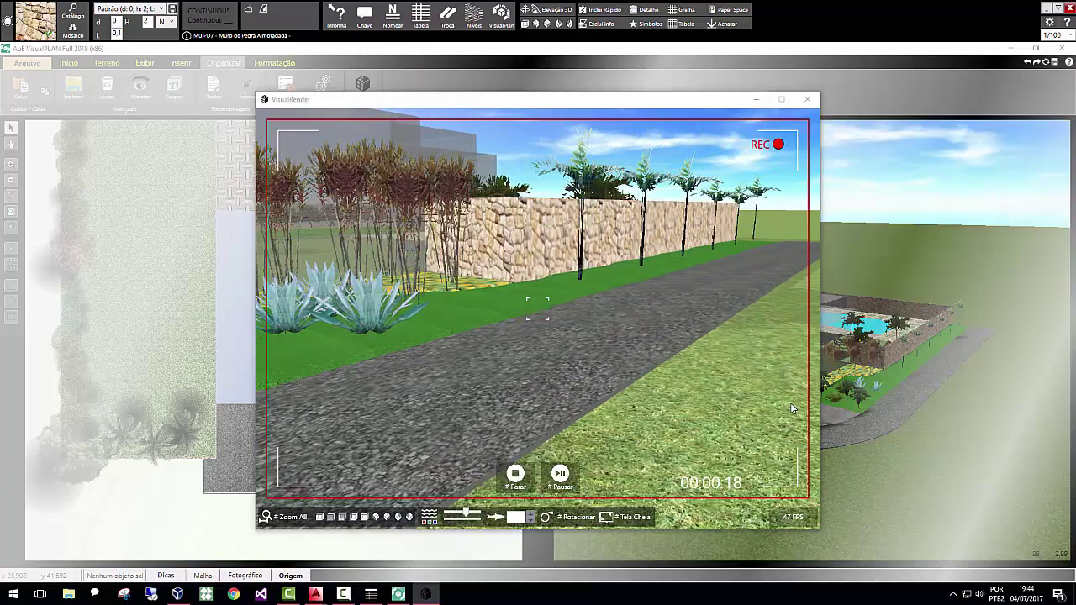
{"action": "key", "text": "Left"}
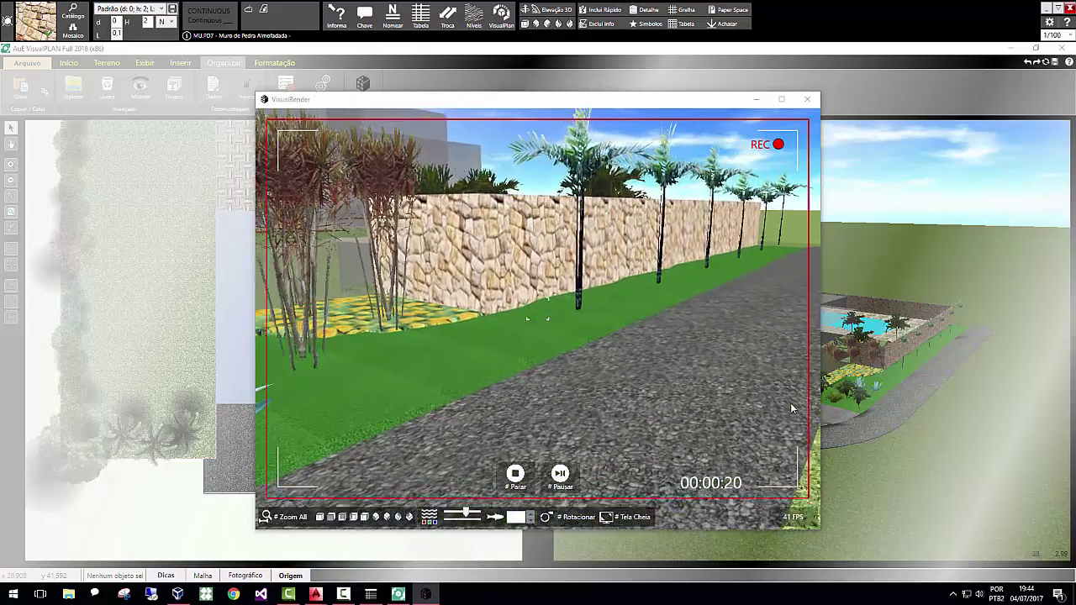
Stop the recording, confirm rendering of the video, and save it as Novo Video.avi in Área de Trabalho.
{"action": "left_click", "coordinate": [516, 476]}
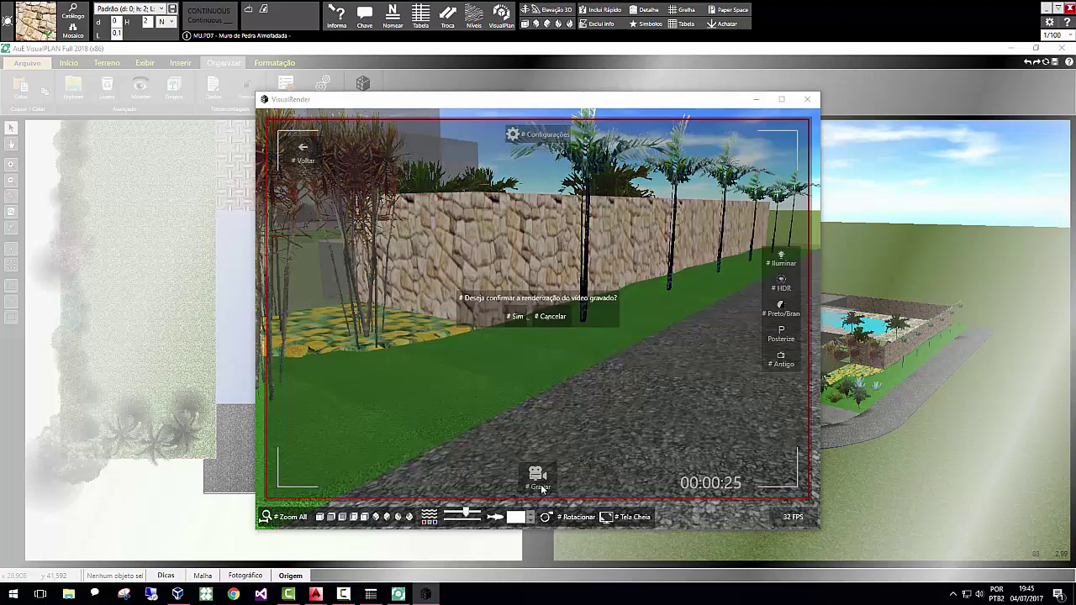
{"action": "left_click", "coordinate": [516, 319]}
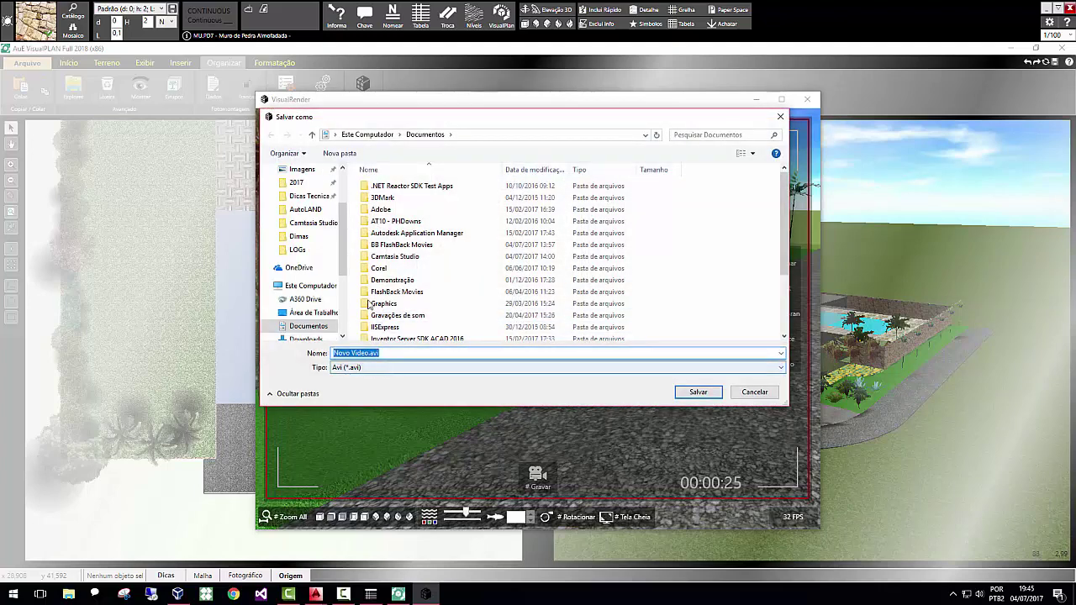
{"action": "left_click", "coordinate": [310, 312]}
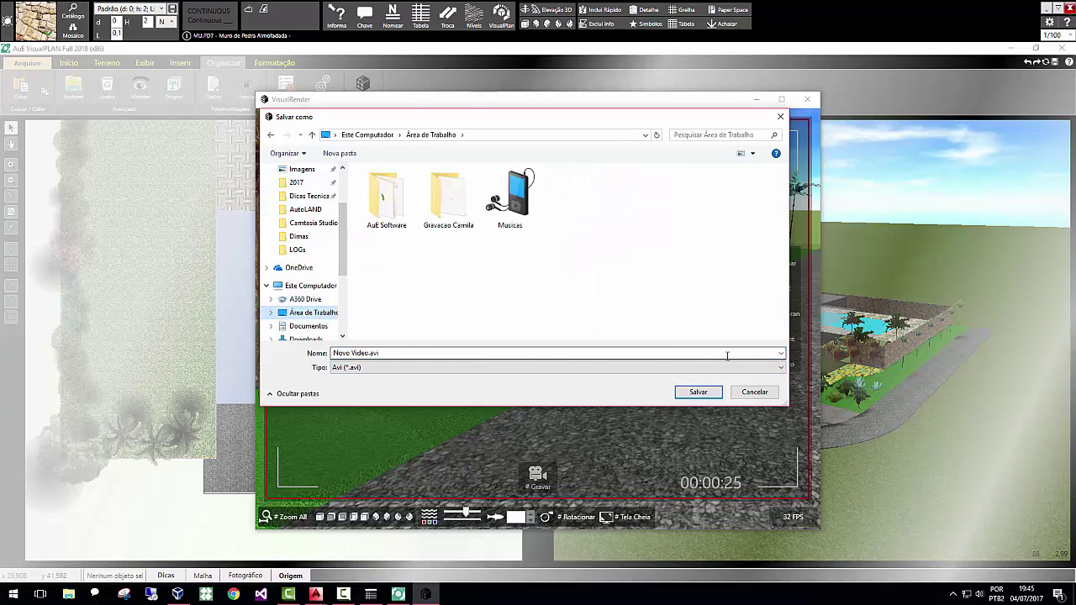
{"action": "left_click", "coordinate": [698, 392]}
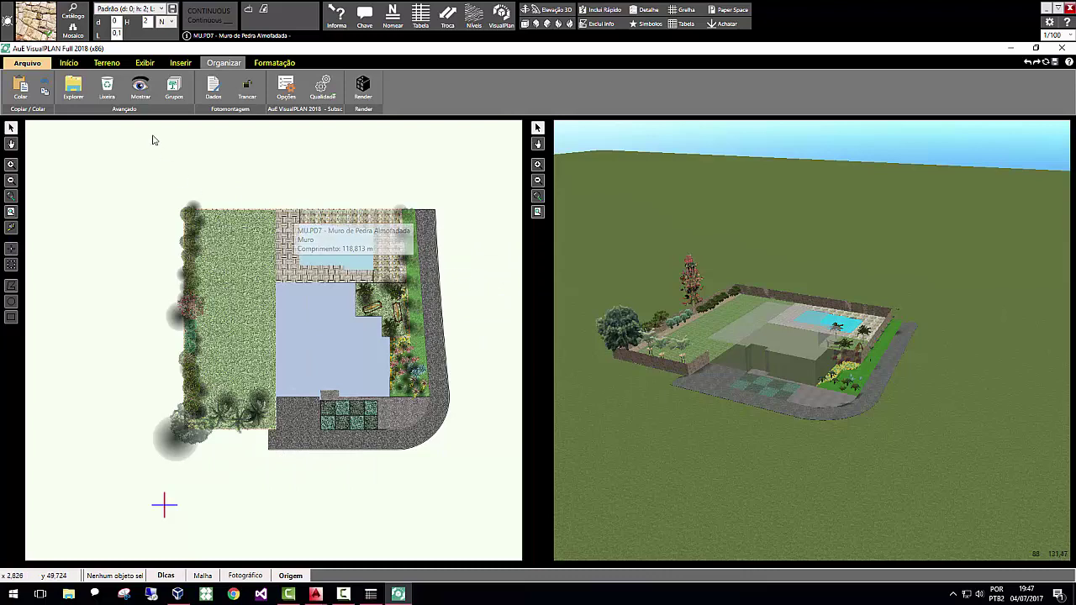
View the project in 2D only, in 3D only, and in the combined 2D x 3D display.
{"action": "left_click", "coordinate": [144, 64]}
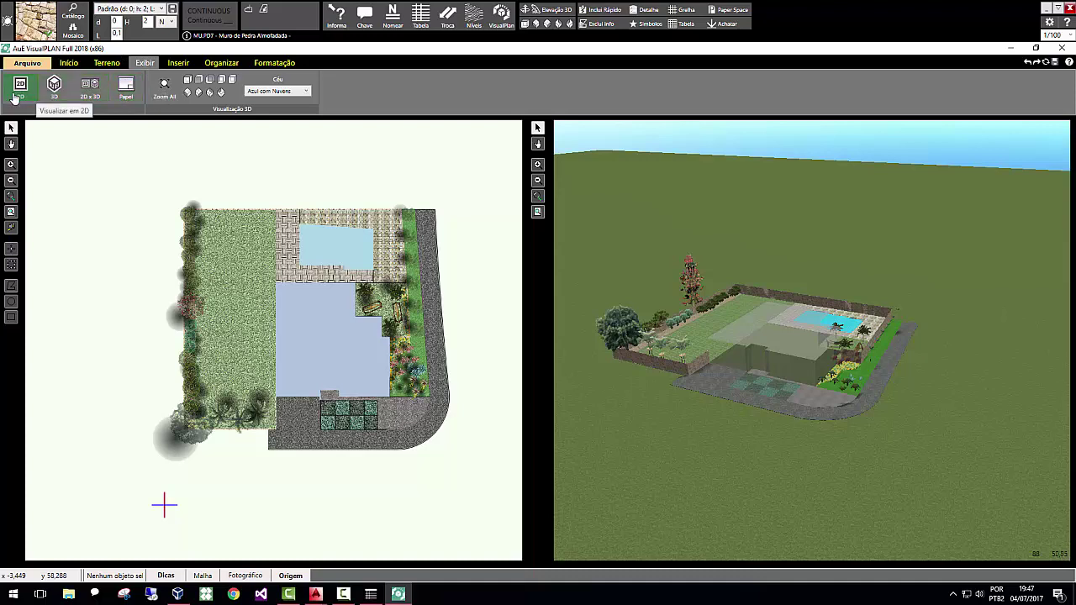
{"action": "left_click", "coordinate": [22, 86]}
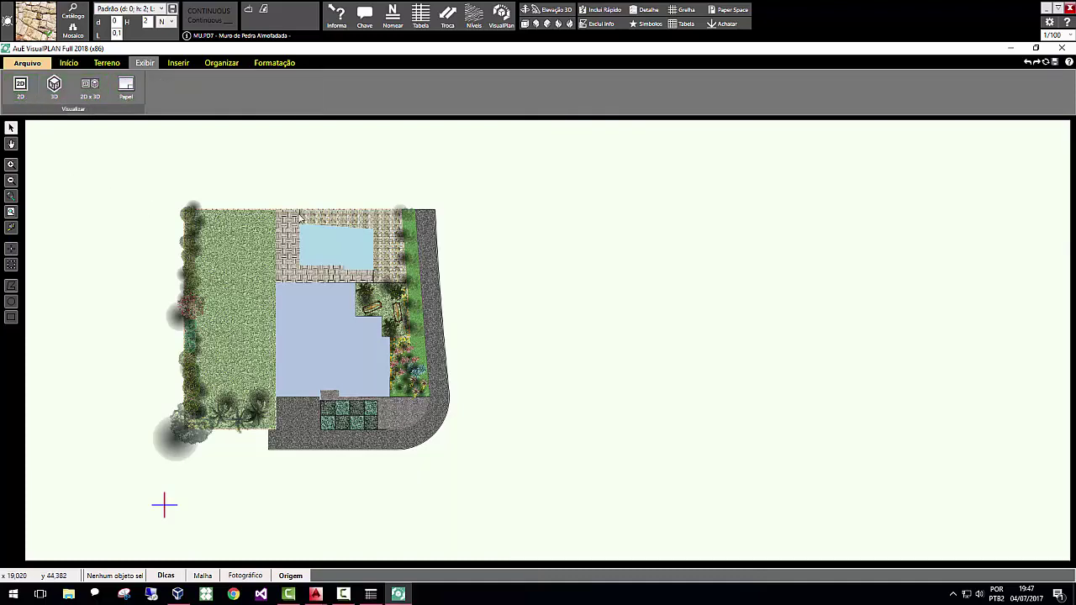
{"action": "left_click", "coordinate": [54, 85]}
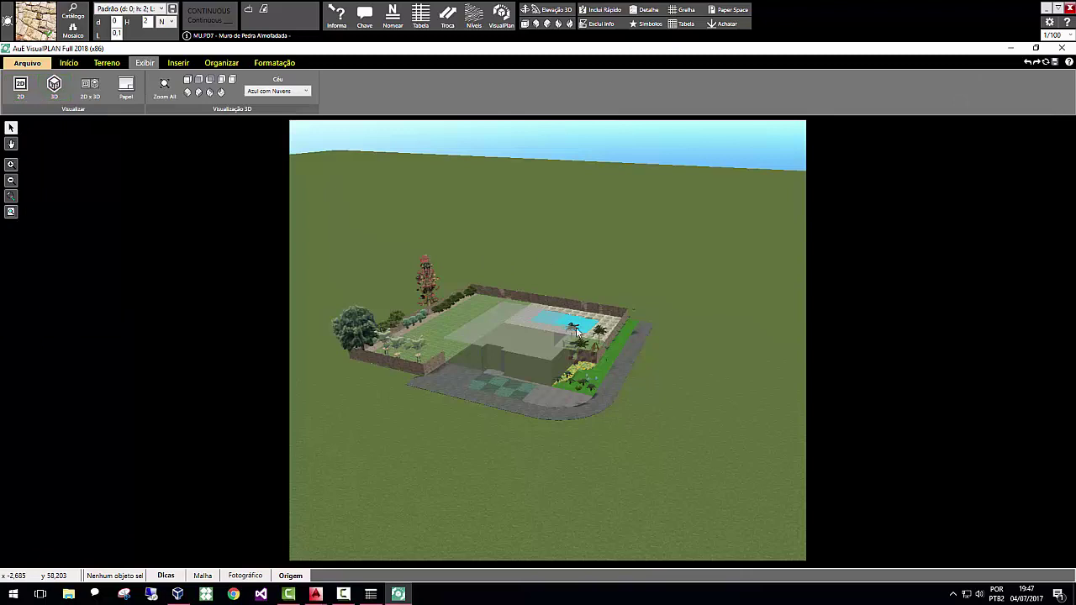
{"action": "left_click", "coordinate": [90, 84]}
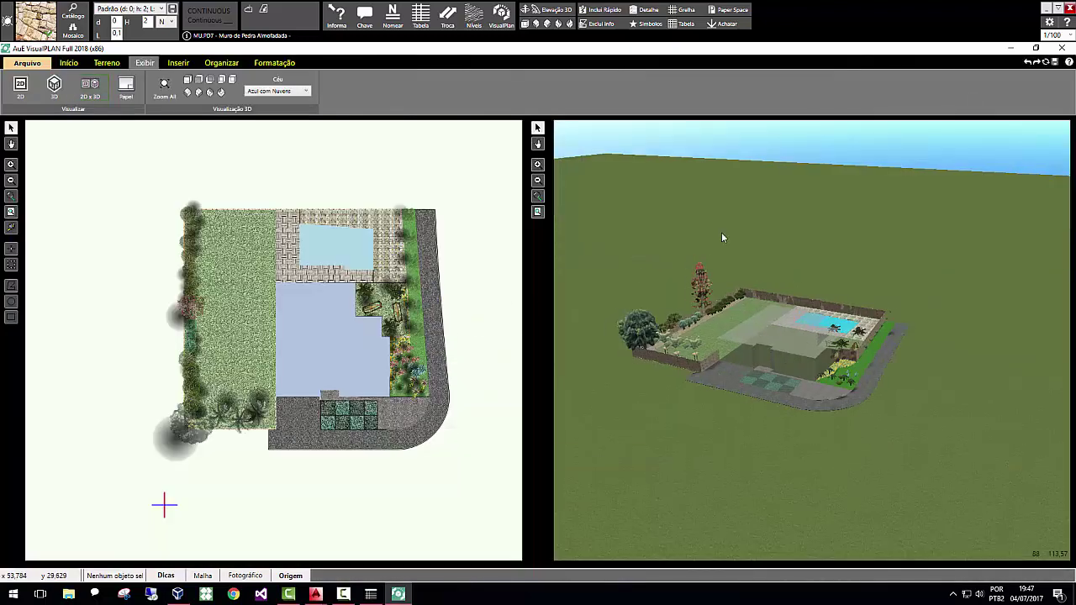
Switch to the paper layout and set the page size to 594 by 420.
{"action": "left_click", "coordinate": [124, 89]}
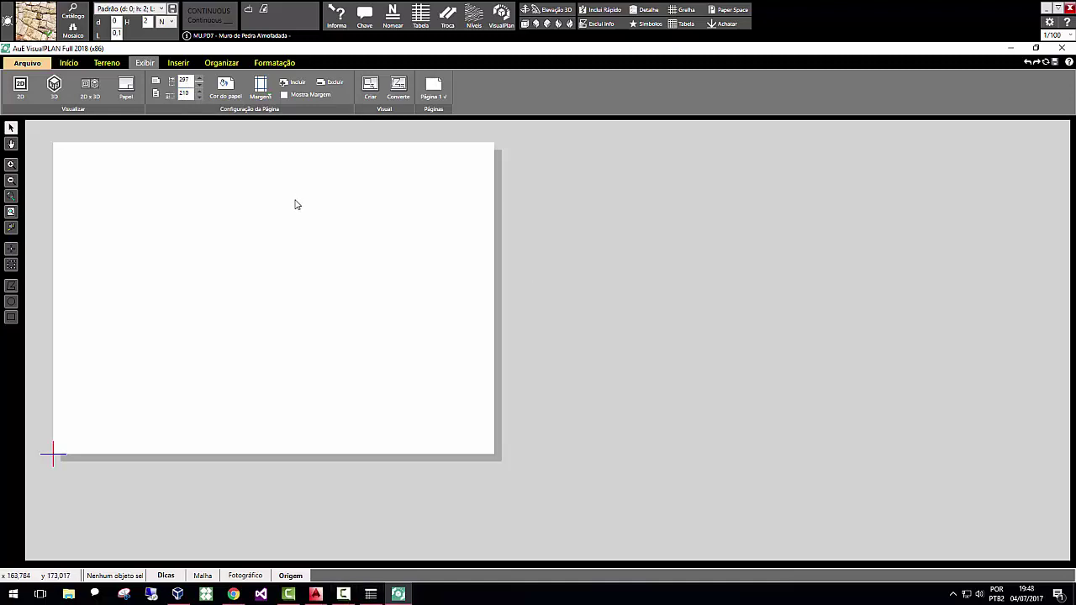
{"action": "double_click", "coordinate": [185, 80]}
{"action": "type", "text": "594"}
{"action": "key", "text": "Tab"}
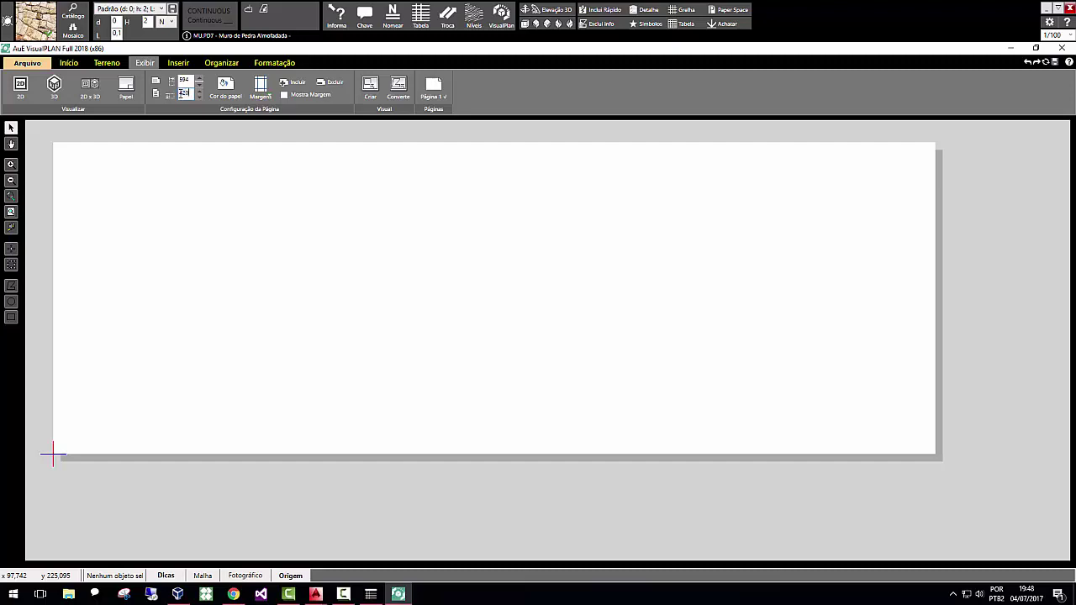
{"action": "type", "text": "420"}
{"action": "key", "text": "Return"}
Apply 2,00 cm margins to all four sides of the page and display the margin lines.
{"action": "scroll", "coordinate": [400, 425], "scroll_direction": "down", "scroll_amount": 5}
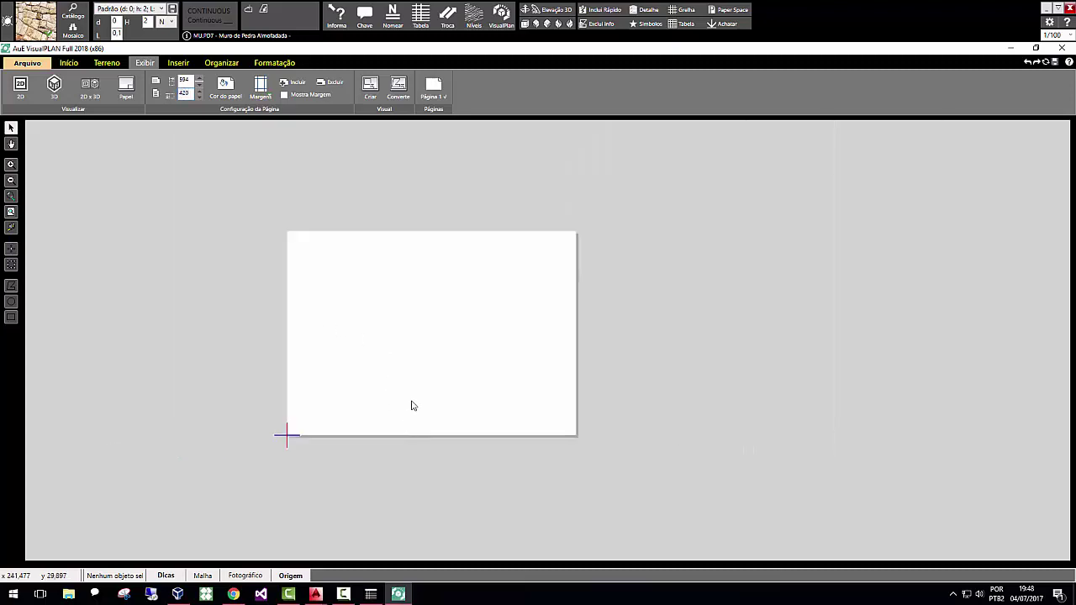
{"action": "scroll", "coordinate": [436, 312], "scroll_direction": "up", "scroll_amount": 1}
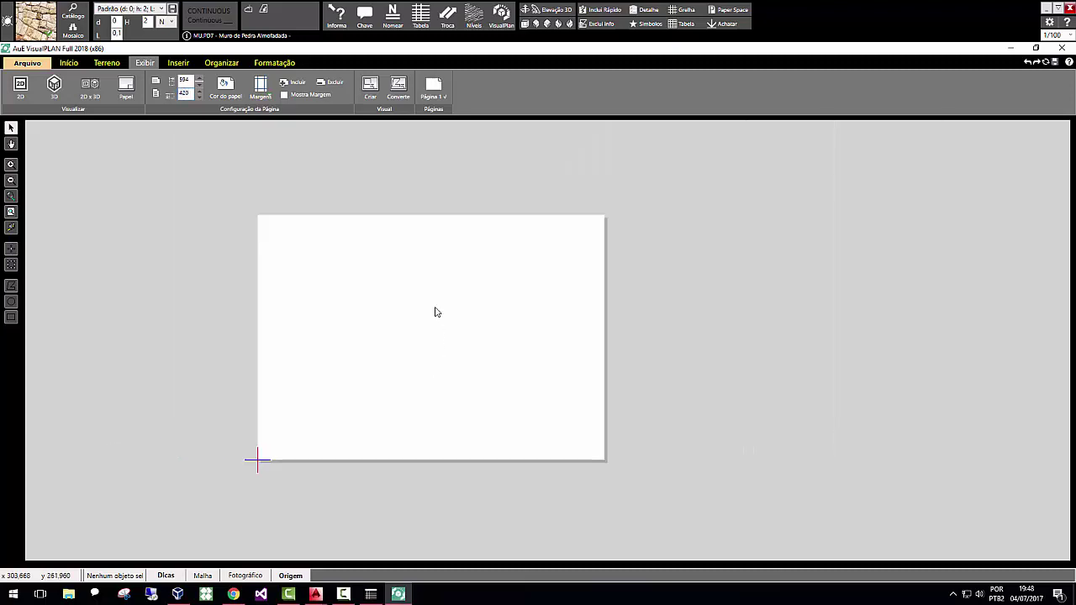
{"action": "left_click", "coordinate": [262, 86]}
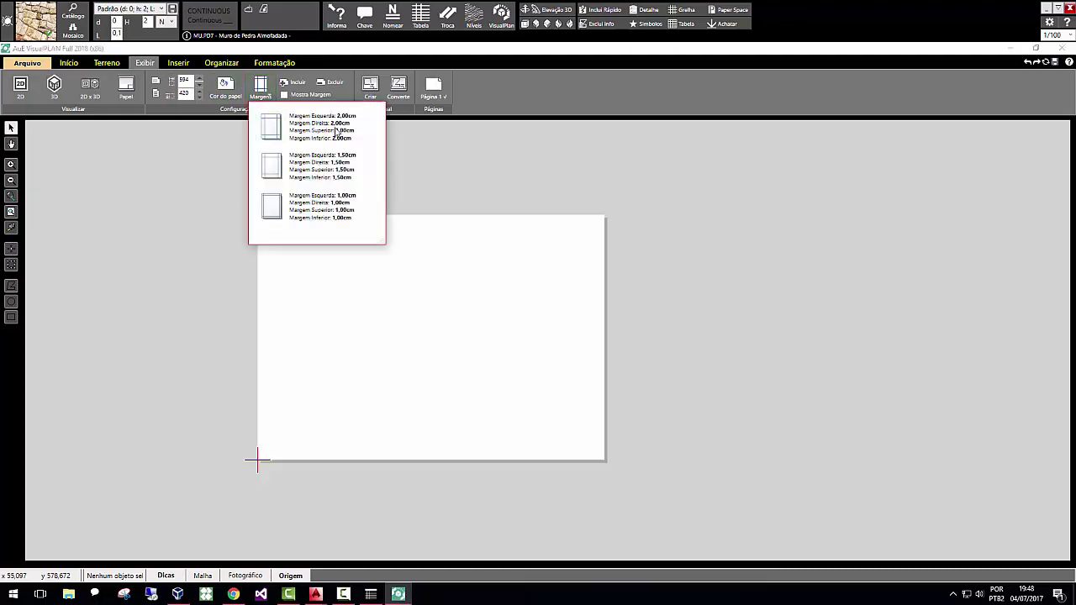
{"action": "left_click", "coordinate": [270, 126]}
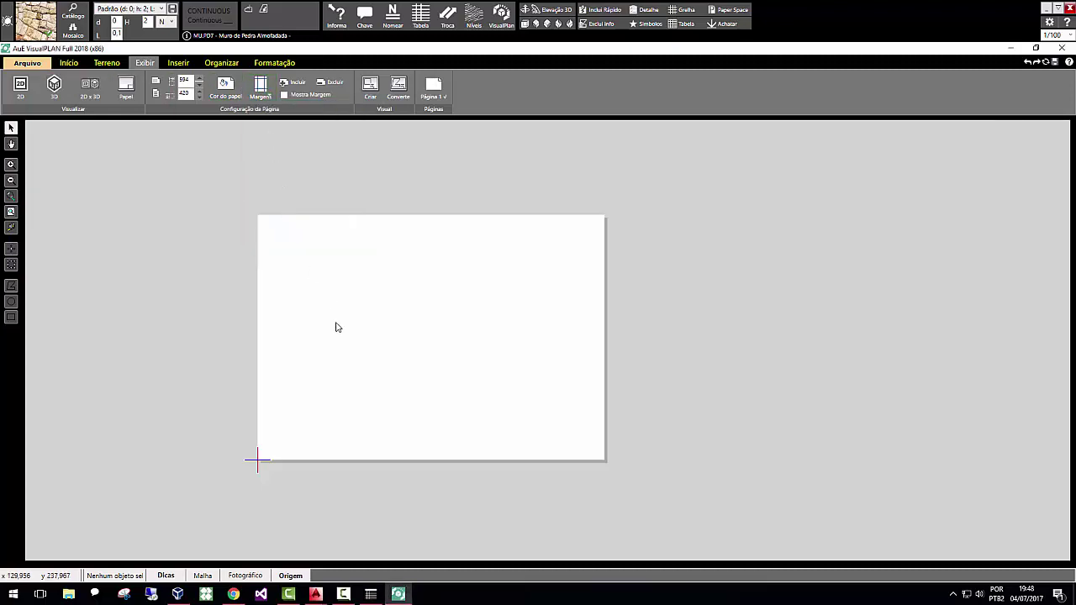
{"action": "left_click", "coordinate": [285, 95]}
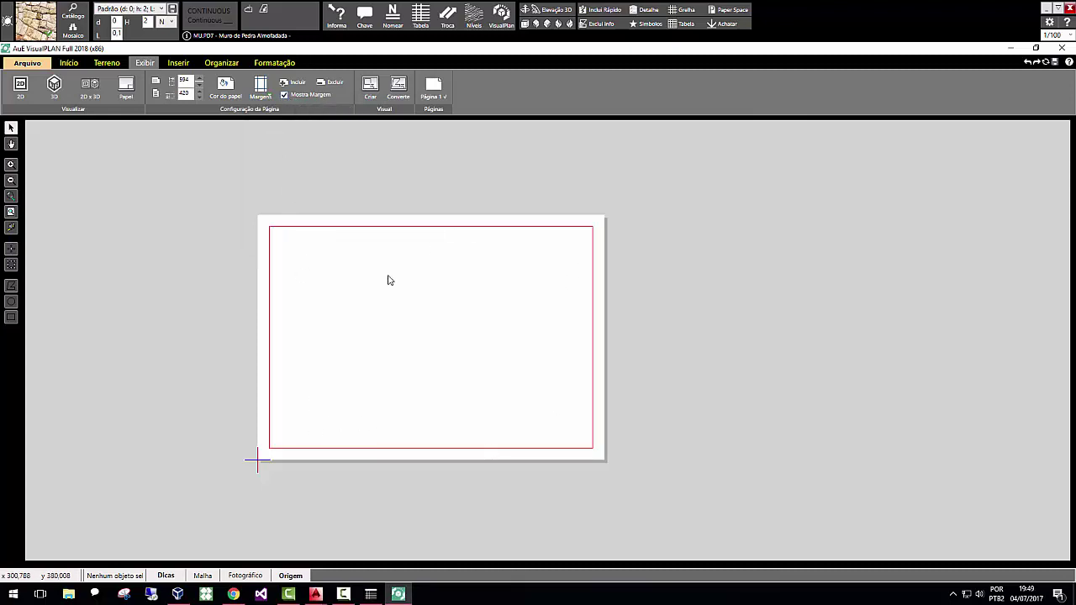
Create a 2D viewport of the plan spanning the page's margin area from corner to corner.
{"action": "scroll", "coordinate": [407, 402], "scroll_direction": "up", "scroll_amount": 1}
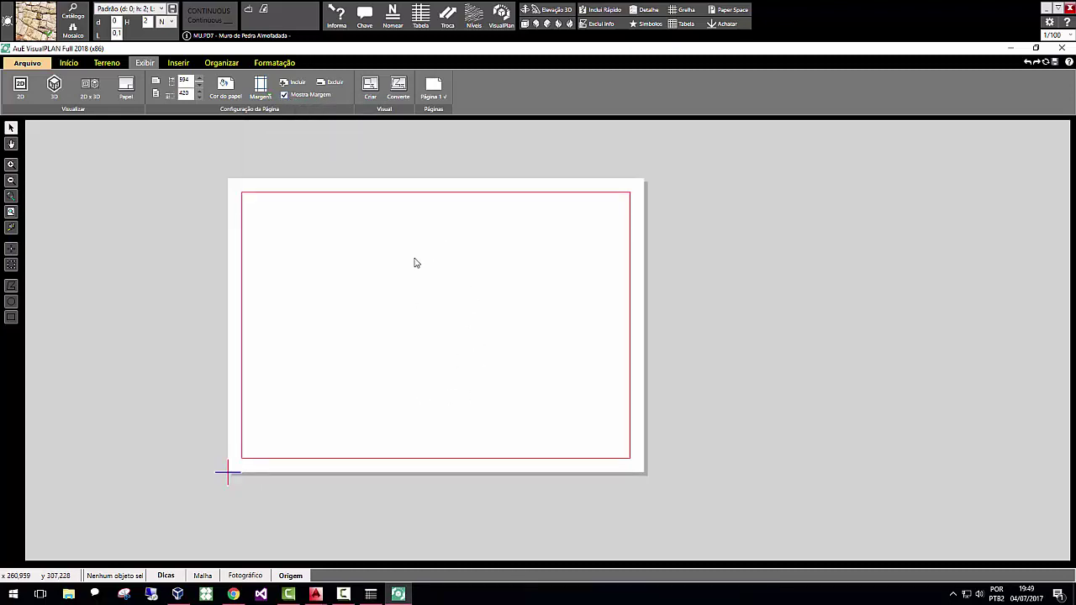
{"action": "left_click", "coordinate": [369, 87]}
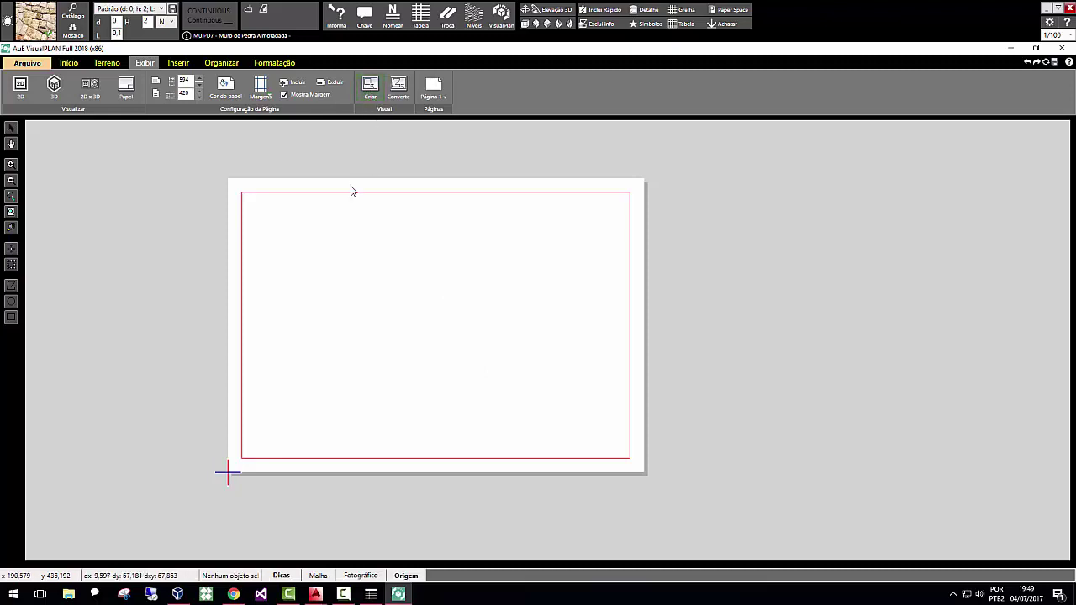
{"action": "left_click", "coordinate": [244, 196]}
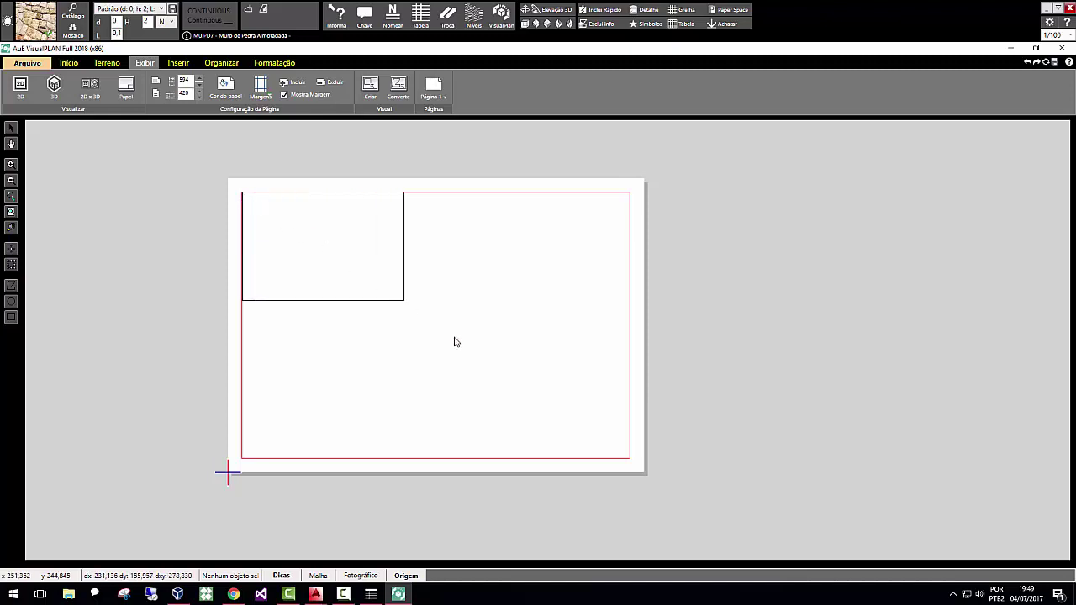
{"action": "left_click", "coordinate": [633, 463]}
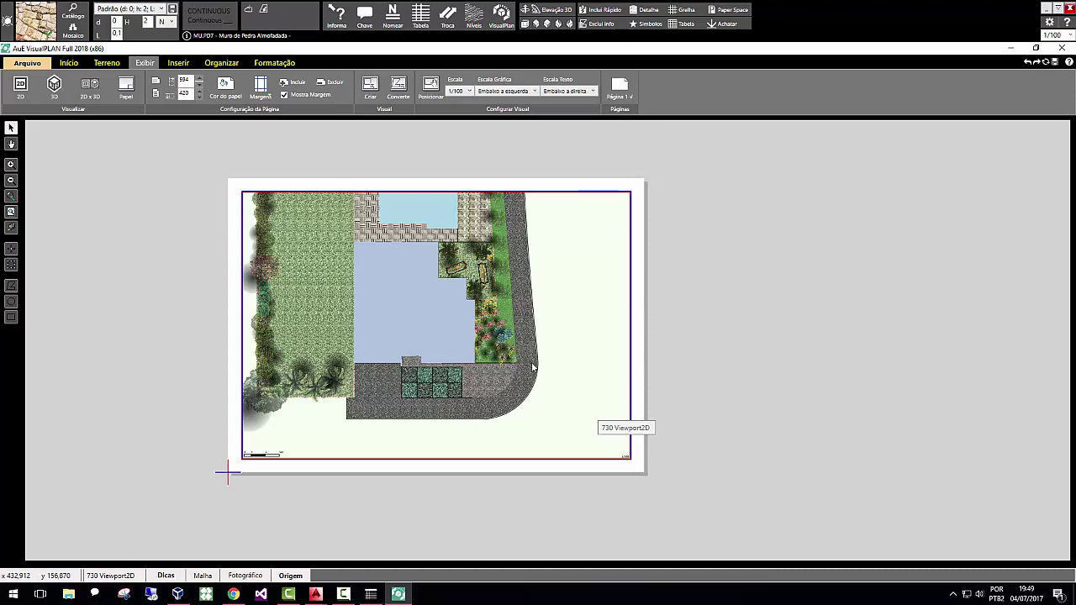
Try the plan viewport at scales 1/250 and 1/200.
{"action": "left_click", "coordinate": [461, 90]}
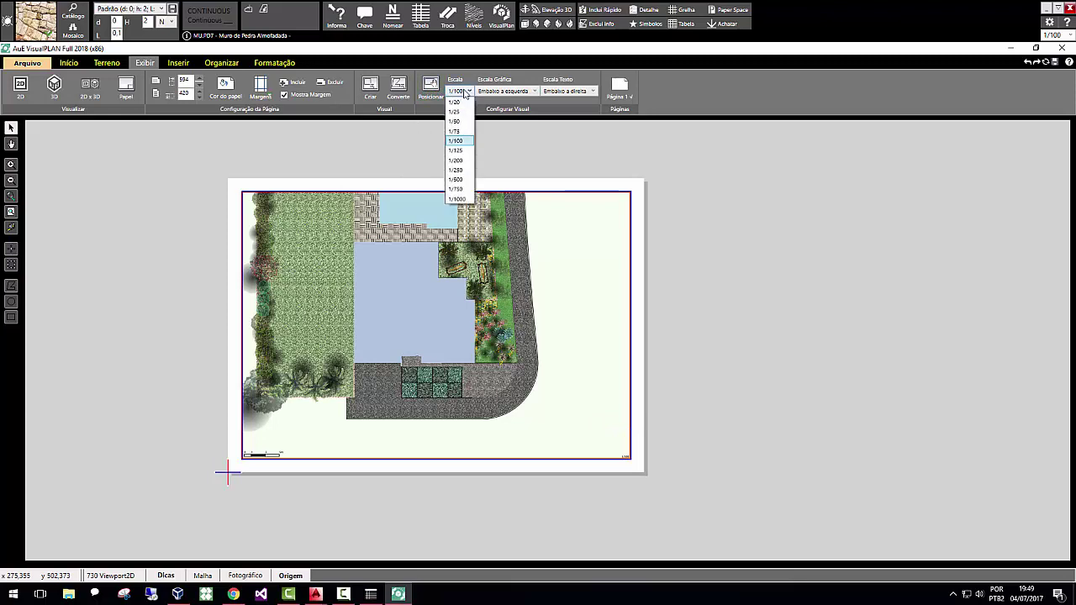
{"action": "left_click", "coordinate": [460, 171]}
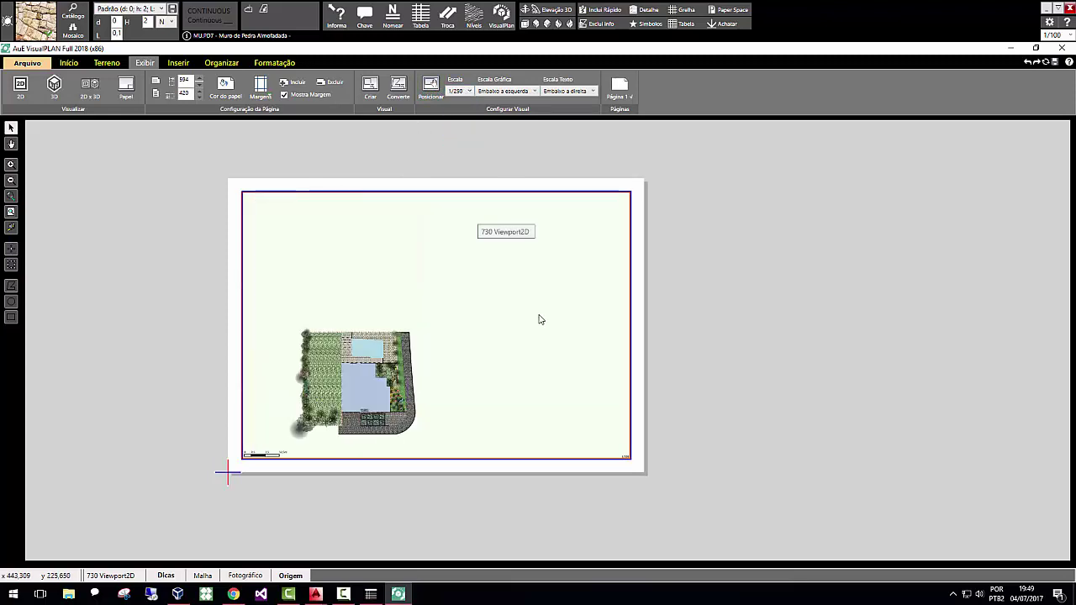
{"action": "left_click", "coordinate": [463, 91]}
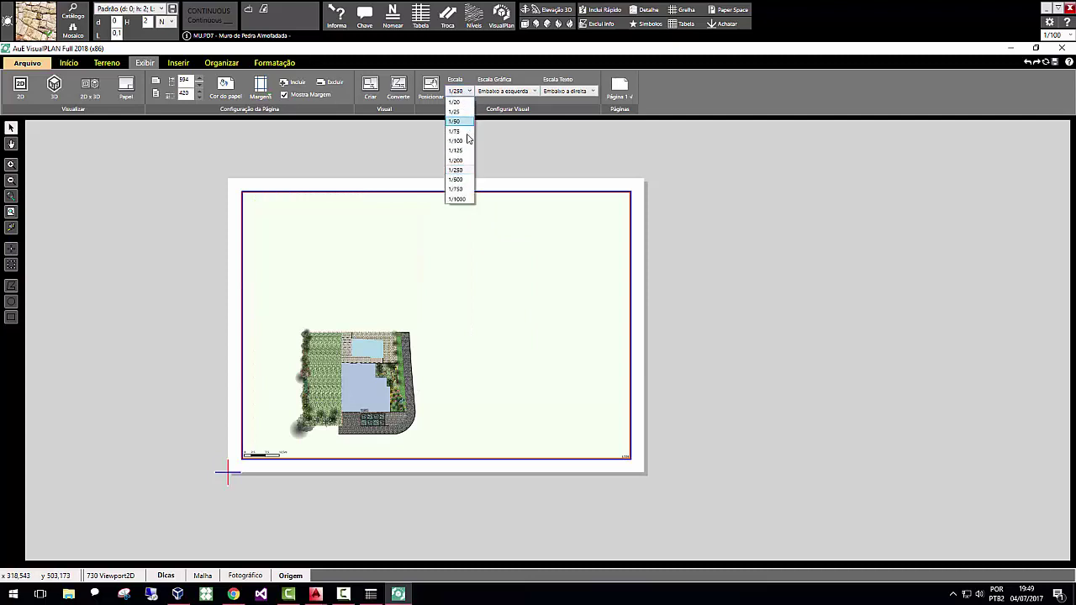
{"action": "left_click", "coordinate": [464, 161]}
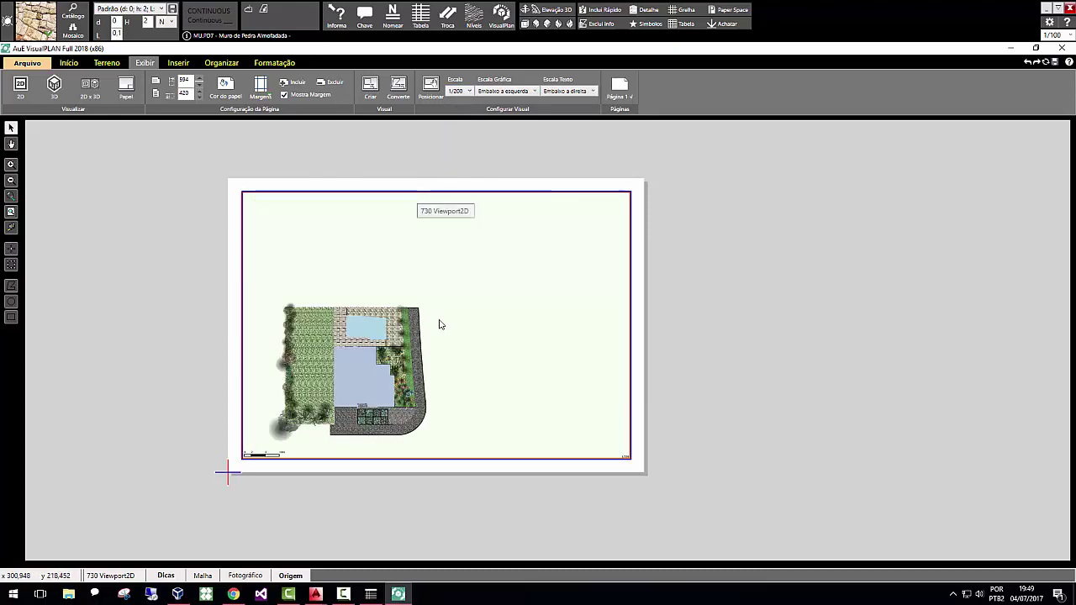
Set the plan viewport's scale to 1/125 and check the scale text in its corner.
{"action": "left_click", "coordinate": [462, 91]}
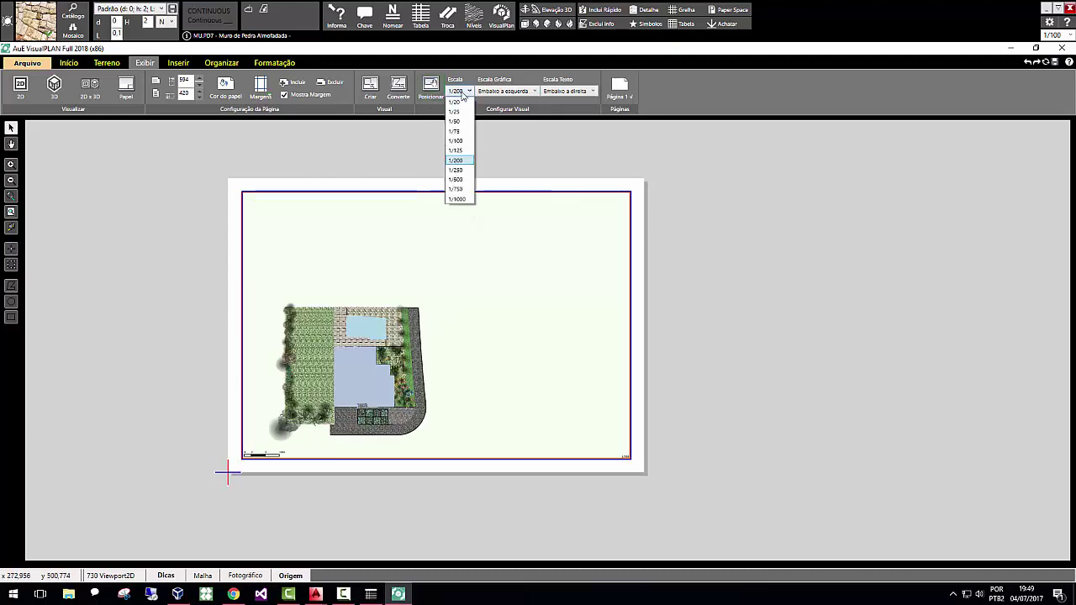
{"action": "left_click", "coordinate": [460, 152]}
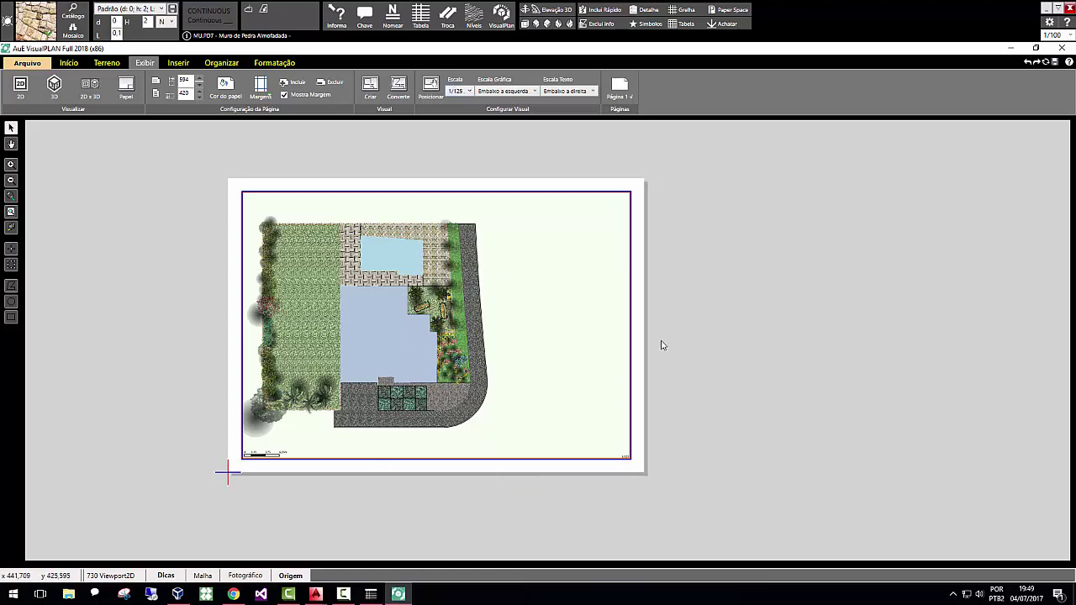
{"action": "scroll", "coordinate": [624, 508], "scroll_direction": "up", "scroll_amount": 3}
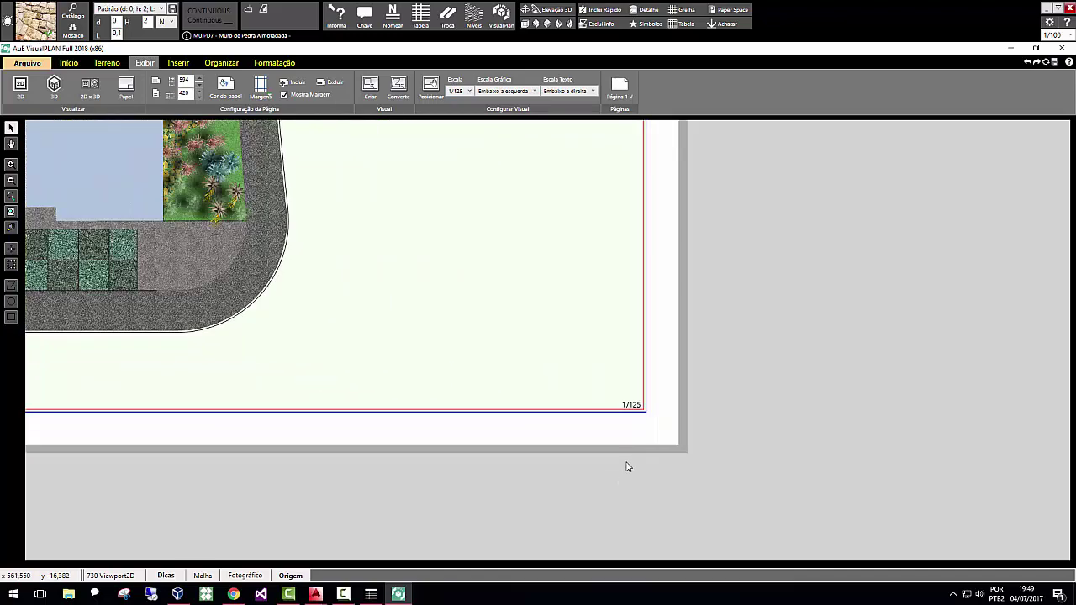
Check the scale marks in the plan viewport's corners, hide the graphic scale and restore it with Embaixo a esquerda.
{"action": "scroll", "coordinate": [723, 438], "scroll_direction": "down", "scroll_amount": 3}
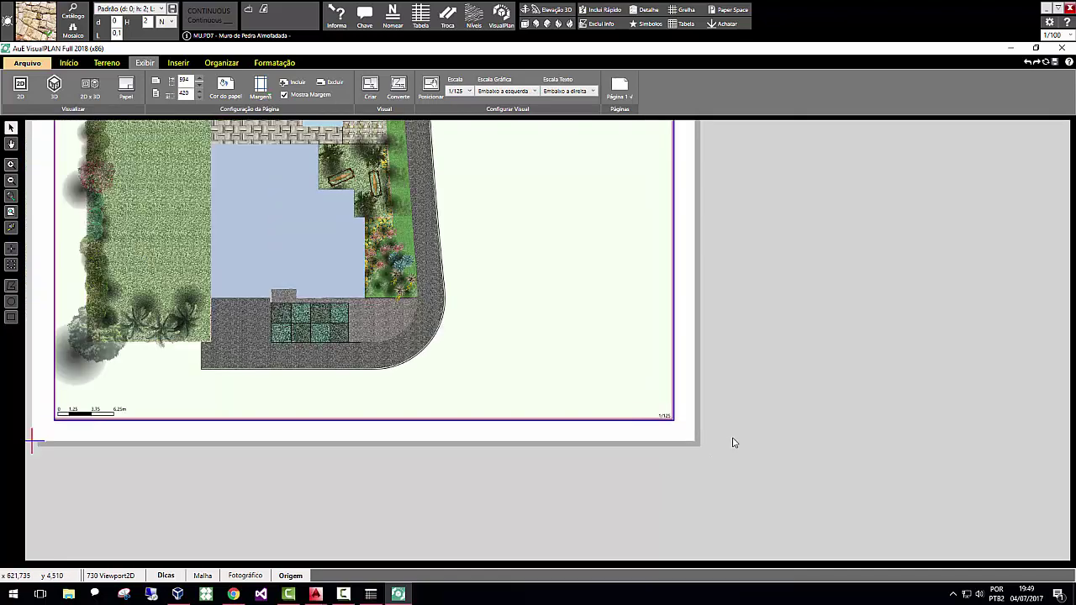
{"action": "scroll", "coordinate": [311, 438], "scroll_direction": "up", "scroll_amount": 2}
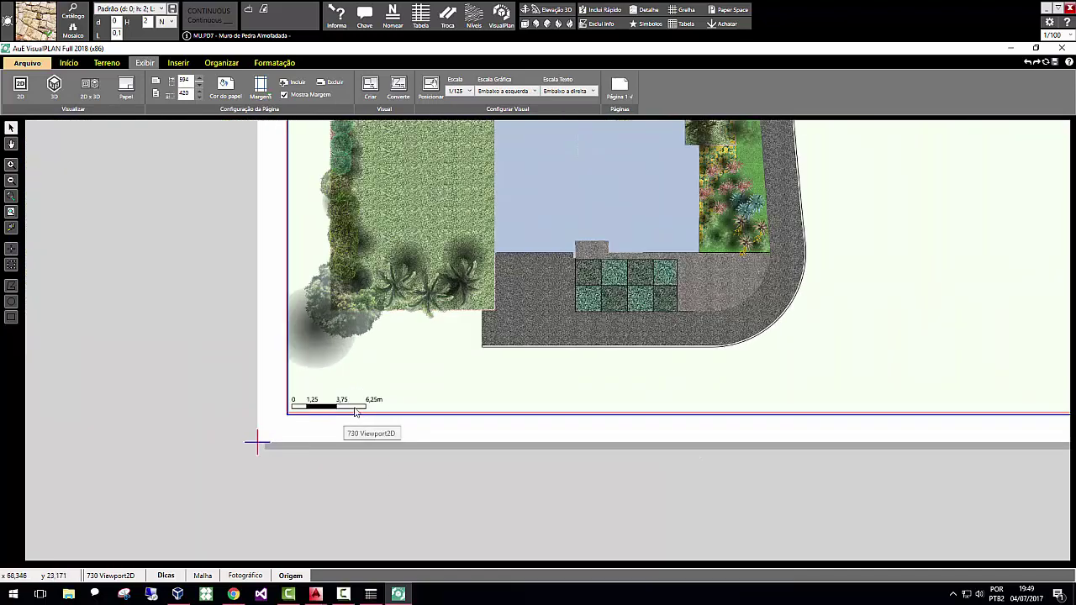
{"action": "scroll", "coordinate": [238, 490], "scroll_direction": "down", "scroll_amount": 2}
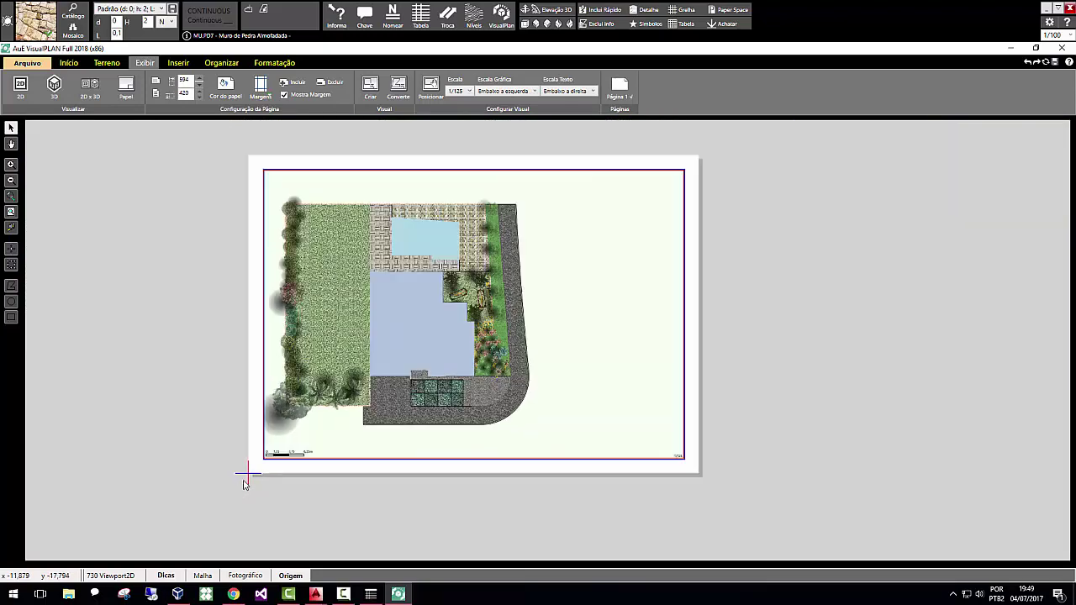
{"action": "left_click", "coordinate": [508, 90]}
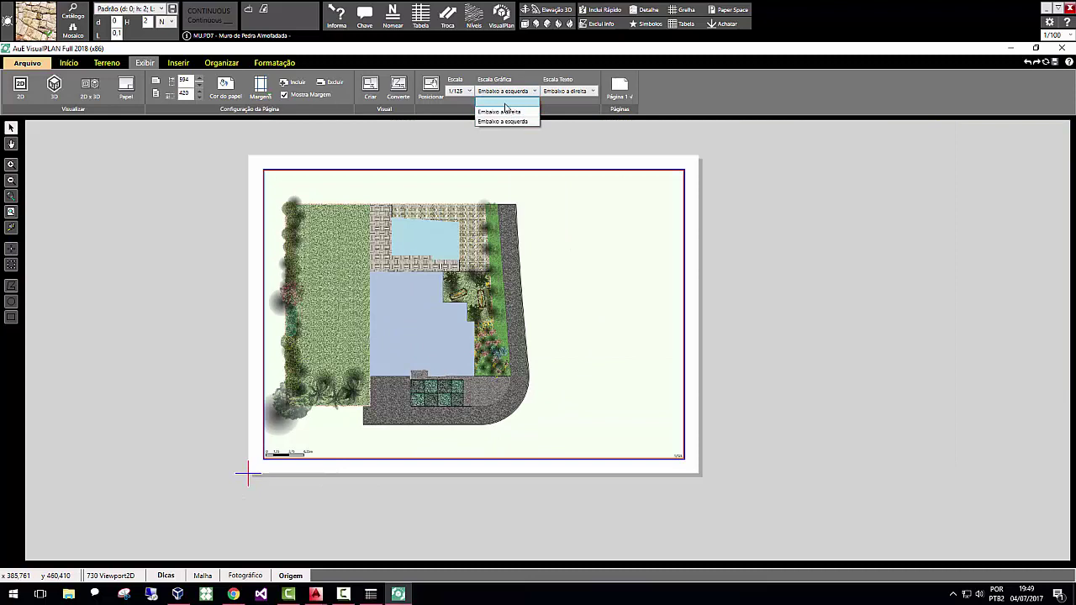
{"action": "left_click", "coordinate": [505, 102]}
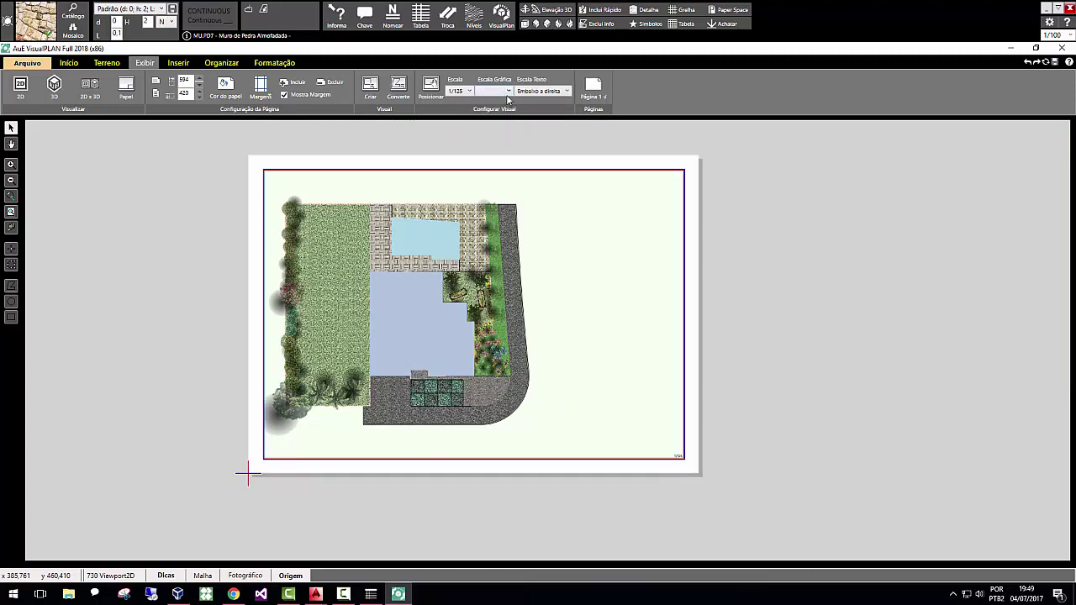
{"action": "left_click", "coordinate": [508, 91]}
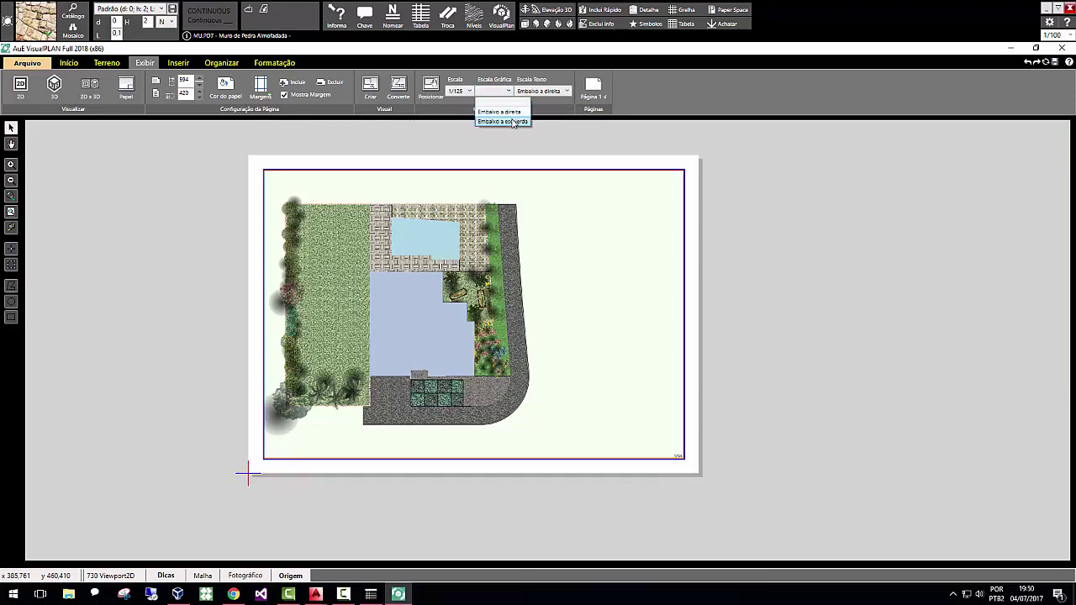
{"action": "left_click", "coordinate": [513, 122]}
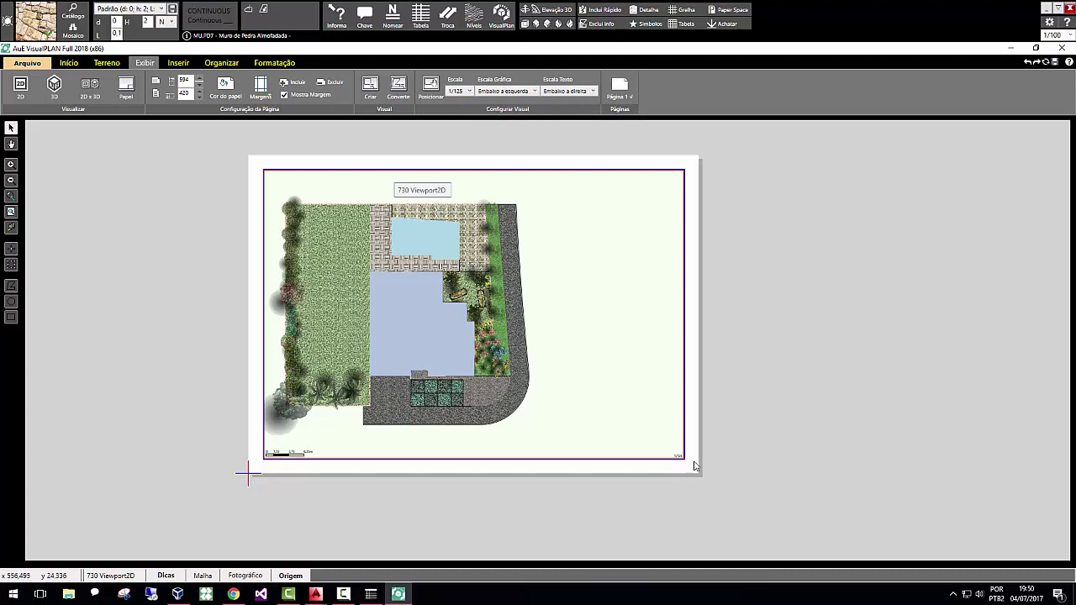
{"action": "left_click", "coordinate": [465, 93]}
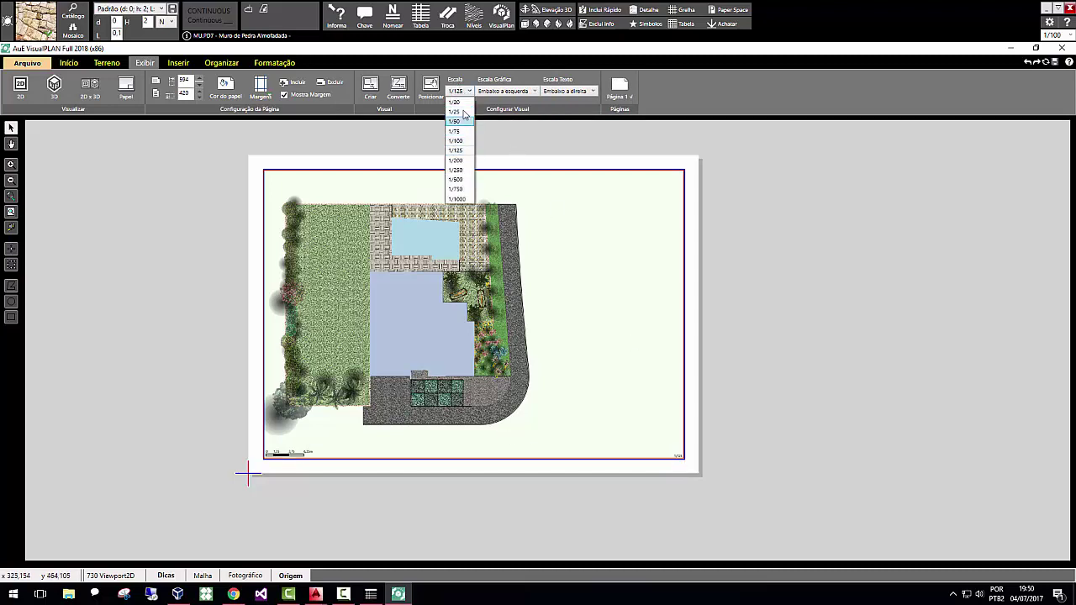
{"action": "left_click", "coordinate": [465, 98]}
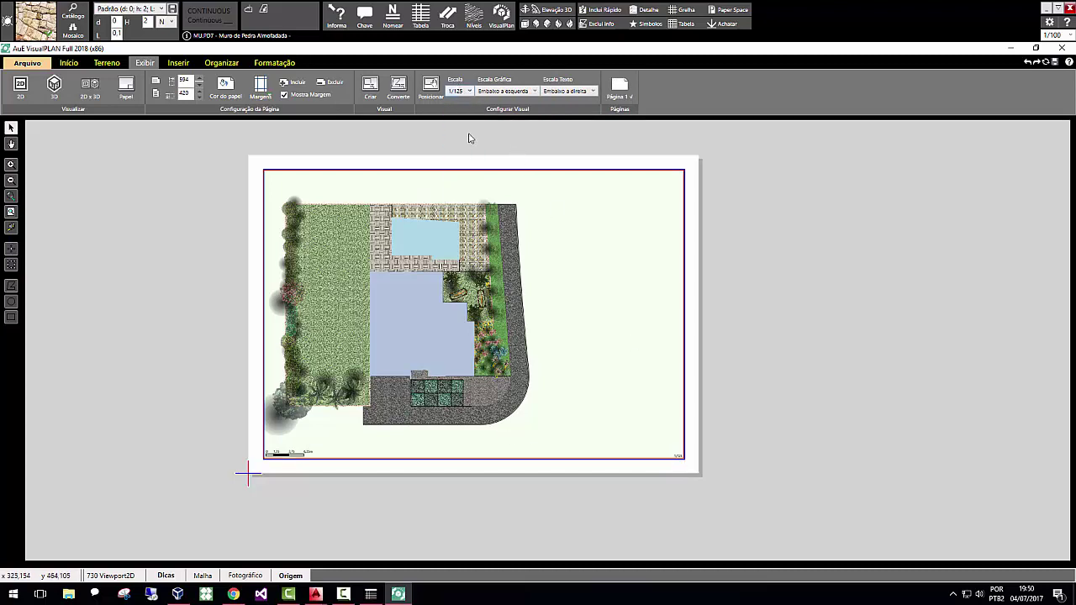
{"action": "left_click", "coordinate": [562, 91]}
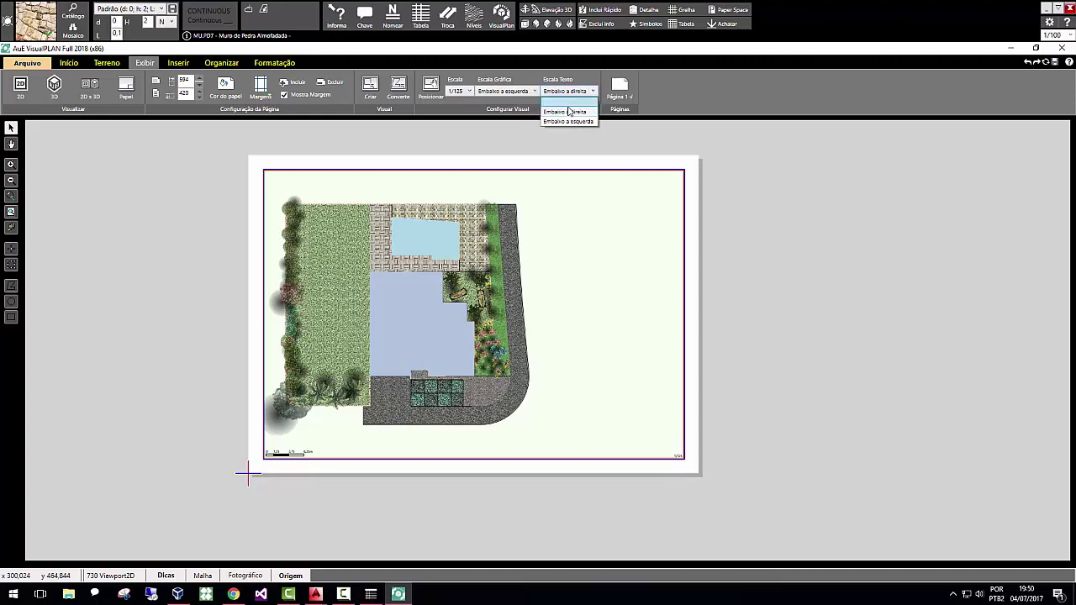
{"action": "left_click", "coordinate": [707, 144]}
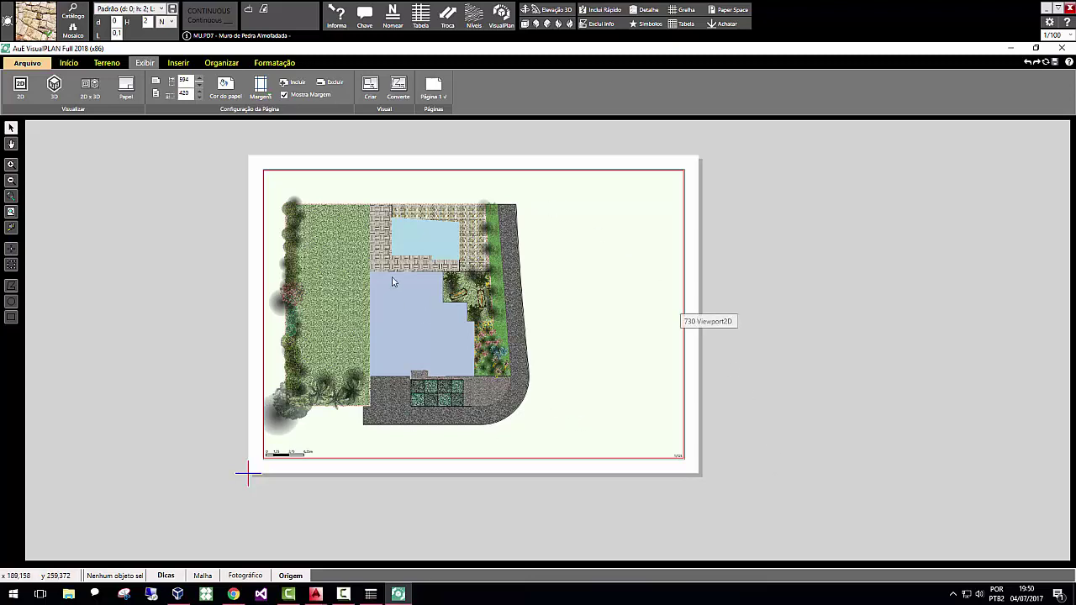
Insert a plant legend and place it to the right of the plan, near the page's upper edge.
{"action": "left_click", "coordinate": [179, 64]}
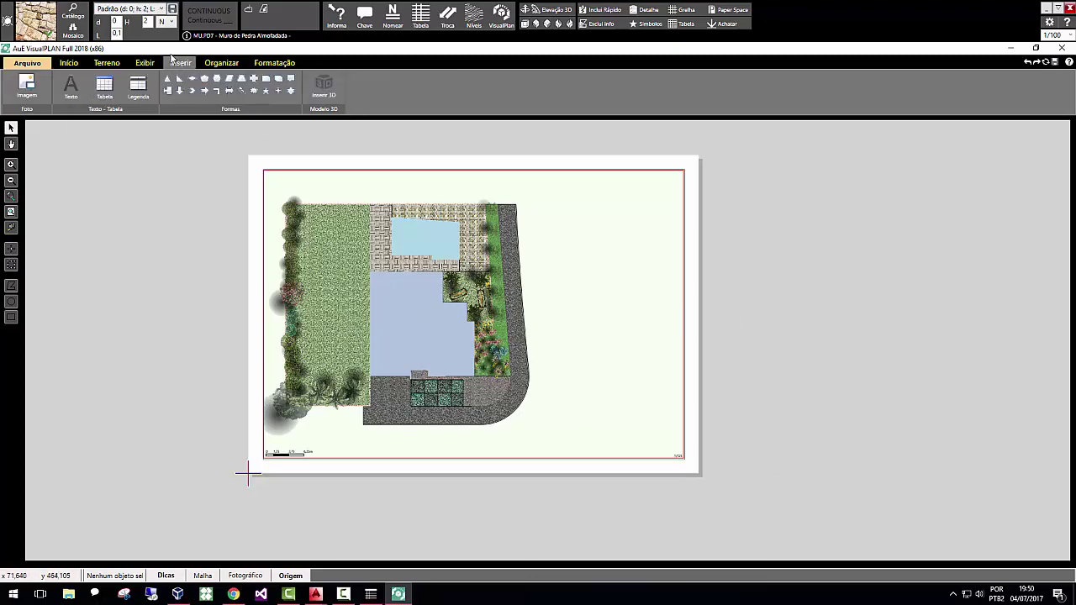
{"action": "left_click", "coordinate": [138, 86]}
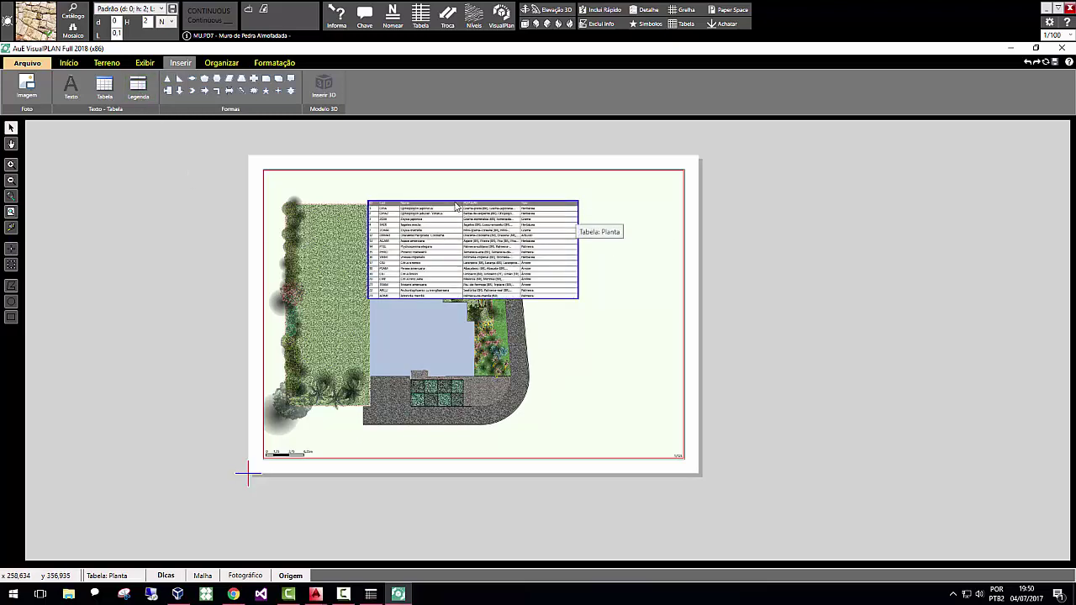
{"action": "mouse_move", "coordinate": [455, 207]}
{"action": "left_mouse_down"}
{"action": "mouse_move", "coordinate": [606, 196]}
{"action": "mouse_move", "coordinate": [599, 180]}
{"action": "left_mouse_up"}
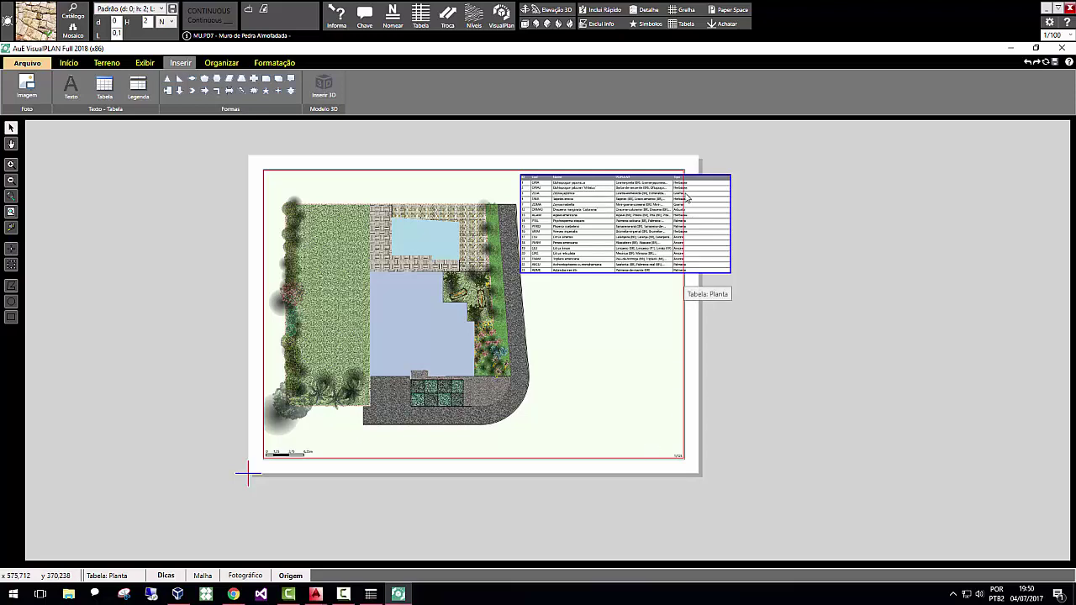
Hide the ID and Tipo columns of the plant legend.
{"action": "left_click", "coordinate": [278, 64]}
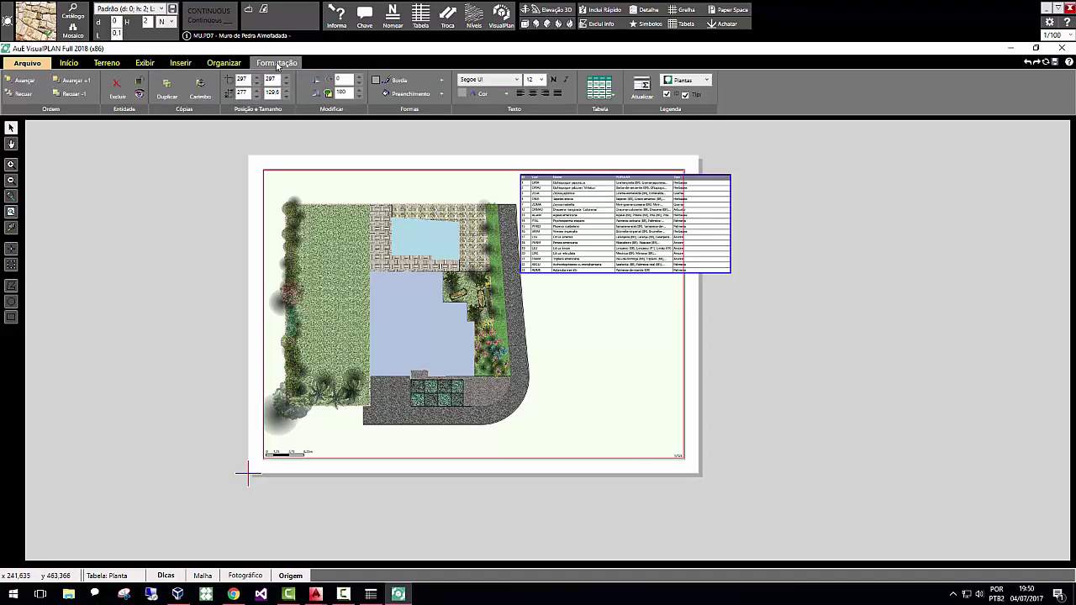
{"action": "left_click", "coordinate": [668, 95]}
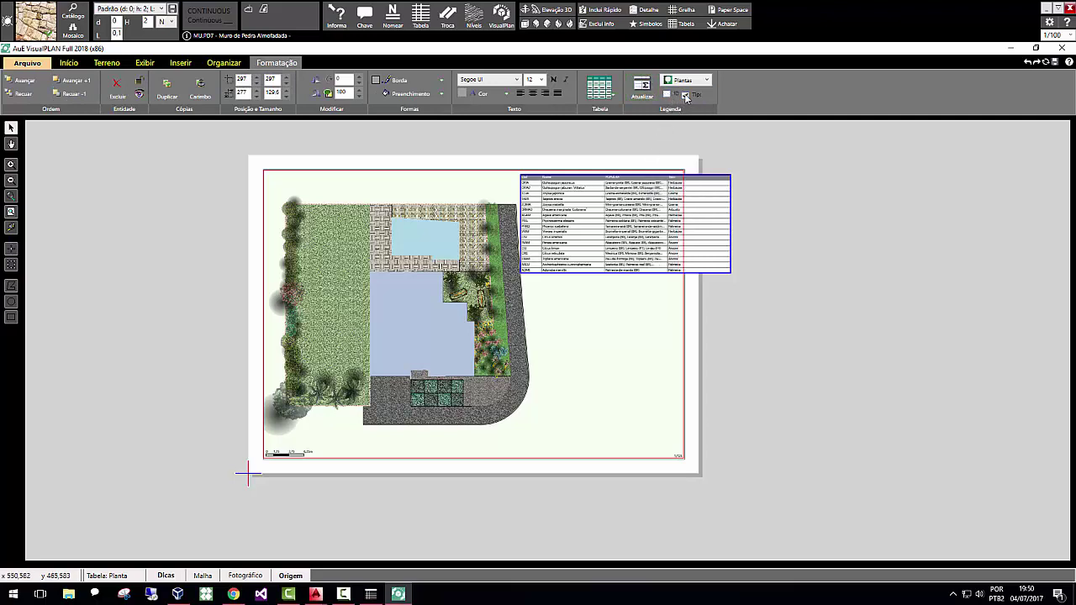
{"action": "left_click", "coordinate": [684, 95]}
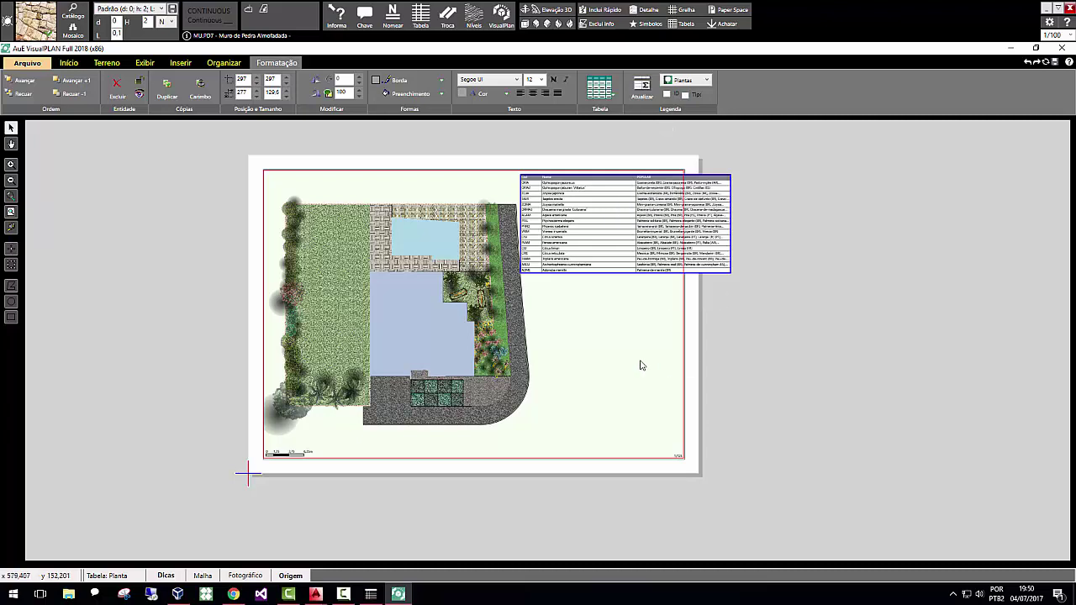
Set the plan viewport's scale to 1/200 and reposition the drawing in the viewport's upper-left area.
{"action": "left_click", "coordinate": [568, 376]}
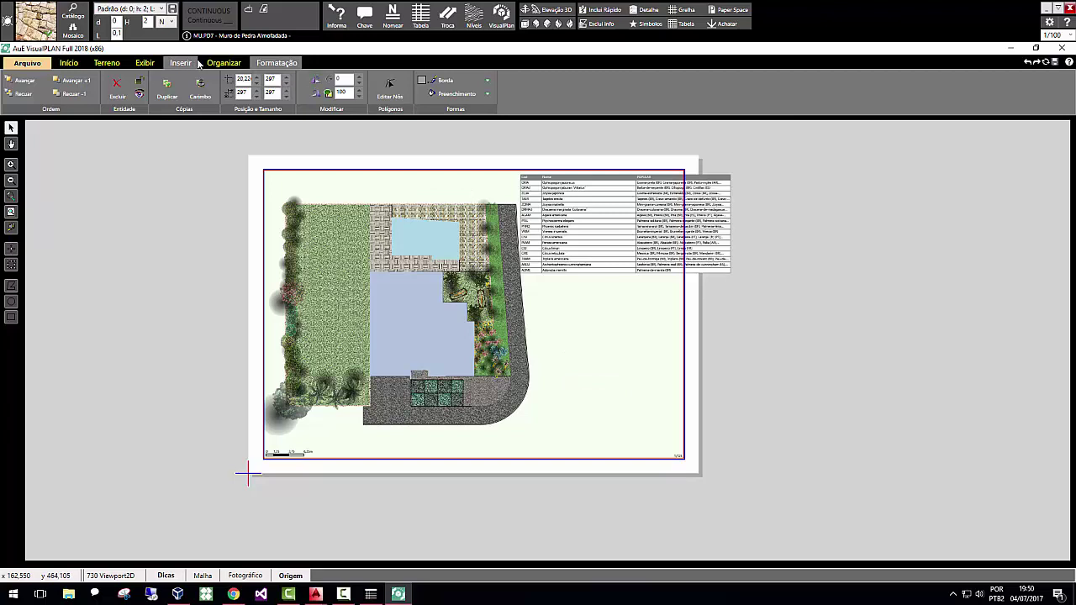
{"action": "left_click", "coordinate": [145, 62]}
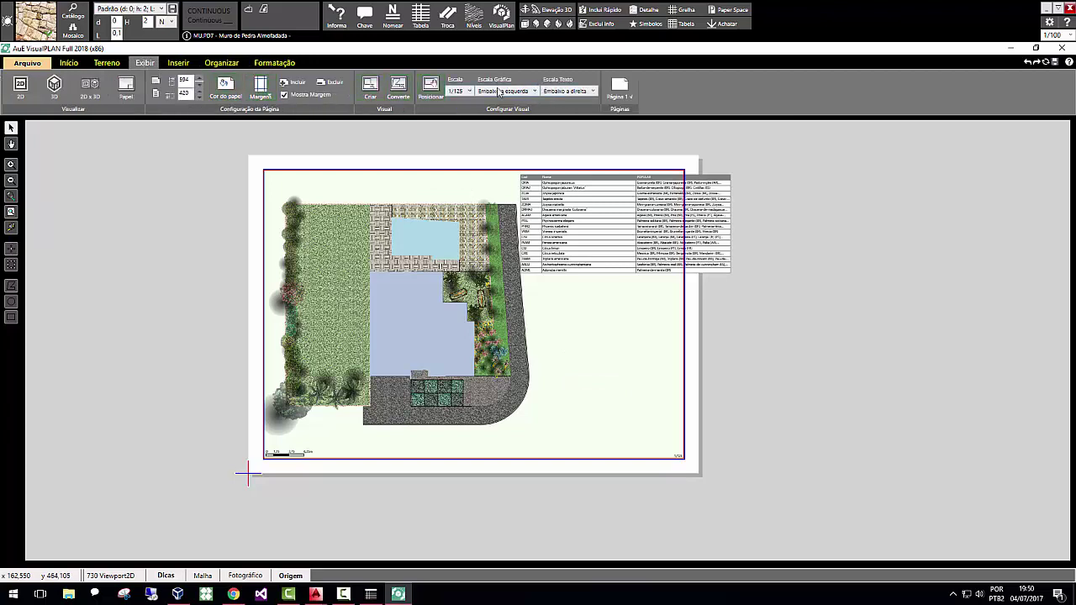
{"action": "left_click", "coordinate": [469, 91]}
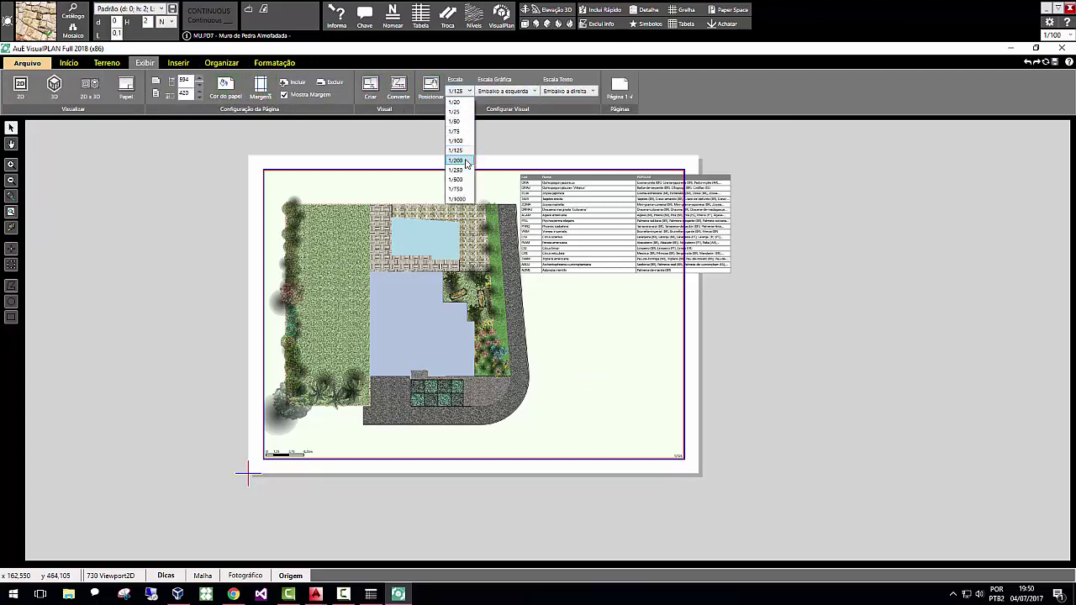
{"action": "left_click", "coordinate": [460, 168]}
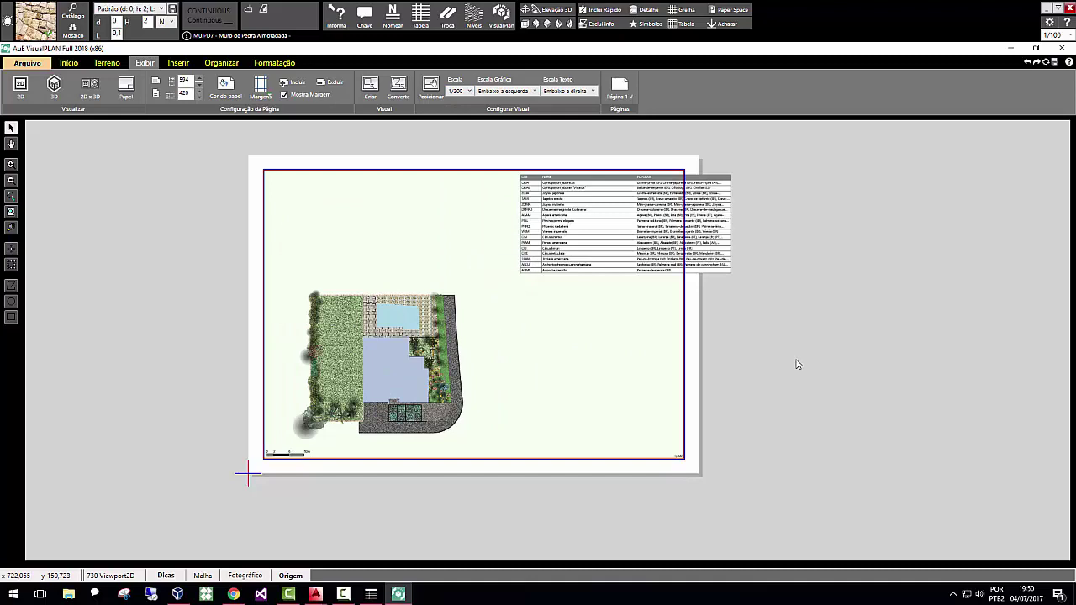
{"action": "left_click", "coordinate": [431, 86]}
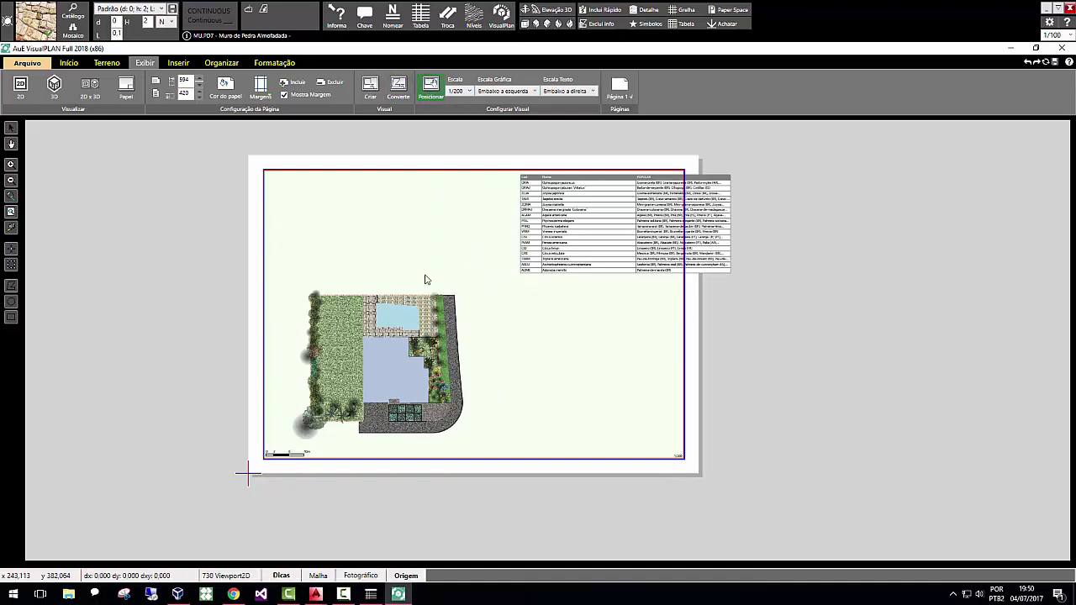
{"action": "left_click_drag", "start_coordinate": [409, 283], "coordinate": [392, 212]}
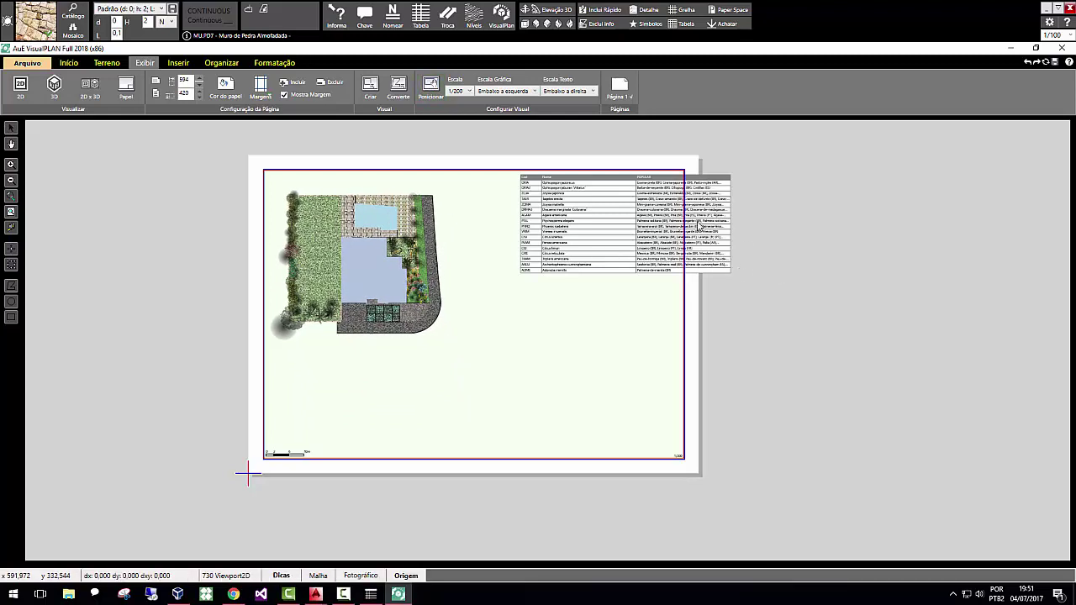
{"action": "left_click", "coordinate": [11, 128]}
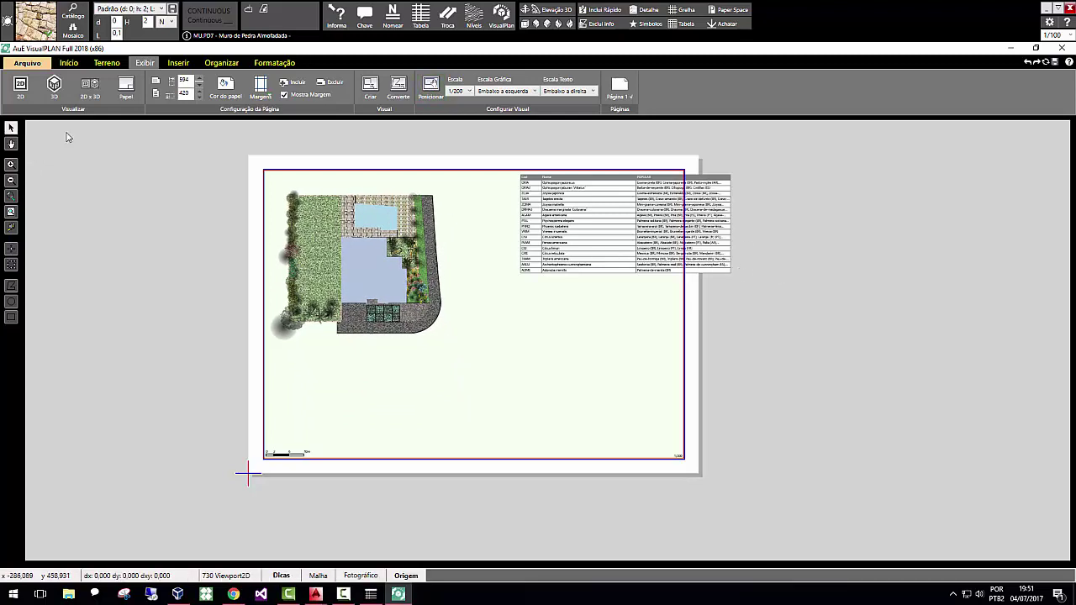
Move the plant legend inside the page margins beside the plan and insert a second legend directly below it.
{"action": "left_click", "coordinate": [719, 228]}
{"action": "left_click_drag", "start_coordinate": [693, 228], "coordinate": [655, 250]}
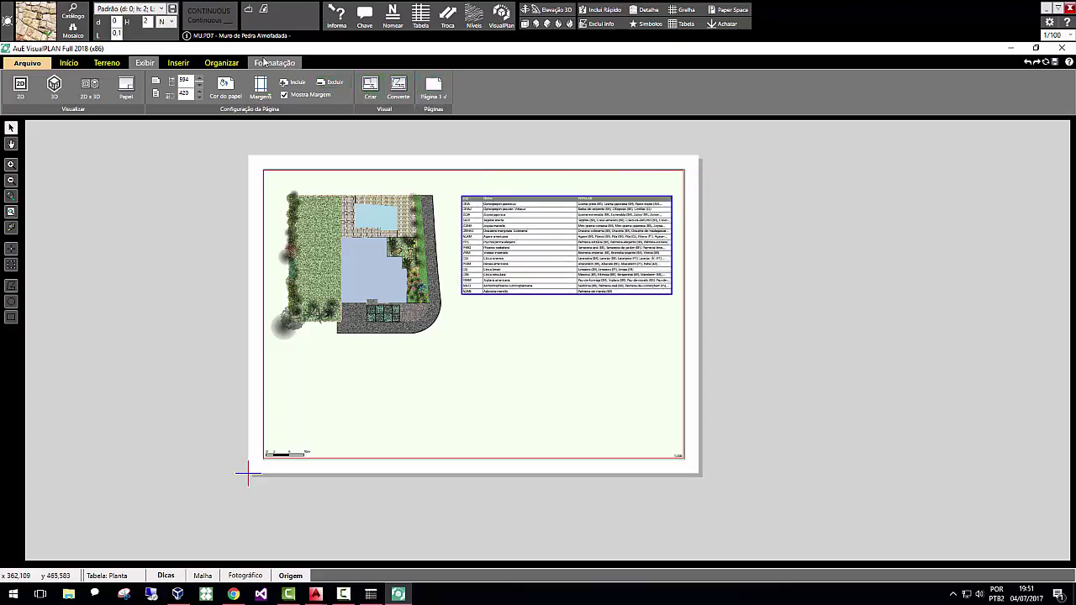
{"action": "left_click", "coordinate": [174, 64]}
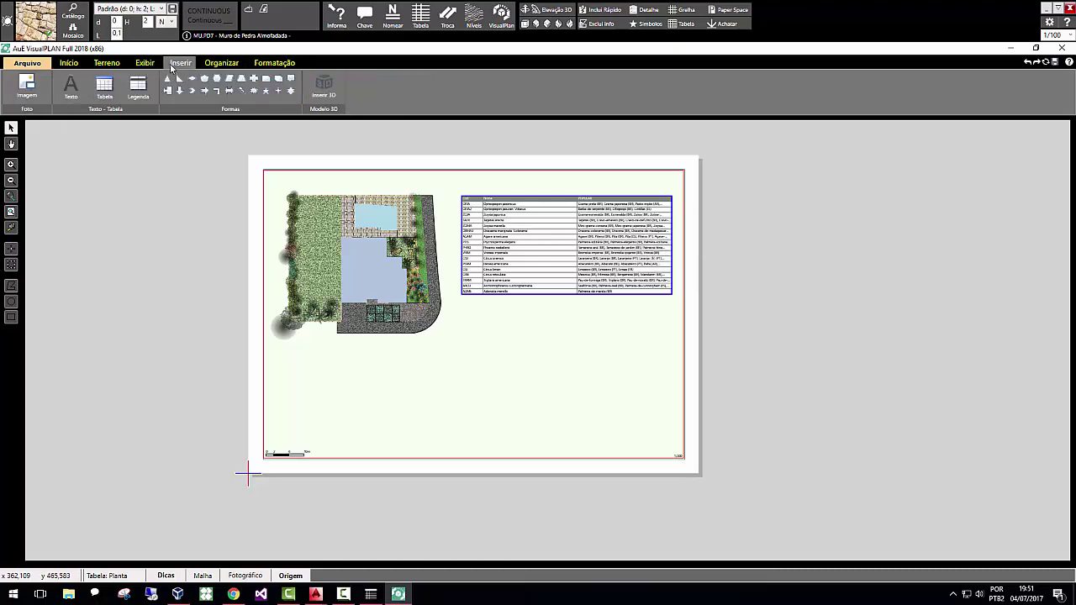
{"action": "left_click", "coordinate": [138, 99]}
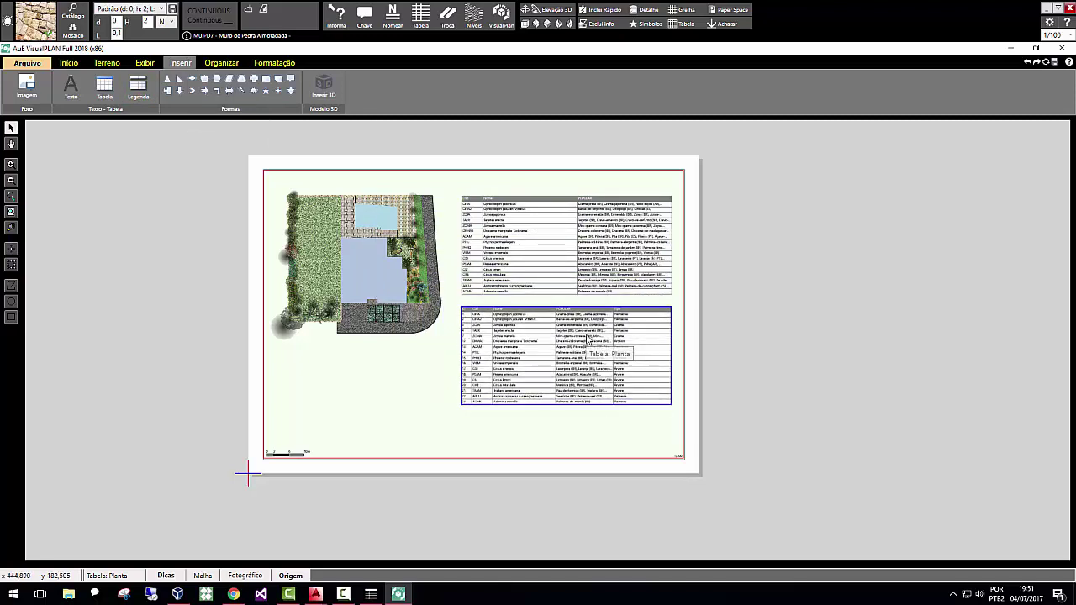
{"action": "left_click", "coordinate": [589, 339]}
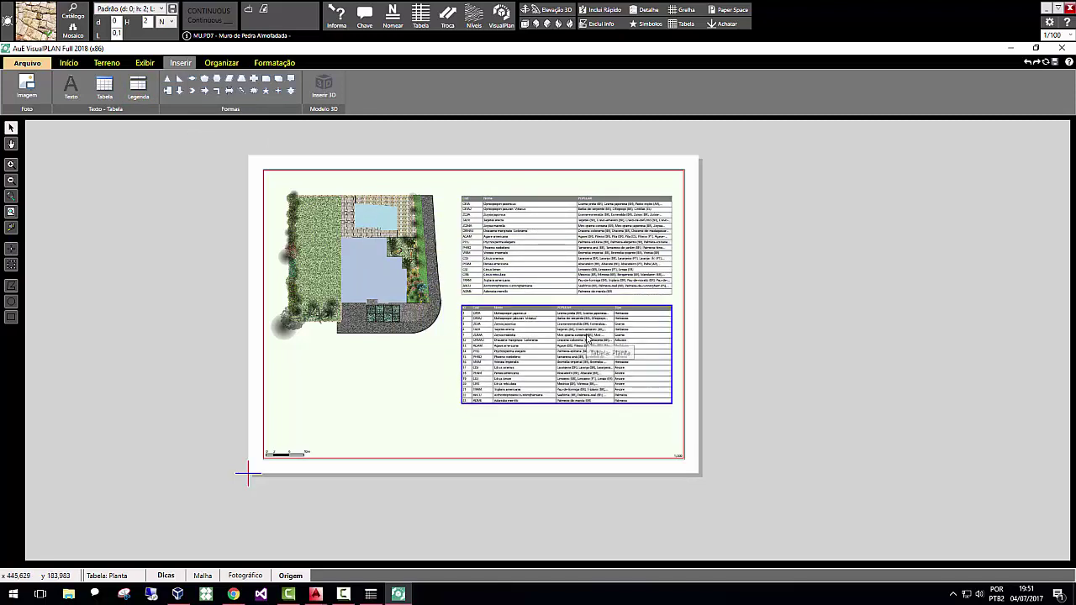
Change the second legend's content to Pisos.
{"action": "left_click", "coordinate": [274, 64]}
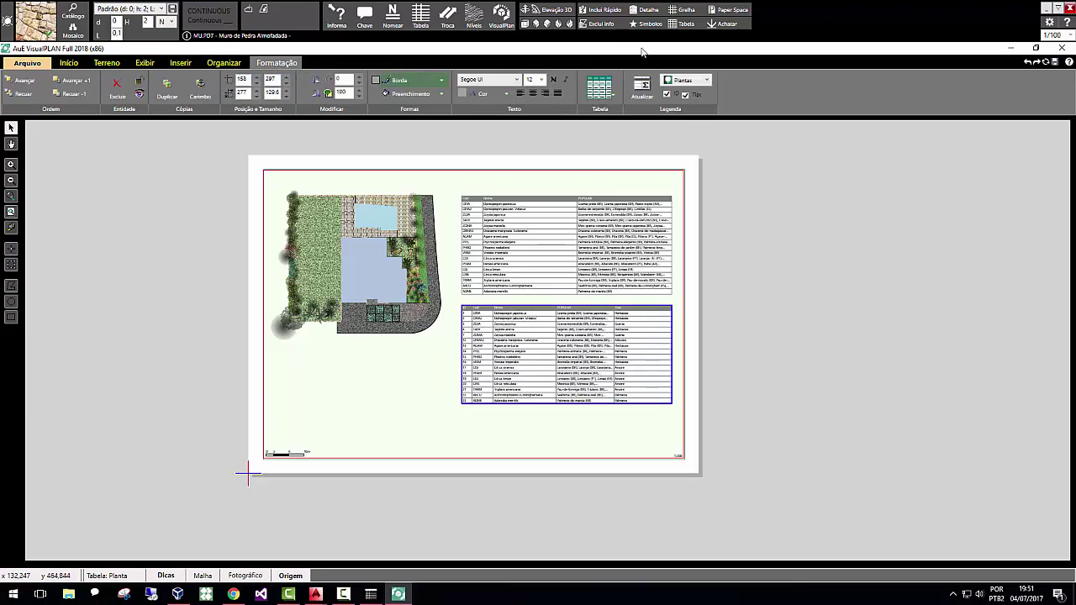
{"action": "left_click", "coordinate": [694, 82]}
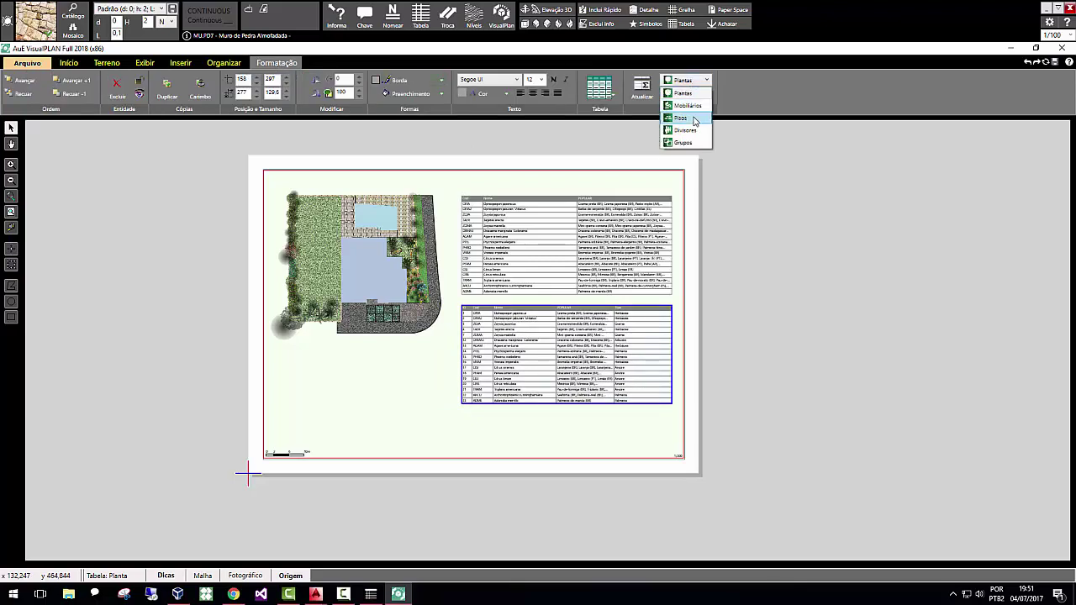
{"action": "left_click", "coordinate": [694, 118]}
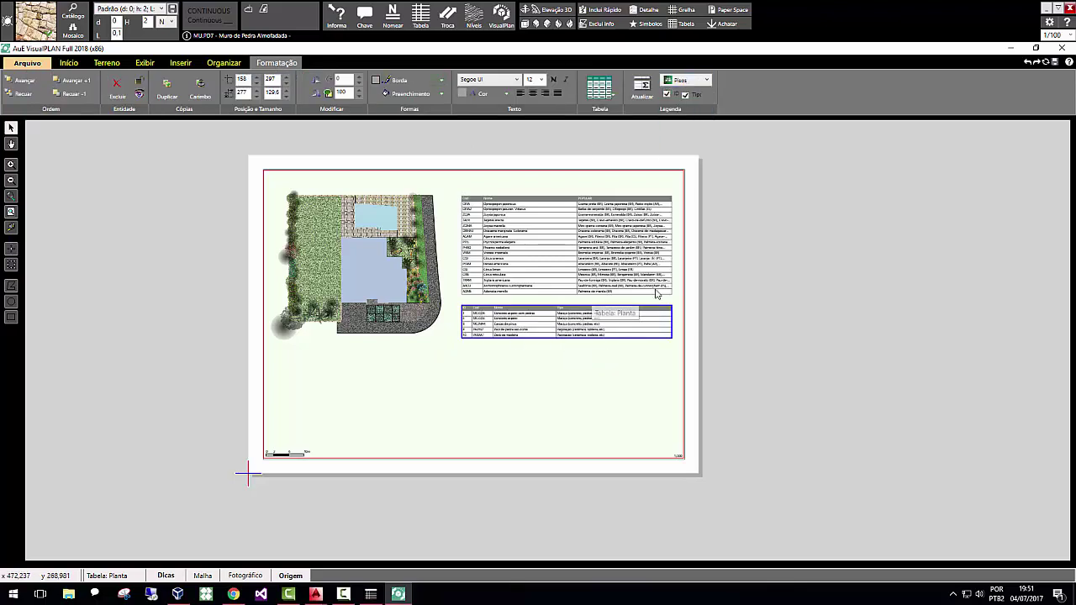
{"action": "left_click", "coordinate": [755, 343]}
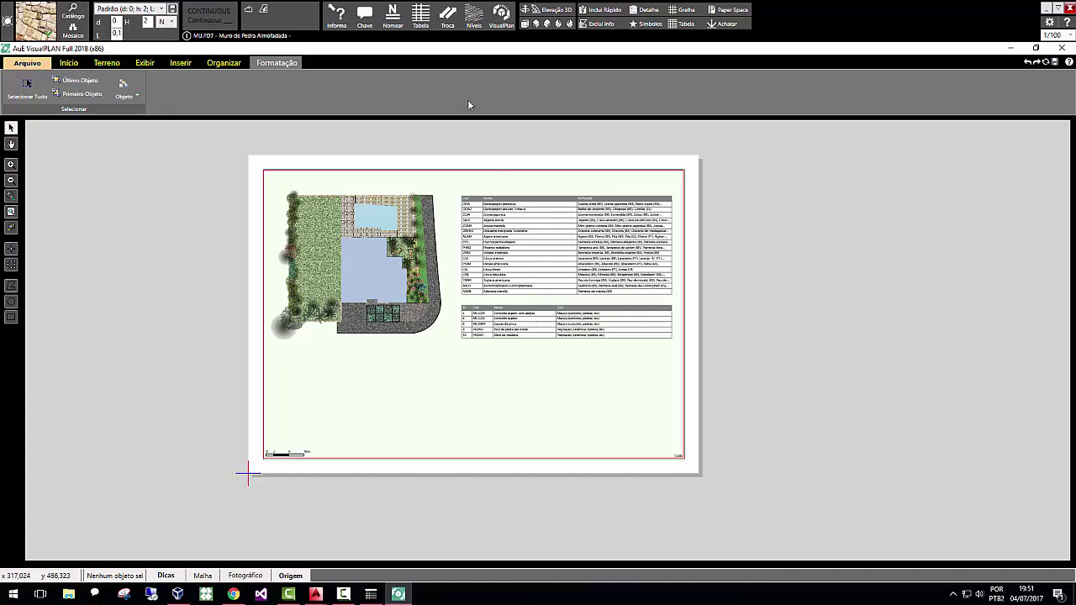
Insert a third legend and place it below the plan, within the page margins.
{"action": "left_click", "coordinate": [180, 62]}
{"action": "left_click", "coordinate": [137, 88]}
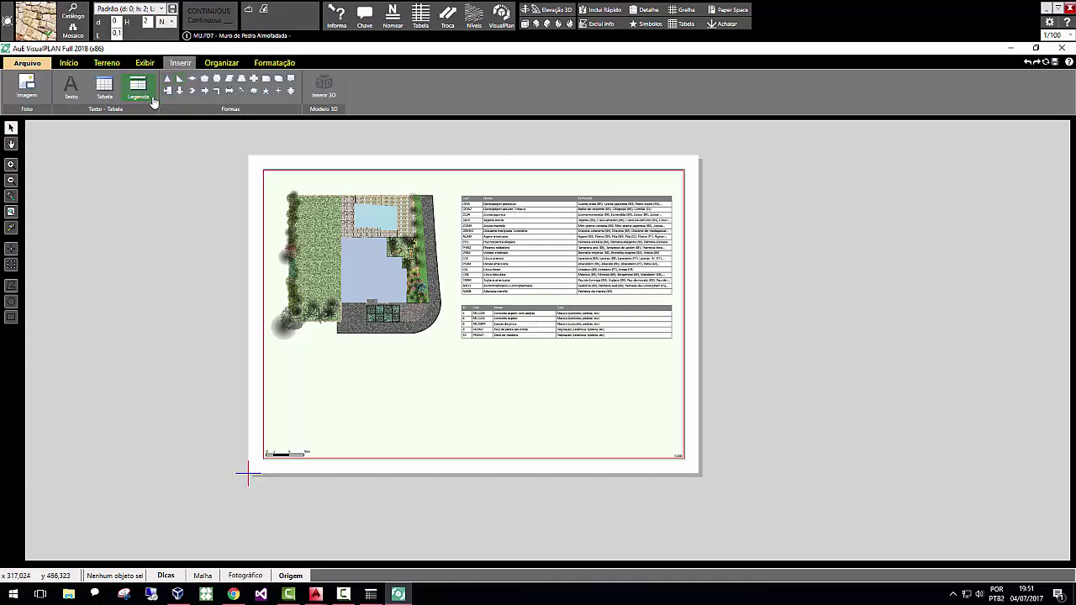
{"action": "left_click", "coordinate": [612, 232]}
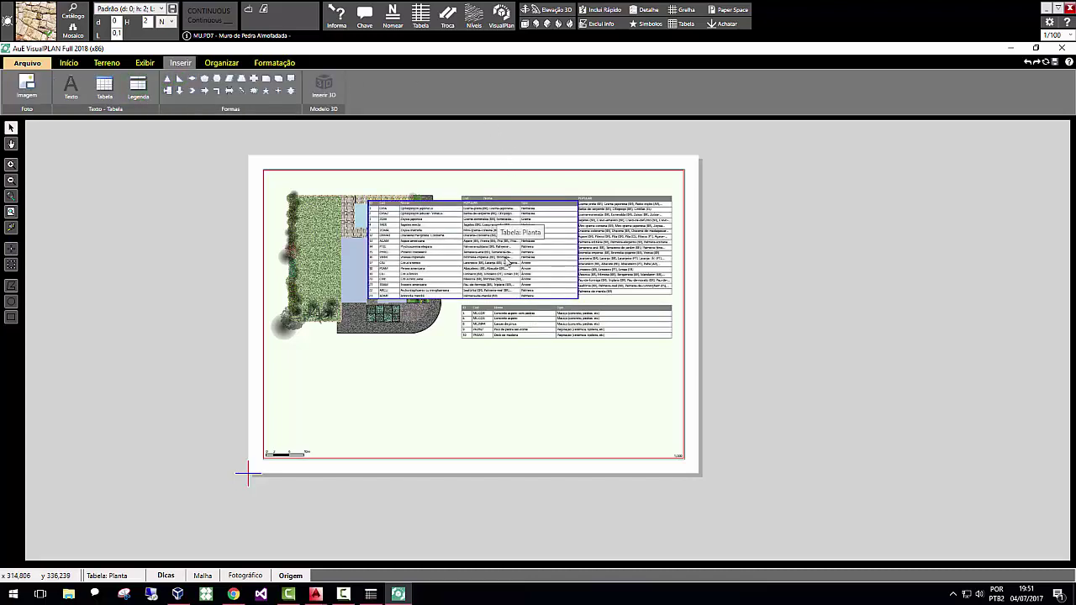
{"action": "left_click_drag", "start_coordinate": [511, 262], "coordinate": [392, 371]}
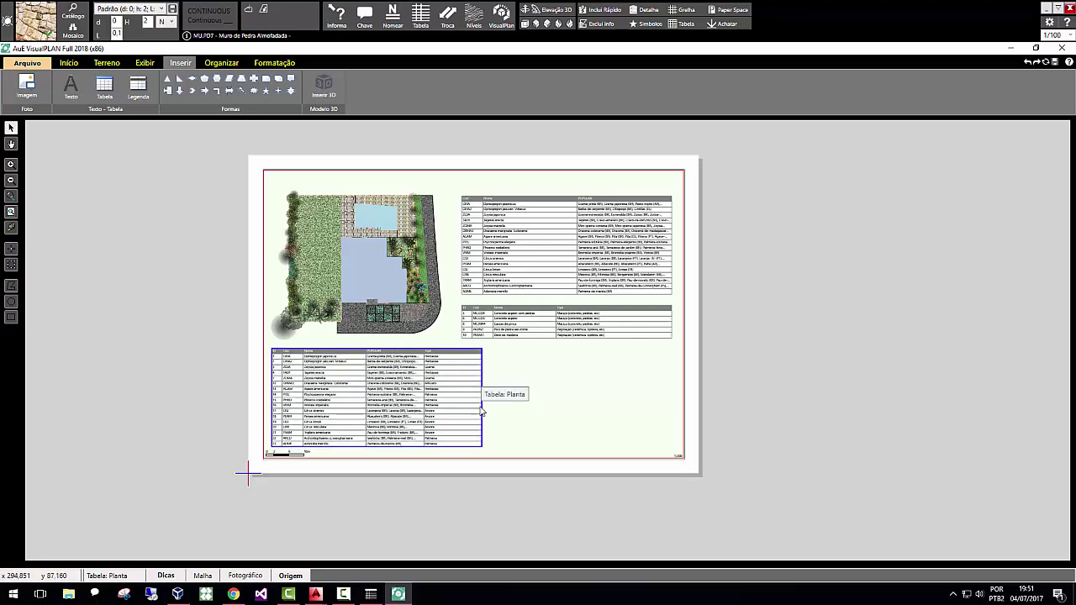
Change the third legend's content to Mobiliários and move it directly below the Pisos legend, aligned with the legend column.
{"action": "left_click", "coordinate": [275, 62]}
{"action": "left_click", "coordinate": [678, 81]}
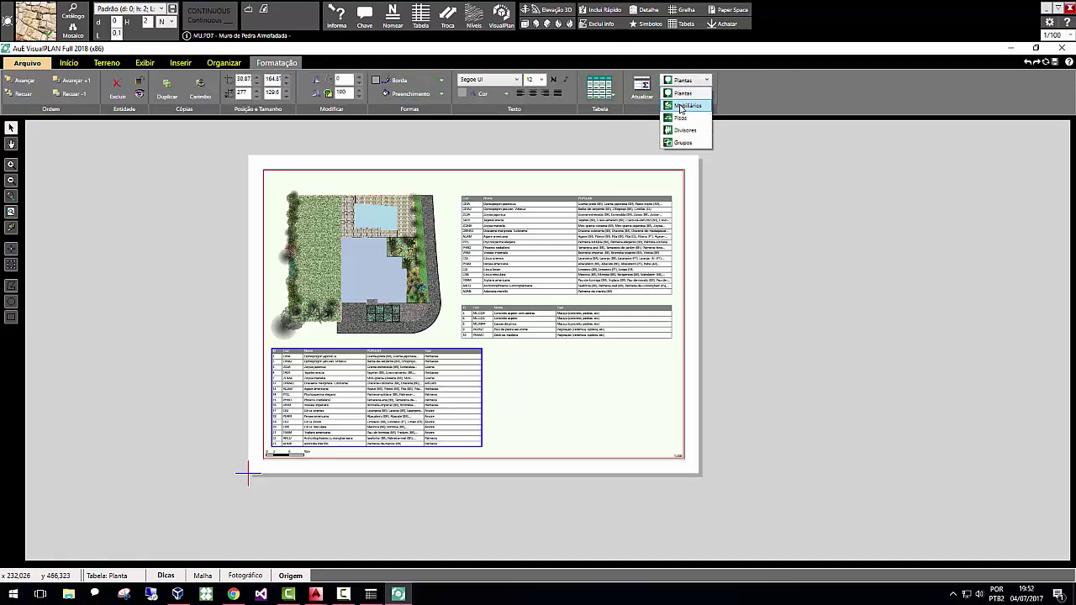
{"action": "left_click", "coordinate": [687, 106]}
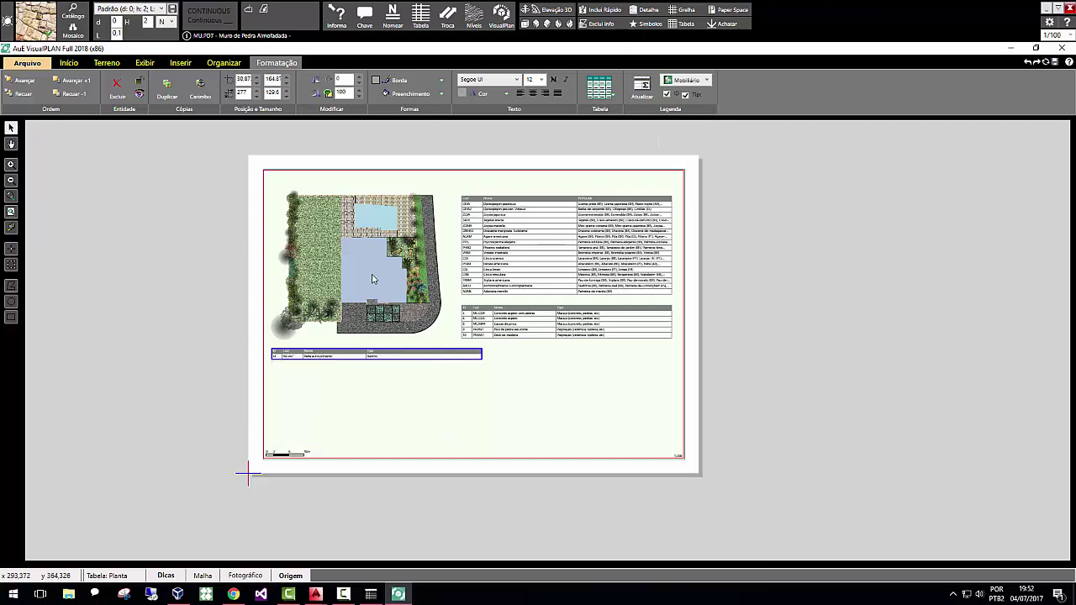
{"action": "left_click_drag", "start_coordinate": [438, 356], "coordinate": [597, 358]}
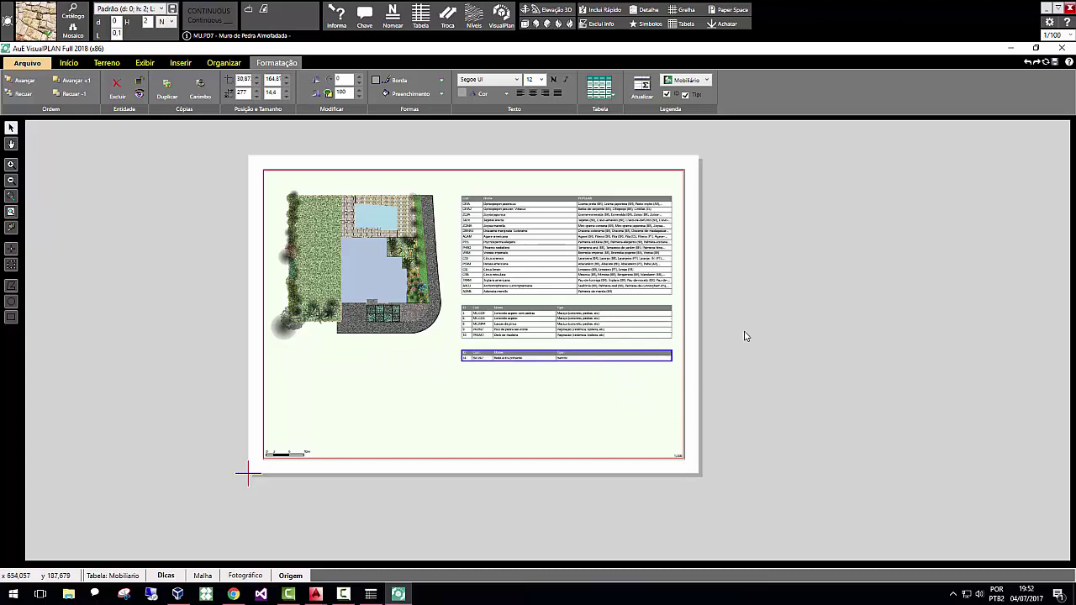
Insert a fourth legend, set its content to Divisores and place it directly below the Mobiliários legend.
{"action": "left_click", "coordinate": [180, 63]}
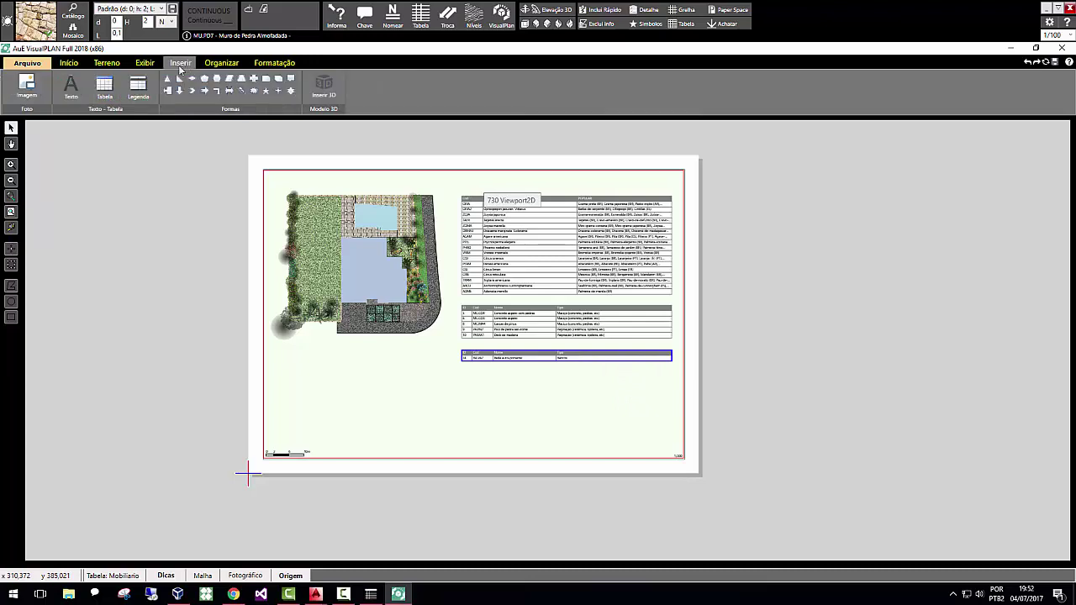
{"action": "left_click", "coordinate": [136, 91]}
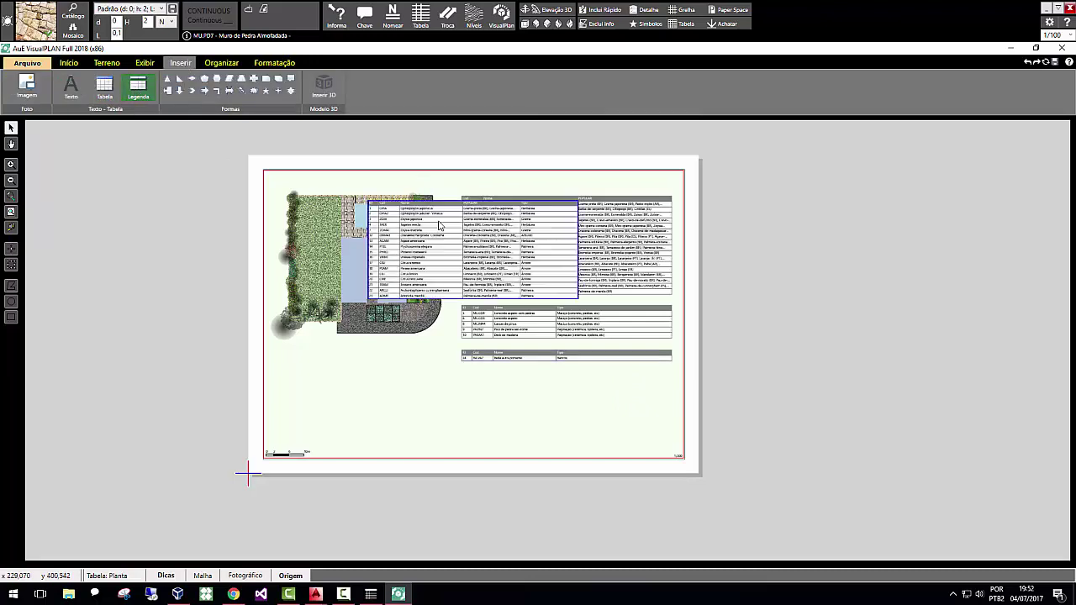
{"action": "left_click", "coordinate": [522, 236]}
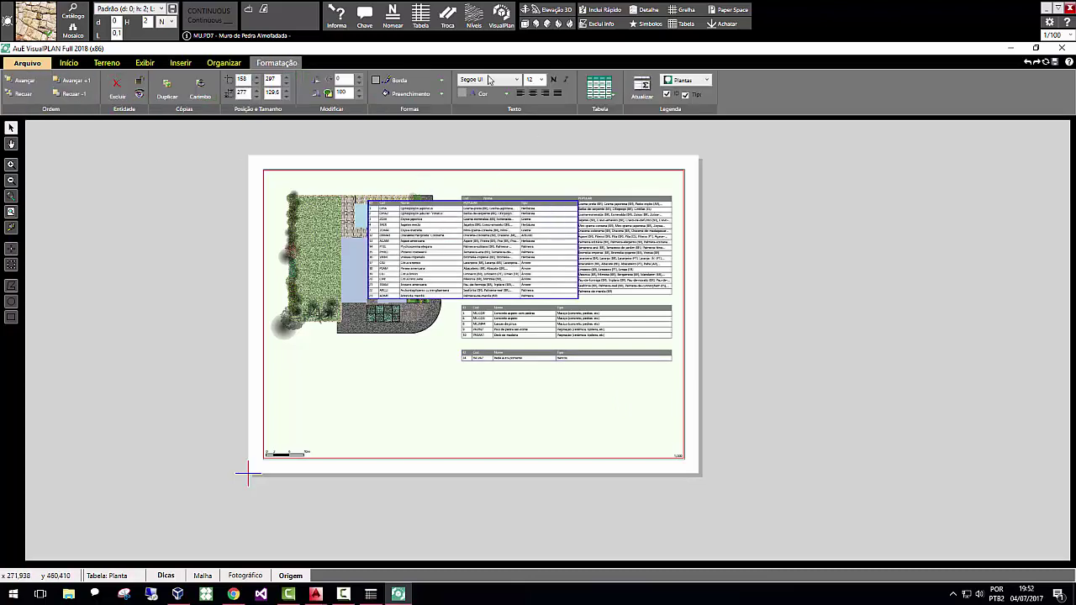
{"action": "left_click", "coordinate": [700, 84]}
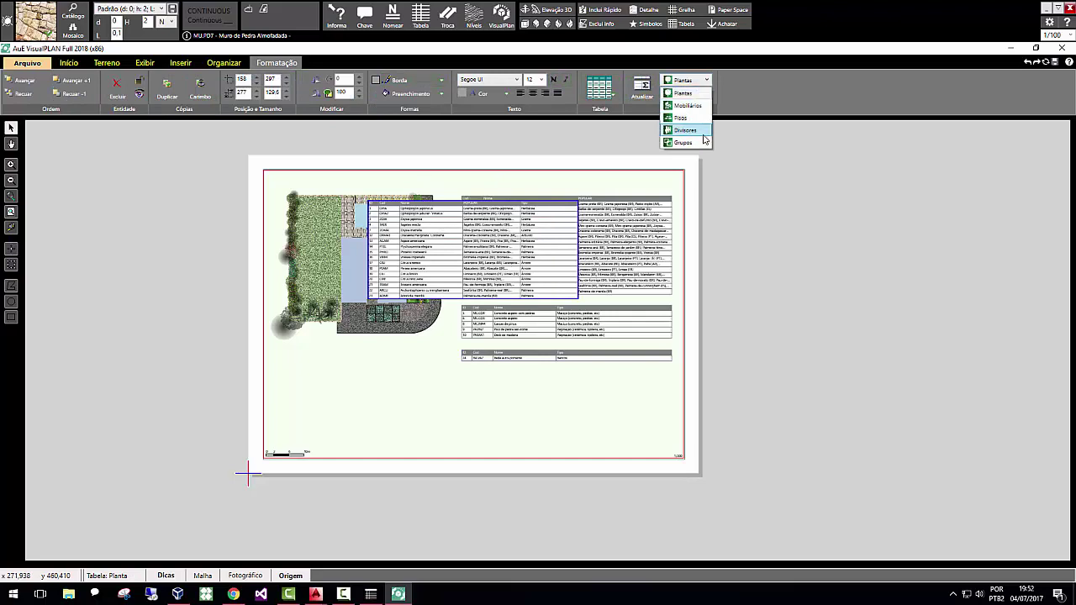
{"action": "left_click", "coordinate": [685, 131]}
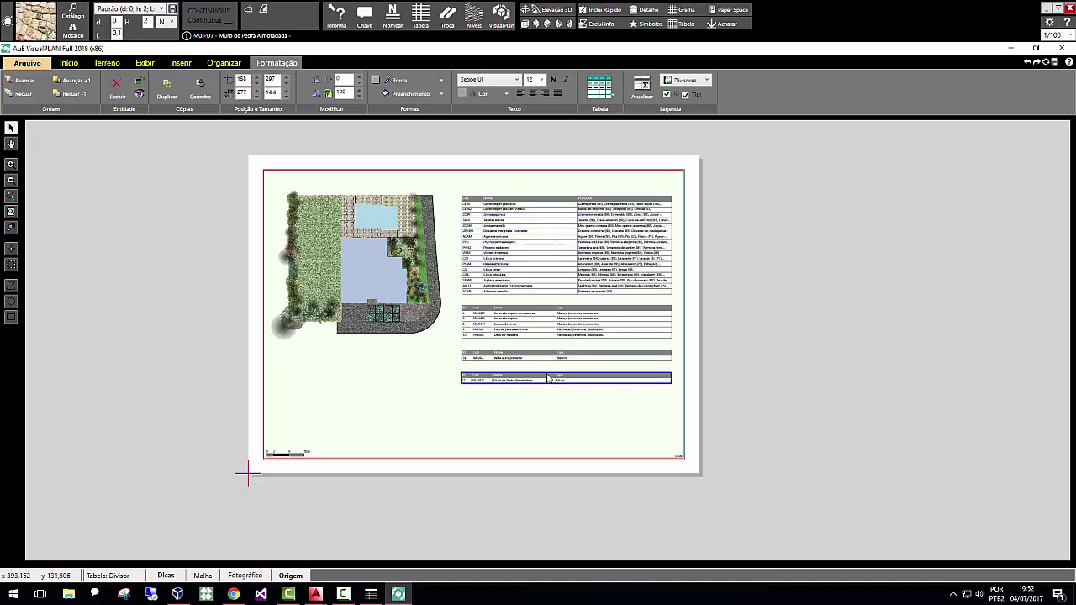
{"action": "left_click", "coordinate": [548, 378]}
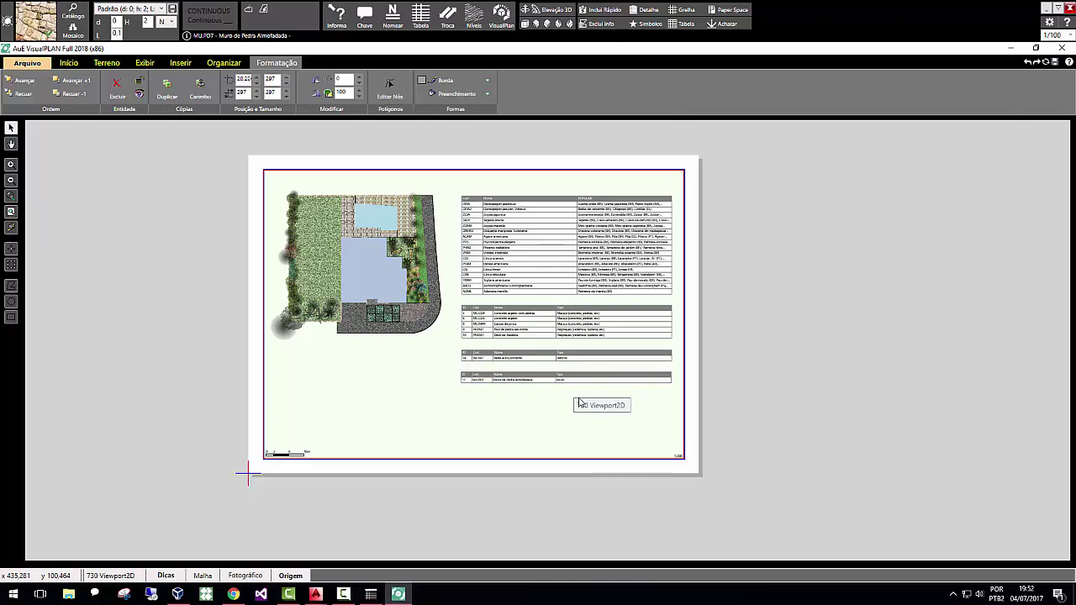
{"action": "left_click", "coordinate": [726, 382]}
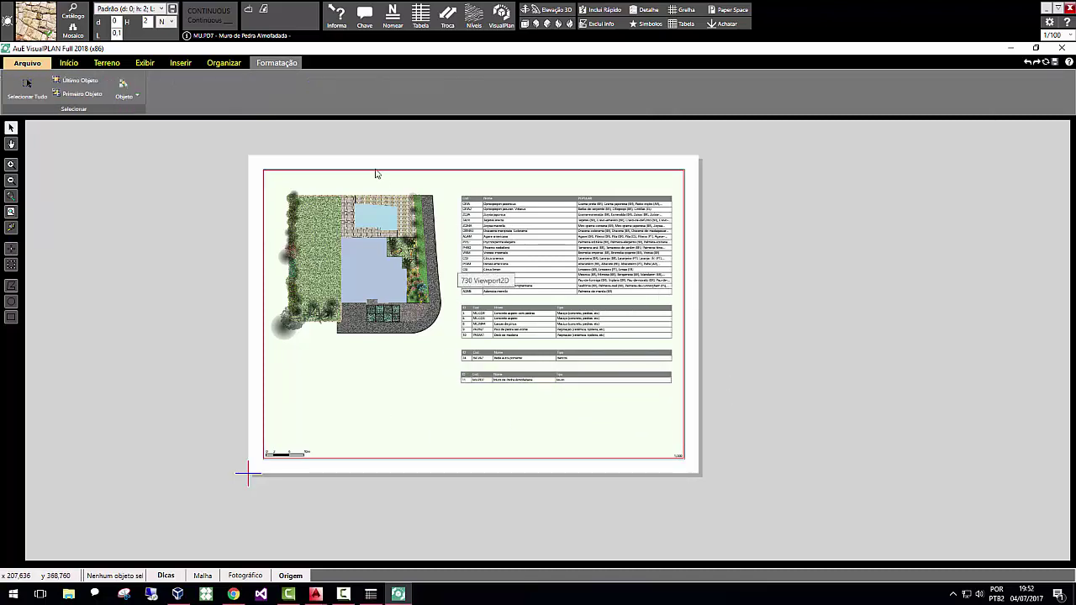
Check the plan and legends up close, and turn off the display of the page margin.
{"action": "scroll", "coordinate": [370, 221], "scroll_direction": "up", "scroll_amount": 1}
{"action": "scroll", "coordinate": [371, 221], "scroll_direction": "up", "scroll_amount": 4}
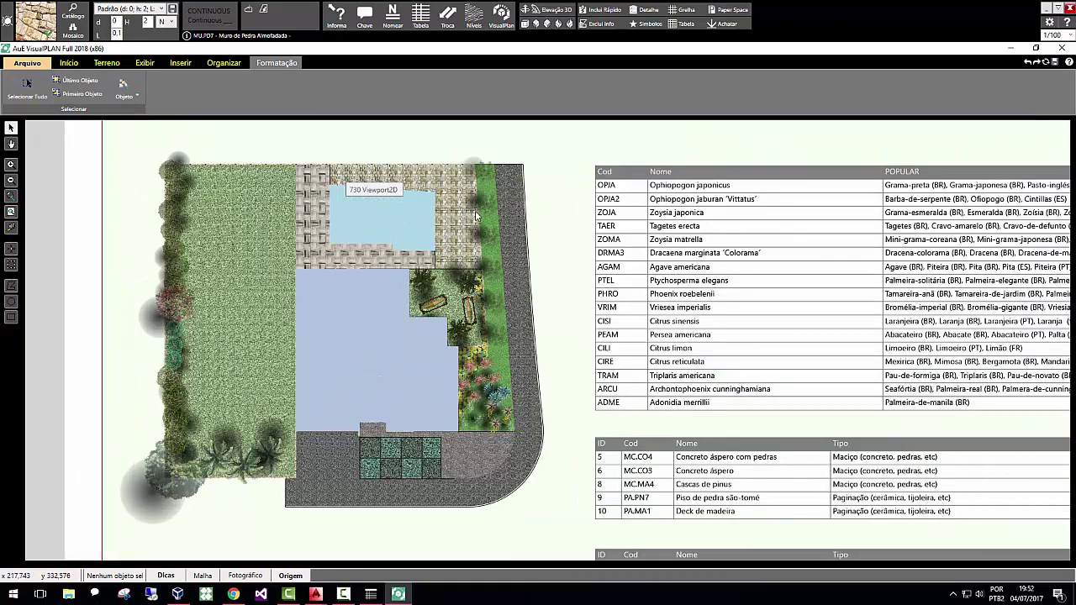
{"action": "scroll", "coordinate": [438, 296], "scroll_direction": "down", "scroll_amount": 1}
{"action": "scroll", "coordinate": [442, 295], "scroll_direction": "down", "scroll_amount": 3}
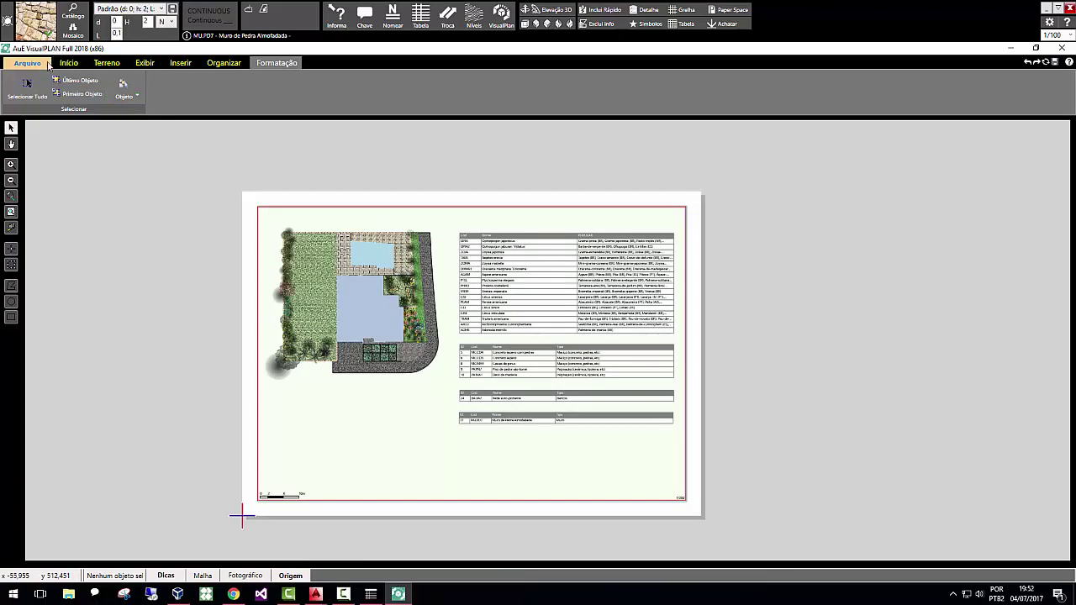
{"action": "left_click", "coordinate": [145, 63]}
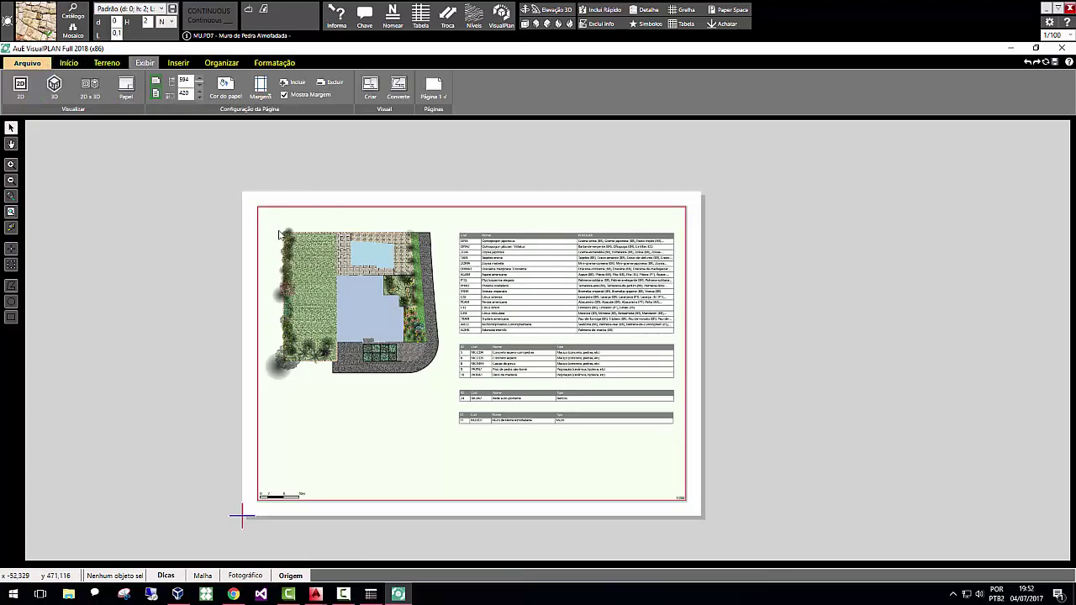
{"action": "left_click", "coordinate": [283, 94]}
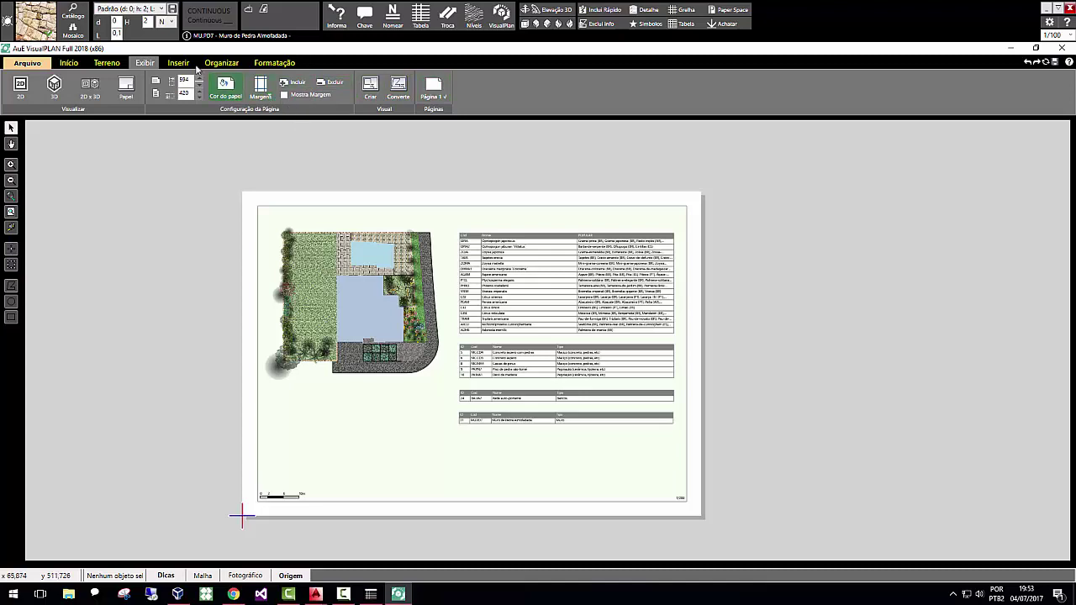
Export the page as a JPG image named Projeto 1 to the desktop, using Páginas as the content.
{"action": "left_click", "coordinate": [28, 64]}
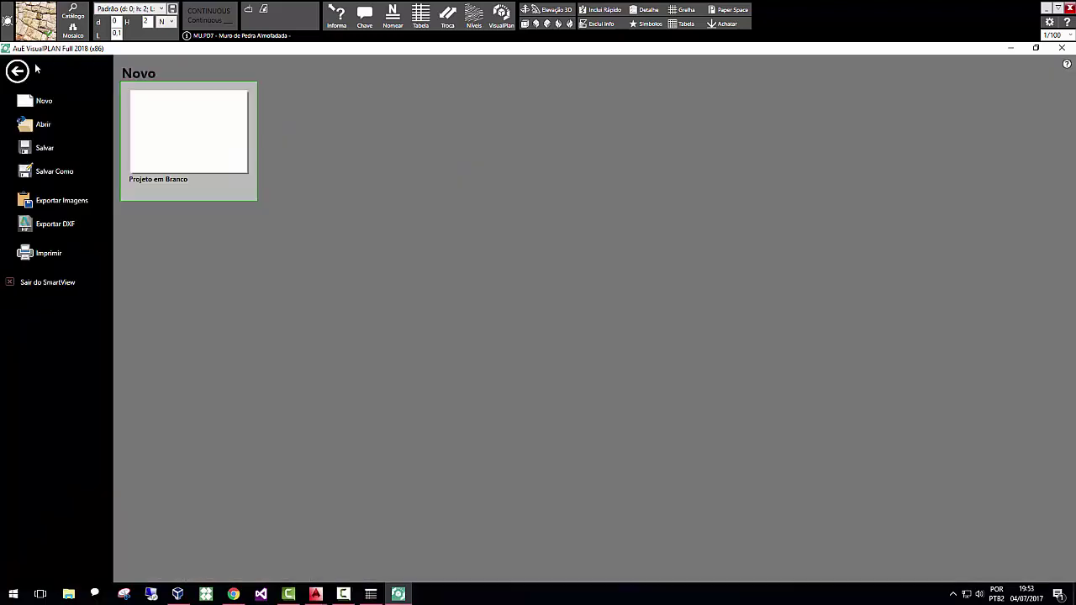
{"action": "left_click", "coordinate": [80, 205]}
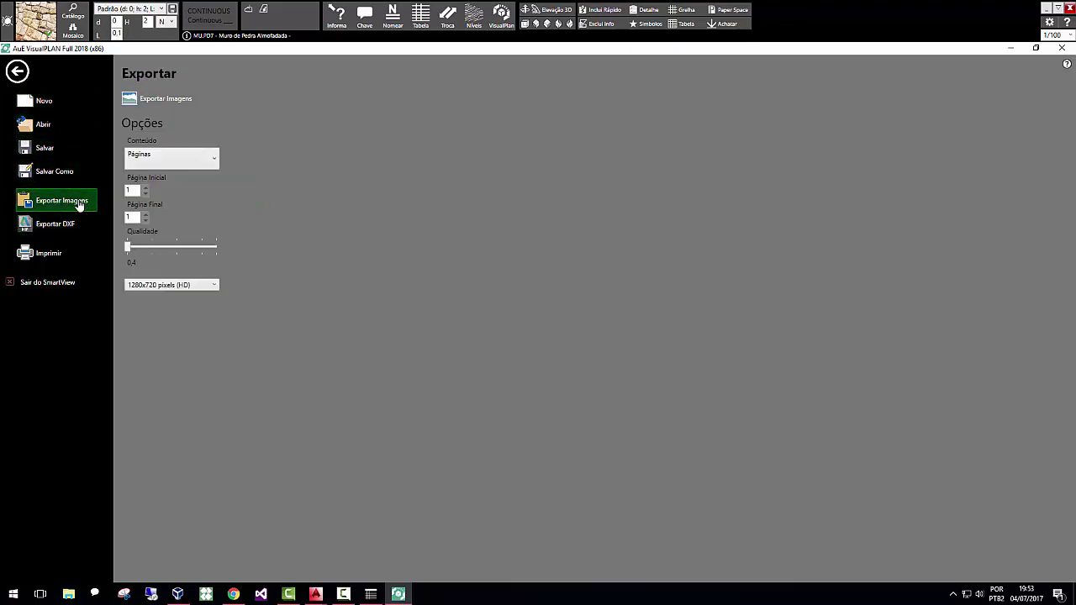
{"action": "left_click", "coordinate": [167, 159]}
{"action": "left_click", "coordinate": [166, 165]}
{"action": "left_click", "coordinate": [167, 104]}
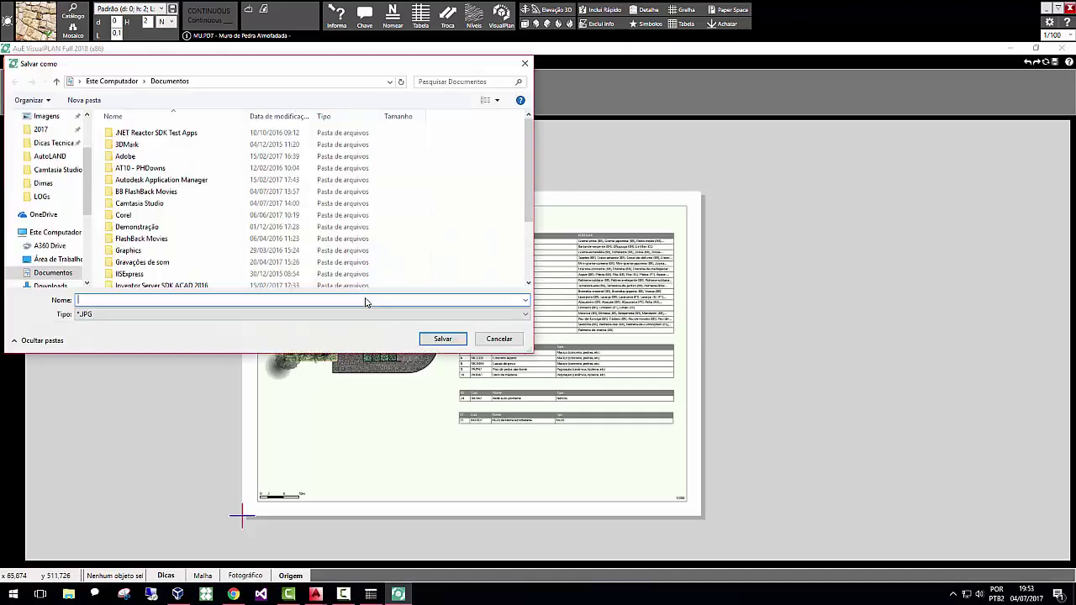
{"action": "left_click", "coordinate": [70, 262]}
{"action": "left_click", "coordinate": [126, 300]}
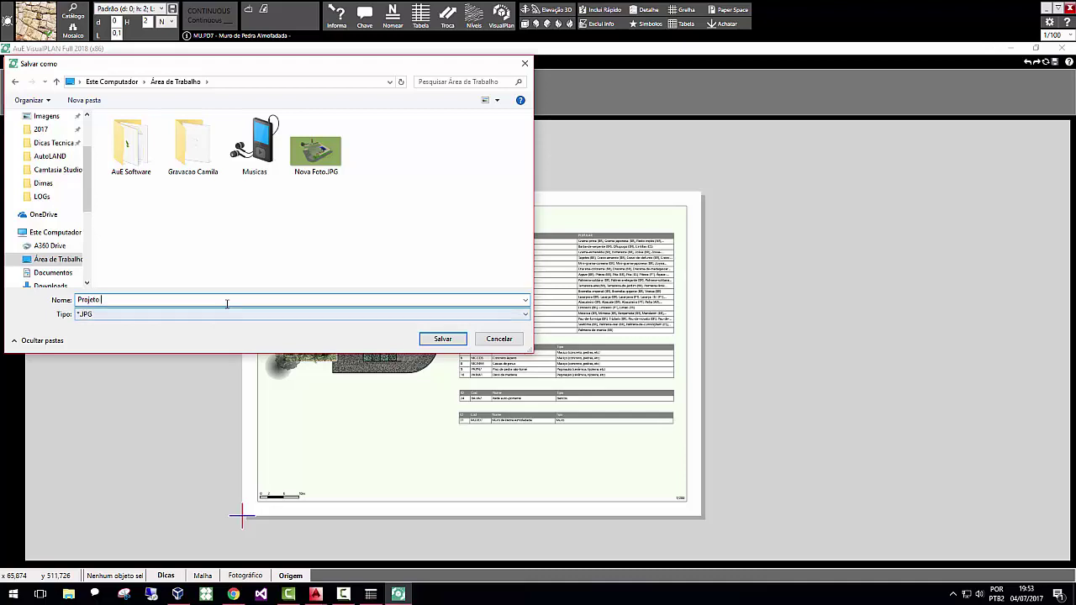
{"action": "type", "text": "1"}
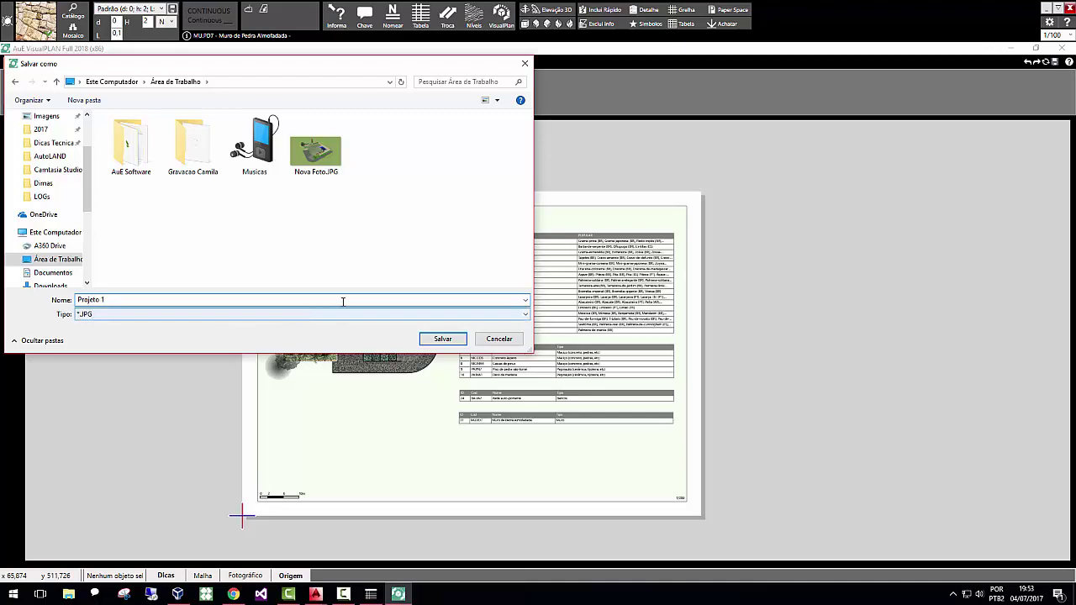
{"action": "left_click", "coordinate": [443, 339]}
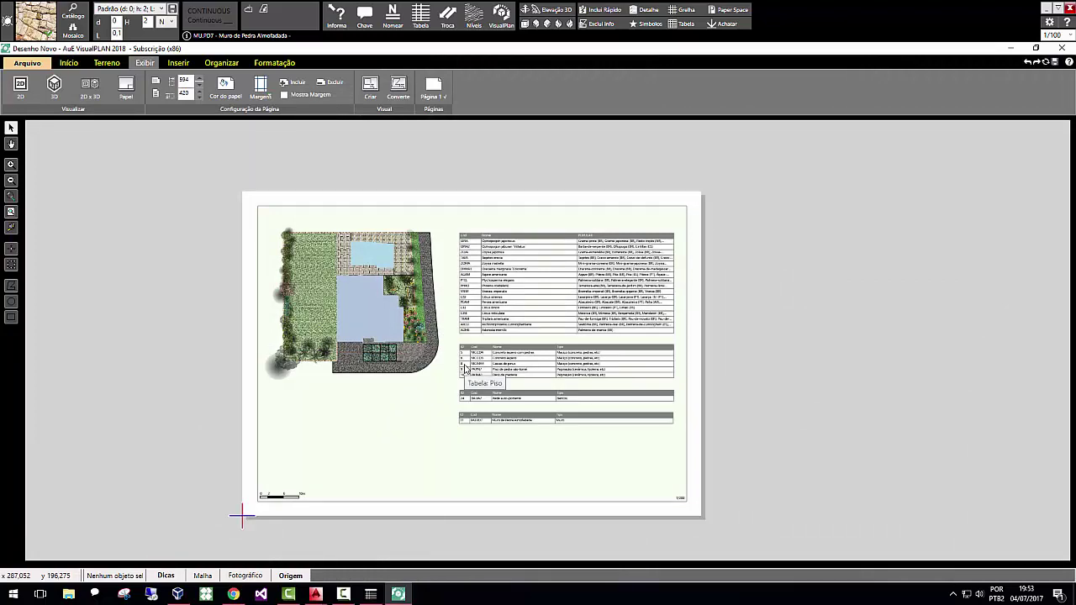
Minimize the open windows, view the exported Projeto 1.JPG from the desktop in Fotos, and close the viewer.
{"action": "left_click", "coordinate": [1011, 48]}
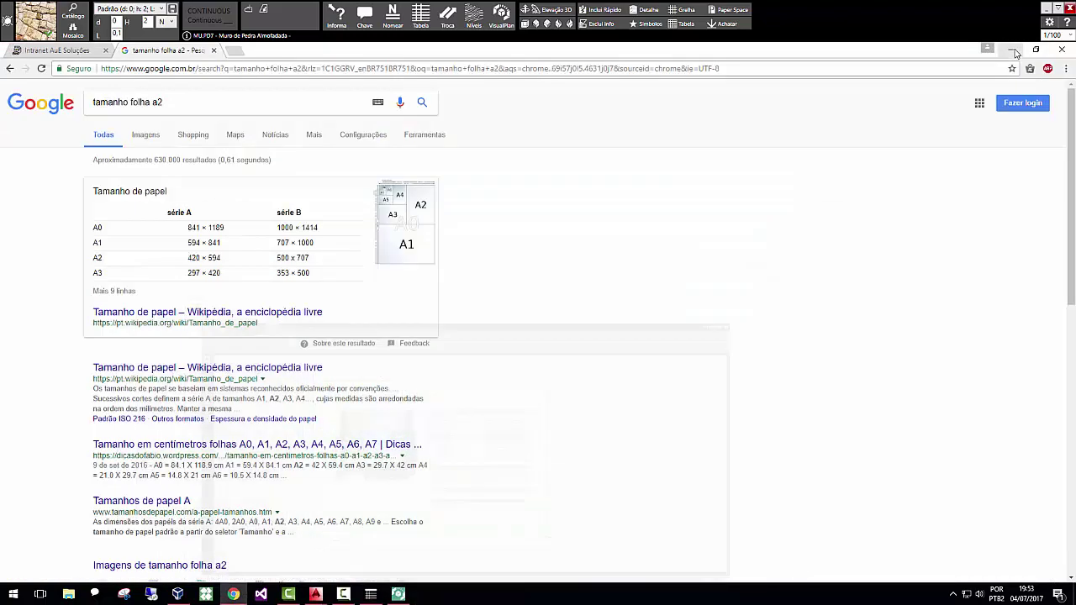
{"action": "left_click", "coordinate": [1015, 49]}
{"action": "left_click", "coordinate": [1012, 48]}
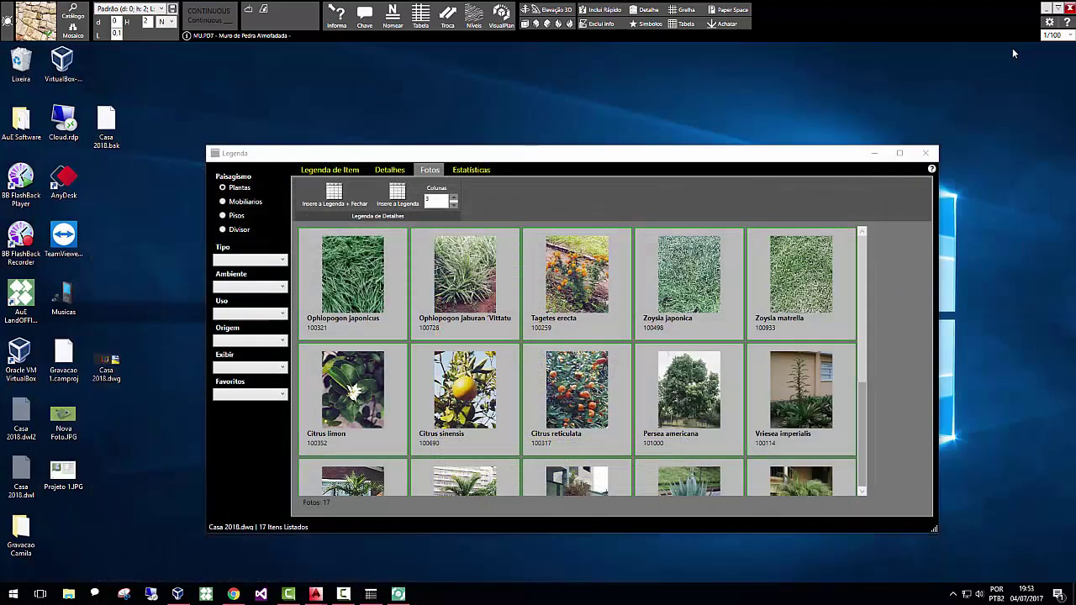
{"action": "left_click", "coordinate": [874, 153]}
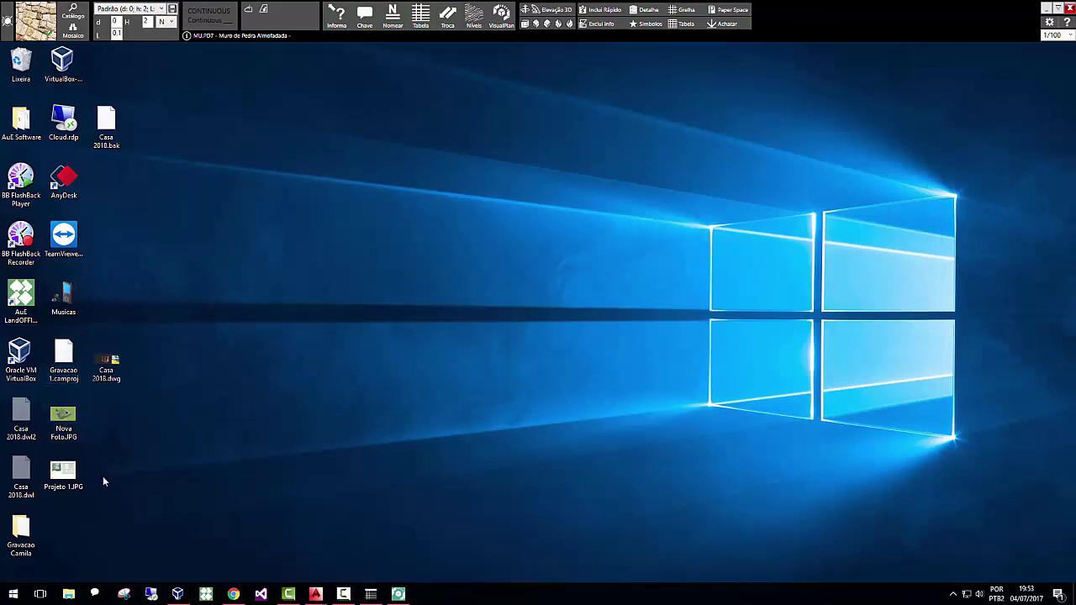
{"action": "right_click", "coordinate": [74, 475]}
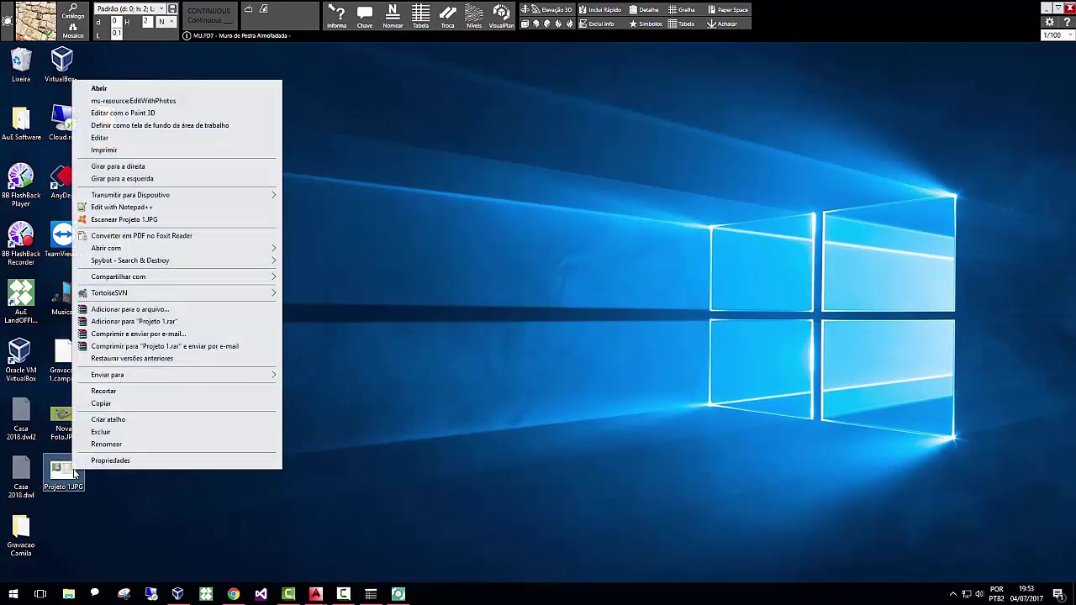
{"action": "mouse_move", "coordinate": [140, 251]}
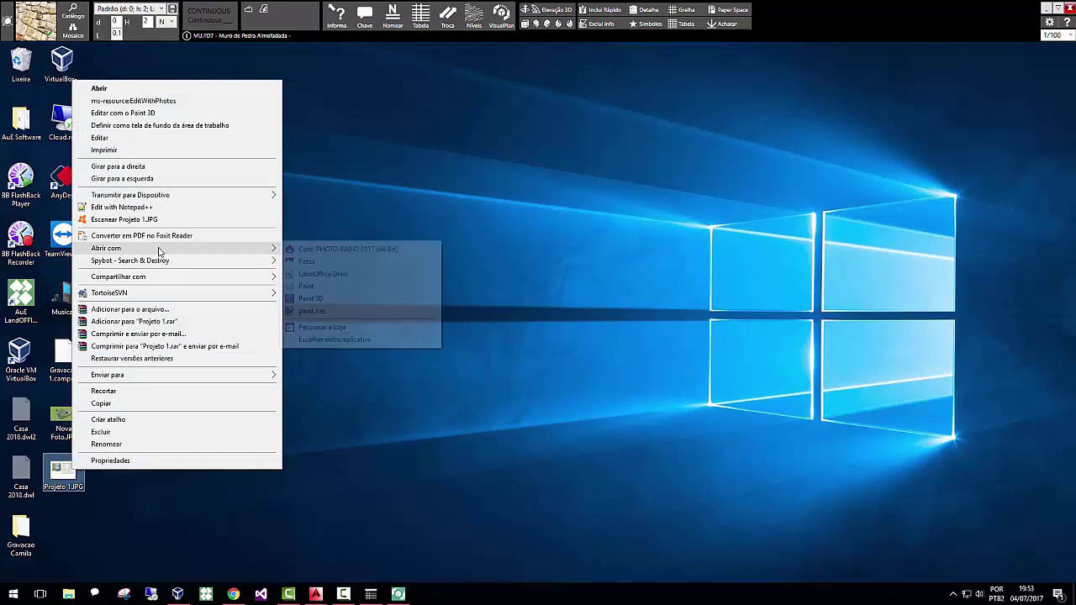
{"action": "left_click", "coordinate": [332, 260]}
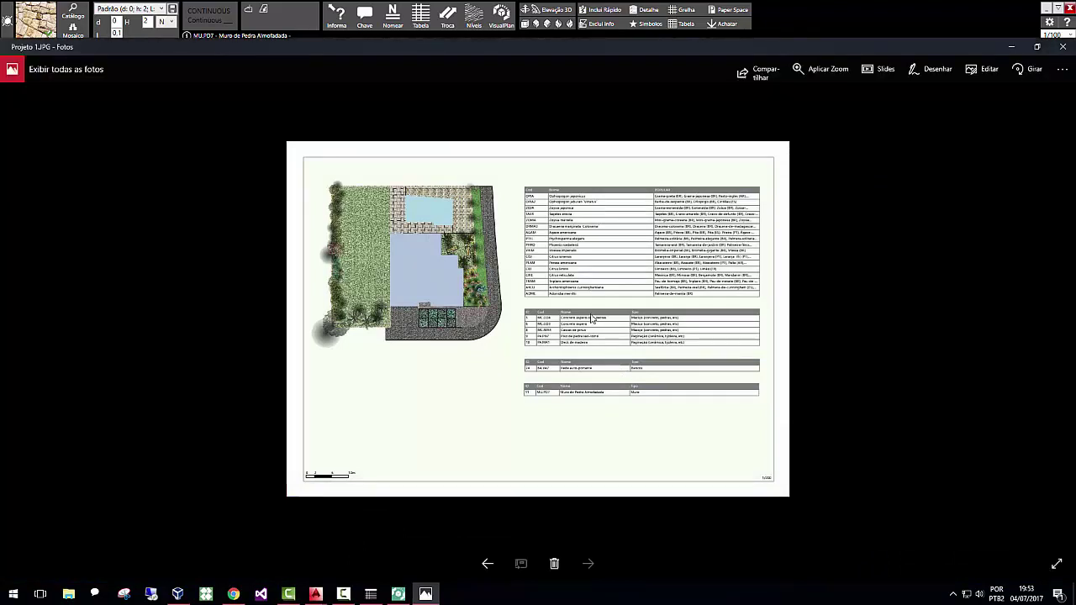
{"action": "left_click", "coordinate": [1063, 46]}
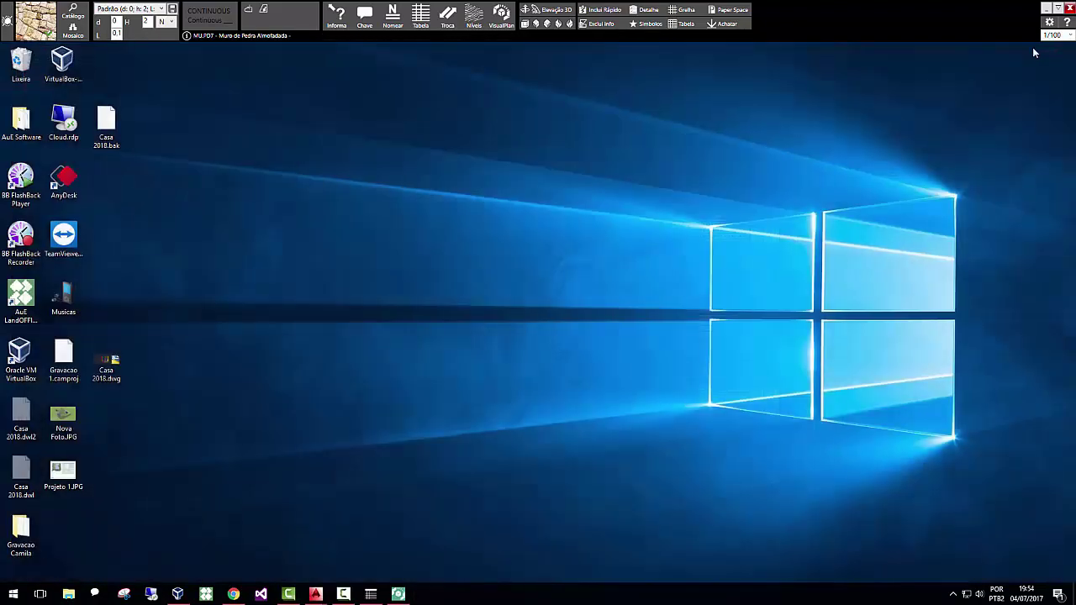
Switch back to AuE VisualPLAN and examine the content choices available for image export.
{"action": "left_click", "coordinate": [400, 593]}
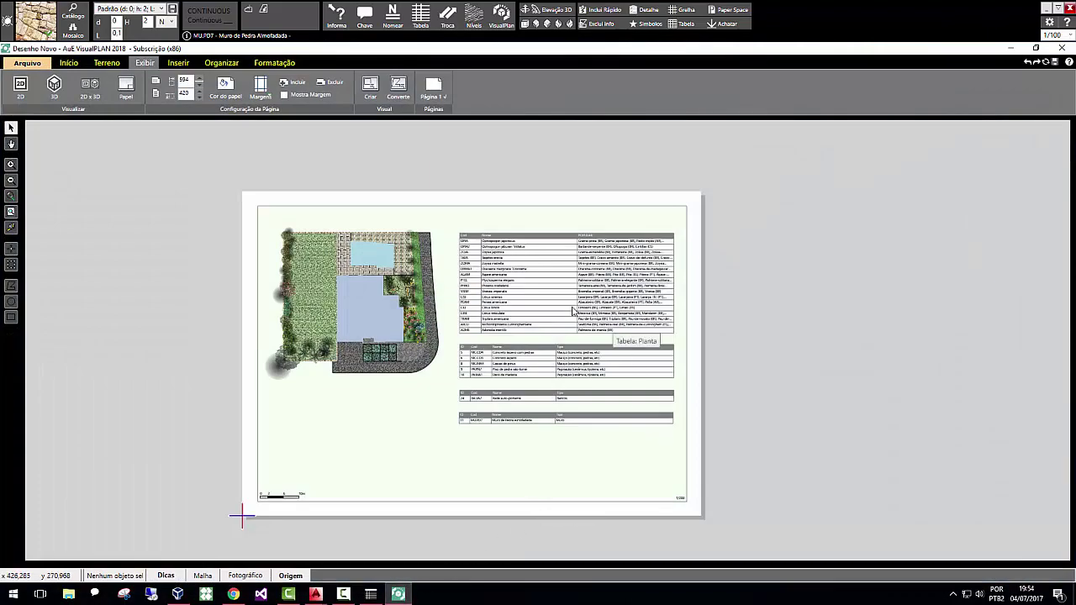
{"action": "left_click", "coordinate": [28, 64]}
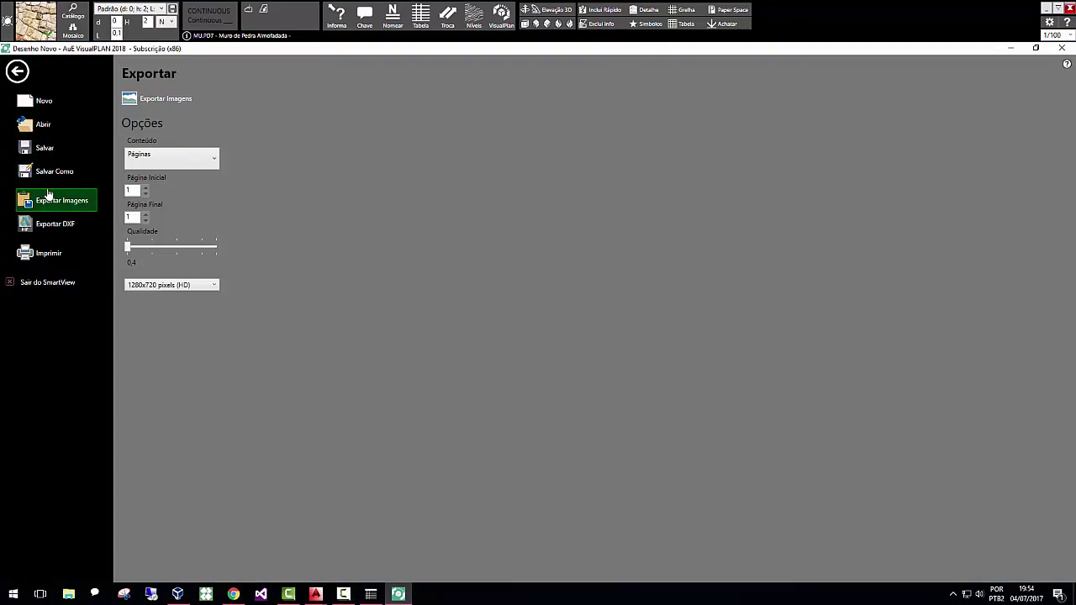
{"action": "left_click", "coordinate": [162, 159]}
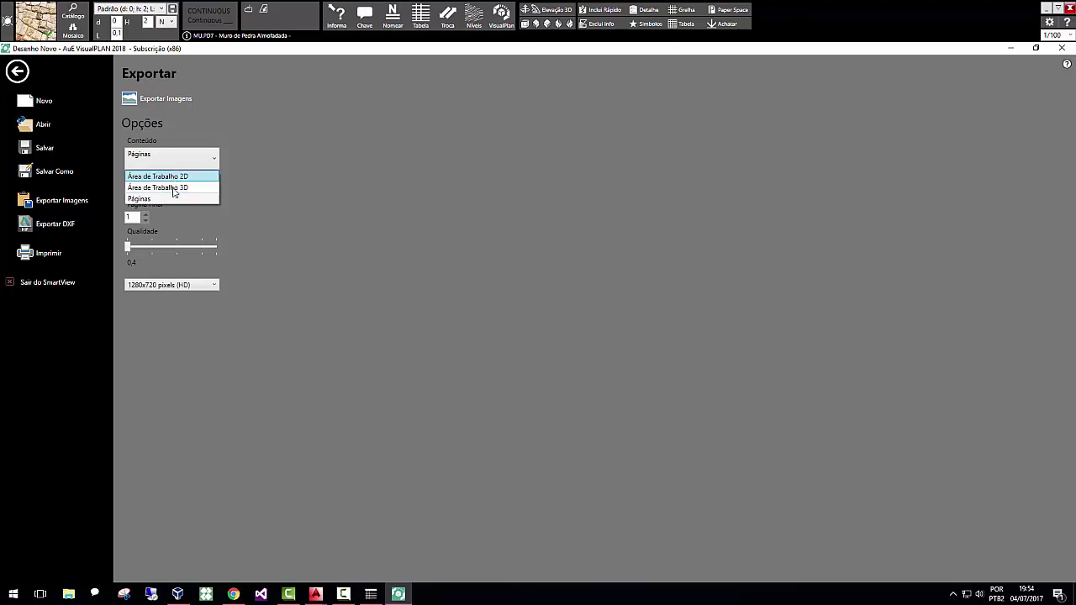
Save the project to the desktop as Projeto.LND.
{"action": "left_click", "coordinate": [67, 173]}
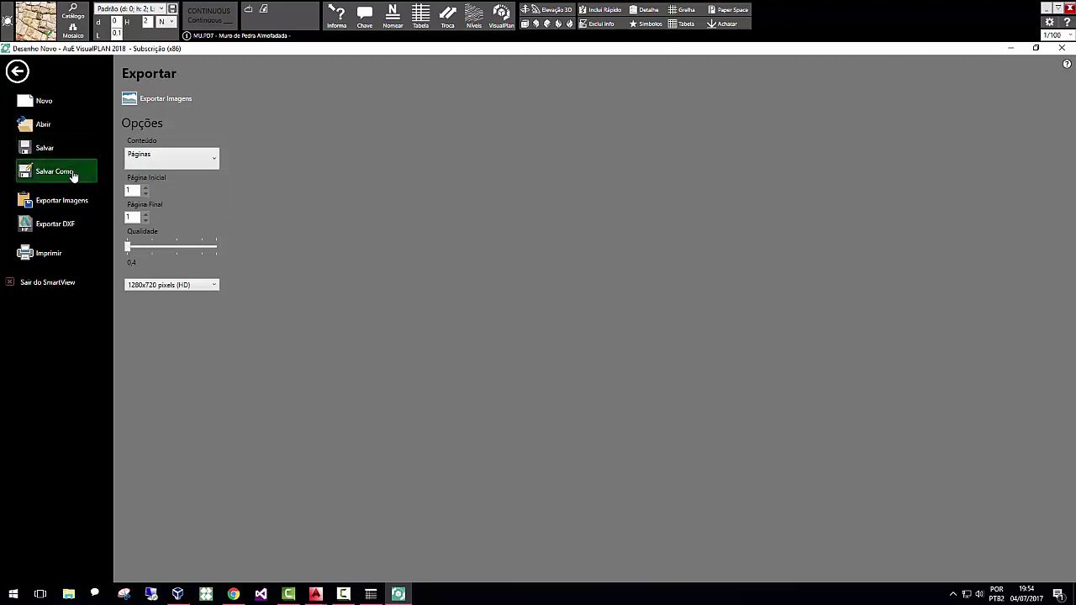
{"action": "left_click", "coordinate": [60, 149]}
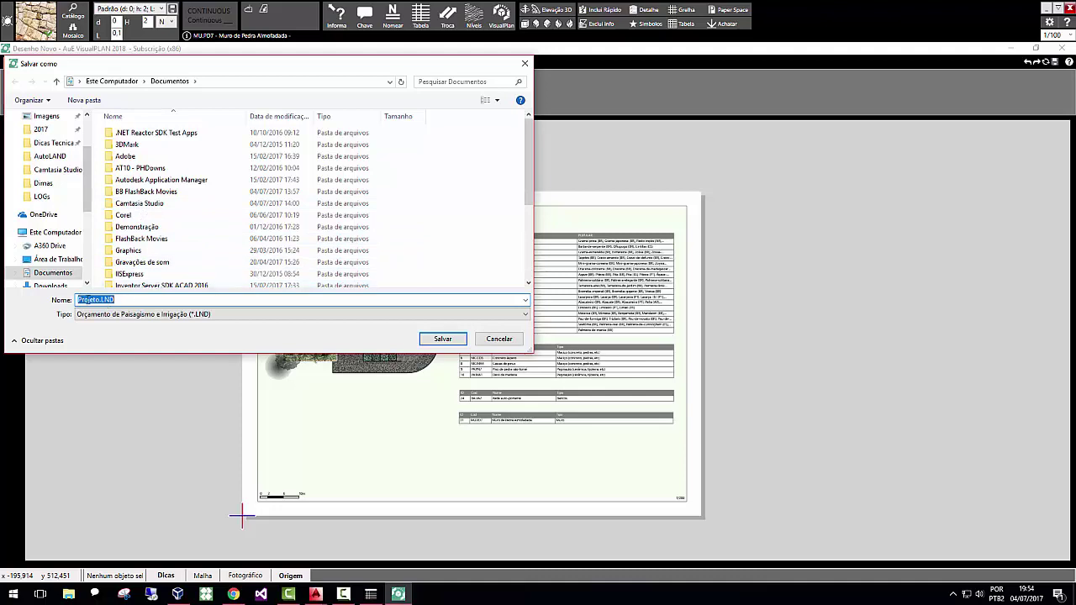
{"action": "scroll", "coordinate": [88, 176], "scroll_direction": "down", "scroll_amount": 2}
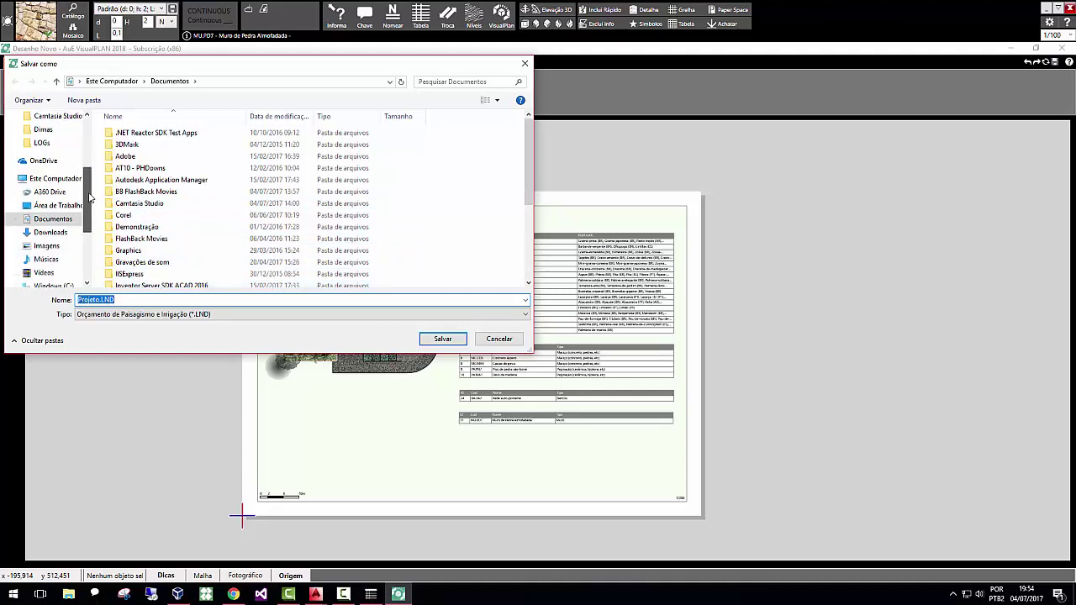
{"action": "left_click", "coordinate": [58, 205]}
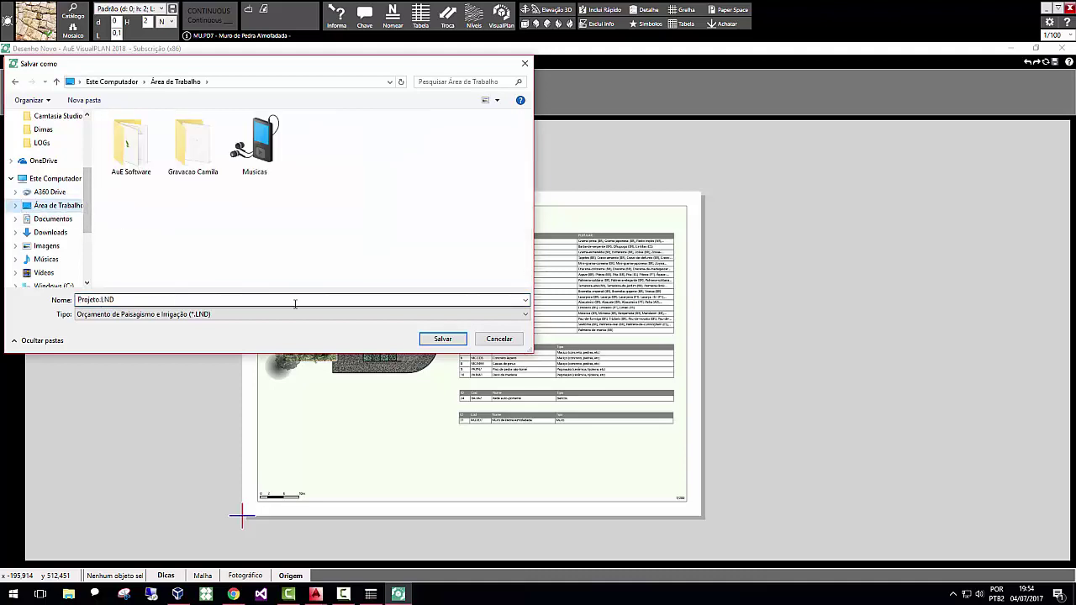
{"action": "left_click", "coordinate": [443, 339]}
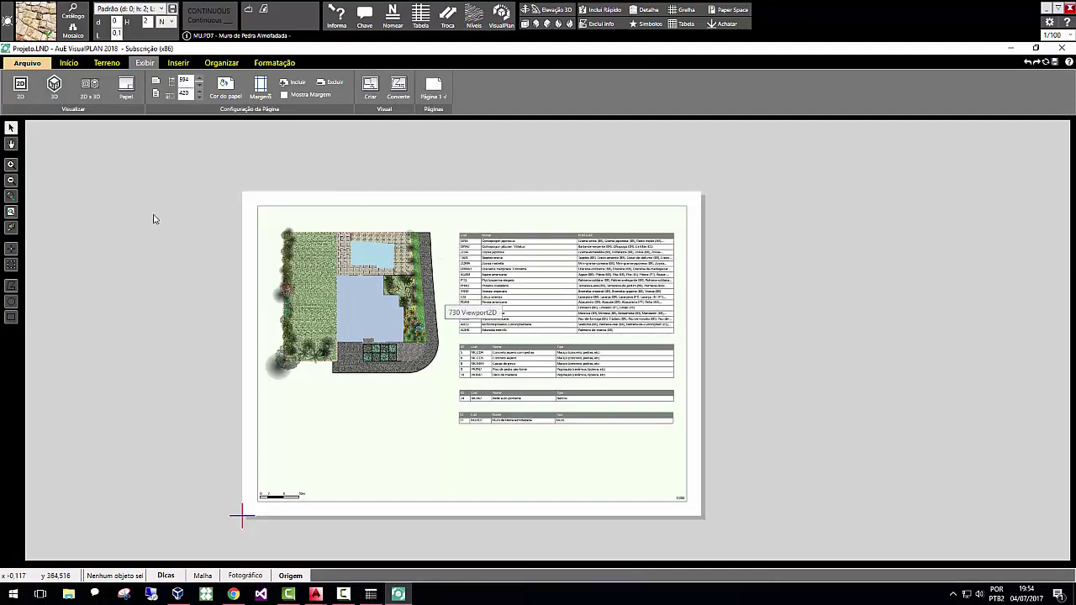
Show the project in combined 2D and 3D views, and switch to the maximized Casa 2018.dwg drawing in AutoCAD.
{"action": "left_click", "coordinate": [85, 91]}
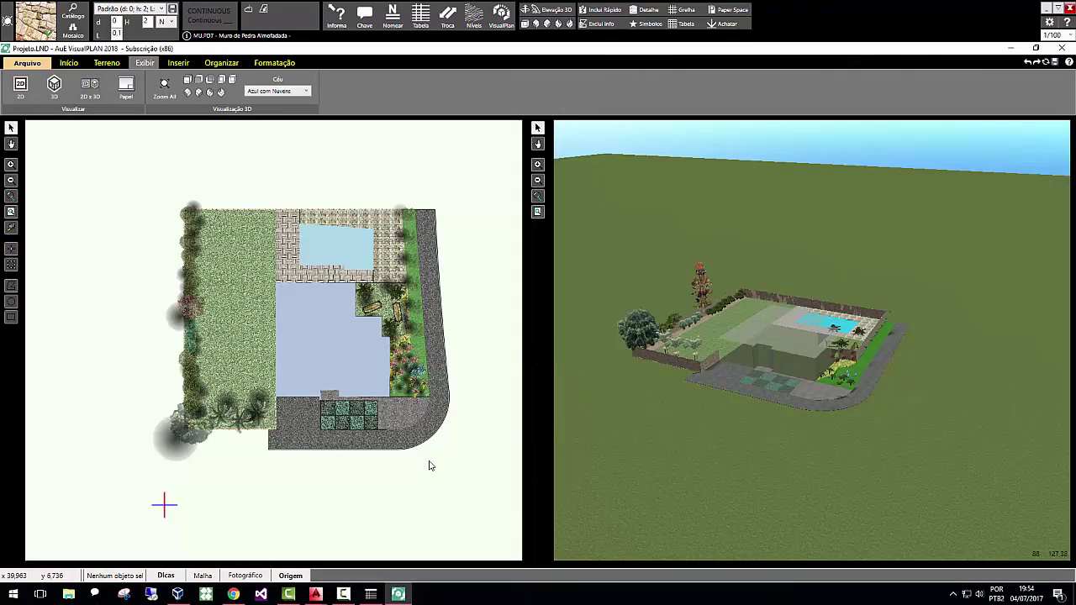
{"action": "left_click", "coordinate": [1009, 50]}
{"action": "left_click", "coordinate": [1010, 52]}
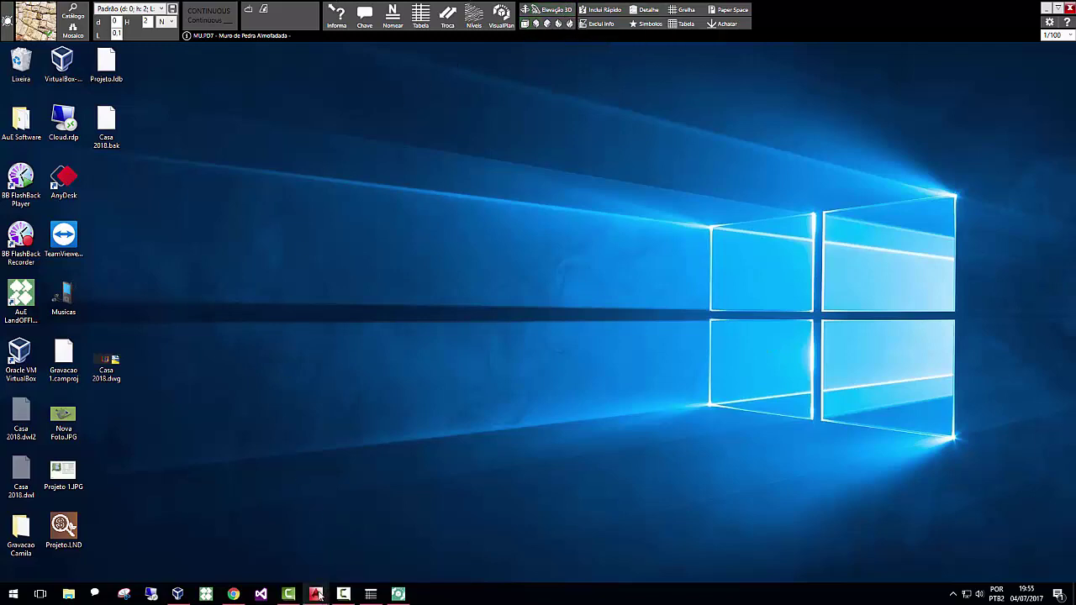
{"action": "mouse_move", "coordinate": [320, 594]}
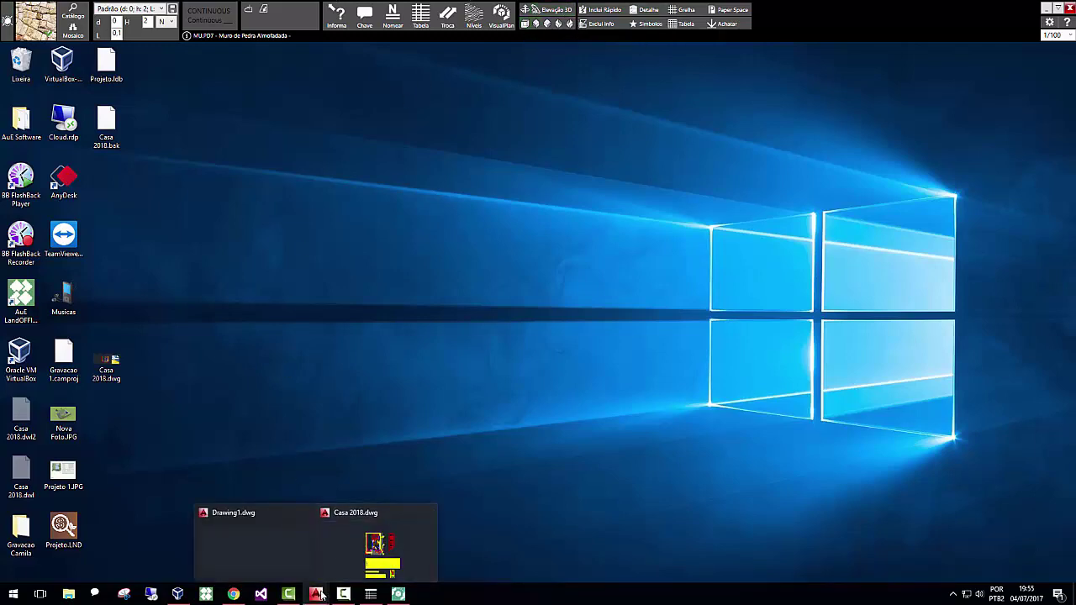
{"action": "left_click", "coordinate": [338, 559]}
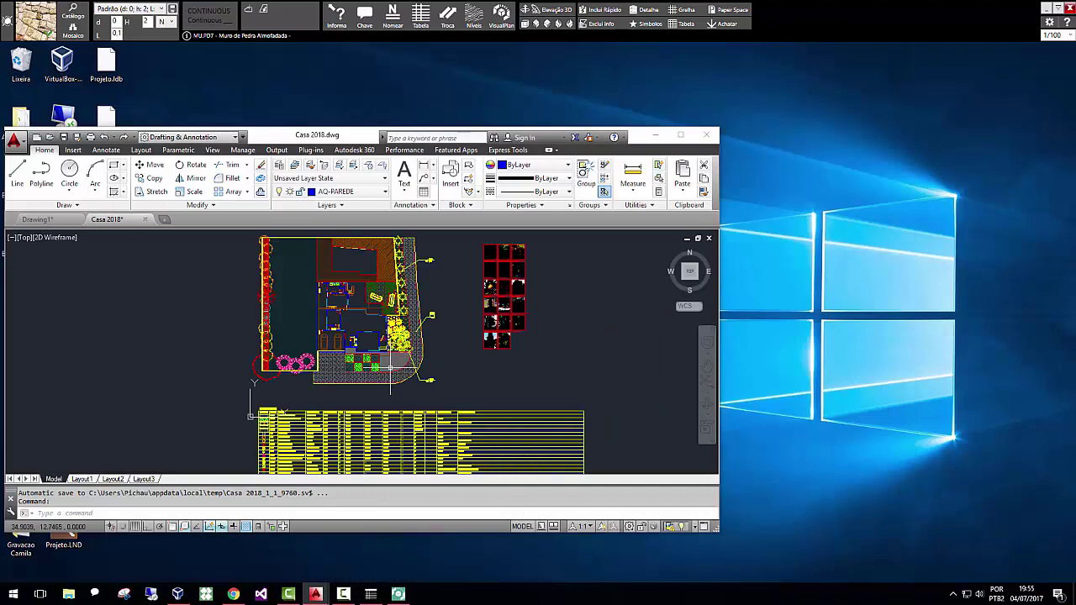
{"action": "left_click", "coordinate": [680, 135]}
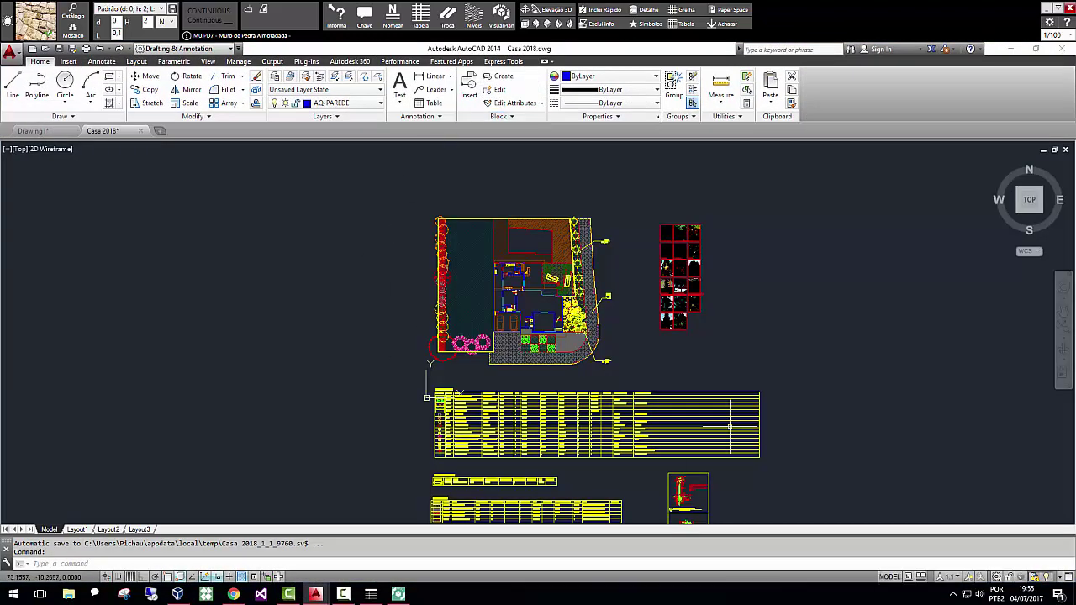
{"action": "middle_click_drag", "start_coordinate": [776, 378], "coordinate": [665, 323]}
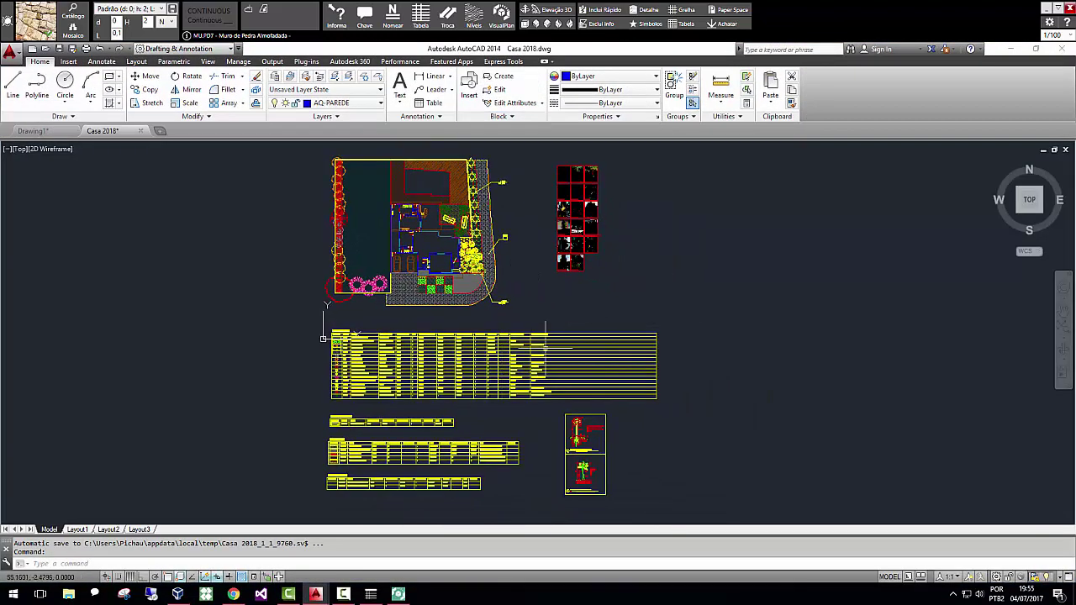
Generate an LND budget from the item legend in the Legenda window, saving it to the desktop as Orçamento.
{"action": "mouse_move", "coordinate": [371, 593]}
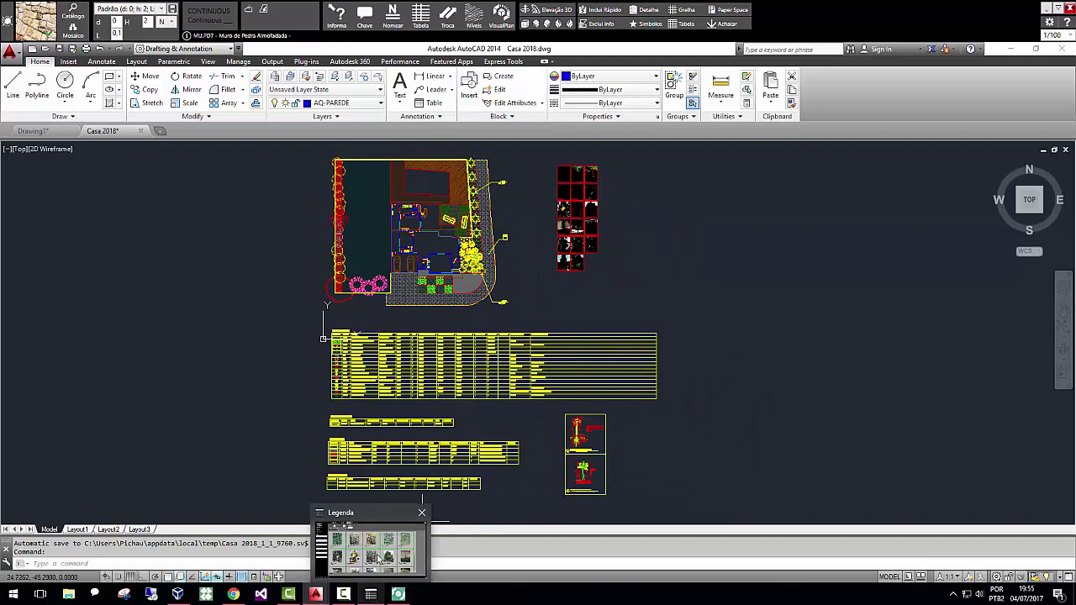
{"action": "left_click", "coordinate": [380, 558]}
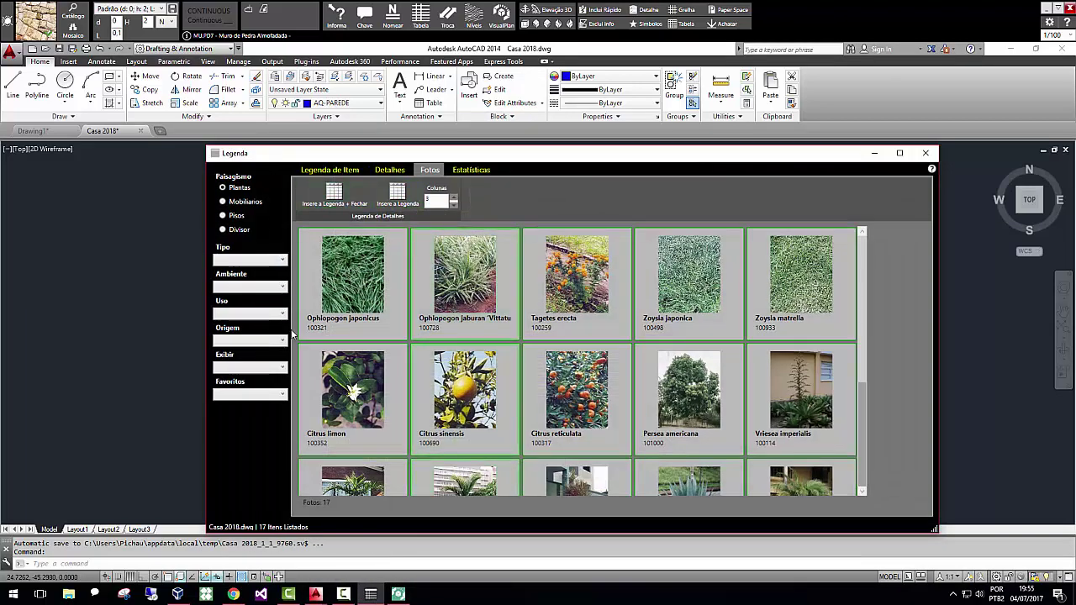
{"action": "left_click", "coordinate": [351, 173]}
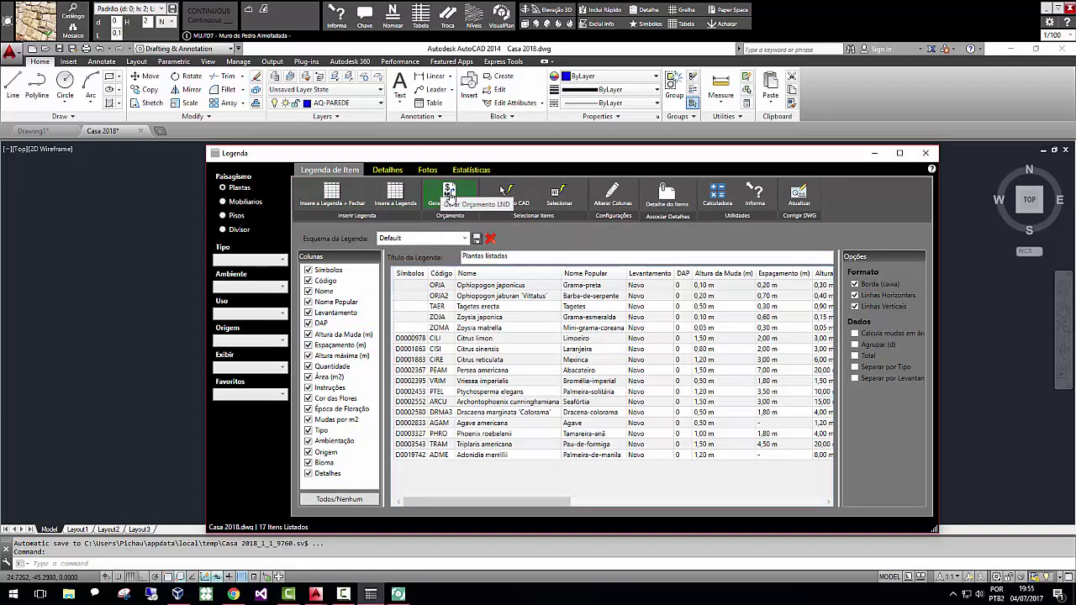
{"action": "left_click", "coordinate": [459, 202]}
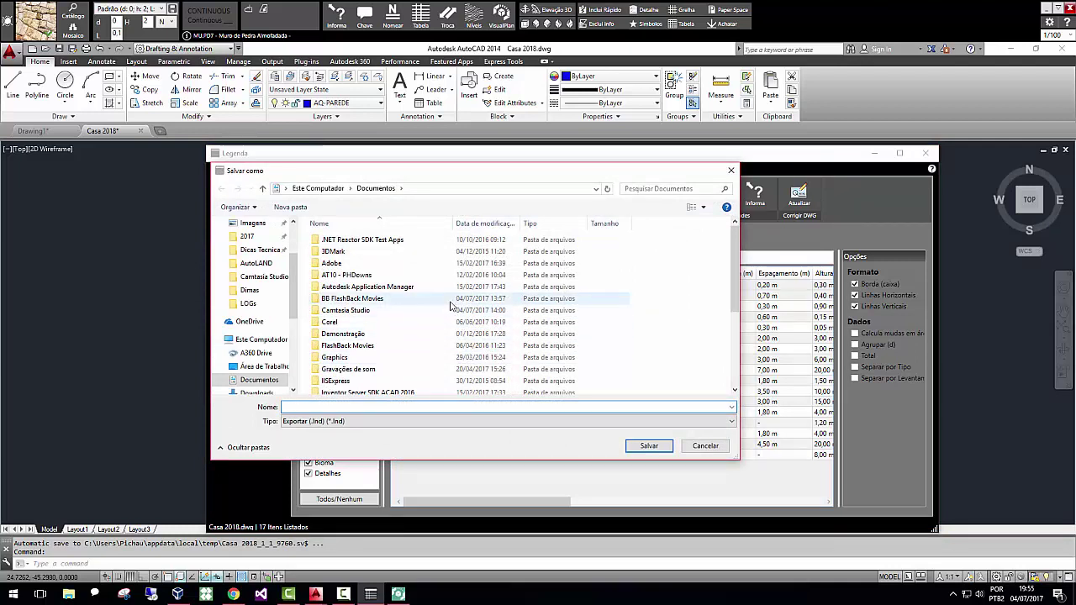
{"action": "left_click", "coordinate": [284, 368]}
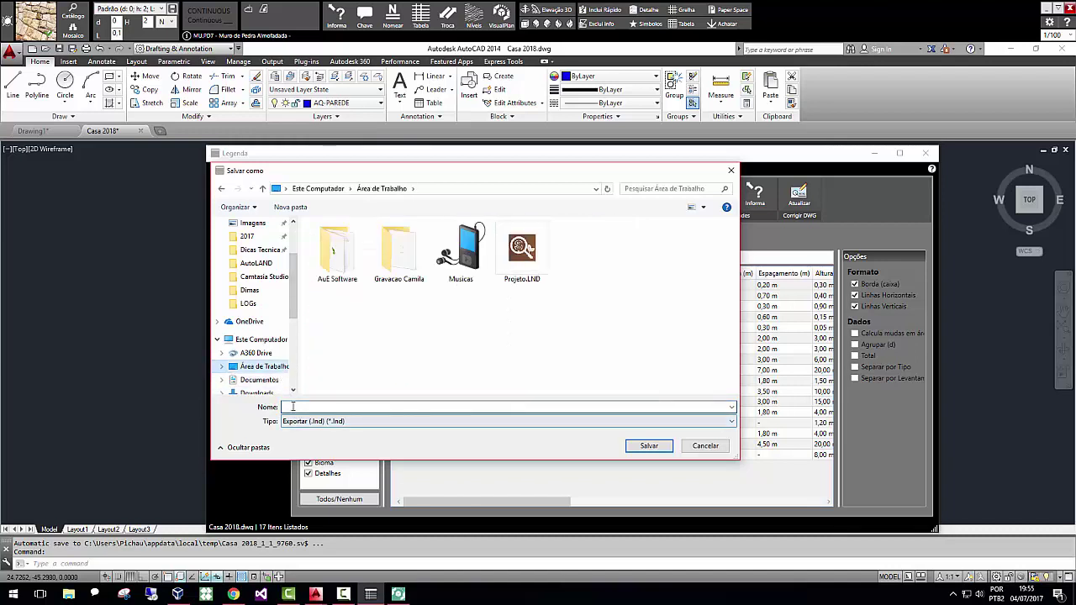
{"action": "type", "text": "O"}
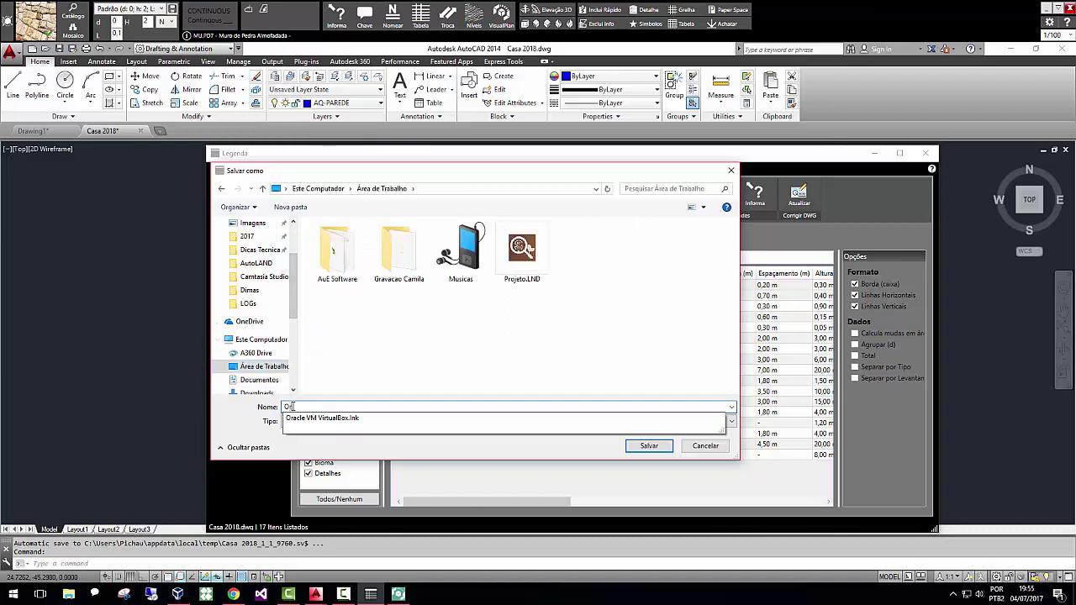
{"action": "type", "text": "rçamento"}
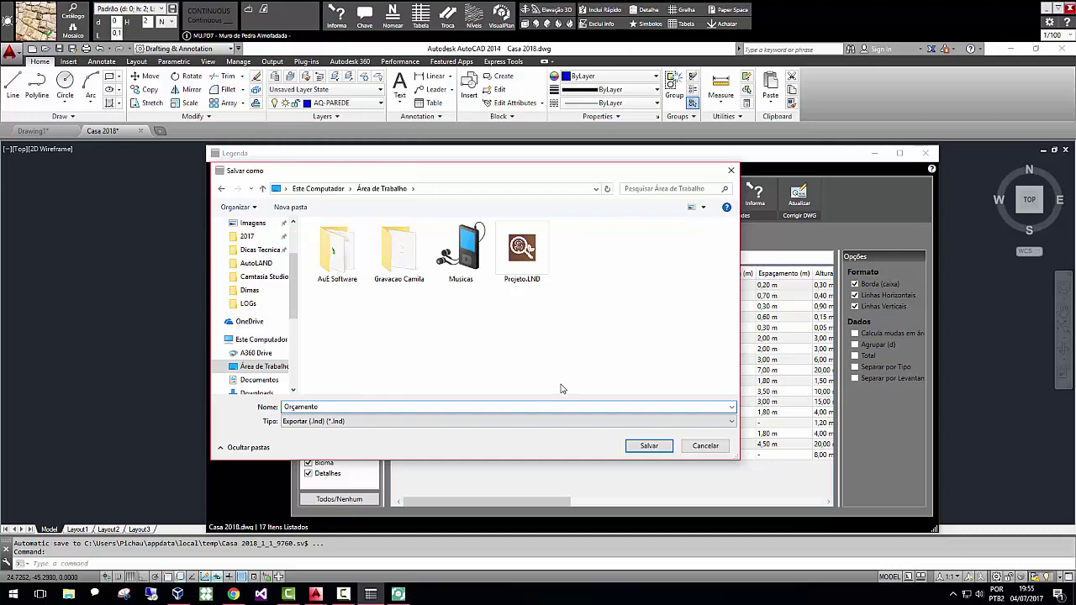
{"action": "left_click", "coordinate": [658, 449]}
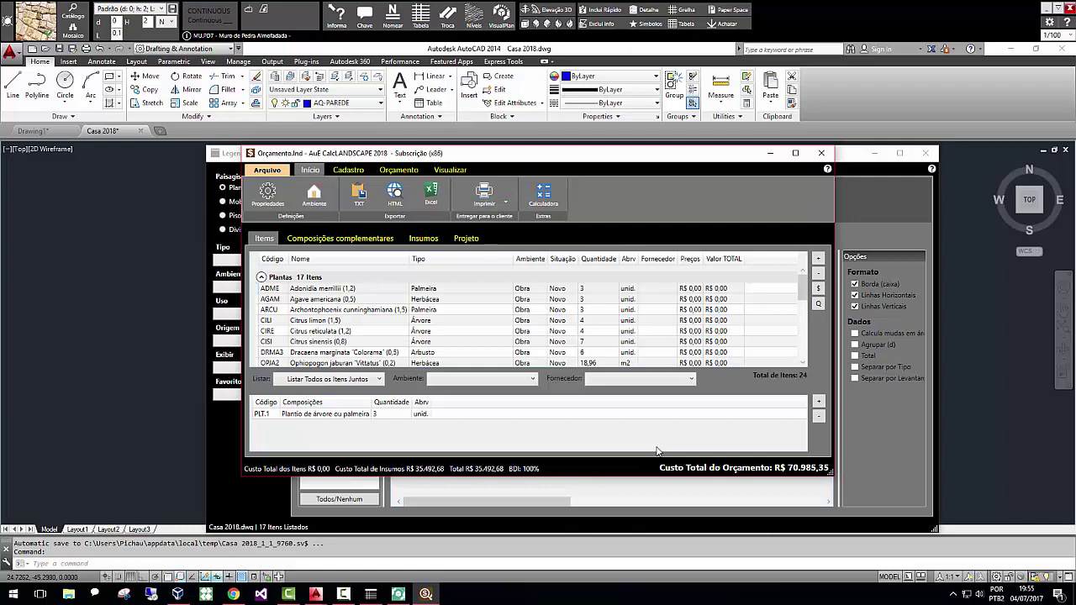
Maximize the AuE CalcLANDSCAPE budget and examine the price, activity and specification fields of the Adonidia merrillii item without changing them.
{"action": "left_click", "coordinate": [801, 153]}
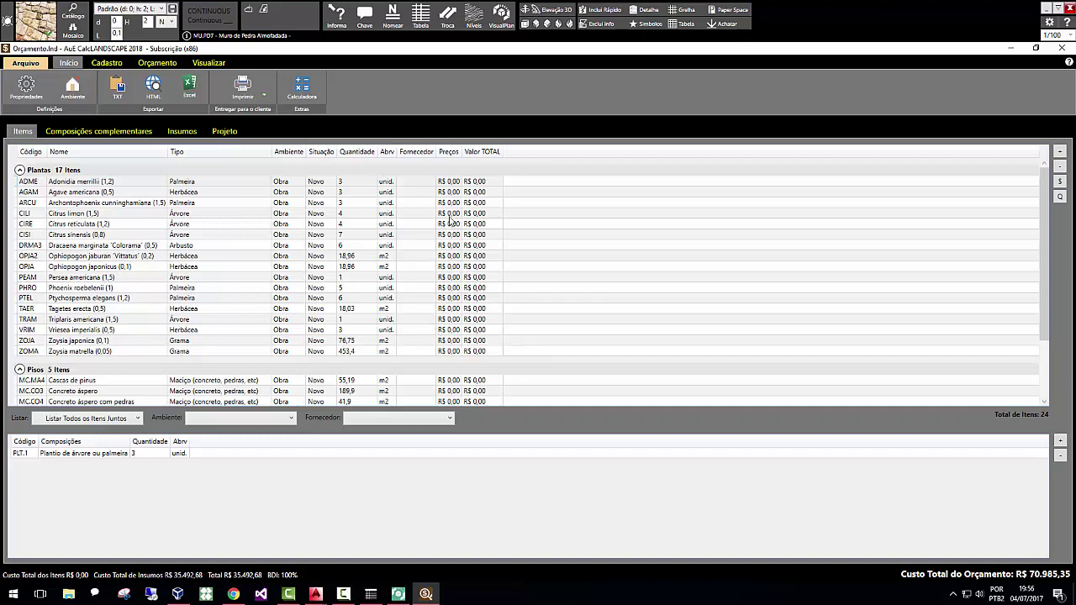
{"action": "double_click", "coordinate": [453, 185]}
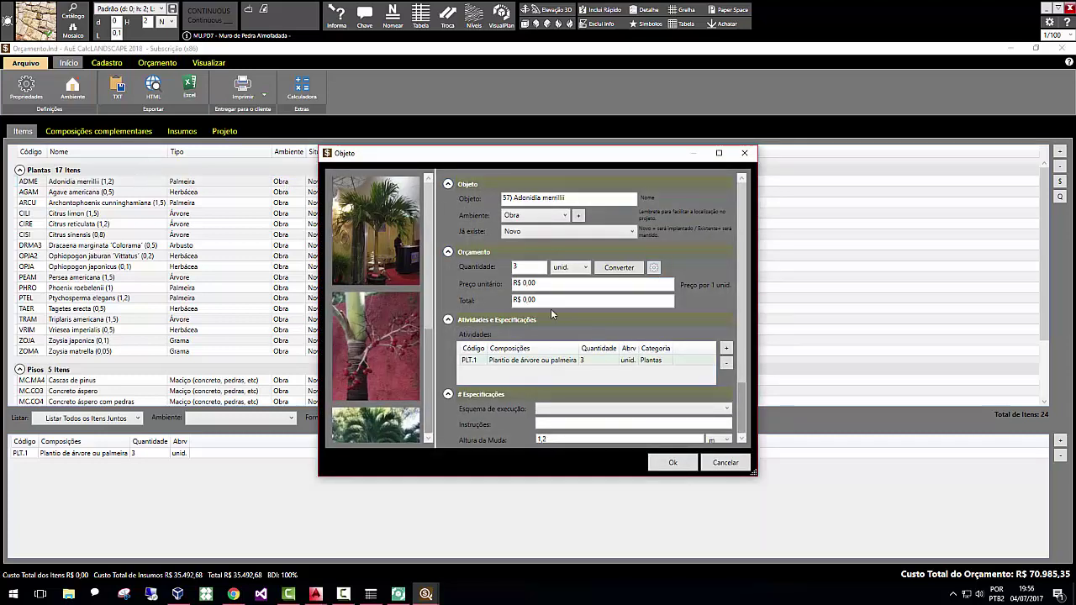
{"action": "double_click", "coordinate": [526, 284]}
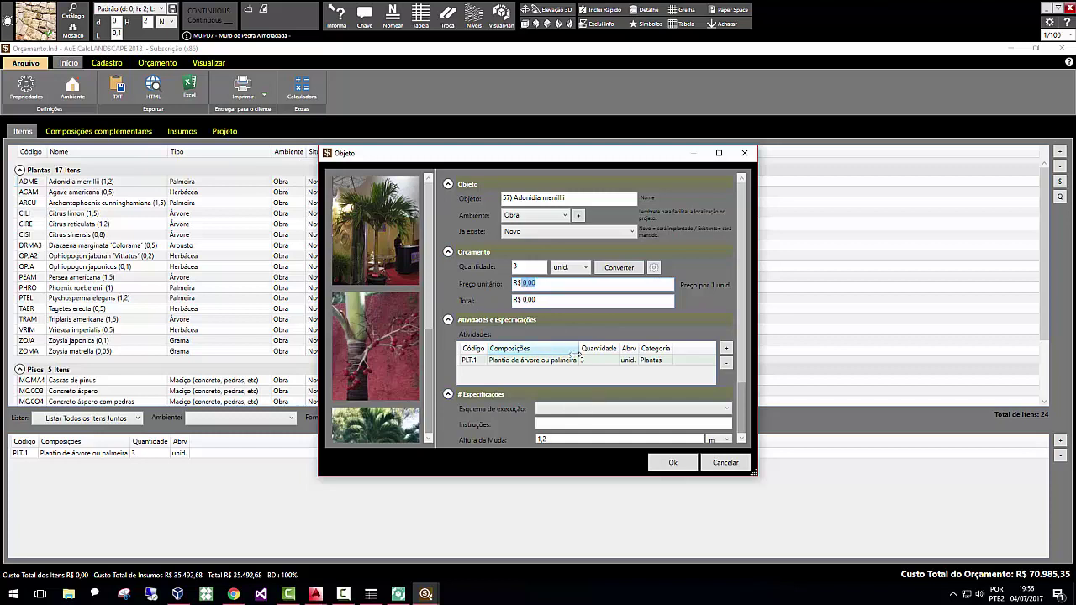
{"action": "scroll", "coordinate": [591, 414], "scroll_direction": "down", "scroll_amount": 1}
{"action": "scroll", "coordinate": [587, 415], "scroll_direction": "down", "scroll_amount": 2}
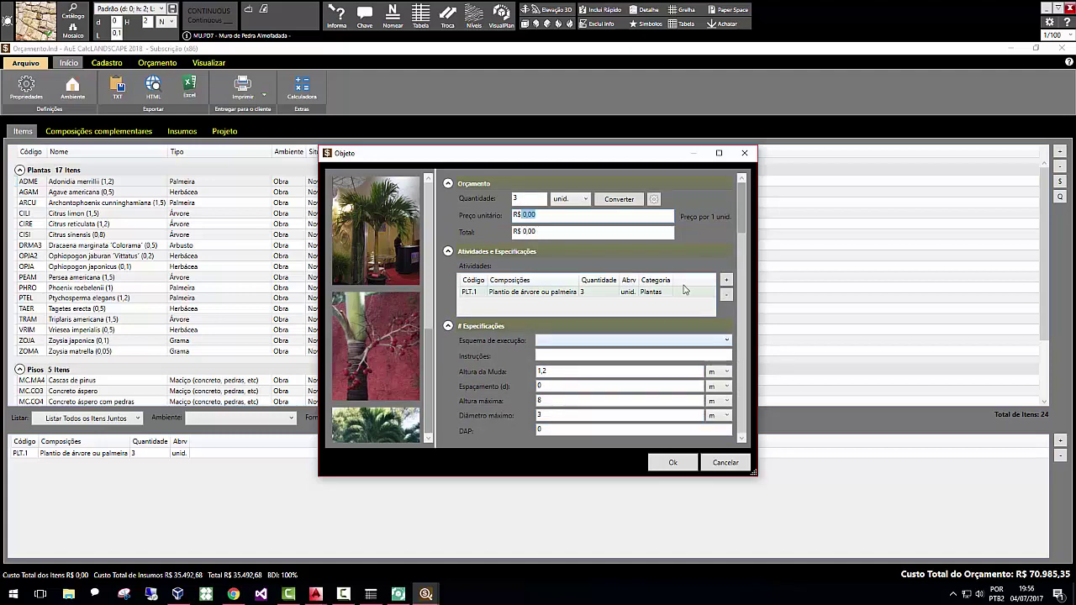
{"action": "left_click", "coordinate": [745, 153]}
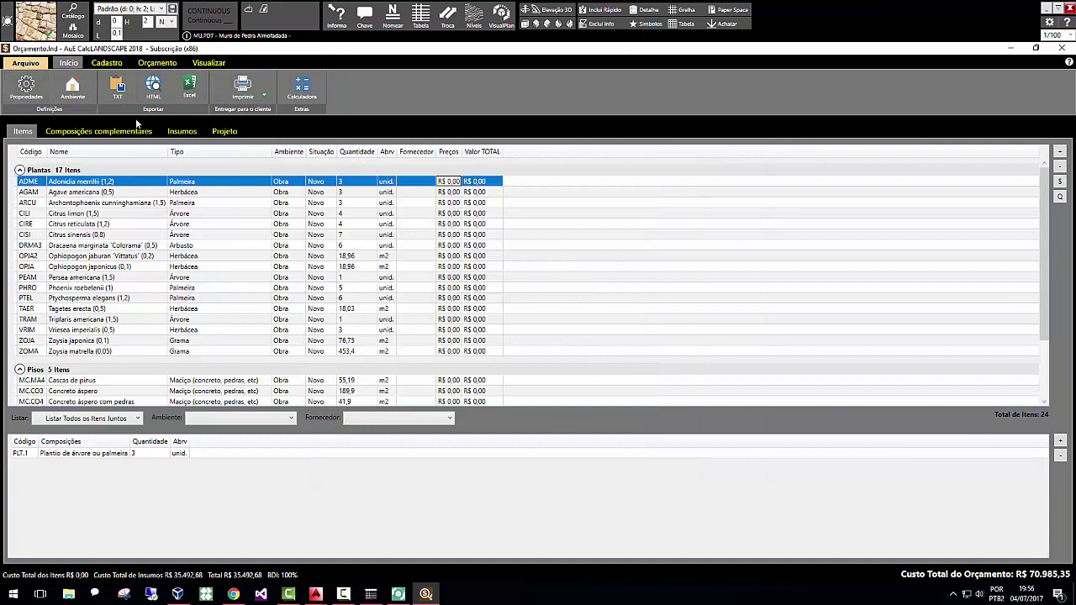
Examine the supplier registration form and its list of registered suppliers, and close it.
{"action": "left_click", "coordinate": [118, 63]}
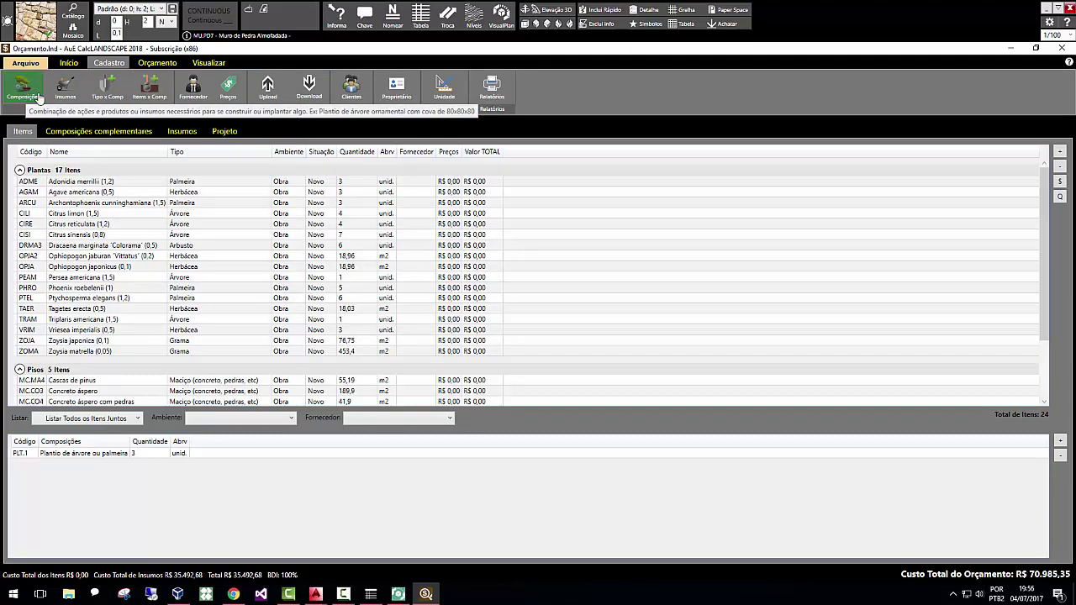
{"action": "left_click", "coordinate": [195, 95]}
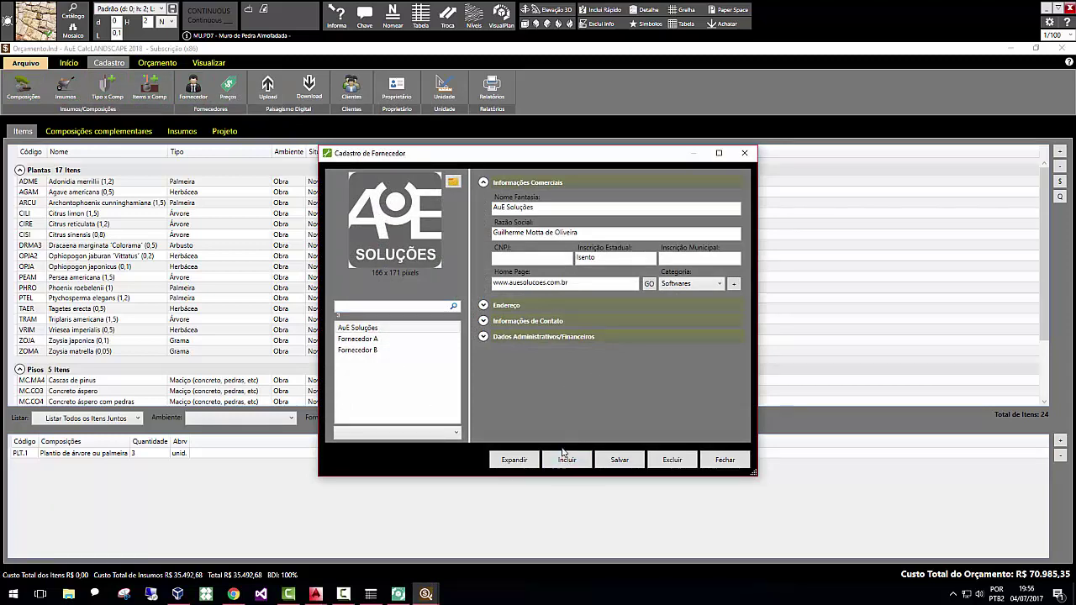
{"action": "left_click", "coordinate": [744, 153]}
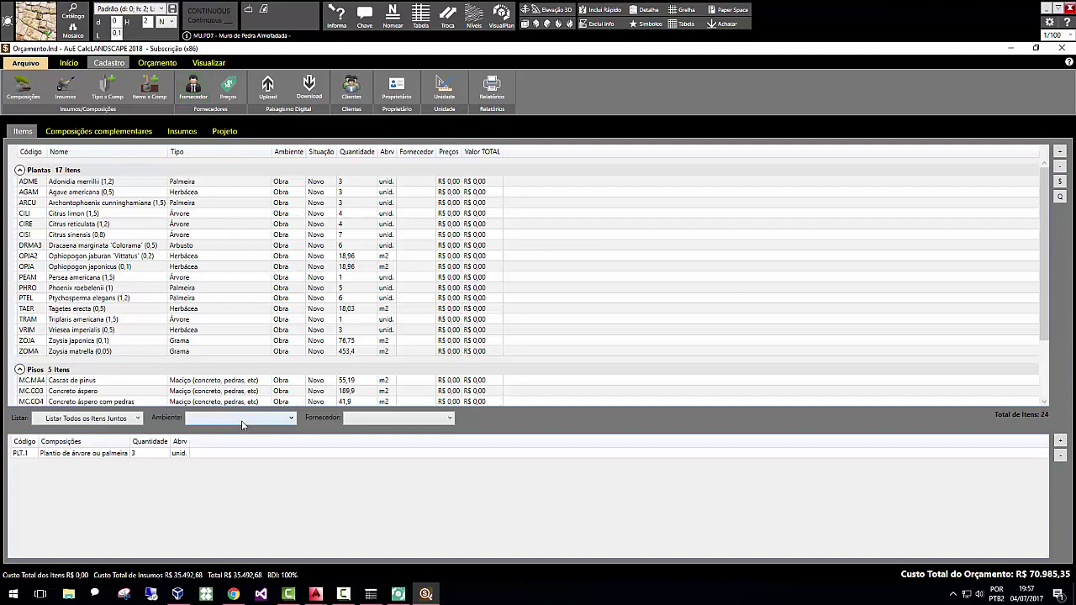
Compare the item prices of AuE Soluções, Fornecedor A and Fornecedor B, and close the comparison.
{"action": "left_click", "coordinate": [161, 63]}
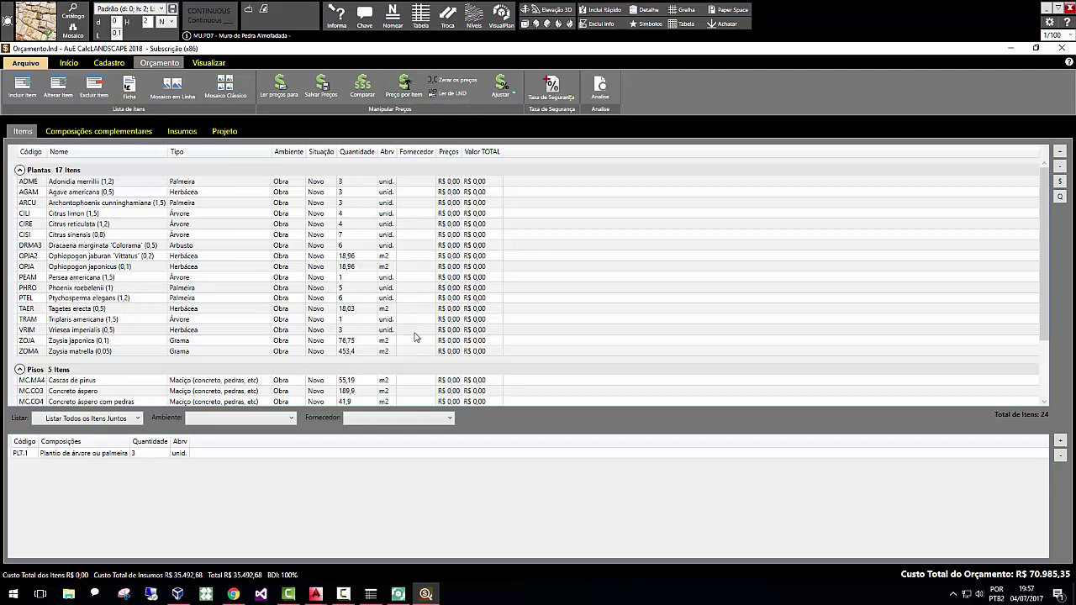
{"action": "left_click", "coordinate": [362, 89]}
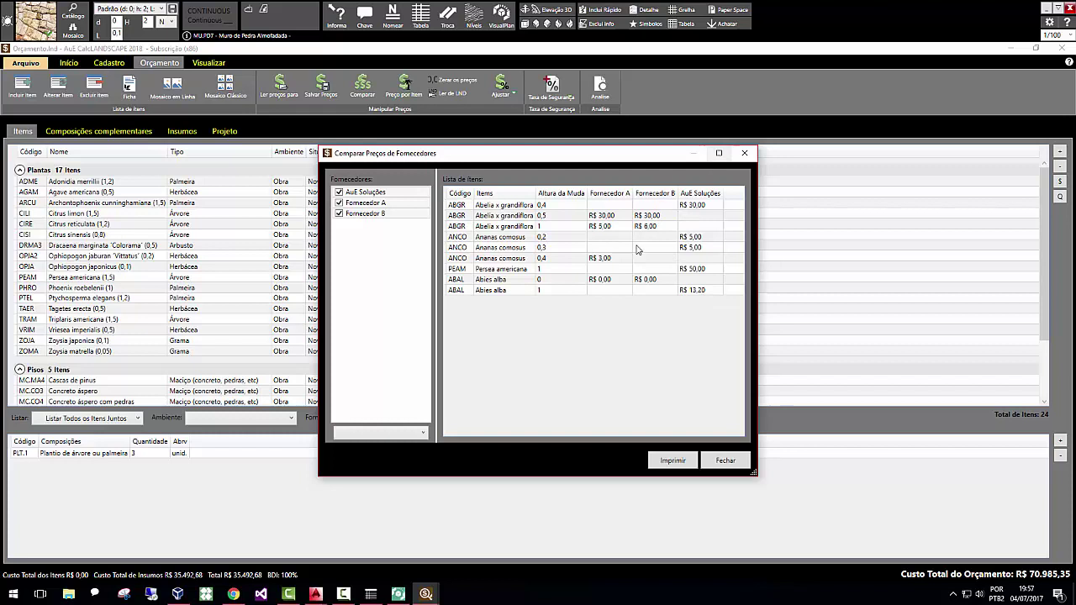
{"action": "left_click", "coordinate": [744, 153]}
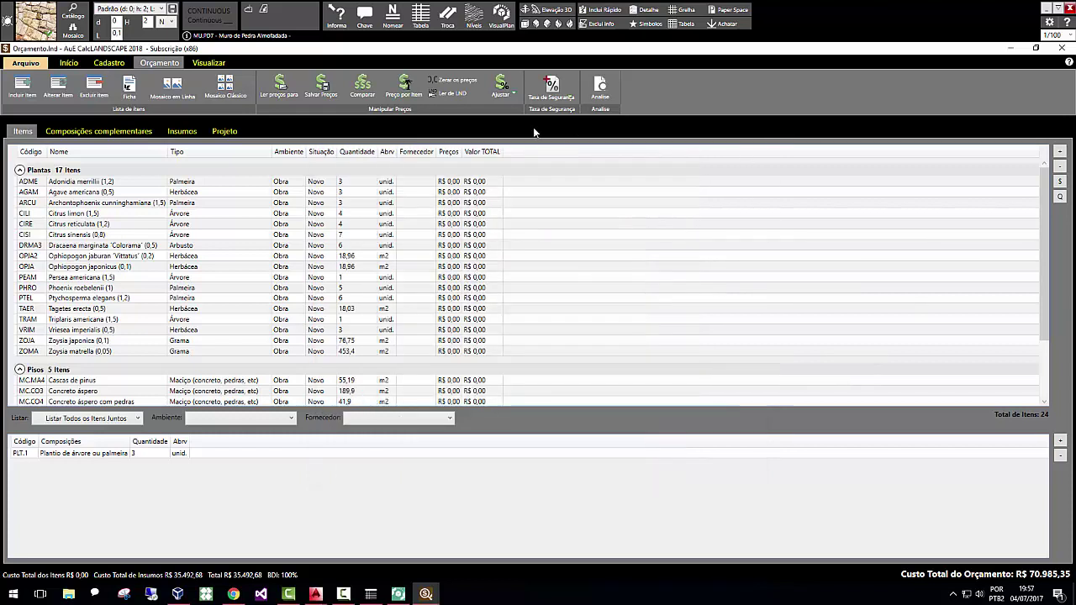
Preview the activity 04-PIS.11 - Assentamento de pedra portuguesa for the complementary compositions, and close the activity window without adding it.
{"action": "left_click", "coordinate": [92, 132]}
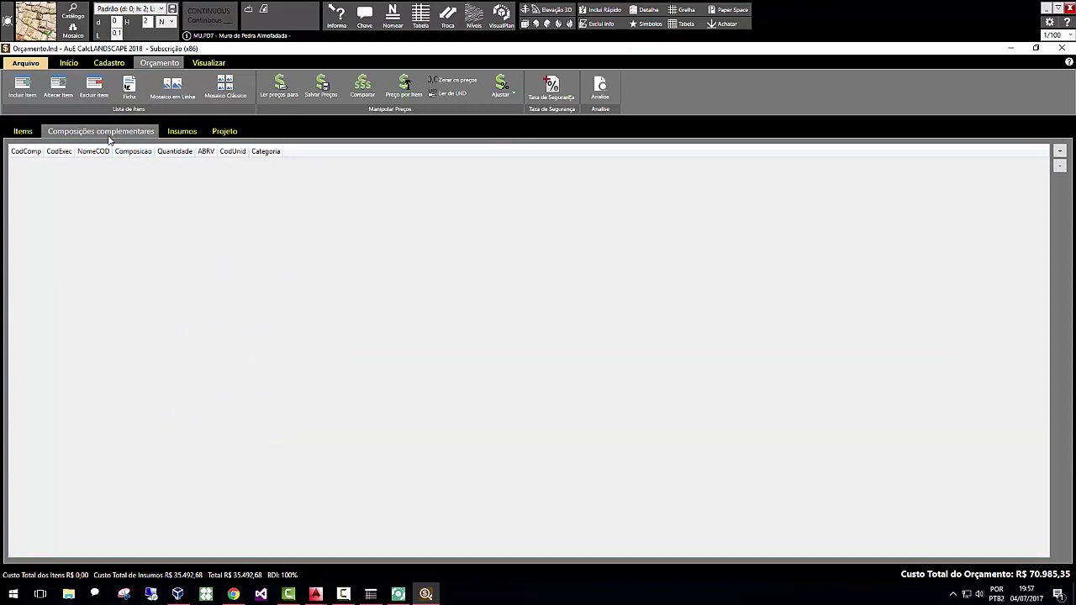
{"action": "left_click", "coordinate": [1060, 152]}
{"action": "left_click", "coordinate": [626, 223]}
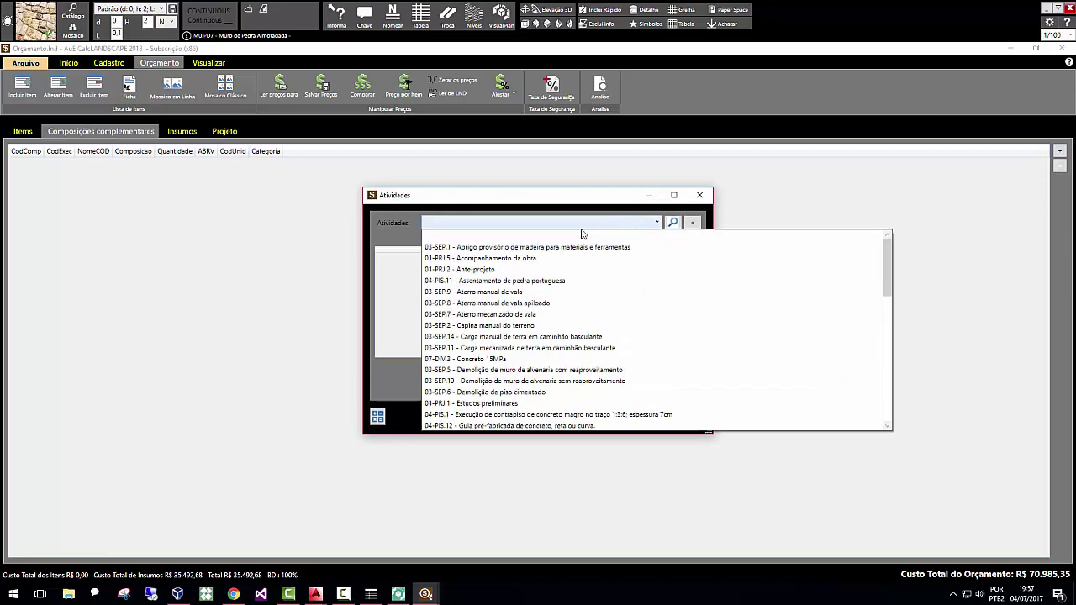
{"action": "left_click", "coordinate": [522, 281]}
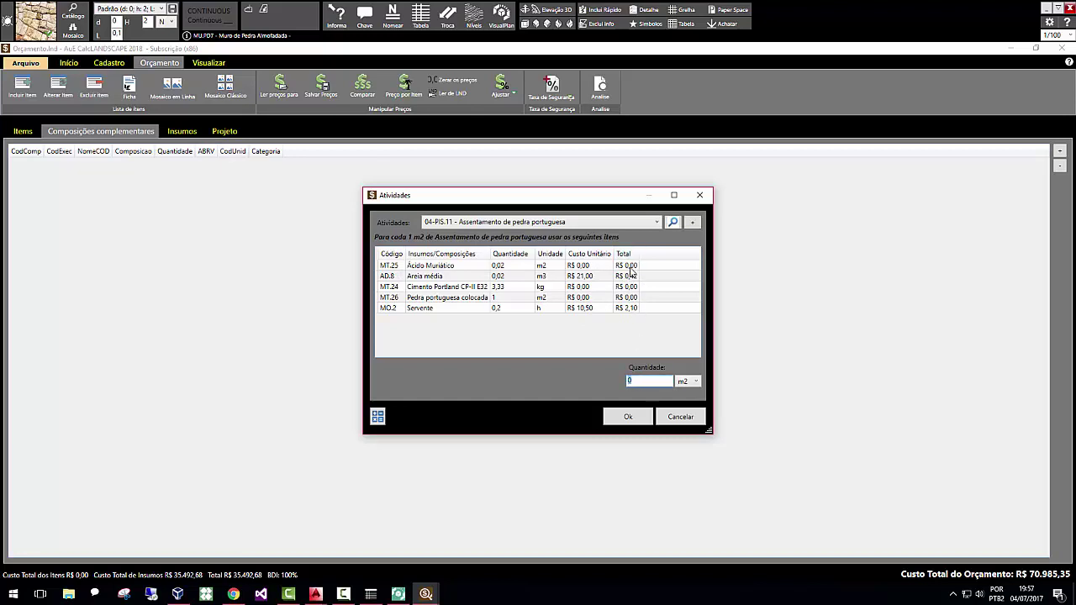
{"action": "left_click", "coordinate": [657, 222]}
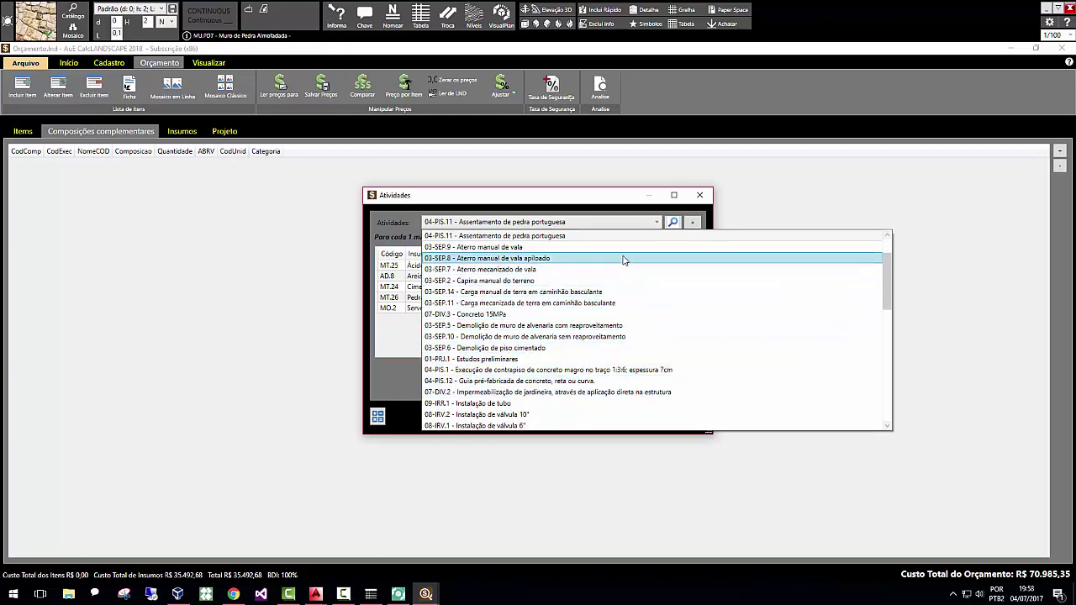
{"action": "left_click", "coordinate": [704, 202]}
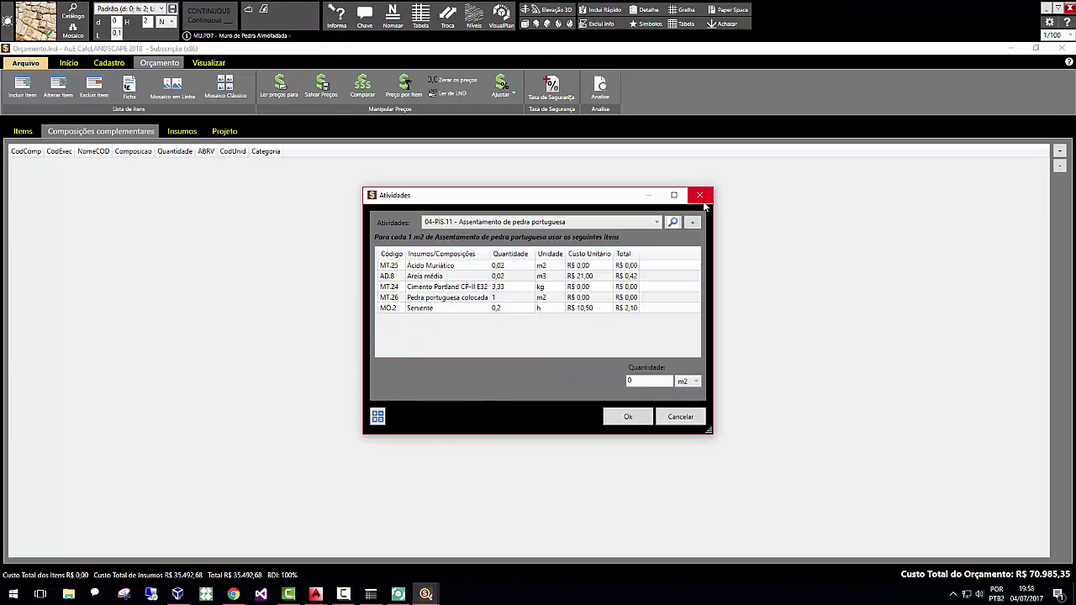
{"action": "left_click", "coordinate": [701, 197]}
Generate the budget's list of insumos.
{"action": "left_click", "coordinate": [186, 132]}
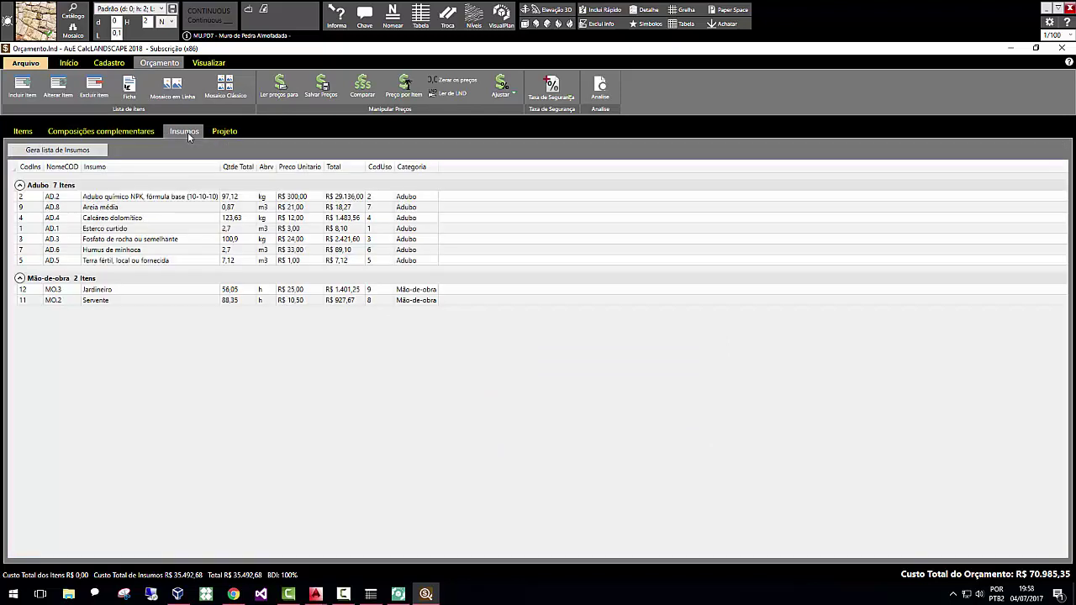
{"action": "left_click", "coordinate": [62, 150]}
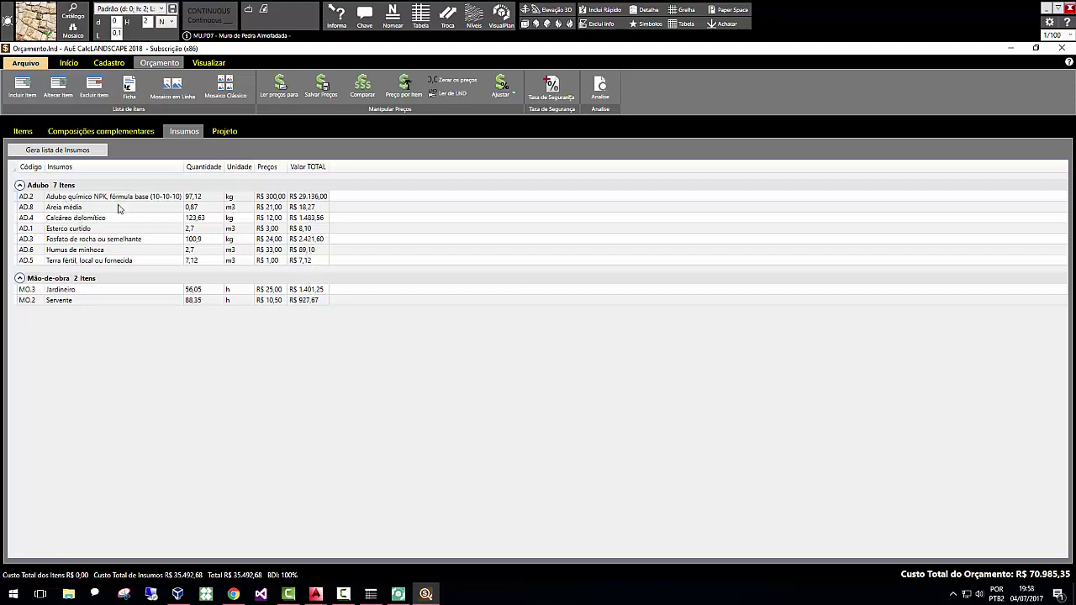
Inspect the landscape project plan included in the budget at a closer view.
{"action": "left_click", "coordinate": [220, 133]}
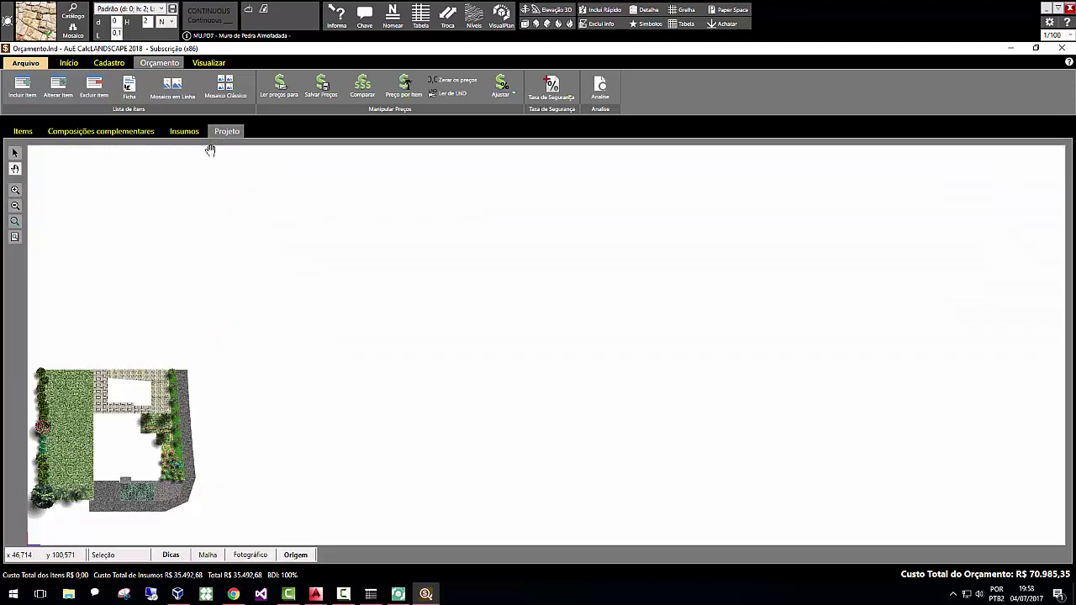
{"action": "scroll", "coordinate": [178, 449], "scroll_direction": "down", "scroll_amount": 1}
{"action": "scroll", "coordinate": [179, 454], "scroll_direction": "up", "scroll_amount": 3}
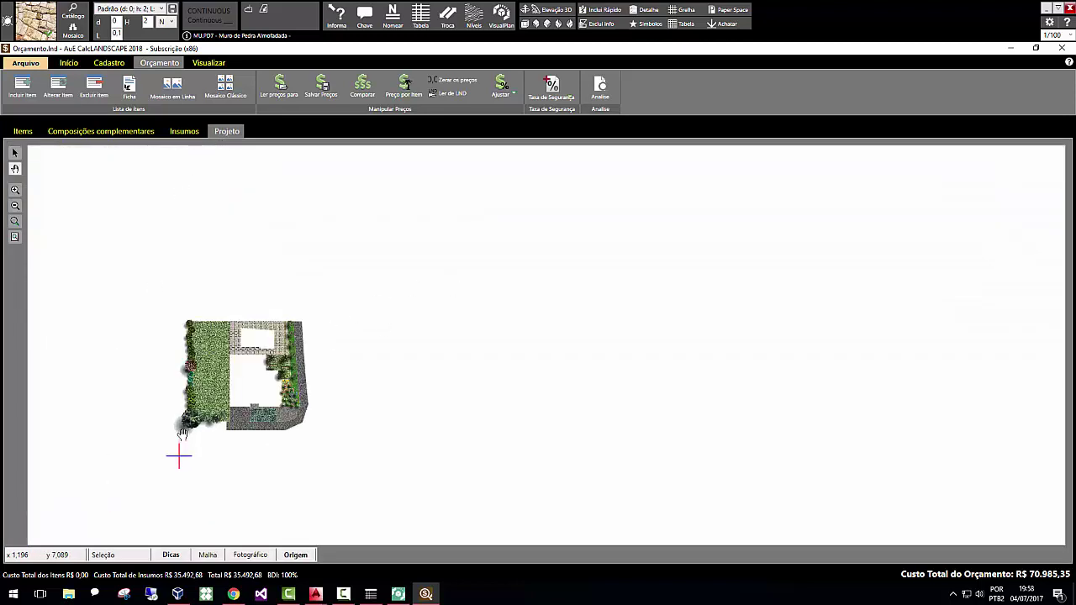
{"action": "scroll", "coordinate": [183, 434], "scroll_direction": "up", "scroll_amount": 2}
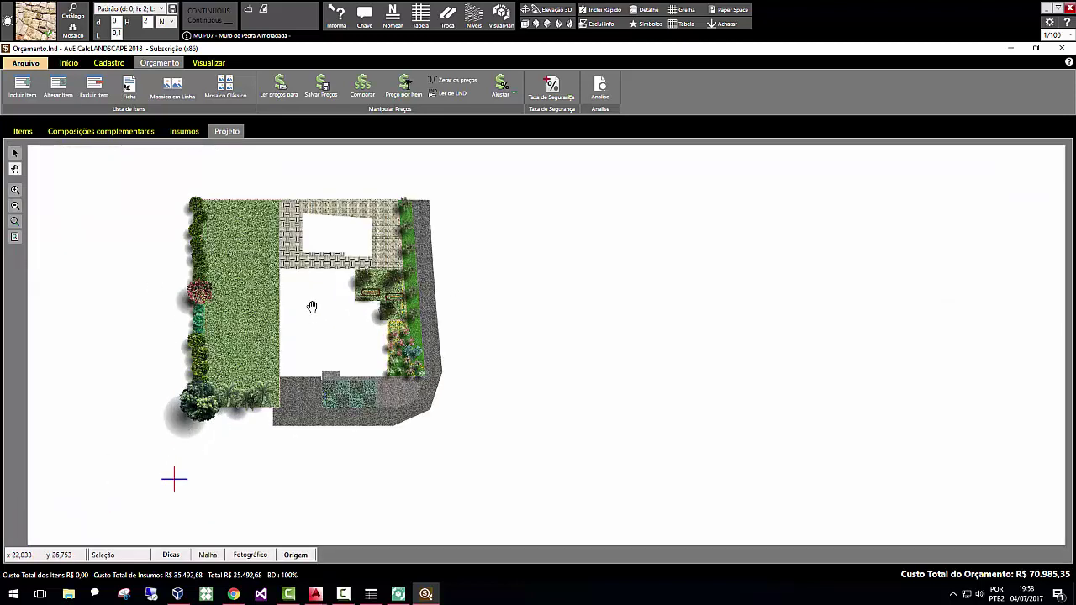
Identify the plants along the lawn's outer edge in the project plan, and select the Citrus limon.
{"action": "scroll", "coordinate": [312, 291], "scroll_direction": "up", "scroll_amount": 1}
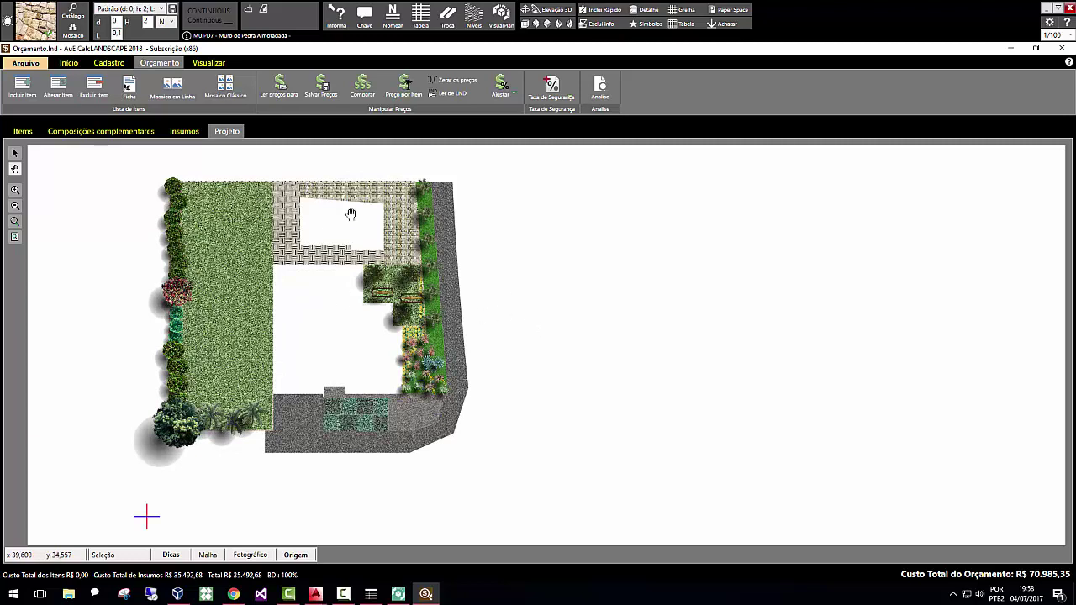
{"action": "scroll", "coordinate": [216, 324], "scroll_direction": "up", "scroll_amount": 1}
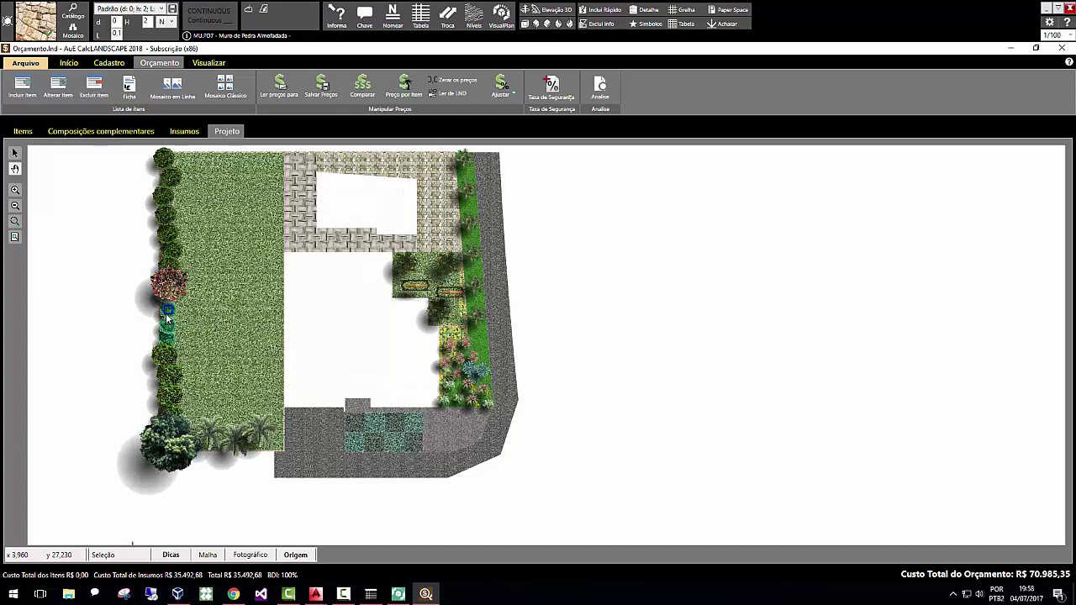
{"action": "left_click", "coordinate": [166, 312]}
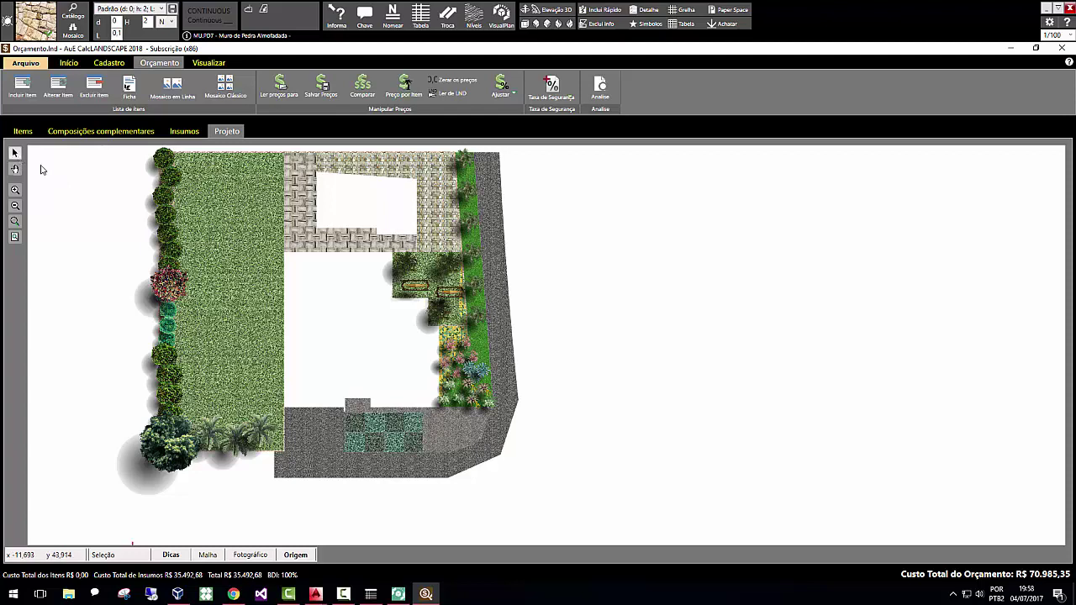
{"action": "mouse_move", "coordinate": [175, 288]}
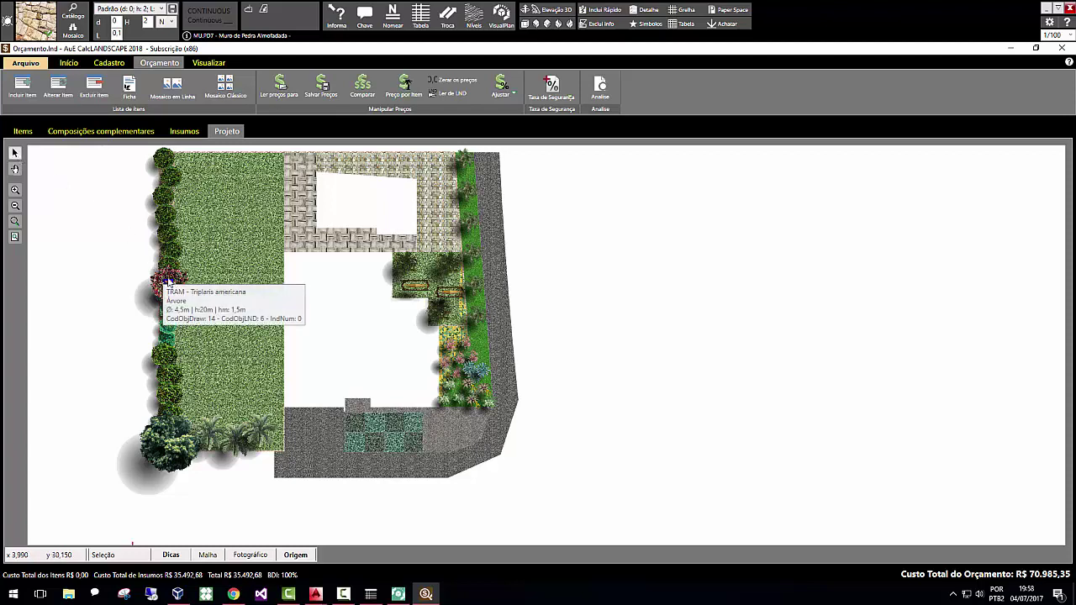
{"action": "mouse_move", "coordinate": [168, 325]}
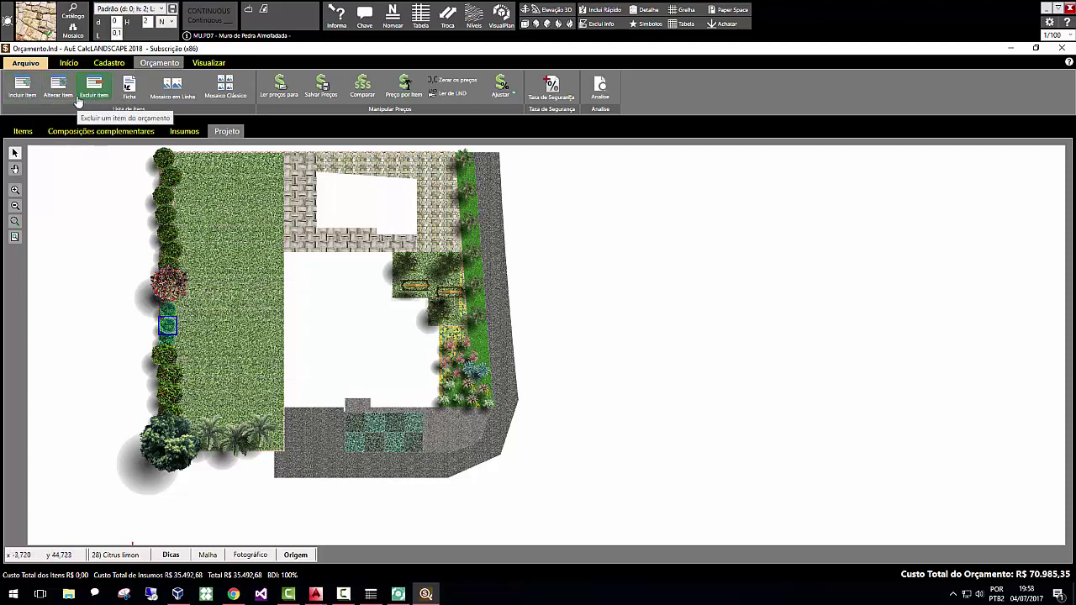
Consult the item data sheet from the project plan and close it.
{"action": "left_click", "coordinate": [131, 91]}
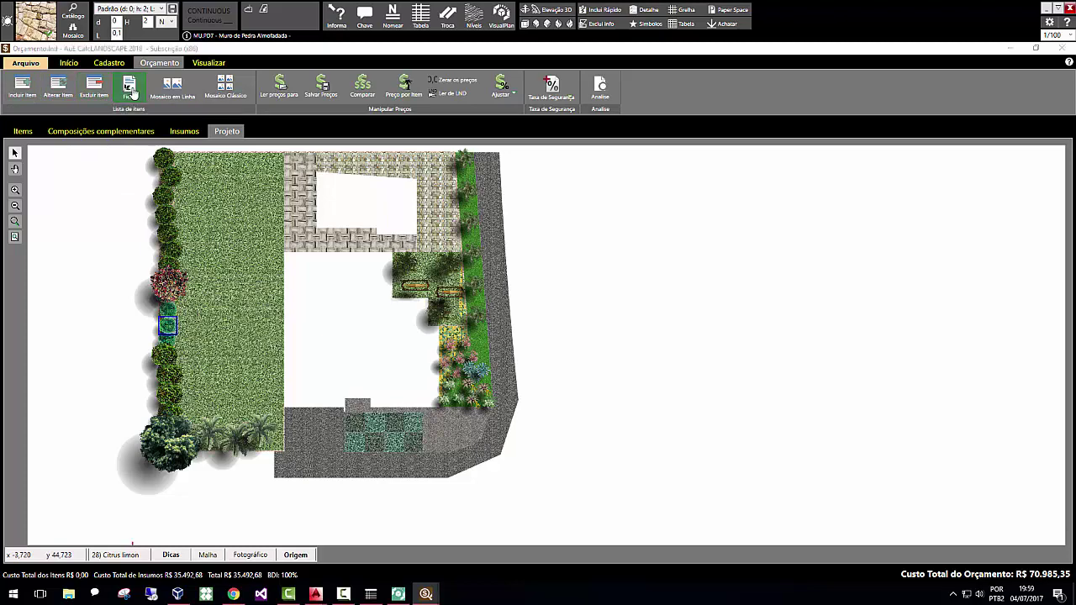
{"action": "left_click", "coordinate": [681, 434]}
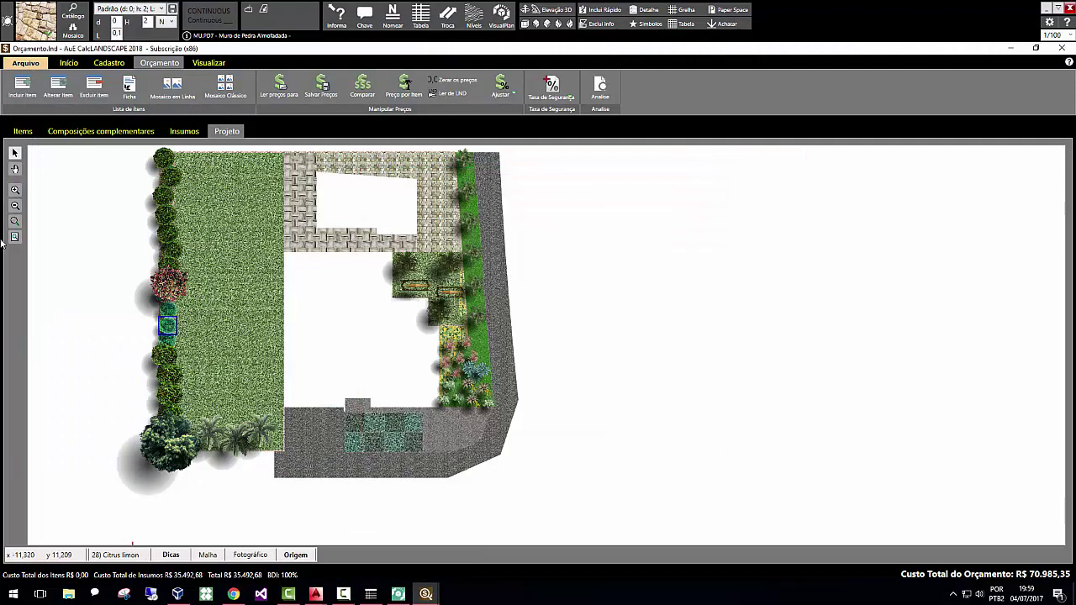
{"action": "left_click", "coordinate": [129, 88]}
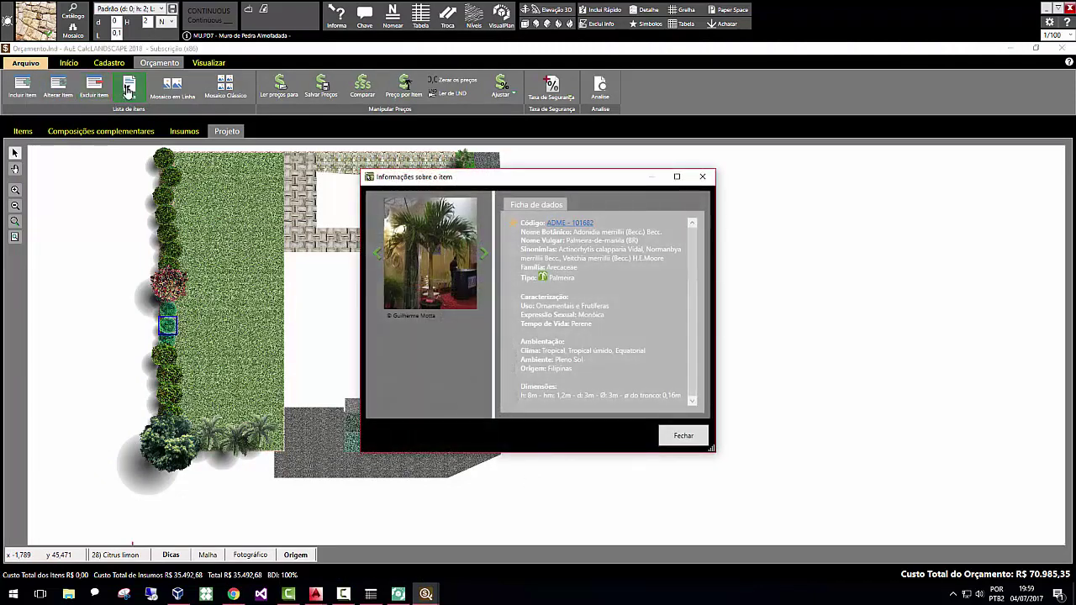
{"action": "key", "text": "Escape"}
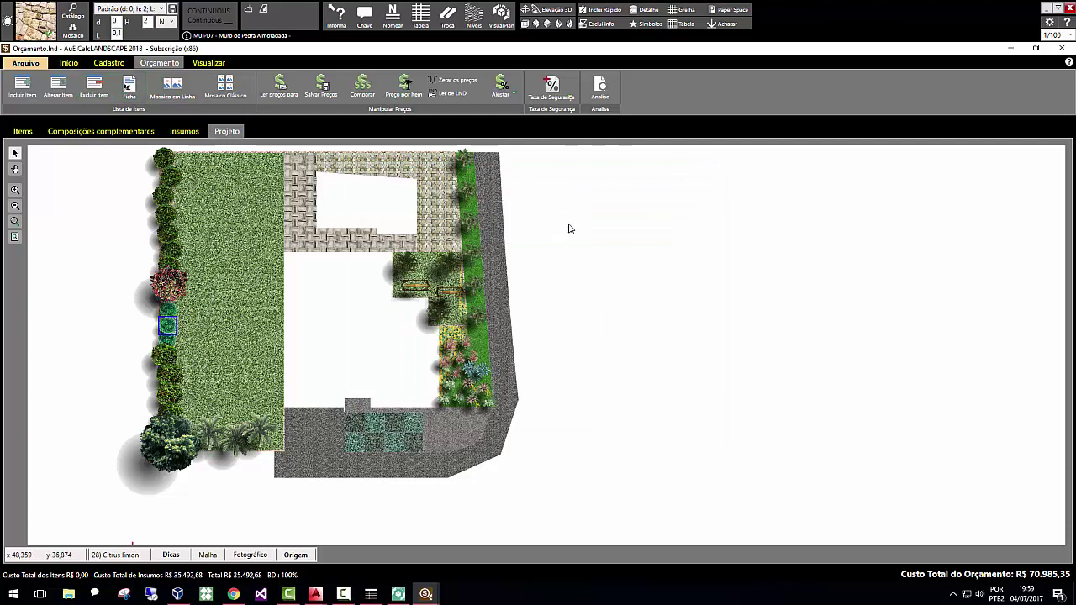
{"action": "scroll", "coordinate": [568, 229], "scroll_direction": "down", "scroll_amount": 1}
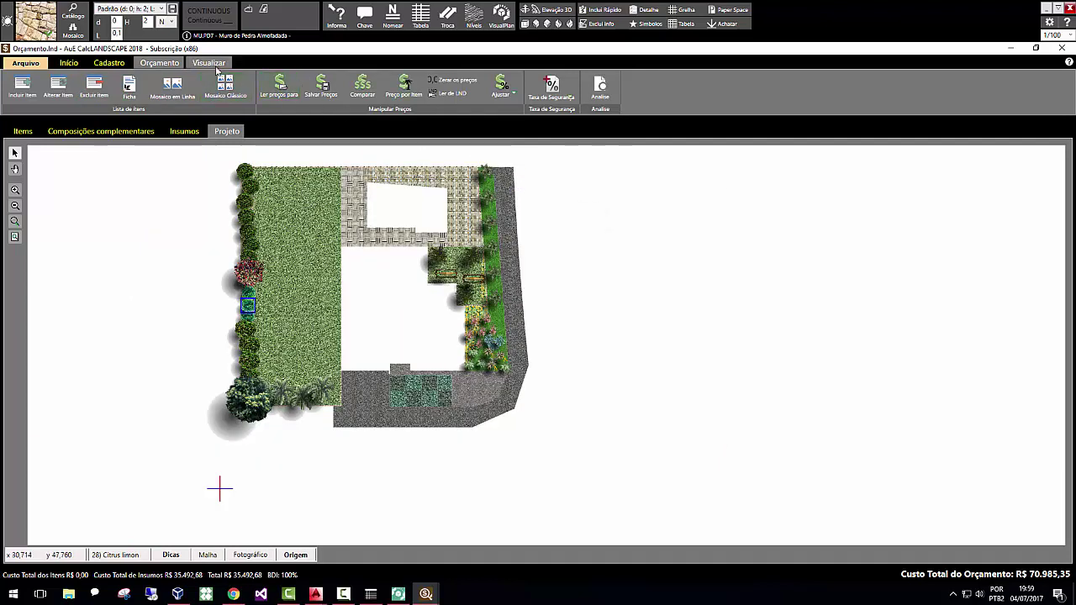
Generate a print preview of the budget report Dados com Fotos: Orçamento Completo e BDI.
{"action": "left_click", "coordinate": [211, 63]}
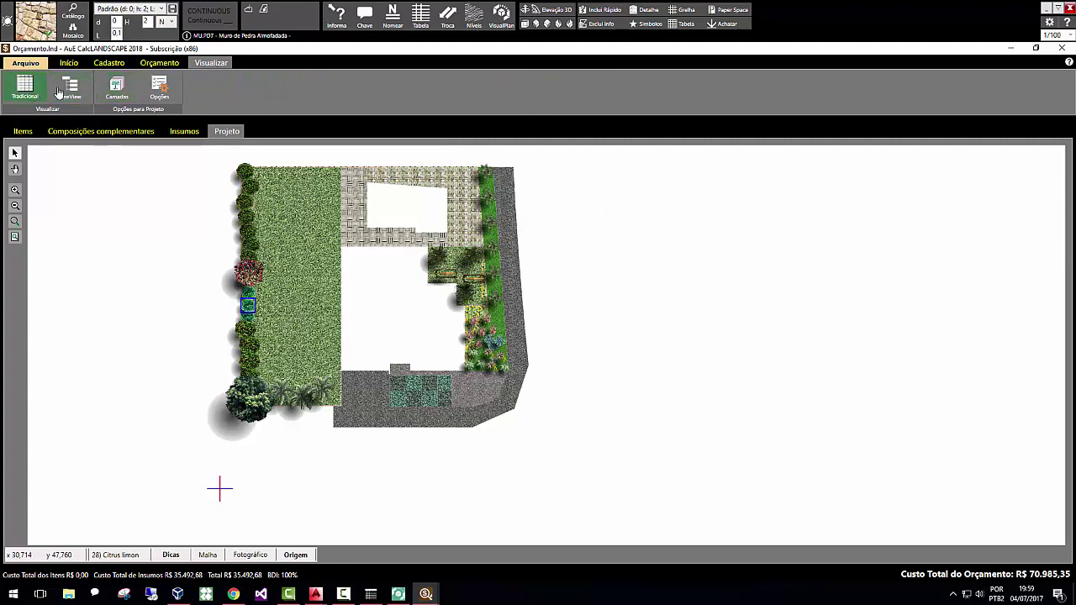
{"action": "left_click", "coordinate": [79, 65]}
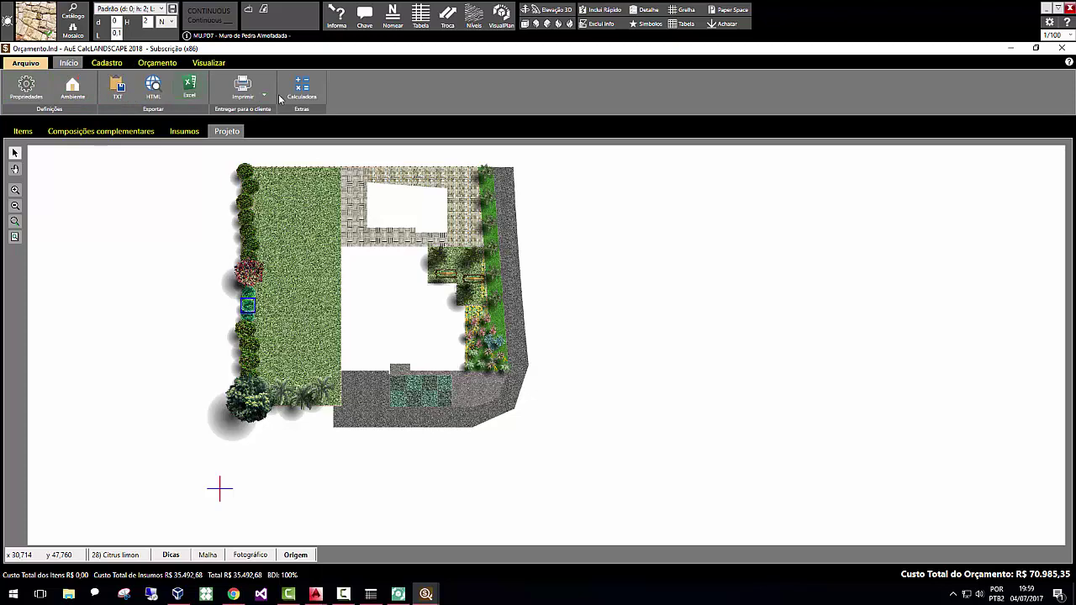
{"action": "left_click", "coordinate": [251, 95]}
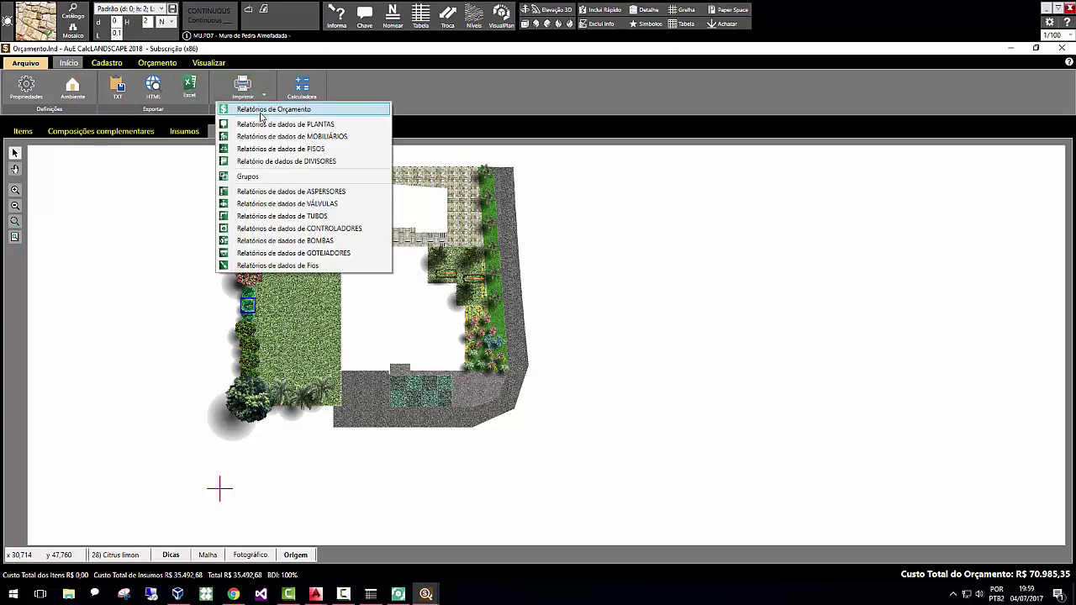
{"action": "left_click", "coordinate": [280, 111]}
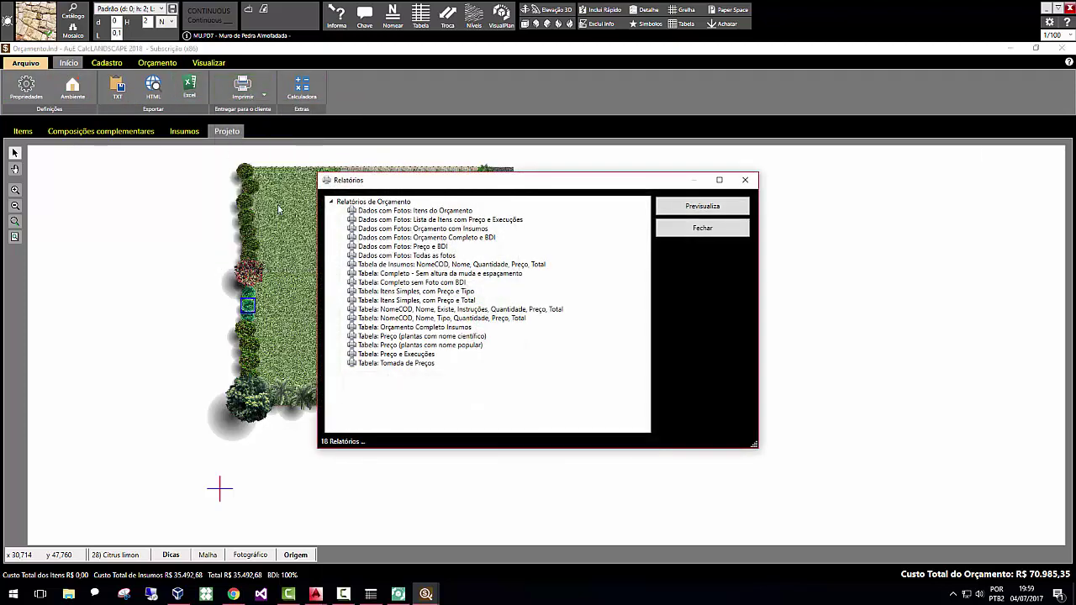
{"action": "left_click", "coordinate": [390, 211]}
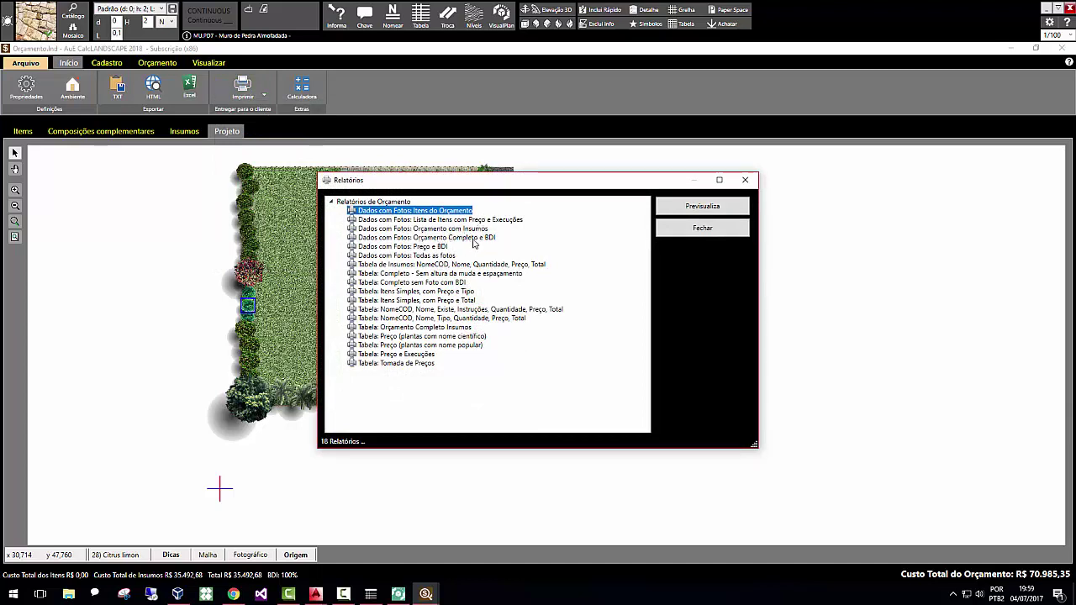
{"action": "left_click", "coordinate": [474, 238]}
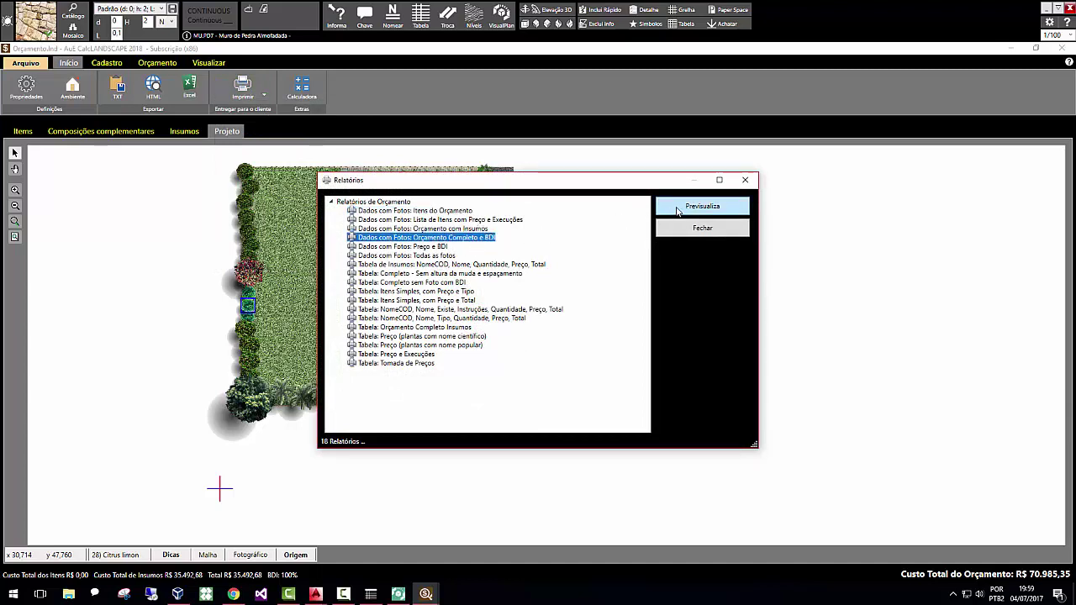
{"action": "left_click", "coordinate": [701, 206]}
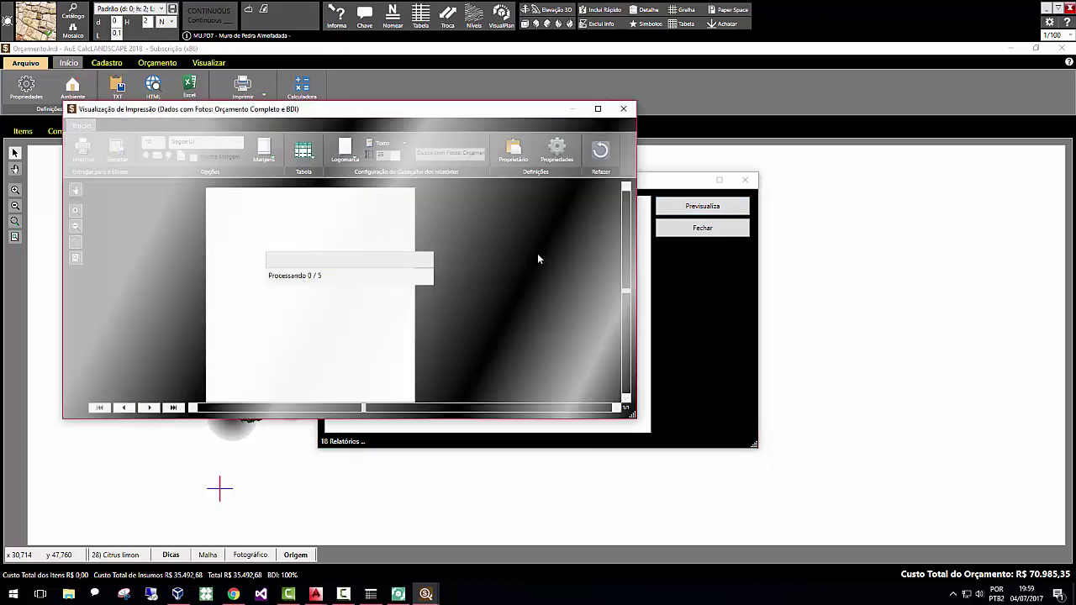
Maximize the report preview and examine the plant photos, quantities, prices and compositions on its first page.
{"action": "left_click", "coordinate": [598, 109]}
{"action": "scroll", "coordinate": [732, 307], "scroll_direction": "down", "scroll_amount": 2, "text": "ctrl"}
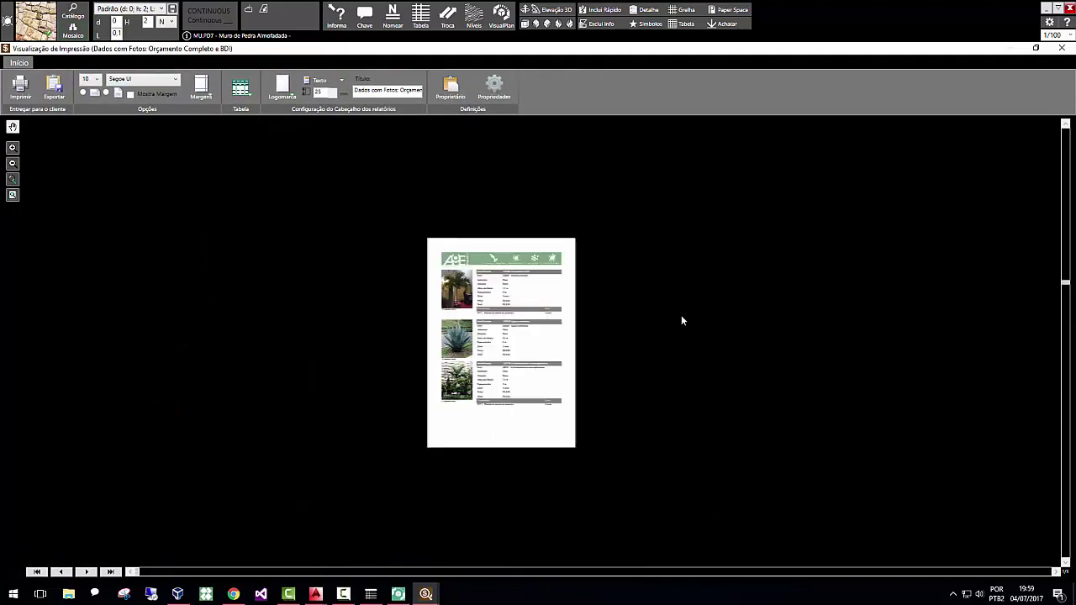
{"action": "scroll", "coordinate": [573, 401], "scroll_direction": "up", "scroll_amount": 2, "text": "ctrl"}
{"action": "scroll", "coordinate": [463, 384], "scroll_direction": "up", "scroll_amount": 1, "text": "ctrl"}
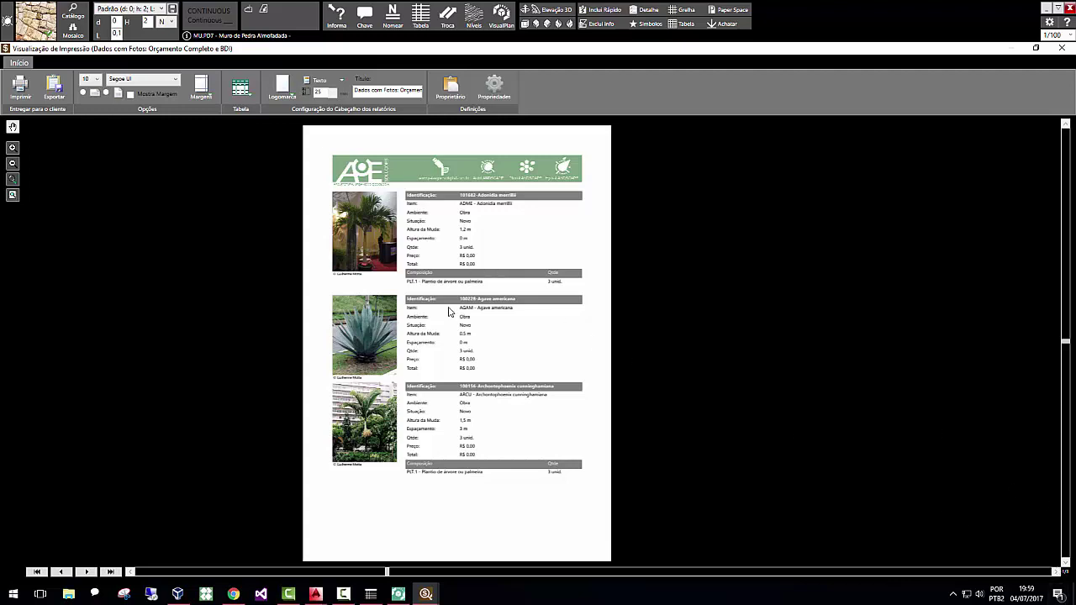
{"action": "scroll", "coordinate": [449, 312], "scroll_direction": "up", "scroll_amount": 2, "text": "ctrl"}
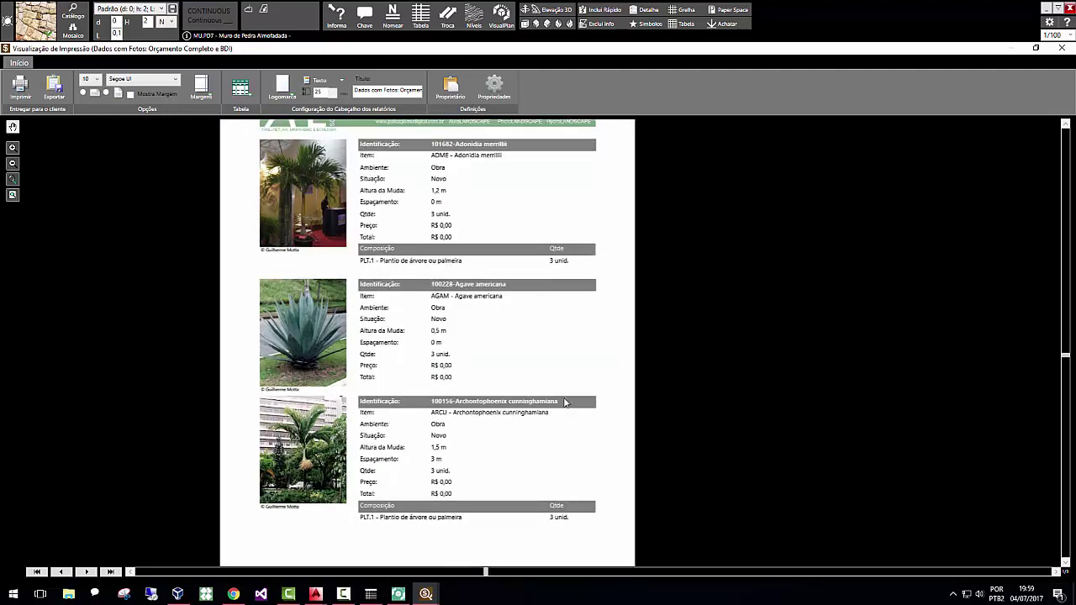
{"action": "scroll", "coordinate": [515, 425], "scroll_direction": "down", "scroll_amount": 1, "text": "ctrl"}
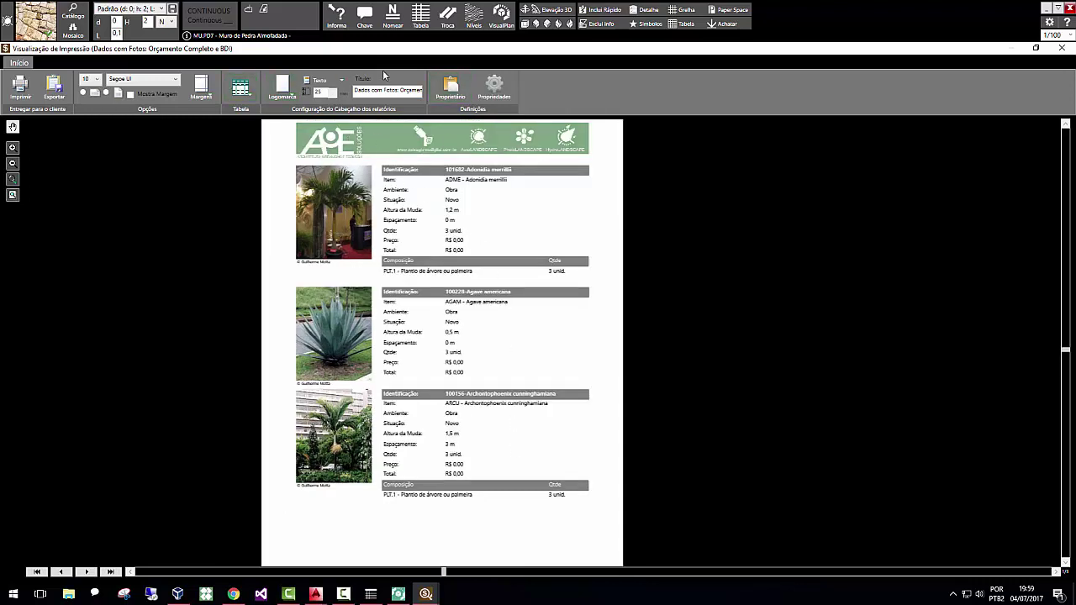
Check the software owner's data and the print options for the report, and close the preview without printing.
{"action": "left_click", "coordinate": [450, 85]}
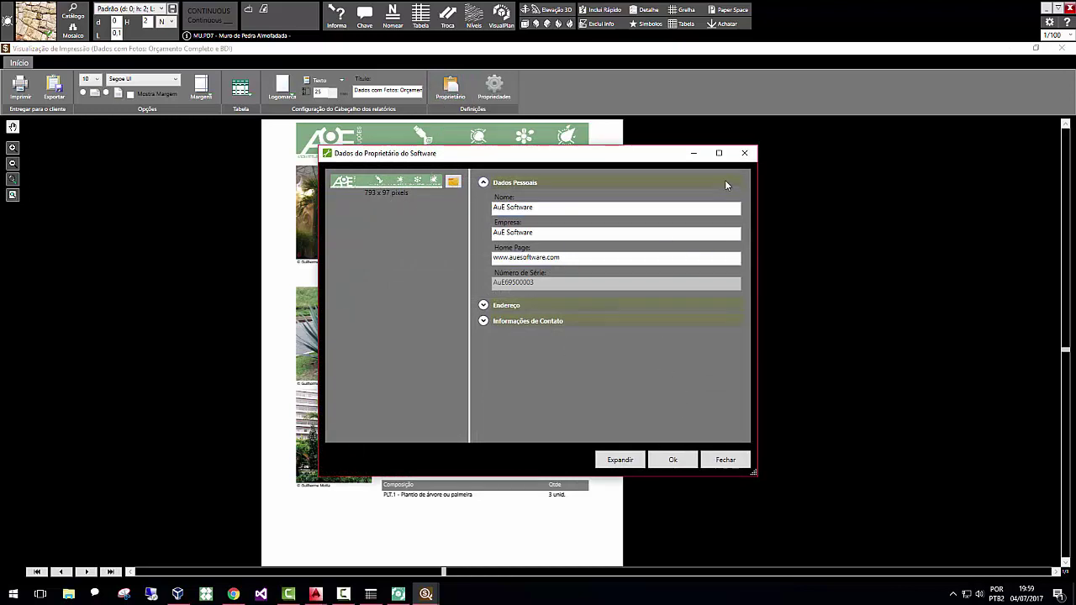
{"action": "left_click", "coordinate": [744, 153]}
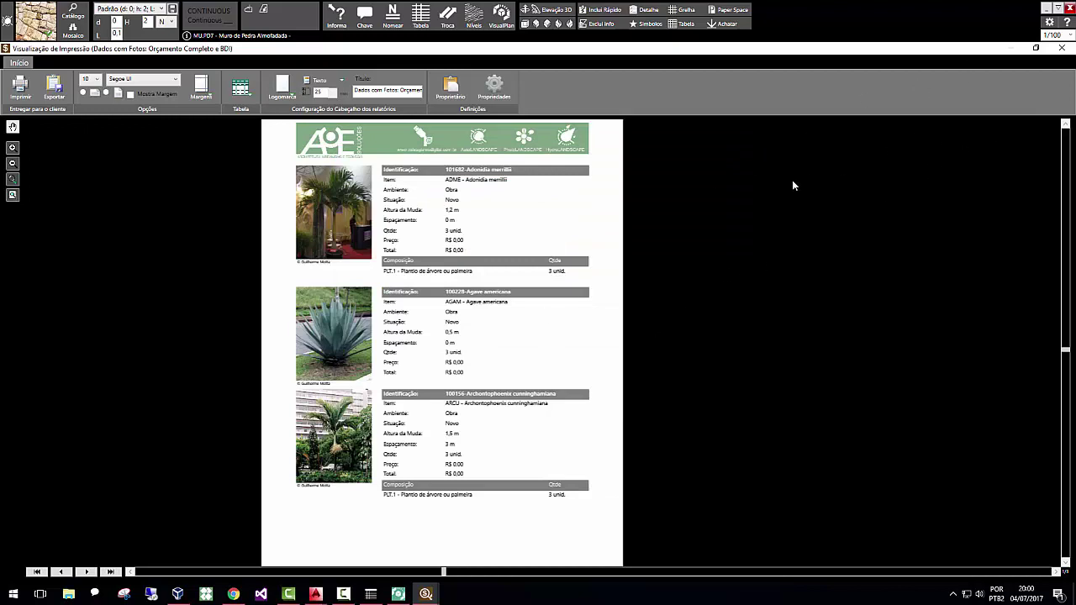
{"action": "left_click", "coordinate": [20, 84]}
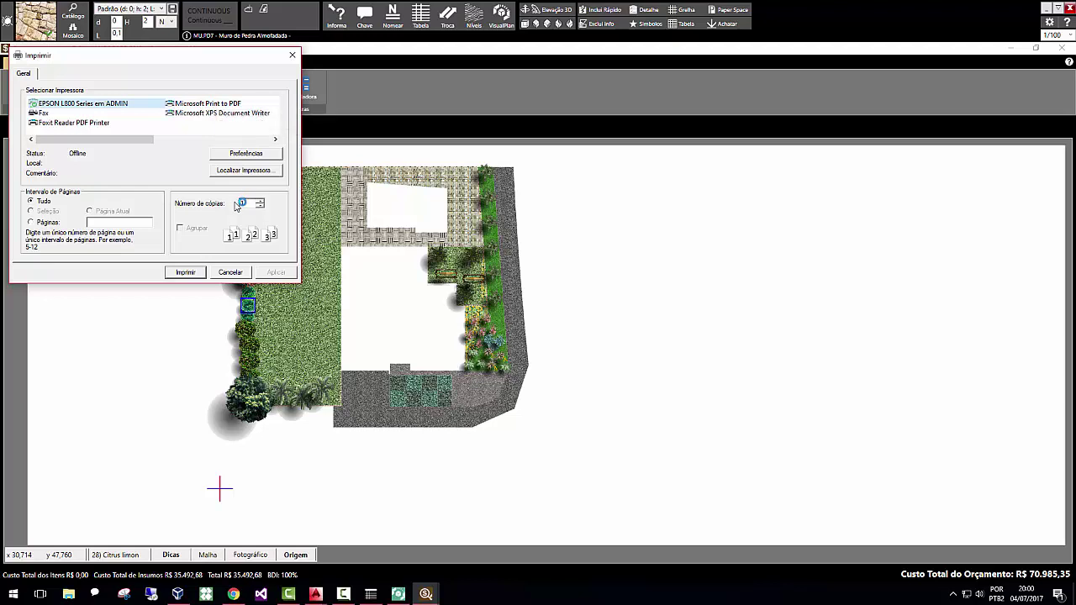
{"action": "left_click", "coordinate": [291, 55]}
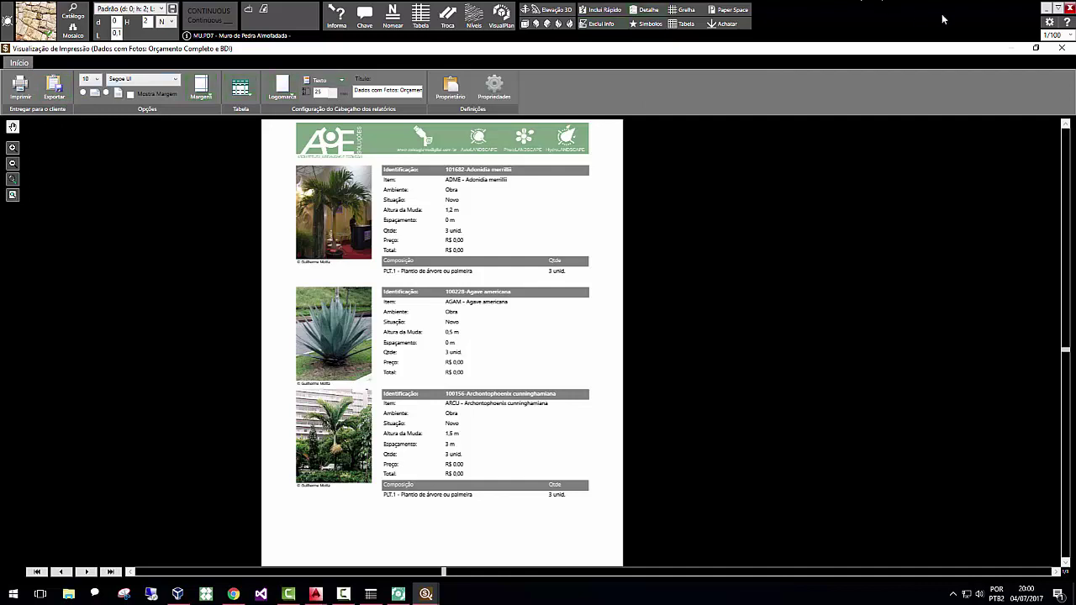
{"action": "left_click", "coordinate": [1062, 48]}
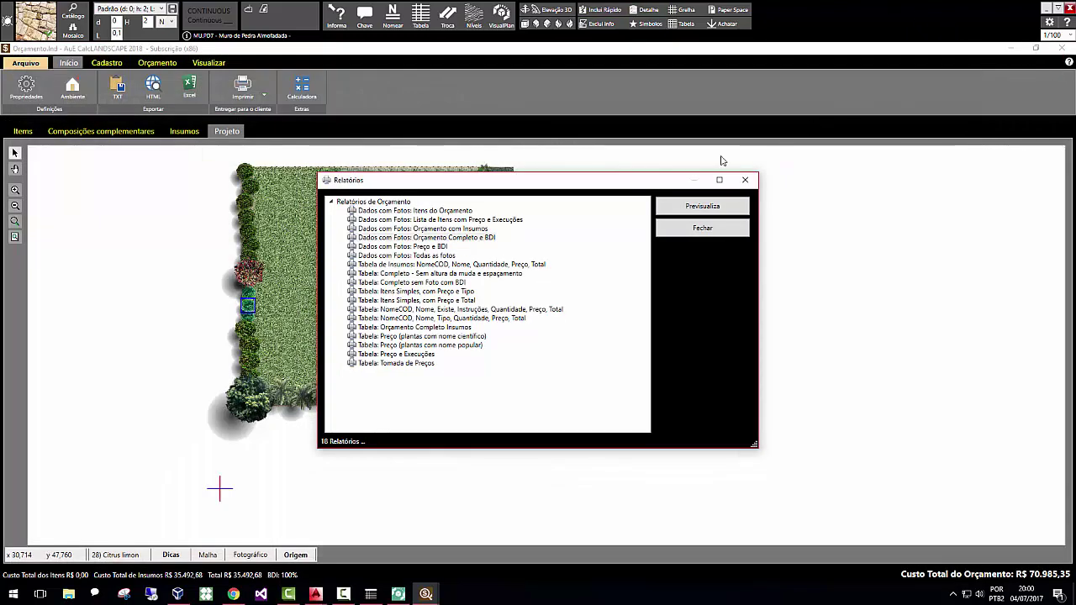
Look over the table reports available for the budget, such as Completo sem Foto com BDI, and close the report list.
{"action": "left_click", "coordinate": [462, 283]}
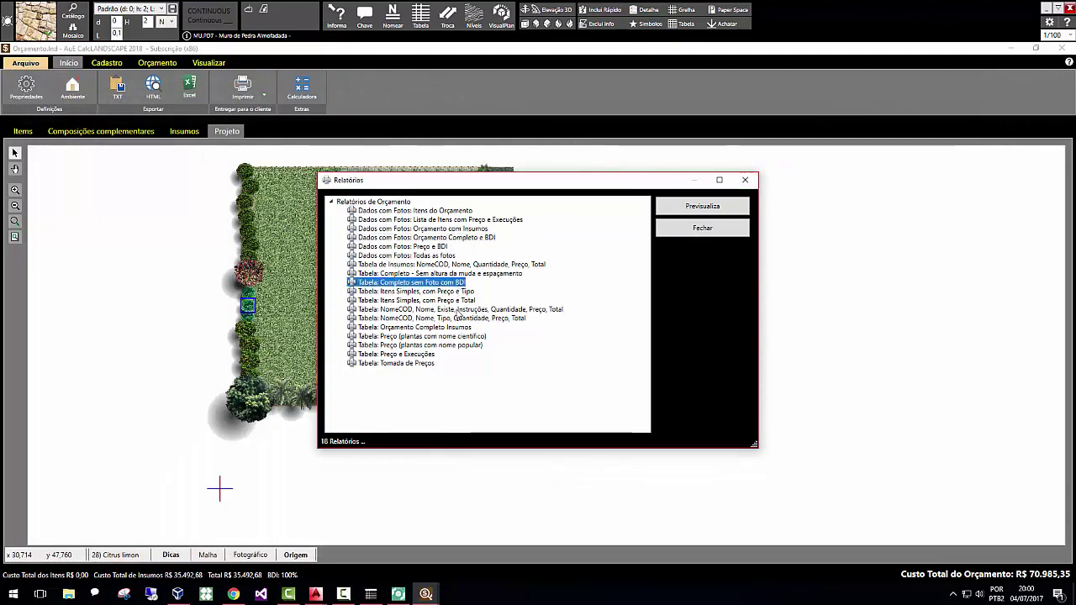
{"action": "left_click", "coordinate": [459, 310]}
{"action": "left_click", "coordinate": [745, 179]}
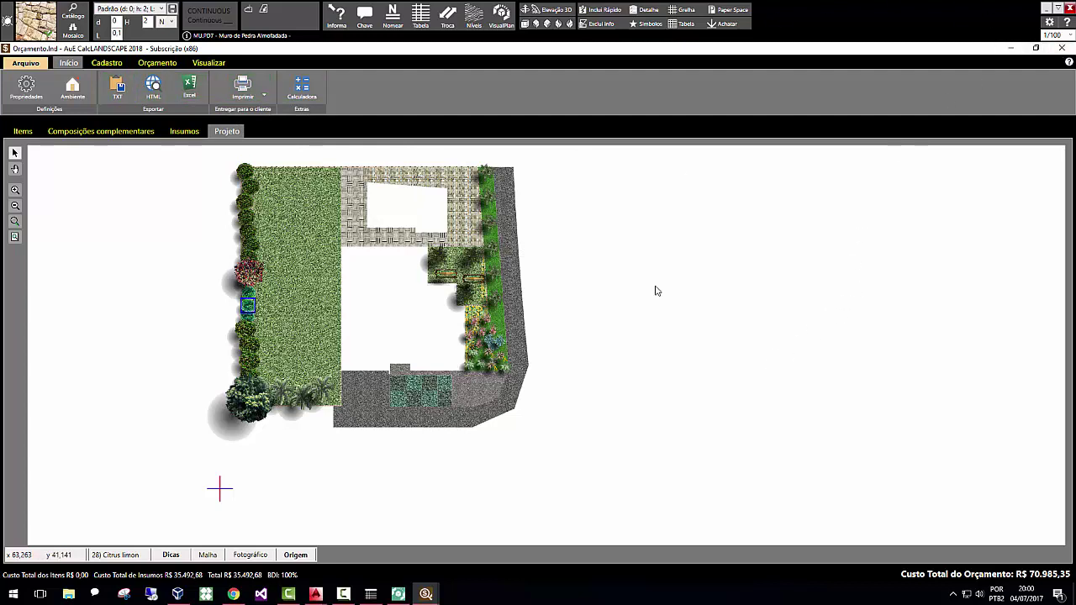
Switch to Projeto.LND in AuE VisualPLAN and view the landscape in its 2D plan and 3D model.
{"action": "left_click", "coordinate": [425, 594]}
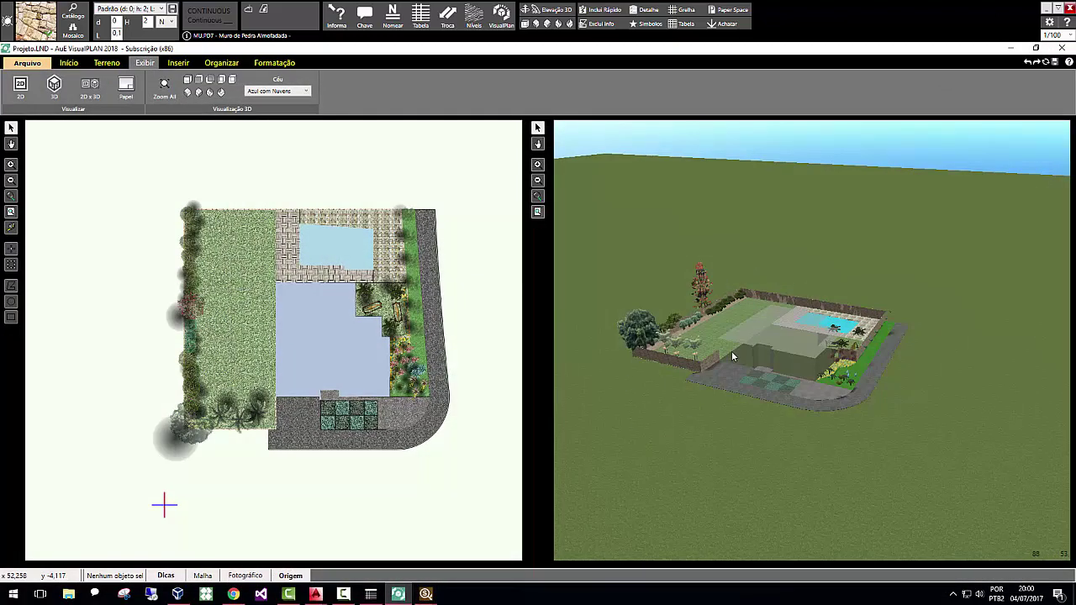
{"action": "scroll", "coordinate": [336, 463], "scroll_direction": "up", "scroll_amount": 1}
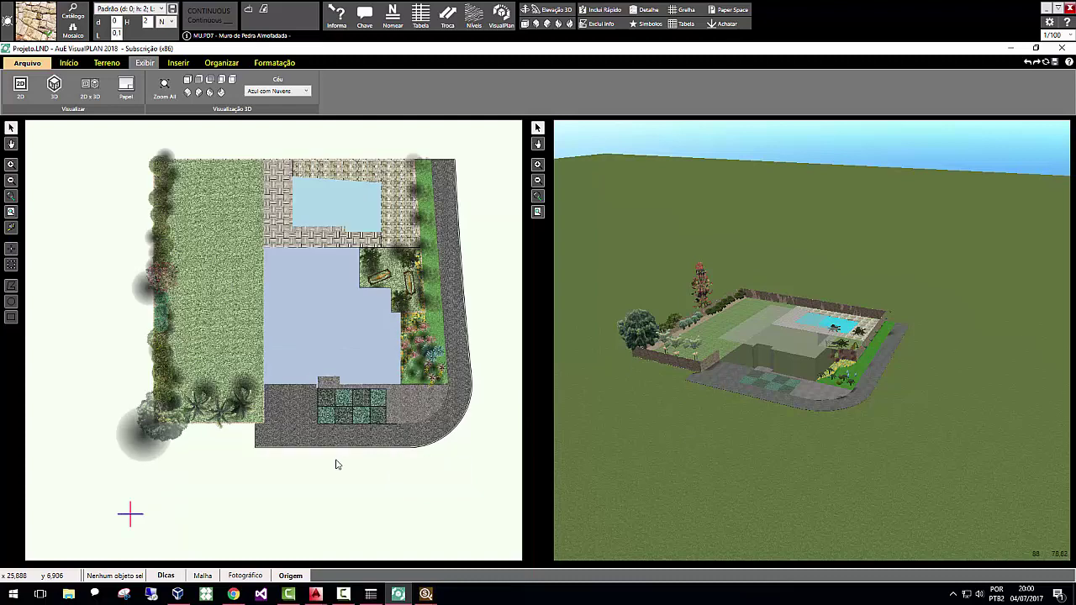
{"action": "left_click_drag", "start_coordinate": [877, 446], "coordinate": [851, 466]}
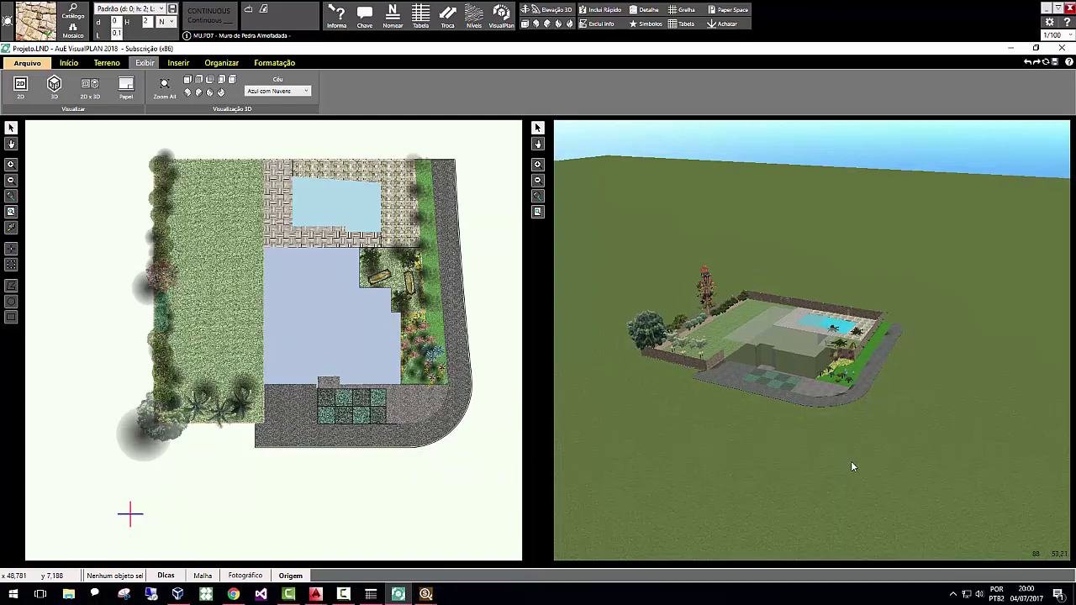